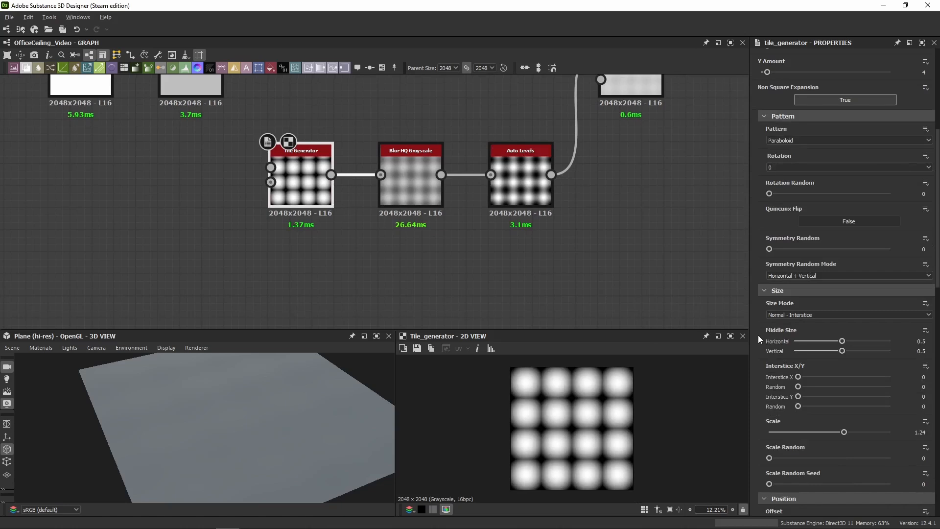
Review the paraboloid Tile Generator's pattern, size, position, rotation and color parameters
{"action": "scroll", "coordinate": [757, 335], "scroll_direction": "down", "scroll_amount": 1}
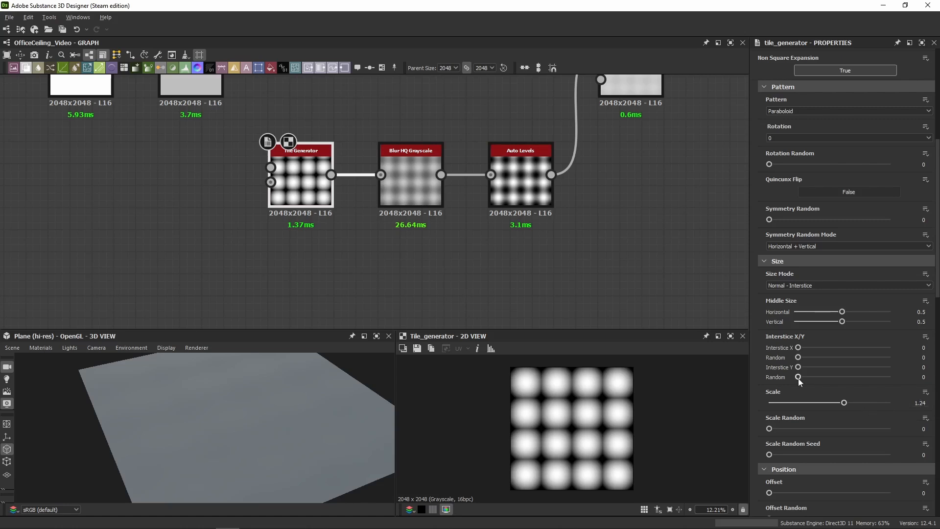
{"action": "scroll", "coordinate": [757, 378], "scroll_direction": "down", "scroll_amount": 1}
{"action": "scroll", "coordinate": [758, 378], "scroll_direction": "up", "scroll_amount": 8}
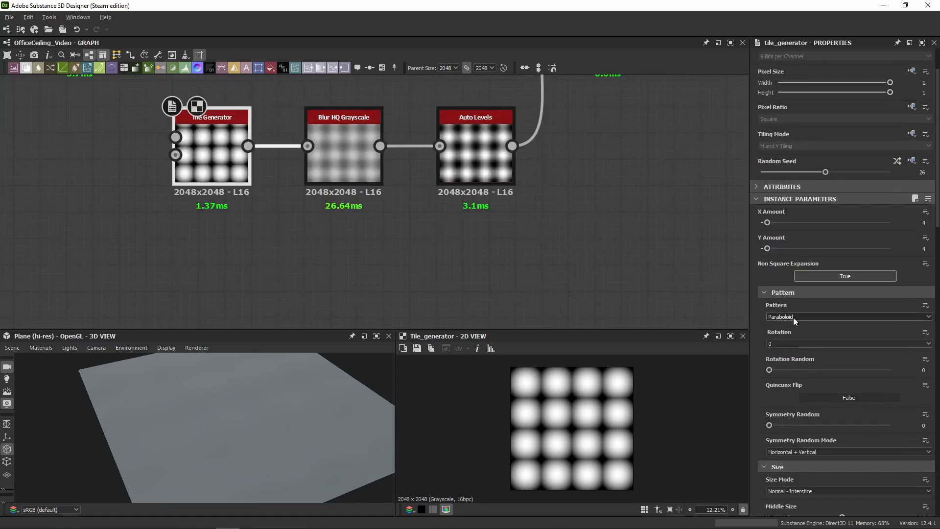
{"action": "scroll", "coordinate": [763, 309], "scroll_direction": "down", "scroll_amount": 16}
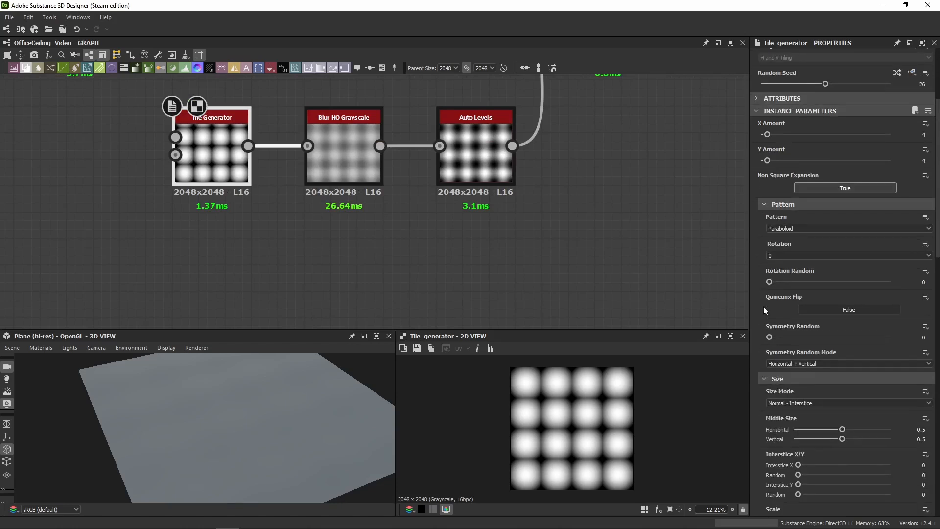
{"action": "scroll", "coordinate": [763, 306], "scroll_direction": "down", "scroll_amount": 9}
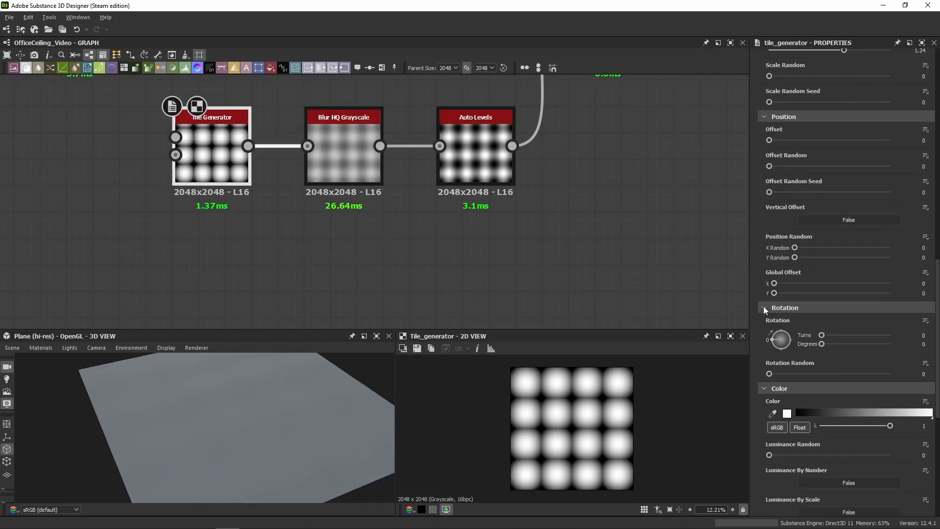
{"action": "scroll", "coordinate": [763, 307], "scroll_direction": "down", "scroll_amount": 4}
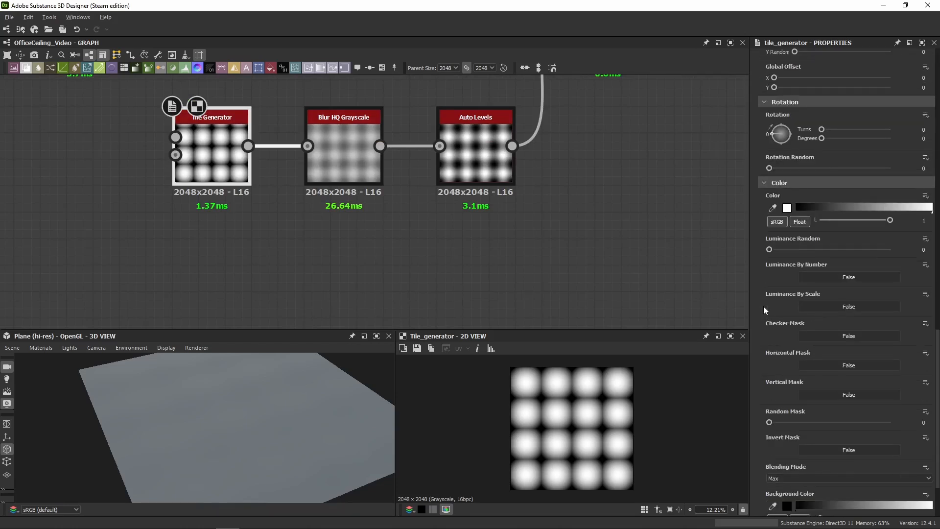
Set the paraboloid Tile Generator's random seed to 0
{"action": "scroll", "coordinate": [763, 306], "scroll_direction": "up", "scroll_amount": 20}
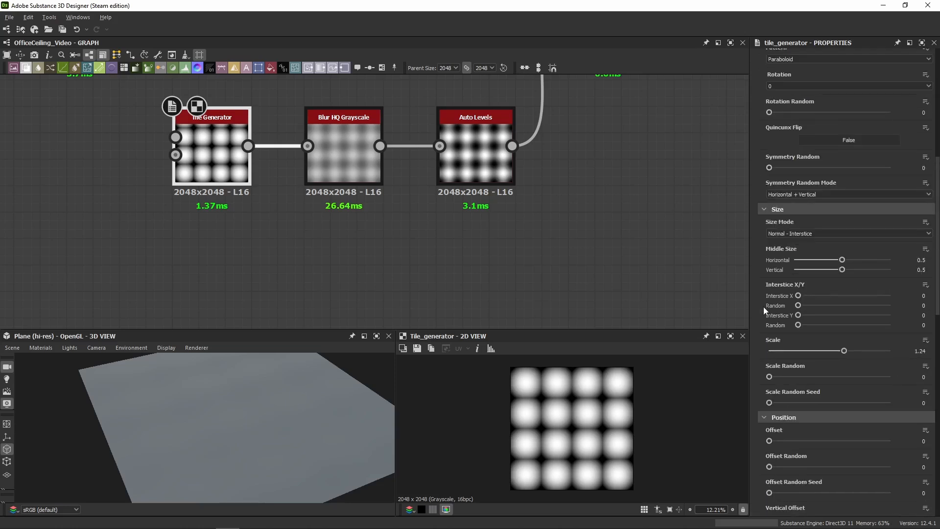
{"action": "scroll", "coordinate": [763, 306], "scroll_direction": "up", "scroll_amount": 7}
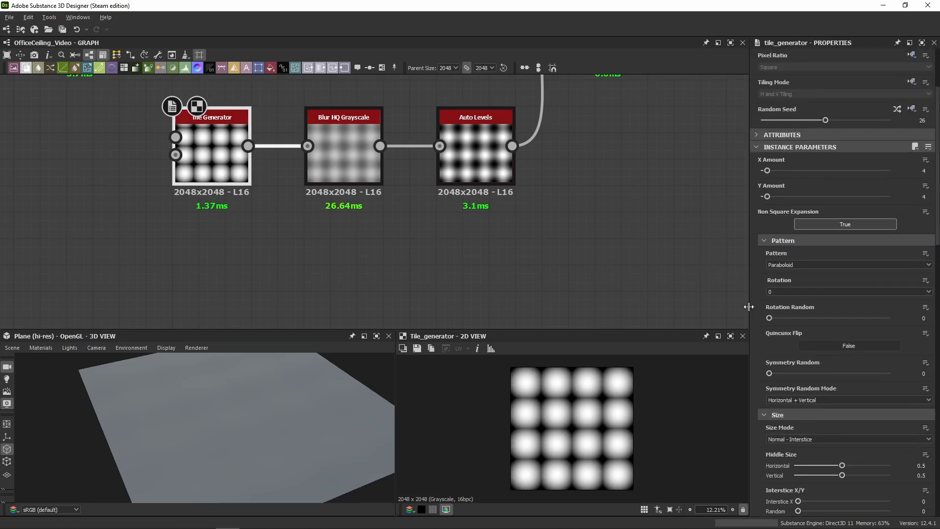
{"action": "scroll", "coordinate": [753, 256], "scroll_direction": "up", "scroll_amount": 3}
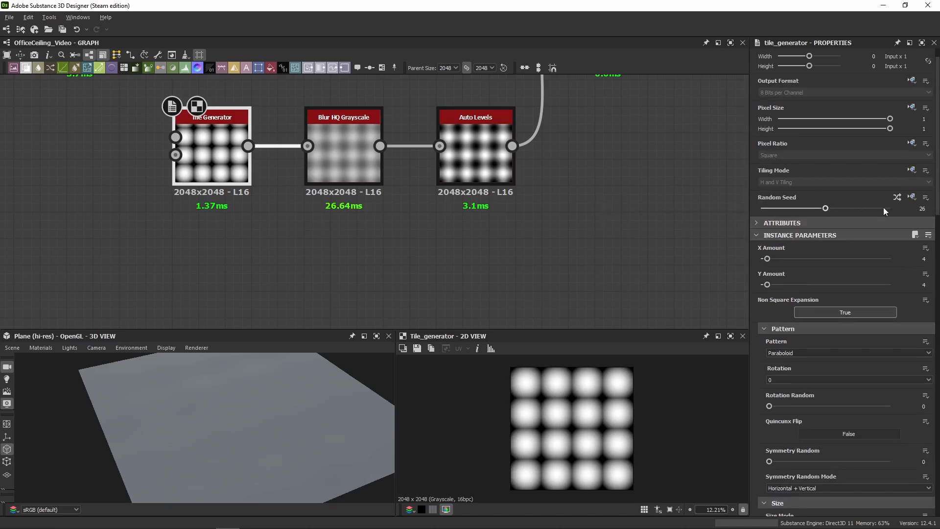
{"action": "left_click_drag", "start_coordinate": [825, 208], "coordinate": [733, 224]}
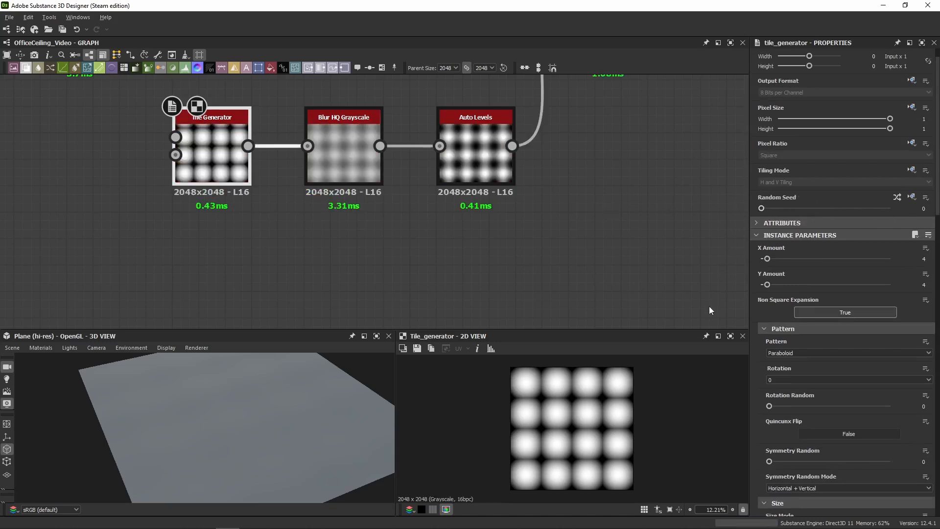
Inspect the Blur HQ Grayscale, Auto Levels and Blend nodes and the resulting surface in the 3D view
{"action": "left_click", "coordinate": [369, 166]}
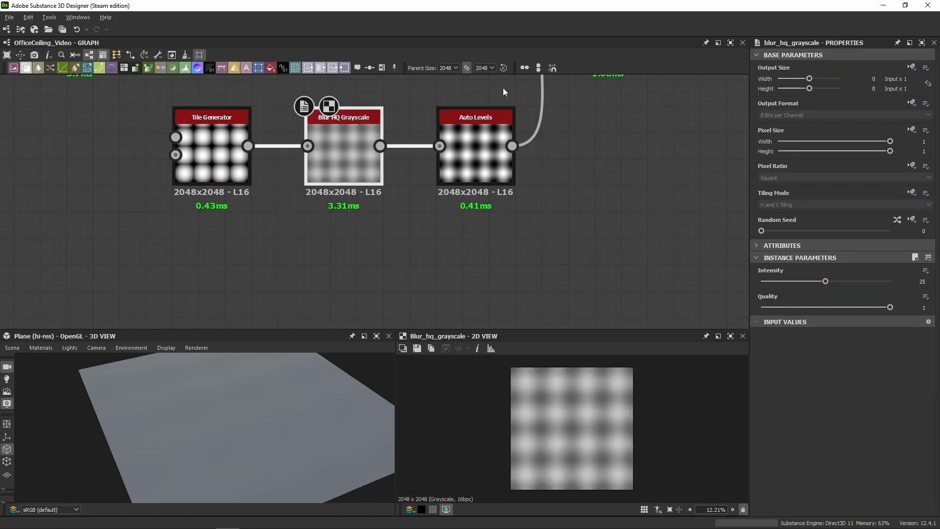
{"action": "middle_click_drag", "start_coordinate": [194, 116], "coordinate": [194, 152]}
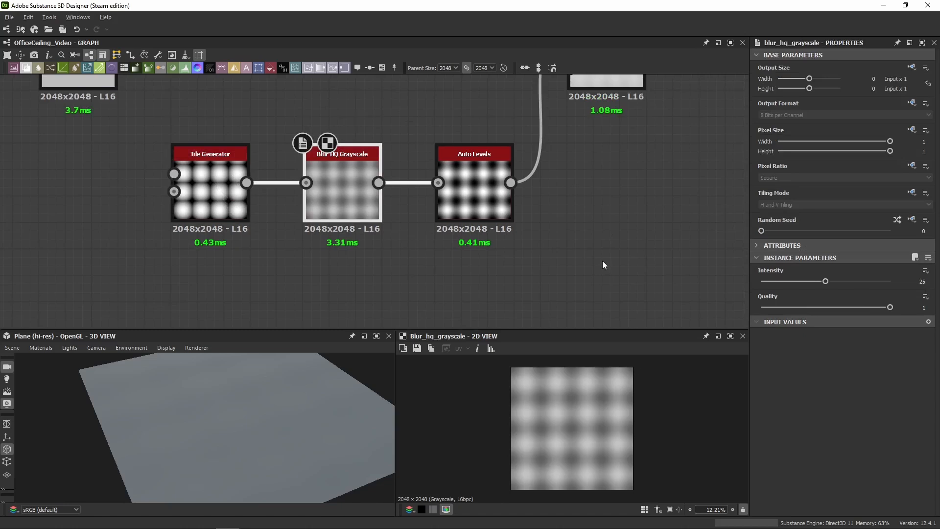
{"action": "left_click", "coordinate": [456, 208]}
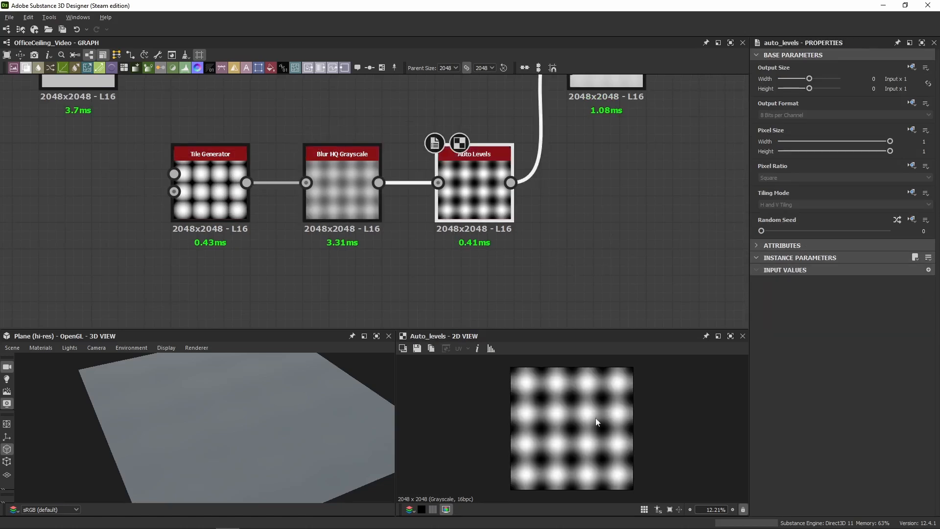
{"action": "scroll", "coordinate": [506, 271], "scroll_direction": "down", "scroll_amount": 4}
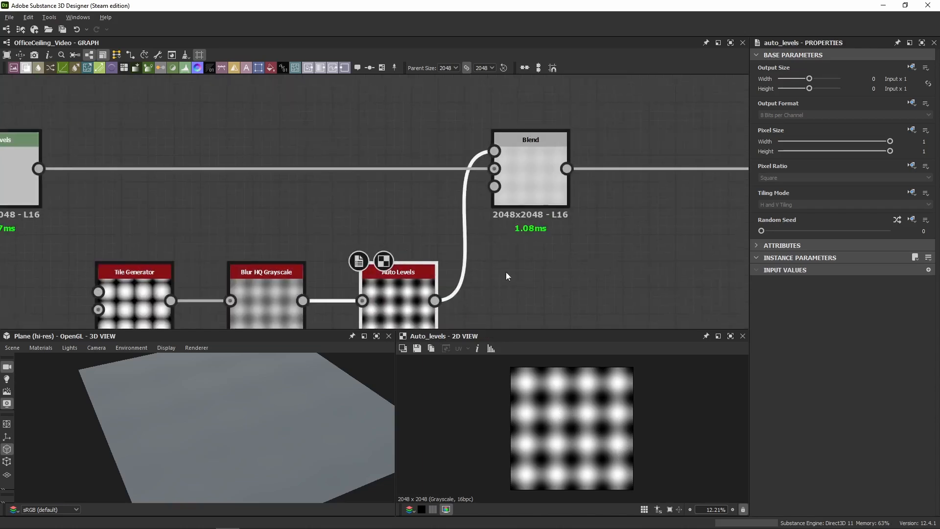
{"action": "scroll", "coordinate": [521, 262], "scroll_direction": "up", "scroll_amount": 2}
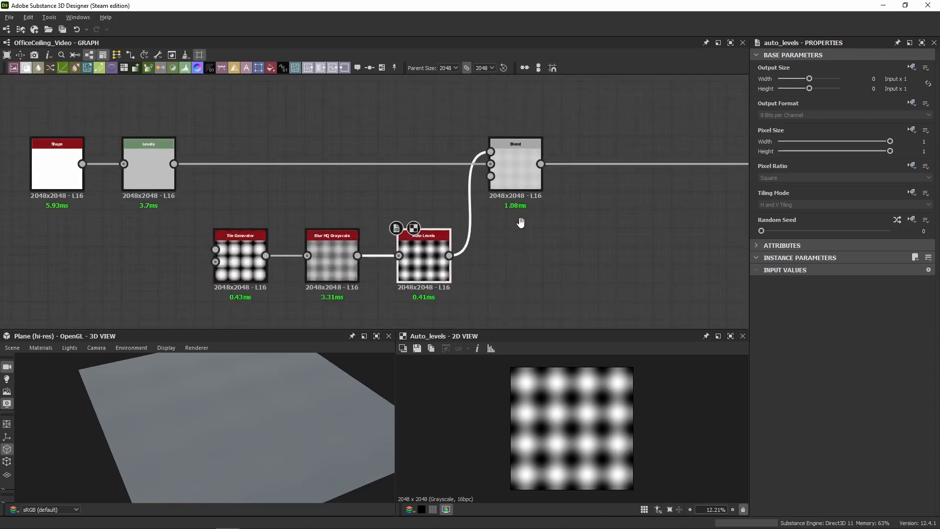
{"action": "left_click", "coordinate": [520, 162]}
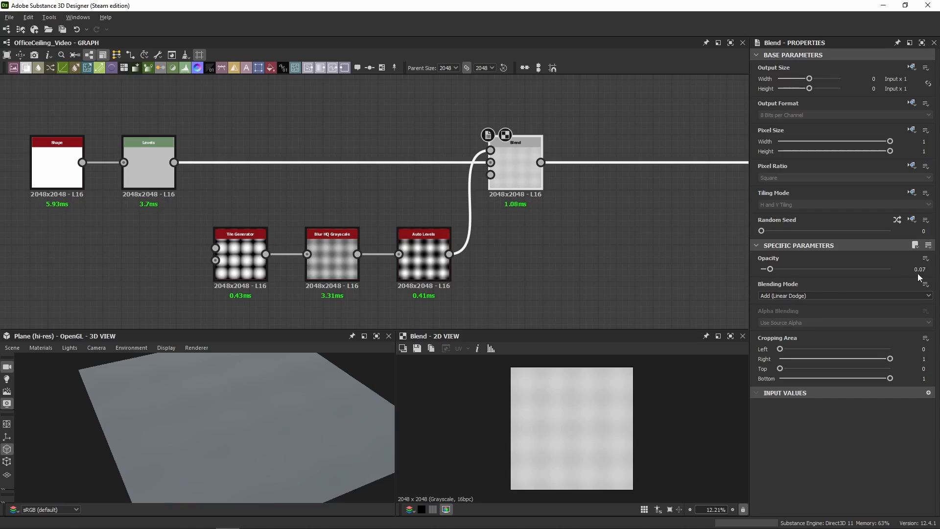
{"action": "left_click_drag", "start_coordinate": [158, 480], "coordinate": [170, 413]}
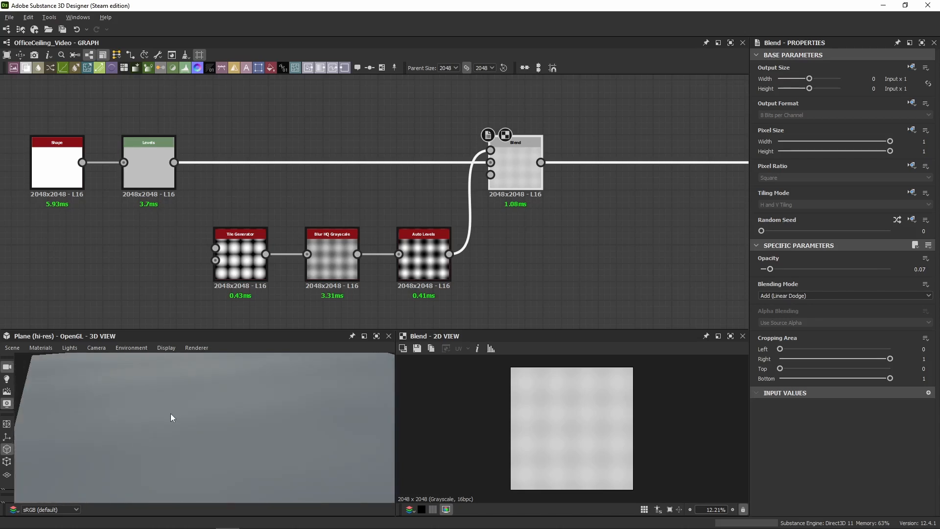
{"action": "left_click", "coordinate": [432, 259]}
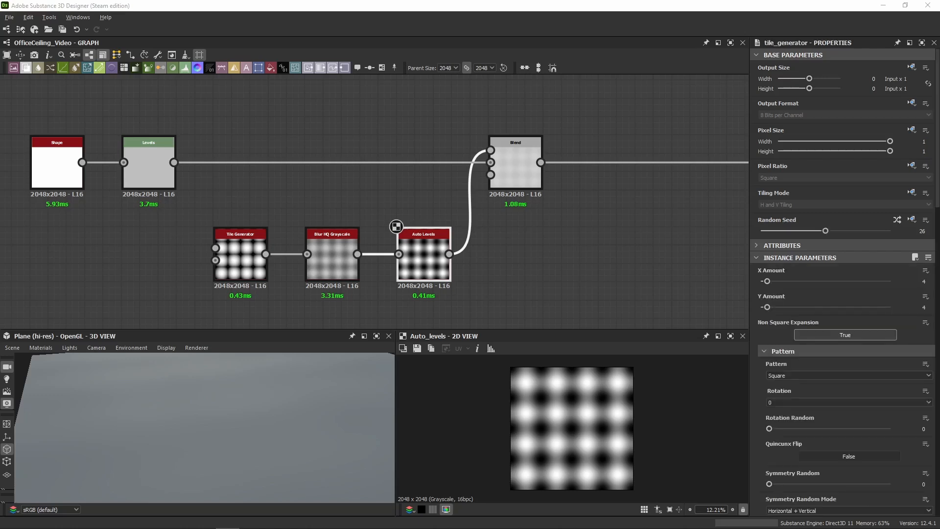
Paste a Tile Generator with a square pattern, scale 0.95 and luminance random 1, and place it below the line after the Blend node
{"action": "middle_click_drag", "start_coordinate": [636, 214], "coordinate": [404, 191]}
{"action": "left_click", "coordinate": [411, 231]}
{"action": "key", "text": "ctrl+v"}
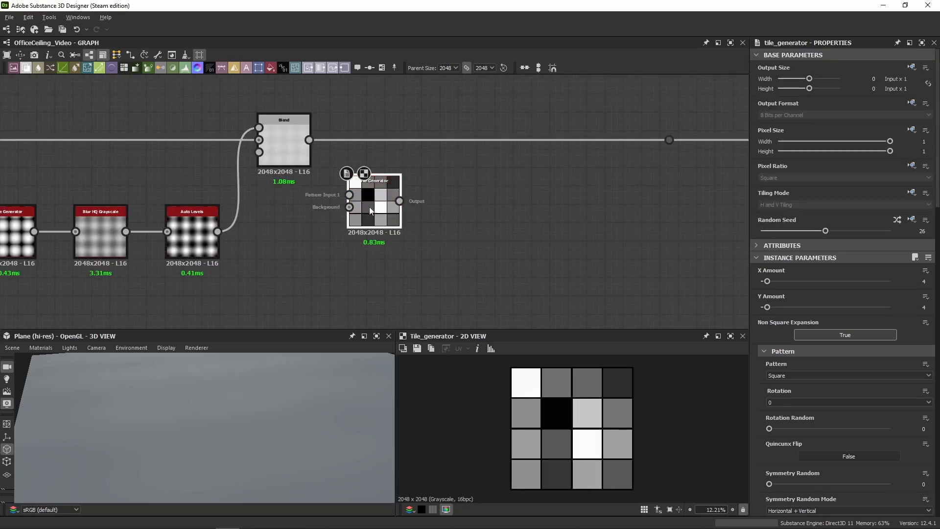
{"action": "left_click_drag", "start_coordinate": [369, 207], "coordinate": [369, 234]}
{"action": "middle_click_drag", "start_coordinate": [494, 249], "coordinate": [448, 212]}
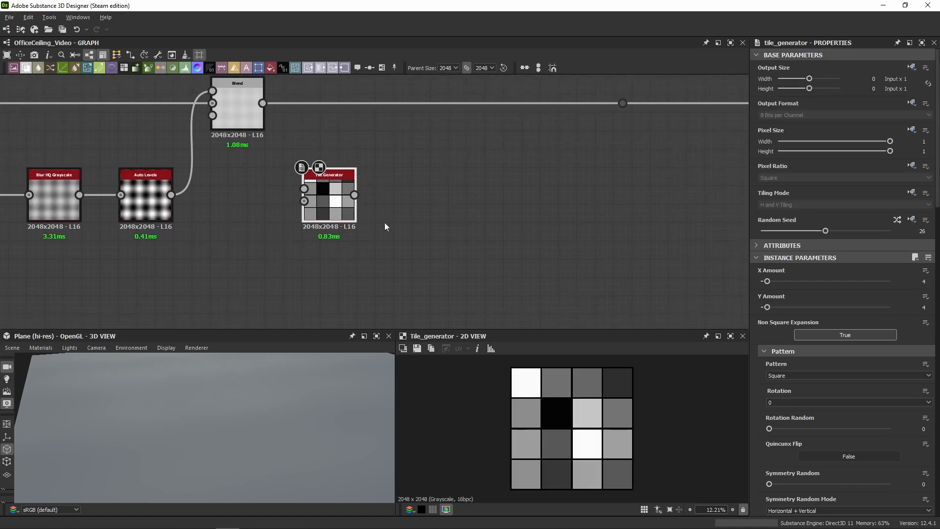
{"action": "middle_click_drag", "start_coordinate": [384, 226], "coordinate": [351, 190]}
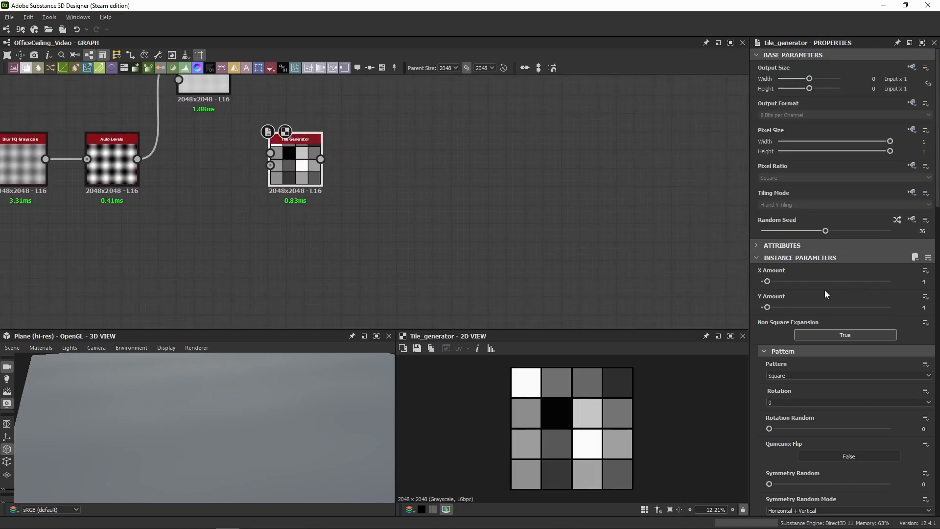
Review the square Tile Generator's pattern, scale, luminance and blending mode parameters
{"action": "scroll", "coordinate": [760, 348], "scroll_direction": "down", "scroll_amount": 3}
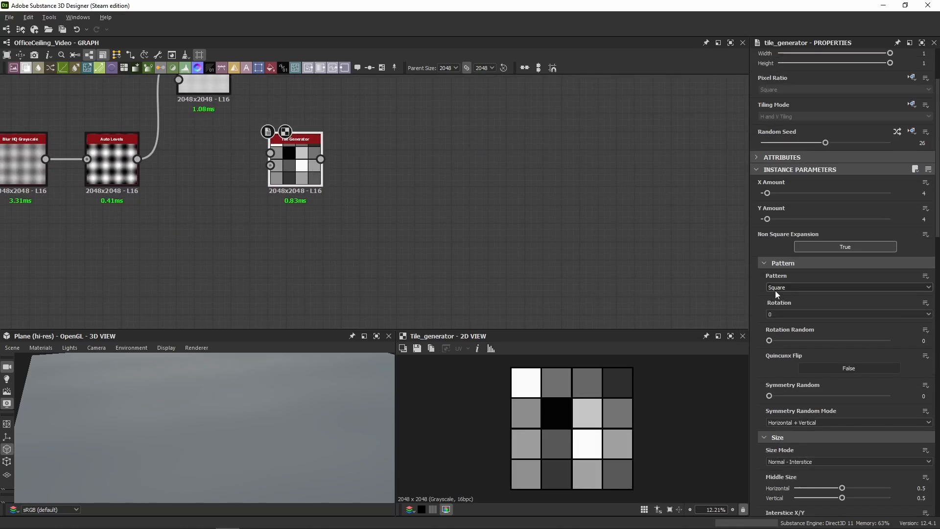
{"action": "scroll", "coordinate": [758, 303], "scroll_direction": "down", "scroll_amount": 8}
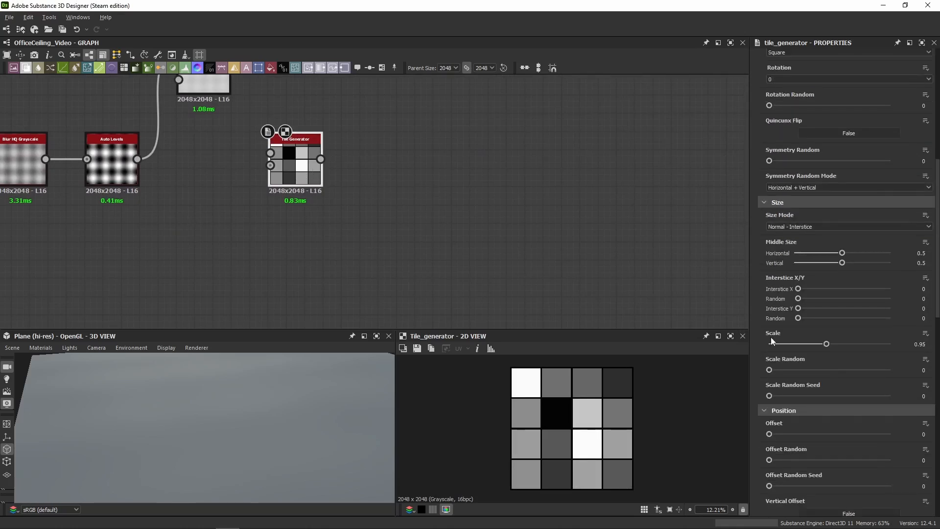
{"action": "scroll", "coordinate": [759, 323], "scroll_direction": "down", "scroll_amount": 7}
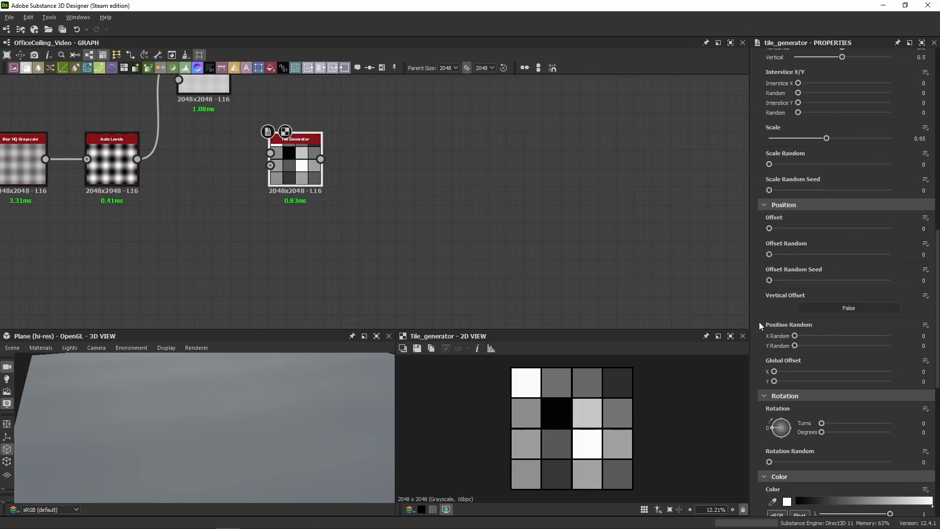
{"action": "scroll", "coordinate": [762, 294], "scroll_direction": "down", "scroll_amount": 8}
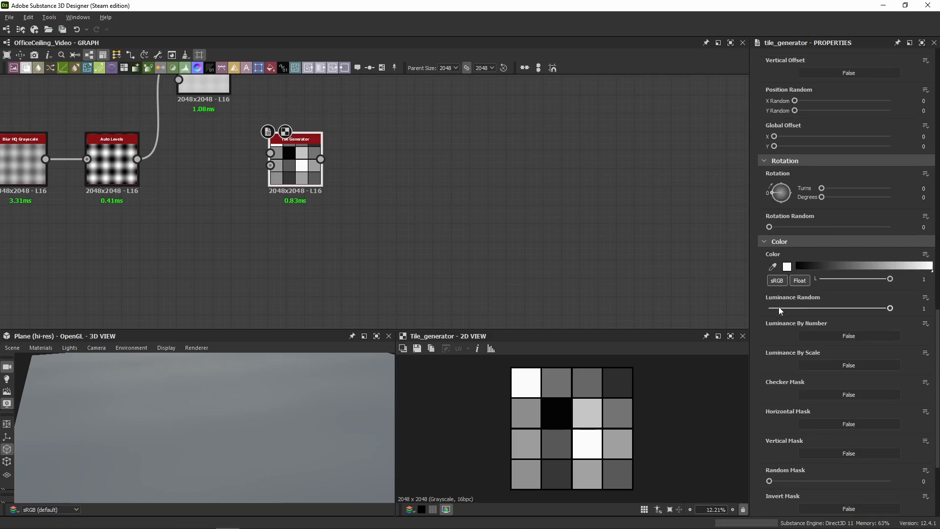
{"action": "scroll", "coordinate": [754, 281], "scroll_direction": "down", "scroll_amount": 5}
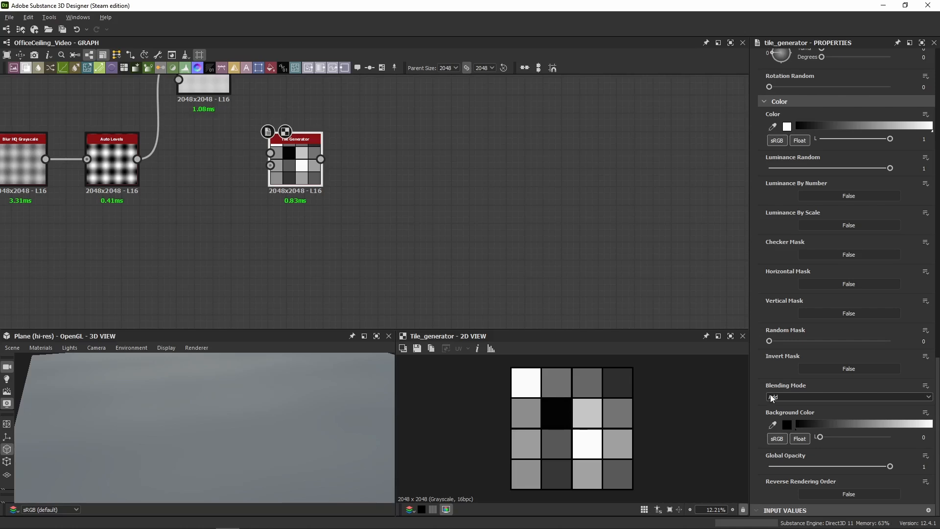
Add a Histogram Scan node with position 0.2 and contrast 1, and feed it from the square Tile Generator's output
{"action": "key", "text": "space"}
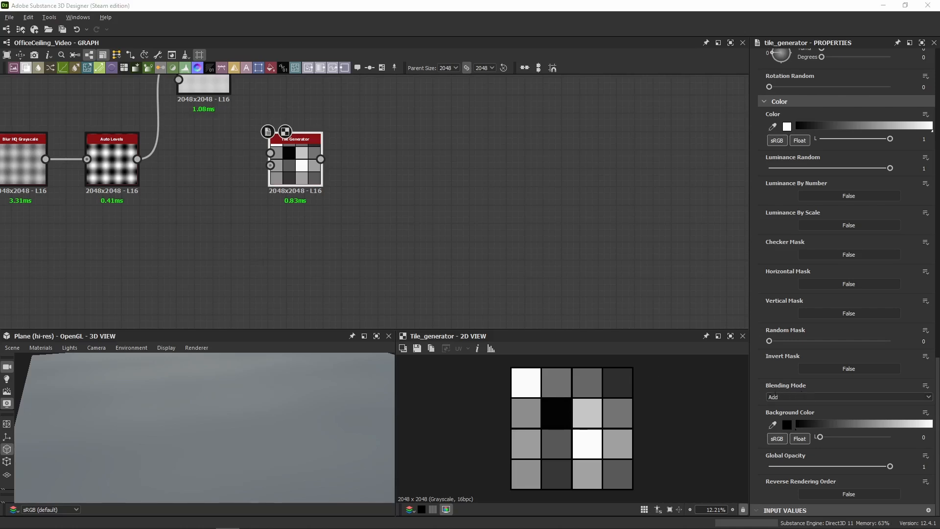
{"action": "key", "text": "Return"}
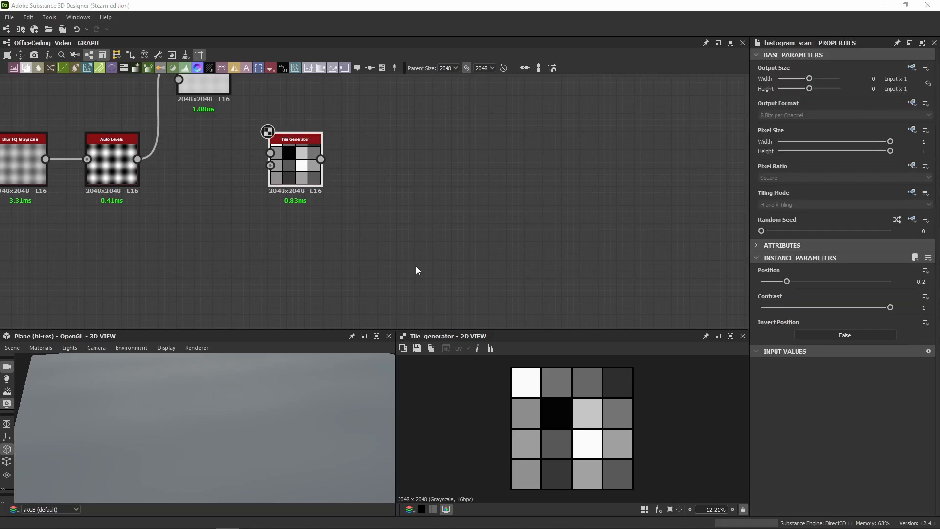
{"action": "left_click_drag", "start_coordinate": [385, 208], "coordinate": [384, 257]}
{"action": "left_click_drag", "start_coordinate": [320, 159], "coordinate": [362, 251]}
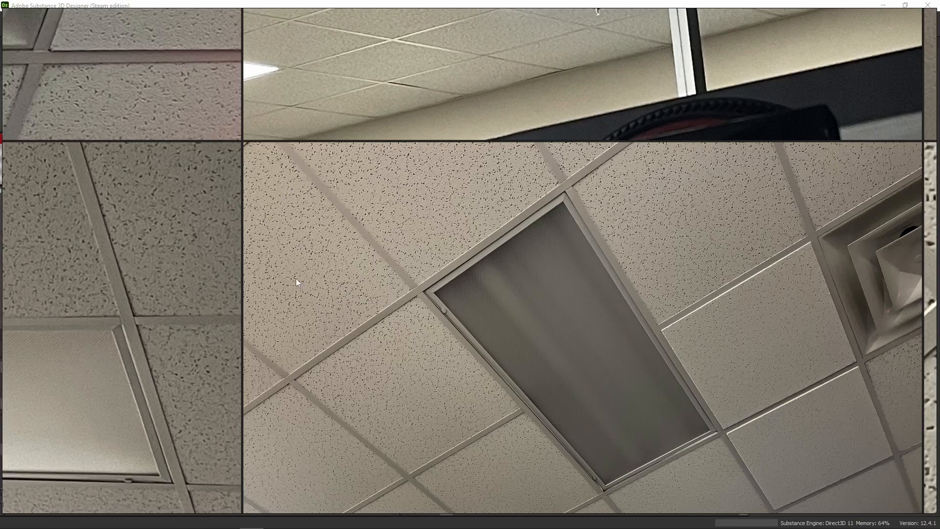
Examine the ceiling reference photo up close where the metal grid strips meet the tiles and the light fixture
{"action": "scroll", "coordinate": [765, 344], "scroll_direction": "up", "scroll_amount": 8}
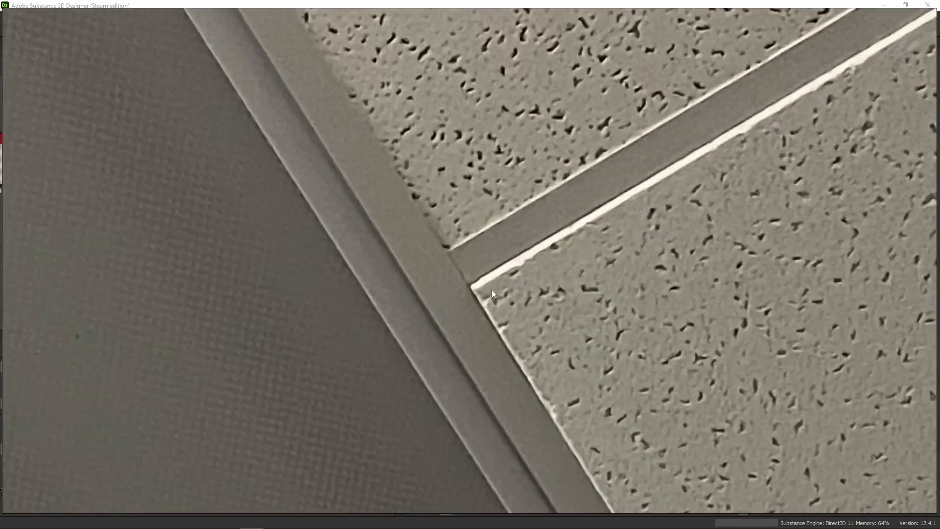
{"action": "scroll", "coordinate": [492, 291], "scroll_direction": "up", "scroll_amount": 2}
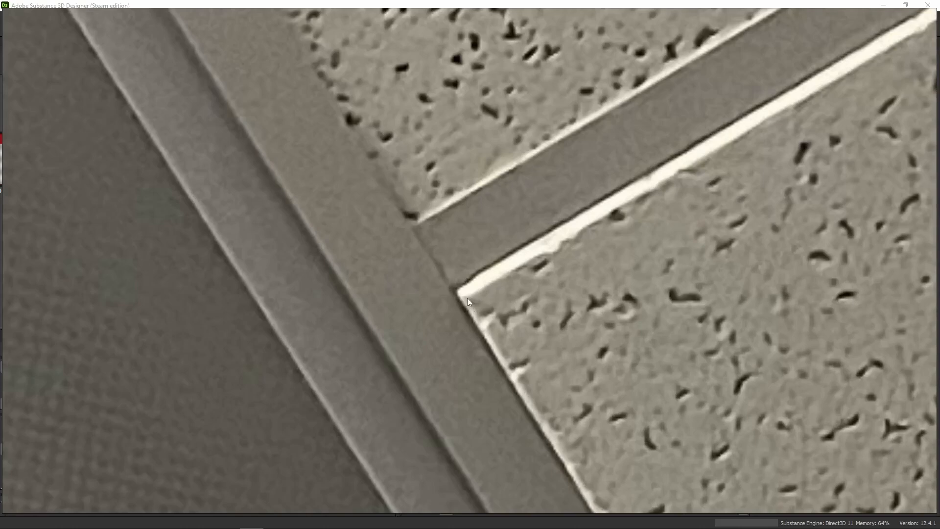
{"action": "scroll", "coordinate": [559, 330], "scroll_direction": "down", "scroll_amount": 7}
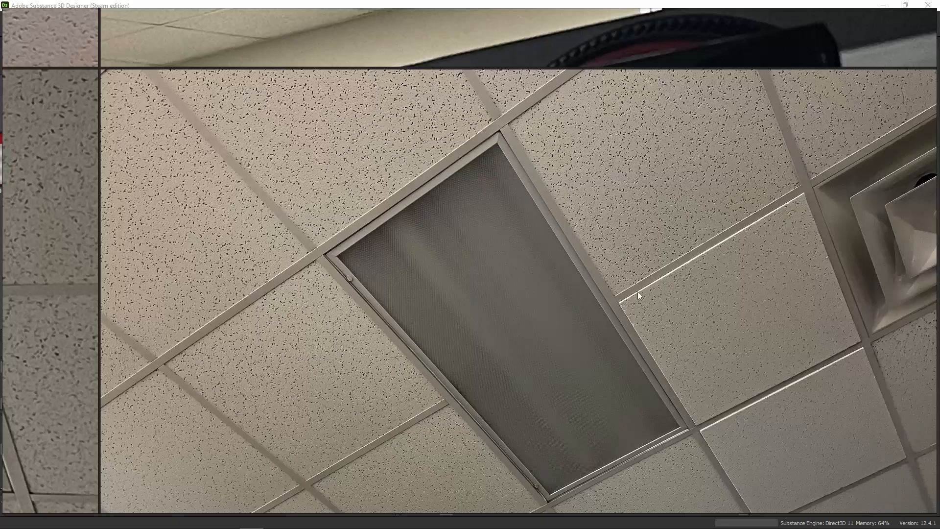
{"action": "scroll", "coordinate": [557, 206], "scroll_direction": "up", "scroll_amount": 7}
{"action": "scroll", "coordinate": [520, 311], "scroll_direction": "up", "scroll_amount": 2}
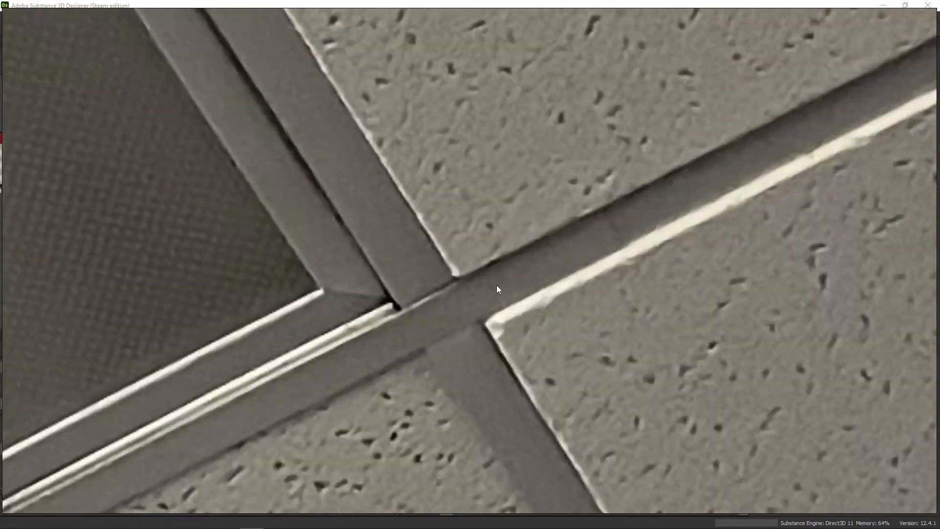
{"action": "scroll", "coordinate": [495, 288], "scroll_direction": "down", "scroll_amount": 4}
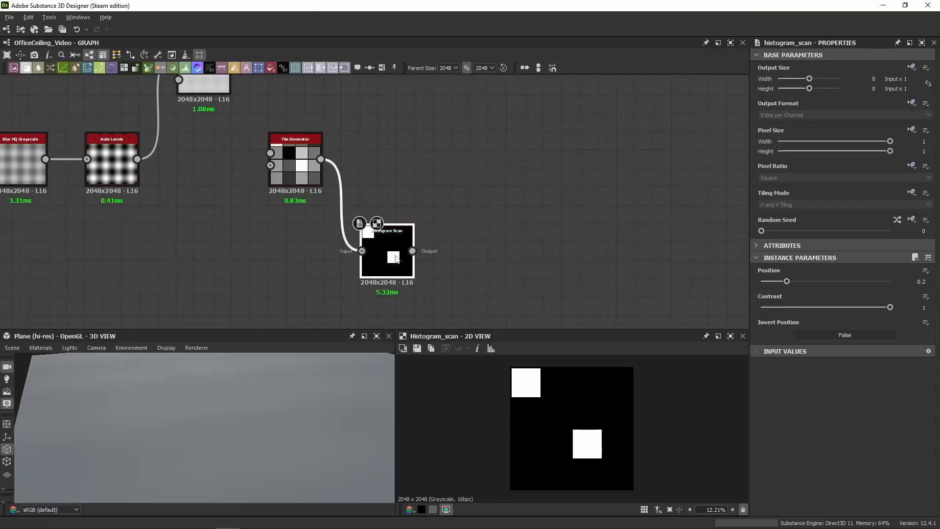
Preview the square Tile Generator's output and the Levels node after the Shape
{"action": "double_click", "coordinate": [289, 173]}
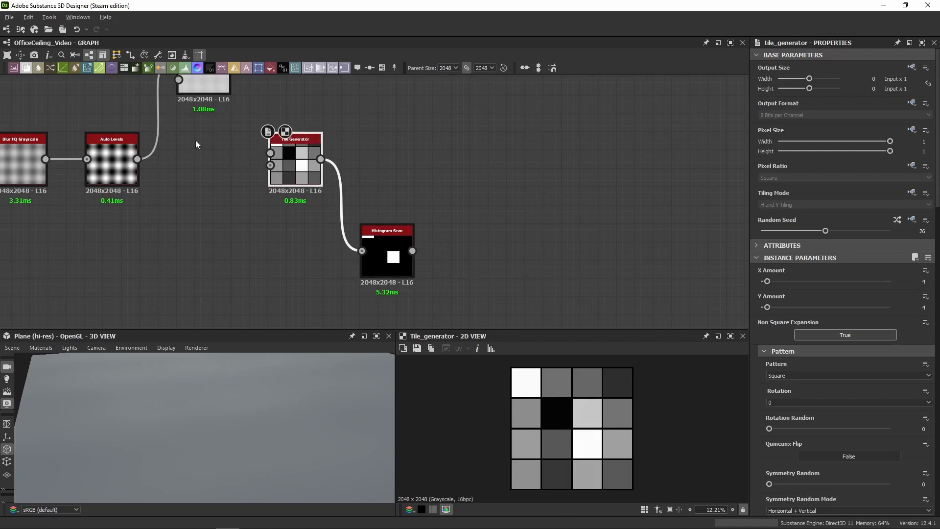
{"action": "middle_click_drag", "start_coordinate": [195, 140], "coordinate": [360, 235]}
{"action": "middle_click_drag", "start_coordinate": [140, 212], "coordinate": [281, 188]}
{"action": "double_click", "coordinate": [119, 151]}
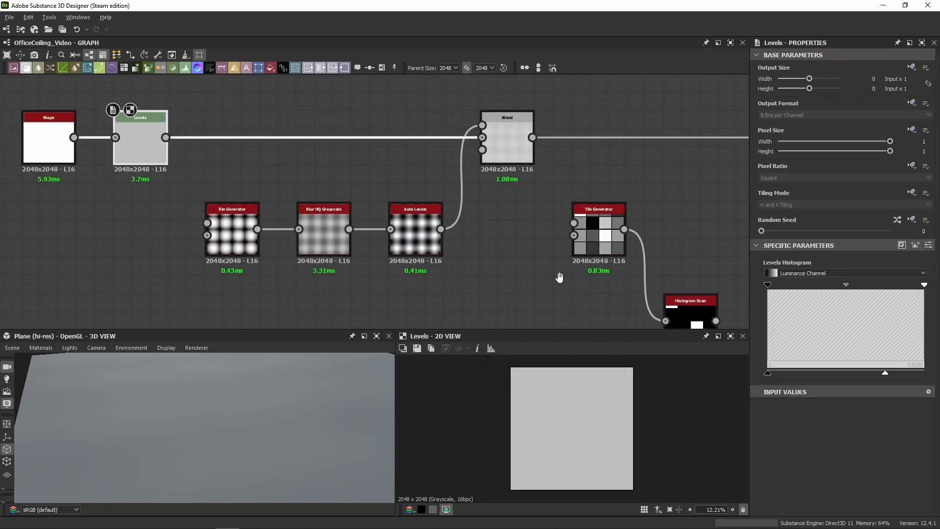
Preview the Histogram Scan's output and compare it with the square Tile Generator's output feeding it
{"action": "middle_click_drag", "start_coordinate": [560, 273], "coordinate": [268, 142]}
{"action": "double_click", "coordinate": [402, 195]}
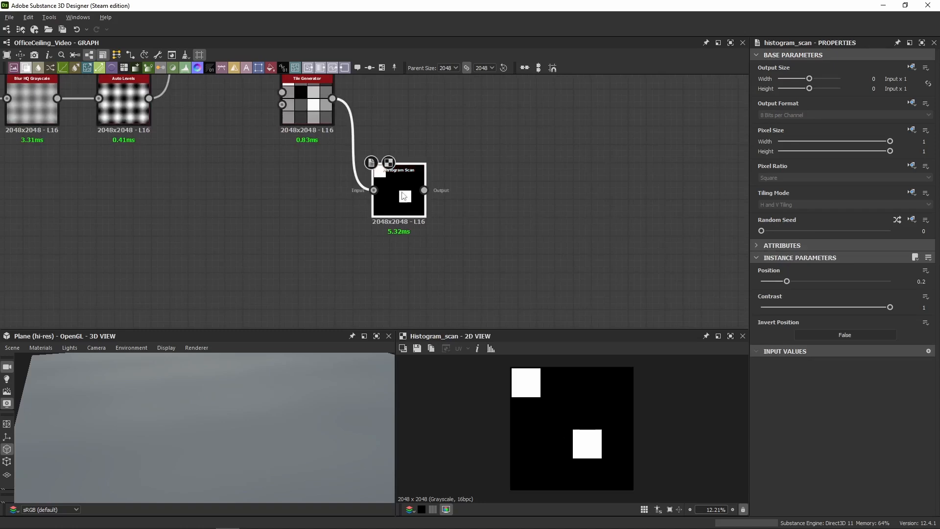
{"action": "double_click", "coordinate": [331, 123]}
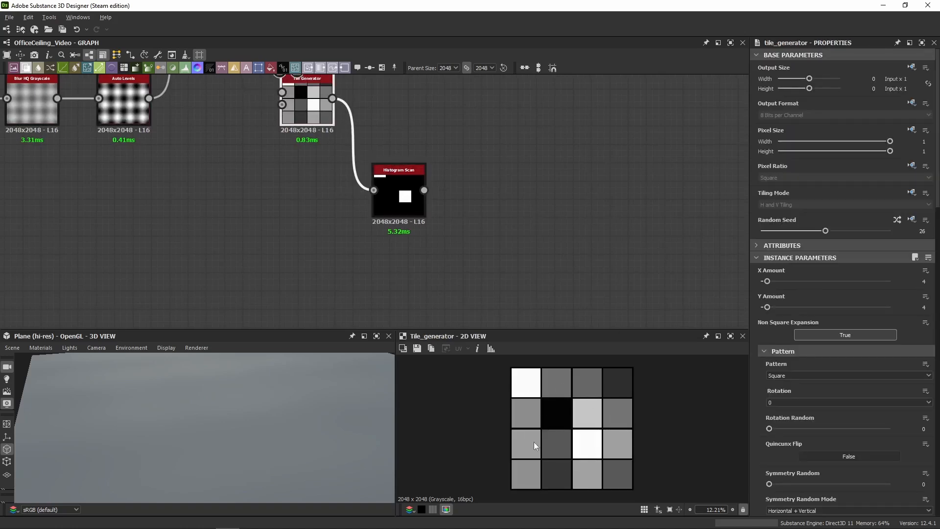
{"action": "double_click", "coordinate": [409, 201]}
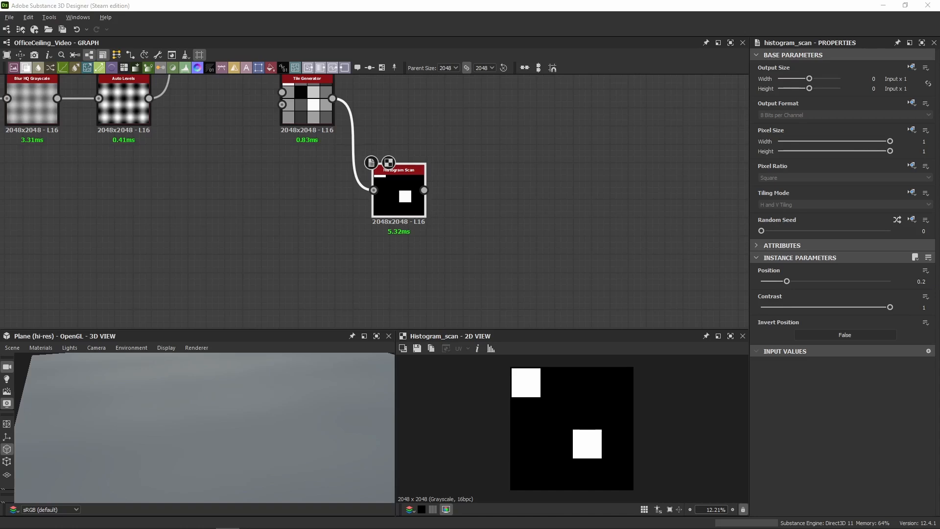
Add a Blur HQ Grayscale with intensity 0.1 and a Multiply Blend, and feed both from the Histogram Scan, routing the Blend's foreground through a dot
{"action": "left_click", "coordinate": [533, 174]}
{"action": "key", "text": "ctrl+v"}
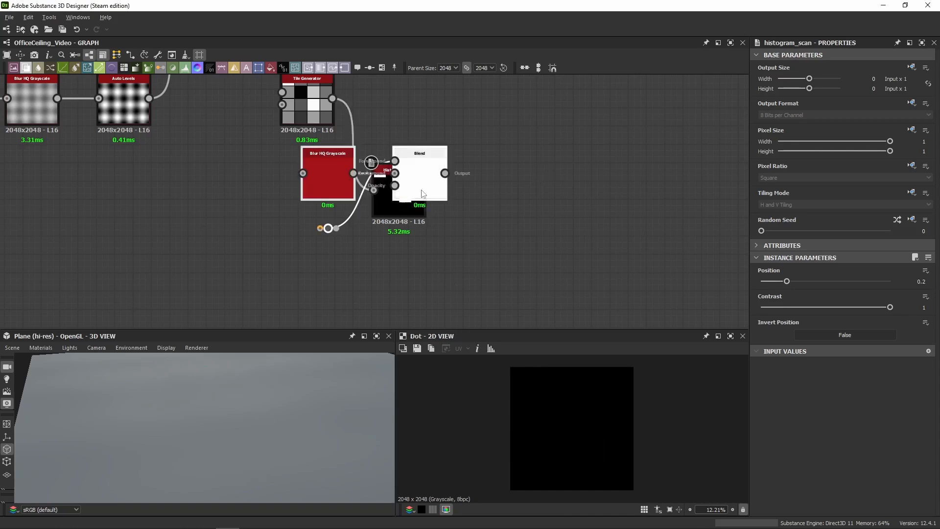
{"action": "left_click_drag", "start_coordinate": [328, 177], "coordinate": [490, 193]}
{"action": "left_click_drag", "start_coordinate": [424, 190], "coordinate": [465, 190]}
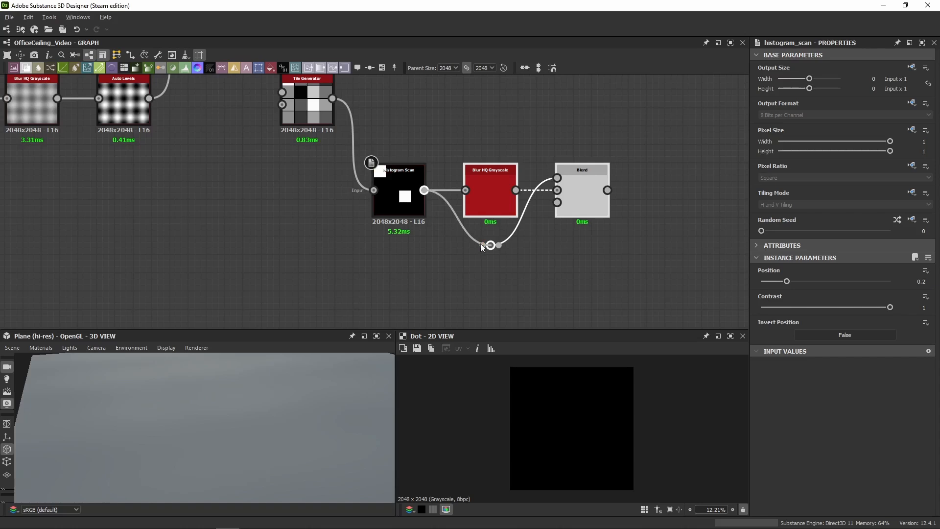
{"action": "left_click_drag", "start_coordinate": [481, 242], "coordinate": [481, 244]}
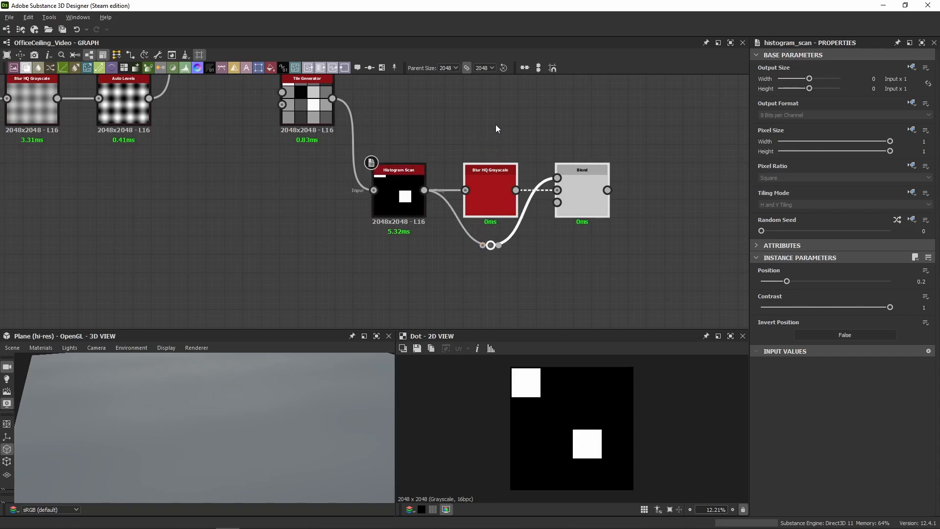
{"action": "middle_click_drag", "start_coordinate": [520, 181], "coordinate": [447, 174]}
{"action": "left_click", "coordinate": [509, 196]}
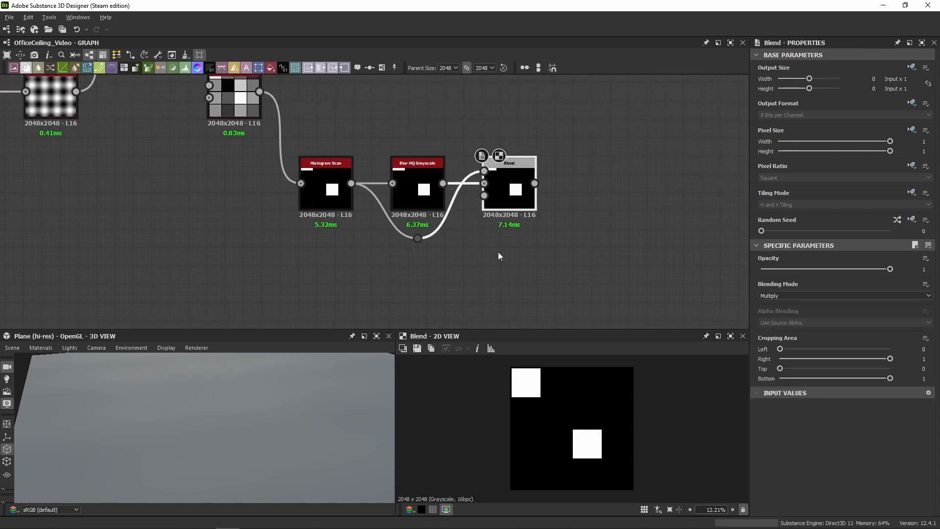
Examine the Blur HQ Grayscale's intensity and its output at the white square's corner at pixel level
{"action": "middle_click_drag", "start_coordinate": [296, 160], "coordinate": [296, 202]}
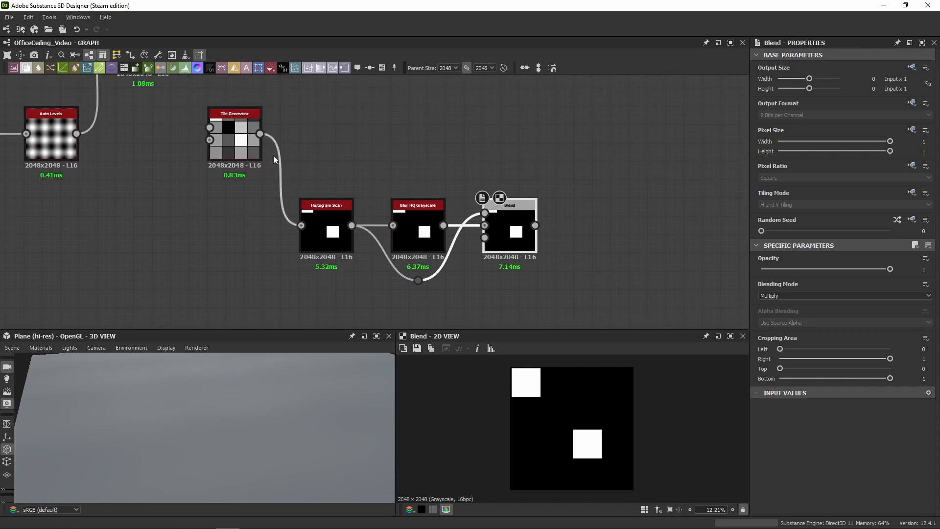
{"action": "left_click", "coordinate": [313, 210]}
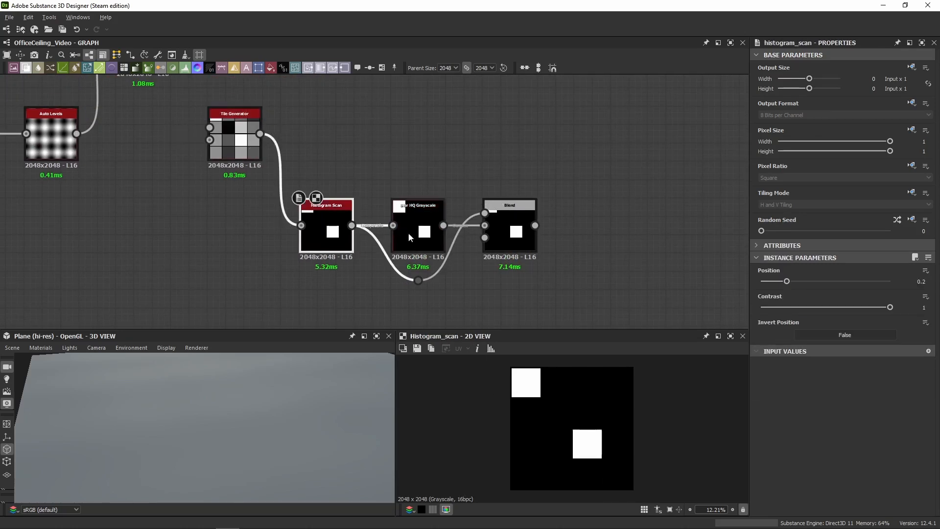
{"action": "middle_click_drag", "start_coordinate": [408, 232], "coordinate": [390, 193]}
{"action": "left_click", "coordinate": [399, 169]}
{"action": "scroll", "coordinate": [581, 441], "scroll_direction": "up", "scroll_amount": 15}
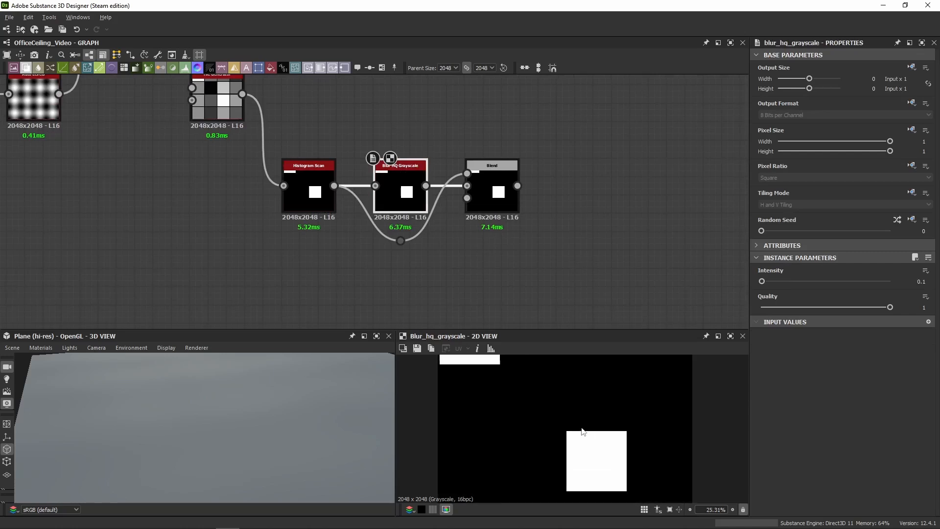
{"action": "scroll", "coordinate": [511, 391], "scroll_direction": "up", "scroll_amount": 2}
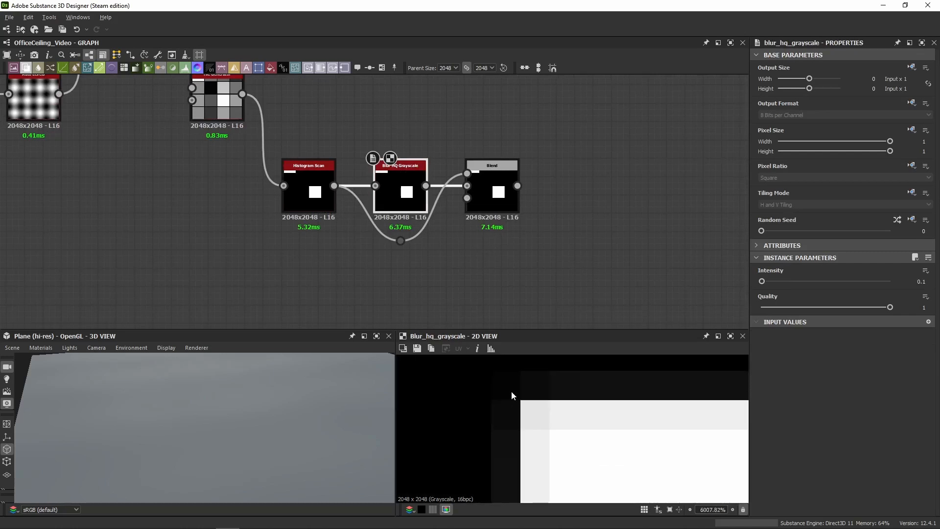
{"action": "left_click", "coordinate": [918, 283]}
Compare the white square's corner pixels between the Histogram Scan, Blur HQ Grayscale and Multiply Blend outputs
{"action": "left_click", "coordinate": [492, 192]}
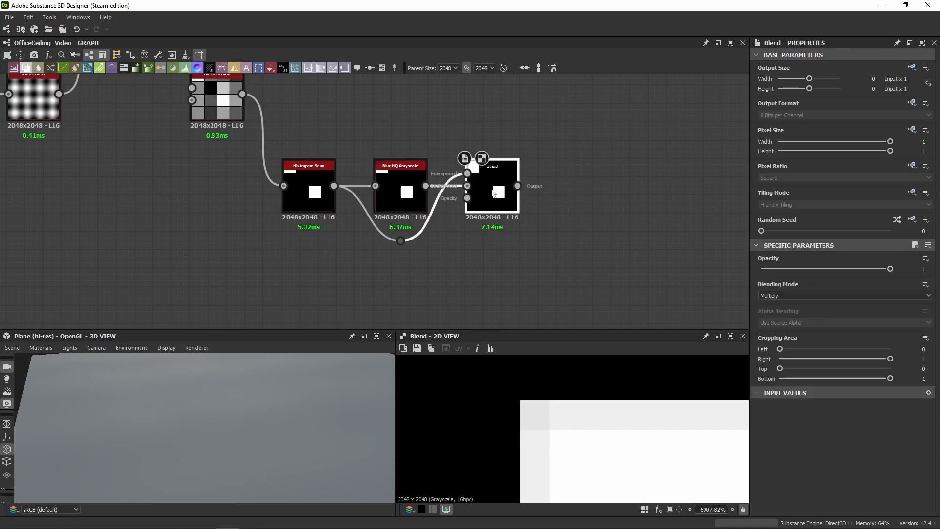
{"action": "left_click", "coordinate": [316, 206]}
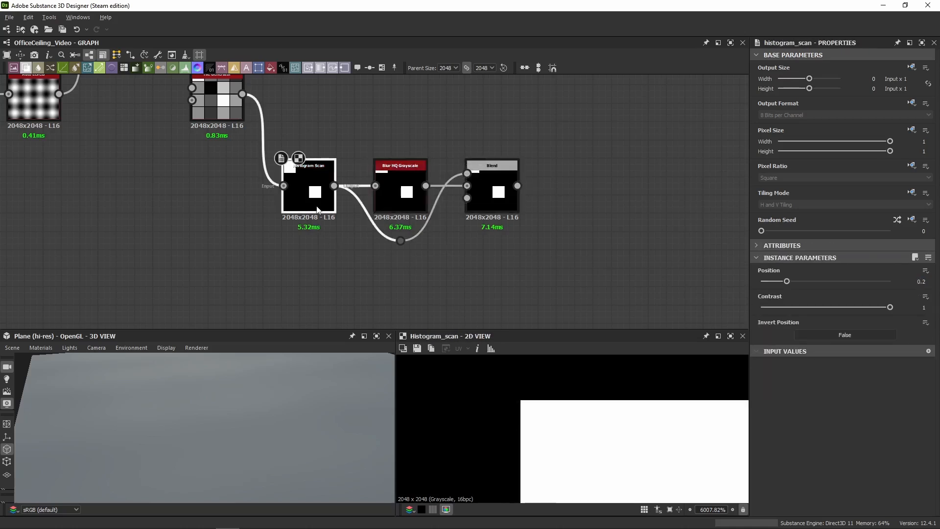
{"action": "left_click", "coordinate": [494, 202]}
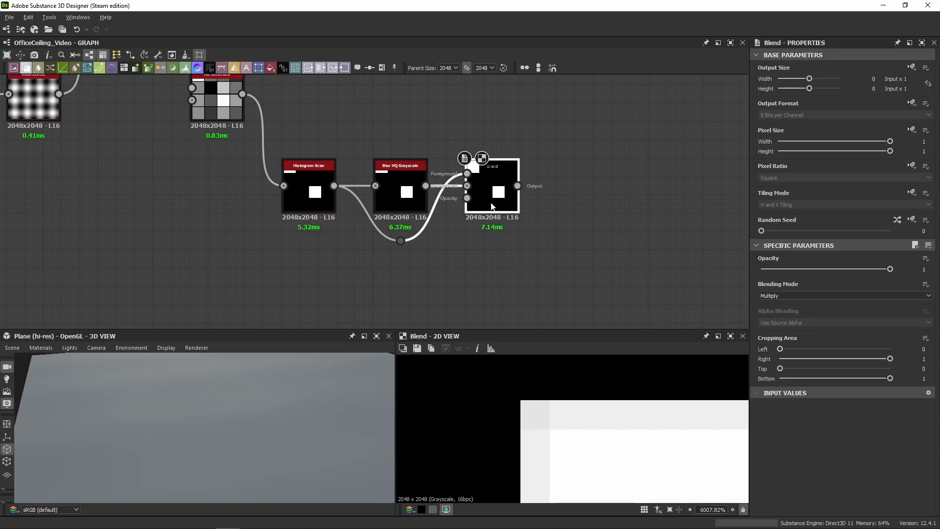
{"action": "left_click", "coordinate": [402, 194]}
{"action": "middle_click_drag", "start_coordinate": [509, 405], "coordinate": [507, 407]}
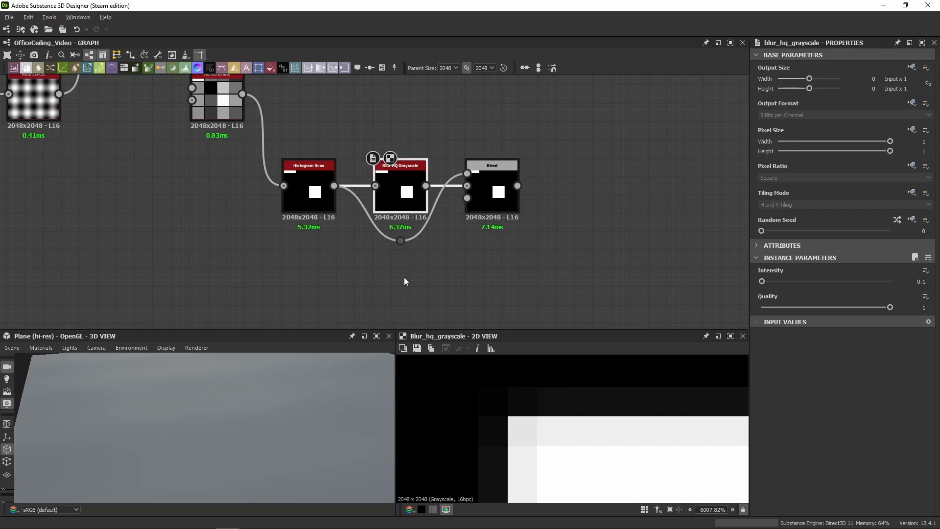
{"action": "left_click", "coordinate": [321, 197]}
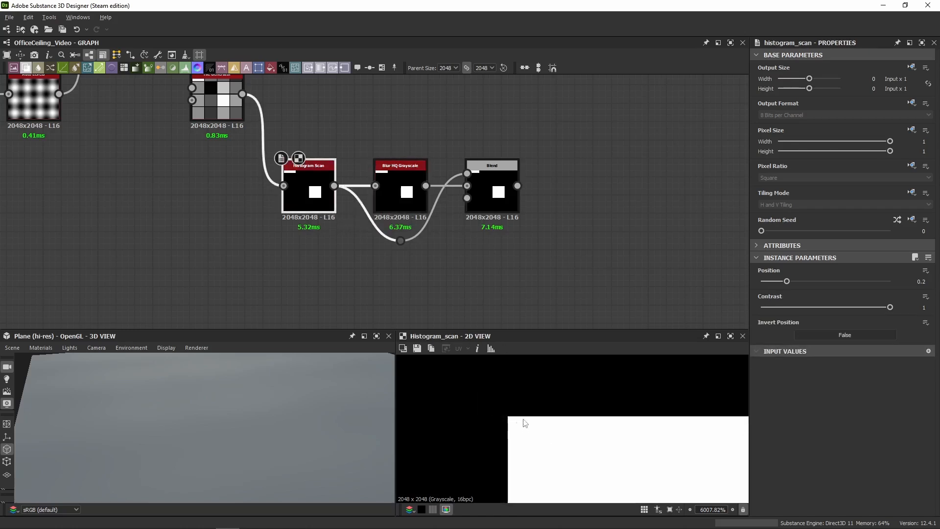
{"action": "left_click", "coordinate": [485, 198]}
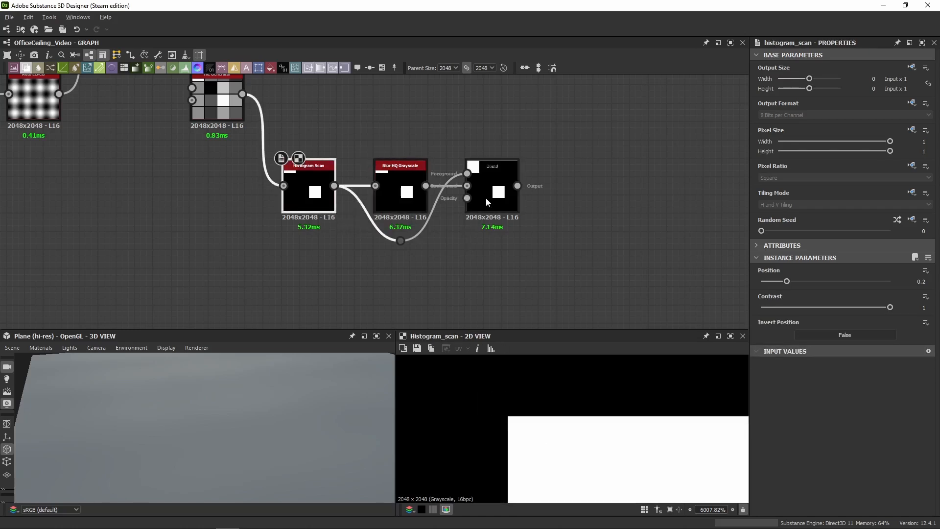
{"action": "left_click", "coordinate": [321, 198]}
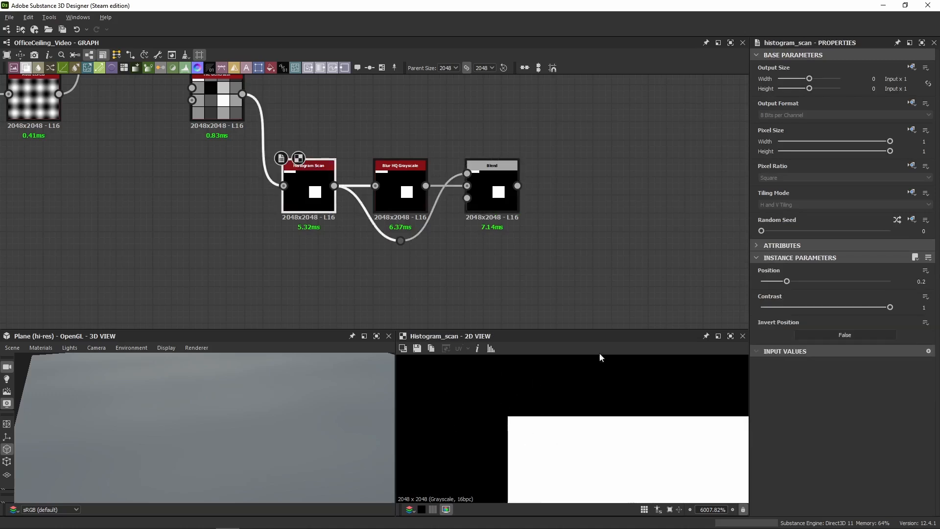
{"action": "left_click", "coordinate": [494, 195]}
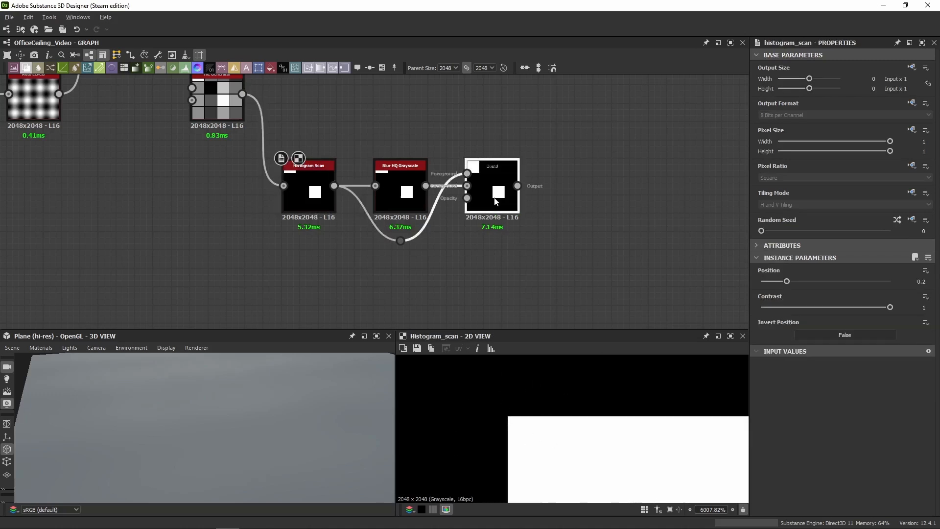
{"action": "left_click", "coordinate": [395, 201]}
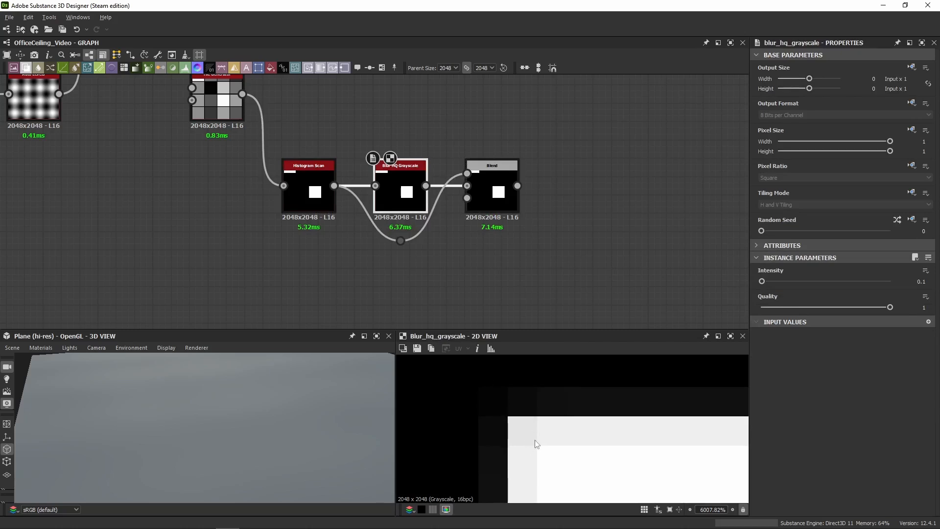
Examine the Multiply Blend's edge pixels and compare them with the tile corners in the ceiling reference photo
{"action": "double_click", "coordinate": [497, 194]}
{"action": "scroll", "coordinate": [549, 448], "scroll_direction": "down", "scroll_amount": 4}
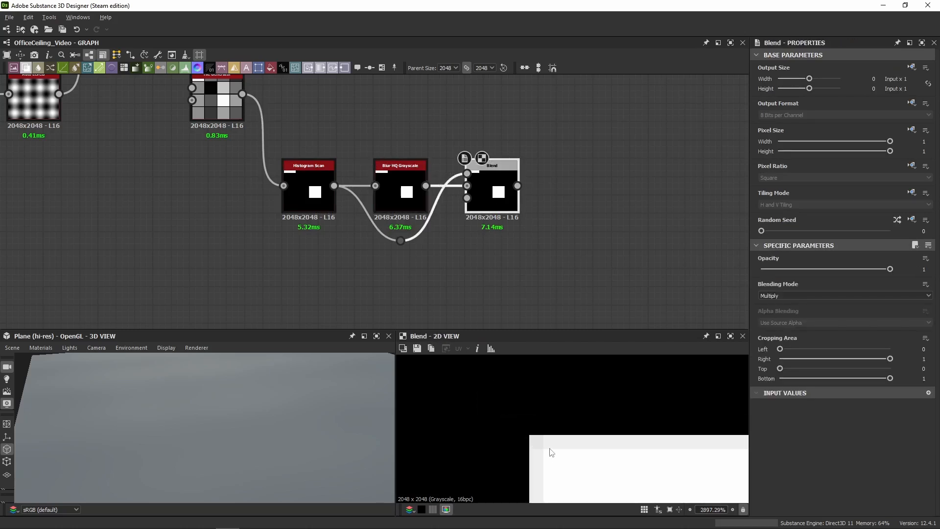
{"action": "scroll", "coordinate": [551, 451], "scroll_direction": "up", "scroll_amount": 4}
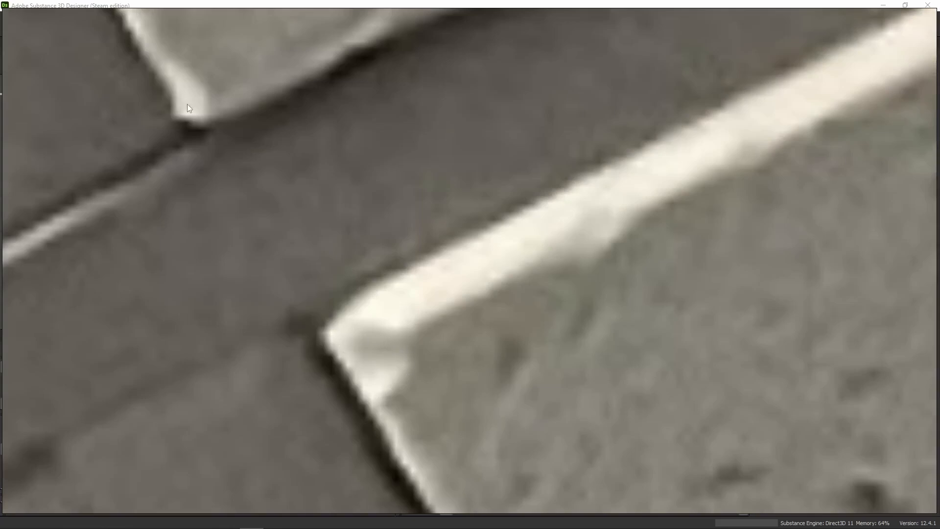
{"action": "middle_click_drag", "start_coordinate": [187, 103], "coordinate": [284, 295]}
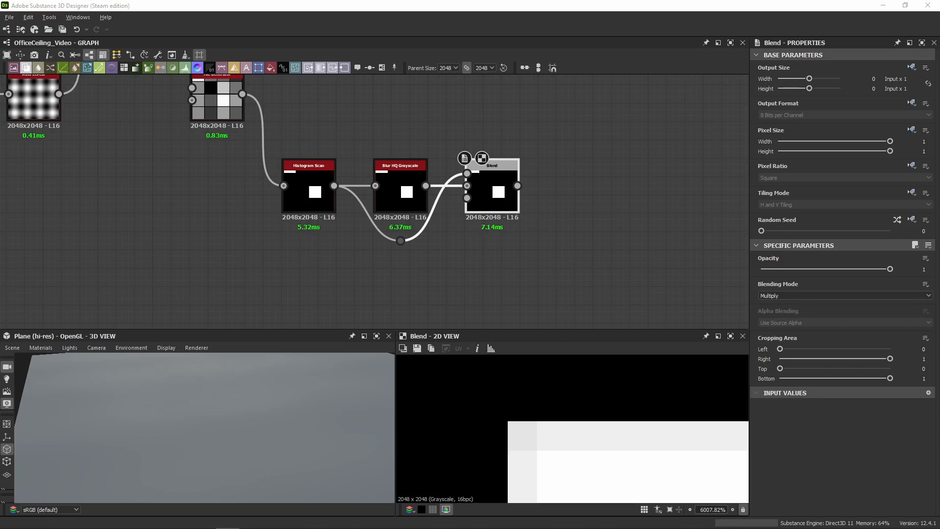
Add a chain of Clouds 1, Histogram Scan, Transformation 2D and Slope Blur Grayscale, and connect the Multiply Blend to the Slope Blur's Grayscale input through a dot
{"action": "middle_click_drag", "start_coordinate": [612, 221], "coordinate": [481, 258]}
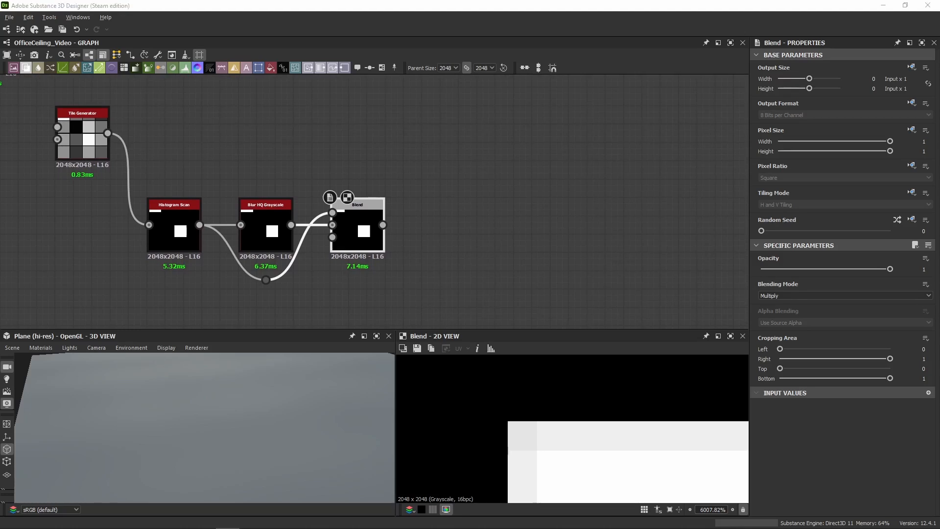
{"action": "middle_click_drag", "start_coordinate": [418, 191], "coordinate": [358, 99]}
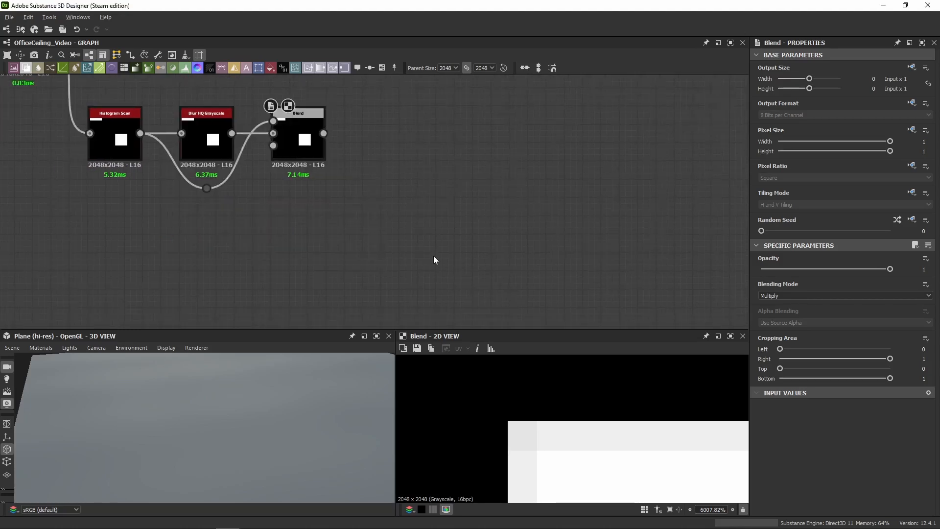
{"action": "key", "text": "ctrl+v"}
{"action": "left_click_drag", "start_coordinate": [336, 216], "coordinate": [487, 239]}
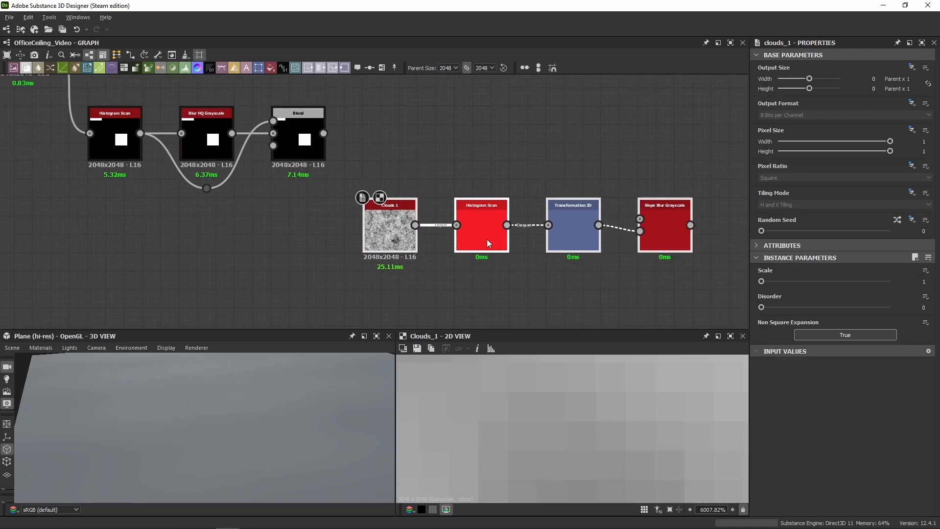
{"action": "middle_click_drag", "start_coordinate": [494, 120], "coordinate": [333, 135]}
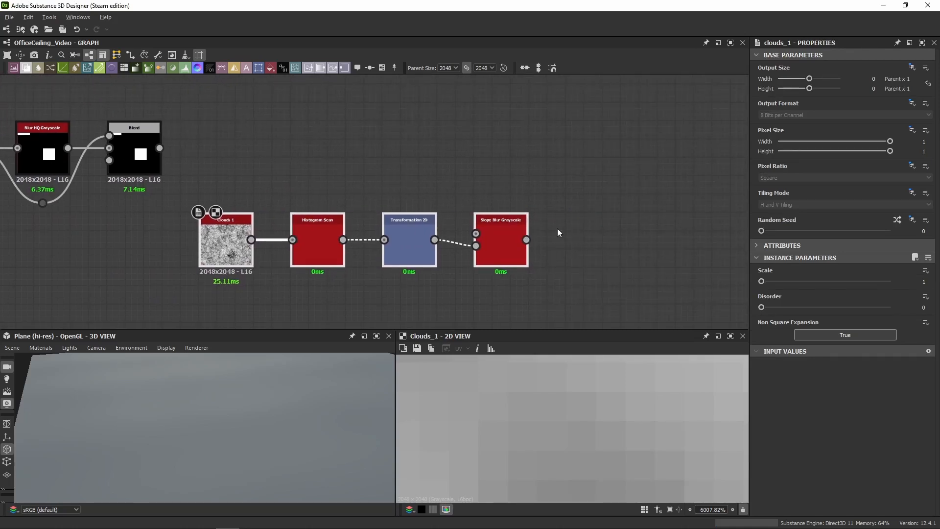
{"action": "left_click_drag", "start_coordinate": [160, 147], "coordinate": [494, 234]}
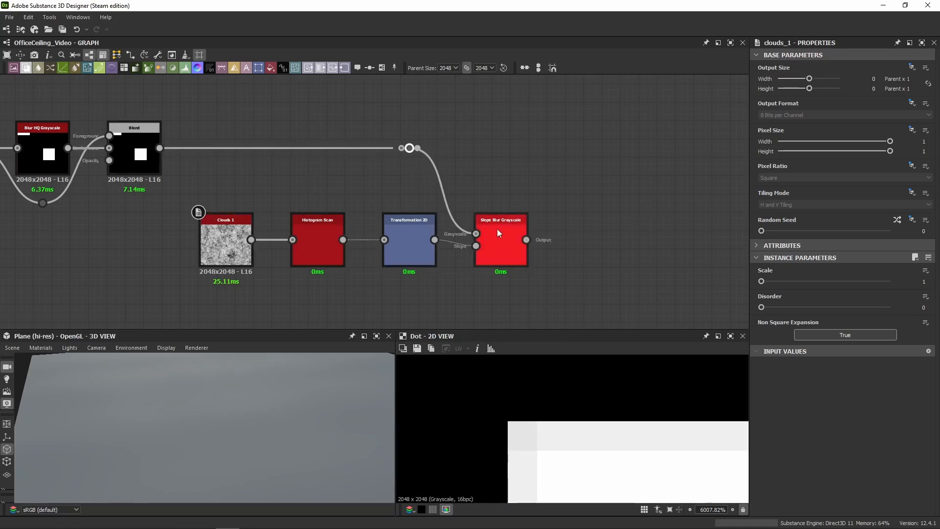
{"action": "left_click", "coordinate": [498, 233]}
Review the Clouds 1, Histogram Scan and Transformation 2D nodes that drive the Slope Blur's slope input
{"action": "double_click", "coordinate": [231, 253]}
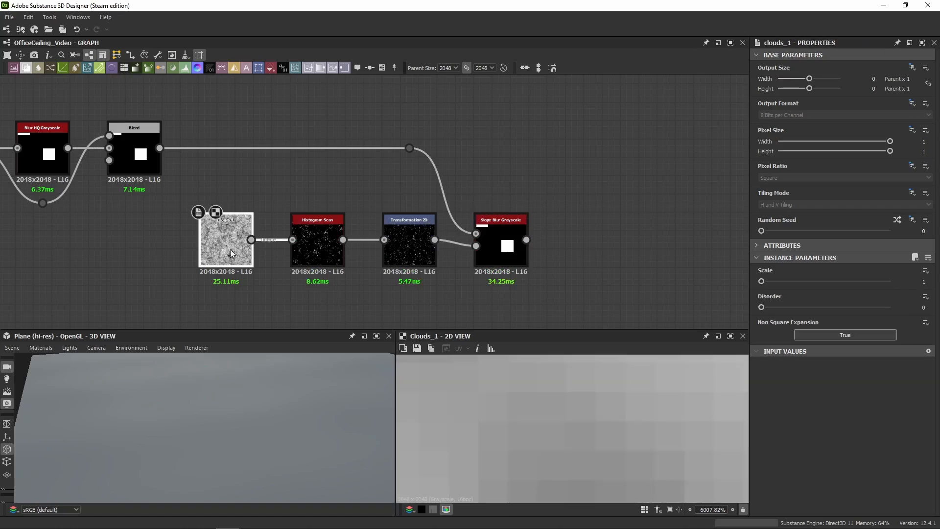
{"action": "double_click", "coordinate": [338, 263]}
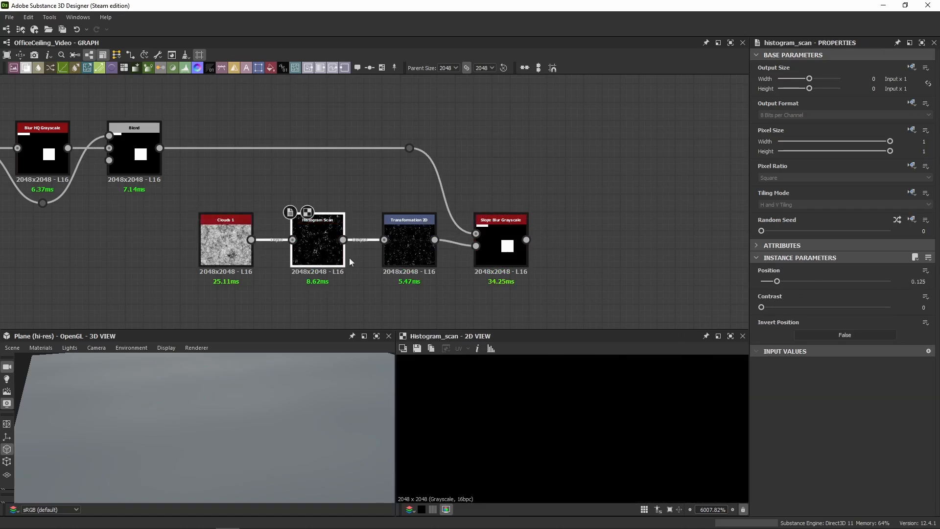
{"action": "double_click", "coordinate": [403, 259]}
{"action": "scroll", "coordinate": [485, 412], "scroll_direction": "down", "scroll_amount": 15}
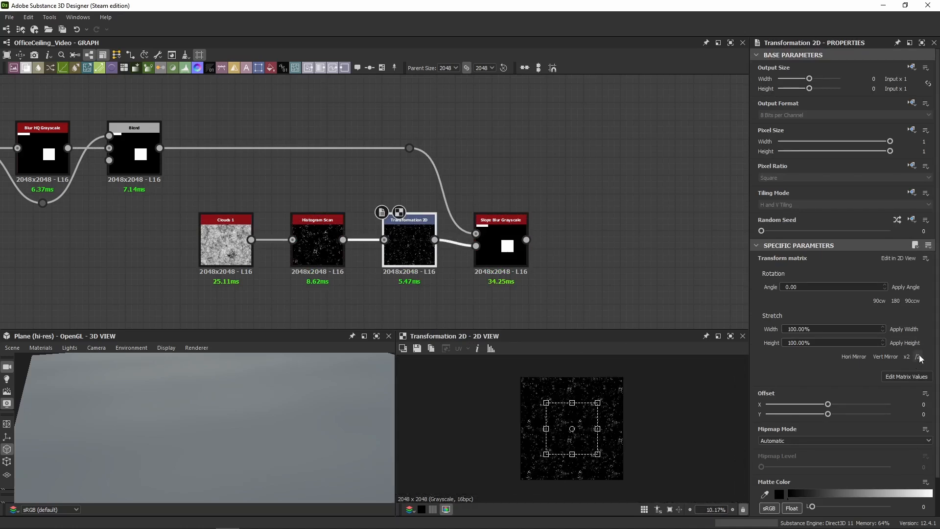
Review the Slope Blur Grayscale's samples, intensity and mode, and examine its output at the white square's corner up close
{"action": "left_click", "coordinate": [508, 252]}
{"action": "left_click", "coordinate": [231, 255]}
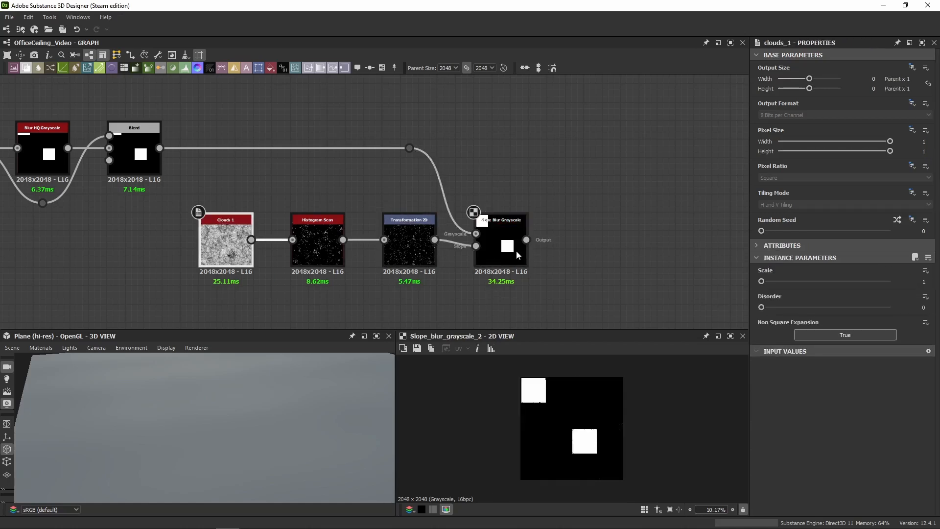
{"action": "left_click", "coordinate": [516, 250]}
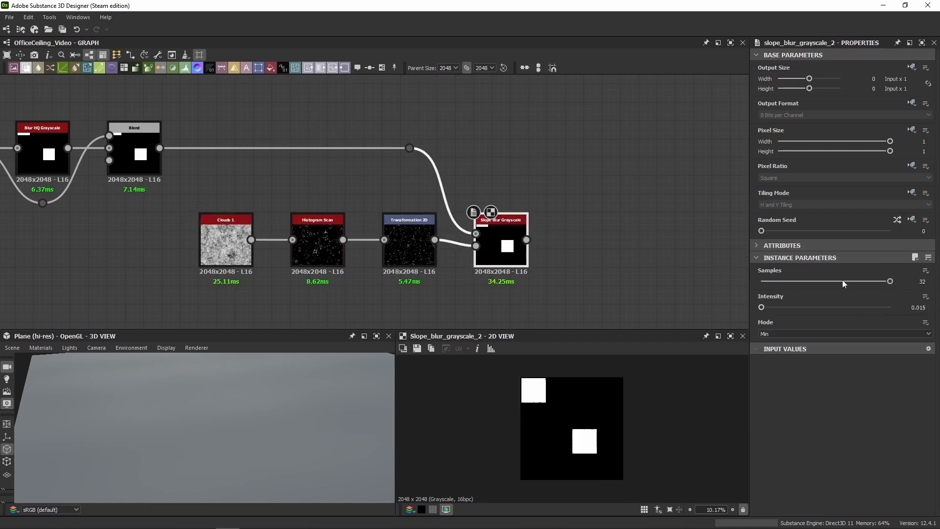
{"action": "scroll", "coordinate": [583, 441], "scroll_direction": "up", "scroll_amount": 15}
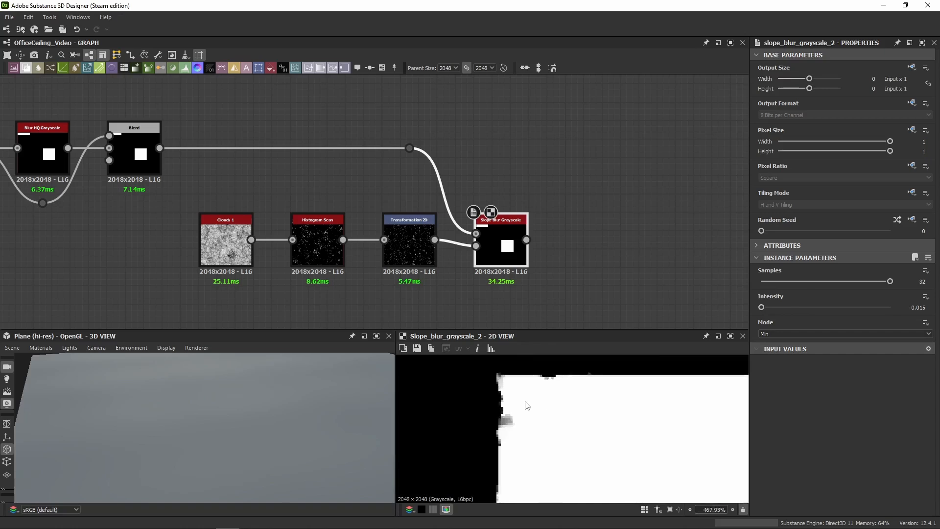
{"action": "middle_click_drag", "start_coordinate": [532, 430], "coordinate": [539, 441]}
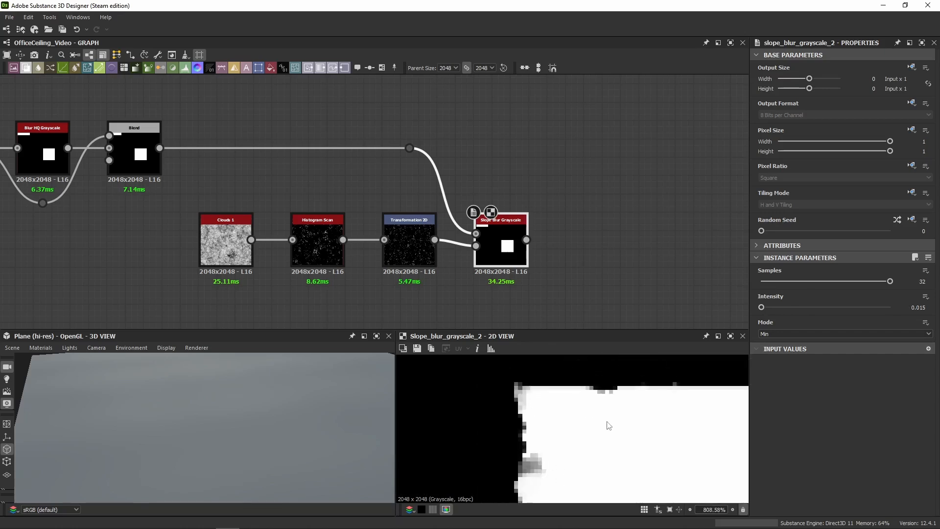
Add a Copy Blend at opacity 0.31, with the Multiply Blend's dot as Background and the Slope Blur Grayscale as Foreground
{"action": "scroll", "coordinate": [609, 425], "scroll_direction": "down", "scroll_amount": 3}
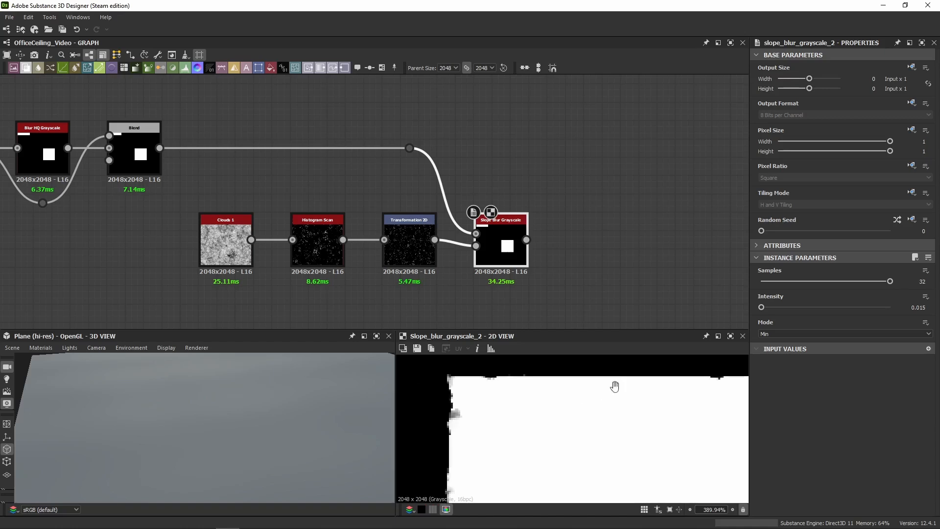
{"action": "scroll", "coordinate": [468, 421], "scroll_direction": "up", "scroll_amount": 2}
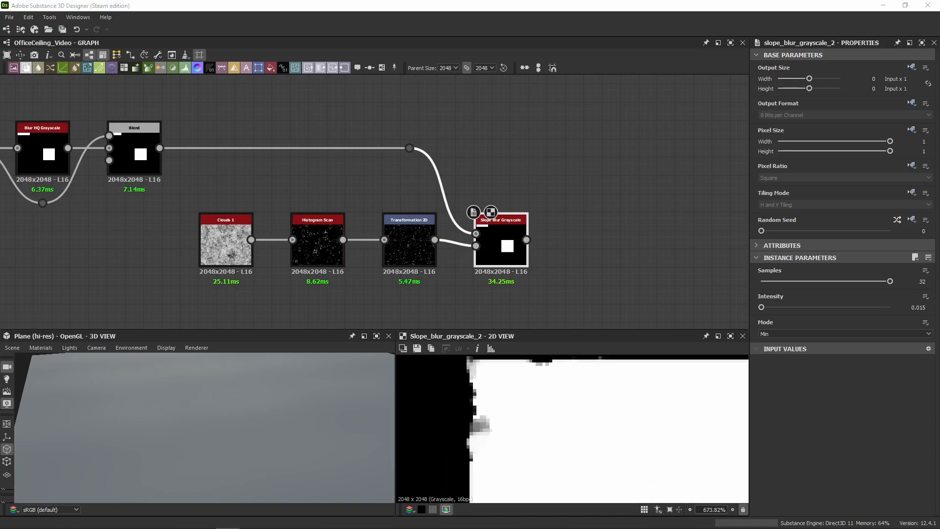
{"action": "left_click", "coordinate": [533, 143]}
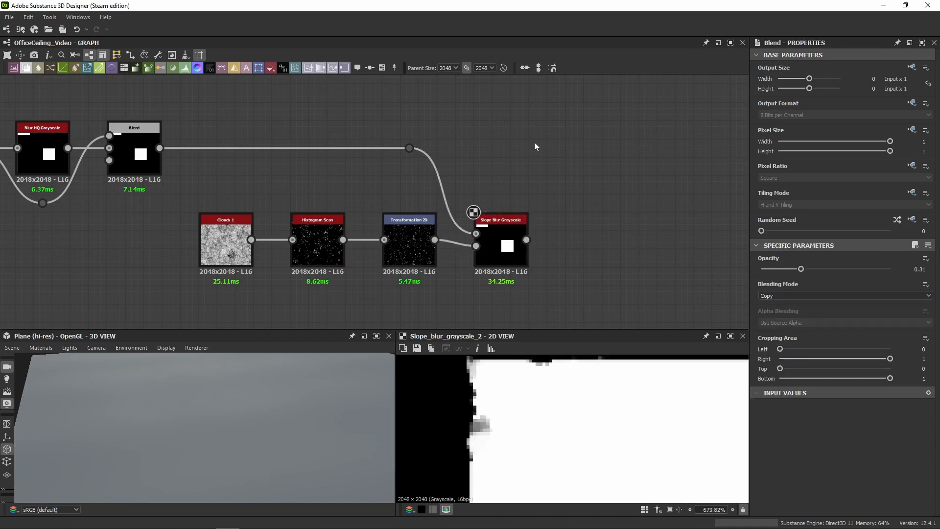
{"action": "key", "text": "ctrl+v"}
{"action": "left_click_drag", "start_coordinate": [389, 214], "coordinate": [607, 161]}
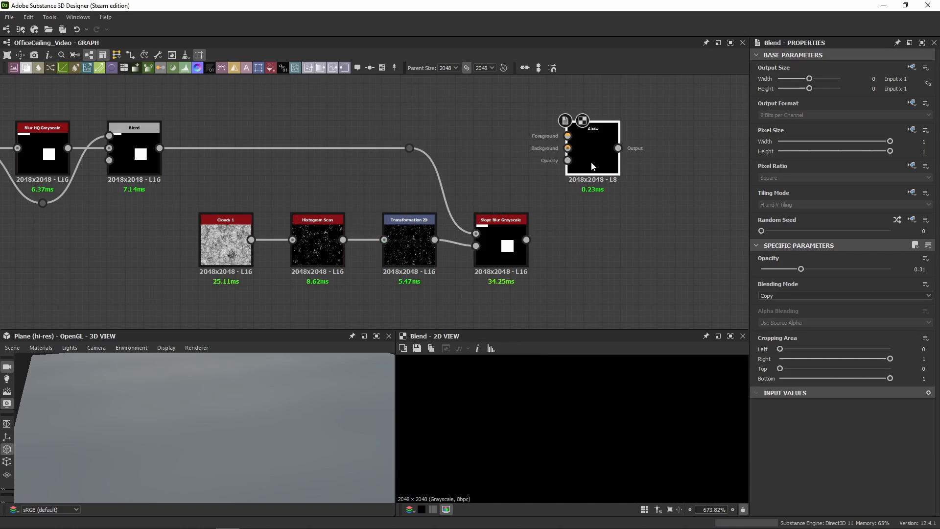
{"action": "left_click", "coordinate": [140, 161]}
{"action": "middle_click_drag", "start_coordinate": [375, 104], "coordinate": [280, 117]}
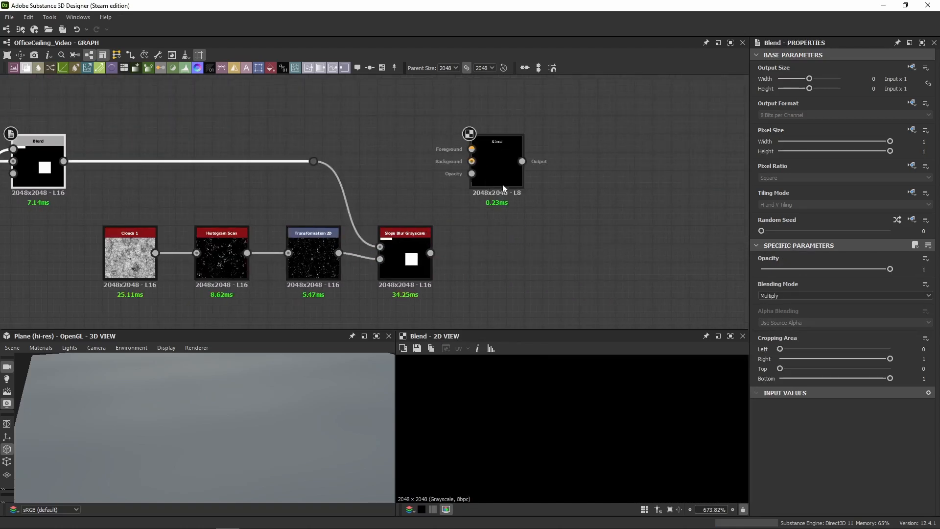
{"action": "left_click", "coordinate": [502, 184]}
{"action": "left_click_drag", "start_coordinate": [317, 161], "coordinate": [469, 162]}
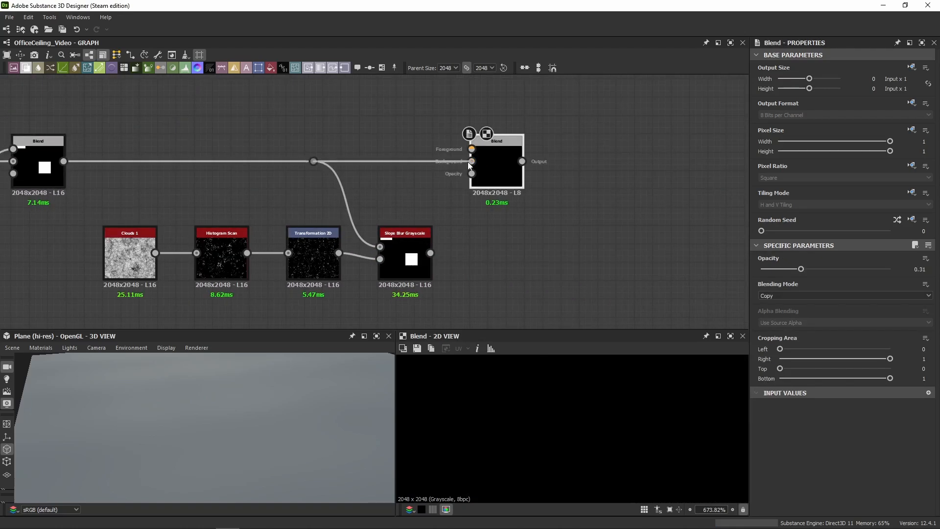
{"action": "left_click_drag", "start_coordinate": [429, 253], "coordinate": [471, 149]}
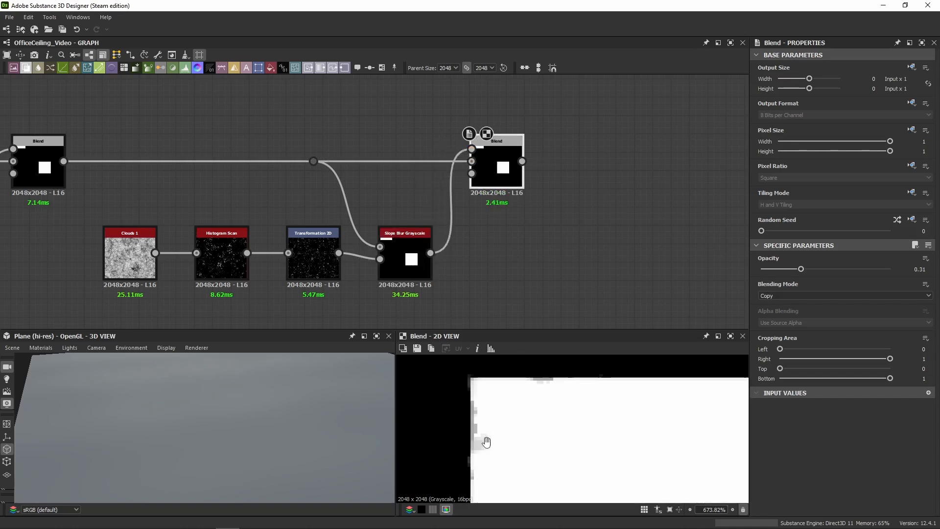
Compare the Slope Blur Grayscale output with the new Copy Blend's output at the square's edge, examining individual edge pixels
{"action": "left_click", "coordinate": [408, 257]}
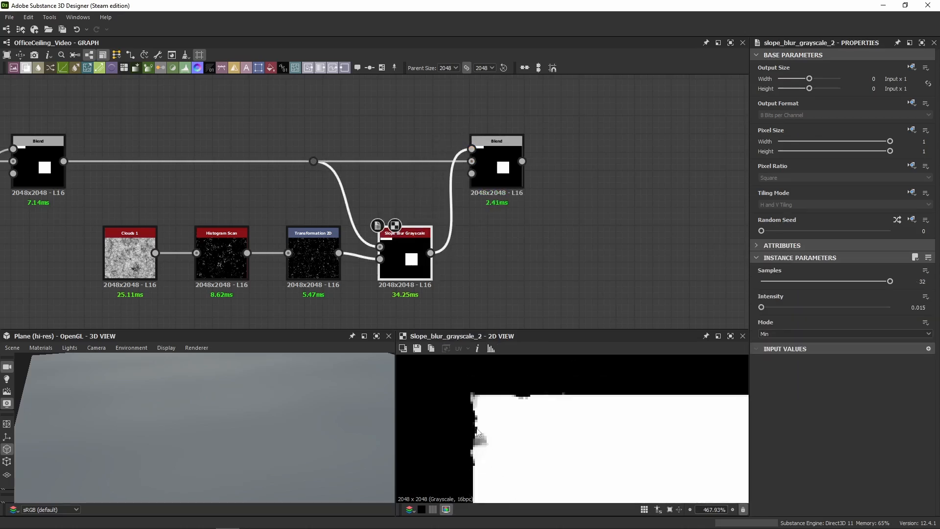
{"action": "scroll", "coordinate": [466, 408], "scroll_direction": "up", "scroll_amount": 1}
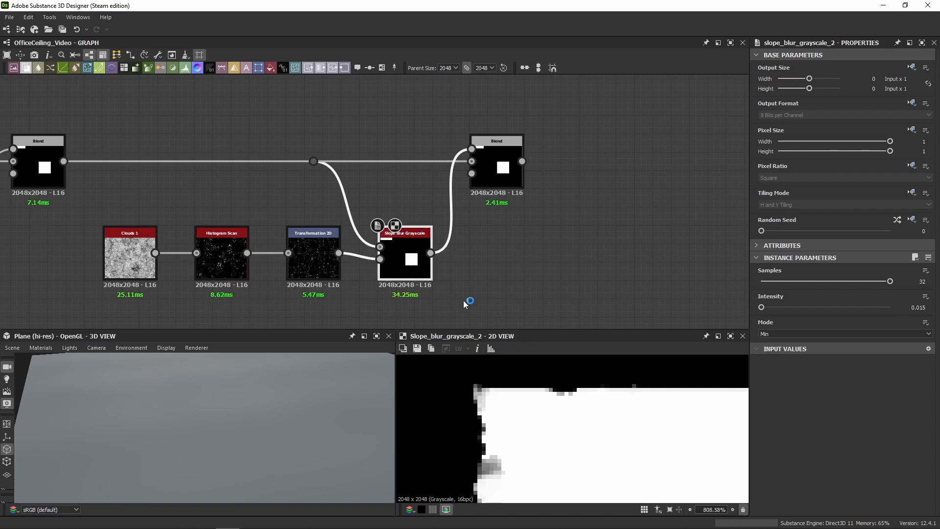
{"action": "middle_click_drag", "start_coordinate": [455, 288], "coordinate": [521, 252]}
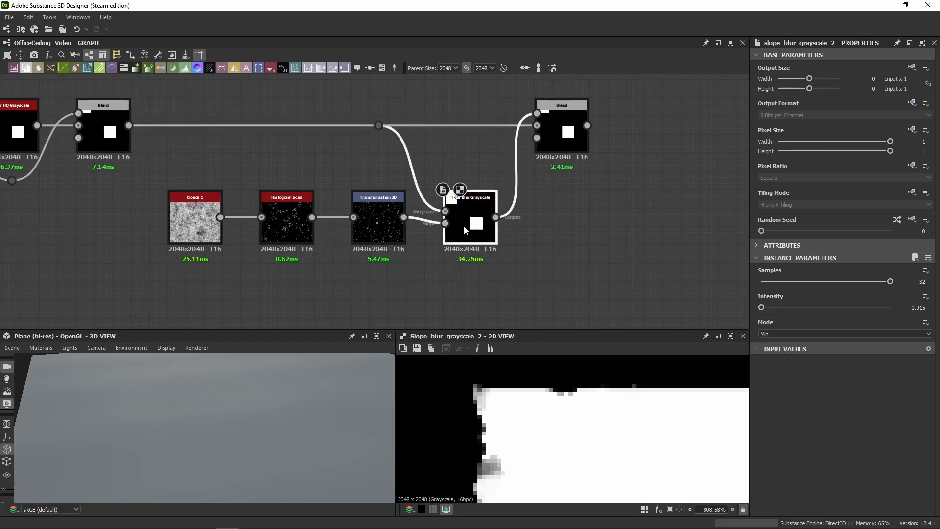
{"action": "left_click", "coordinate": [561, 128]}
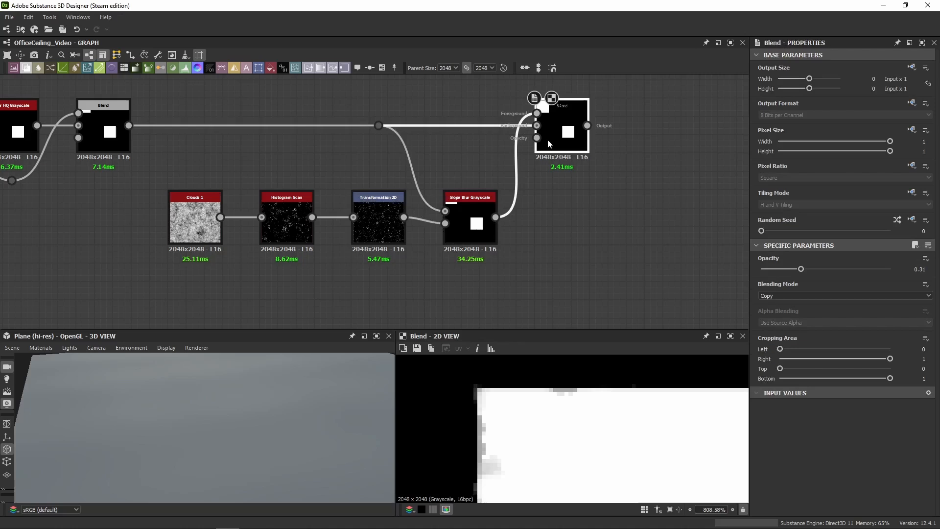
{"action": "left_click", "coordinate": [469, 226]}
{"action": "scroll", "coordinate": [503, 394], "scroll_direction": "up", "scroll_amount": 5}
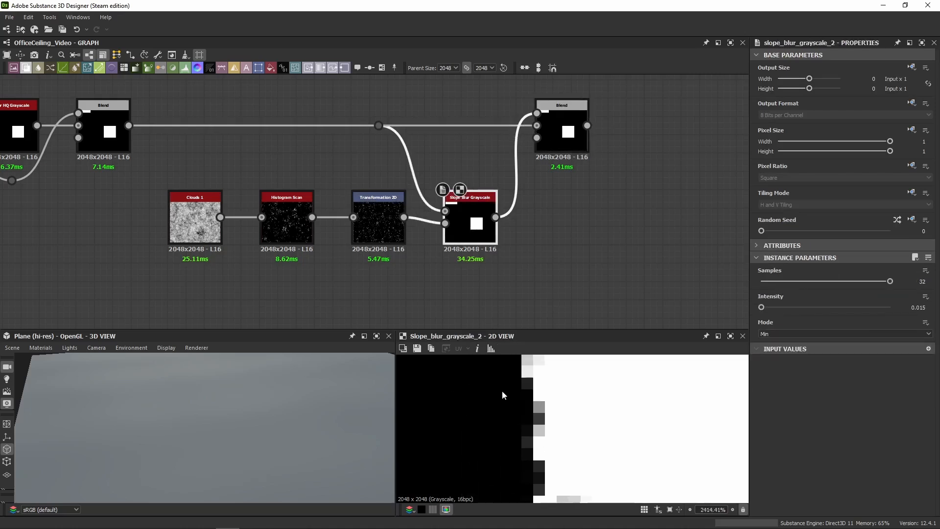
{"action": "scroll", "coordinate": [525, 412], "scroll_direction": "down", "scroll_amount": 5}
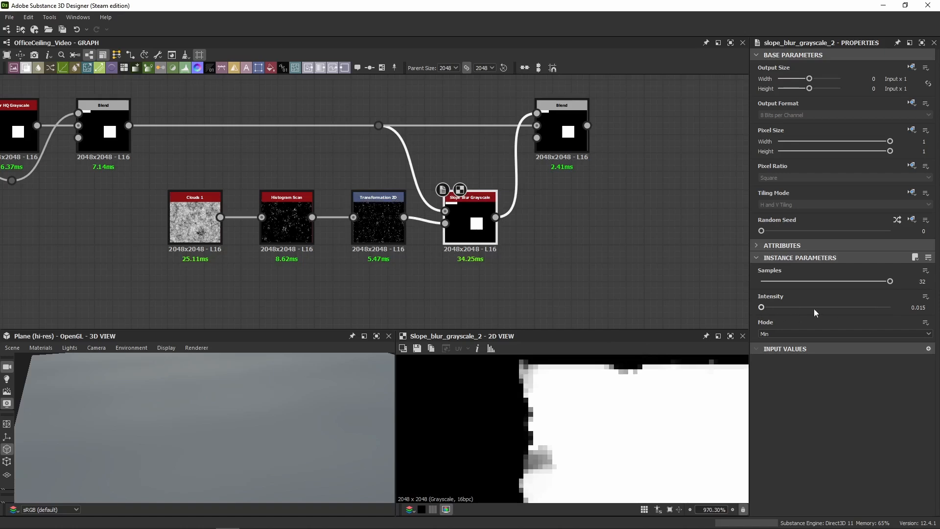
{"action": "scroll", "coordinate": [520, 434], "scroll_direction": "up", "scroll_amount": 4}
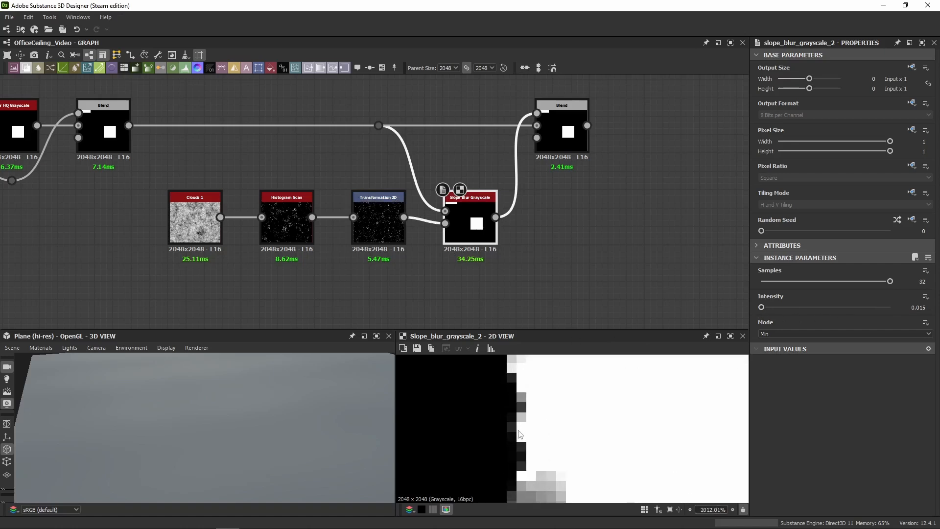
{"action": "scroll", "coordinate": [504, 414], "scroll_direction": "down", "scroll_amount": 3}
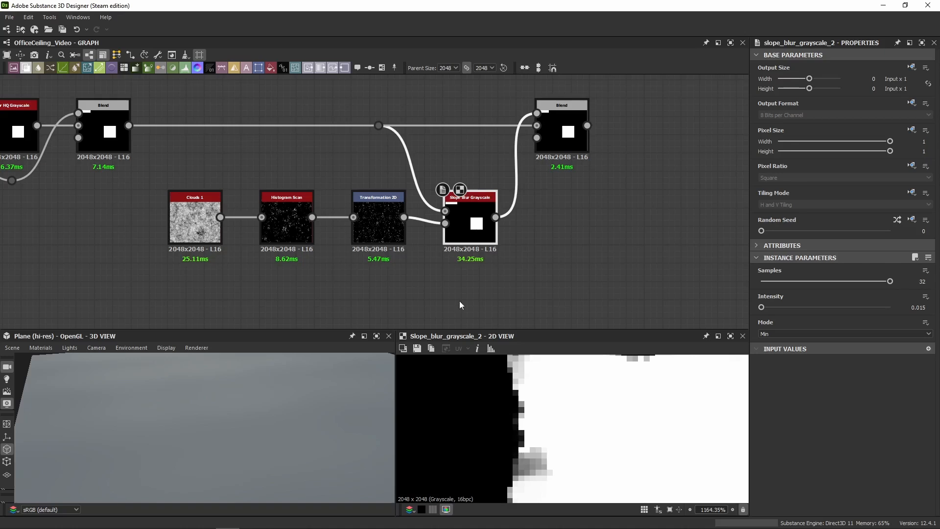
Try opacity 1 on the Copy Blend against the Slope Blur output, then try 0.02 and undo that last change
{"action": "left_click", "coordinate": [560, 128]}
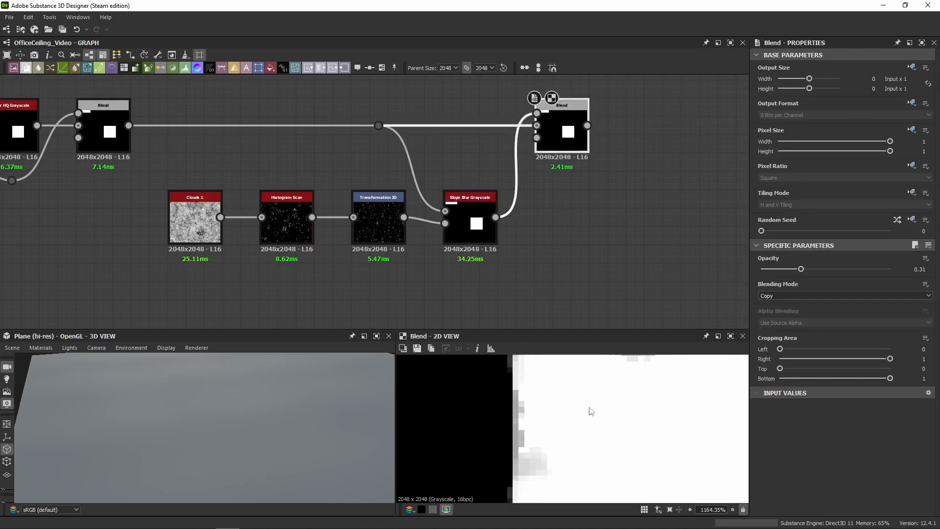
{"action": "left_click_drag", "start_coordinate": [801, 270], "coordinate": [911, 271]}
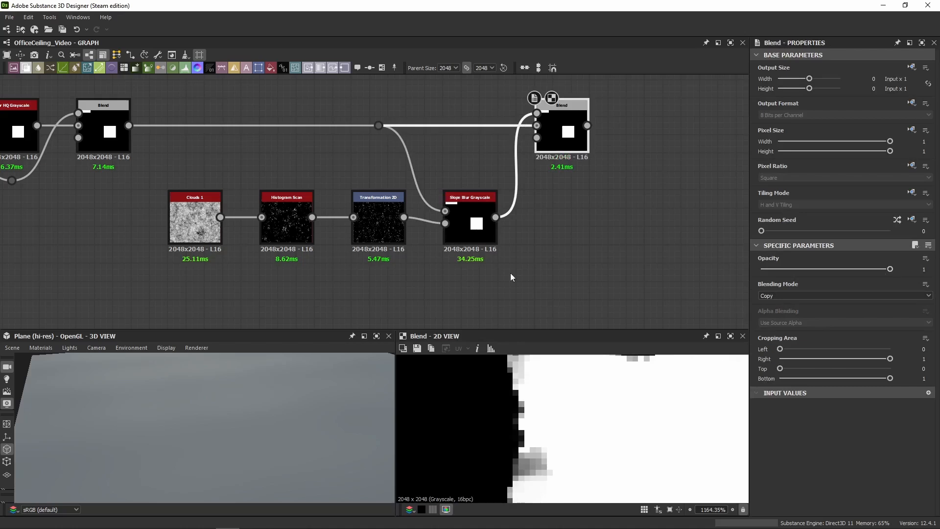
{"action": "left_click", "coordinate": [483, 234]}
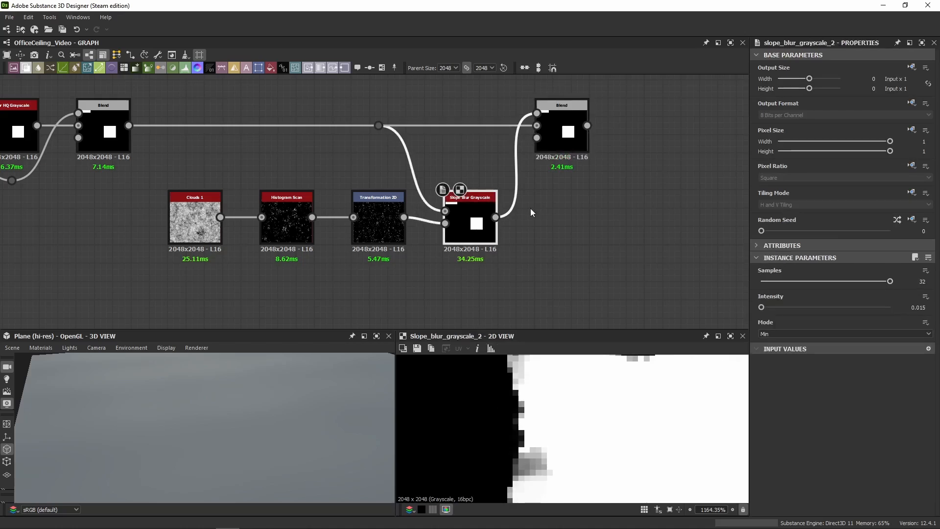
{"action": "left_click", "coordinate": [563, 132]}
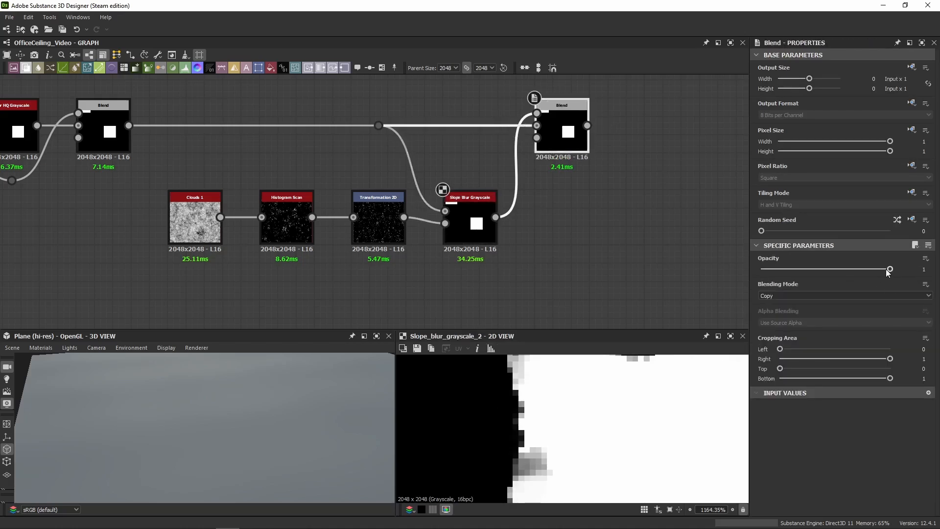
{"action": "left_click_drag", "start_coordinate": [889, 269], "coordinate": [766, 285]}
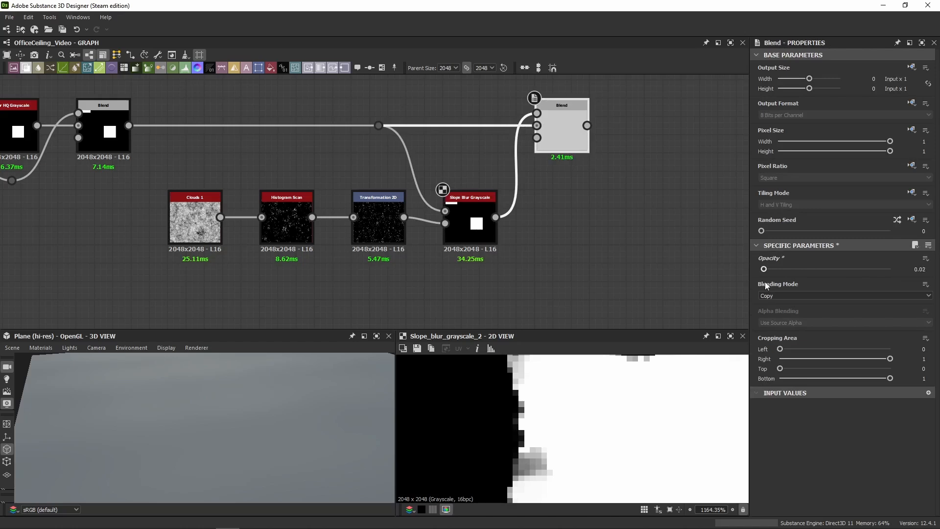
{"action": "key", "text": "ctrl+z"}
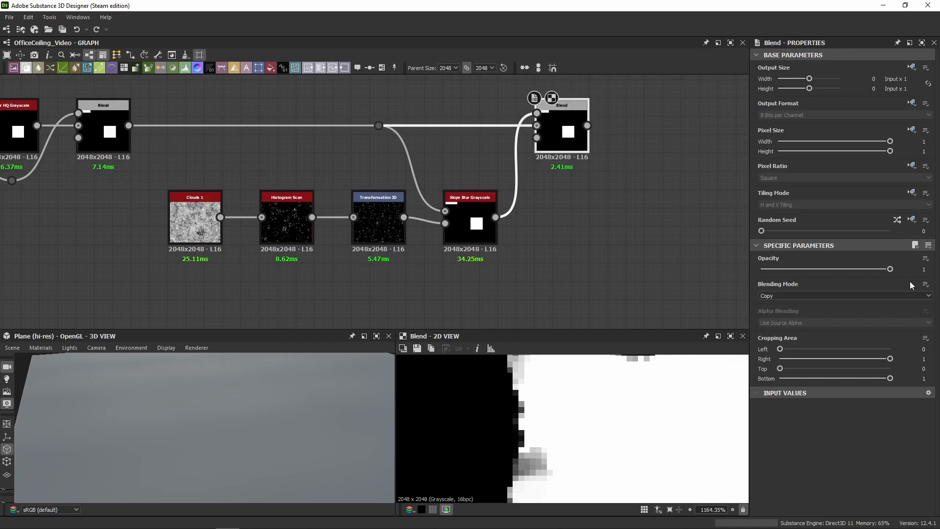
Lower the Copy Blend's opacity to 0.29 while comparing its edges with the Multiply Blend and Slope Blur Grayscale outputs
{"action": "left_click_drag", "start_coordinate": [889, 269], "coordinate": [831, 275]}
{"action": "left_click_drag", "start_coordinate": [632, 91], "coordinate": [480, 160]}
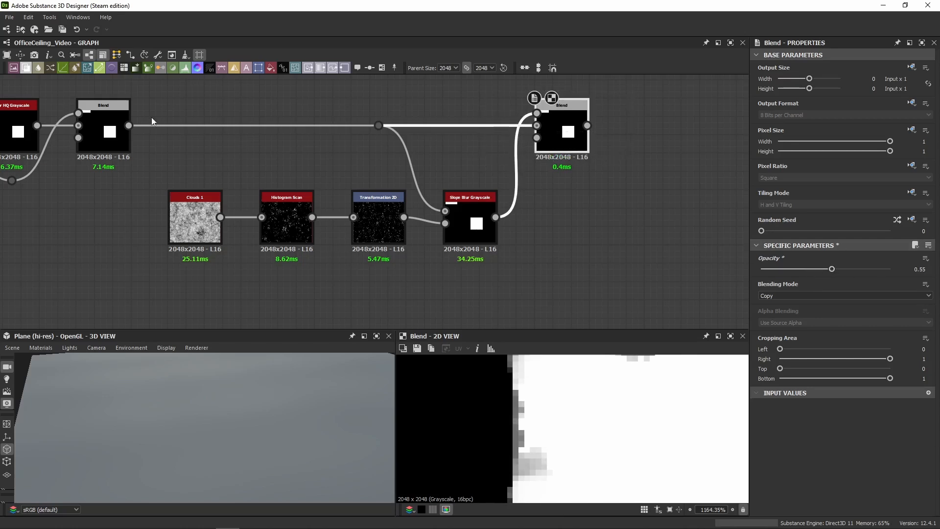
{"action": "left_click", "coordinate": [109, 122]}
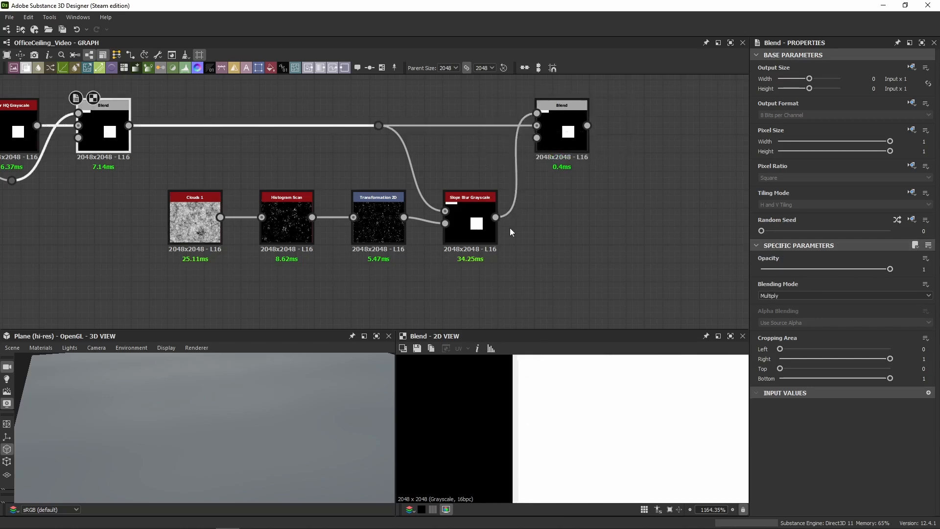
{"action": "left_click", "coordinate": [492, 231]}
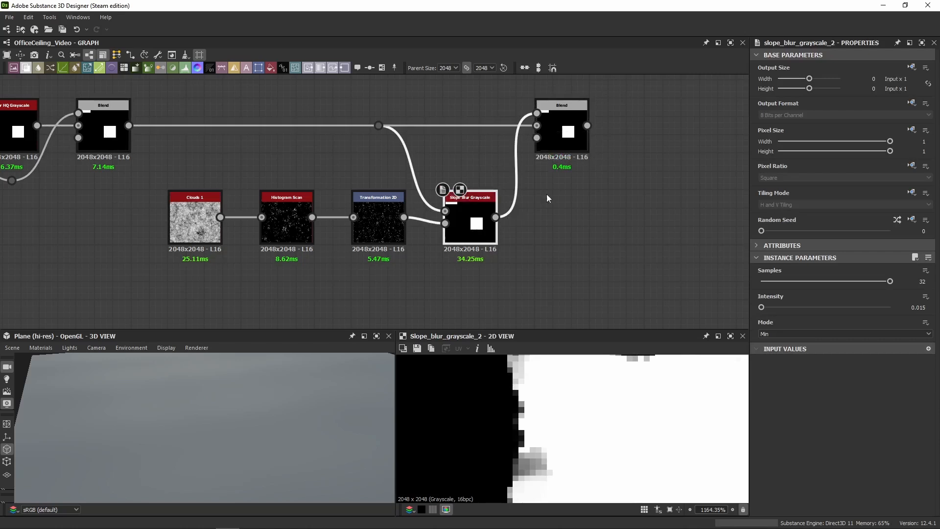
{"action": "middle_click_drag", "start_coordinate": [546, 198], "coordinate": [549, 230]}
{"action": "double_click", "coordinate": [563, 156]}
{"action": "left_click_drag", "start_coordinate": [830, 268], "coordinate": [797, 271]}
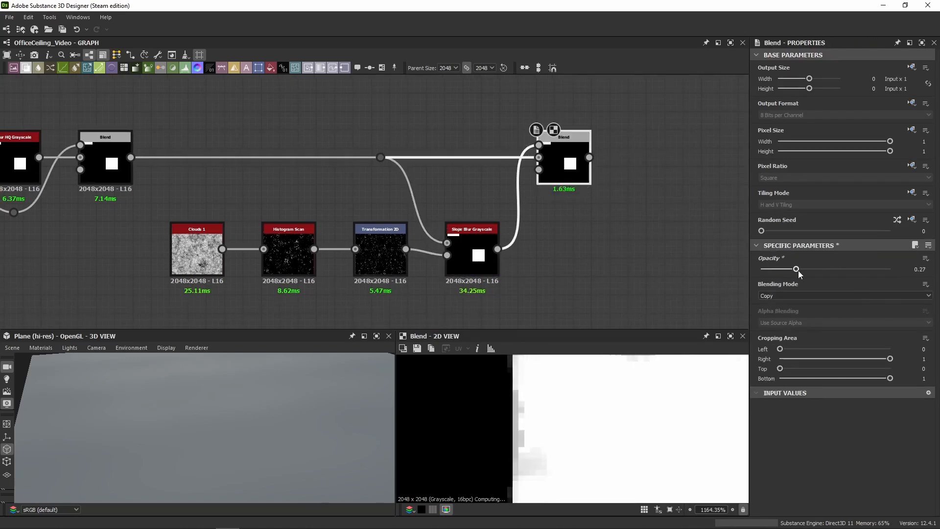
{"action": "left_click", "coordinate": [474, 264]}
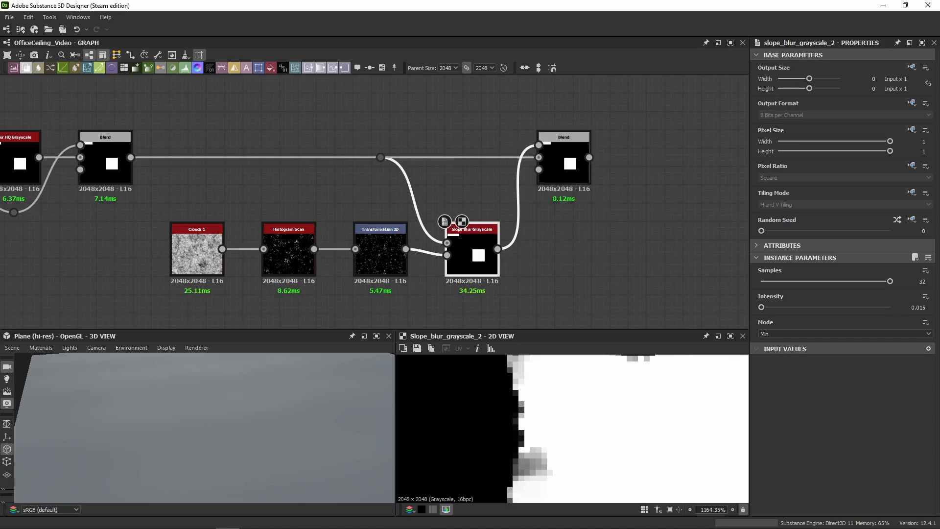
{"action": "scroll", "coordinate": [464, 433], "scroll_direction": "down", "scroll_amount": 3}
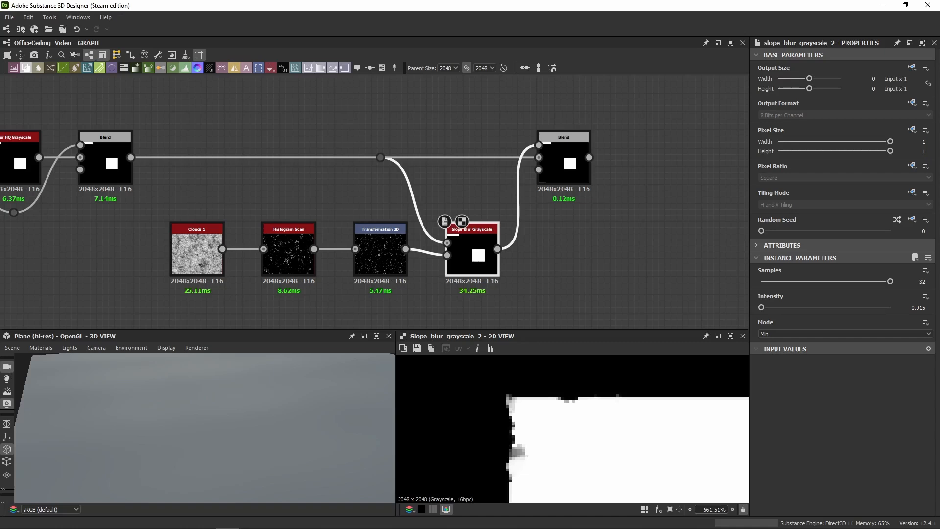
Add a Multiply Blend with the Copy Blend as Background and the unblurred square routed through a new dot into its Foreground
{"action": "middle_click_drag", "start_coordinate": [389, 112], "coordinate": [357, 156]}
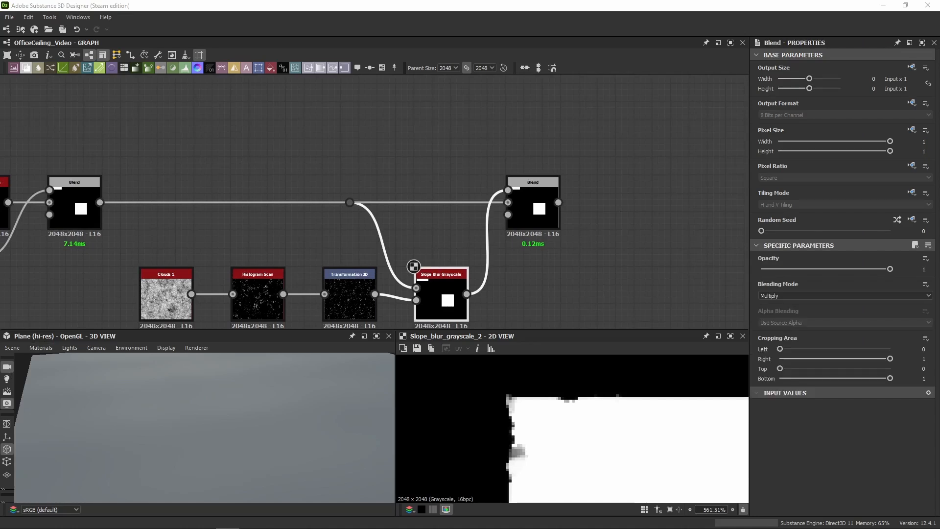
{"action": "middle_click_drag", "start_coordinate": [648, 157], "coordinate": [516, 150]}
{"action": "left_click", "coordinate": [516, 151]}
{"action": "key", "text": "ctrl+v"}
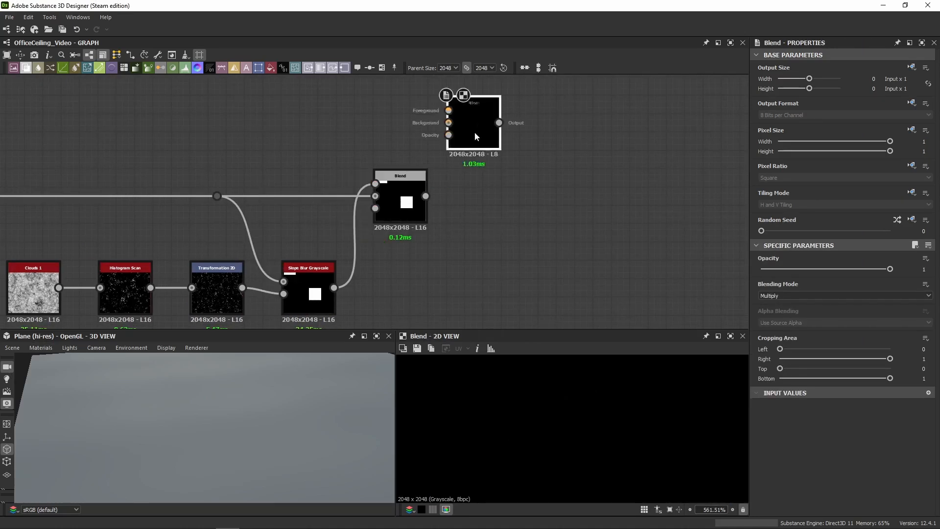
{"action": "left_click", "coordinate": [486, 208]}
{"action": "left_click_drag", "start_coordinate": [425, 197], "coordinate": [467, 196]}
{"action": "double_click", "coordinate": [308, 196]}
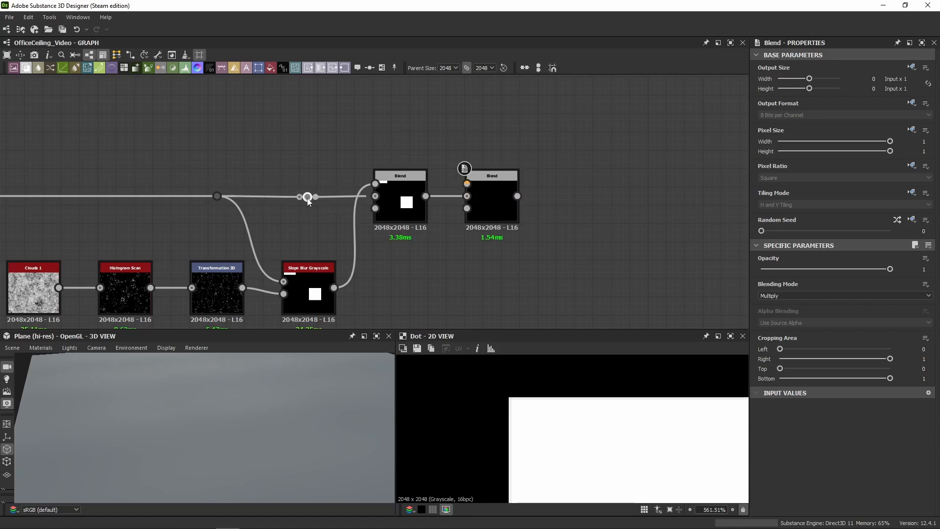
{"action": "left_click_drag", "start_coordinate": [316, 197], "coordinate": [466, 184]}
{"action": "double_click", "coordinate": [493, 200]}
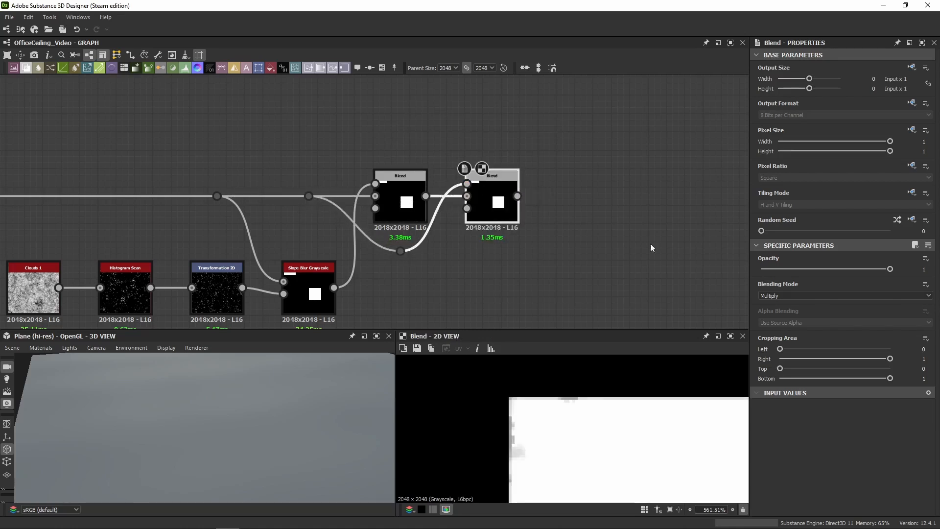
Fine-tune the Copy Blend's opacity and return to the final Multiply Blend
{"action": "left_click", "coordinate": [399, 204]}
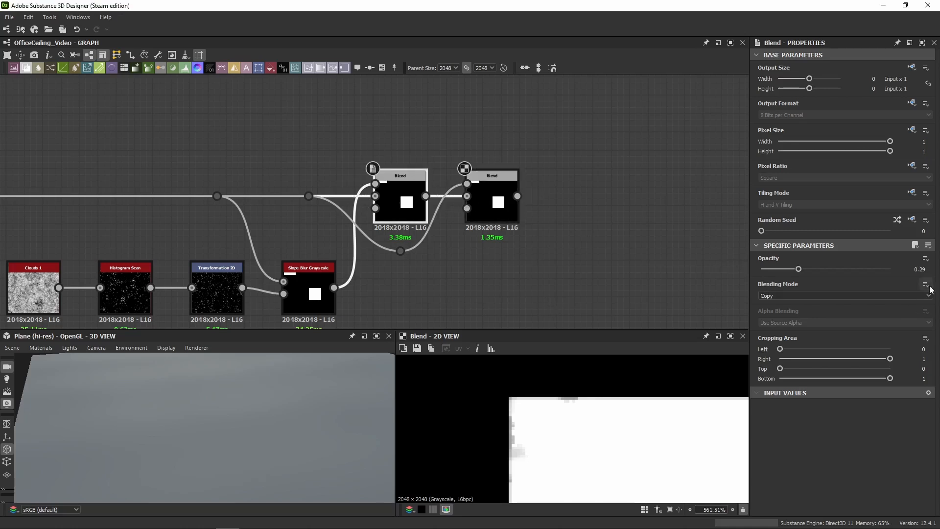
{"action": "left_click", "coordinate": [931, 270]}
{"action": "key", "text": "Return"}
{"action": "left_click", "coordinate": [494, 210]}
Paste a connected Levels and Multiply Blend pair and feed the worn-edge result through a dot into that Blend's Foreground
{"action": "middle_click_drag", "start_coordinate": [600, 216], "coordinate": [445, 176]}
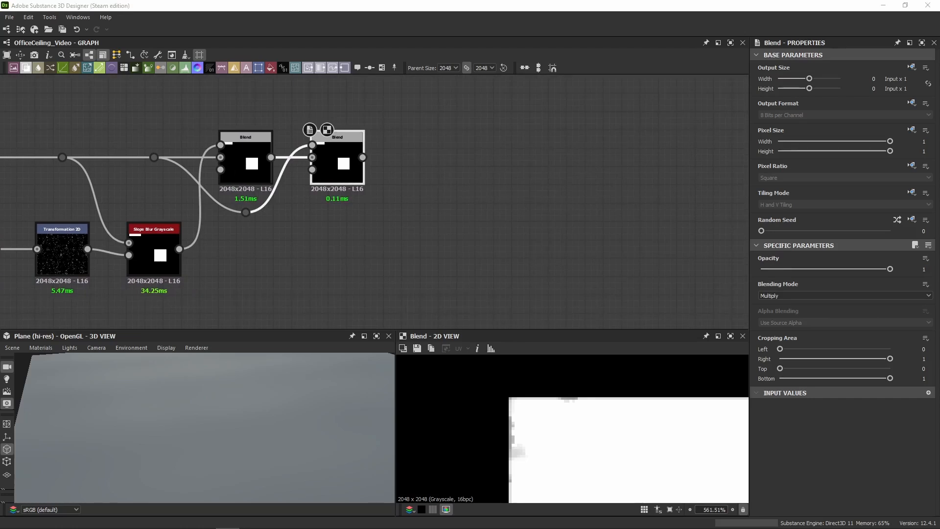
{"action": "middle_click_drag", "start_coordinate": [487, 117], "coordinate": [483, 231]}
{"action": "key", "text": "ctrl+v"}
{"action": "left_click_drag", "start_coordinate": [345, 213], "coordinate": [444, 193]}
{"action": "left_click", "coordinate": [394, 232]}
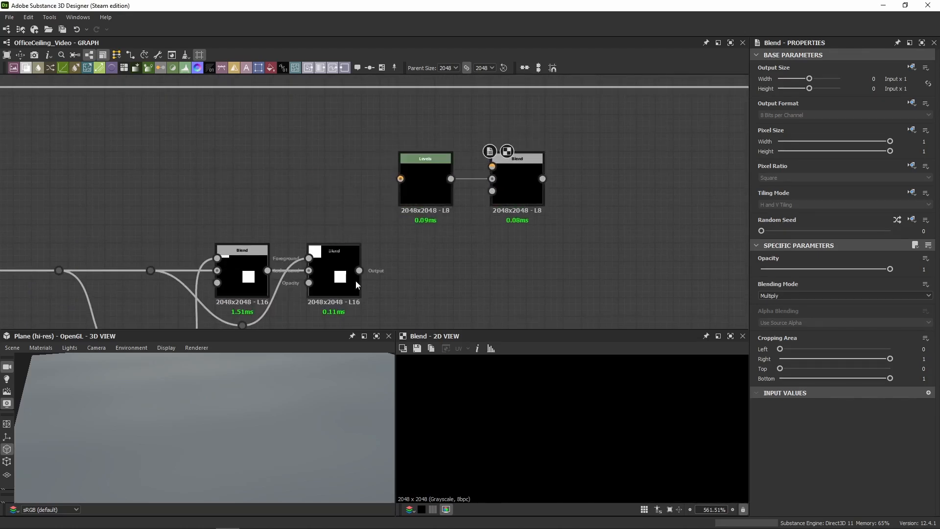
{"action": "left_click_drag", "start_coordinate": [361, 273], "coordinate": [491, 167]}
{"action": "scroll", "coordinate": [276, 199], "scroll_direction": "down", "scroll_amount": 2}
{"action": "middle_click_drag", "start_coordinate": [276, 200], "coordinate": [413, 192]}
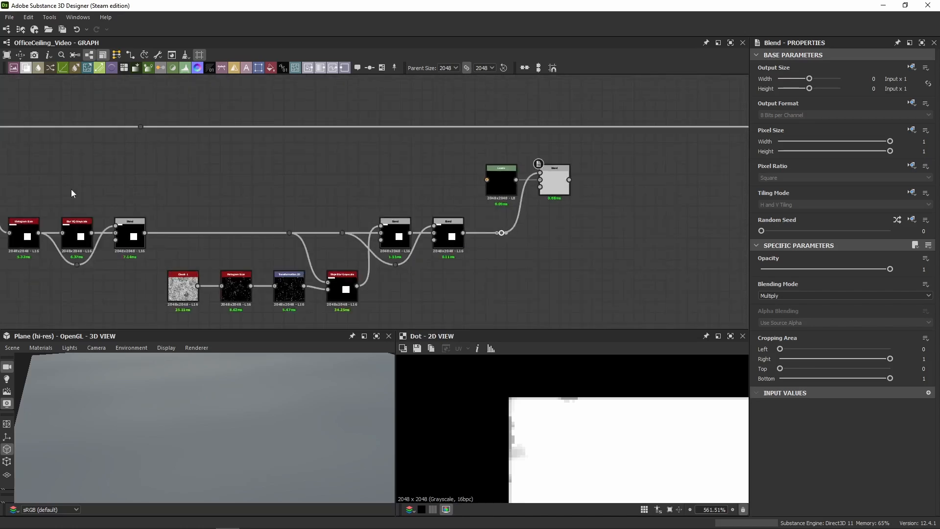
Connect the Tile Generator output to the pasted Levels node and display the resulting Multiply Blend
{"action": "middle_click_drag", "start_coordinate": [74, 185], "coordinate": [293, 196]}
{"action": "left_click_drag", "start_coordinate": [199, 193], "coordinate": [700, 193]}
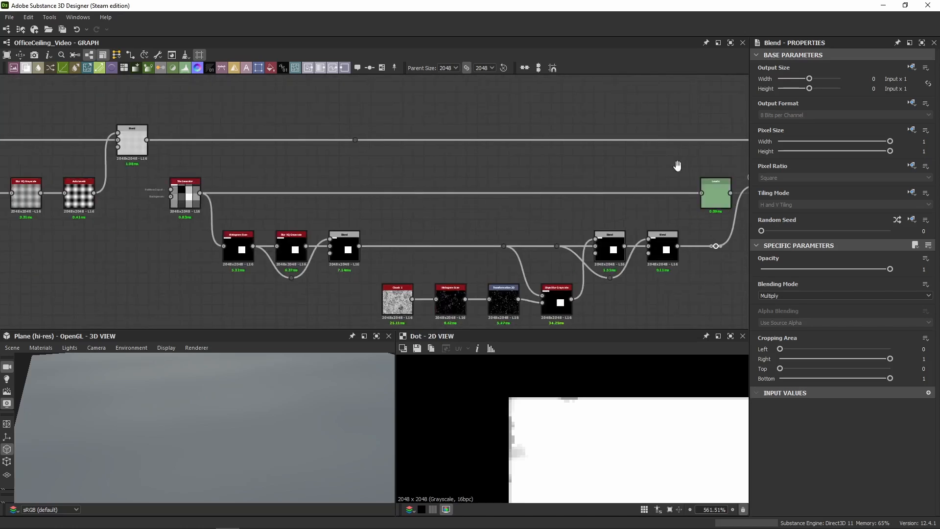
{"action": "middle_click_drag", "start_coordinate": [678, 166], "coordinate": [329, 175]}
{"action": "double_click", "coordinate": [418, 206]}
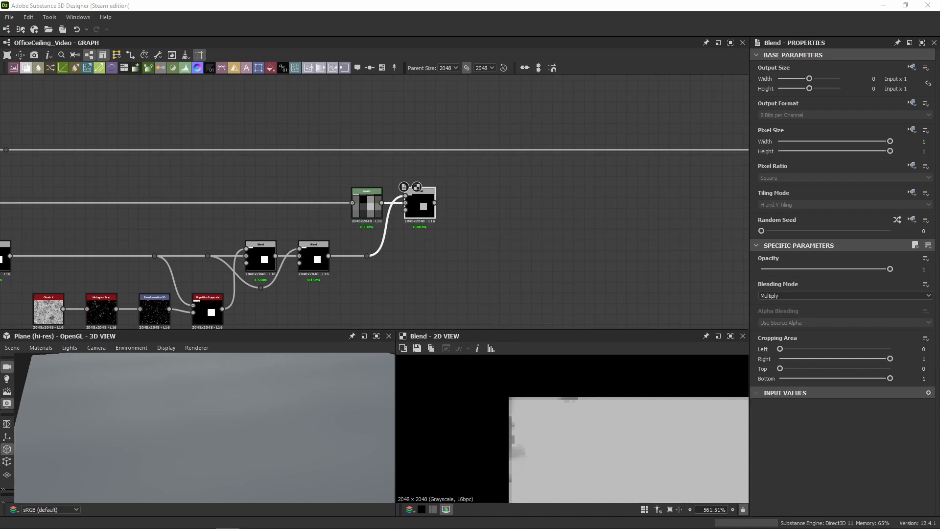
Paste a Screen Blend beside the Multiply Blend and insert it into the main height line between two new dots
{"action": "left_click", "coordinate": [508, 199]}
{"action": "key", "text": "ctrl+v"}
{"action": "scroll", "coordinate": [360, 196], "scroll_direction": "up", "scroll_amount": 3}
{"action": "left_click_drag", "start_coordinate": [374, 218], "coordinate": [610, 163]}
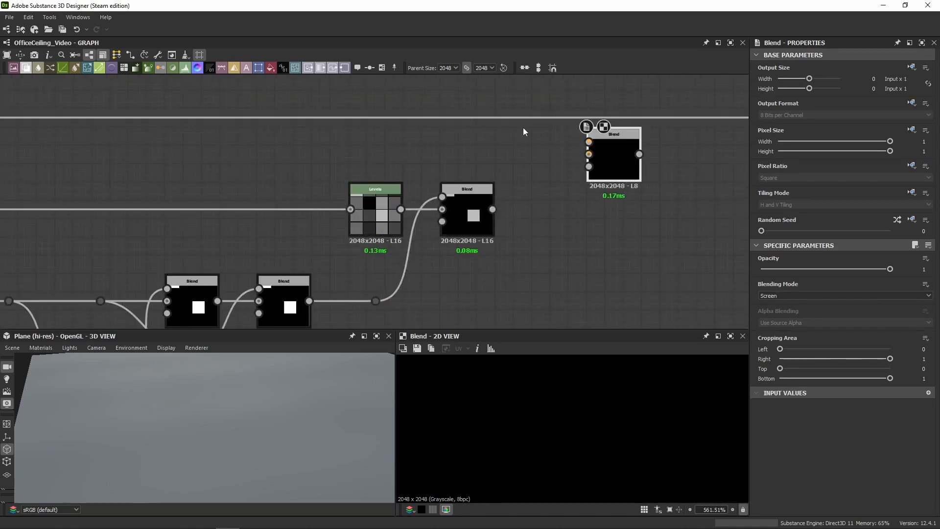
{"action": "double_click", "coordinate": [469, 119]}
{"action": "left_click_drag", "start_coordinate": [469, 119], "coordinate": [671, 118]}
{"action": "left_click", "coordinate": [670, 118], "text": "alt"}
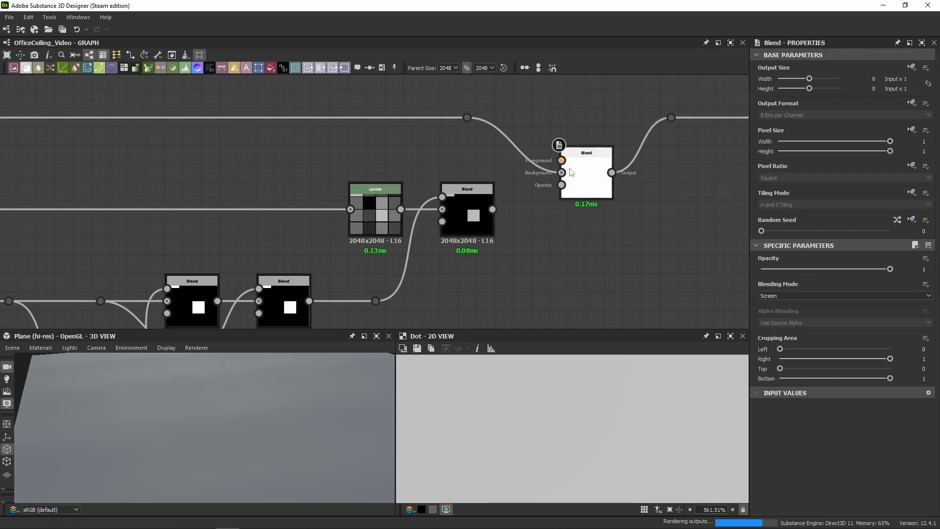
Align the Screen Blend with the height line, feed the Multiply Blend into its Foreground, and remove the dot before it
{"action": "left_click_drag", "start_coordinate": [570, 171], "coordinate": [543, 116]}
{"action": "left_click_drag", "start_coordinate": [491, 209], "coordinate": [547, 112]}
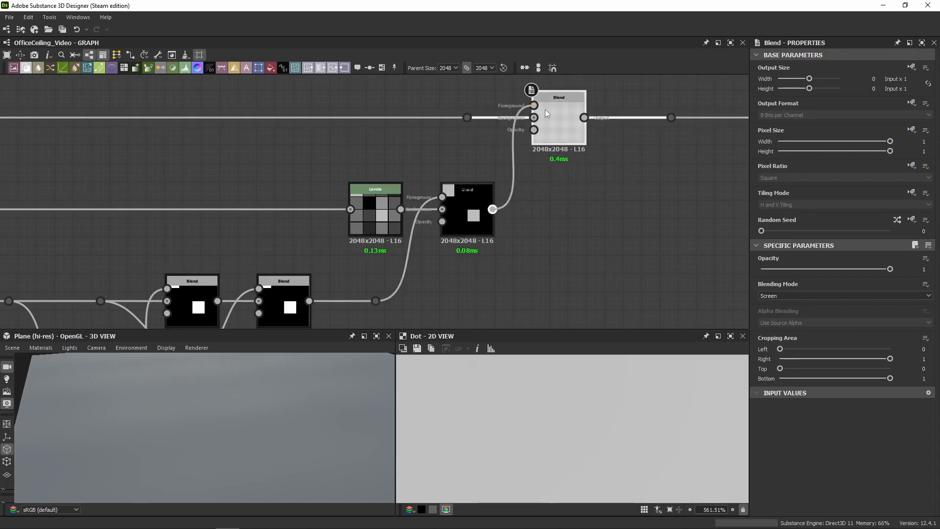
{"action": "left_click", "coordinate": [467, 118]}
{"action": "key", "text": "BackSpace"}
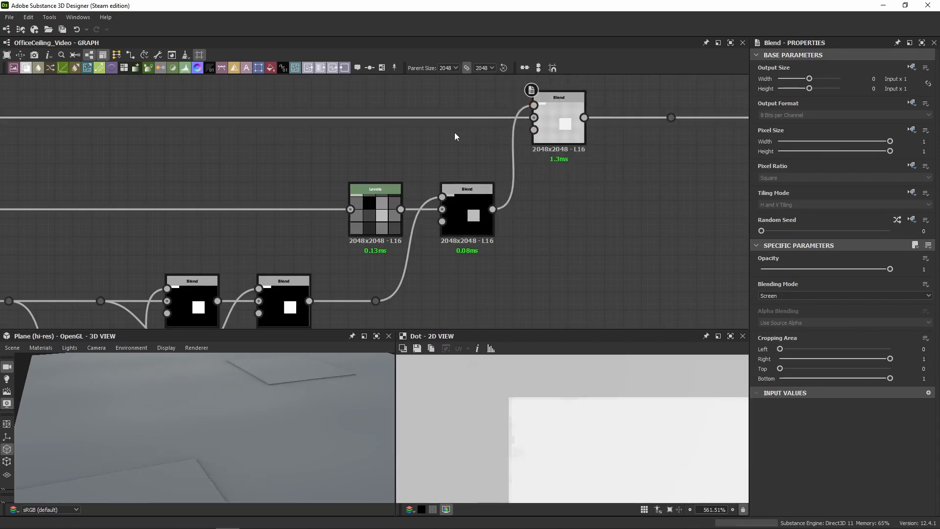
{"action": "double_click", "coordinate": [552, 115]}
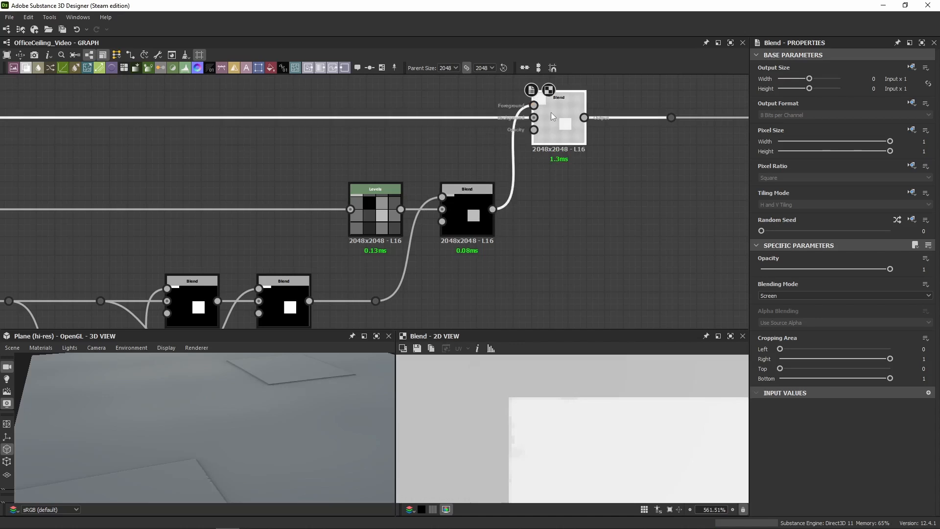
Enlarge the 3D view and examine the raised tile's worn edges up close
{"action": "middle_click_drag", "start_coordinate": [495, 243], "coordinate": [572, 197]}
{"action": "left_click_drag", "start_coordinate": [233, 329], "coordinate": [235, 237]}
{"action": "left_click_drag", "start_coordinate": [215, 372], "coordinate": [185, 398]}
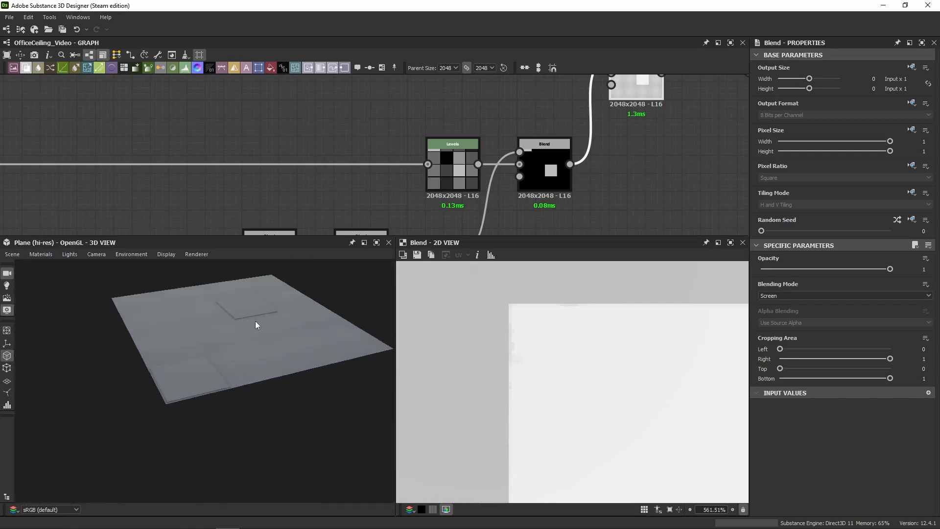
{"action": "scroll", "coordinate": [224, 359], "scroll_direction": "up", "scroll_amount": 5}
{"action": "scroll", "coordinate": [225, 328], "scroll_direction": "up", "scroll_amount": 2}
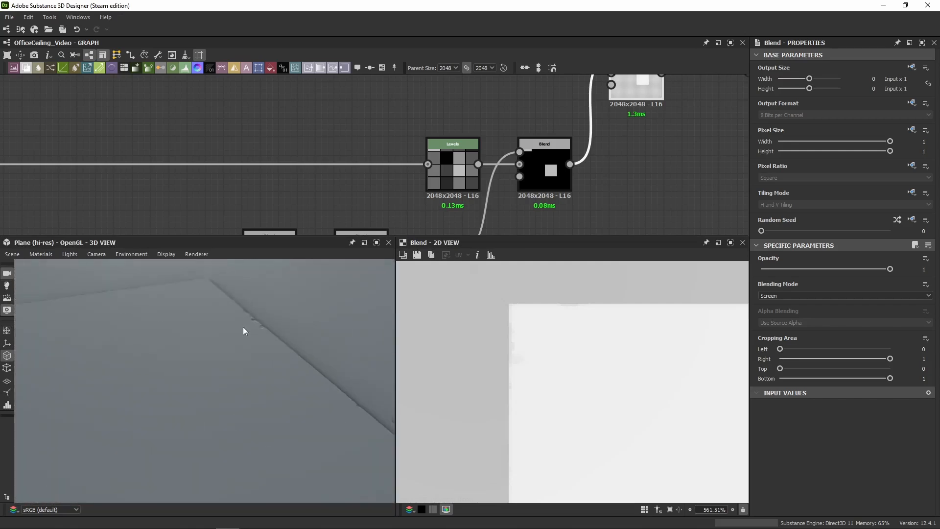
{"action": "left_click_drag", "start_coordinate": [243, 339], "coordinate": [241, 353]}
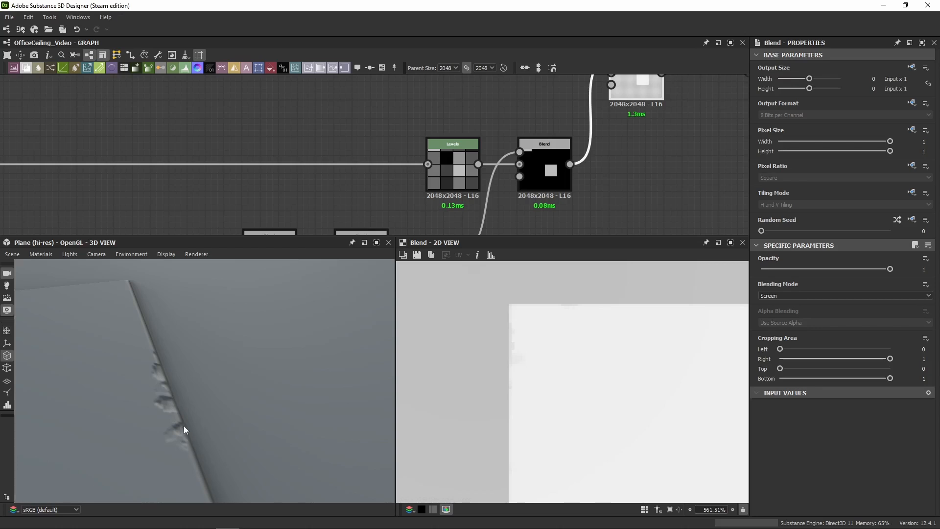
Display the Copy Blend's output and move the Slope Blur Grayscale node up in front of it
{"action": "middle_click_drag", "start_coordinate": [356, 182], "coordinate": [459, 66]}
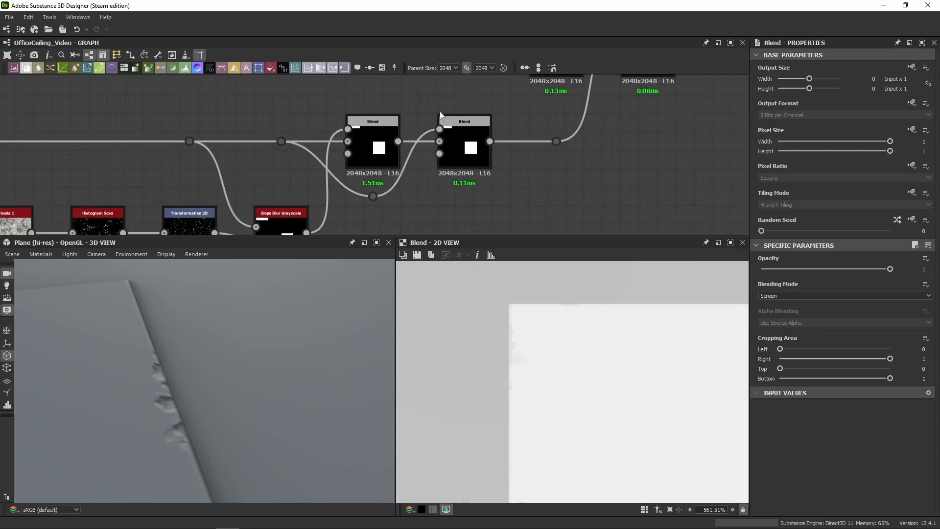
{"action": "double_click", "coordinate": [378, 152]}
{"action": "middle_click_drag", "start_coordinate": [317, 184], "coordinate": [404, 111]}
{"action": "middle_click_drag", "start_coordinate": [358, 111], "coordinate": [442, 143]}
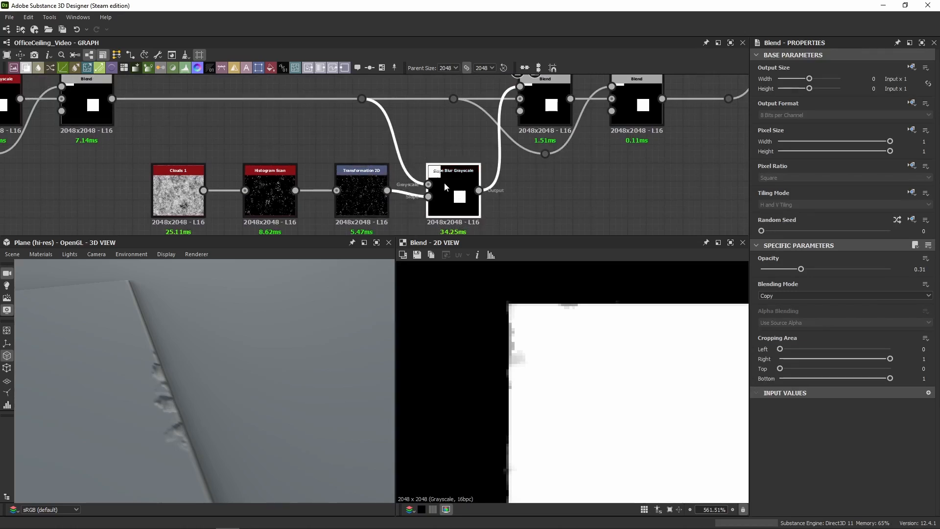
{"action": "left_click_drag", "start_coordinate": [445, 182], "coordinate": [402, 109]}
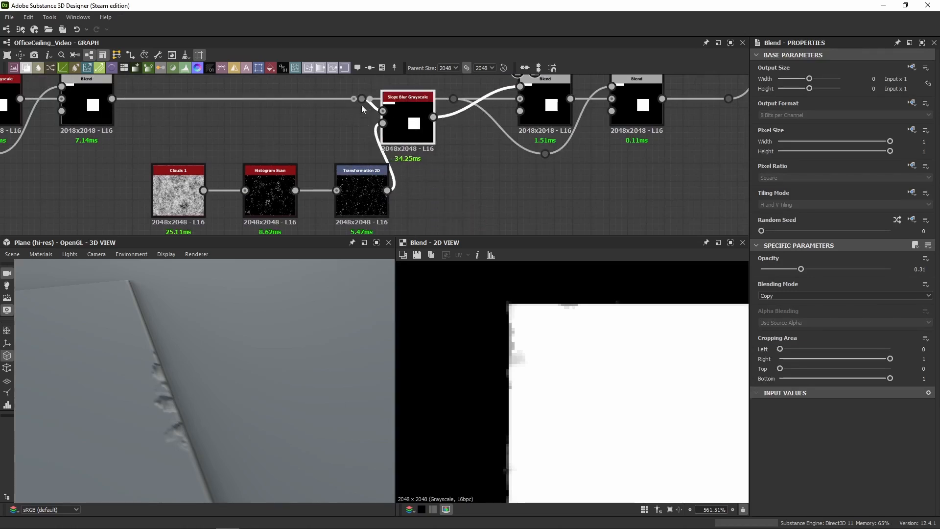
{"action": "middle_click_drag", "start_coordinate": [469, 116], "coordinate": [389, 179]}
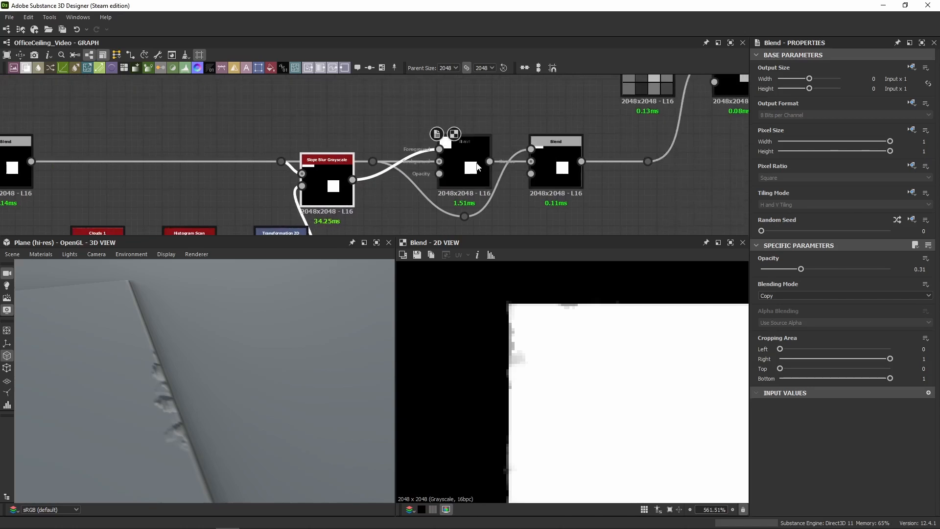
Try disabling the Copy Blend and the following Multiply Blend to compare their effect on the worn edge
{"action": "left_click", "coordinate": [477, 167]}
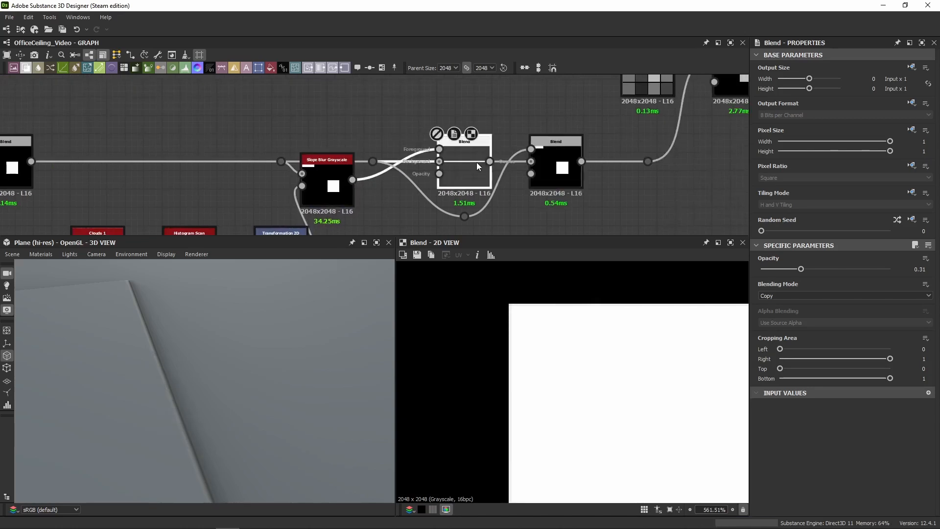
{"action": "left_click", "coordinate": [547, 169]}
{"action": "key", "text": "ctrl+b"}
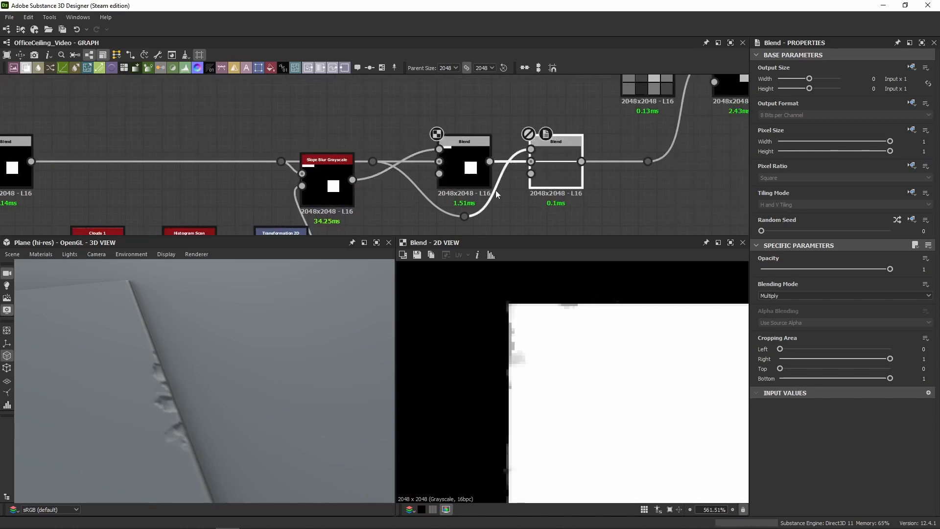
{"action": "left_click", "coordinate": [470, 177]}
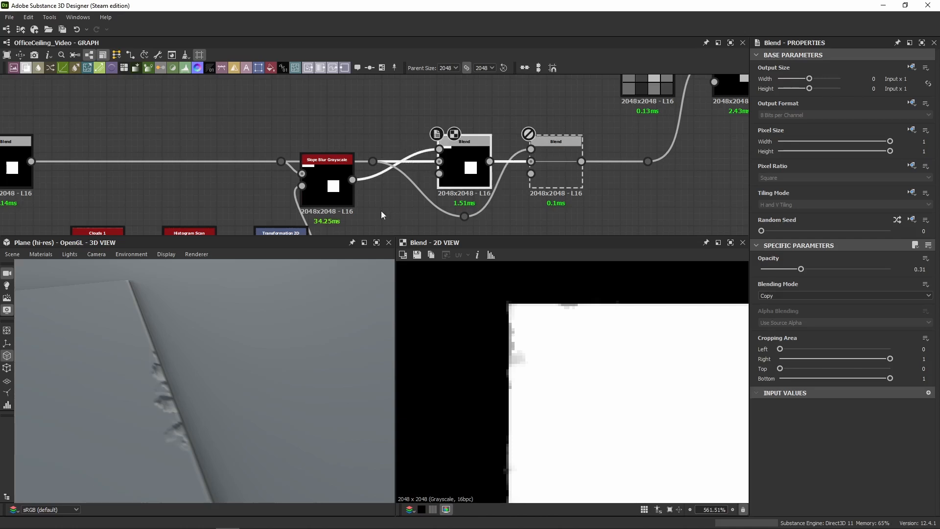
{"action": "key", "text": "ctrl+b"}
Try routing the Slope Blur Grayscale straight to the dot after the disabled Blends and inspect the edges in both views
{"action": "middle_click_drag", "start_coordinate": [379, 212], "coordinate": [378, 191]}
{"action": "left_click_drag", "start_coordinate": [351, 161], "coordinate": [654, 143]}
{"action": "left_click_drag", "start_coordinate": [230, 357], "coordinate": [140, 374]}
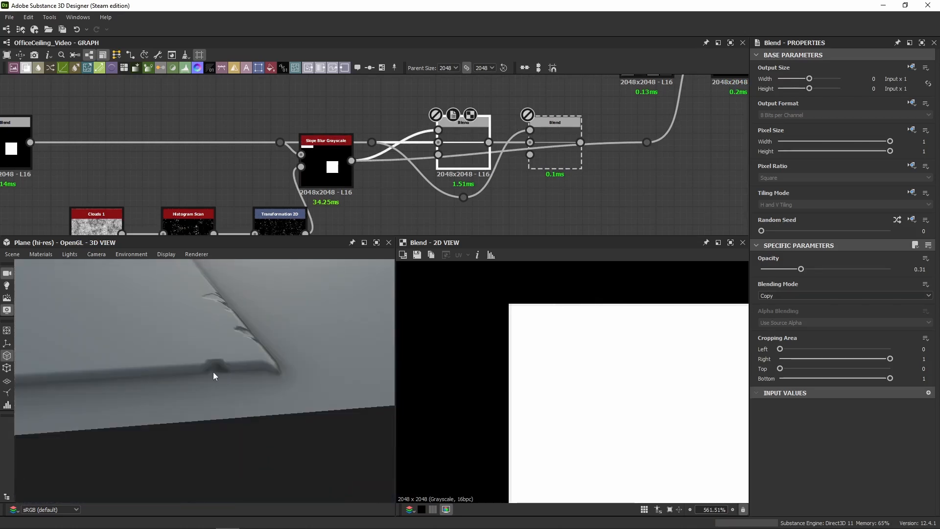
{"action": "double_click", "coordinate": [347, 174]}
{"action": "middle_click_drag", "start_coordinate": [543, 132], "coordinate": [502, 172]}
{"action": "double_click", "coordinate": [692, 107]}
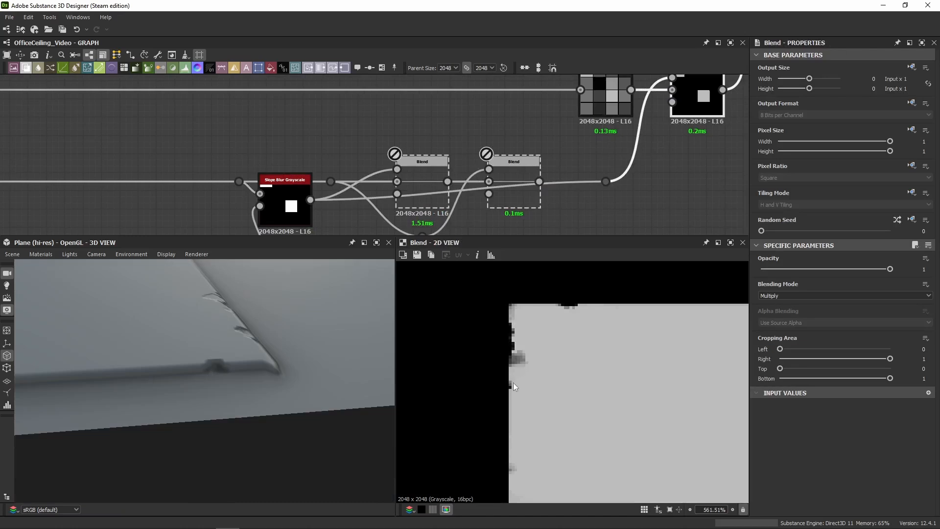
Undo the direct Slope Blur Grayscale routing, the disabling of both Blends and the node move
{"action": "middle_click_drag", "start_coordinate": [340, 224], "coordinate": [357, 181]}
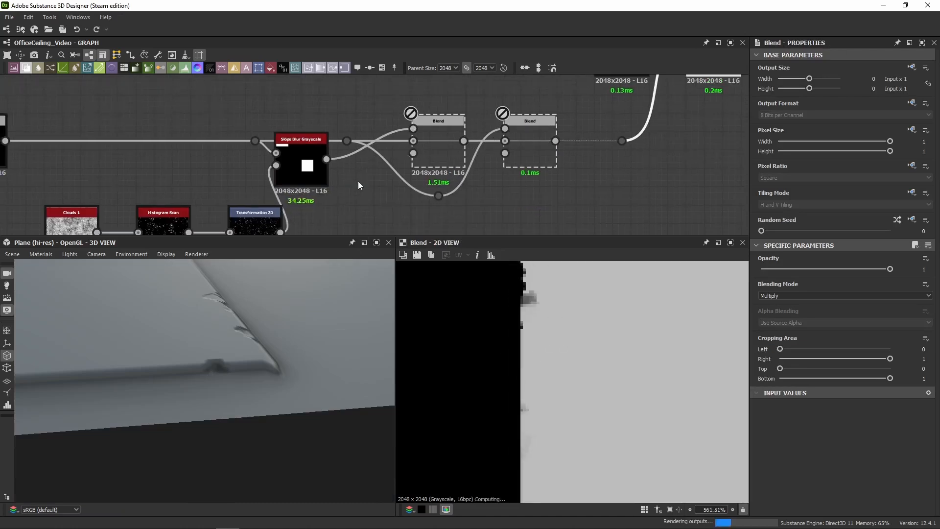
{"action": "key", "text": "ctrl+z"}
{"action": "key", "text": "ctrl+z"}
{"action": "key", "text": "ctrl+z"}
{"action": "key", "text": "ctrl+z"}
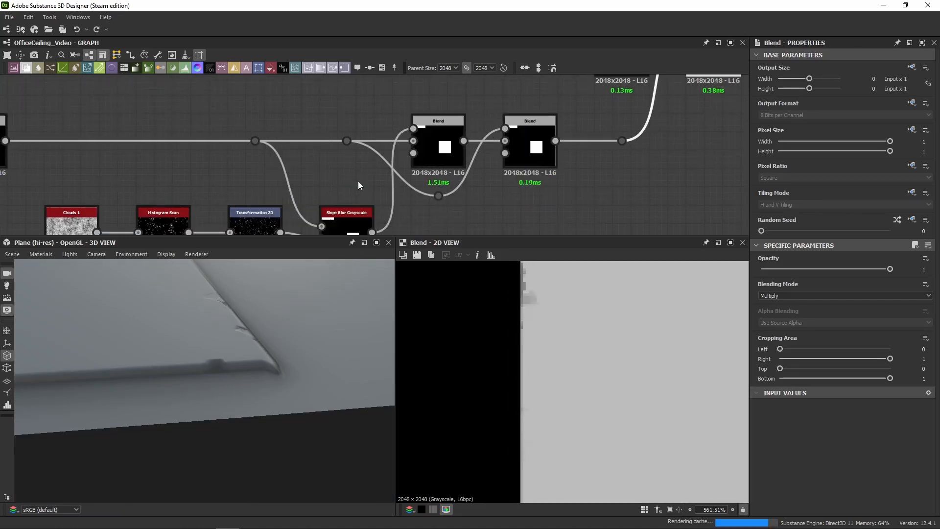
Delete the two redundant dots on the main height line before the Screen Blend
{"action": "scroll", "coordinate": [464, 171], "scroll_direction": "down", "scroll_amount": 4}
{"action": "middle_click_drag", "start_coordinate": [536, 145], "coordinate": [491, 183]}
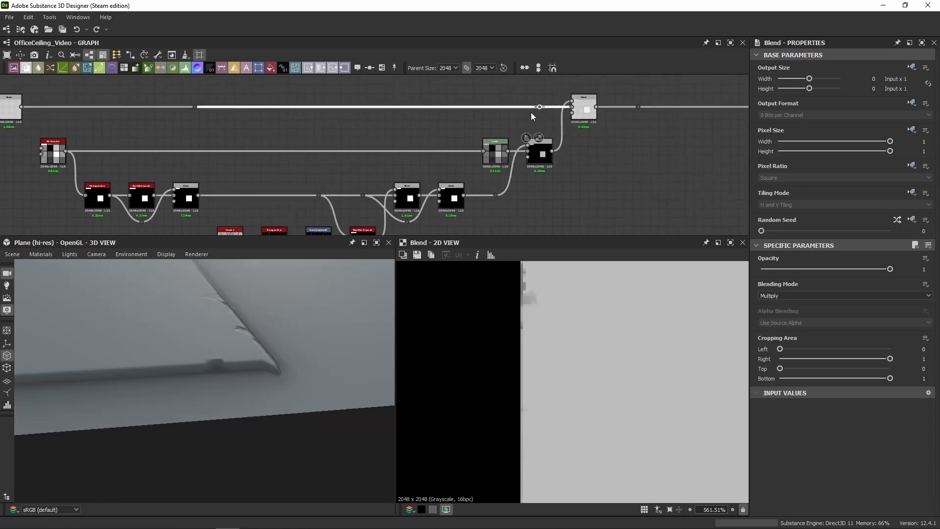
{"action": "key", "text": "BackSpace"}
{"action": "left_click", "coordinate": [194, 108]}
{"action": "key", "text": "BackSpace"}
{"action": "middle_click_drag", "start_coordinate": [272, 139], "coordinate": [263, 108]}
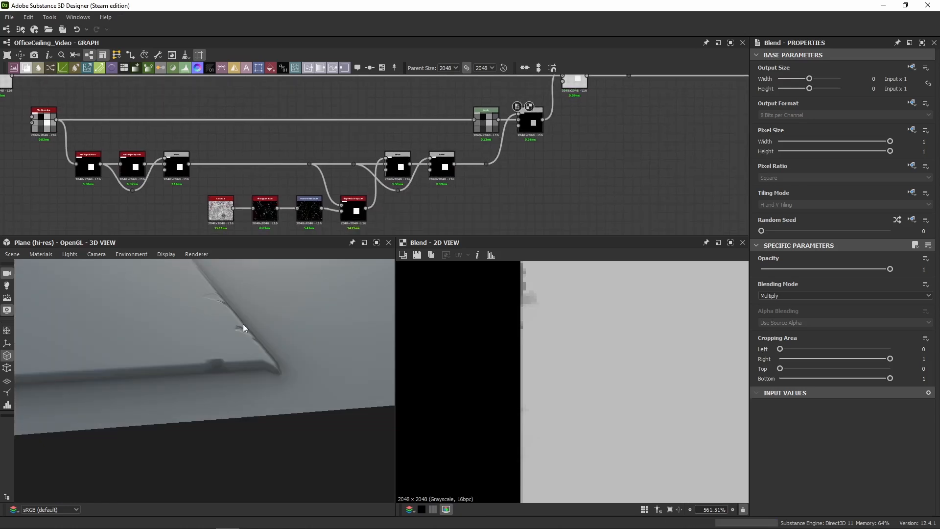
Open the default material's properties for the 3D plane and set its Height Scale to 2.5
{"action": "left_click_drag", "start_coordinate": [243, 324], "coordinate": [231, 326]}
{"action": "right_click_drag", "start_coordinate": [231, 326], "coordinate": [140, 319]}
{"action": "middle_click_drag", "start_coordinate": [140, 319], "coordinate": [215, 324]}
{"action": "left_click", "coordinate": [46, 258]}
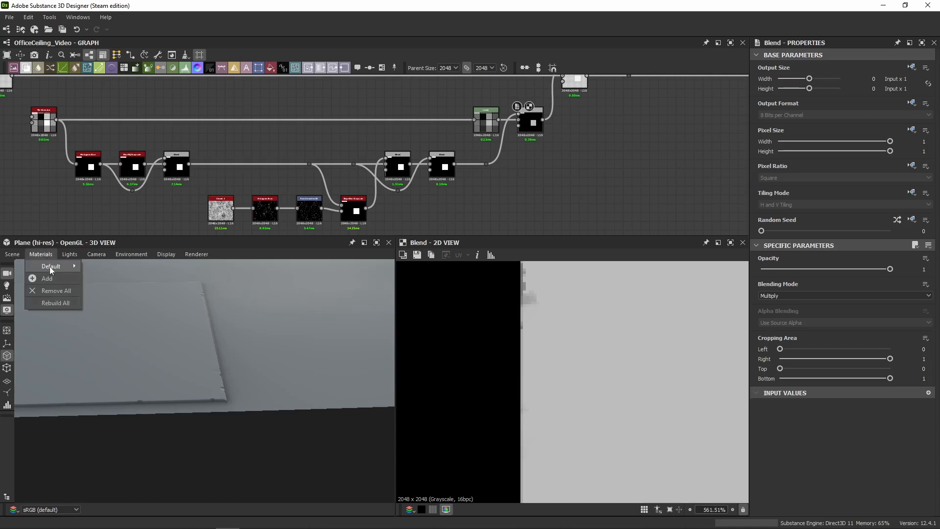
{"action": "mouse_move", "coordinate": [51, 267]}
{"action": "left_click", "coordinate": [90, 265]}
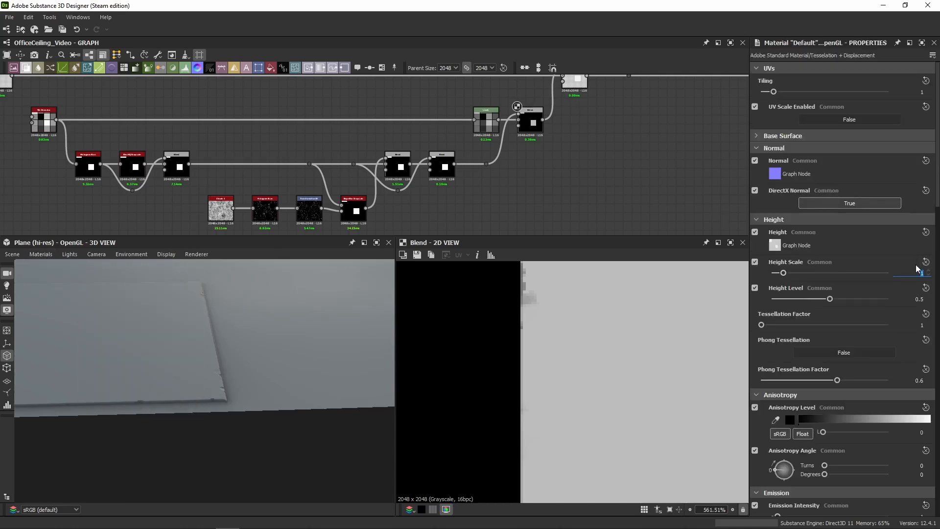
{"action": "key", "text": "Return"}
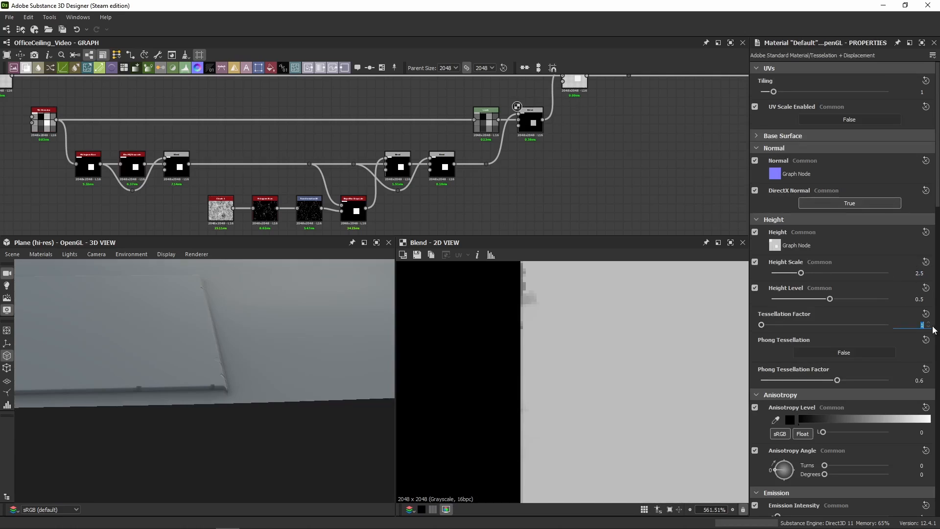
Set the material's Tessellation Factor to 6, raise it to 8, and check the worn tile edge up close
{"action": "type", "text": "6"}
{"action": "key", "text": "Return"}
{"action": "left_click_drag", "start_coordinate": [282, 396], "coordinate": [167, 352]}
{"action": "scroll", "coordinate": [163, 353], "scroll_direction": "up", "scroll_amount": 3}
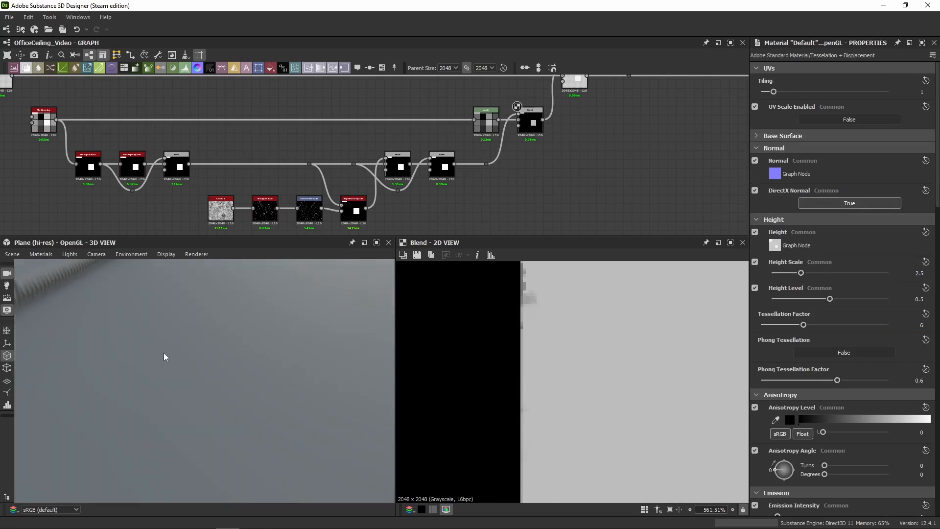
{"action": "middle_click_drag", "start_coordinate": [163, 353], "coordinate": [160, 360]}
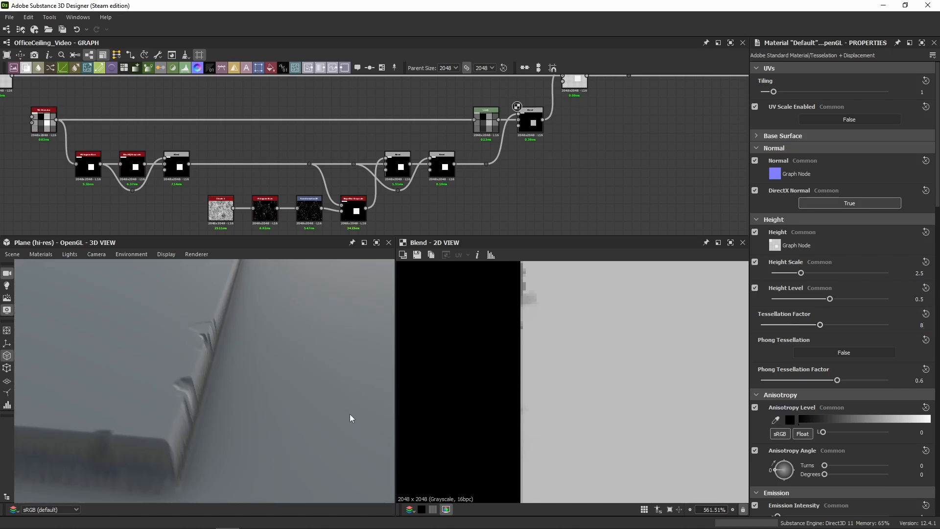
{"action": "middle_click_drag", "start_coordinate": [223, 373], "coordinate": [224, 375]}
Try feeding the Slope Blur Grayscale output into the Copy Blend's Background as well and check the edge in 3D
{"action": "double_click", "coordinate": [439, 167]}
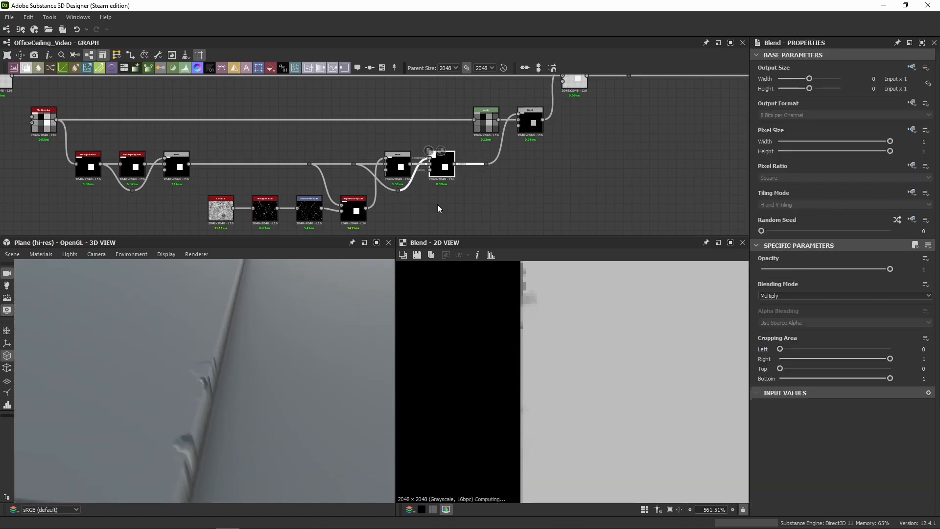
{"action": "double_click", "coordinate": [398, 167]}
{"action": "middle_click_drag", "start_coordinate": [388, 196], "coordinate": [399, 181]}
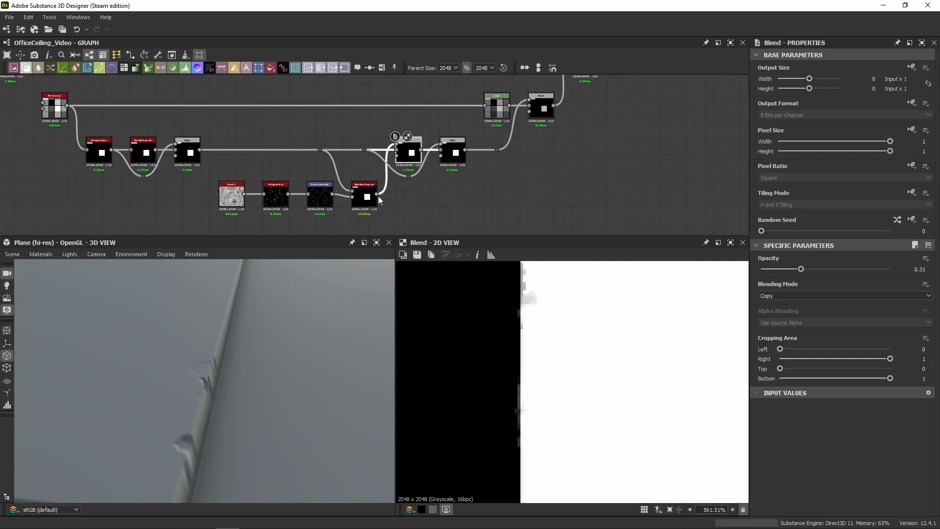
{"action": "left_click_drag", "start_coordinate": [384, 176], "coordinate": [396, 149]}
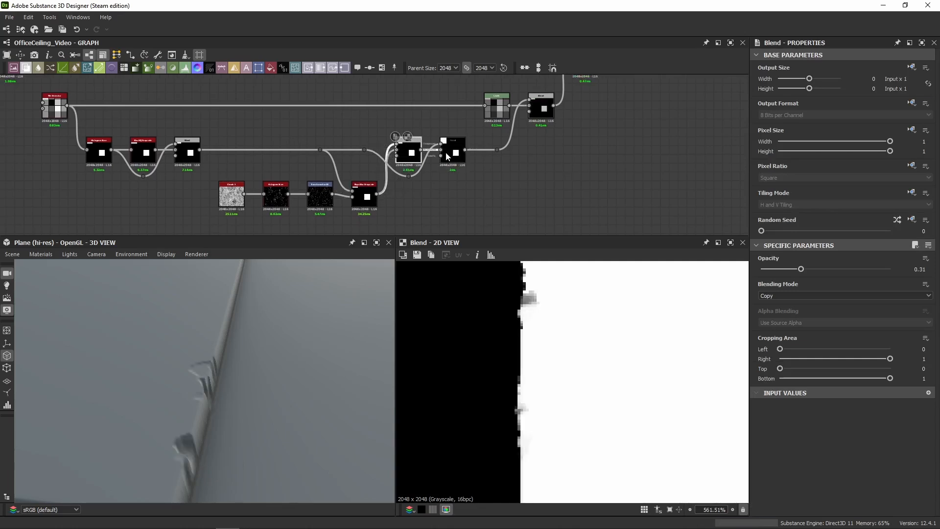
{"action": "scroll", "coordinate": [380, 201], "scroll_direction": "up", "scroll_amount": 2}
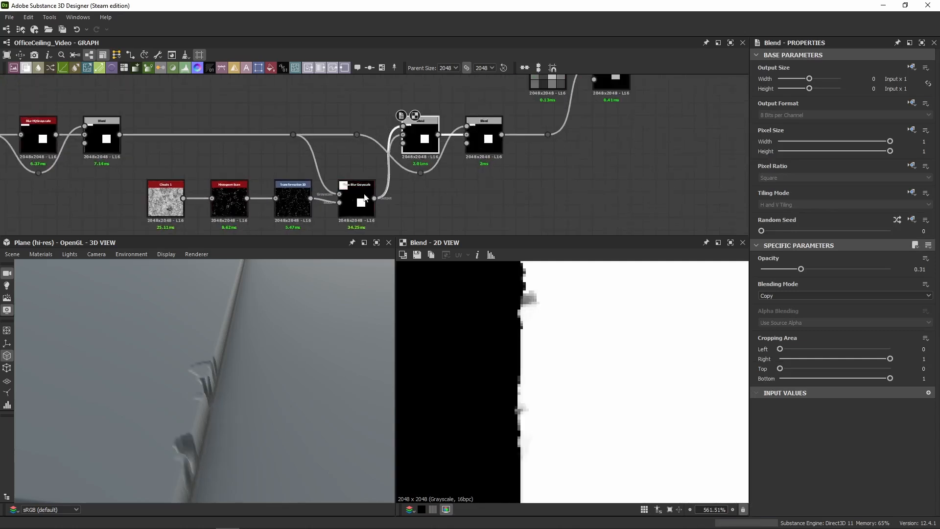
{"action": "left_click_drag", "start_coordinate": [199, 356], "coordinate": [195, 421]}
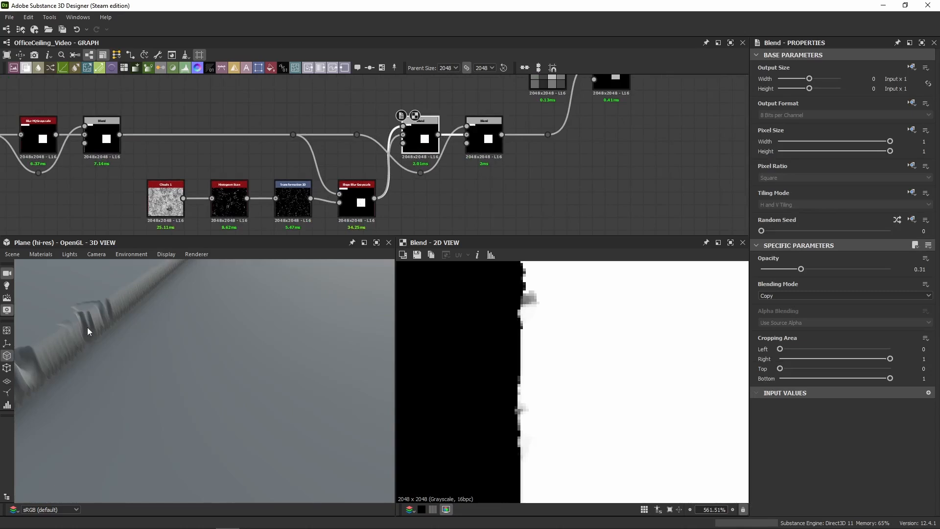
{"action": "left_click_drag", "start_coordinate": [87, 331], "coordinate": [101, 339]}
Undo the Slope Blur Grayscale connection to the Copy Blend's Background and recheck the tile edge
{"action": "key", "text": "ctrl+z"}
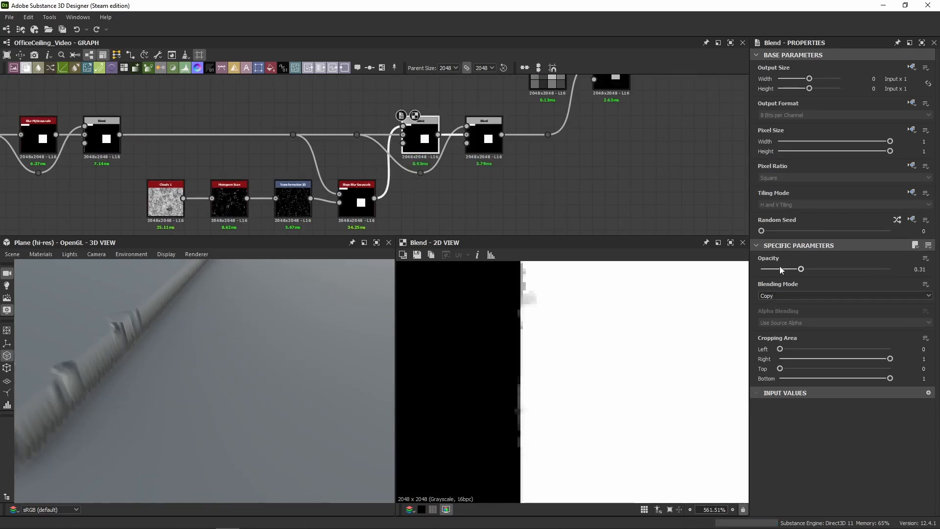
{"action": "left_click_drag", "start_coordinate": [166, 391], "coordinate": [137, 380]}
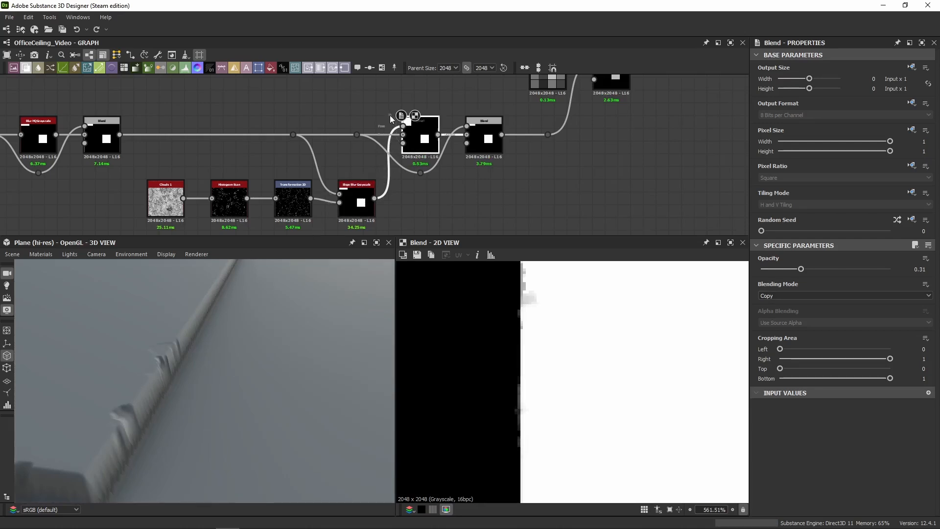
Try swapping the two input connections of the Copy Blend node and check the following Multiply Blend's output
{"action": "left_click_drag", "start_coordinate": [389, 115], "coordinate": [398, 140]}
{"action": "key", "text": "x"}
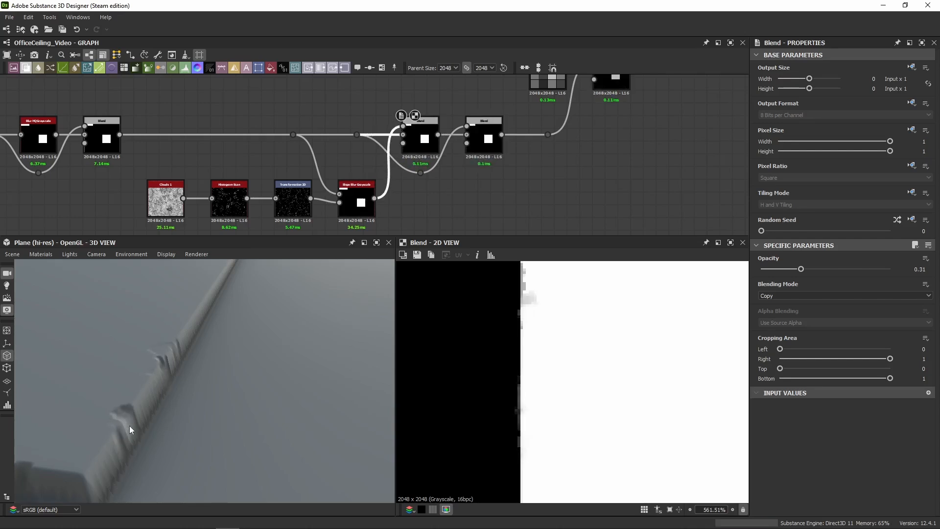
{"action": "left_click", "coordinate": [477, 146]}
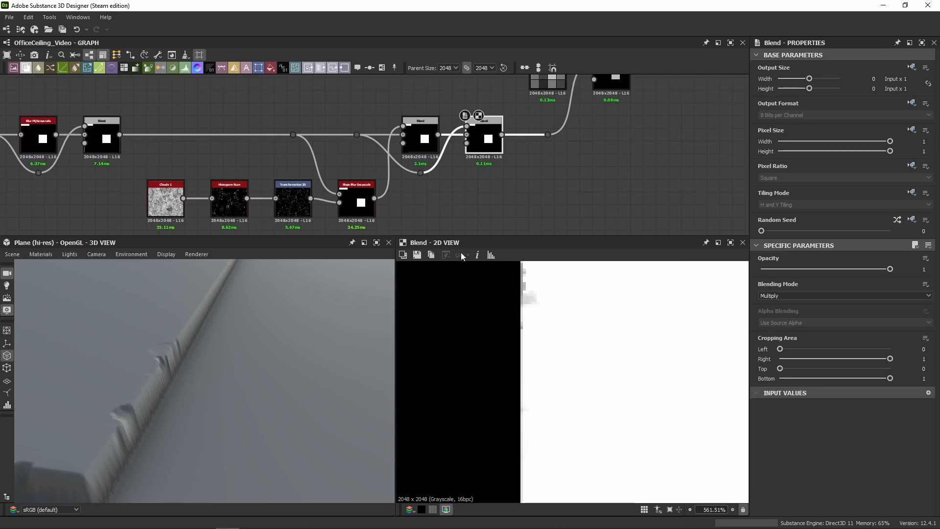
Compare the tile edge in the outputs of the Slope Blur Grayscale, the first Multiply Blend and the last Multiply Blend
{"action": "left_click", "coordinate": [360, 208]}
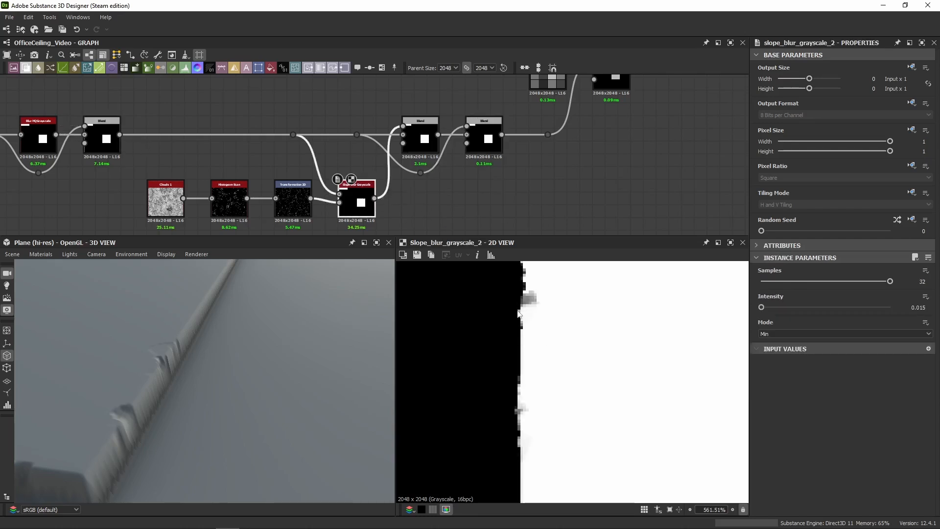
{"action": "left_click", "coordinate": [105, 146]}
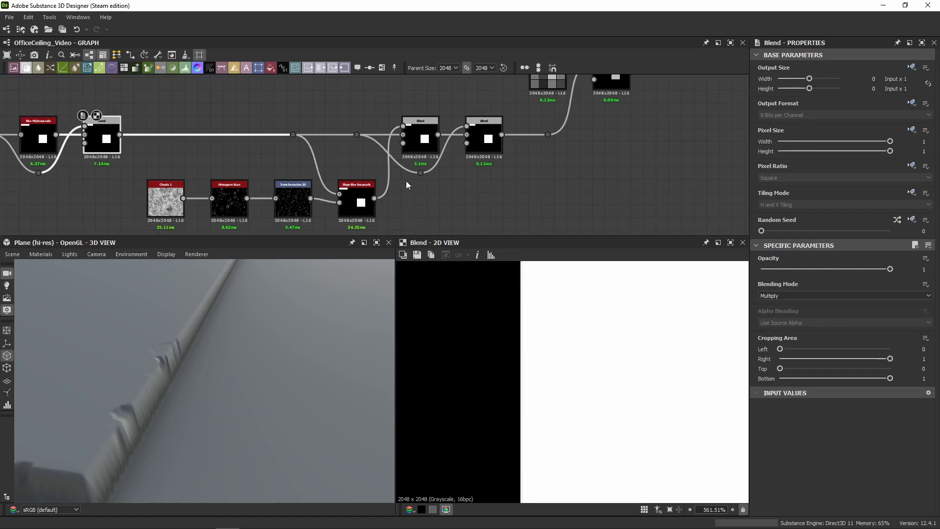
{"action": "left_click", "coordinate": [357, 205]}
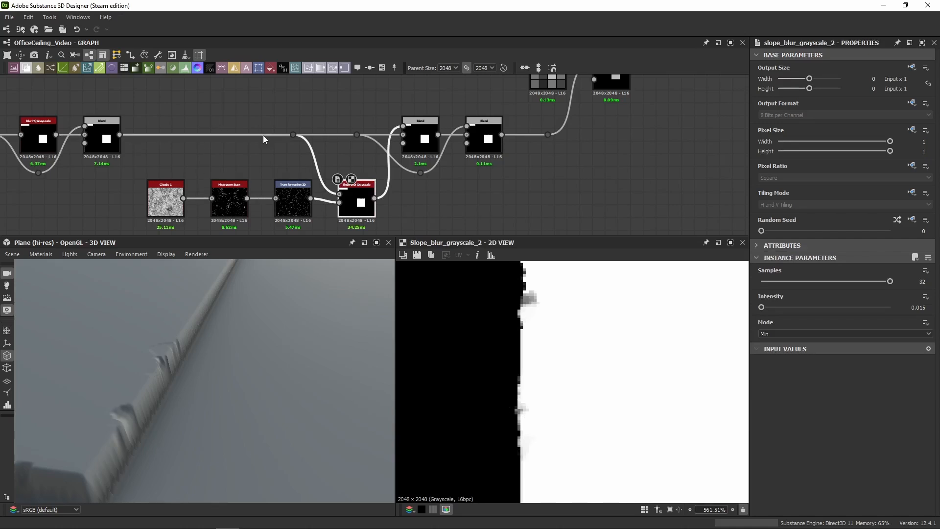
{"action": "left_click", "coordinate": [483, 147]}
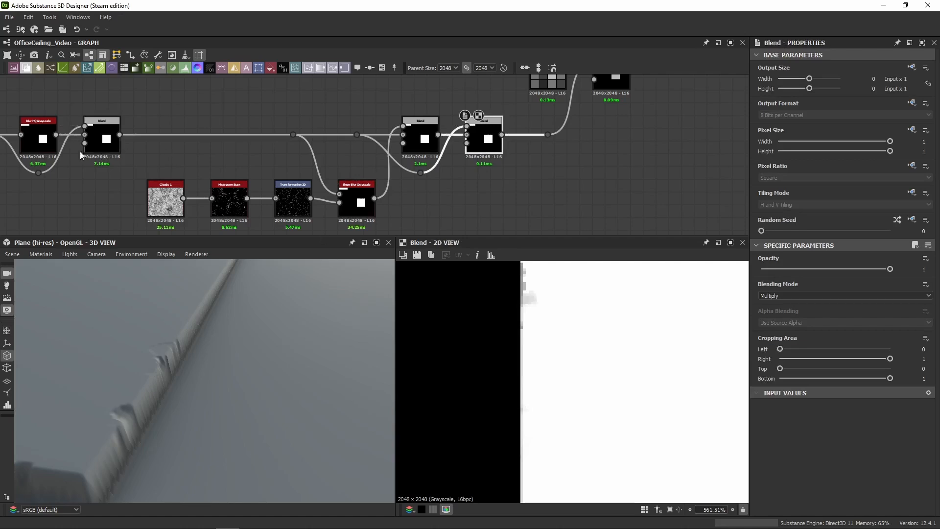
Trace the tile mask through the Histogram Scan, Blur HQ Grayscale and first Multiply Blend nodes, checking each output's edge
{"action": "middle_click_drag", "start_coordinate": [66, 148], "coordinate": [376, 157]}
{"action": "left_click", "coordinate": [357, 149]}
{"action": "left_click", "coordinate": [286, 146]}
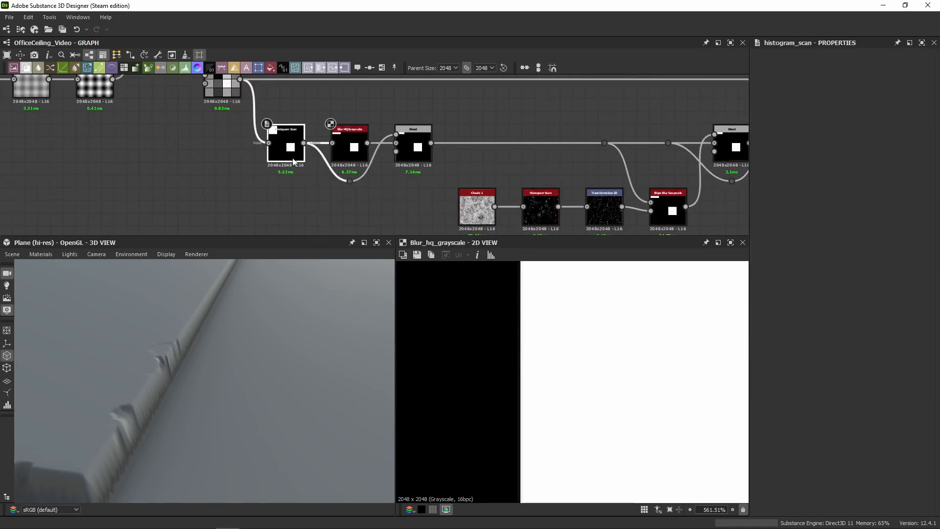
{"action": "scroll", "coordinate": [262, 134], "scroll_direction": "up", "scroll_amount": 3}
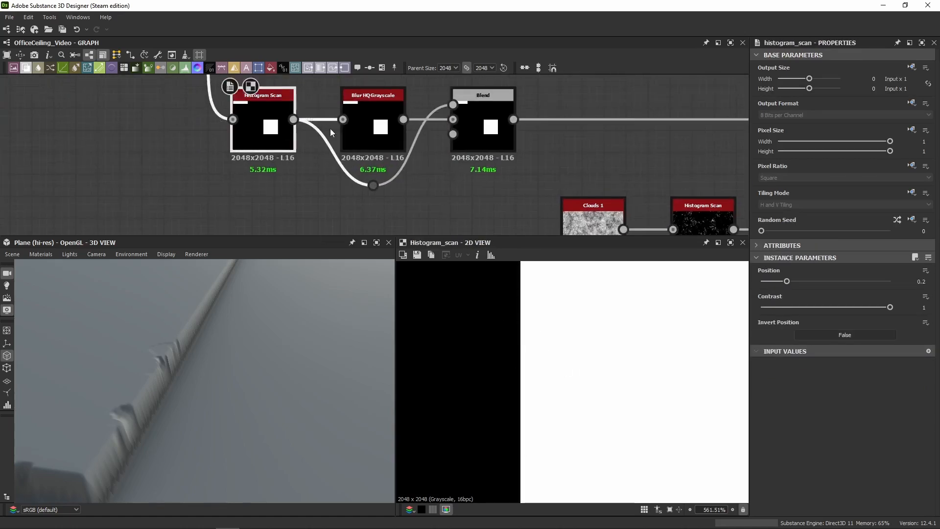
{"action": "left_click", "coordinate": [356, 129]}
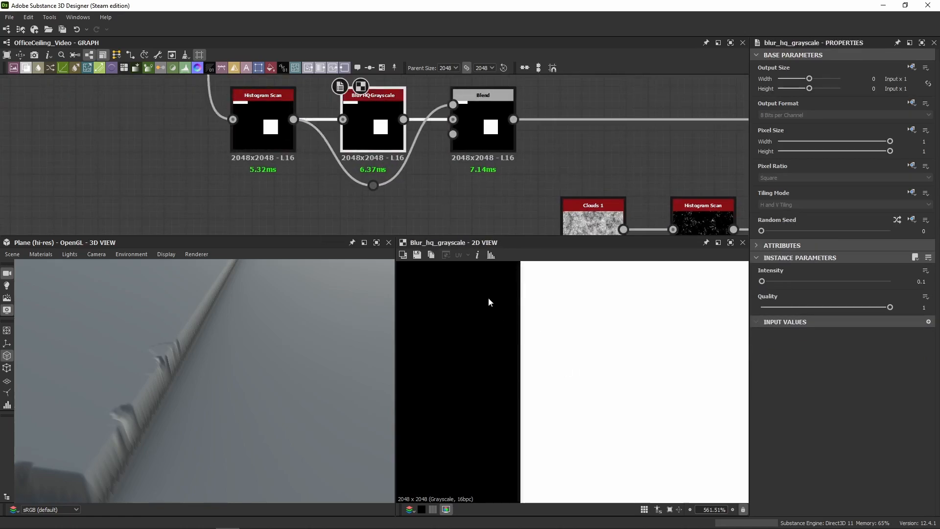
{"action": "left_click", "coordinate": [482, 128]}
{"action": "scroll", "coordinate": [600, 133], "scroll_direction": "down", "scroll_amount": 5}
Show the last Multiply Blend in the 2D view and examine the worn tile corner up close
{"action": "middle_click_drag", "start_coordinate": [730, 135], "coordinate": [402, 172]}
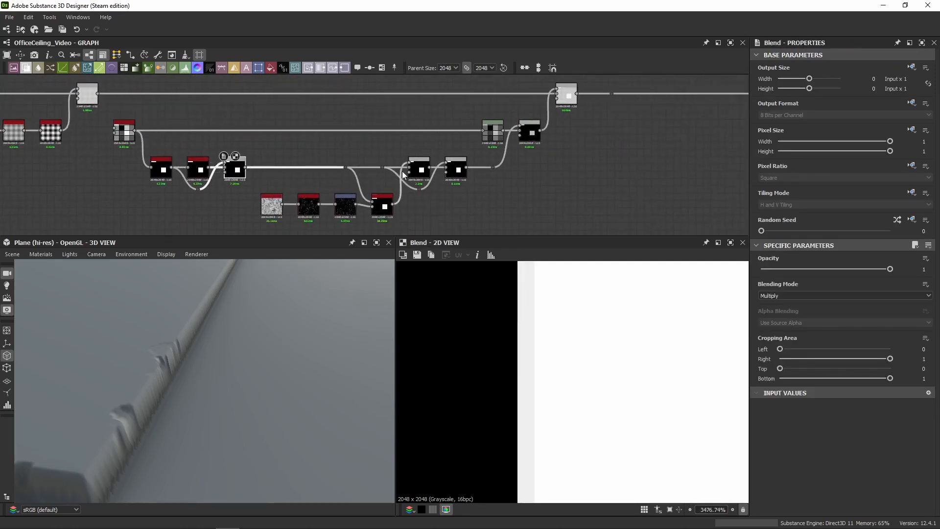
{"action": "scroll", "coordinate": [448, 179], "scroll_direction": "up", "scroll_amount": 4}
{"action": "double_click", "coordinate": [468, 160]}
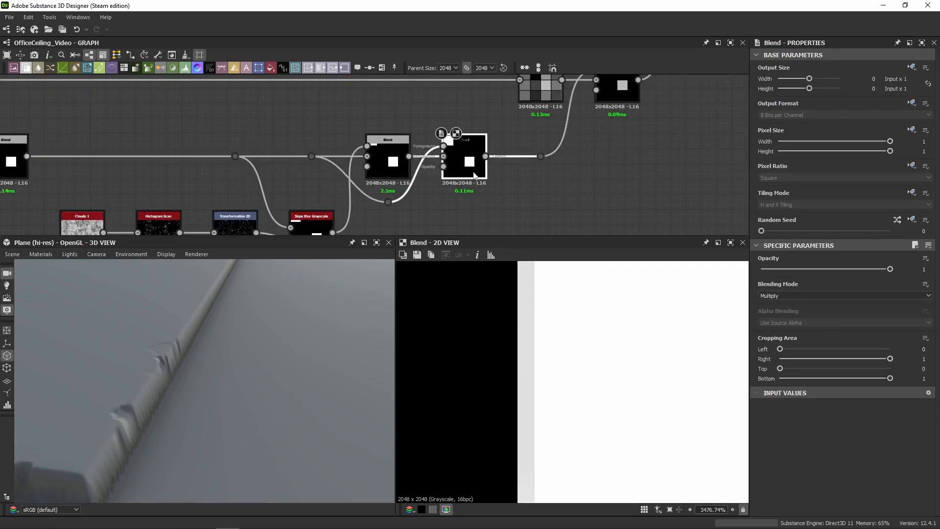
{"action": "scroll", "coordinate": [530, 364], "scroll_direction": "down", "scroll_amount": 10}
{"action": "scroll", "coordinate": [530, 364], "scroll_direction": "up", "scroll_amount": 6}
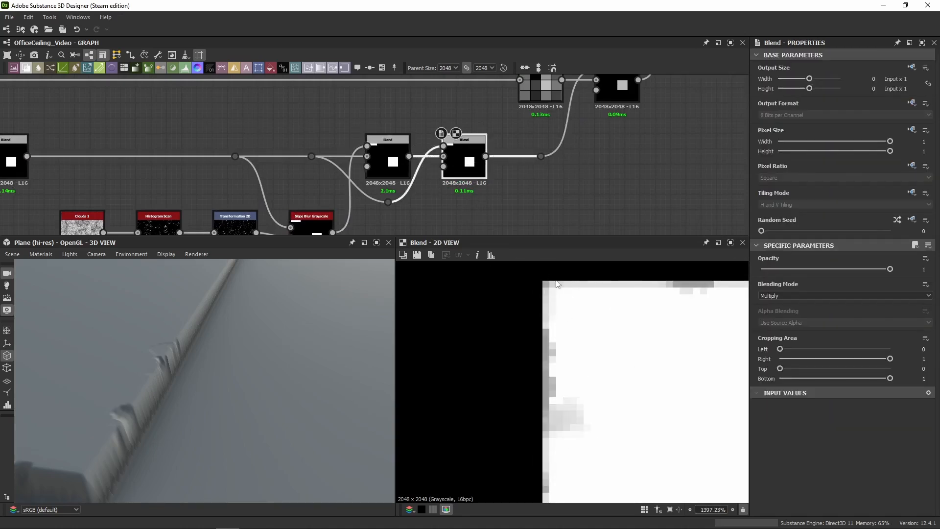
{"action": "scroll", "coordinate": [507, 217], "scroll_direction": "down", "scroll_amount": 3}
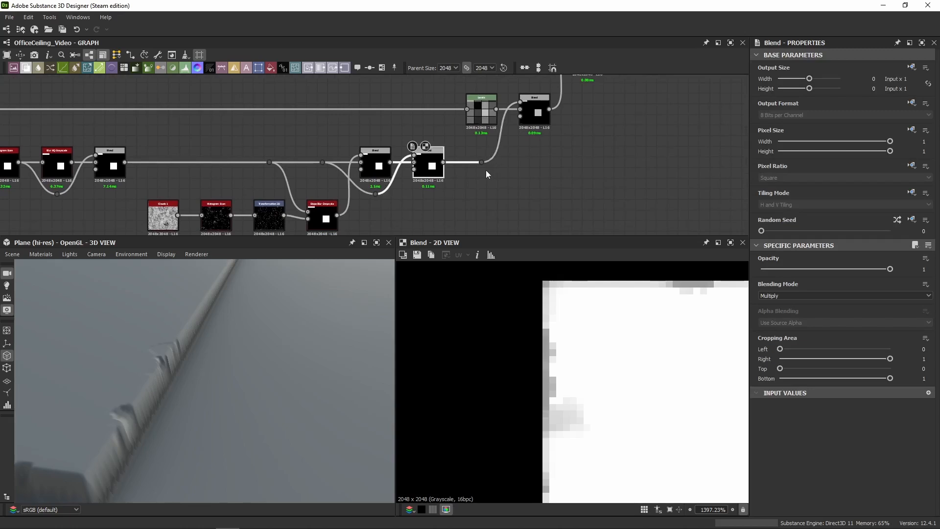
Try disabling the first Multiply Blend node that follows the Blur HQ Grayscale
{"action": "middle_click_drag", "start_coordinate": [154, 149], "coordinate": [208, 124]}
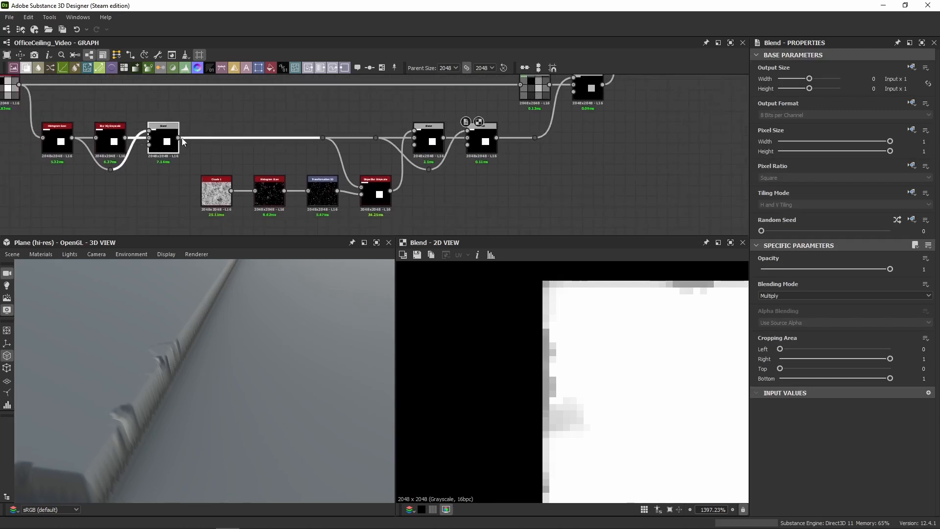
{"action": "left_click", "coordinate": [167, 141]}
{"action": "key", "text": "shift+d"}
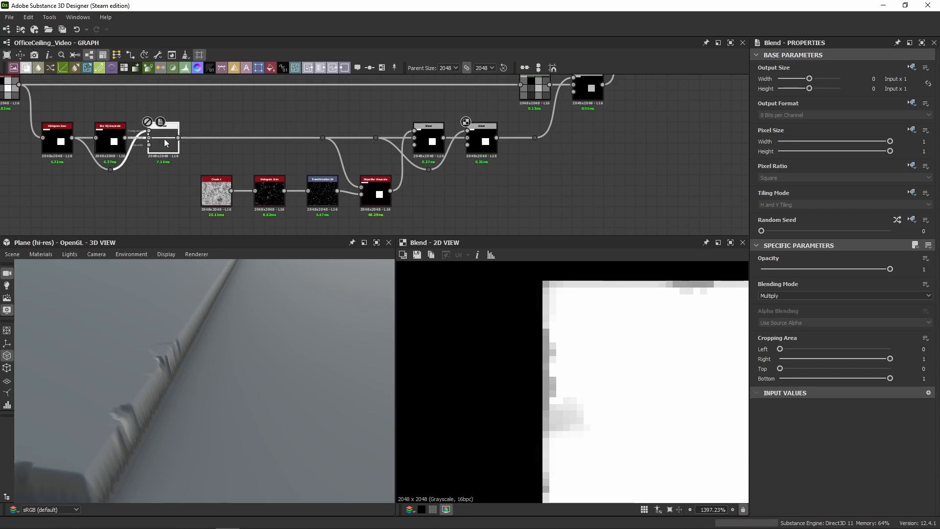
{"action": "middle_click_drag", "start_coordinate": [164, 201], "coordinate": [21, 231]}
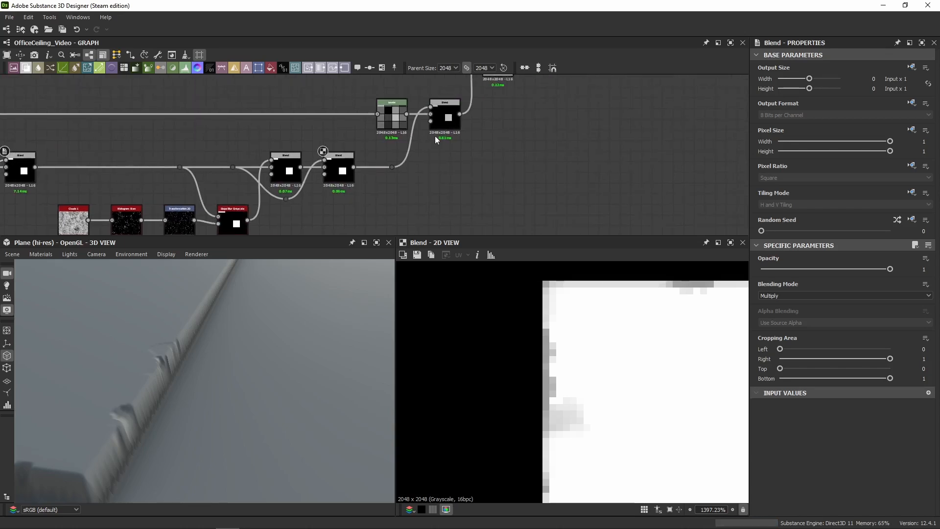
Show the Screen Blend's output in the 2D view to examine the raised tile's edge
{"action": "left_click", "coordinate": [442, 126]}
{"action": "middle_click_drag", "start_coordinate": [442, 130], "coordinate": [501, 197]}
{"action": "left_click", "coordinate": [551, 127]}
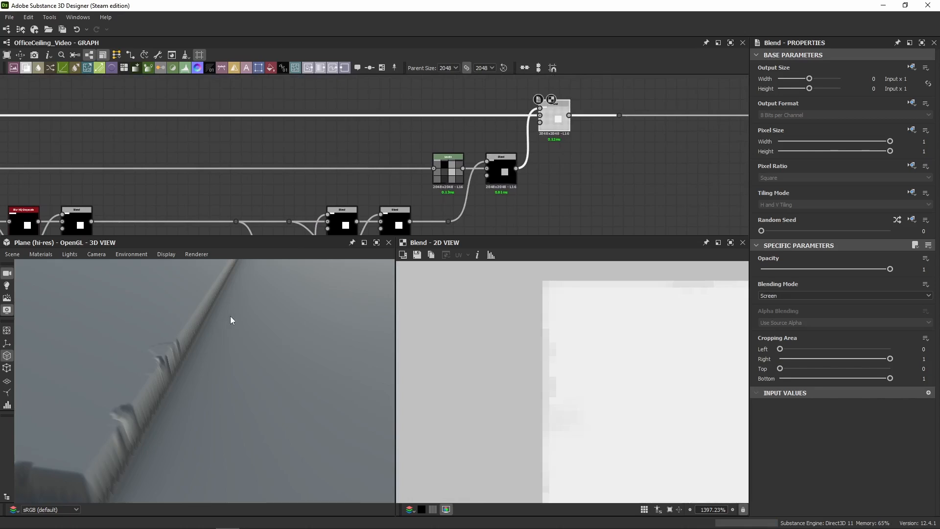
Switch the Levels node's parameters from the histogram to numeric sliders and show the node's output in the 2D view
{"action": "left_click", "coordinate": [448, 169]}
{"action": "middle_click_drag", "start_coordinate": [497, 205], "coordinate": [566, 154]}
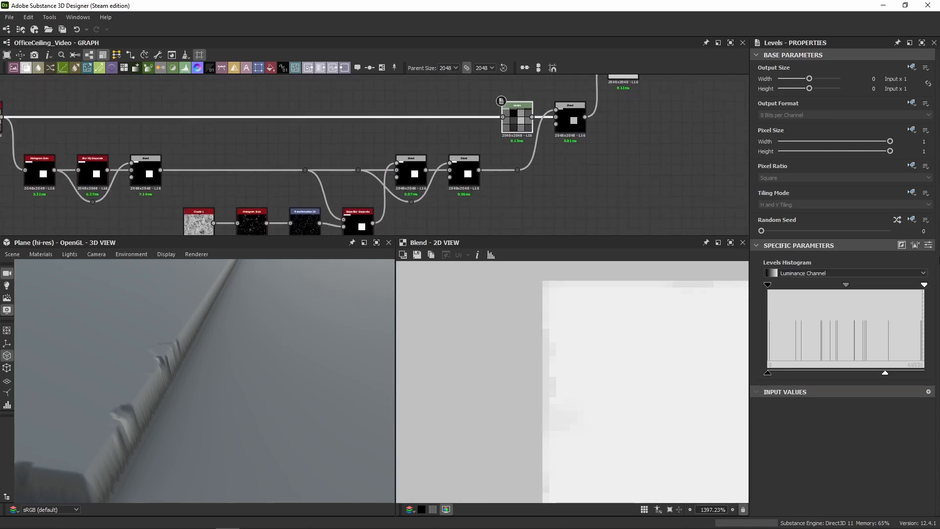
{"action": "left_click", "coordinate": [928, 245]}
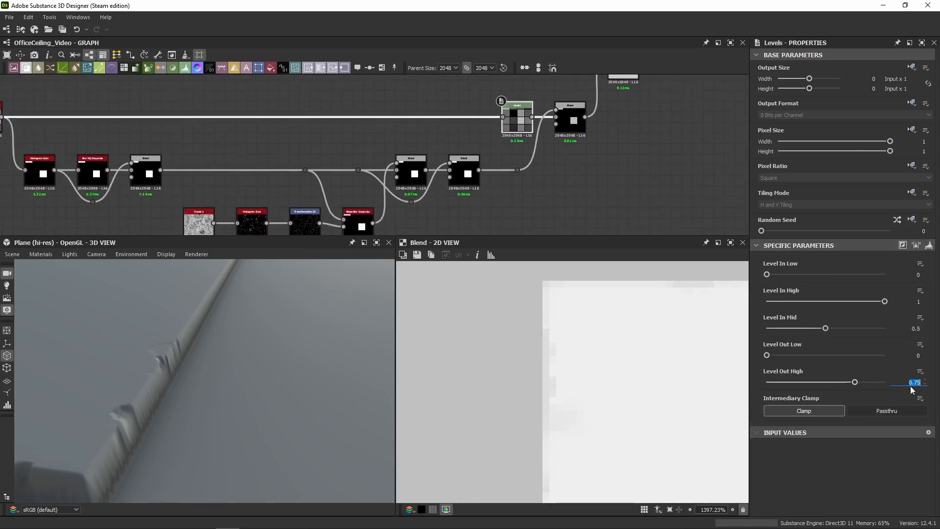
{"action": "left_click", "coordinate": [626, 202]}
{"action": "middle_click_drag", "start_coordinate": [575, 180], "coordinate": [588, 178]}
{"action": "double_click", "coordinate": [525, 111]}
Examine the whole Levels tile pattern in 2D and the raised tiles on the plane in 3D
{"action": "middle_click_drag", "start_coordinate": [301, 133], "coordinate": [188, 133]}
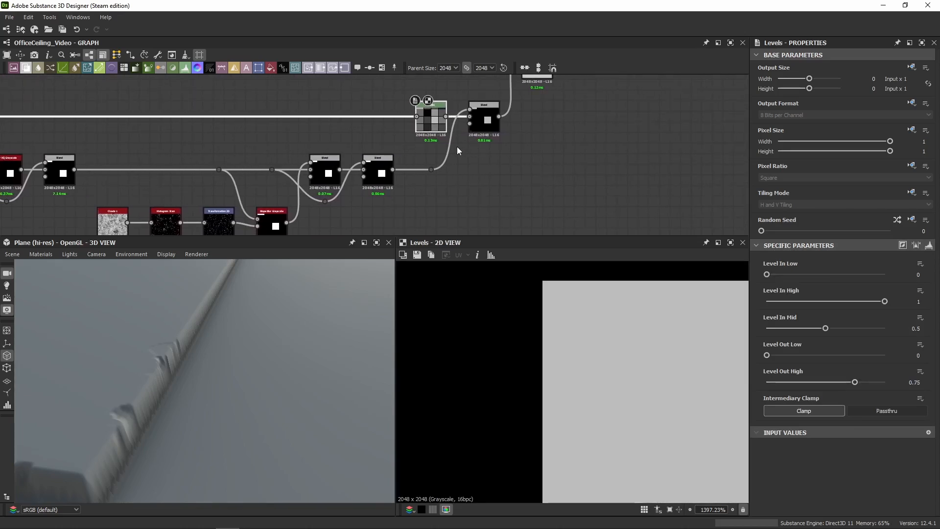
{"action": "scroll", "coordinate": [607, 431], "scroll_direction": "down", "scroll_amount": 10}
{"action": "scroll", "coordinate": [245, 371], "scroll_direction": "down", "scroll_amount": 3}
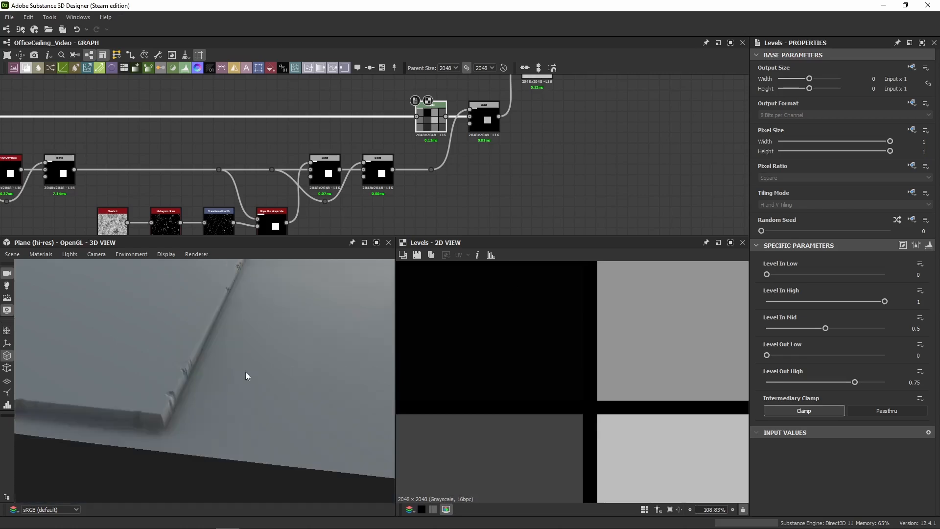
{"action": "scroll", "coordinate": [246, 371], "scroll_direction": "down", "scroll_amount": 5}
{"action": "scroll", "coordinate": [245, 345], "scroll_direction": "up", "scroll_amount": 3}
{"action": "middle_click_drag", "start_coordinate": [246, 344], "coordinate": [241, 357]}
{"action": "scroll", "coordinate": [241, 356], "scroll_direction": "up", "scroll_amount": 1}
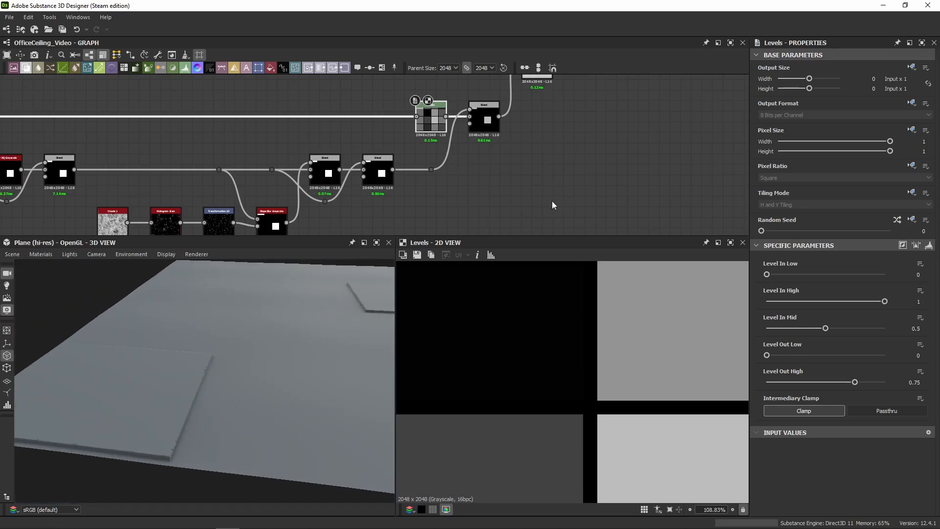
Study the ceiling tile reference photos and show the Screen Blend's full output in the 2D view
{"action": "key", "text": "alt"}
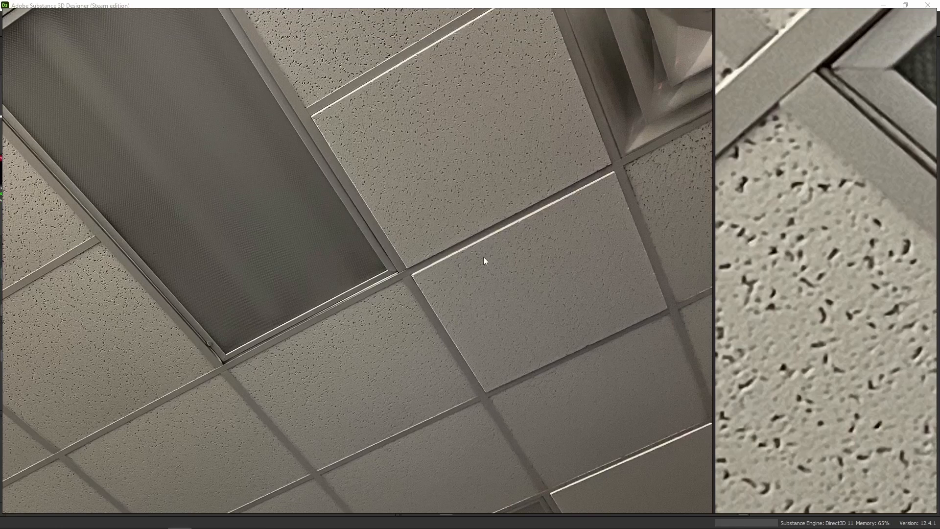
{"action": "middle_click_drag", "start_coordinate": [509, 138], "coordinate": [434, 202]}
{"action": "double_click", "coordinate": [462, 128]}
{"action": "scroll", "coordinate": [520, 294], "scroll_direction": "down", "scroll_amount": 6}
{"action": "scroll", "coordinate": [516, 285], "scroll_direction": "down", "scroll_amount": 4}
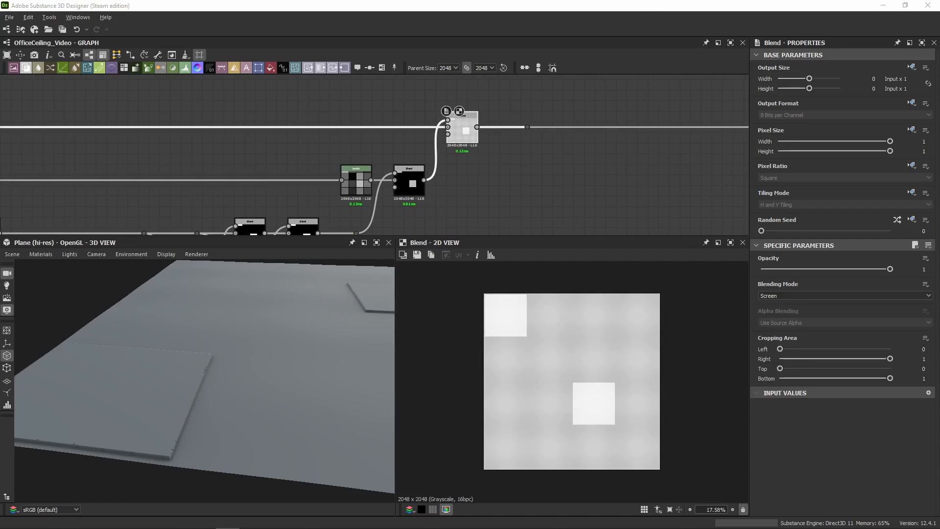
Move the routing dot after the Screen Blend farther along its output link to make room for more nodes
{"action": "middle_click_drag", "start_coordinate": [510, 191], "coordinate": [313, 205]}
{"action": "left_click", "coordinate": [329, 141]}
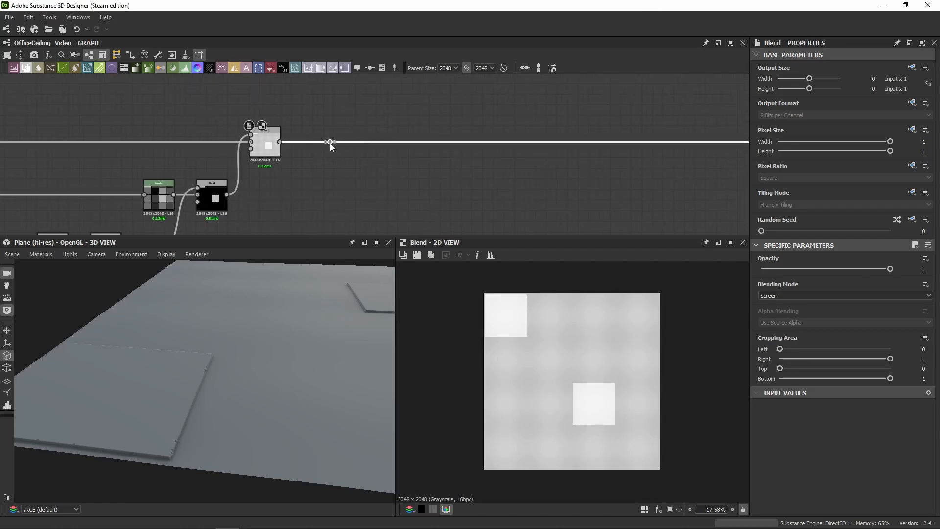
{"action": "left_click_drag", "start_coordinate": [330, 141], "coordinate": [656, 142]}
{"action": "middle_click_drag", "start_coordinate": [480, 204], "coordinate": [466, 164]}
Paste the chain of spots grunge, Transformation 2D, Slope Blur Grayscale and Histogram Scan below the main link and inspect the Histogram Scan
{"action": "key", "text": "ctrl+v"}
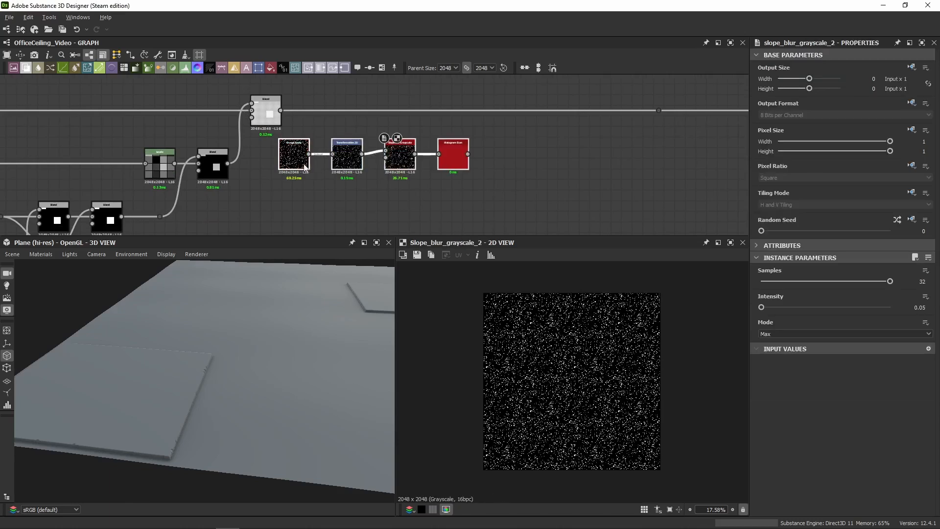
{"action": "left_click_drag", "start_coordinate": [304, 168], "coordinate": [329, 178]}
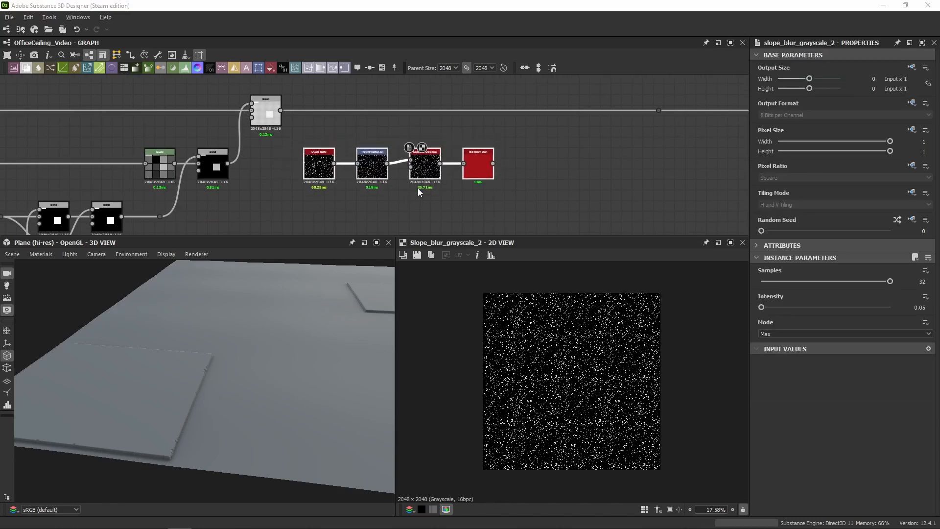
{"action": "middle_click_drag", "start_coordinate": [427, 210], "coordinate": [414, 187]}
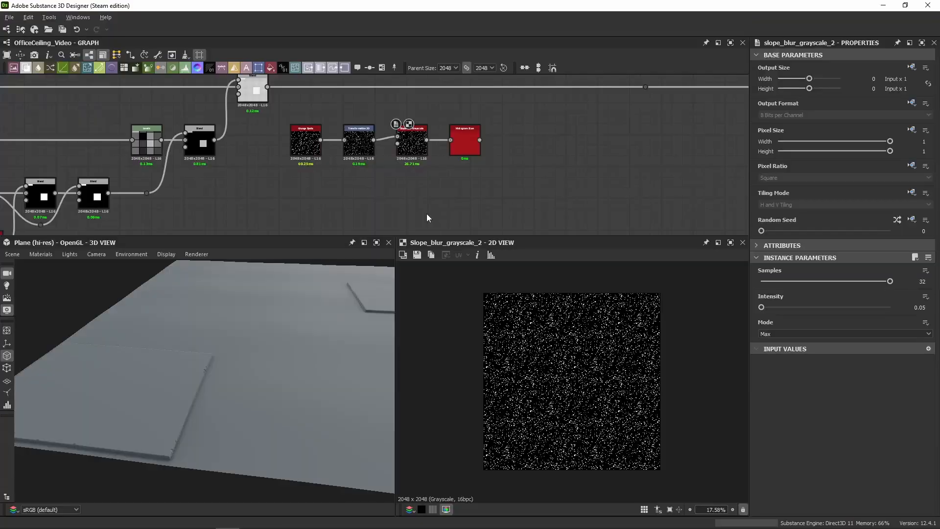
{"action": "left_click", "coordinate": [464, 144]}
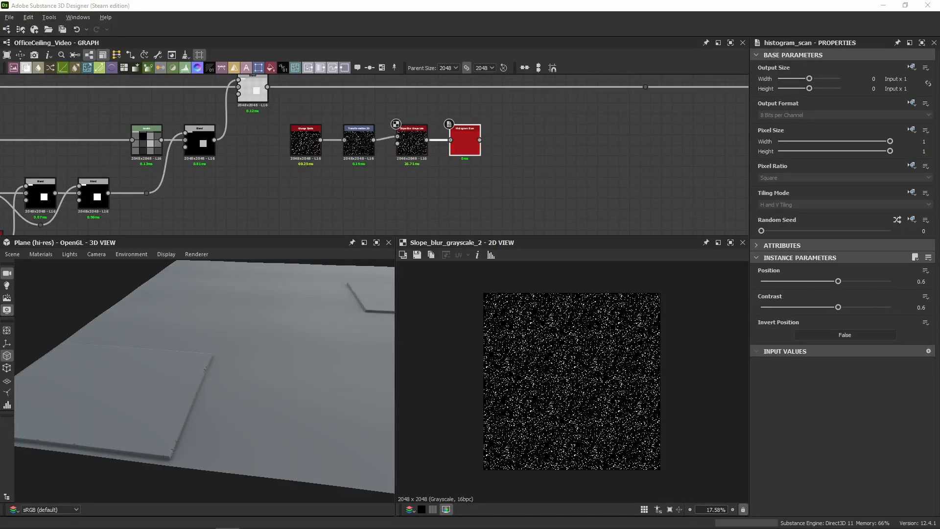
Branch a new routing dot off the Clouds 1 output below its Histogram Scan
{"action": "scroll", "coordinate": [302, 202], "scroll_direction": "down", "scroll_amount": 2}
{"action": "middle_click_drag", "start_coordinate": [301, 202], "coordinate": [394, 137]}
{"action": "middle_click_drag", "start_coordinate": [237, 166], "coordinate": [352, 138]}
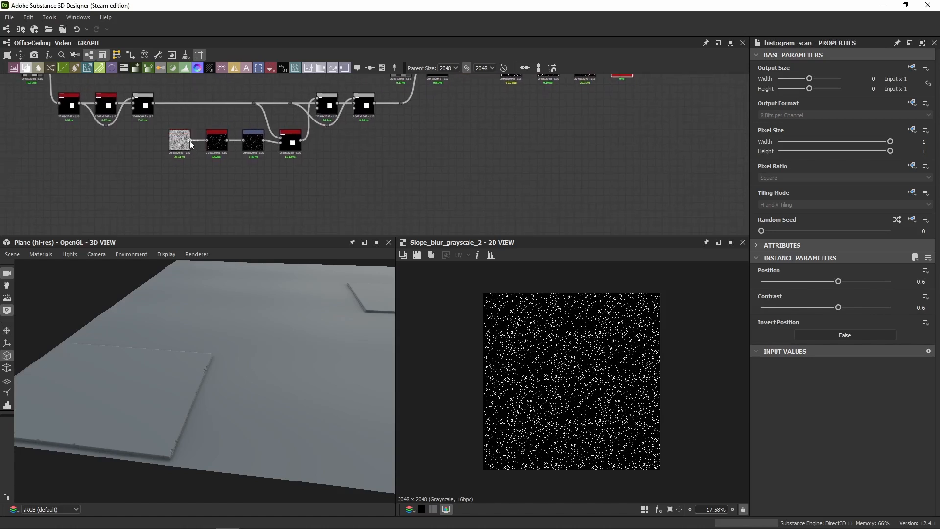
{"action": "left_click_drag", "start_coordinate": [189, 140], "coordinate": [227, 181]}
{"action": "scroll", "coordinate": [204, 174], "scroll_direction": "up", "scroll_amount": 3}
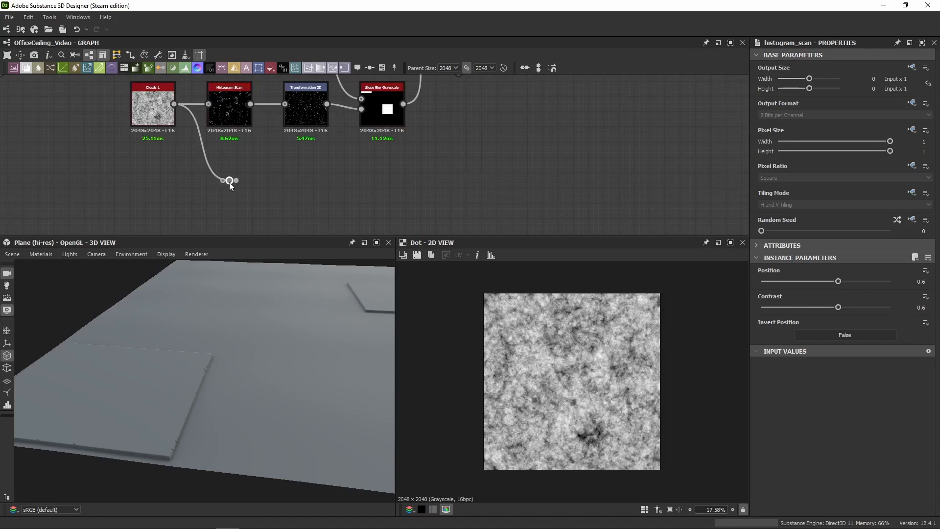
Extend the Clouds 1 branch through a second routing dot into the slope input of the pasted Slope Blur Grayscale
{"action": "scroll", "coordinate": [519, 195], "scroll_direction": "down", "scroll_amount": 4}
{"action": "middle_click_drag", "start_coordinate": [578, 193], "coordinate": [325, 200]}
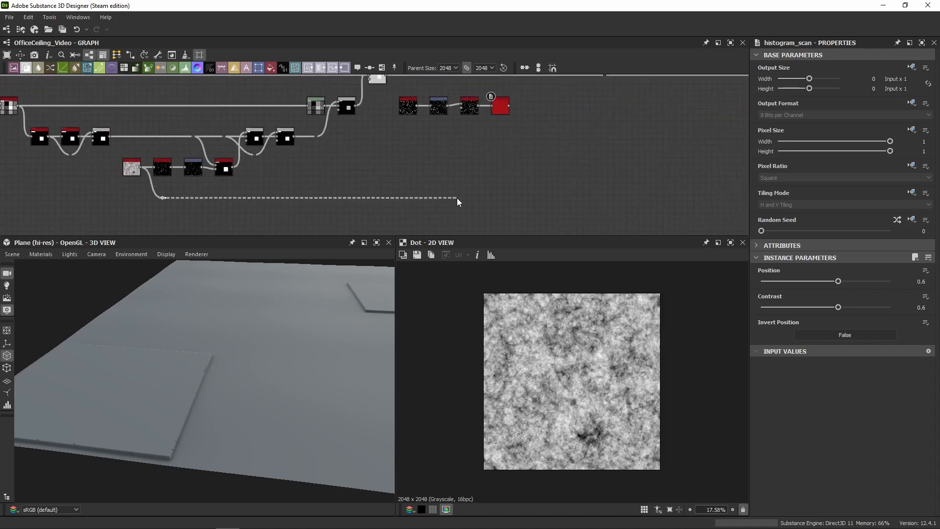
{"action": "mouse_move", "coordinate": [472, 193]}
{"action": "left_mouse_down"}
{"action": "mouse_move", "coordinate": [494, 107]}
{"action": "mouse_move", "coordinate": [461, 109]}
{"action": "left_mouse_up"}
{"action": "mouse_move", "coordinate": [508, 185]}
{"action": "left_mouse_down"}
{"action": "mouse_move", "coordinate": [428, 220]}
{"action": "mouse_move", "coordinate": [448, 199]}
{"action": "mouse_move", "coordinate": [419, 196]}
{"action": "left_mouse_up"}
{"action": "scroll", "coordinate": [465, 201], "scroll_direction": "up", "scroll_amount": 2}
{"action": "middle_click_drag", "start_coordinate": [441, 162], "coordinate": [322, 200]}
{"action": "scroll", "coordinate": [323, 200], "scroll_direction": "down", "scroll_amount": 3}
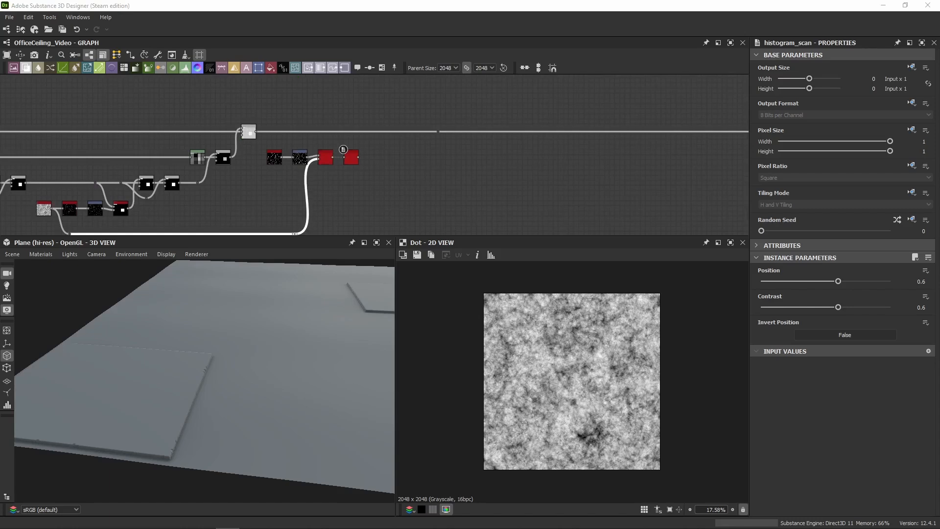
Paste a second spots grunge, Transformation 2D, Slope Blur Grayscale and Histogram Scan chain with its Max (Lighten) Blend beside the first chain
{"action": "left_click", "coordinate": [463, 184]}
{"action": "middle_click_drag", "start_coordinate": [463, 184], "coordinate": [409, 166]}
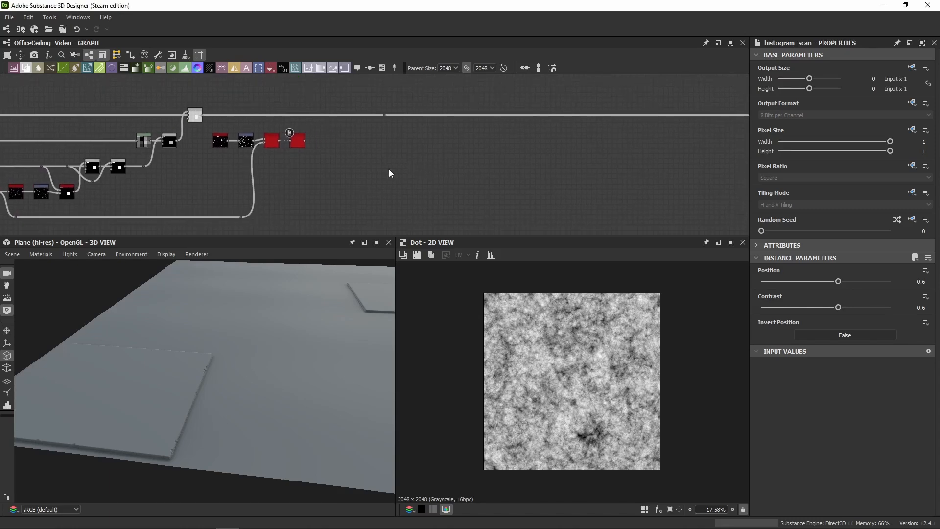
{"action": "key", "text": "ctrl+v"}
{"action": "scroll", "coordinate": [326, 148], "scroll_direction": "up", "scroll_amount": 3}
{"action": "left_click", "coordinate": [322, 182]}
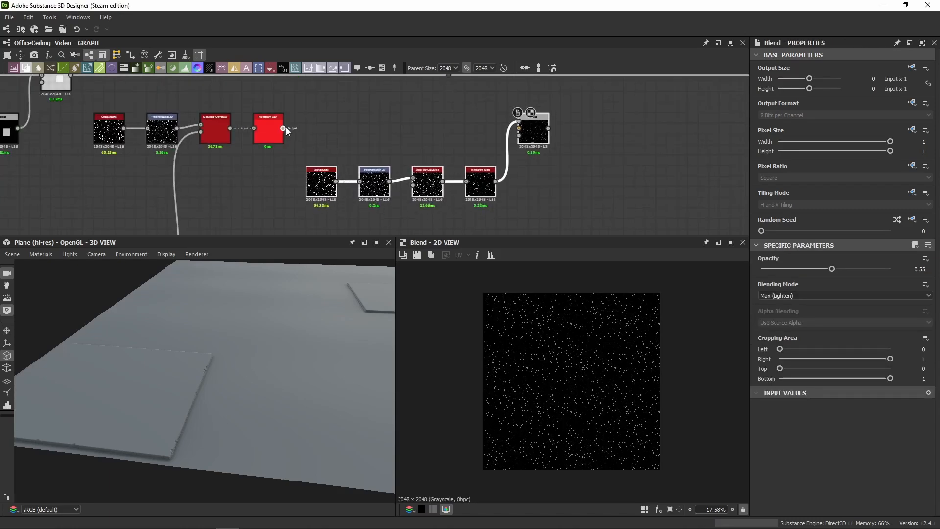
Connect the first chain's Histogram Scan to the Max (Lighten) Blend and extend the Clouds 1 branch through a dot into the second Slope Blur Grayscale
{"action": "left_click_drag", "start_coordinate": [286, 128], "coordinate": [519, 128]}
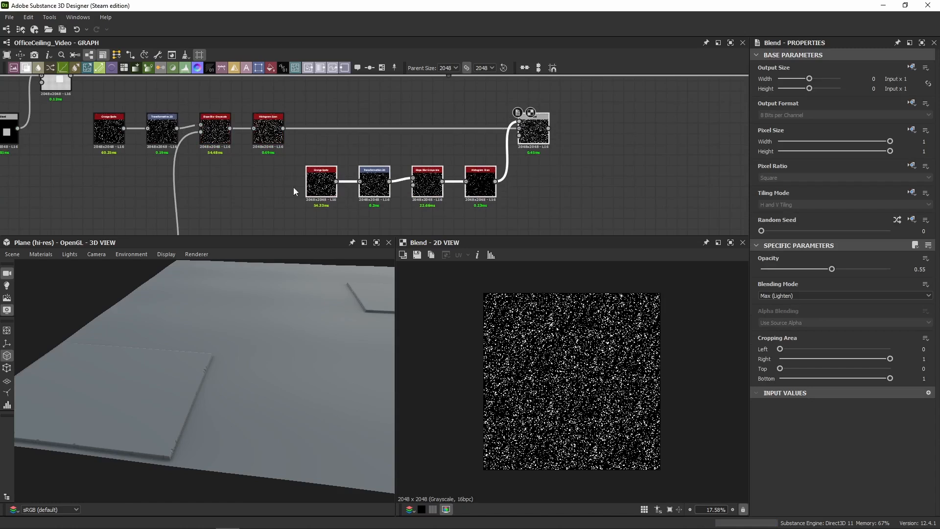
{"action": "middle_click_drag", "start_coordinate": [447, 216], "coordinate": [442, 132]}
{"action": "scroll", "coordinate": [442, 132], "scroll_direction": "down", "scroll_amount": 2}
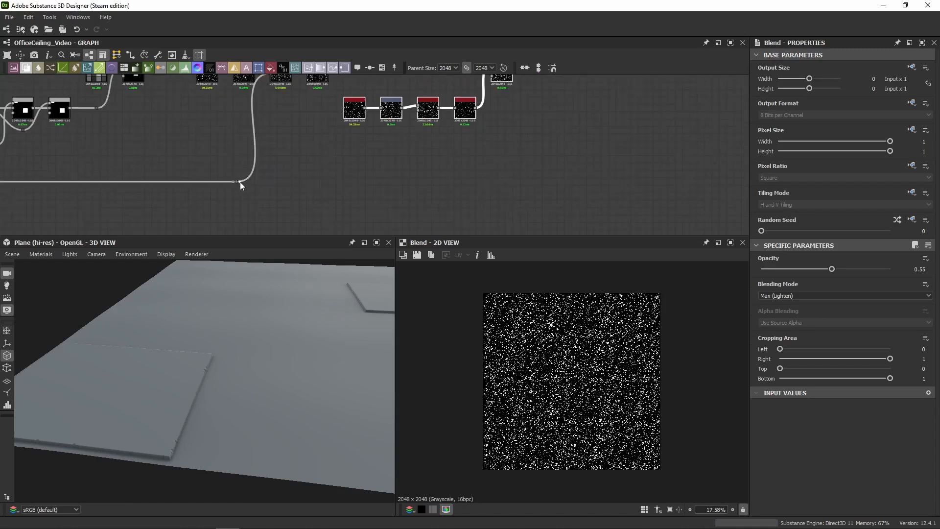
{"action": "left_click_drag", "start_coordinate": [240, 182], "coordinate": [425, 128]}
{"action": "left_click_drag", "start_coordinate": [428, 181], "coordinate": [391, 181]}
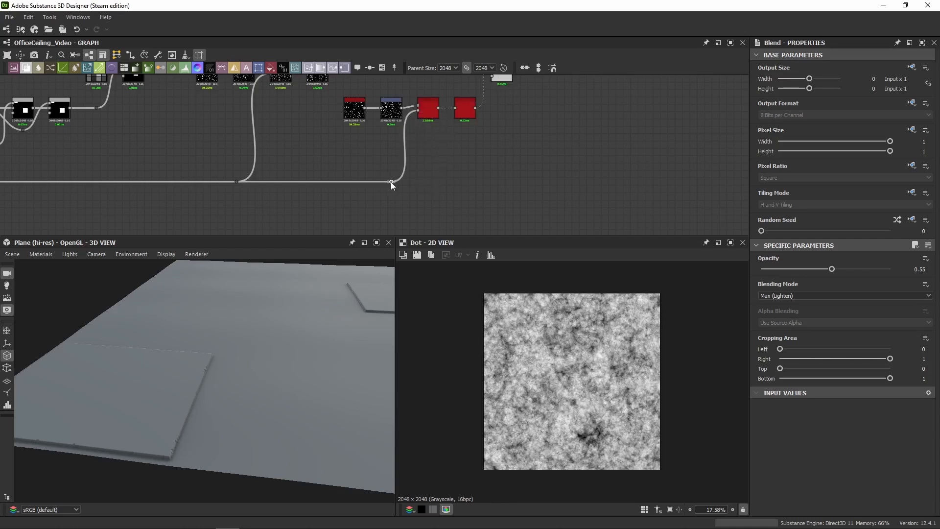
Paste the Dirt 3 and Histogram Scan chain with its Blend, Transformation 2D and Subtract Blend, fed by the Max (Lighten) Blend's output
{"action": "middle_click_drag", "start_coordinate": [465, 147], "coordinate": [284, 202]}
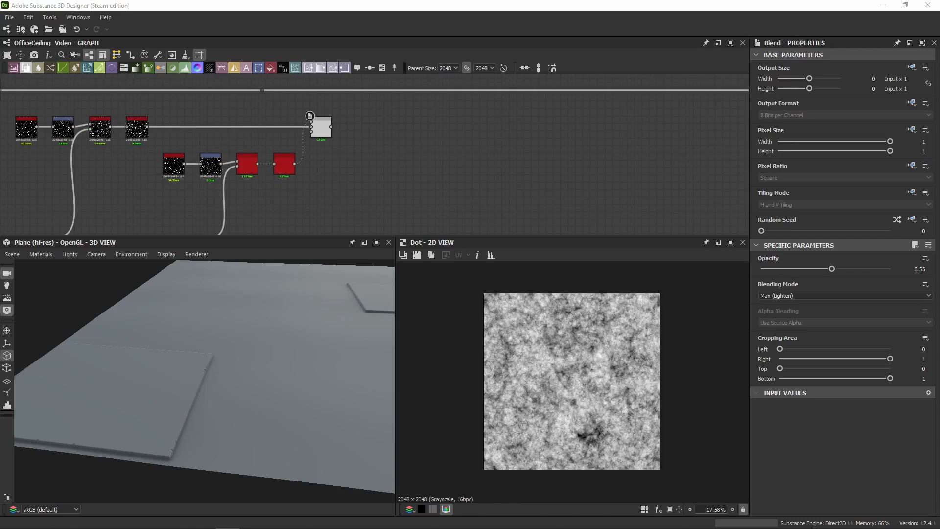
{"action": "key", "text": "ctrl+v"}
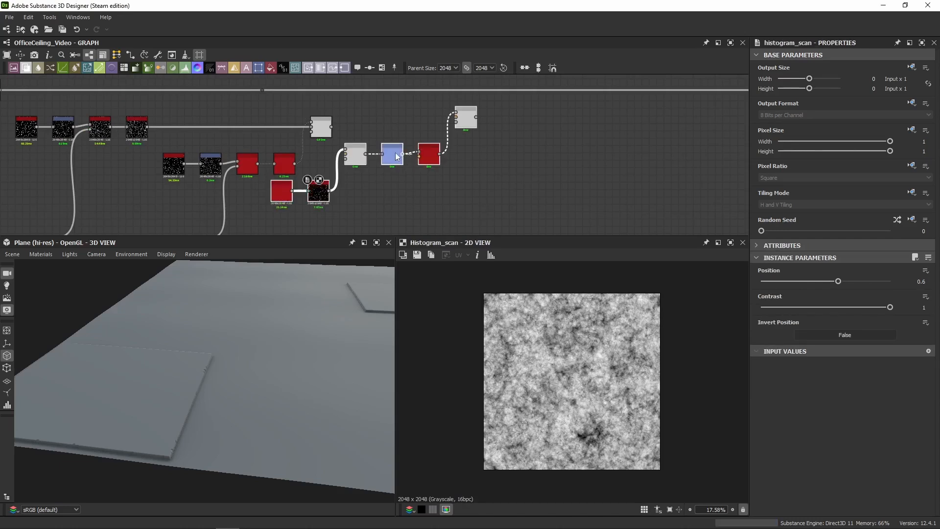
{"action": "left_click", "coordinate": [430, 135]}
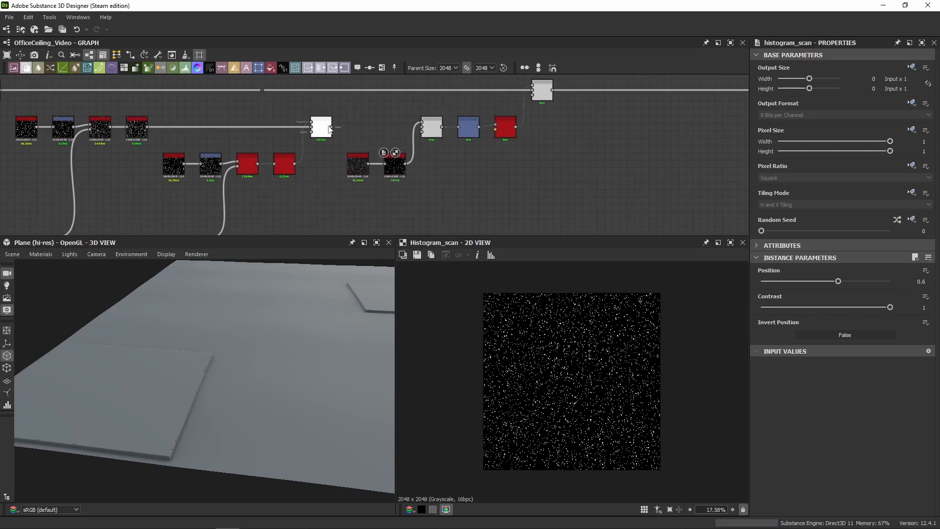
{"action": "middle_click_drag", "start_coordinate": [360, 110], "coordinate": [363, 126]}
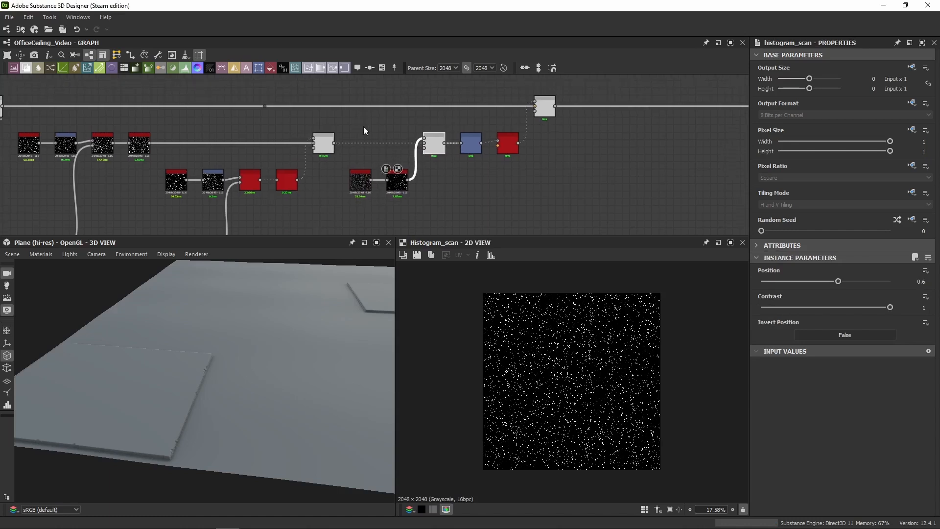
{"action": "left_click", "coordinate": [356, 174]}
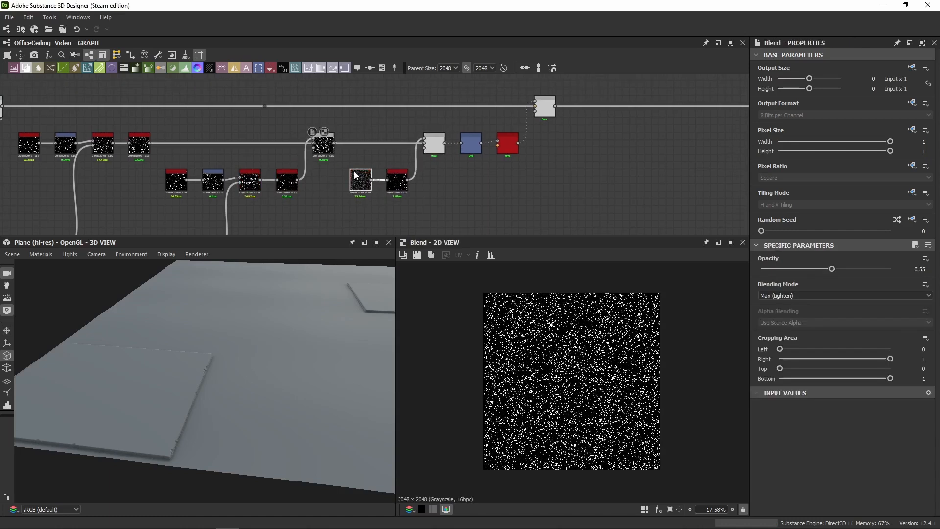
Route the main height link from its routing dot through the pasted Subtract Blend with 0.005 opacity
{"action": "left_click", "coordinate": [269, 108]}
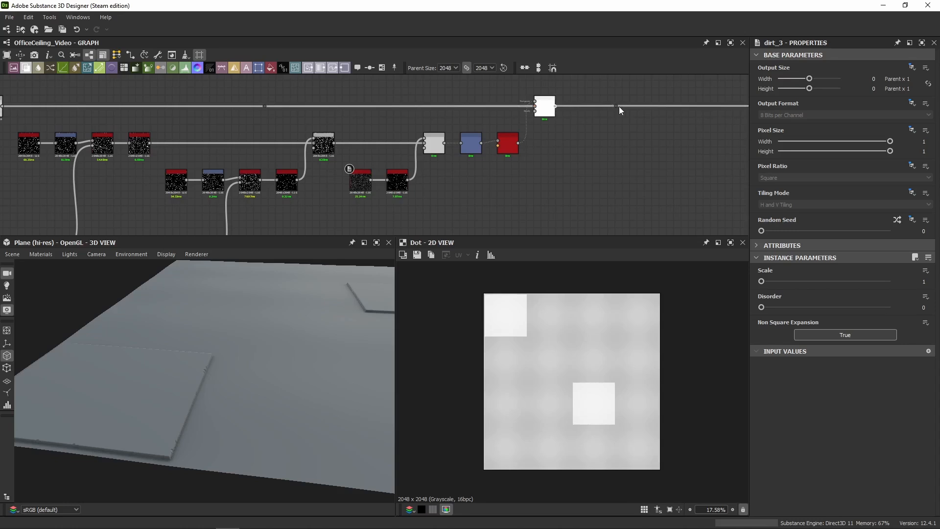
{"action": "left_click_drag", "start_coordinate": [550, 110], "coordinate": [557, 107]}
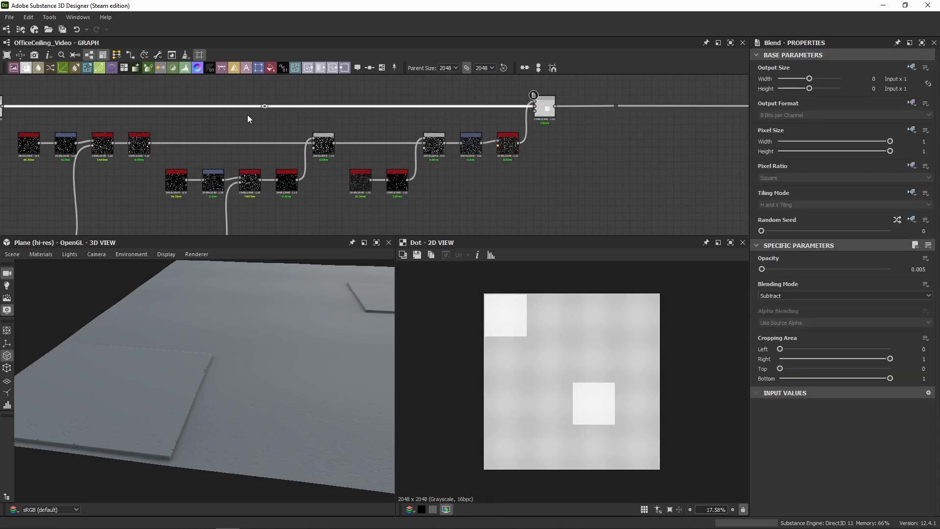
{"action": "middle_click_drag", "start_coordinate": [453, 125], "coordinate": [473, 133]}
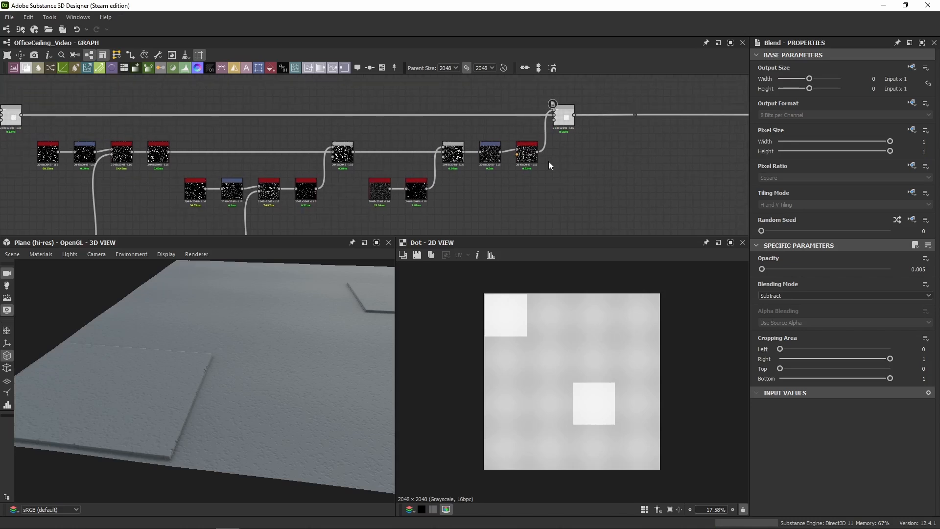
Enlarge the graph area and examine the tiles' pitted surface up close in the 3D view
{"action": "middle_click_drag", "start_coordinate": [402, 155], "coordinate": [492, 128]}
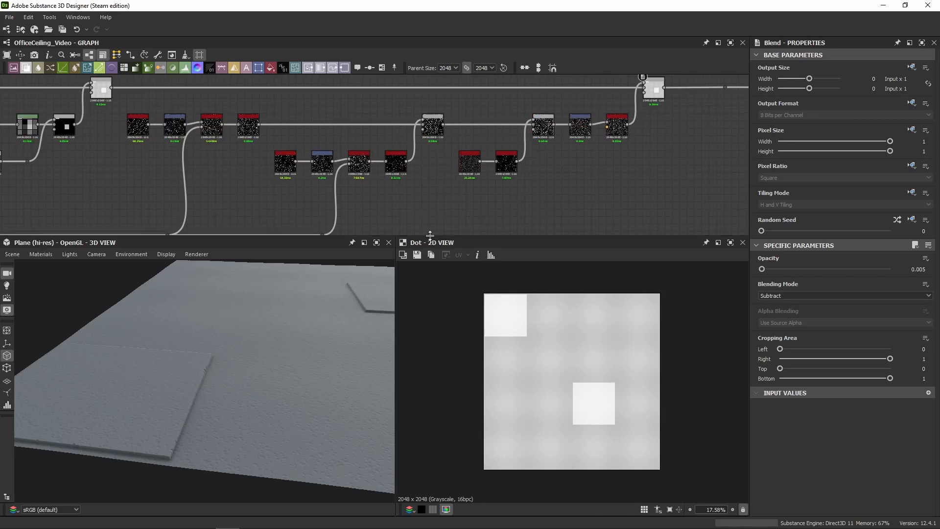
{"action": "left_click_drag", "start_coordinate": [430, 235], "coordinate": [420, 293]}
{"action": "scroll", "coordinate": [219, 371], "scroll_direction": "up", "scroll_amount": 6}
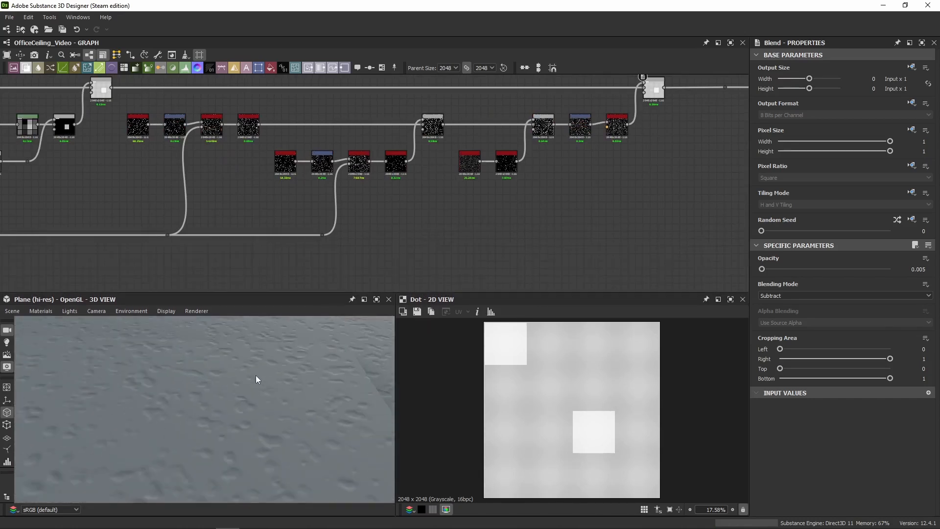
{"action": "left_click_drag", "start_coordinate": [256, 375], "coordinate": [277, 375]}
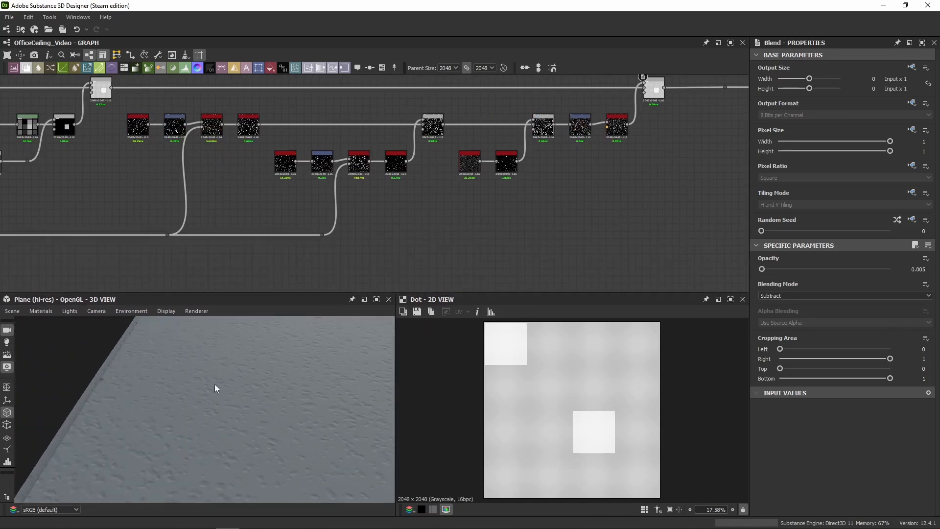
{"action": "left_click_drag", "start_coordinate": [214, 385], "coordinate": [233, 381]}
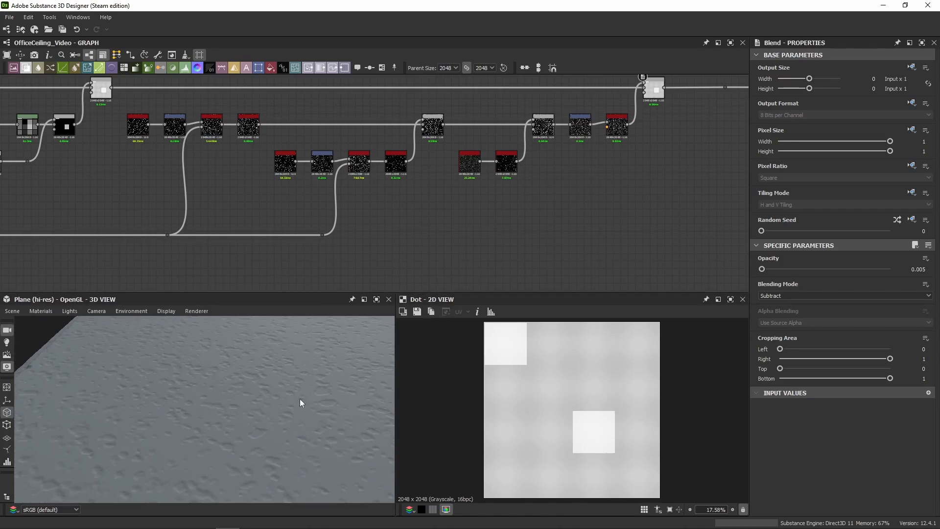
{"action": "left_click_drag", "start_coordinate": [295, 396], "coordinate": [233, 392]}
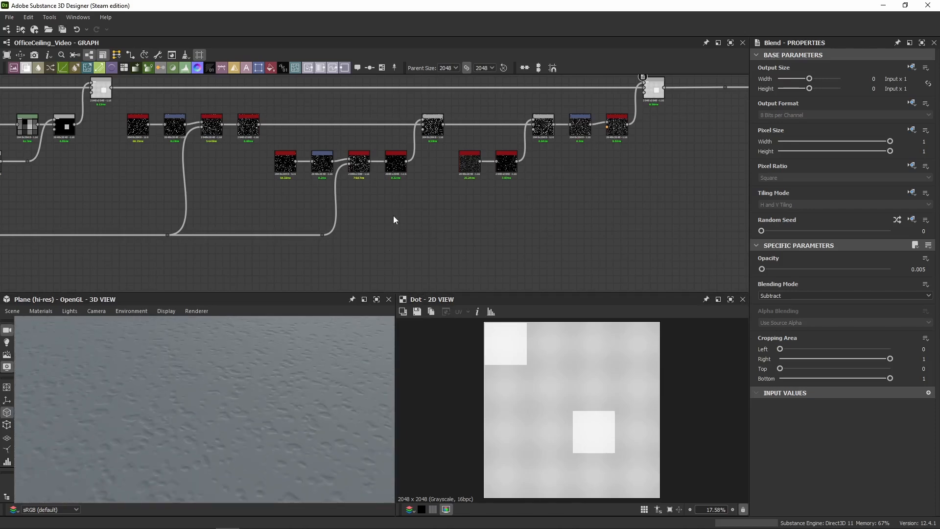
Review the first chain's Grunge Spots, Transformation 2D and Slope Blur Grayscale nodes with their settings and outputs
{"action": "middle_click_drag", "start_coordinate": [232, 195], "coordinate": [341, 223]}
{"action": "middle_click_drag", "start_coordinate": [298, 195], "coordinate": [342, 208]}
{"action": "scroll", "coordinate": [297, 162], "scroll_direction": "up", "scroll_amount": 6}
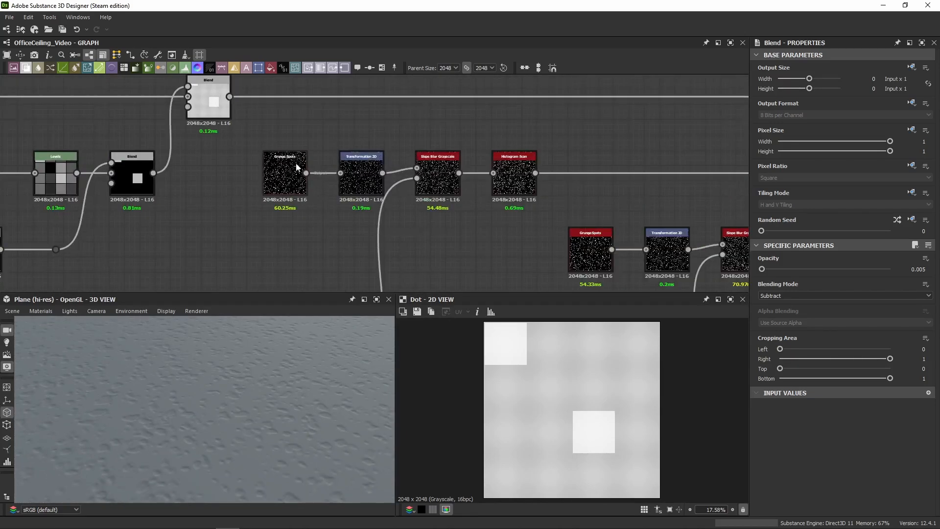
{"action": "double_click", "coordinate": [289, 192]}
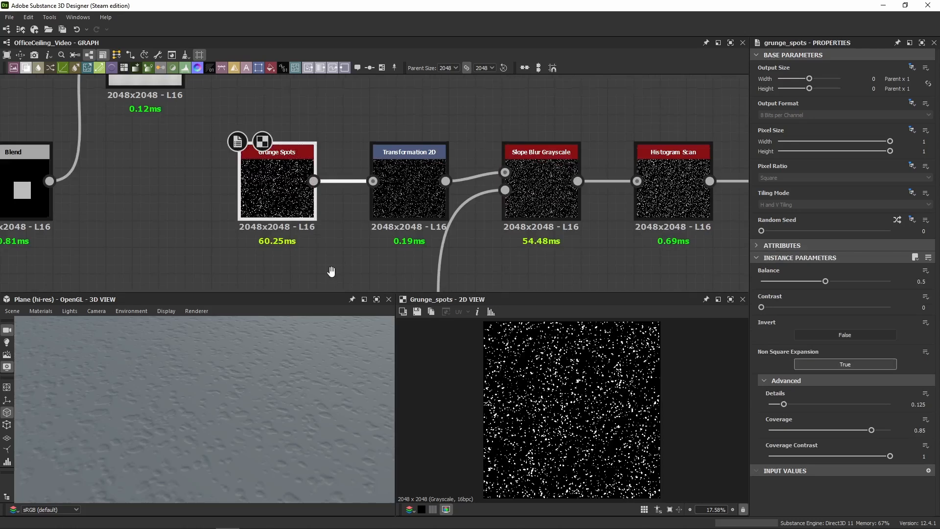
{"action": "middle_click_drag", "start_coordinate": [329, 268], "coordinate": [261, 239]}
{"action": "double_click", "coordinate": [325, 171]}
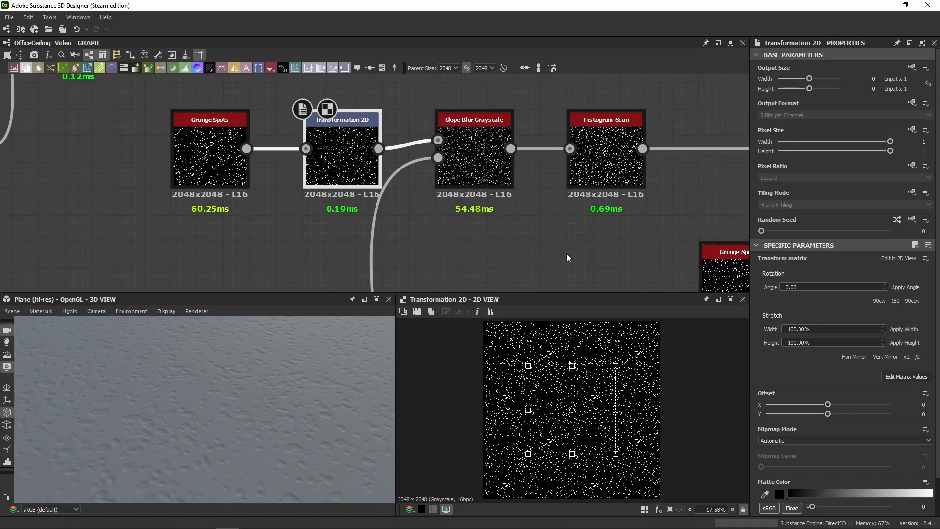
{"action": "double_click", "coordinate": [480, 159]}
{"action": "scroll", "coordinate": [559, 398], "scroll_direction": "up", "scroll_amount": 3}
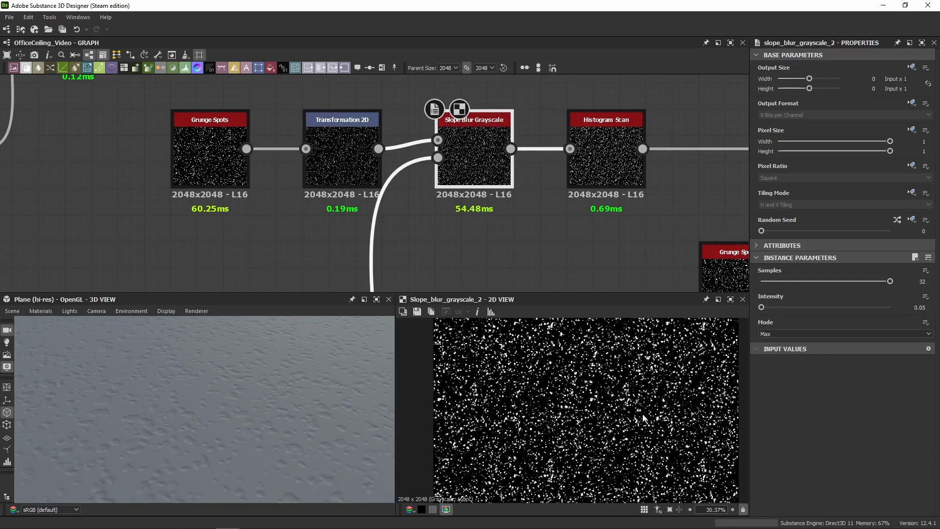
{"action": "scroll", "coordinate": [568, 257], "scroll_direction": "down", "scroll_amount": 1}
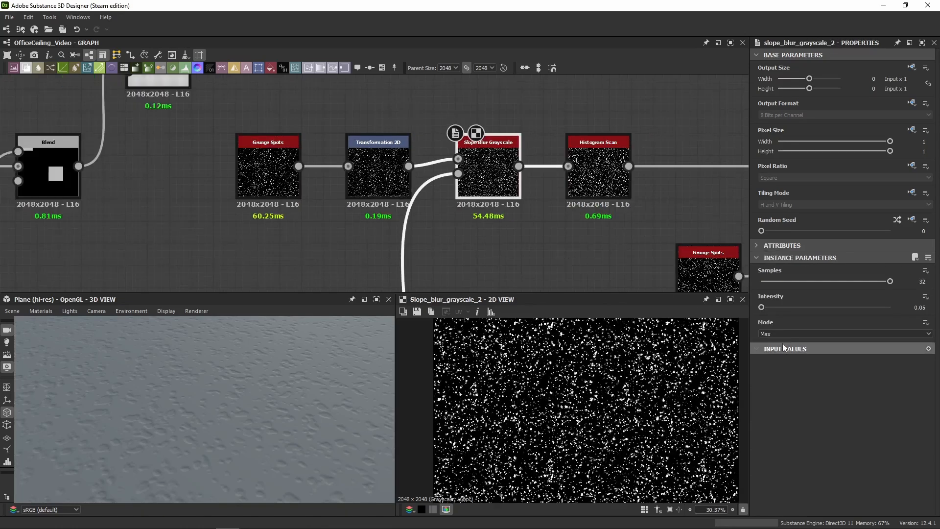
Trace the first Slope Blur Grayscale's slope input back to the Clouds 1 node and return to the spots chain
{"action": "scroll", "coordinate": [300, 248], "scroll_direction": "down", "scroll_amount": 3}
{"action": "middle_click_drag", "start_coordinate": [300, 247], "coordinate": [687, 119]}
{"action": "scroll", "coordinate": [226, 193], "scroll_direction": "up", "scroll_amount": 4}
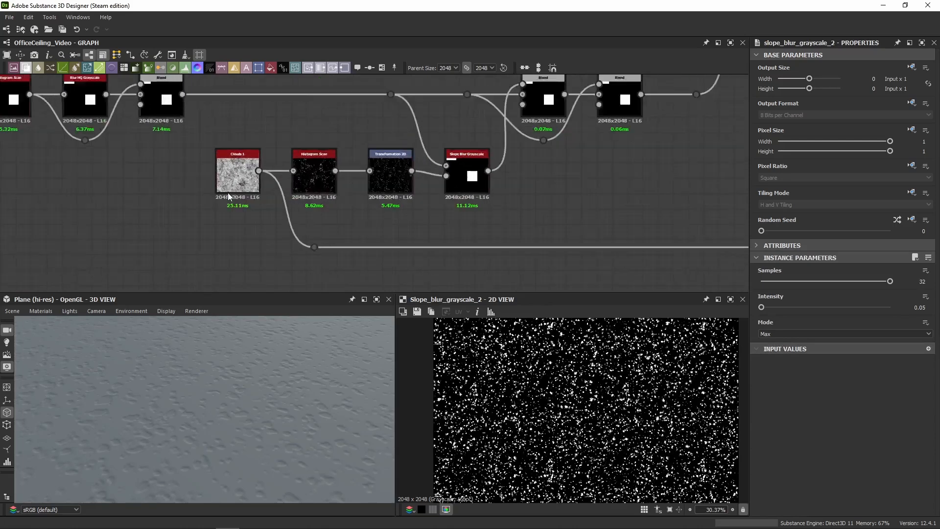
{"action": "scroll", "coordinate": [235, 190], "scroll_direction": "down", "scroll_amount": 4}
{"action": "middle_click_drag", "start_coordinate": [495, 191], "coordinate": [86, 251]}
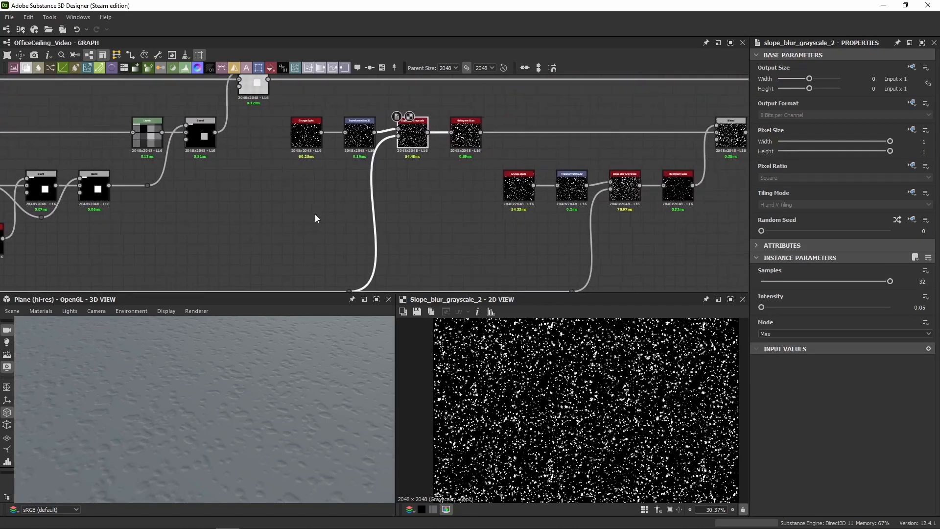
Compare the first chain's Slope Blur Grayscale and Histogram Scan outputs up close, temporarily disabling the Histogram Scan
{"action": "scroll", "coordinate": [453, 133], "scroll_direction": "up", "scroll_amount": 6}
{"action": "left_click", "coordinate": [428, 199]}
{"action": "middle_click_drag", "start_coordinate": [428, 199], "coordinate": [286, 261]}
{"action": "double_click", "coordinate": [372, 194]}
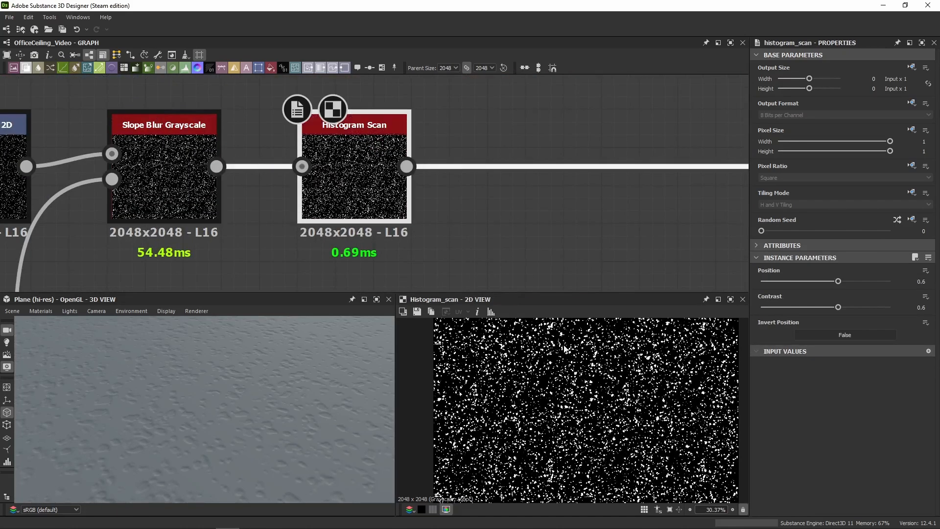
{"action": "double_click", "coordinate": [174, 203]}
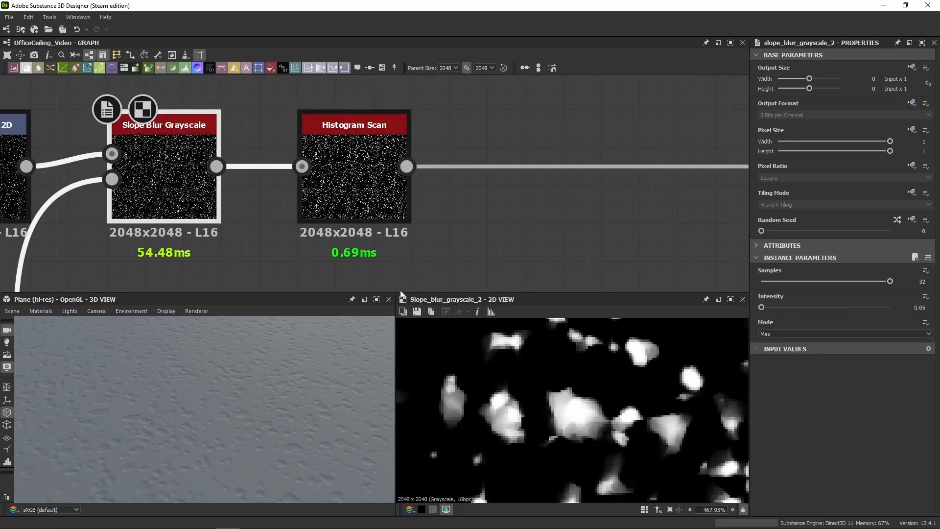
{"action": "left_click", "coordinate": [325, 203]}
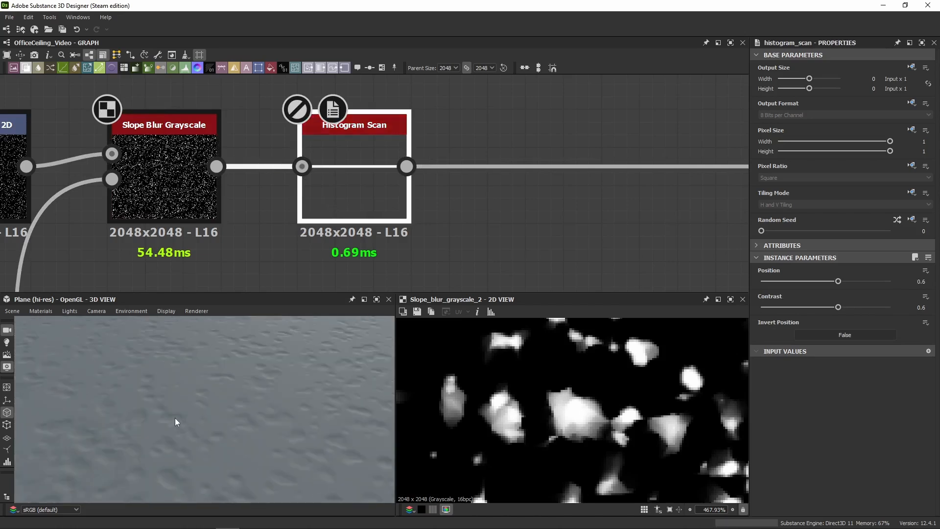
{"action": "double_click", "coordinate": [376, 184]}
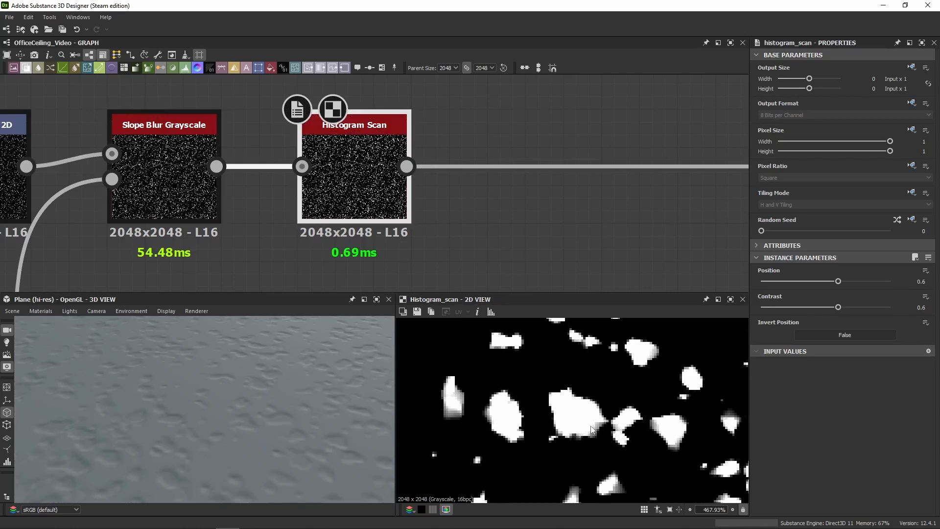
Inspect the second chain's Grunge Spots pattern and compare its settings with the first chain's Grunge Spots
{"action": "scroll", "coordinate": [550, 236], "scroll_direction": "down", "scroll_amount": 4}
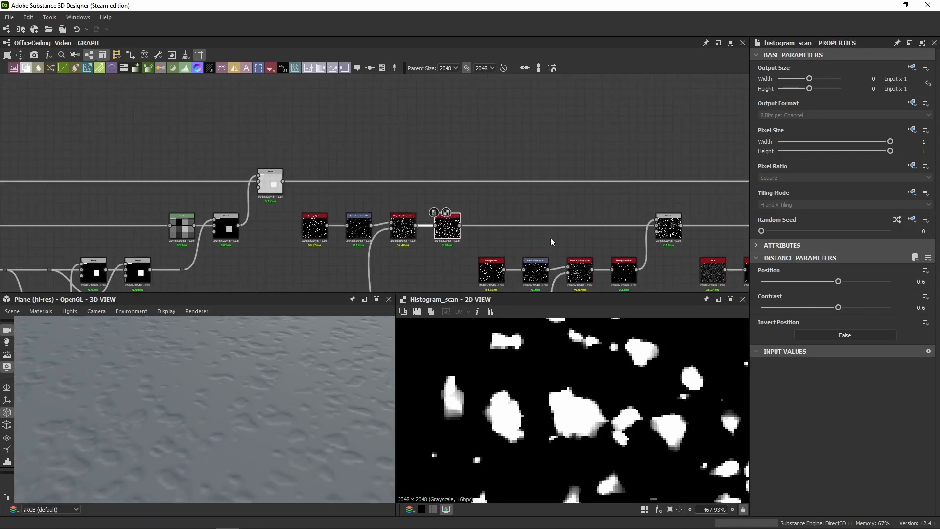
{"action": "scroll", "coordinate": [445, 184], "scroll_direction": "up", "scroll_amount": 2}
{"action": "double_click", "coordinate": [332, 255]}
{"action": "scroll", "coordinate": [583, 423], "scroll_direction": "down", "scroll_amount": 5}
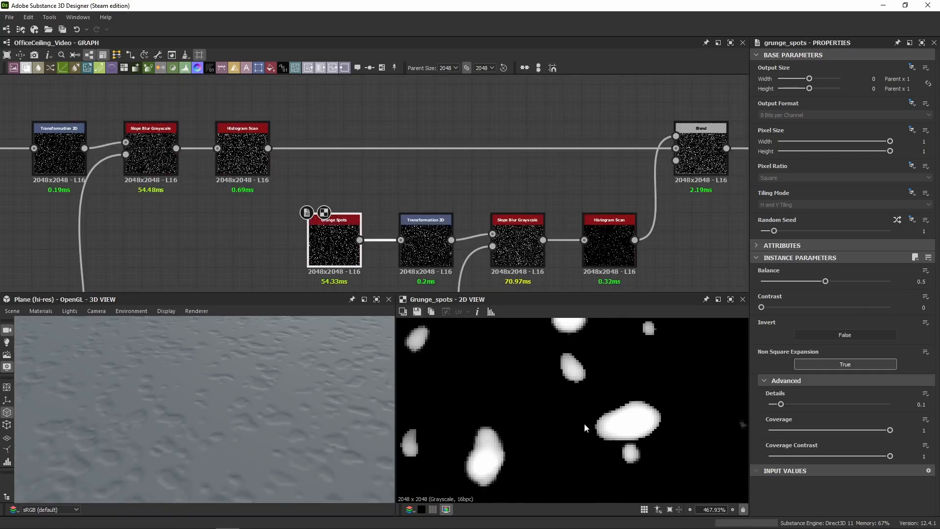
{"action": "middle_click_drag", "start_coordinate": [204, 239], "coordinate": [298, 181]}
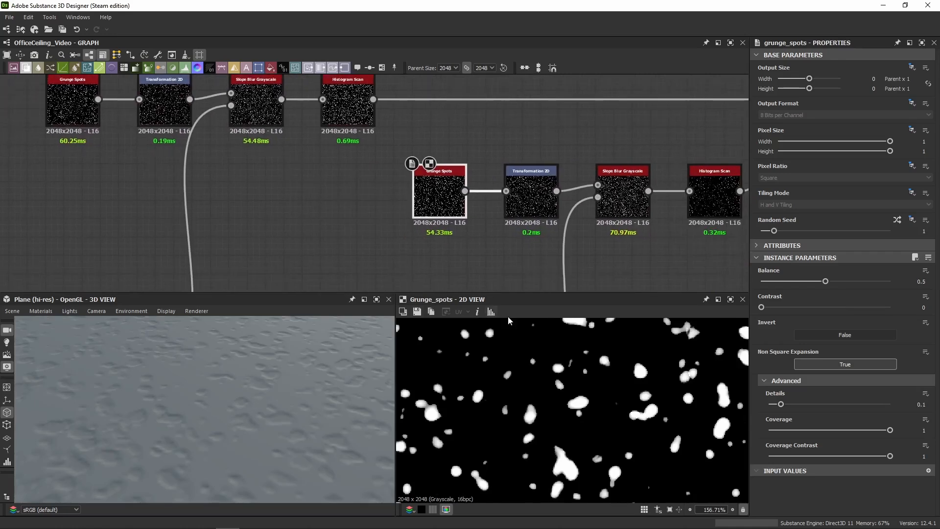
{"action": "left_click", "coordinate": [62, 117]}
{"action": "left_click", "coordinate": [431, 195]}
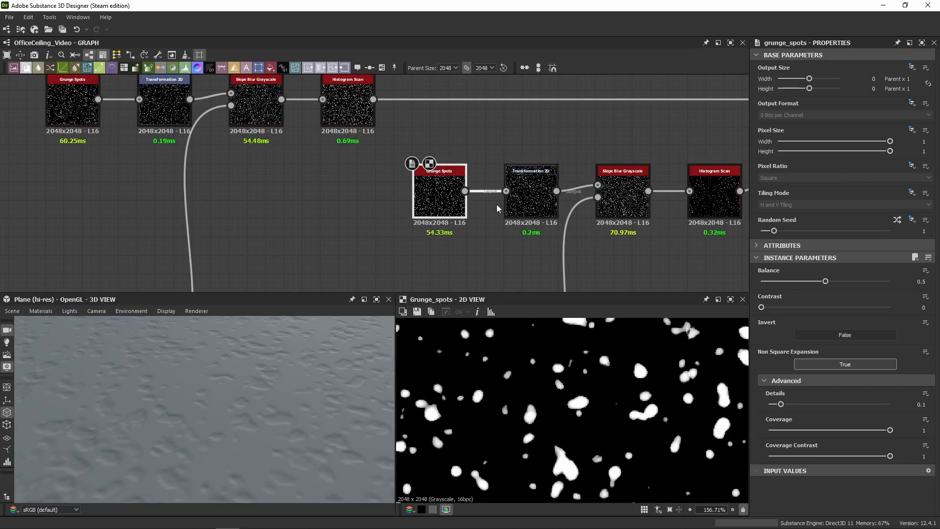
{"action": "key", "text": "f"}
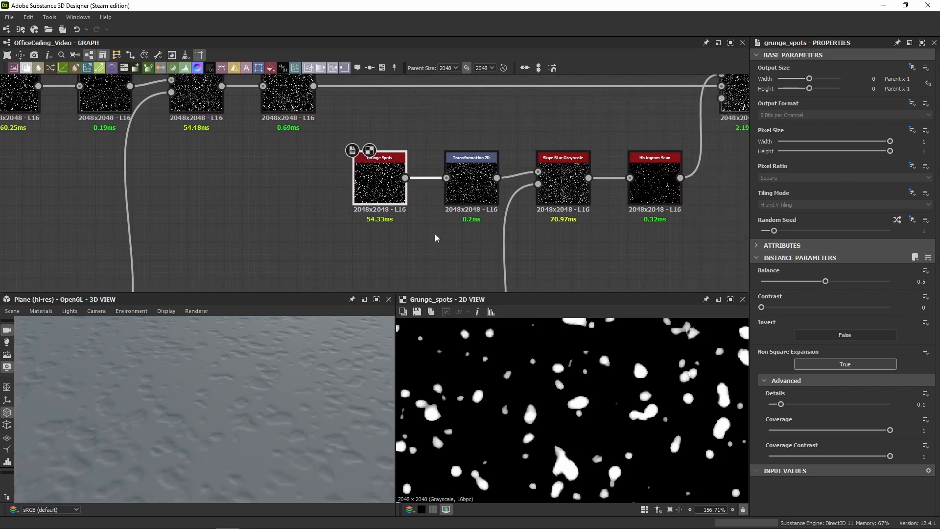
Check the second chain's Transformation 2D and Slope Blur Grayscale settings and view the blurred spots
{"action": "scroll", "coordinate": [509, 421], "scroll_direction": "down", "scroll_amount": 4}
{"action": "left_click", "coordinate": [472, 182]}
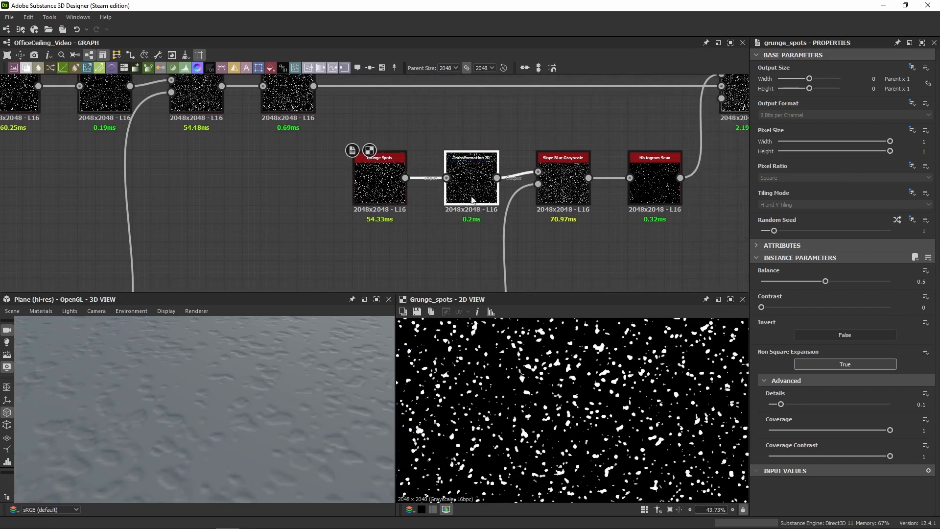
{"action": "scroll", "coordinate": [561, 399], "scroll_direction": "down", "scroll_amount": 4}
{"action": "scroll", "coordinate": [560, 399], "scroll_direction": "down", "scroll_amount": 2}
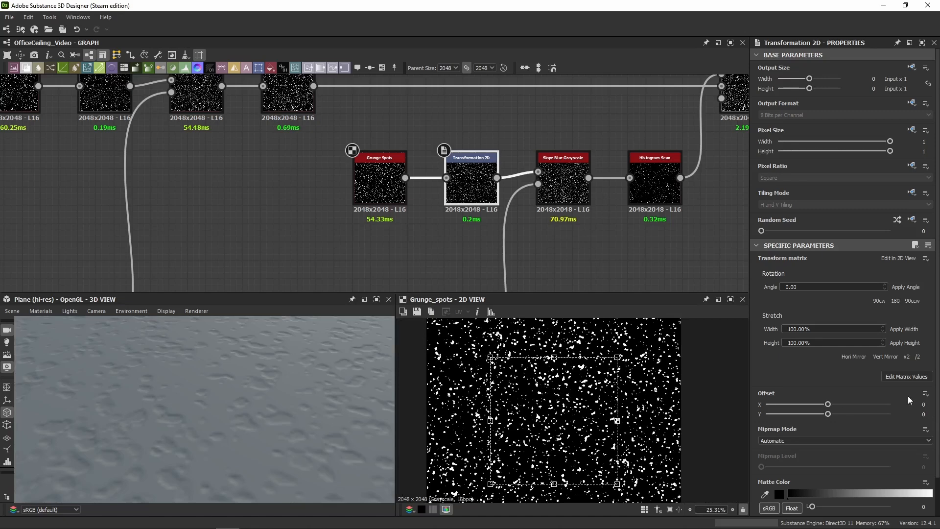
{"action": "left_click", "coordinate": [571, 199]}
{"action": "scroll", "coordinate": [489, 186], "scroll_direction": "down", "scroll_amount": 2}
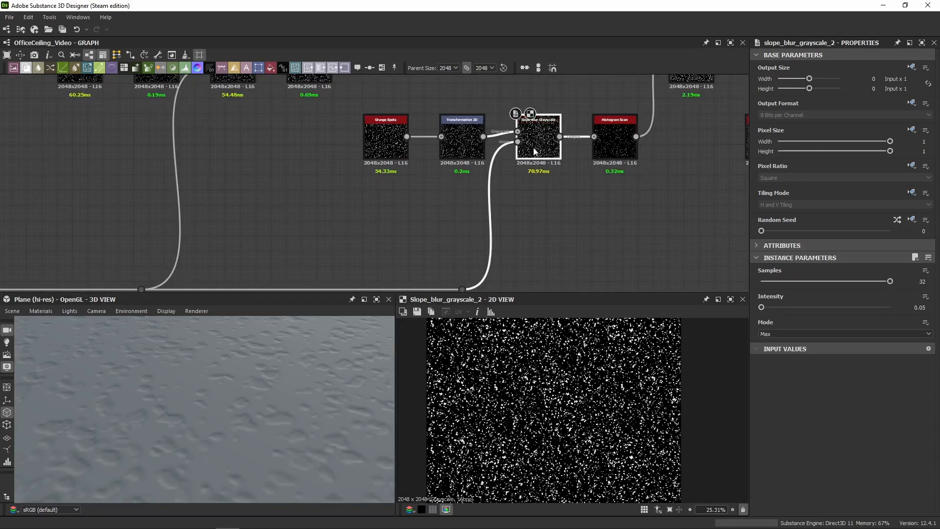
Trace the second Slope Blur Grayscale's slope input back through the graph and return to the second spots chain
{"action": "scroll", "coordinate": [381, 195], "scroll_direction": "down", "scroll_amount": 2}
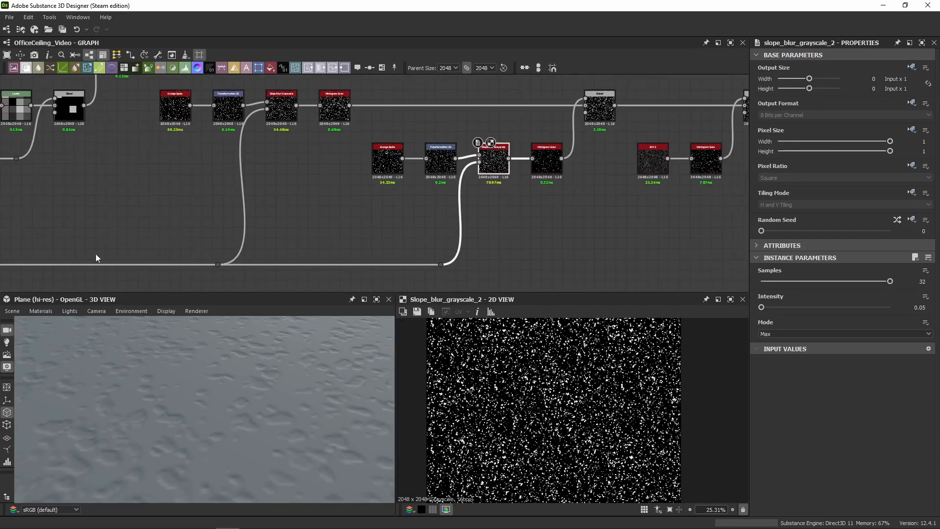
{"action": "scroll", "coordinate": [499, 189], "scroll_direction": "up", "scroll_amount": 3}
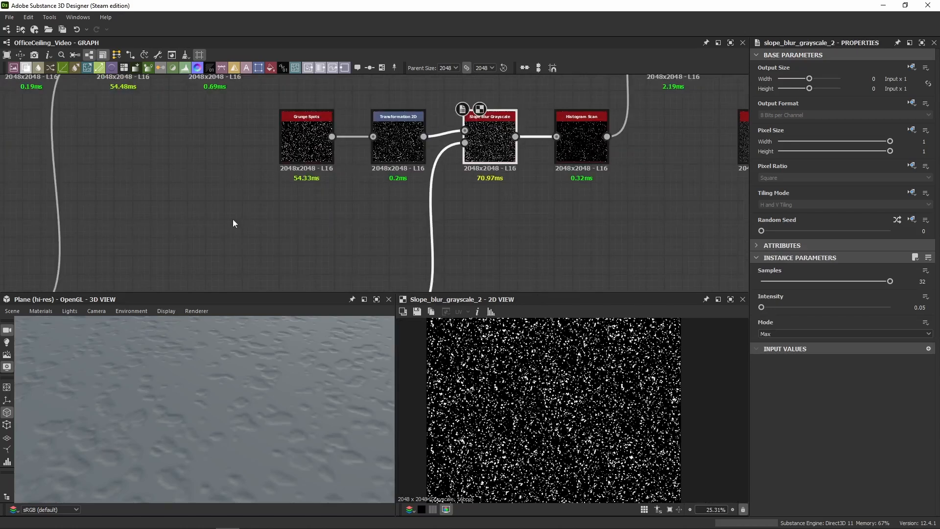
{"action": "middle_click_drag", "start_coordinate": [233, 219], "coordinate": [632, 188]}
{"action": "scroll", "coordinate": [632, 188], "scroll_direction": "down", "scroll_amount": 4}
{"action": "middle_click_drag", "start_coordinate": [17, 204], "coordinate": [228, 216]}
{"action": "scroll", "coordinate": [228, 215], "scroll_direction": "up", "scroll_amount": 5}
{"action": "scroll", "coordinate": [590, 241], "scroll_direction": "down", "scroll_amount": 4}
{"action": "middle_click_drag", "start_coordinate": [590, 242], "coordinate": [235, 245]}
{"action": "middle_click_drag", "start_coordinate": [530, 200], "coordinate": [133, 213]}
View the second chain's Histogram Scan output up close and check its position and contrast settings
{"action": "scroll", "coordinate": [445, 218], "scroll_direction": "up", "scroll_amount": 4}
{"action": "scroll", "coordinate": [447, 218], "scroll_direction": "up", "scroll_amount": 2}
{"action": "left_click", "coordinate": [490, 162]}
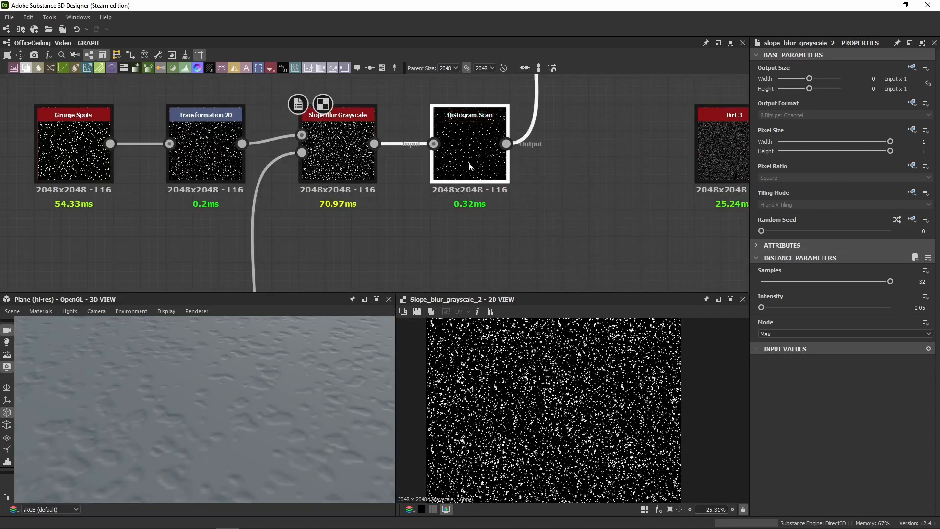
{"action": "scroll", "coordinate": [535, 439], "scroll_direction": "up", "scroll_amount": 5}
{"action": "scroll", "coordinate": [535, 439], "scroll_direction": "up", "scroll_amount": 4}
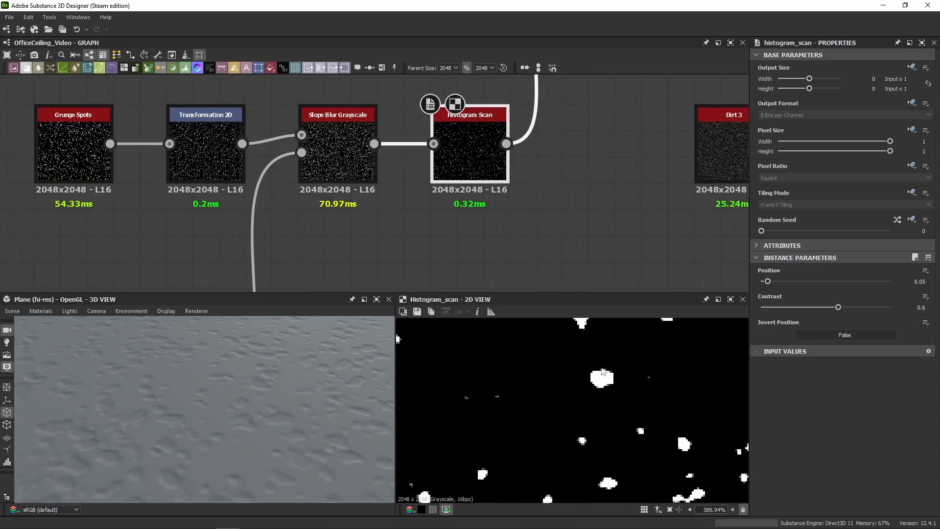
Compare the transform matrix values of the second and first chains' Transformation 2D nodes
{"action": "left_click", "coordinate": [205, 147]}
{"action": "scroll", "coordinate": [536, 406], "scroll_direction": "down", "scroll_amount": 9}
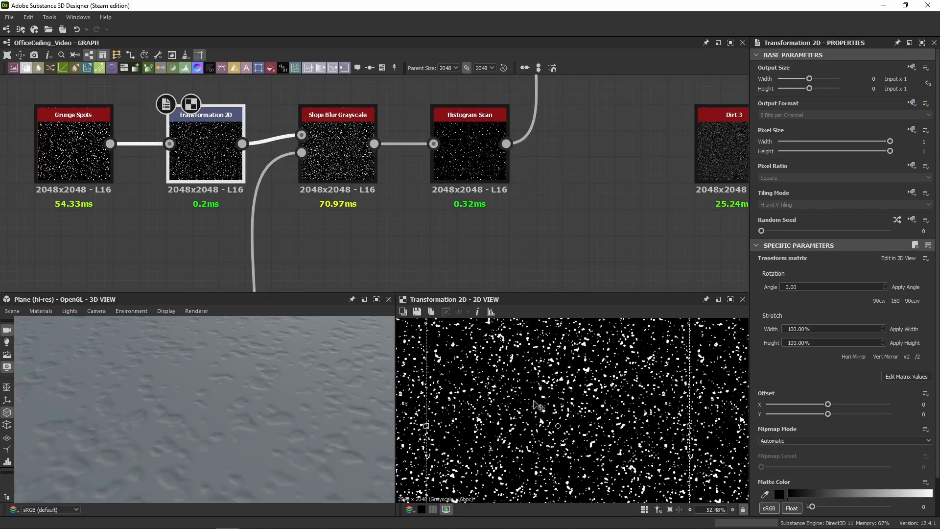
{"action": "left_click", "coordinate": [906, 376]}
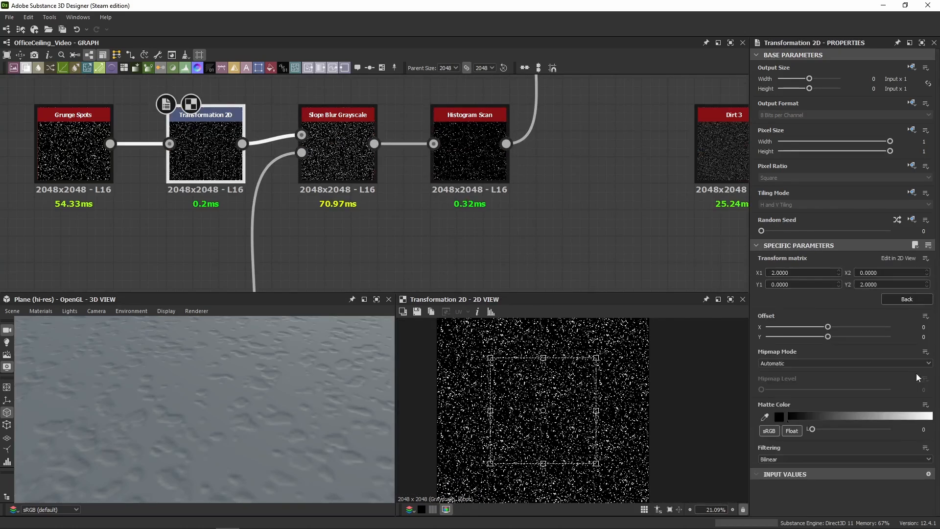
{"action": "middle_click_drag", "start_coordinate": [137, 96], "coordinate": [369, 180]}
{"action": "scroll", "coordinate": [370, 179], "scroll_direction": "down", "scroll_amount": 3}
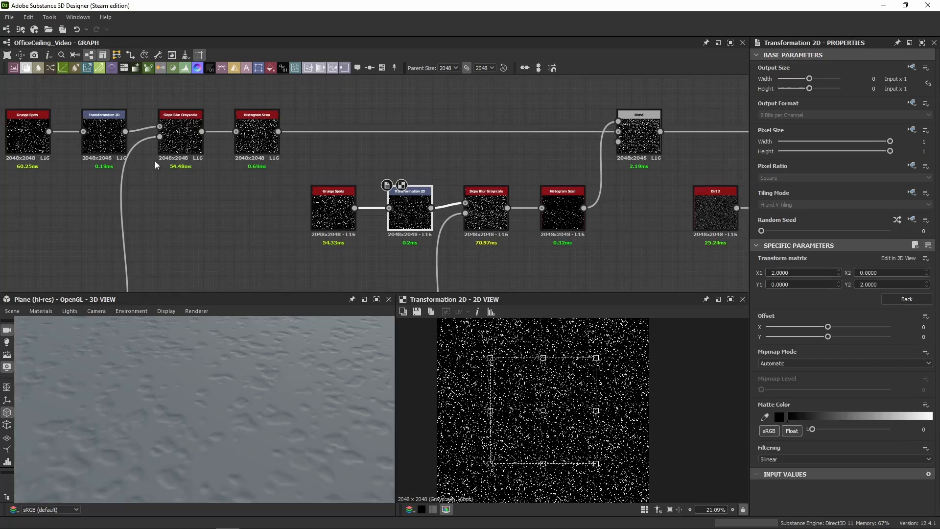
{"action": "left_click", "coordinate": [113, 141]}
{"action": "left_click", "coordinate": [887, 376]}
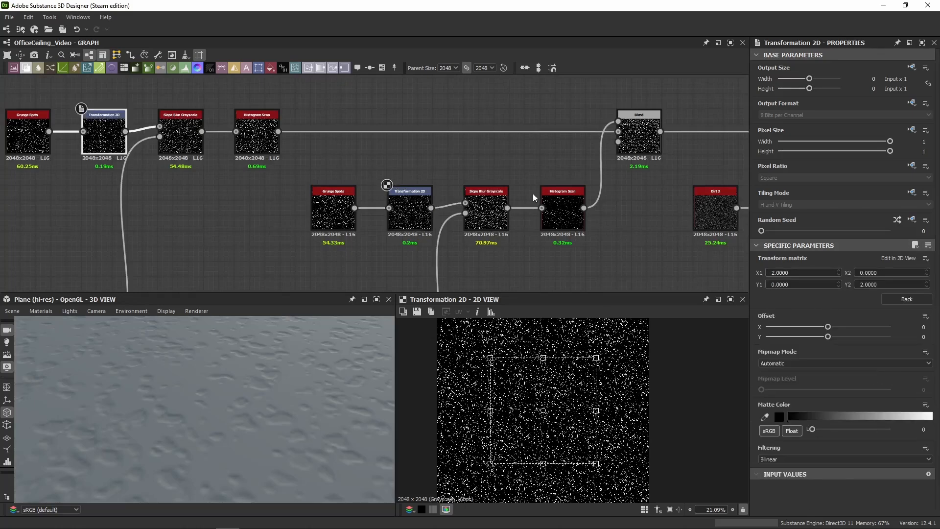
Check the settings of the Blend joining both spots chains and examine its overlapping spots up close
{"action": "left_click", "coordinate": [630, 153]}
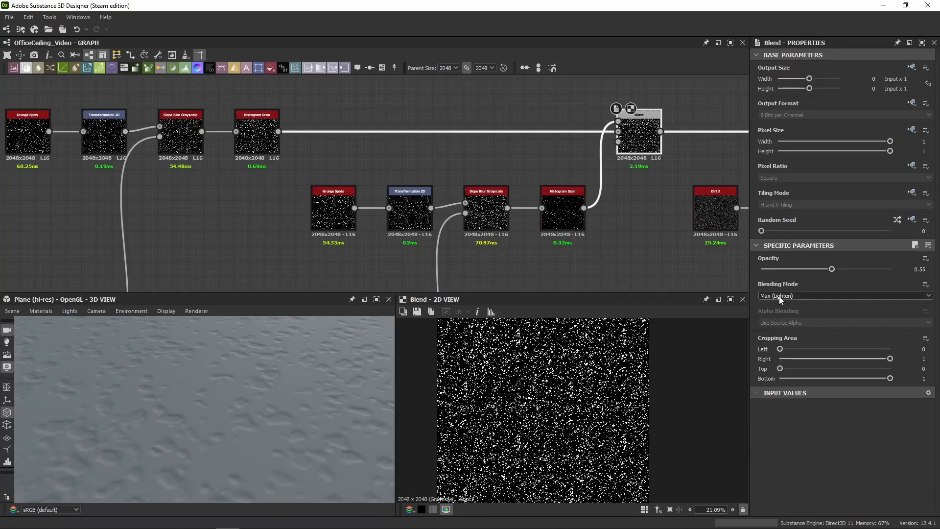
{"action": "scroll", "coordinate": [612, 423], "scroll_direction": "up", "scroll_amount": 8}
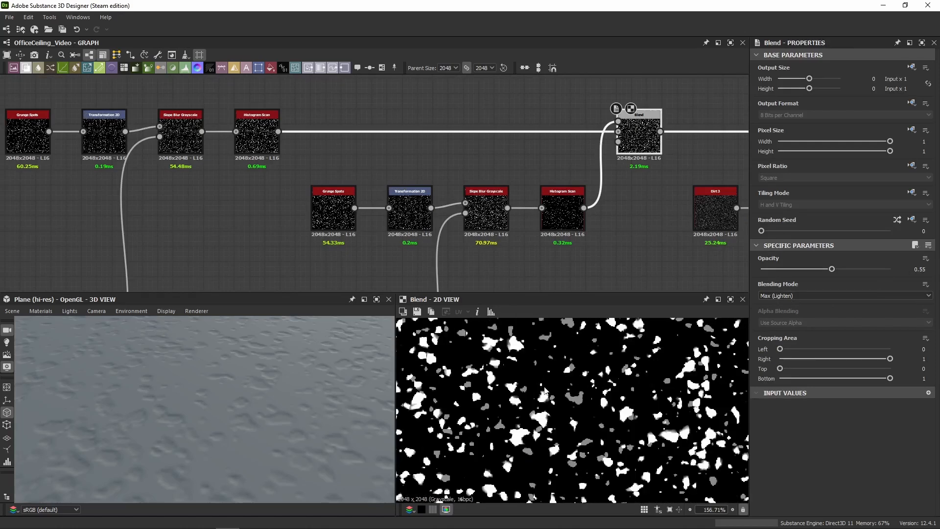
{"action": "scroll", "coordinate": [600, 387], "scroll_direction": "up", "scroll_amount": 3}
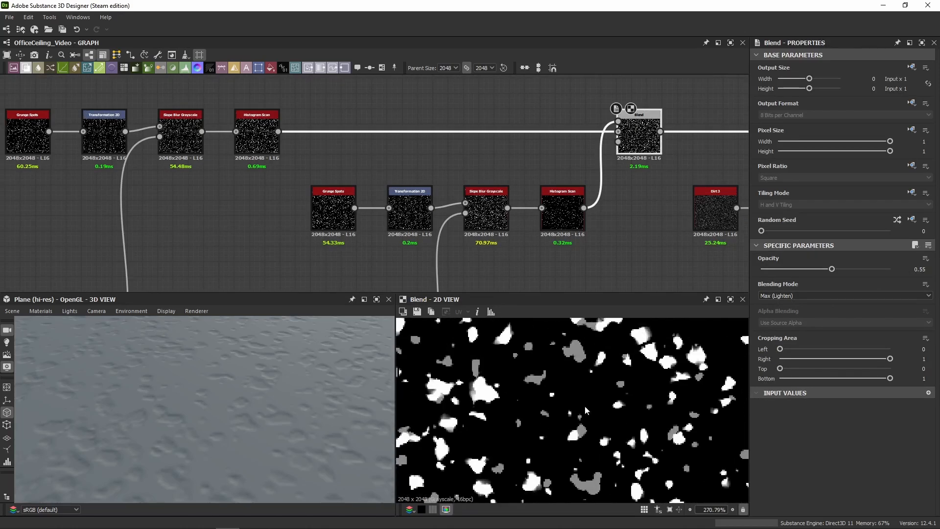
{"action": "scroll", "coordinate": [560, 410], "scroll_direction": "down", "scroll_amount": 1}
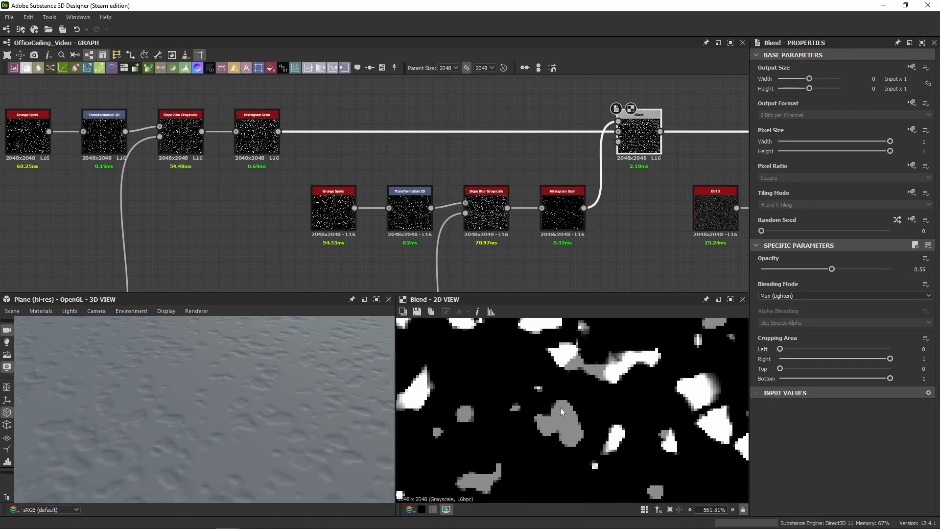
{"action": "middle_click_drag", "start_coordinate": [571, 360], "coordinate": [565, 392]}
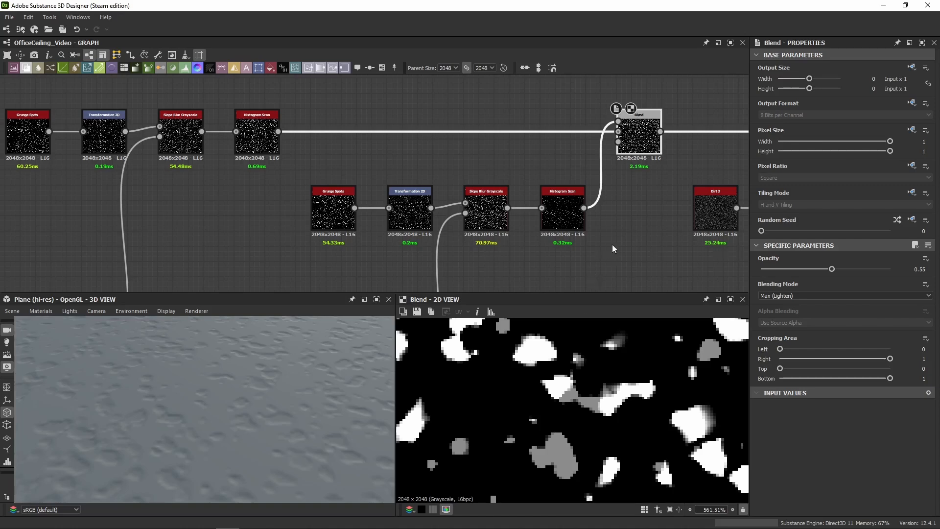
Inspect the Dirt 3 node's pattern and its scale and disorder settings
{"action": "scroll", "coordinate": [612, 244], "scroll_direction": "down", "scroll_amount": 3}
{"action": "middle_click_drag", "start_coordinate": [611, 244], "coordinate": [269, 172]}
{"action": "middle_click_drag", "start_coordinate": [85, 93], "coordinate": [165, 137]}
{"action": "scroll", "coordinate": [269, 118], "scroll_direction": "down", "scroll_amount": 2}
{"action": "left_click", "coordinate": [368, 196]}
{"action": "double_click", "coordinate": [368, 196]}
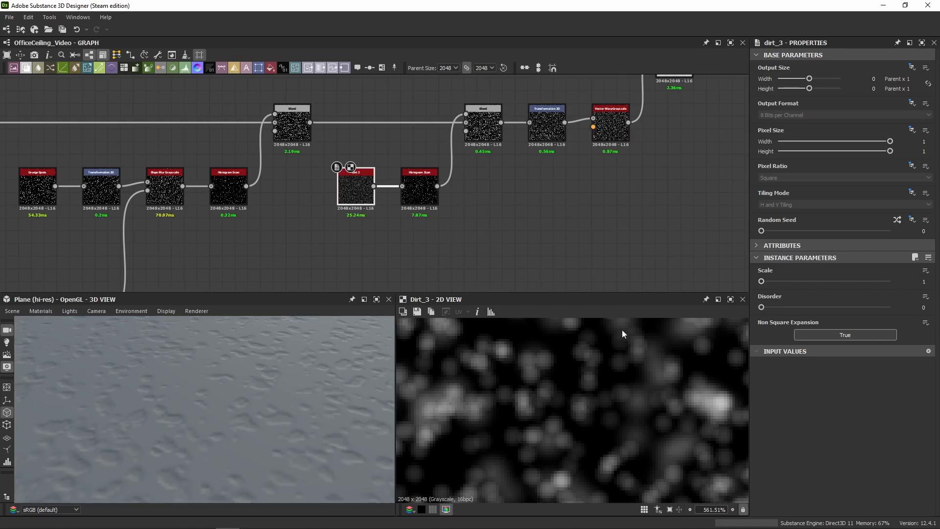
{"action": "scroll", "coordinate": [530, 386], "scroll_direction": "down", "scroll_amount": 6}
View the Histogram Scan after Dirt 3 up close and check its position and contrast
{"action": "double_click", "coordinate": [420, 189]}
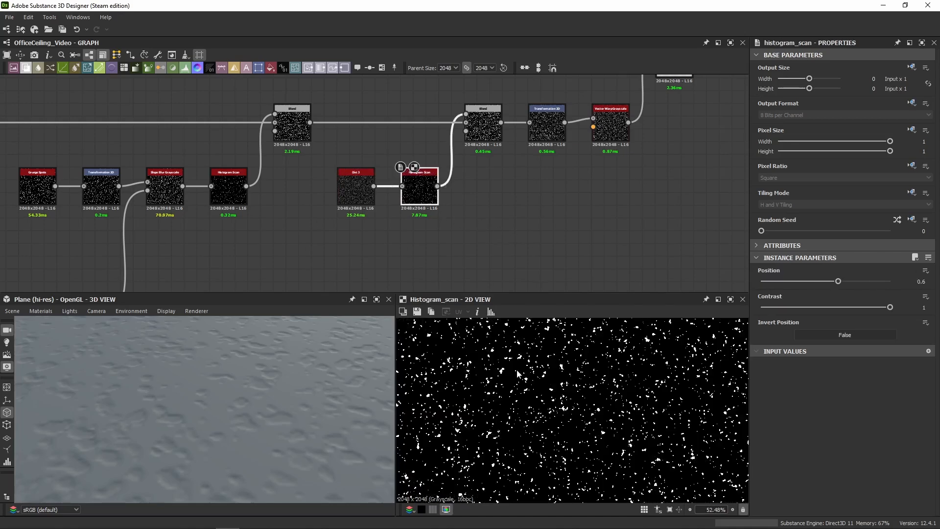
{"action": "scroll", "coordinate": [559, 391], "scroll_direction": "up", "scroll_amount": 8}
{"action": "scroll", "coordinate": [510, 378], "scroll_direction": "up", "scroll_amount": 4}
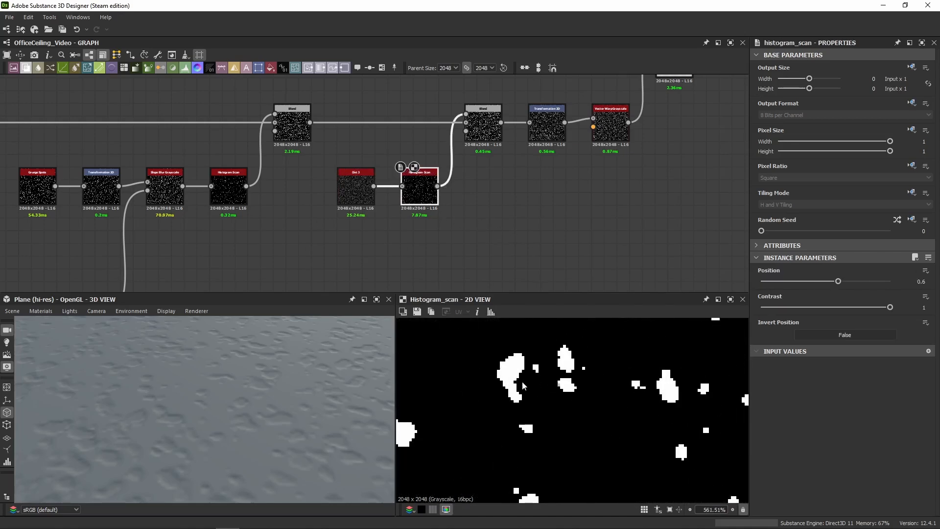
Check the settings of the Blend adding the dirt to the spots and view its output at different zoom levels
{"action": "middle_click_drag", "start_coordinate": [460, 236], "coordinate": [443, 266]}
{"action": "double_click", "coordinate": [465, 156]}
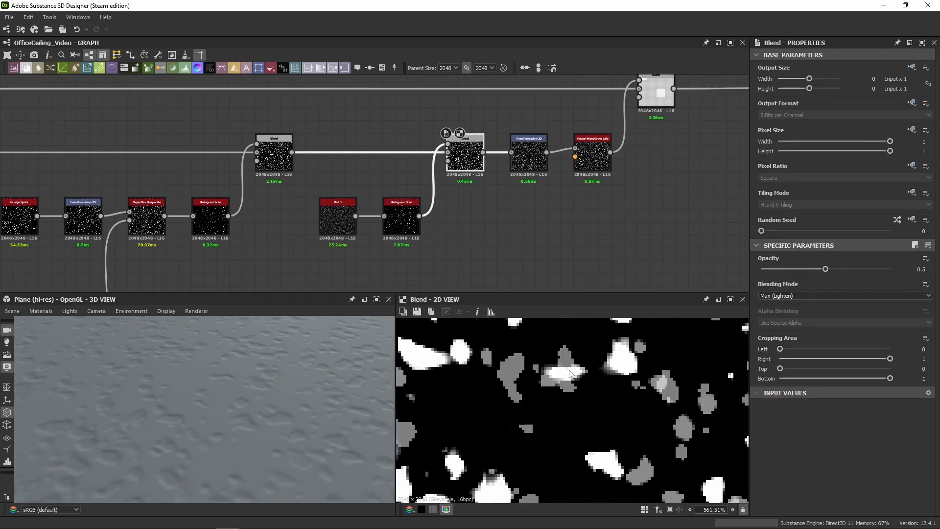
{"action": "scroll", "coordinate": [451, 374], "scroll_direction": "down", "scroll_amount": 7}
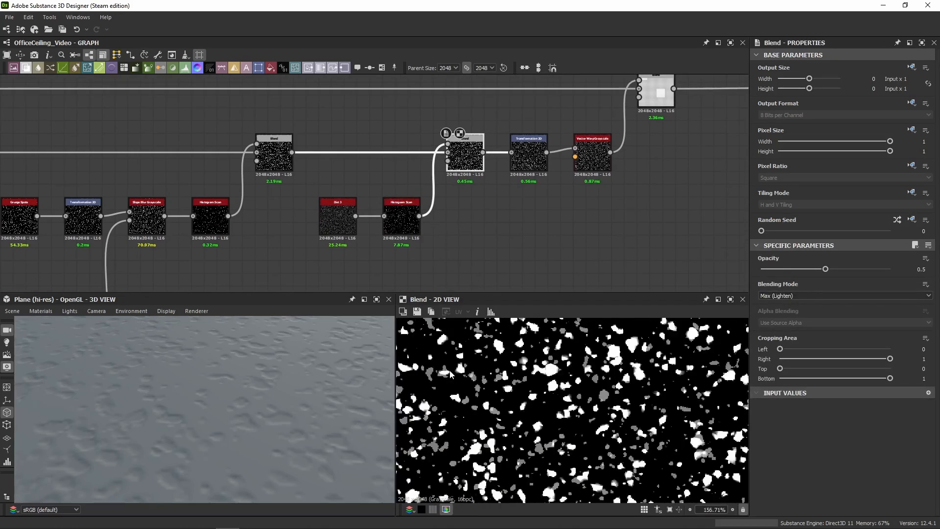
Check the matrix values of the Transformation 2D after the dirt Blend and the Vector Warp Grayscale's settings
{"action": "double_click", "coordinate": [529, 156]}
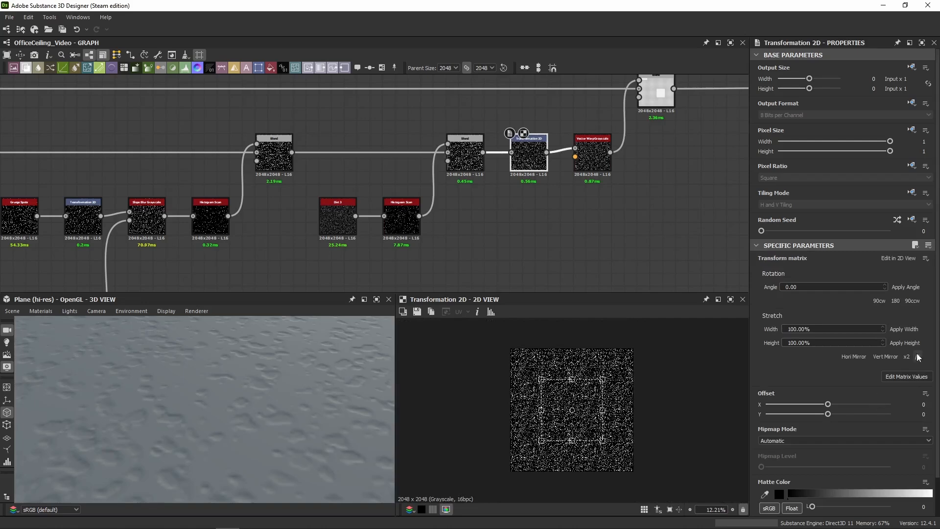
{"action": "left_click", "coordinate": [906, 376]}
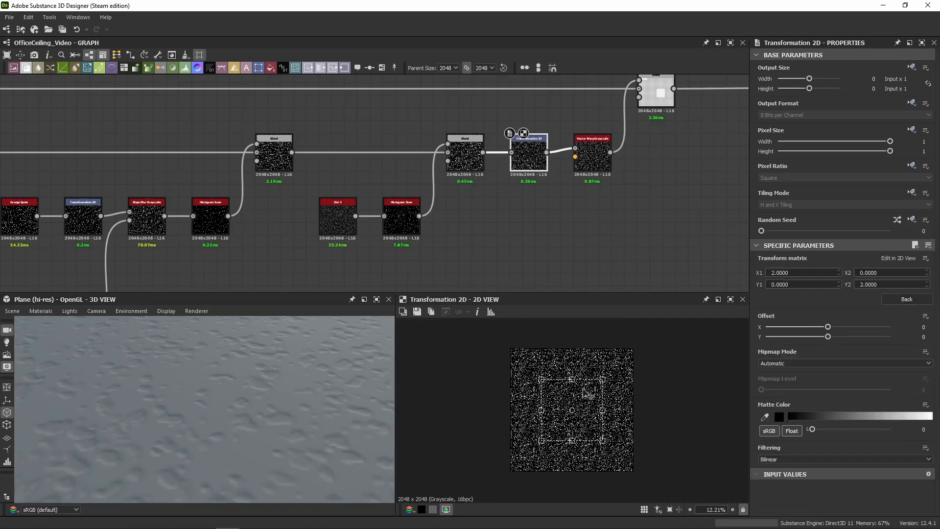
{"action": "scroll", "coordinate": [600, 204], "scroll_direction": "up", "scroll_amount": 3}
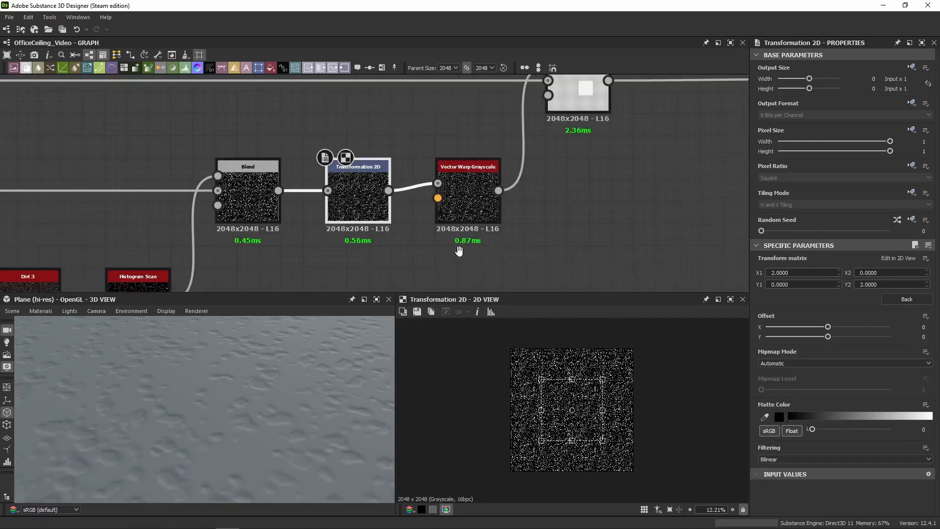
{"action": "double_click", "coordinate": [445, 215]}
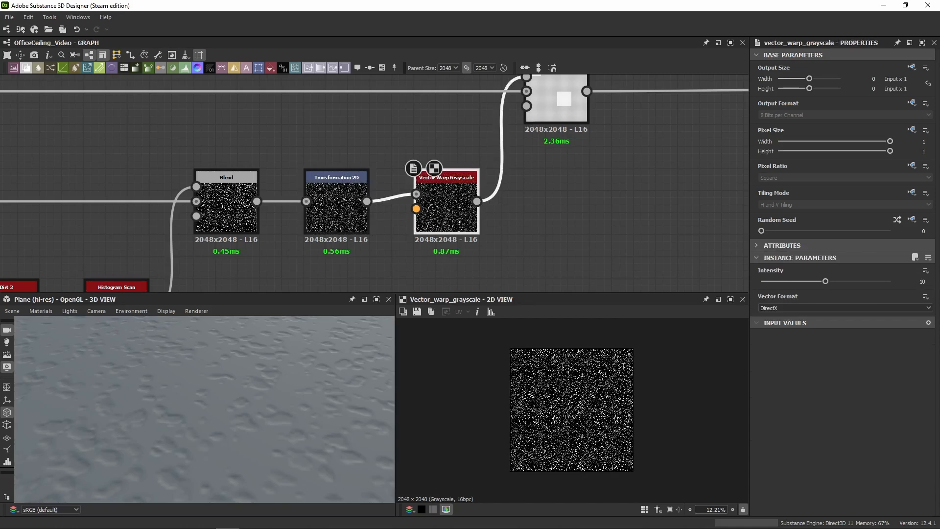
{"action": "scroll", "coordinate": [245, 255], "scroll_direction": "down", "scroll_amount": 3}
Inspect the Subtract Blend that applies the spots to the height, temporarily disabling it to compare the surface
{"action": "middle_click_drag", "start_coordinate": [250, 264], "coordinate": [436, 235]}
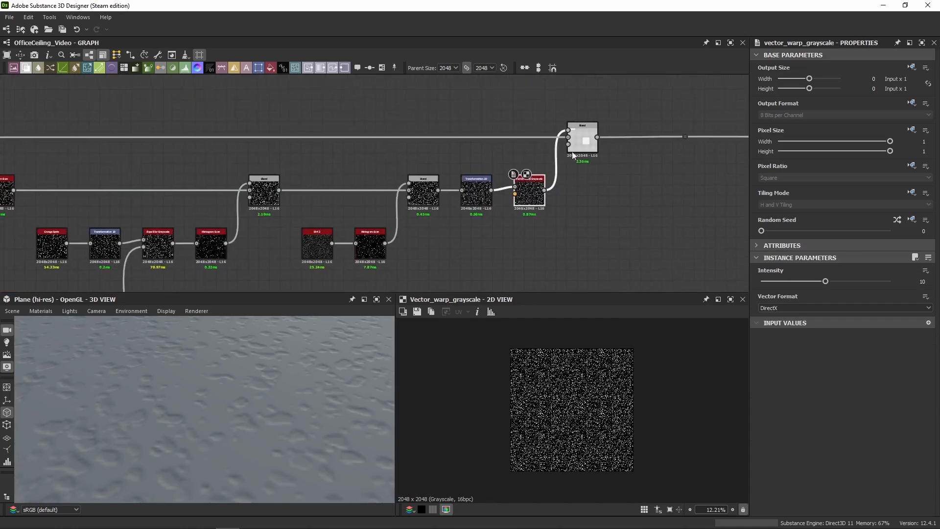
{"action": "scroll", "coordinate": [568, 198], "scroll_direction": "up", "scroll_amount": 3}
{"action": "middle_click_drag", "start_coordinate": [561, 192], "coordinate": [606, 190]}
{"action": "middle_click_drag", "start_coordinate": [625, 160], "coordinate": [498, 218]}
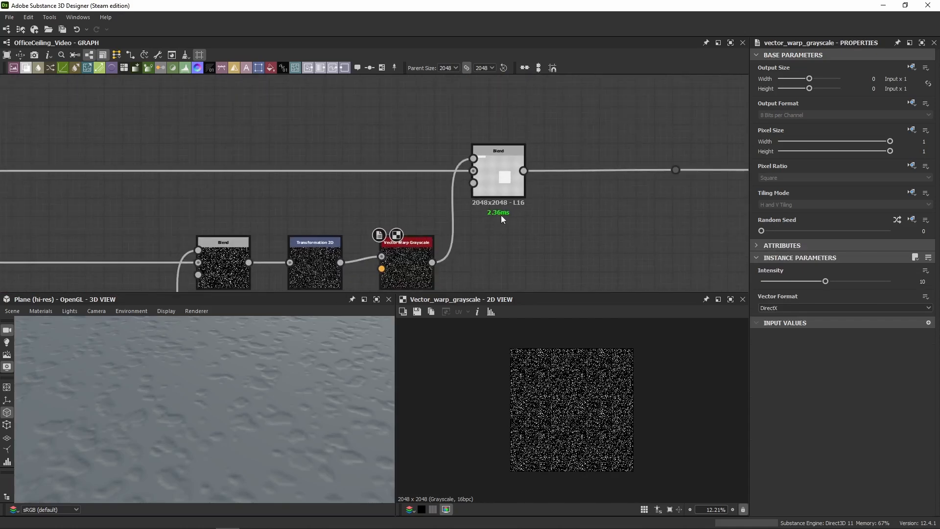
{"action": "double_click", "coordinate": [504, 185]}
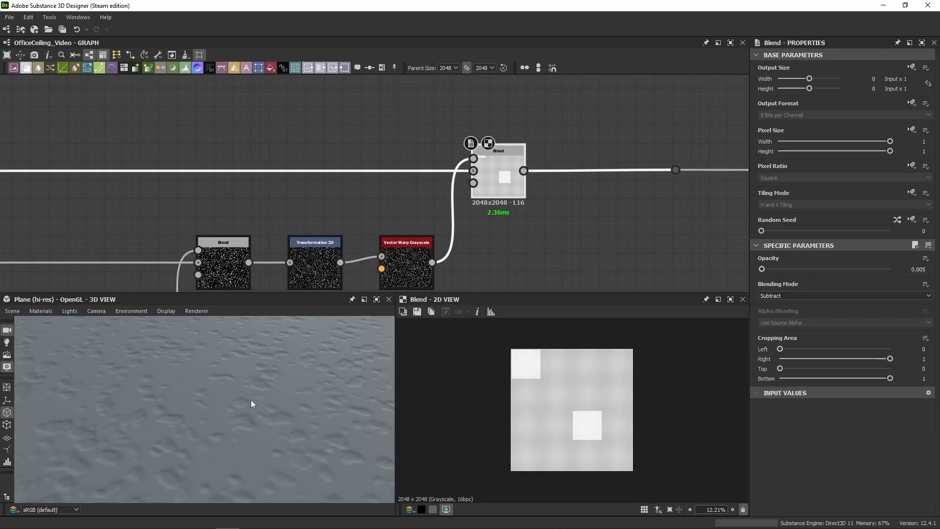
{"action": "key", "text": "shift+d"}
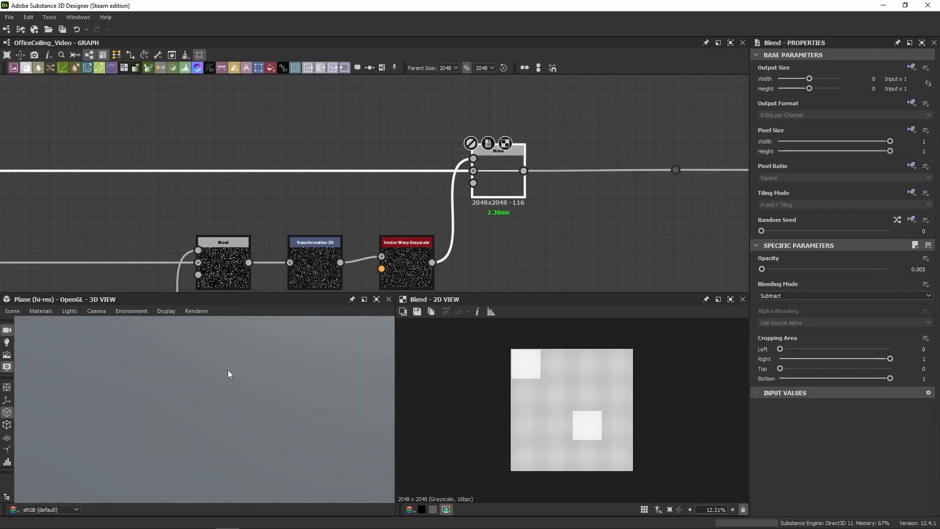
{"action": "key", "text": "shift+d"}
Examine the pitted surface and a raised tile edge in the 3D view
{"action": "scroll", "coordinate": [268, 394], "scroll_direction": "down", "scroll_amount": 3}
{"action": "scroll", "coordinate": [247, 394], "scroll_direction": "down", "scroll_amount": 4}
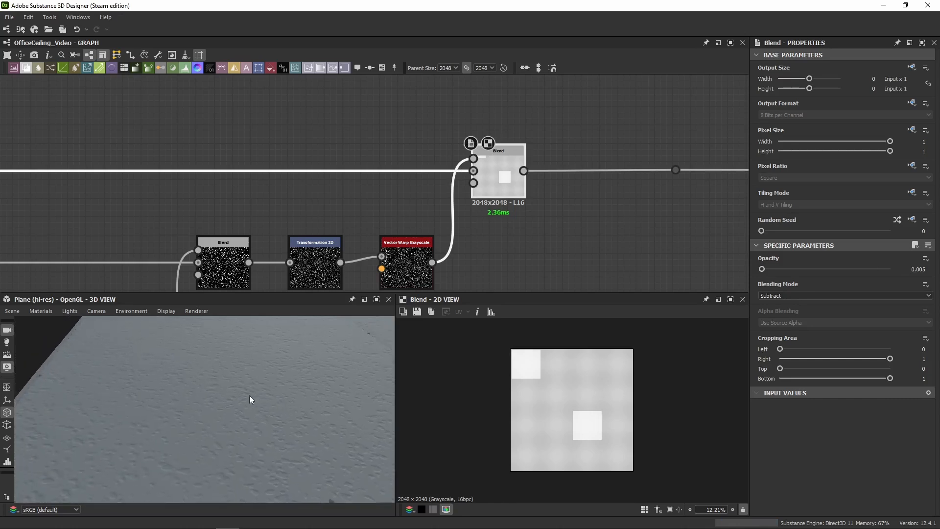
{"action": "middle_click_drag", "start_coordinate": [249, 395], "coordinate": [172, 388]}
{"action": "scroll", "coordinate": [257, 392], "scroll_direction": "up", "scroll_amount": 3}
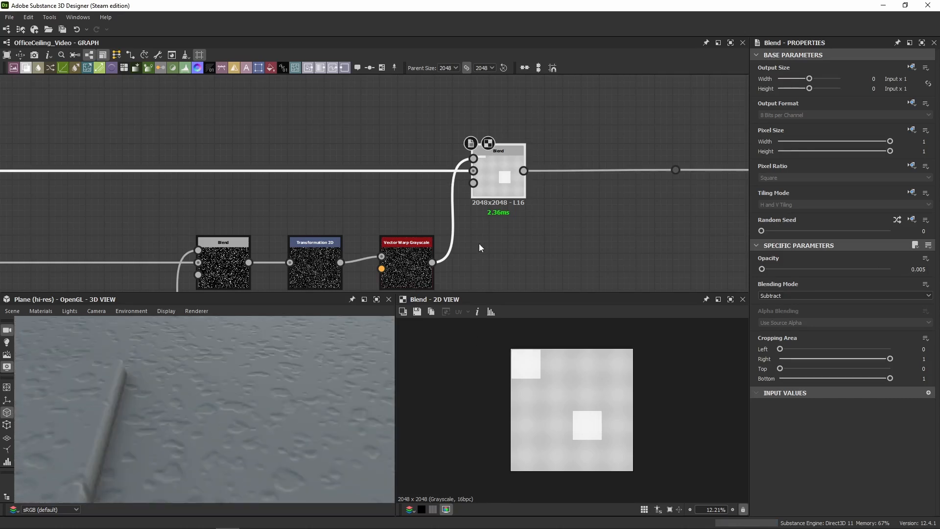
Paste the Tile Generator, Edge Detect, Flood Fill, Flood Fill to Random Color and Distance chain into empty space below the height graph
{"action": "scroll", "coordinate": [346, 224], "scroll_direction": "down", "scroll_amount": 5}
{"action": "scroll", "coordinate": [298, 181], "scroll_direction": "down", "scroll_amount": 4}
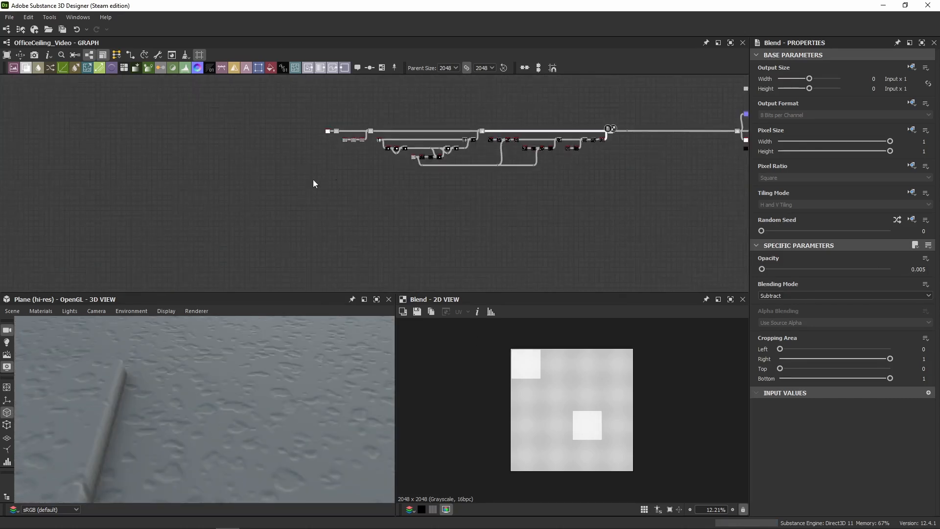
{"action": "scroll", "coordinate": [309, 177], "scroll_direction": "up", "scroll_amount": 6}
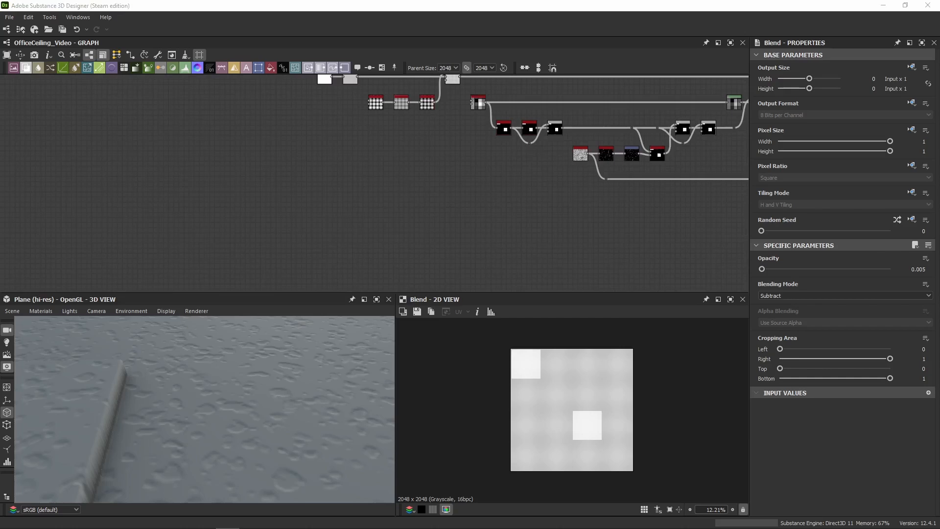
{"action": "left_click", "coordinate": [368, 257]}
{"action": "key", "text": "ctrl+v"}
{"action": "middle_click_drag", "start_coordinate": [425, 164], "coordinate": [433, 189]}
{"action": "scroll", "coordinate": [435, 199], "scroll_direction": "up", "scroll_amount": 3}
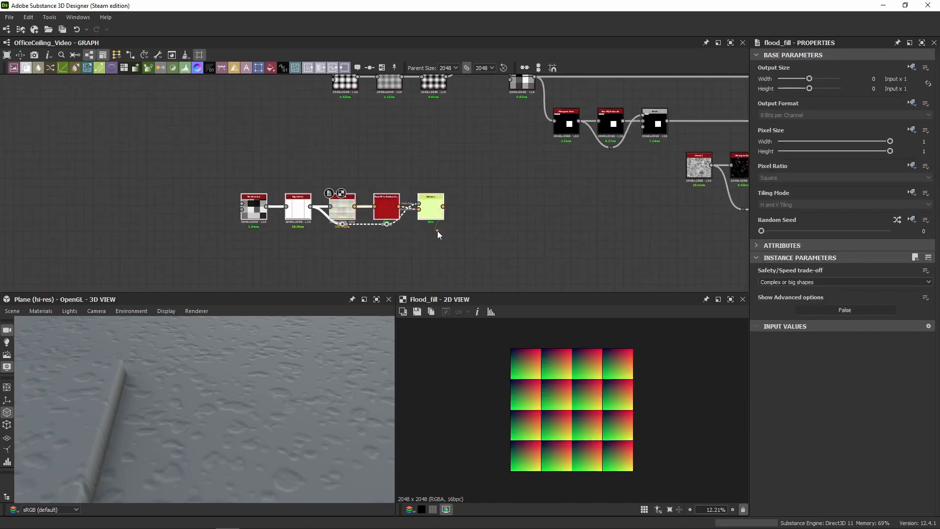
Move the pasted node chain farther below the existing height nodes and frame it in the graph
{"action": "left_click_drag", "start_coordinate": [255, 209], "coordinate": [248, 225]}
{"action": "middle_click_drag", "start_coordinate": [247, 121], "coordinate": [234, 147]}
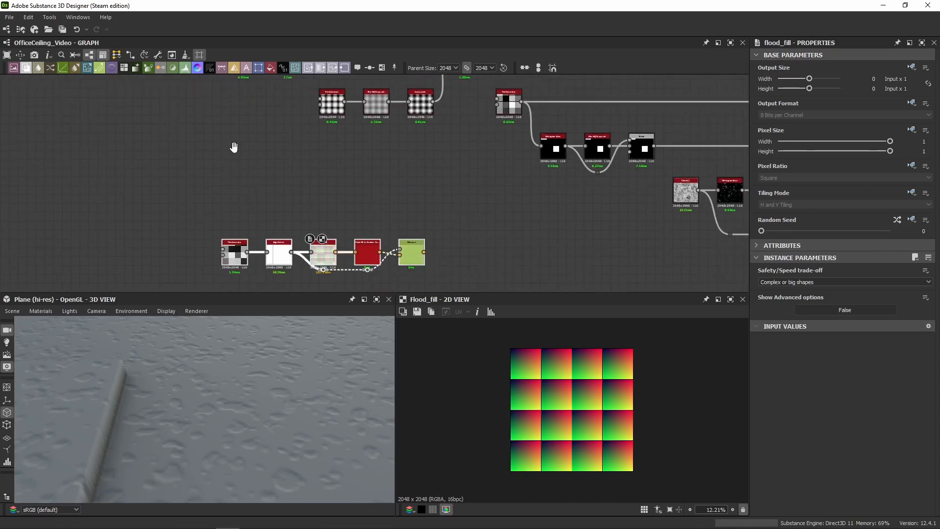
{"action": "left_click_drag", "start_coordinate": [411, 253], "coordinate": [411, 270]}
{"action": "middle_click_drag", "start_coordinate": [341, 200], "coordinate": [415, 199]}
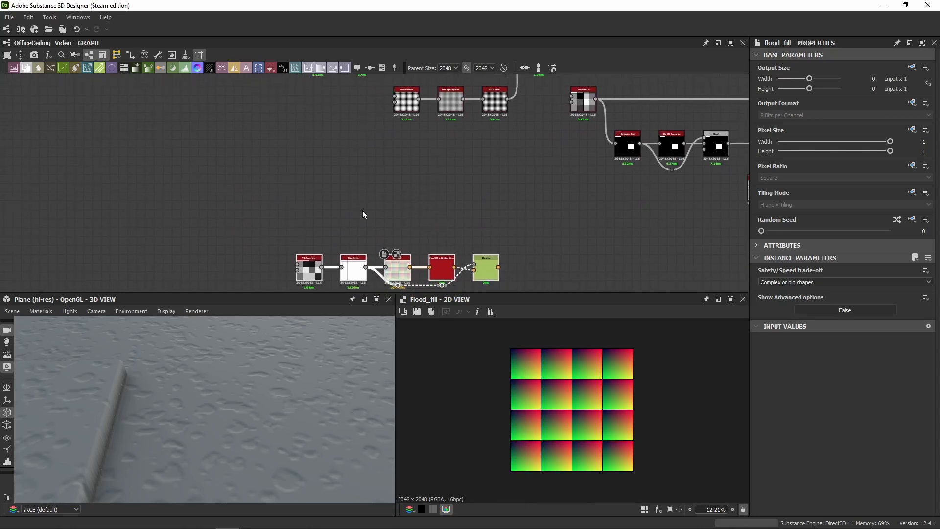
{"action": "left_click_drag", "start_coordinate": [303, 265], "coordinate": [311, 266]}
{"action": "middle_click_drag", "start_coordinate": [361, 202], "coordinate": [332, 139]}
{"action": "scroll", "coordinate": [351, 170], "scroll_direction": "up", "scroll_amount": 3}
{"action": "middle_click_drag", "start_coordinate": [353, 174], "coordinate": [346, 112]}
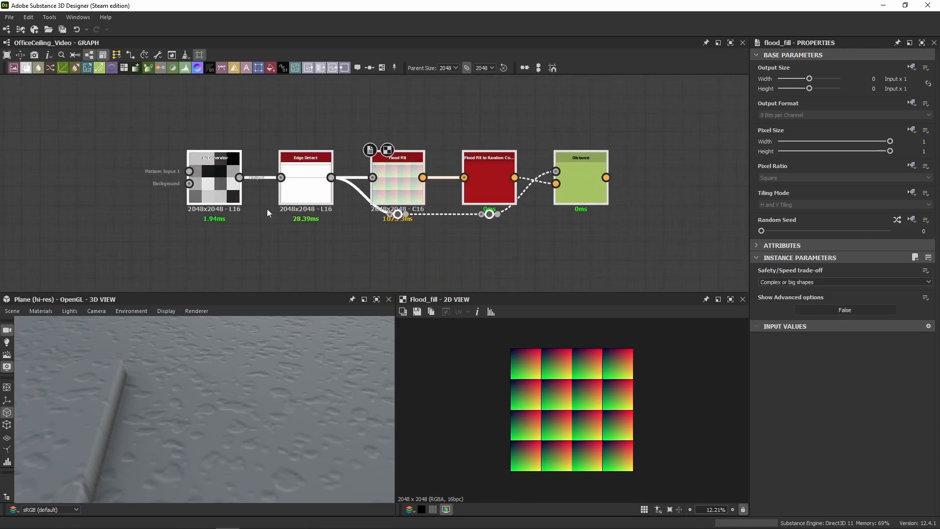
View the pasted Tile Generator's output and examine its amount and pattern settings
{"action": "left_click", "coordinate": [215, 191]}
{"action": "middle_click_drag", "start_coordinate": [266, 248], "coordinate": [332, 246]}
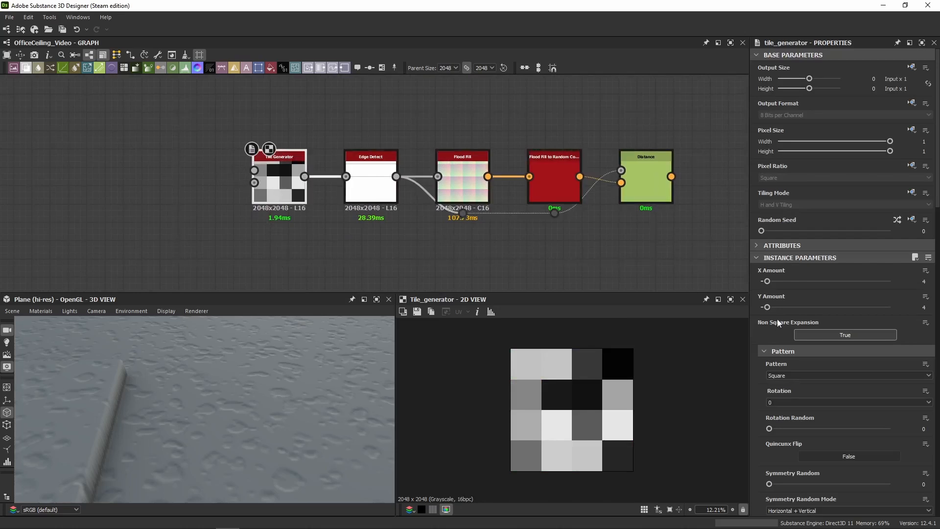
Examine the Tile Generator's size, position, rotation and color settings
{"action": "scroll", "coordinate": [757, 333], "scroll_direction": "down", "scroll_amount": 5}
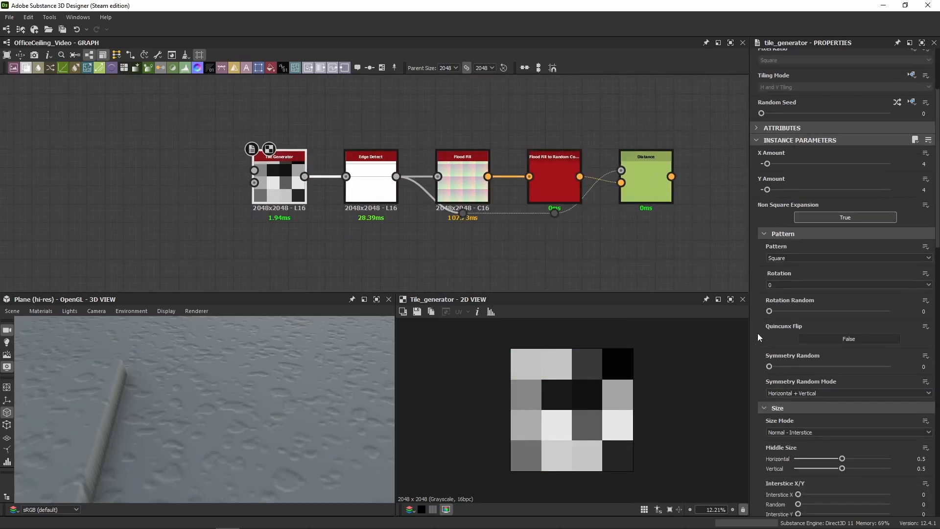
{"action": "scroll", "coordinate": [756, 333], "scroll_direction": "down", "scroll_amount": 3}
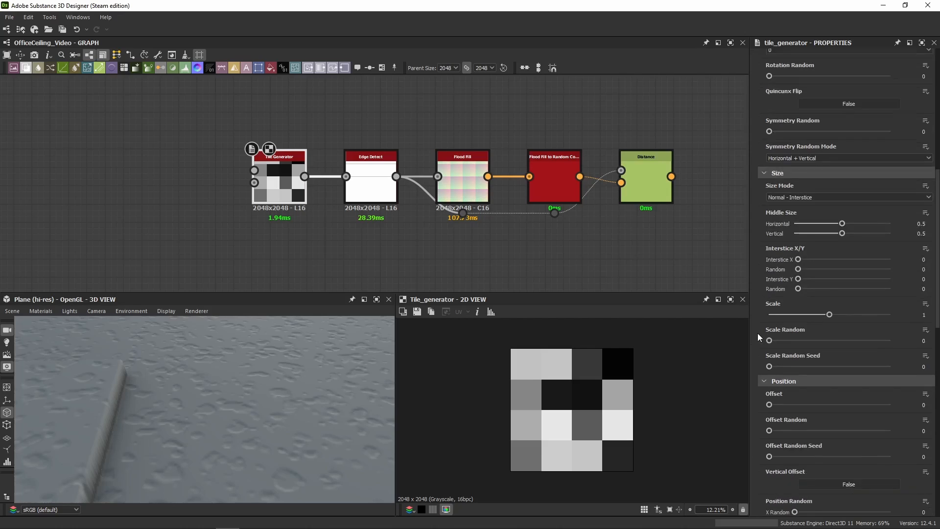
{"action": "scroll", "coordinate": [756, 333], "scroll_direction": "down", "scroll_amount": 4}
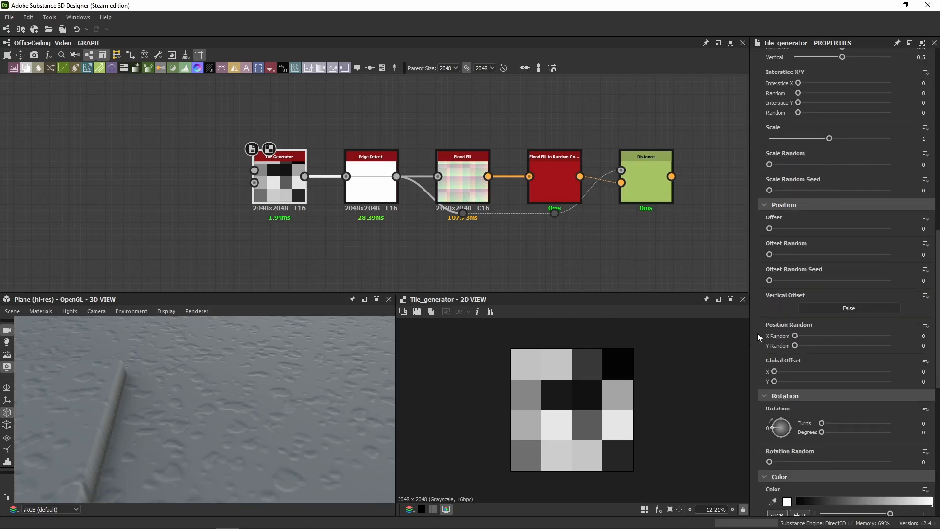
{"action": "scroll", "coordinate": [757, 333], "scroll_direction": "down", "scroll_amount": 2}
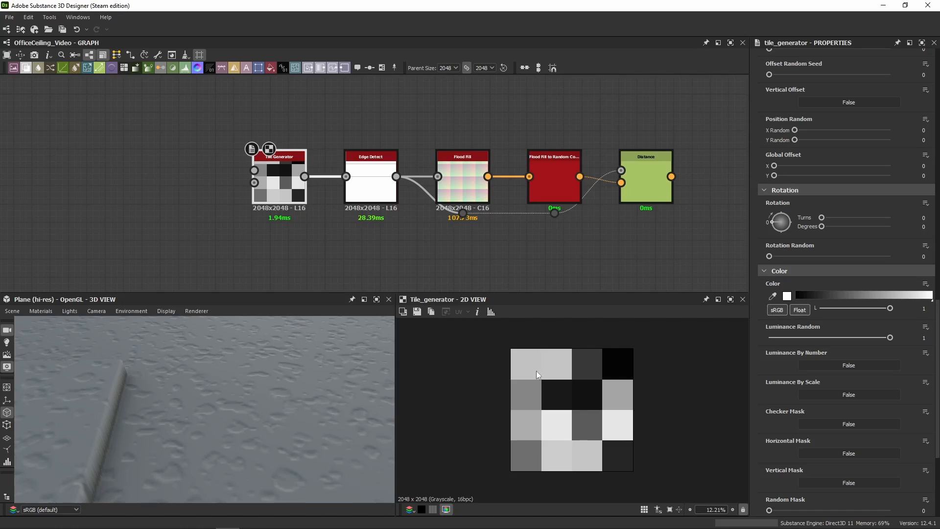
View the Edge Detect output and inspect the gaps between tiles in the Flood Fill output up close
{"action": "left_click", "coordinate": [371, 184]}
{"action": "key", "text": "f"}
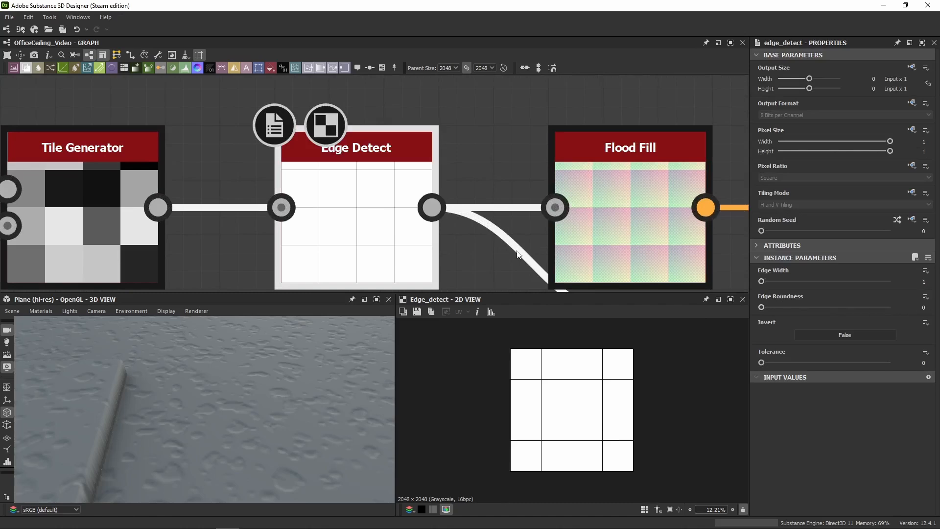
{"action": "middle_click_drag", "start_coordinate": [576, 239], "coordinate": [459, 191]}
{"action": "left_click", "coordinate": [460, 188]}
{"action": "scroll", "coordinate": [539, 377], "scroll_direction": "up", "scroll_amount": 3}
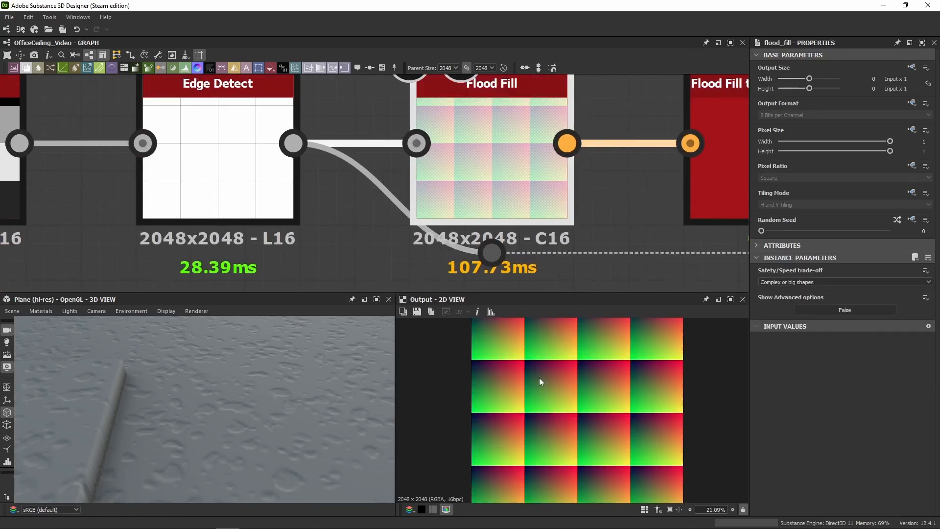
{"action": "scroll", "coordinate": [504, 365], "scroll_direction": "up", "scroll_amount": 12}
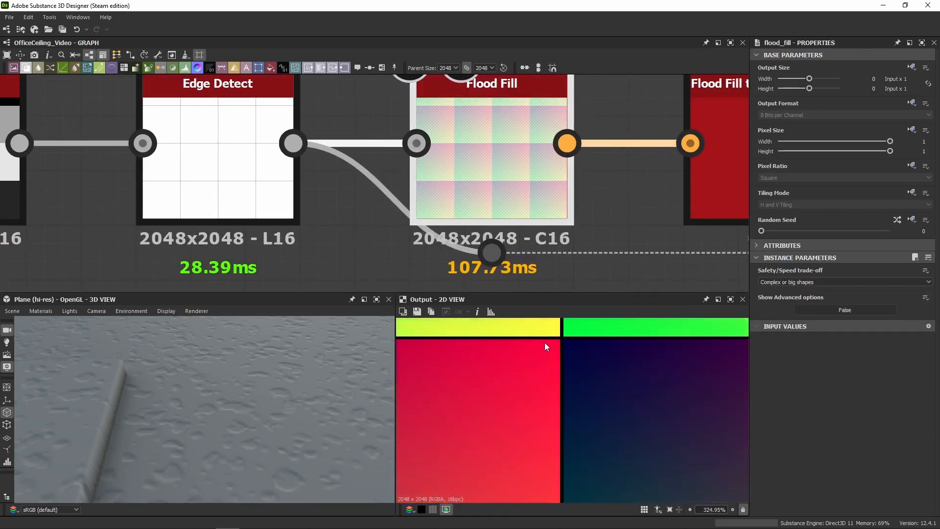
{"action": "scroll", "coordinate": [471, 373], "scroll_direction": "up", "scroll_amount": 5}
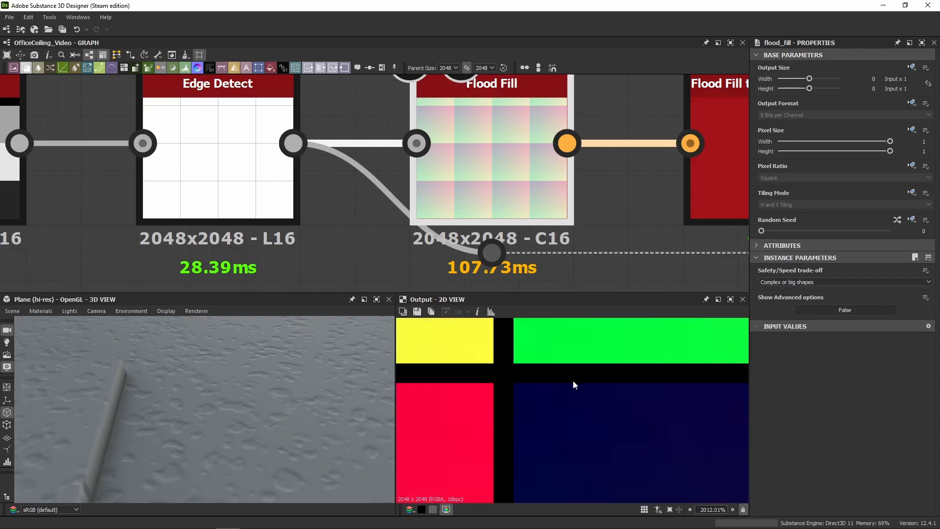
{"action": "scroll", "coordinate": [539, 404], "scroll_direction": "down", "scroll_amount": 9}
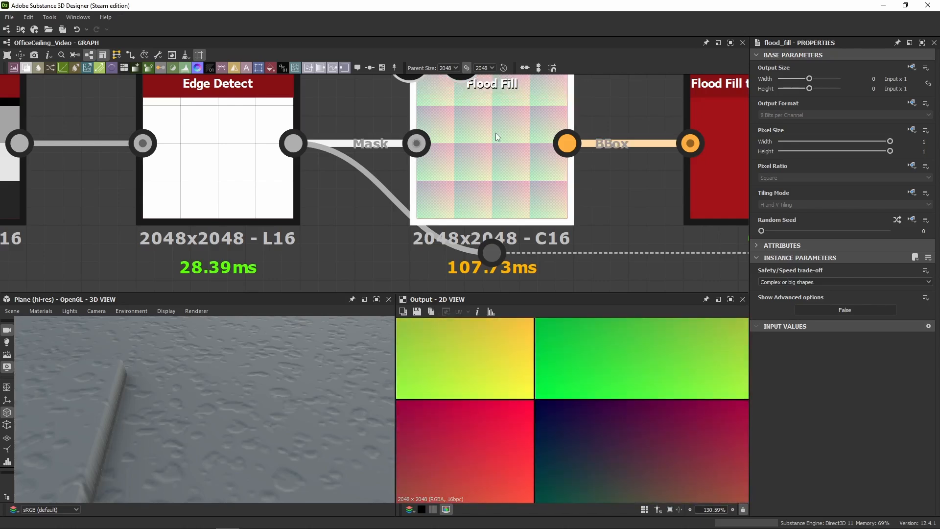
{"action": "scroll", "coordinate": [551, 421], "scroll_direction": "down", "scroll_amount": 5}
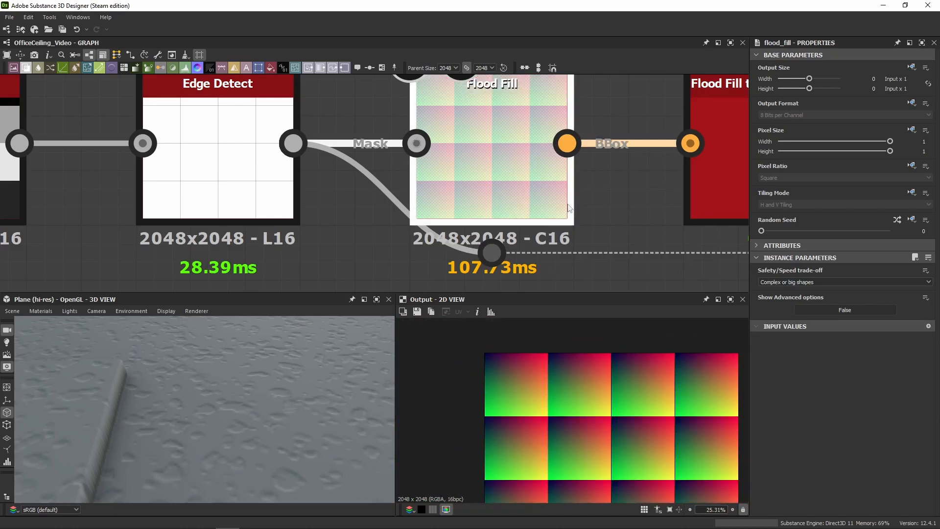
{"action": "middle_click_drag", "start_coordinate": [569, 208], "coordinate": [386, 194]}
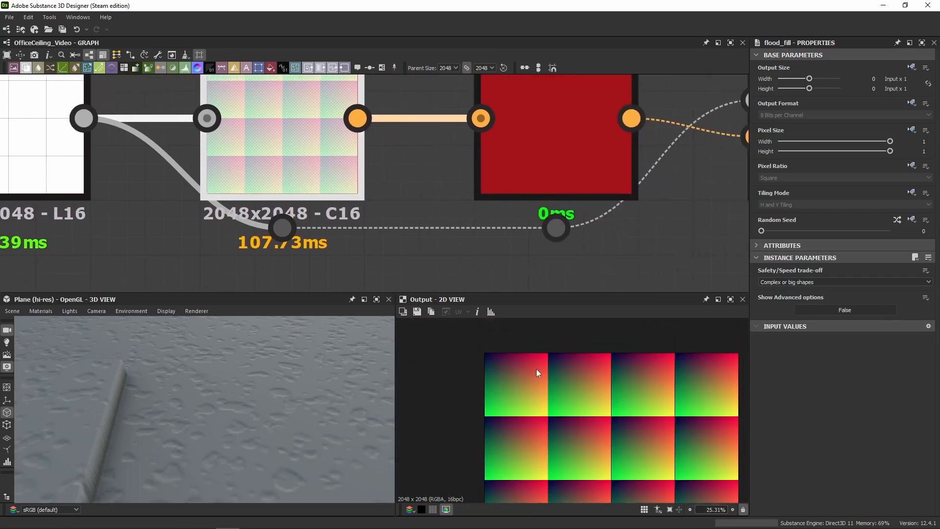
{"action": "scroll", "coordinate": [280, 156], "scroll_direction": "down", "scroll_amount": 2}
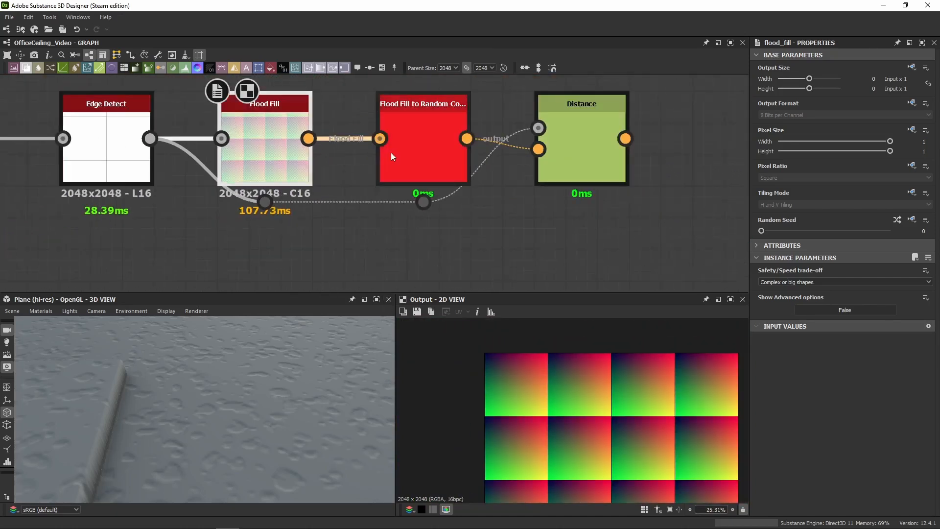
View the outputs of the Flood Fill to Random Color and Distance nodes
{"action": "double_click", "coordinate": [407, 156]}
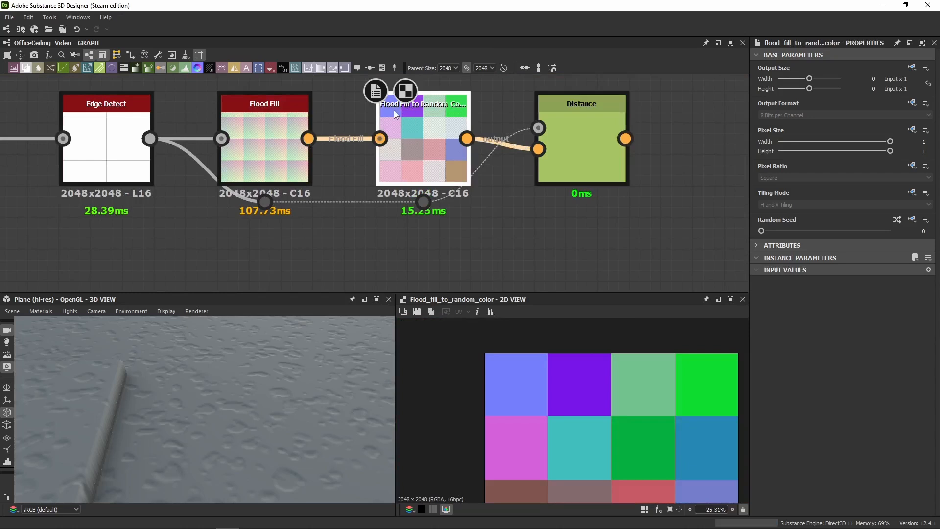
{"action": "key", "text": "f"}
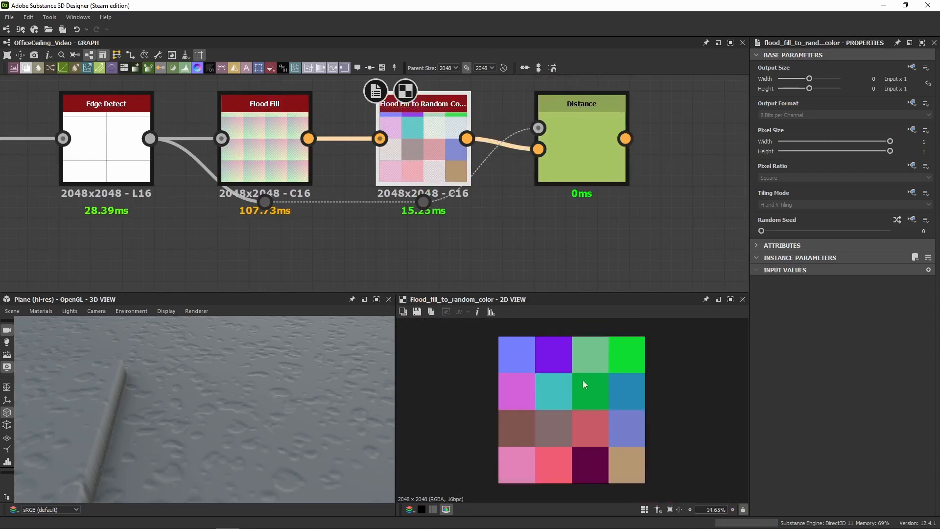
{"action": "middle_click_drag", "start_coordinate": [461, 156], "coordinate": [365, 172]}
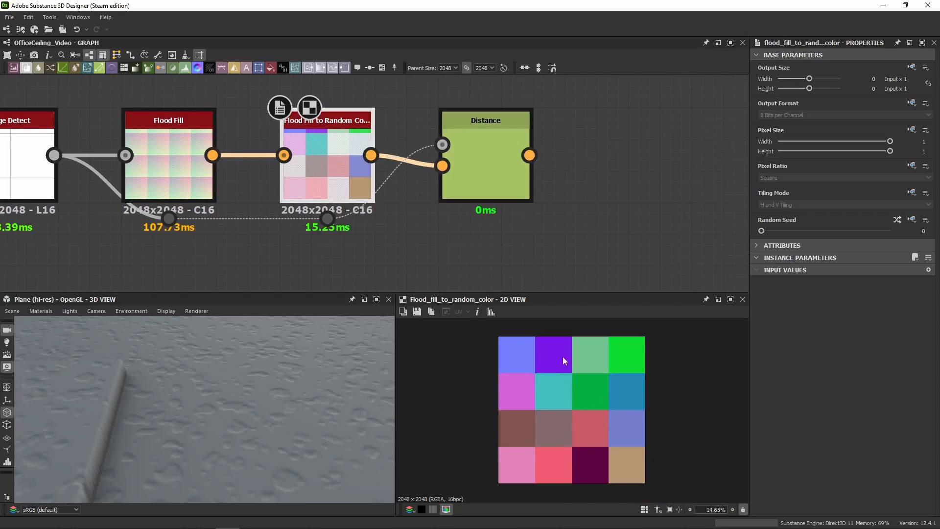
{"action": "double_click", "coordinate": [471, 166]}
{"action": "middle_click_drag", "start_coordinate": [446, 233], "coordinate": [480, 228]}
{"action": "scroll", "coordinate": [500, 350], "scroll_direction": "up", "scroll_amount": 10}
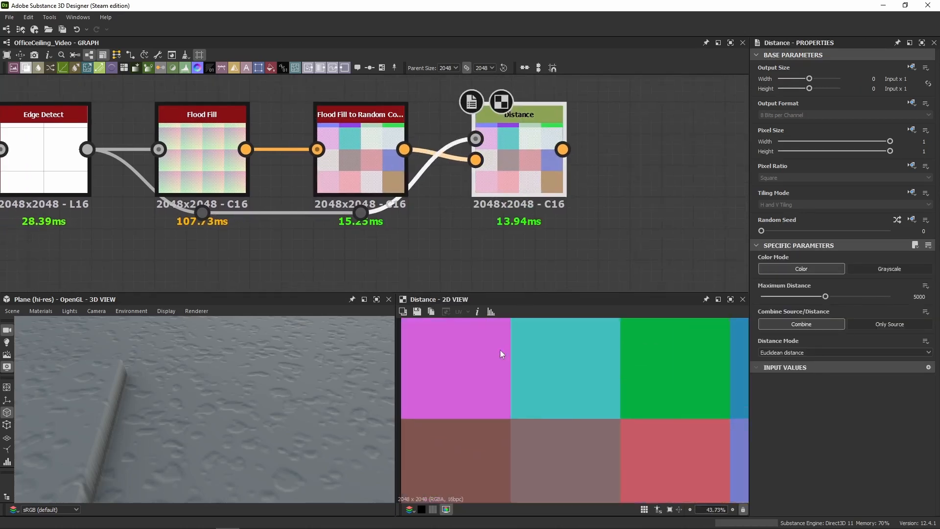
Compare the tile seams in the random color and Distance outputs, and open the Distance node's Maximum Distance value
{"action": "double_click", "coordinate": [368, 183]}
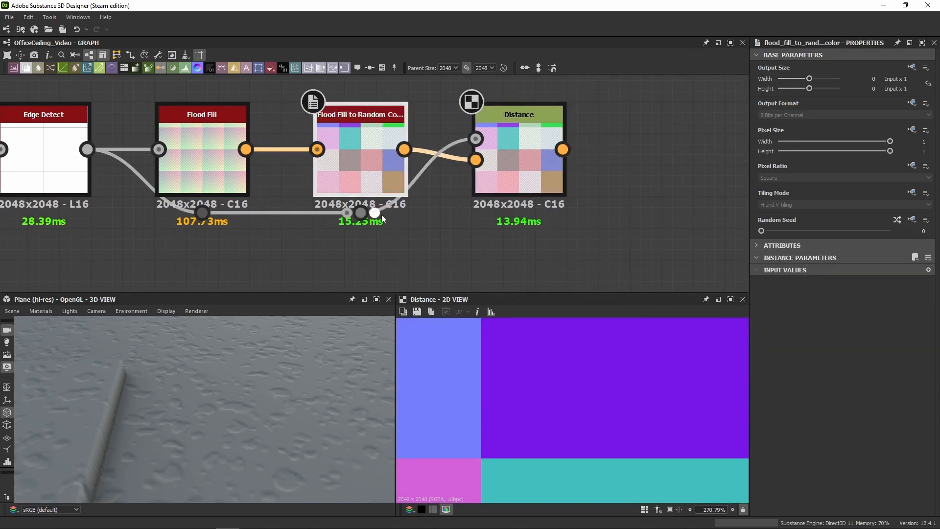
{"action": "scroll", "coordinate": [474, 469], "scroll_direction": "up", "scroll_amount": 7}
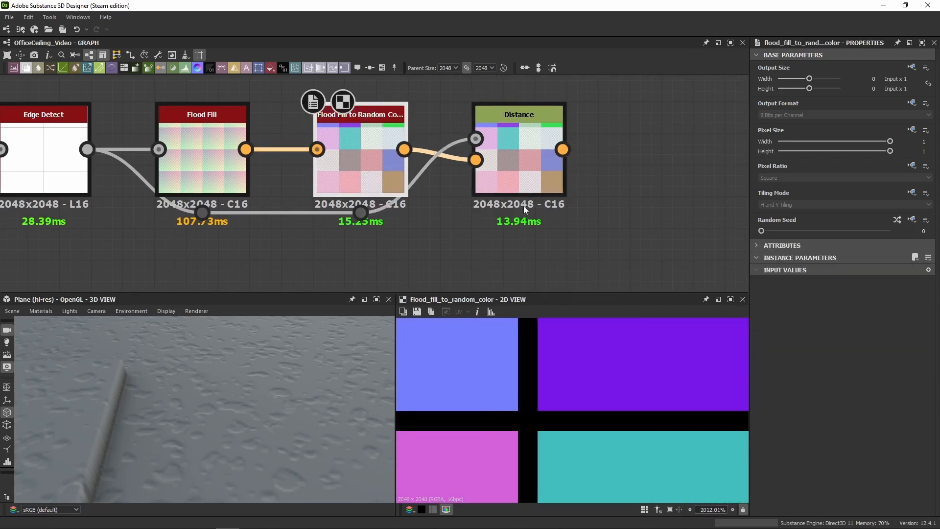
{"action": "double_click", "coordinate": [523, 175]}
{"action": "middle_click_drag", "start_coordinate": [164, 246], "coordinate": [264, 270]}
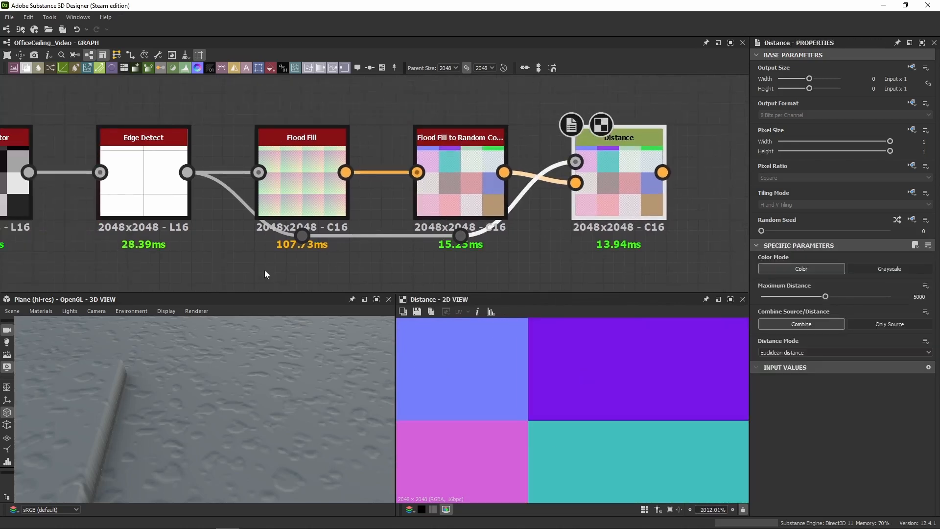
{"action": "double_click", "coordinate": [155, 166]}
{"action": "double_click", "coordinate": [599, 180]}
{"action": "double_click", "coordinate": [919, 298]}
{"action": "scroll", "coordinate": [552, 276], "scroll_direction": "down", "scroll_amount": 6}
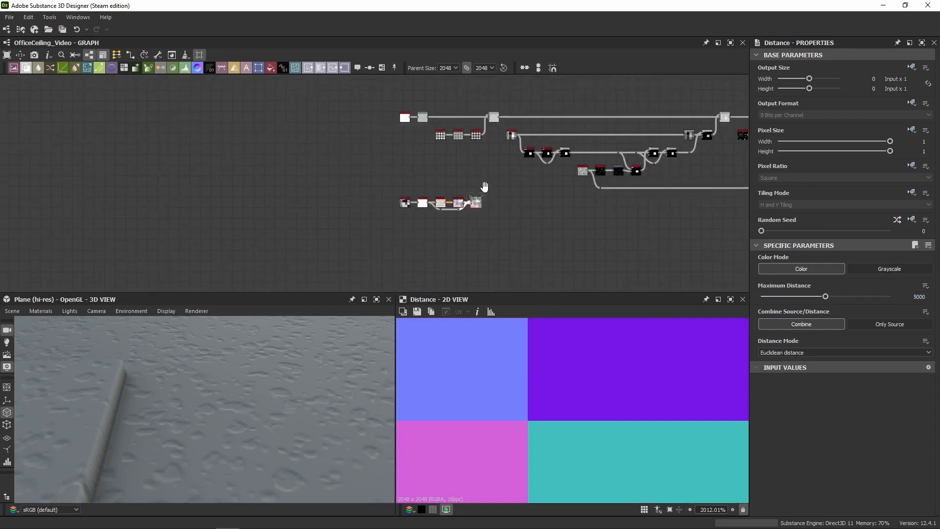
{"action": "middle_click_drag", "start_coordinate": [484, 187], "coordinate": [462, 184]}
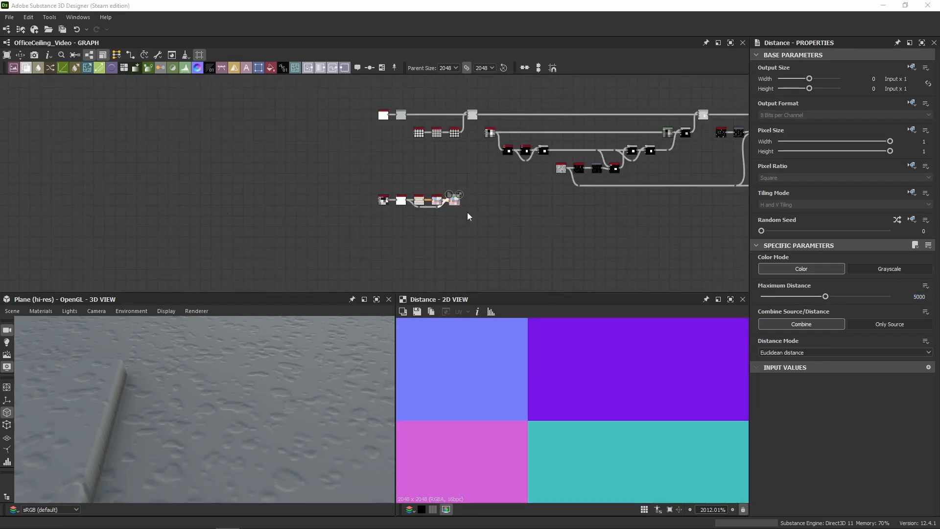
{"action": "scroll", "coordinate": [484, 201], "scroll_direction": "up", "scroll_amount": 5}
{"action": "left_click", "coordinate": [393, 195]}
{"action": "scroll", "coordinate": [651, 192], "scroll_direction": "down", "scroll_amount": 3}
{"action": "middle_click_drag", "start_coordinate": [651, 193], "coordinate": [201, 188]}
{"action": "middle_click_drag", "start_coordinate": [558, 200], "coordinate": [399, 228]}
{"action": "scroll", "coordinate": [400, 227], "scroll_direction": "up", "scroll_amount": 3}
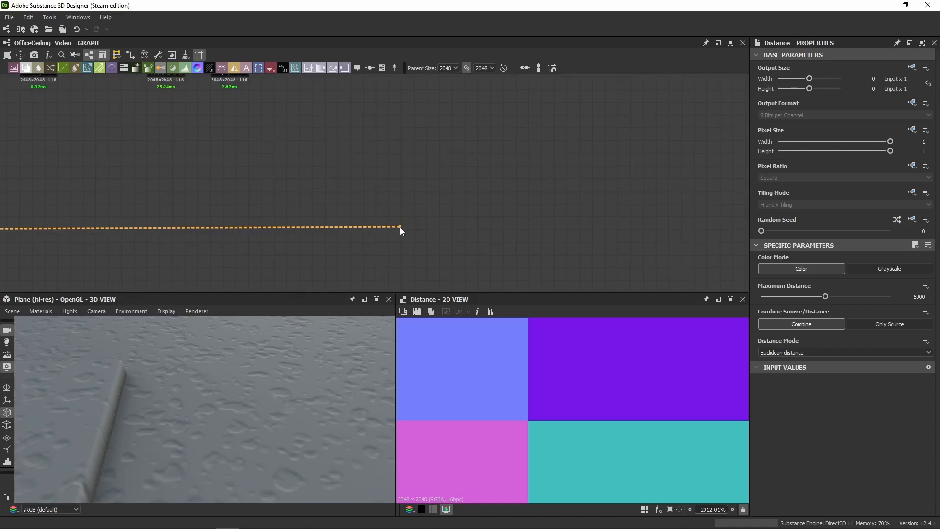
{"action": "left_click", "coordinate": [372, 236]}
{"action": "left_click", "coordinate": [336, 181]}
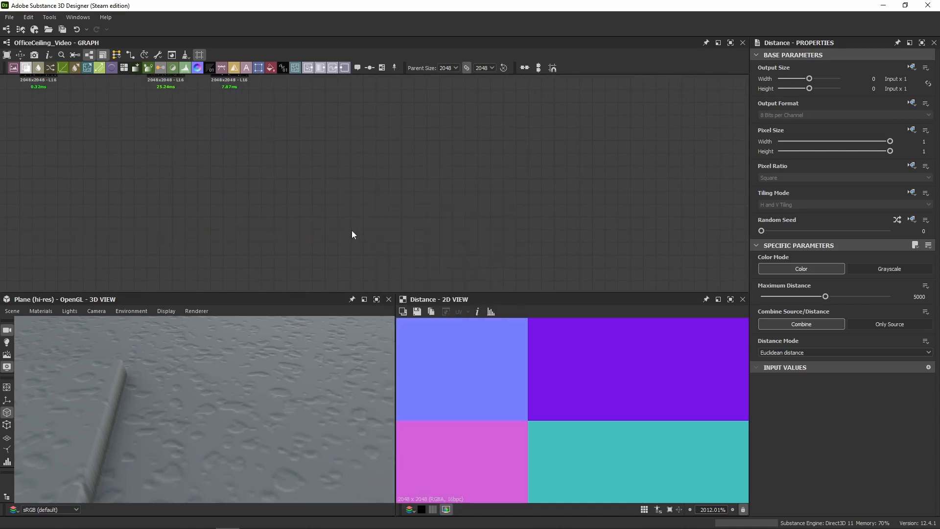
Route the Distance output through a dot node below the pit nodes into the vector input of the final Vector Warp Grayscale
{"action": "scroll", "coordinate": [351, 230], "scroll_direction": "down", "scroll_amount": 5}
{"action": "middle_click_drag", "start_coordinate": [147, 195], "coordinate": [466, 190]}
{"action": "scroll", "coordinate": [466, 190], "scroll_direction": "down", "scroll_amount": 1}
{"action": "left_click", "coordinate": [194, 223]}
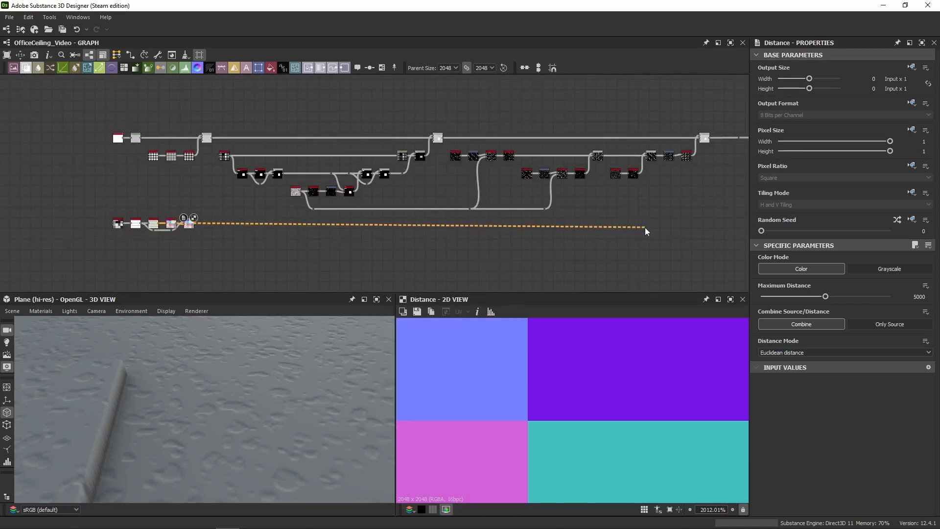
{"action": "left_click", "coordinate": [670, 224], "text": "alt"}
{"action": "scroll", "coordinate": [682, 208], "scroll_direction": "up", "scroll_amount": 4}
{"action": "middle_click_drag", "start_coordinate": [671, 205], "coordinate": [505, 231]}
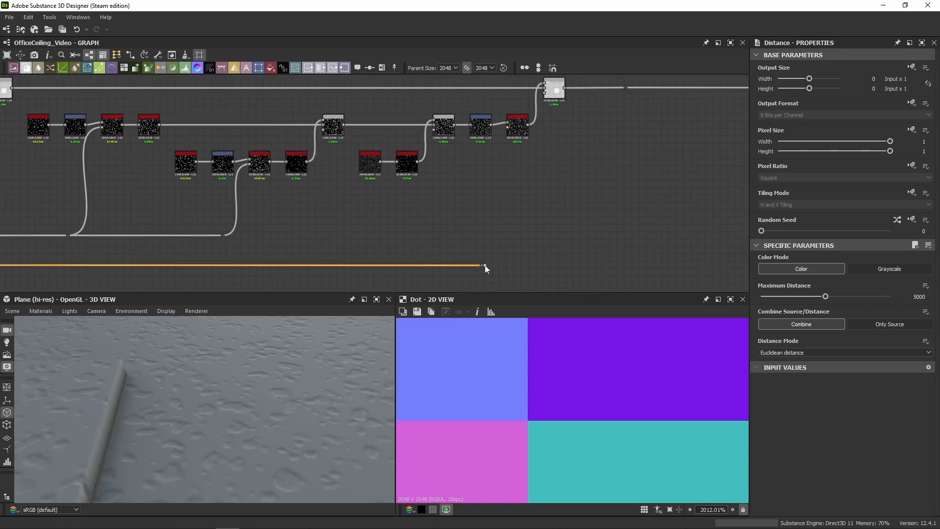
{"action": "left_click_drag", "start_coordinate": [485, 268], "coordinate": [507, 127]}
Examine the Vector Warp Grayscale's pit mask at different zoom levels for breaks along the tile seams
{"action": "double_click", "coordinate": [517, 127]}
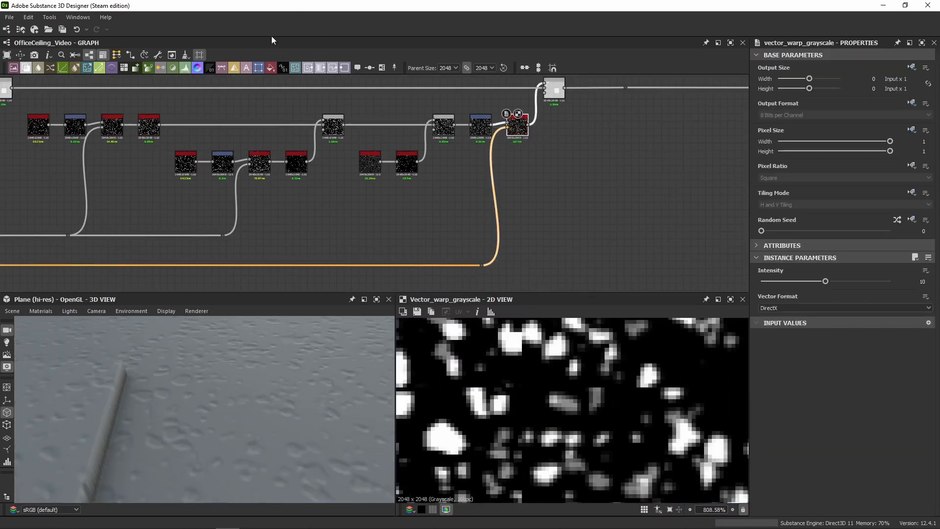
{"action": "middle_click_drag", "start_coordinate": [550, 110], "coordinate": [483, 191]}
{"action": "scroll", "coordinate": [483, 191], "scroll_direction": "up", "scroll_amount": 4}
{"action": "scroll", "coordinate": [565, 366], "scroll_direction": "down", "scroll_amount": 5}
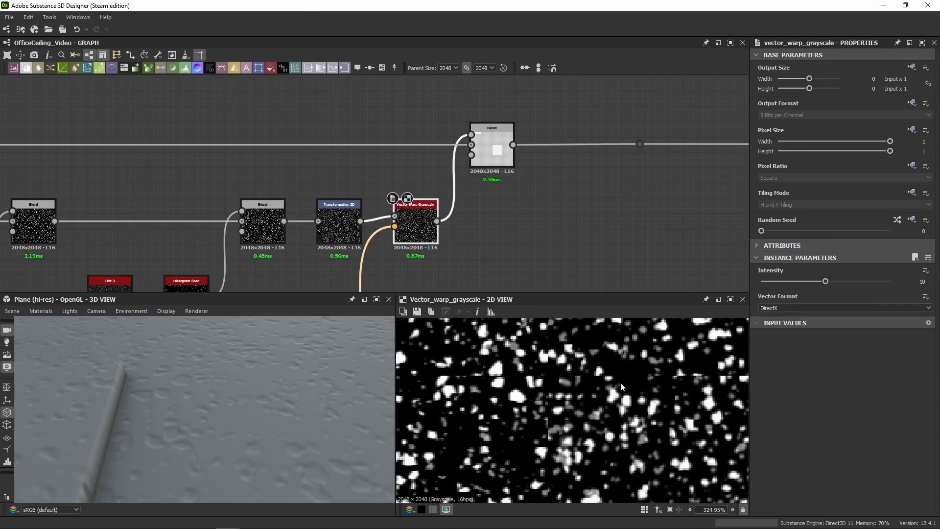
{"action": "scroll", "coordinate": [621, 387], "scroll_direction": "down", "scroll_amount": 2}
{"action": "scroll", "coordinate": [620, 387], "scroll_direction": "up", "scroll_amount": 4}
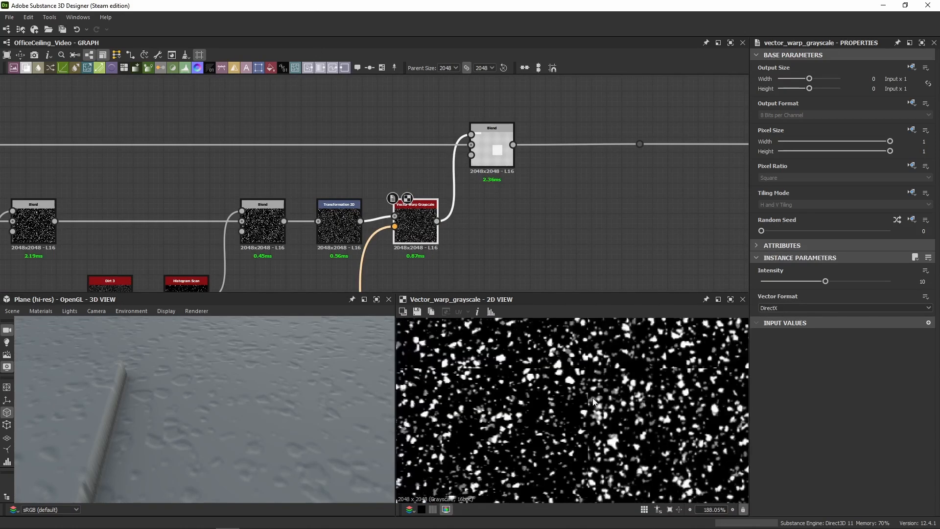
{"action": "left_click", "coordinate": [342, 236]}
{"action": "left_click", "coordinate": [402, 232]}
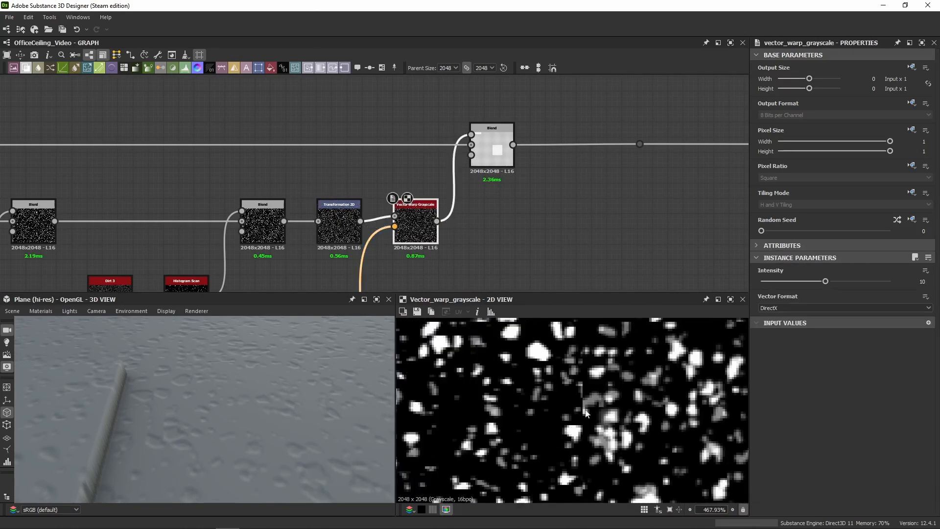
{"action": "middle_click_drag", "start_coordinate": [145, 224], "coordinate": [677, 138]}
{"action": "scroll", "coordinate": [175, 202], "scroll_direction": "down", "scroll_amount": 4}
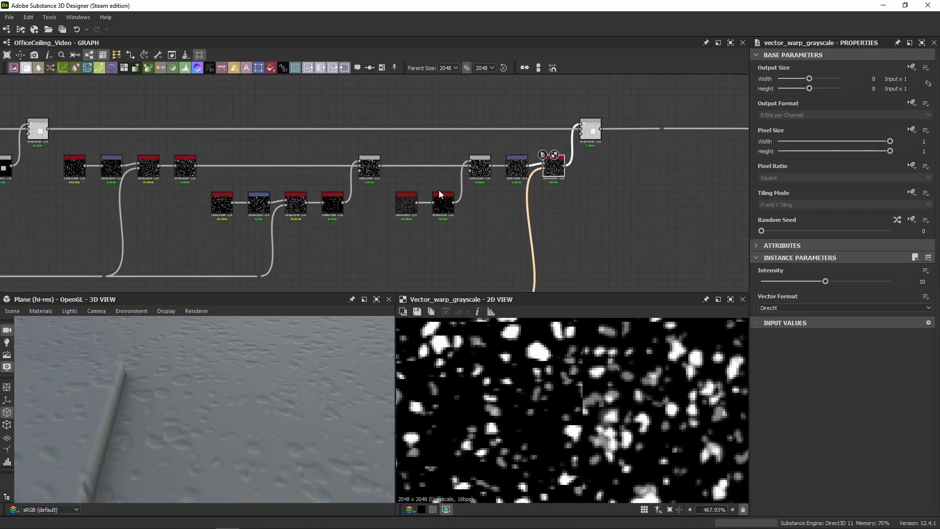
{"action": "scroll", "coordinate": [590, 165], "scroll_direction": "up", "scroll_amount": 4}
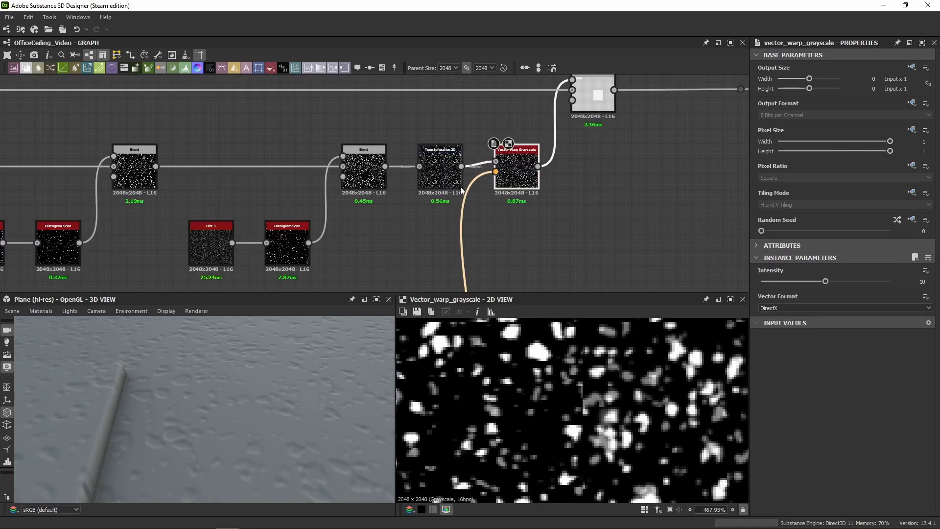
{"action": "scroll", "coordinate": [589, 100], "scroll_direction": "up", "scroll_amount": 1}
Compare the tile edges in the Subtract Blend's height output with the color boundaries in the Distance output
{"action": "double_click", "coordinate": [588, 100]}
{"action": "middle_click_drag", "start_coordinate": [623, 365], "coordinate": [559, 474]}
{"action": "middle_click_drag", "start_coordinate": [537, 327], "coordinate": [528, 395]}
{"action": "scroll", "coordinate": [510, 377], "scroll_direction": "up", "scroll_amount": 5}
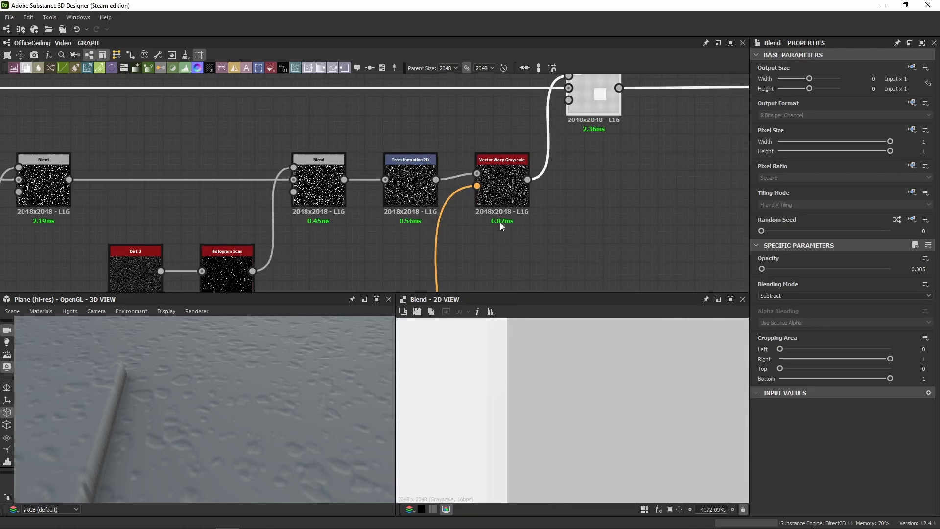
{"action": "double_click", "coordinate": [501, 188]}
{"action": "scroll", "coordinate": [592, 464], "scroll_direction": "down", "scroll_amount": 10}
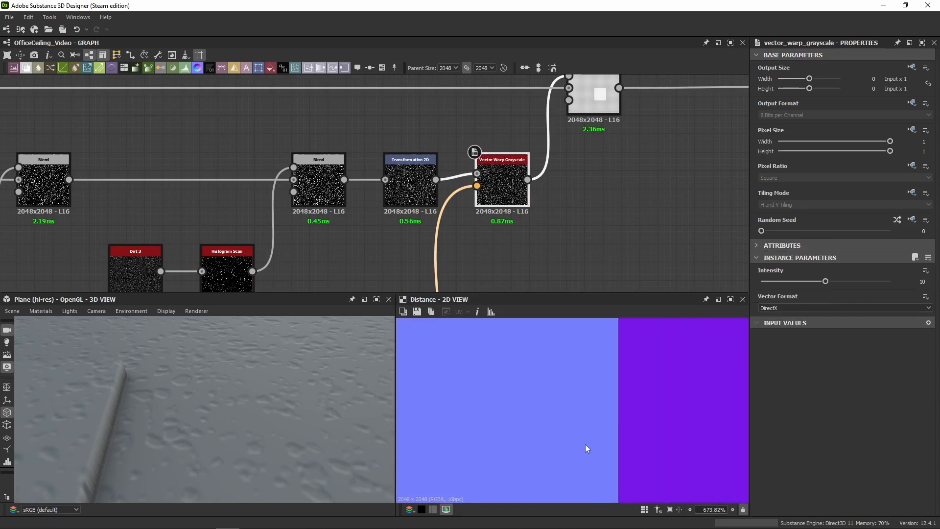
{"action": "scroll", "coordinate": [607, 428], "scroll_direction": "down", "scroll_amount": 1}
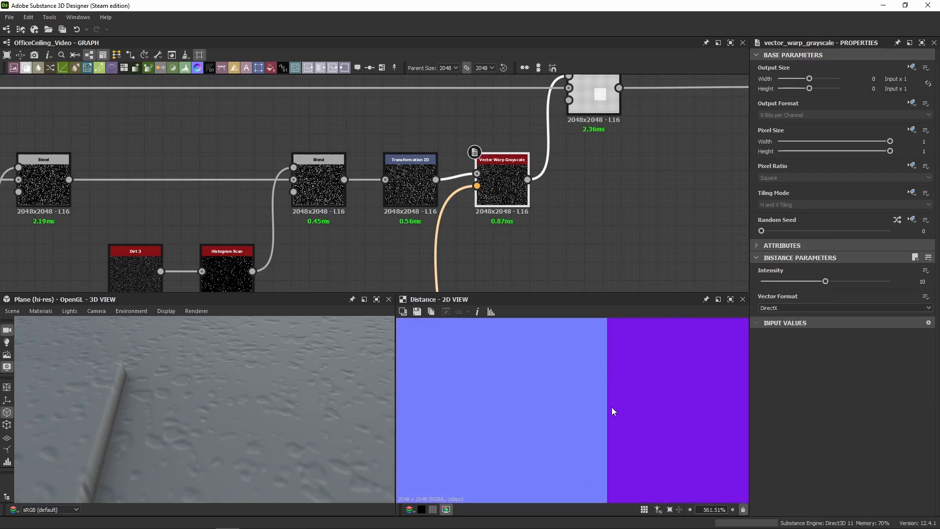
{"action": "double_click", "coordinate": [585, 99]}
{"action": "scroll", "coordinate": [465, 375], "scroll_direction": "down", "scroll_amount": 10}
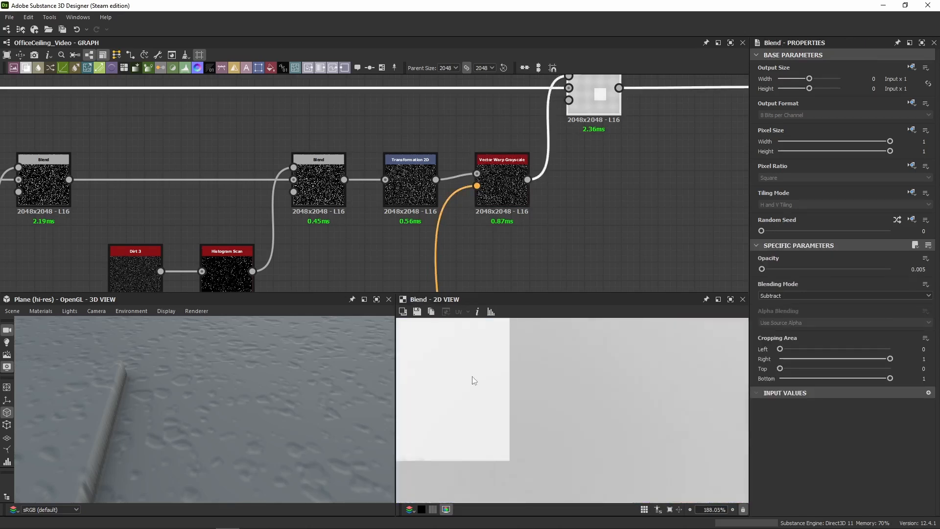
Examine the small pits between the larger ones in the ceiling tile reference photo
{"action": "scroll", "coordinate": [462, 376], "scroll_direction": "up", "scroll_amount": 3}
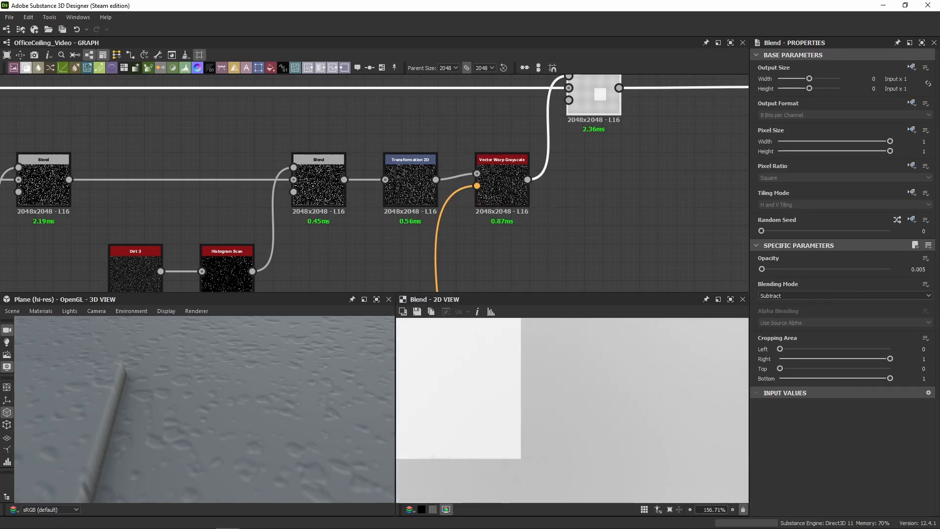
{"action": "scroll", "coordinate": [295, 221], "scroll_direction": "down", "scroll_amount": 6}
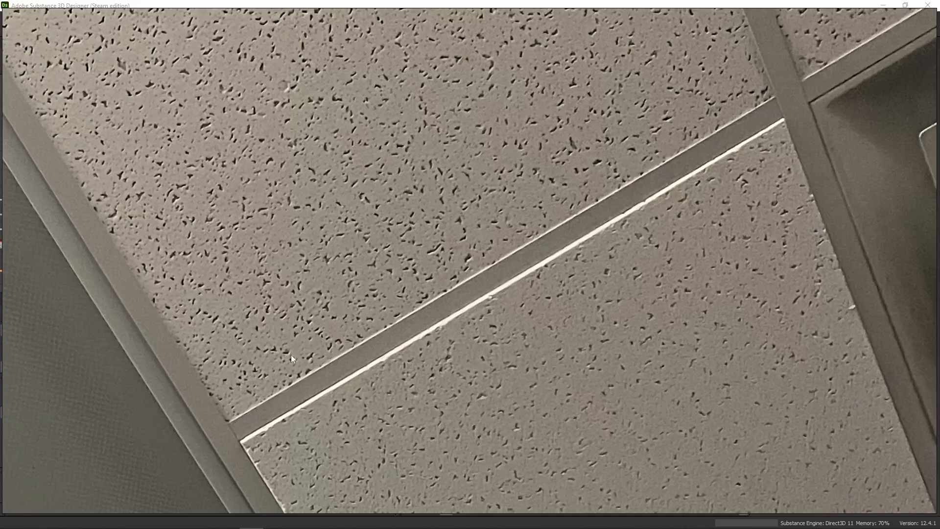
{"action": "scroll", "coordinate": [277, 216], "scroll_direction": "up", "scroll_amount": 6}
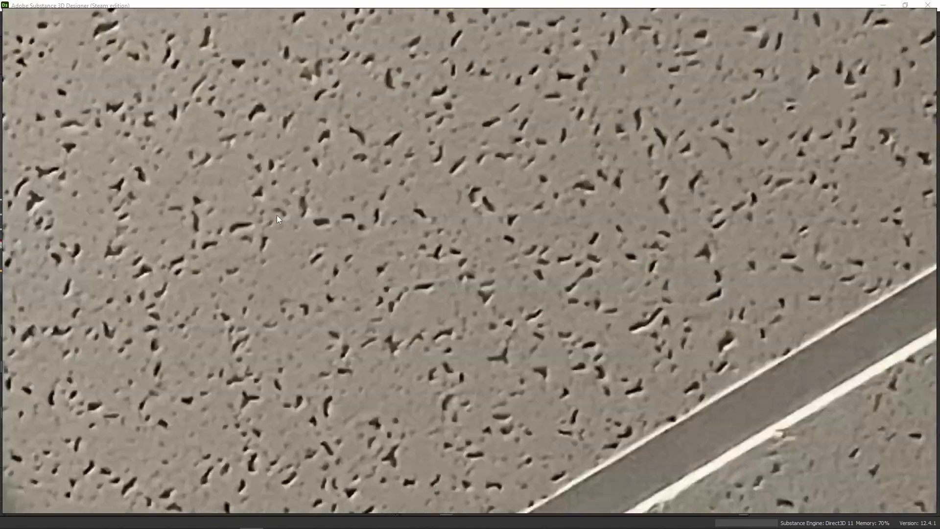
{"action": "middle_click_drag", "start_coordinate": [284, 248], "coordinate": [383, 151]}
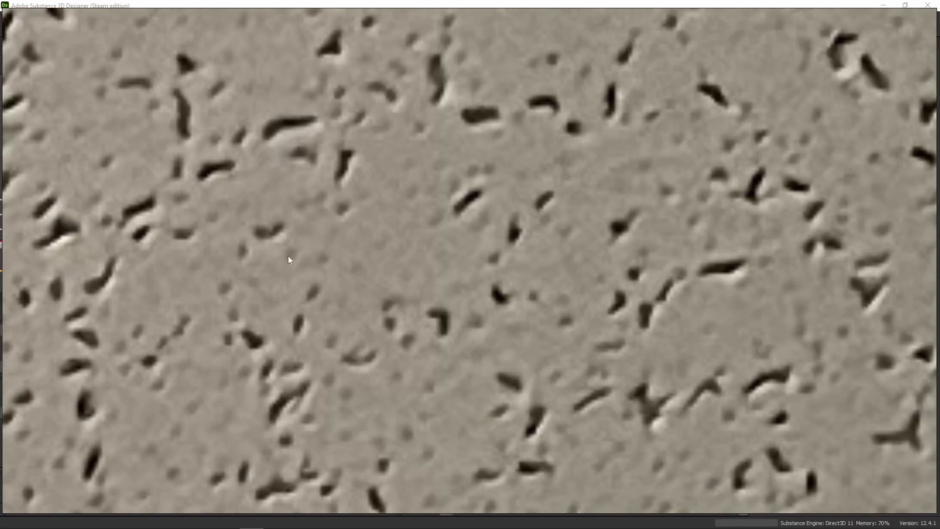
{"action": "middle_click_drag", "start_coordinate": [404, 376], "coordinate": [375, 198]}
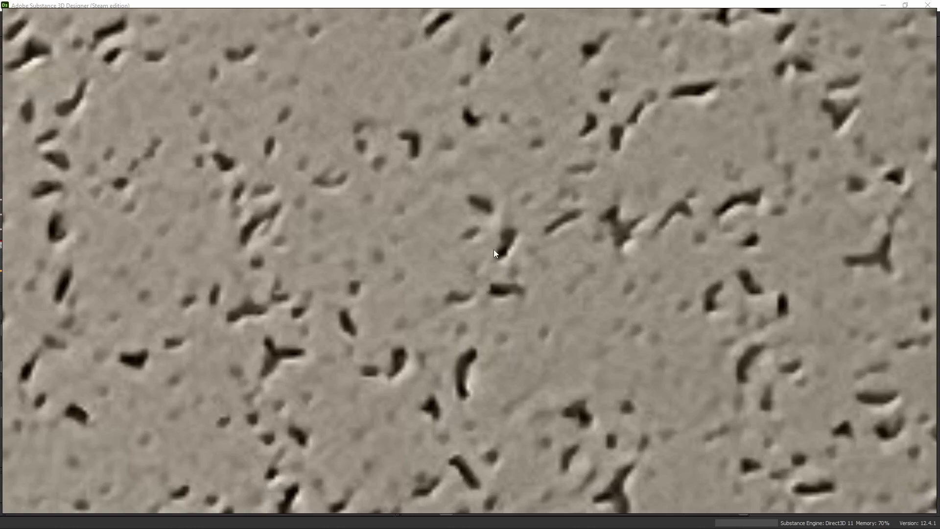
{"action": "key", "text": "alt+Tab"}
{"action": "scroll", "coordinate": [269, 254], "scroll_direction": "down", "scroll_amount": 2}
{"action": "middle_click_drag", "start_coordinate": [269, 254], "coordinate": [430, 214]}
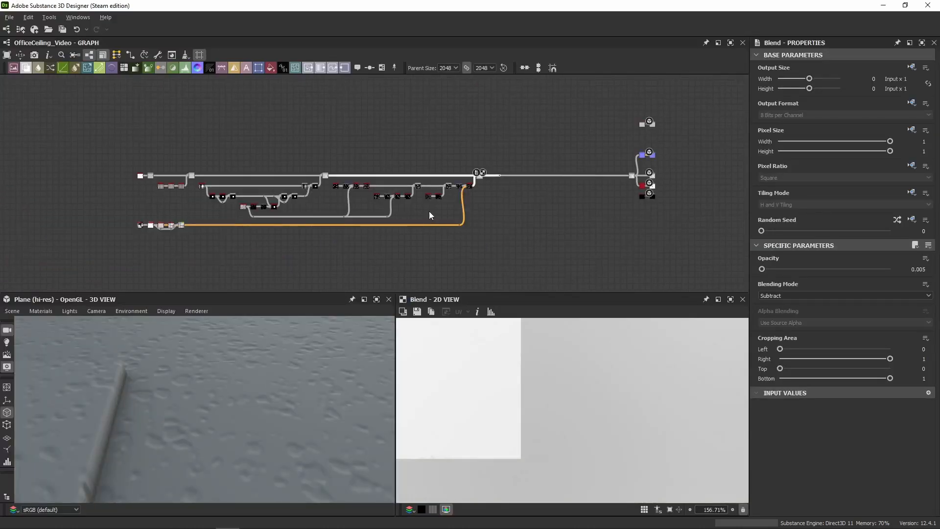
Add a small-pit branch after the pit Blend: White Noise Fast, Histogram Scan, Blur HQ Grayscale, Auto Levels, Transformation 2D and Blend, plus a separate Histogram Scan
{"action": "left_click_drag", "start_coordinate": [541, 122], "coordinate": [128, 235]}
{"action": "scroll", "coordinate": [135, 191], "scroll_direction": "up", "scroll_amount": 8}
{"action": "middle_click_drag", "start_coordinate": [135, 190], "coordinate": [1, 164]}
{"action": "scroll", "coordinate": [520, 167], "scroll_direction": "down", "scroll_amount": 2}
{"action": "scroll", "coordinate": [520, 167], "scroll_direction": "down", "scroll_amount": 1}
{"action": "middle_click_drag", "start_coordinate": [519, 167], "coordinate": [271, 169]}
{"action": "left_click", "coordinate": [413, 237]}
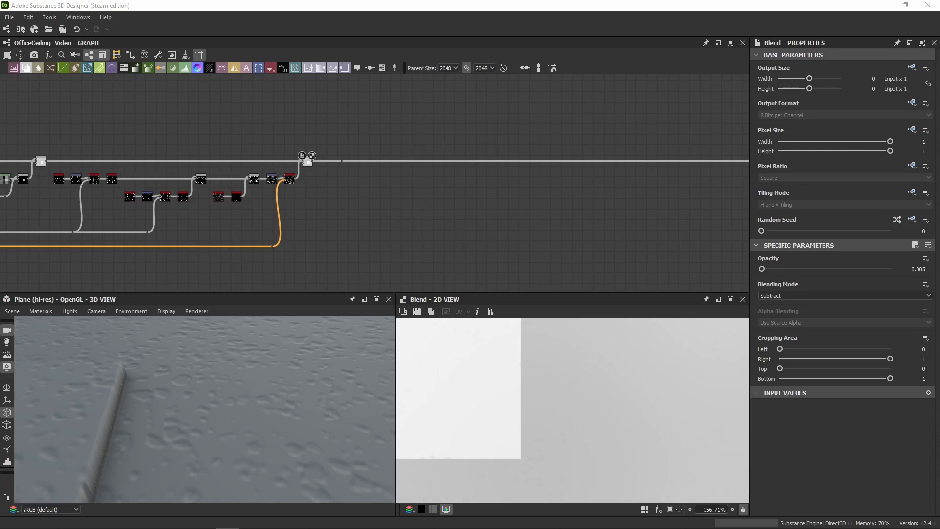
{"action": "scroll", "coordinate": [391, 191], "scroll_direction": "up", "scroll_amount": 2}
{"action": "left_click_drag", "start_coordinate": [298, 186], "coordinate": [369, 158]}
{"action": "scroll", "coordinate": [338, 168], "scroll_direction": "up", "scroll_amount": 4}
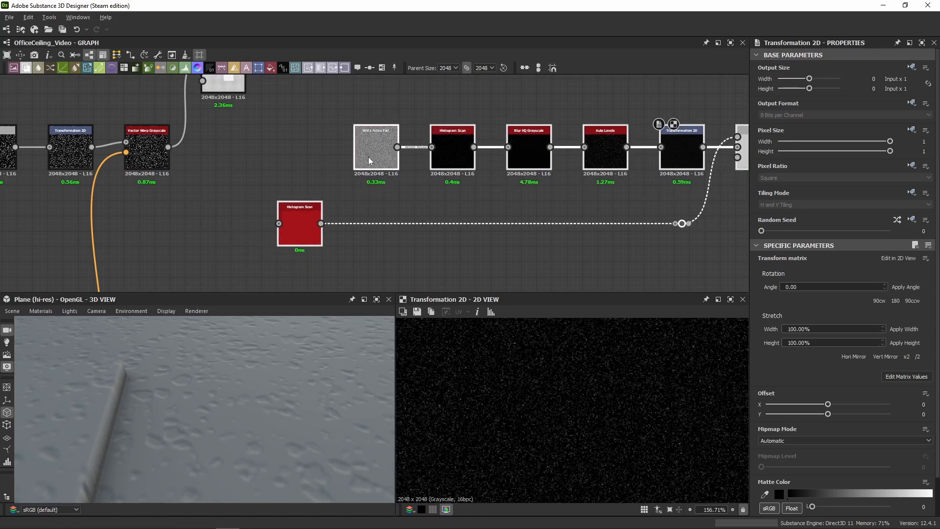
Insert the small-pit branch's final Blend into the main height line after the existing pit Subtract Blend
{"action": "scroll", "coordinate": [357, 111], "scroll_direction": "down", "scroll_amount": 3}
{"action": "middle_click_drag", "start_coordinate": [391, 79], "coordinate": [365, 132]}
{"action": "left_click_drag", "start_coordinate": [365, 132], "coordinate": [700, 143]}
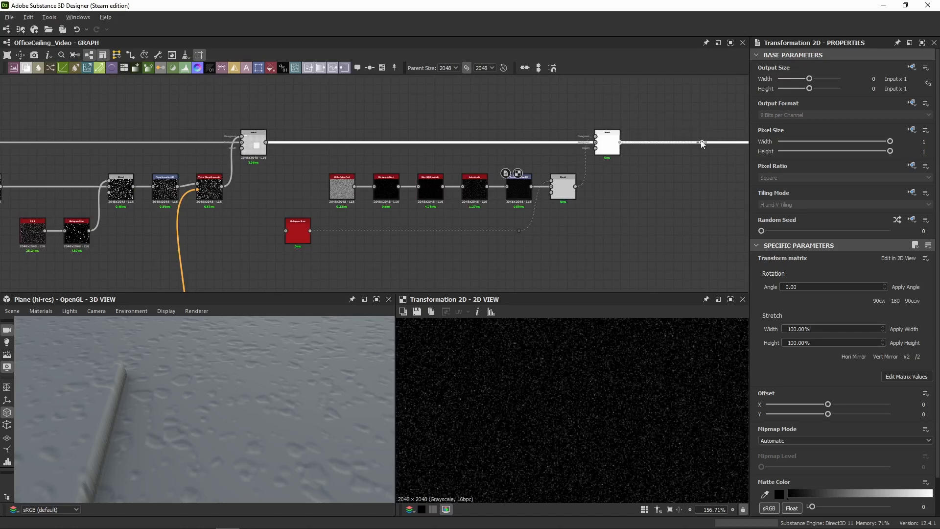
{"action": "scroll", "coordinate": [292, 207], "scroll_direction": "up", "scroll_amount": 2}
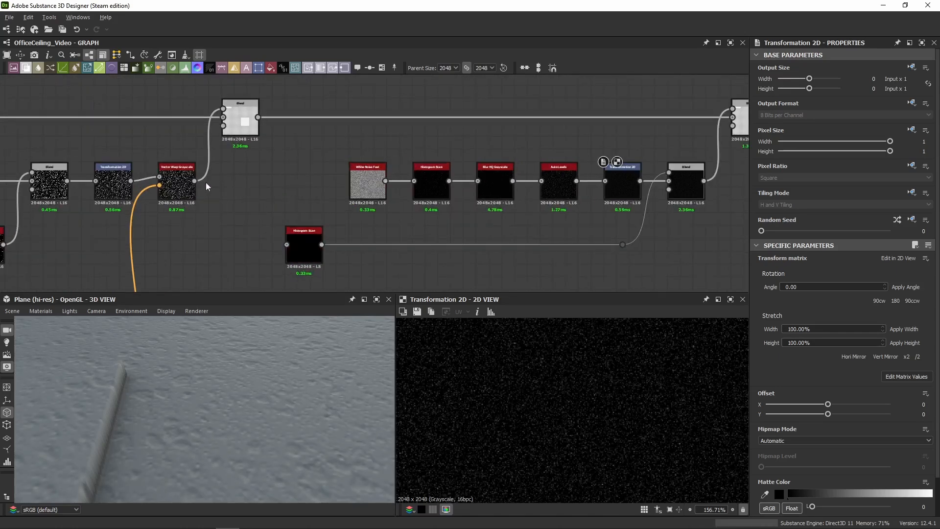
Feed the final Vector Warp Grayscale's pit mask into the separate Histogram Scan and preview the resulting mask
{"action": "scroll", "coordinate": [280, 194], "scroll_direction": "down", "scroll_amount": 3}
{"action": "left_click_drag", "start_coordinate": [294, 118], "coordinate": [268, 194]}
{"action": "scroll", "coordinate": [268, 194], "scroll_direction": "up", "scroll_amount": 2}
{"action": "left_click_drag", "start_coordinate": [213, 182], "coordinate": [299, 247]}
{"action": "double_click", "coordinate": [300, 245]}
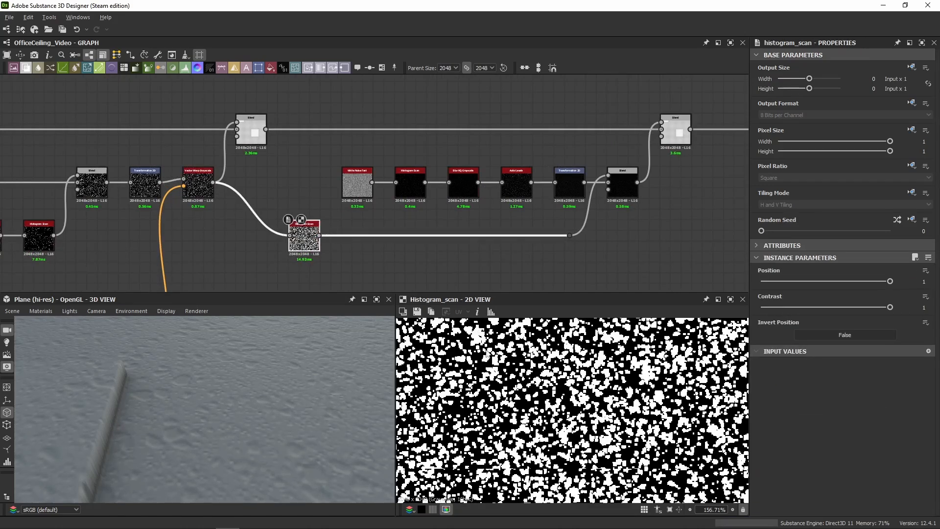
Compare the Opacity settings of the large-pit and small-pit Subtract Blends on the main height line
{"action": "double_click", "coordinate": [358, 185]}
{"action": "double_click", "coordinate": [677, 134]}
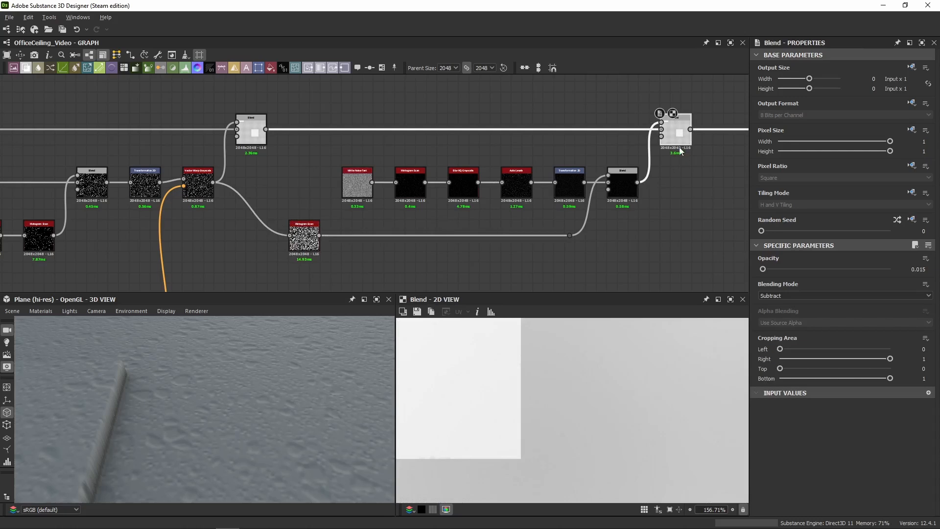
{"action": "left_click", "coordinate": [266, 141]}
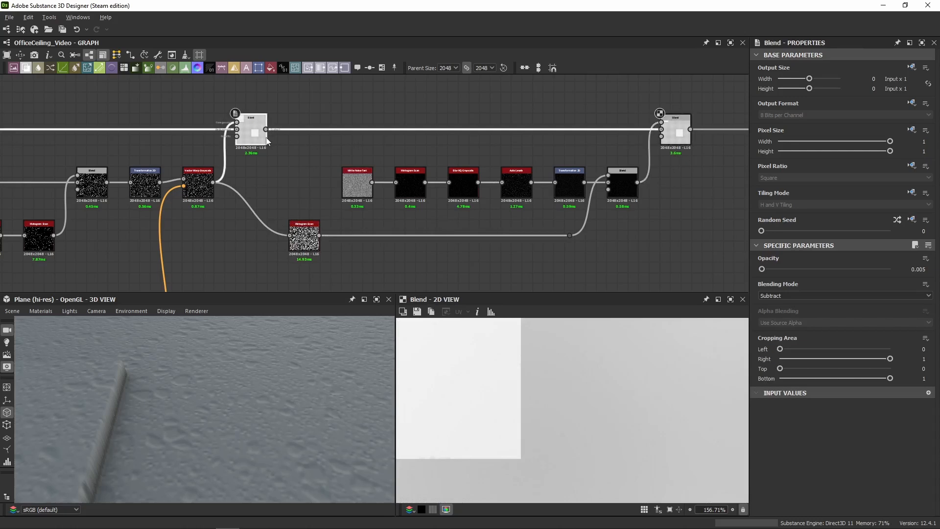
{"action": "left_click", "coordinate": [677, 133]}
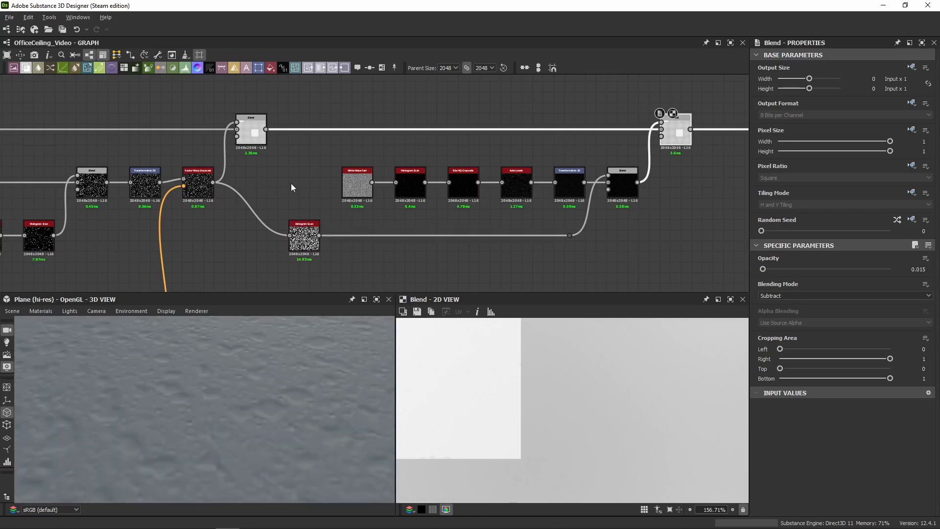
Compare the White Noise Fast output with its Histogram Scan, checking how the scan isolates scattered pixels
{"action": "double_click", "coordinate": [351, 188]}
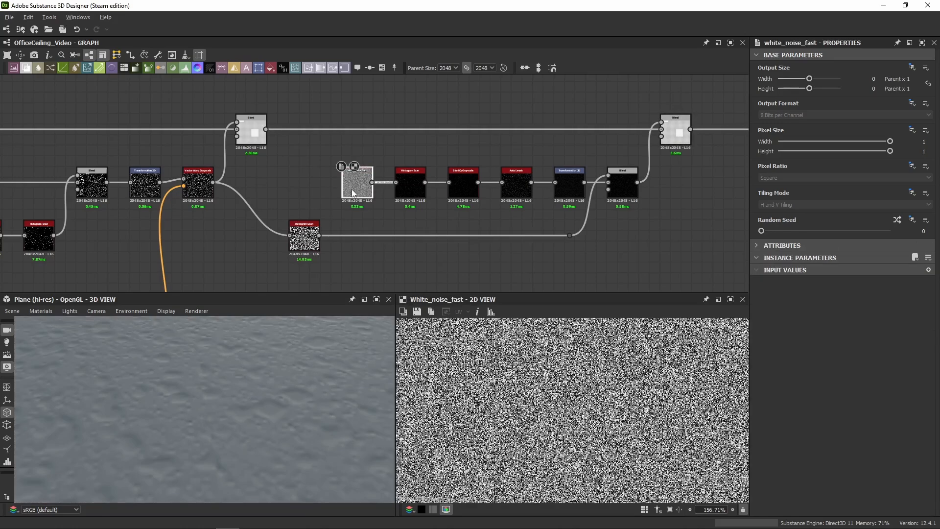
{"action": "scroll", "coordinate": [349, 185], "scroll_direction": "up", "scroll_amount": 2}
{"action": "double_click", "coordinate": [462, 181]}
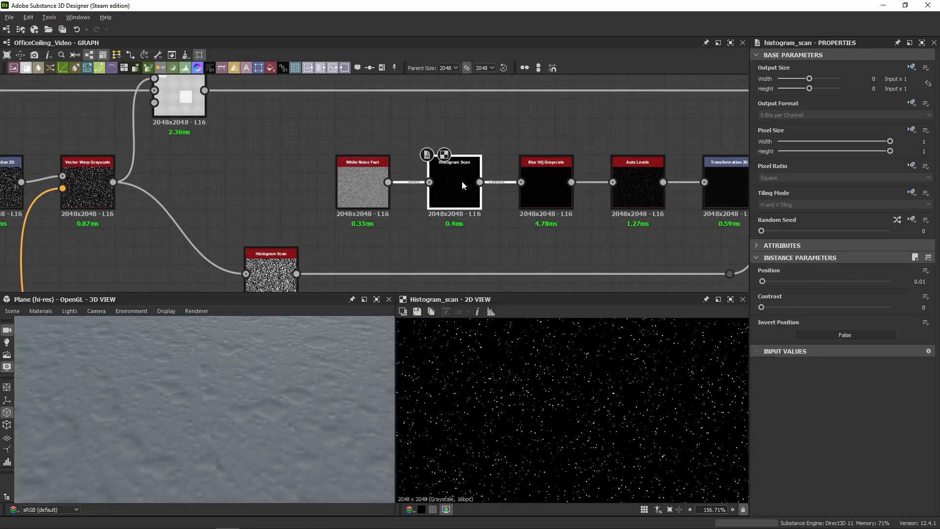
{"action": "scroll", "coordinate": [588, 397], "scroll_direction": "up", "scroll_amount": 2}
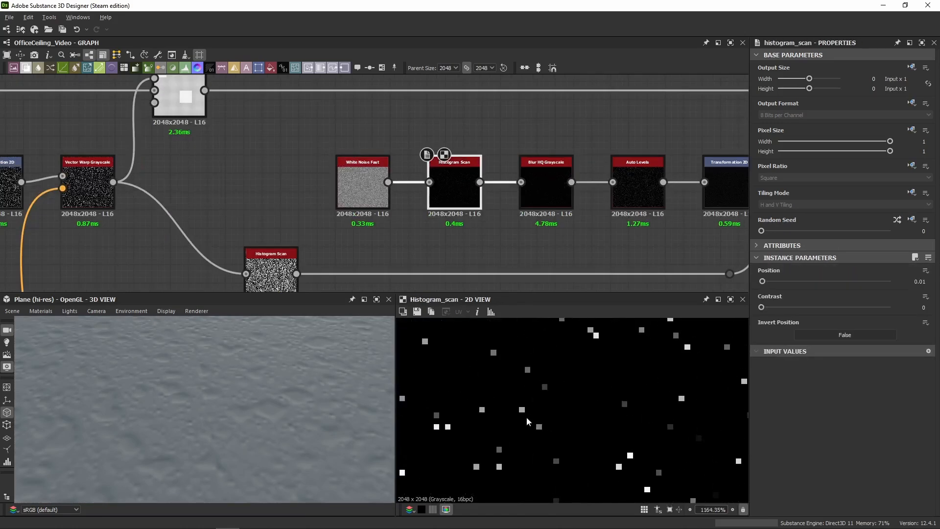
{"action": "left_click", "coordinate": [380, 201]}
{"action": "double_click", "coordinate": [380, 201]}
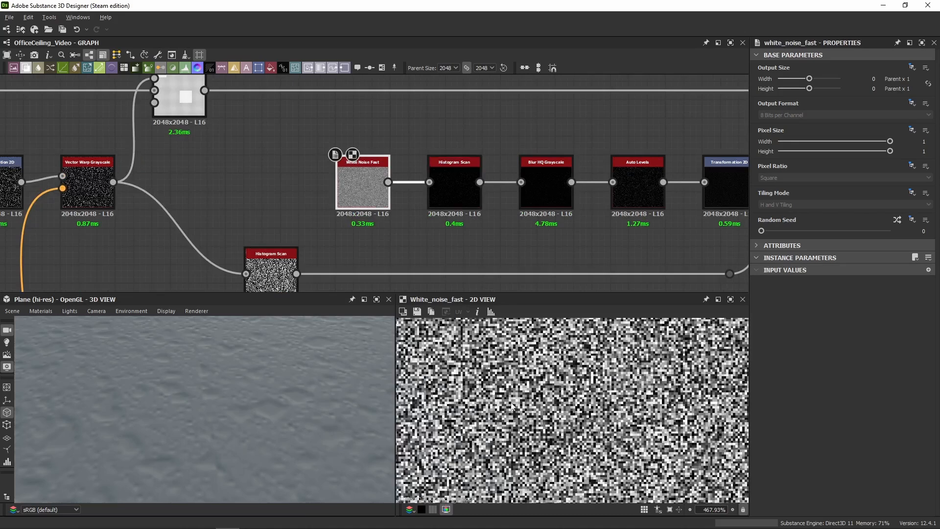
{"action": "double_click", "coordinate": [445, 203]}
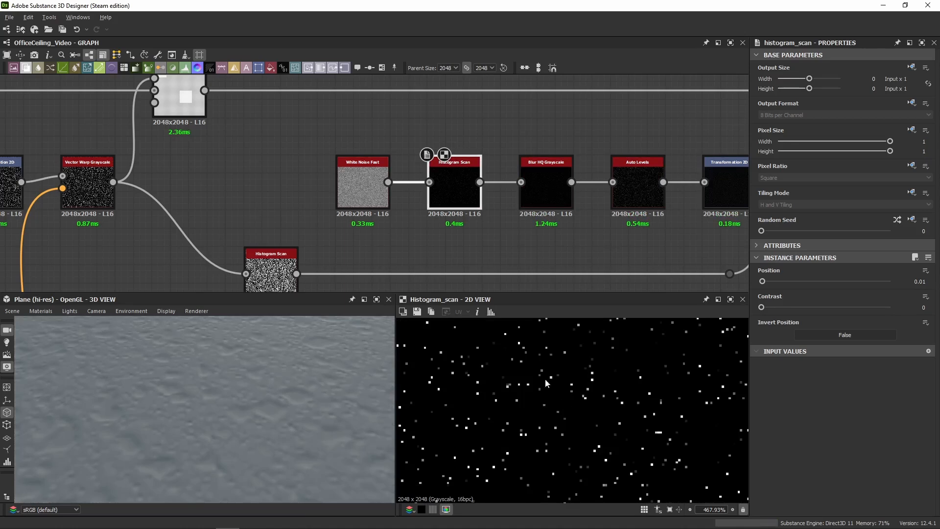
{"action": "scroll", "coordinate": [613, 351], "scroll_direction": "up", "scroll_amount": 5}
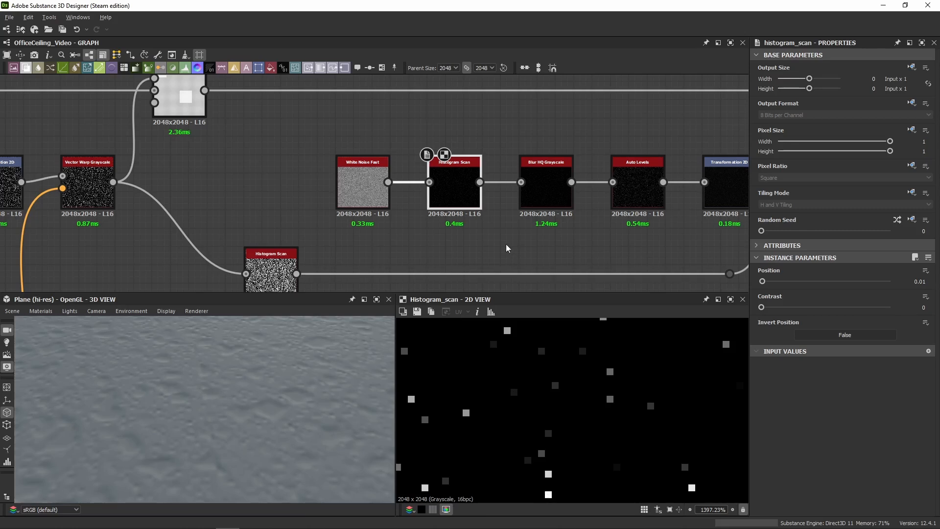
Inspect how Blur HQ Grayscale softens the isolated pixels and how Auto Levels restores their brightness
{"action": "double_click", "coordinate": [542, 195]}
{"action": "scroll", "coordinate": [519, 398], "scroll_direction": "up", "scroll_amount": 3}
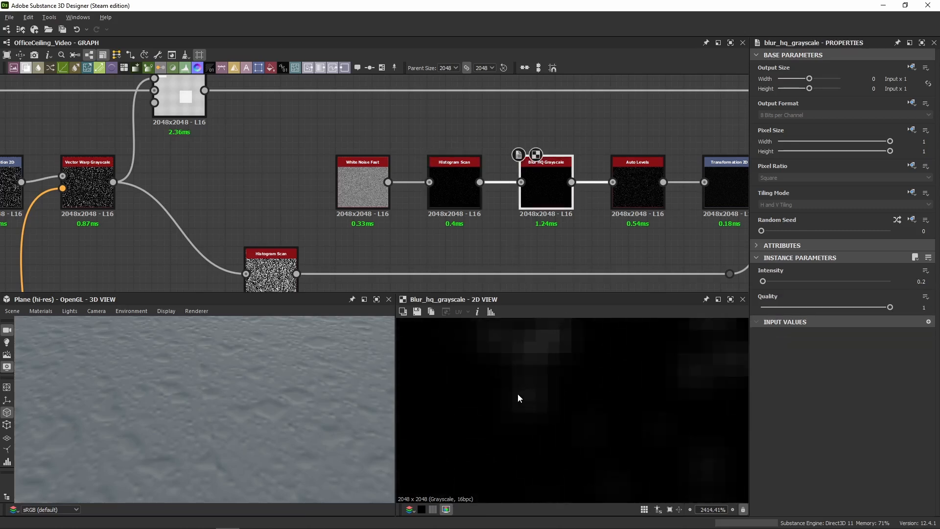
{"action": "middle_click_drag", "start_coordinate": [627, 219], "coordinate": [468, 211]}
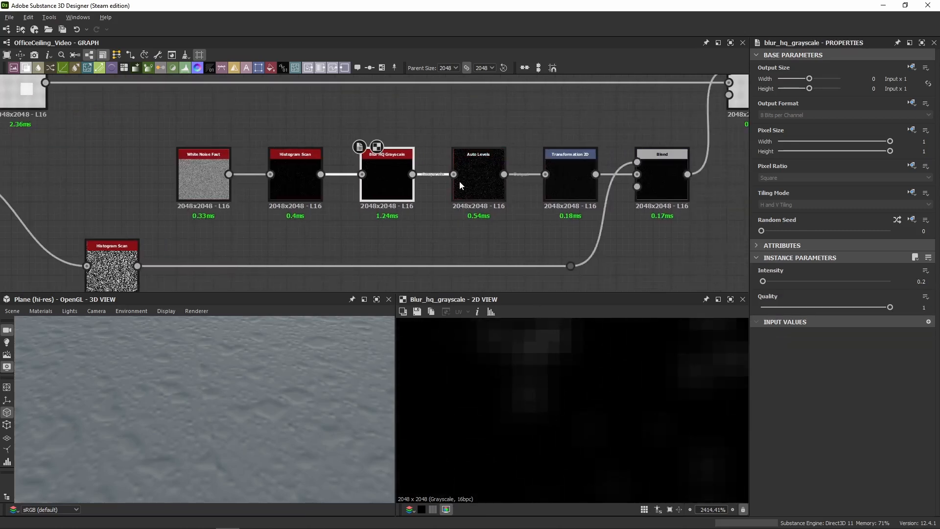
{"action": "double_click", "coordinate": [459, 181]}
{"action": "scroll", "coordinate": [586, 422], "scroll_direction": "down", "scroll_amount": 10}
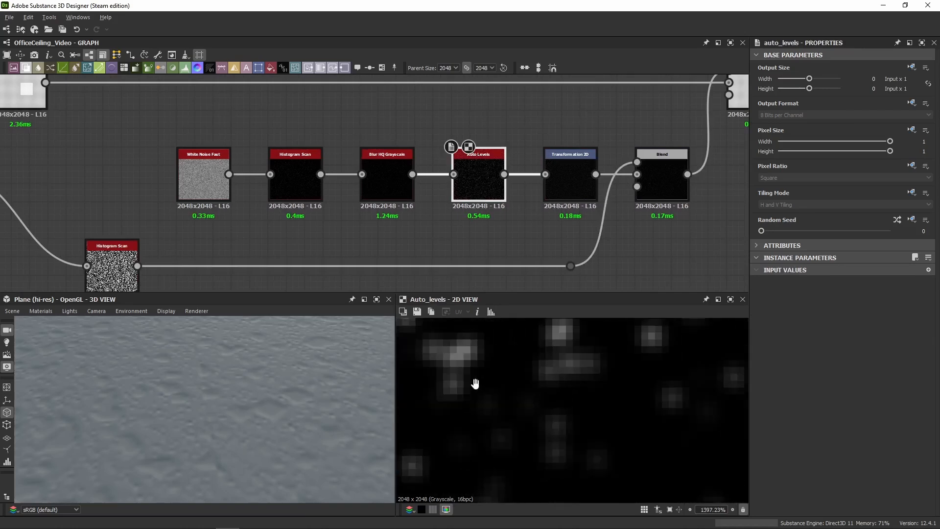
{"action": "scroll", "coordinate": [609, 383], "scroll_direction": "up", "scroll_amount": 3}
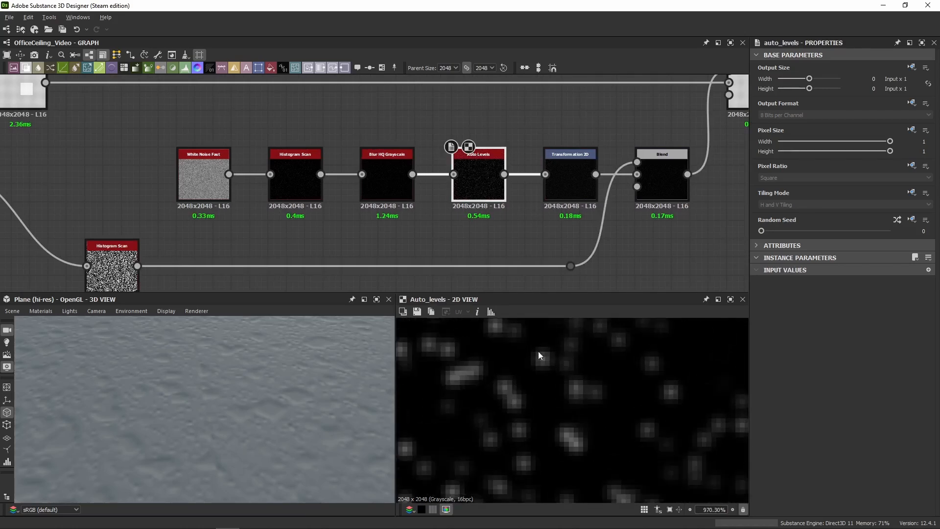
Preview the small-pit branch's Transformation 2D output and show its transform matrix values
{"action": "double_click", "coordinate": [569, 182]}
{"action": "key", "text": "f"}
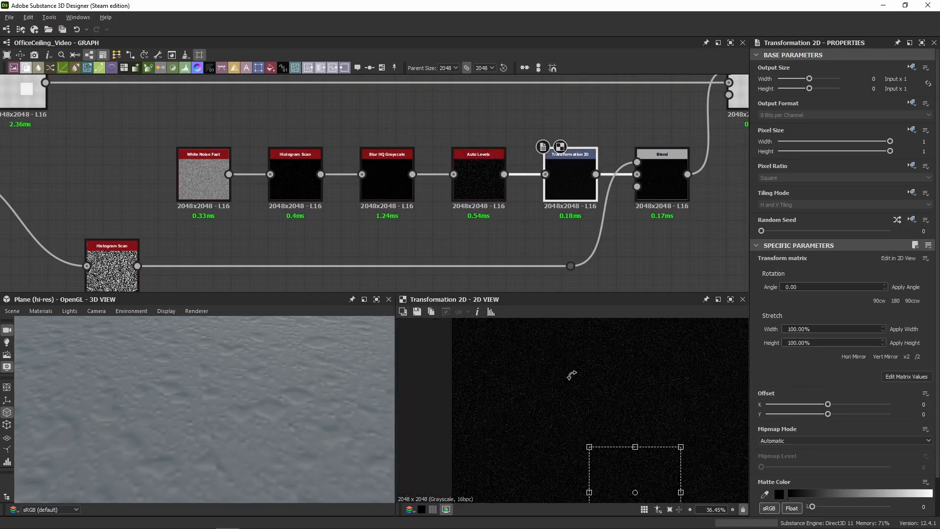
{"action": "left_click", "coordinate": [905, 376]}
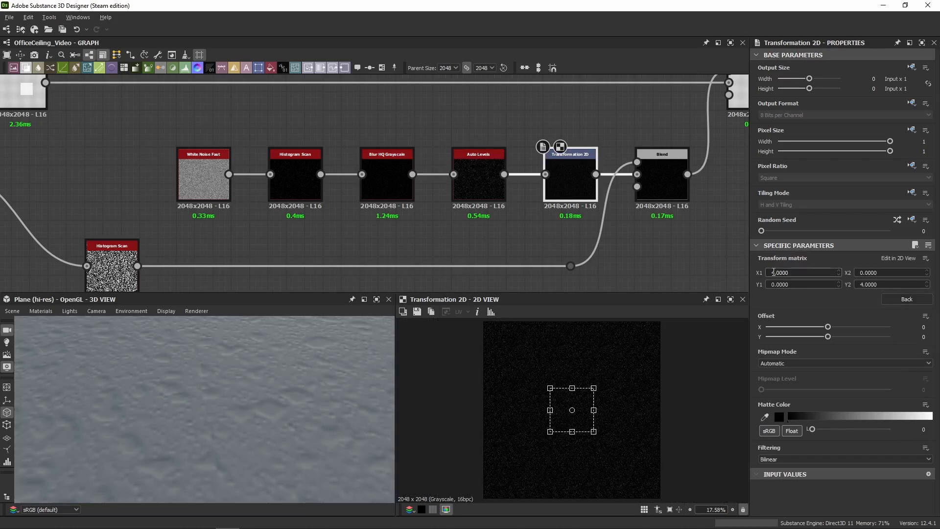
Inspect the small-pit branch's masking Subtract Blend and the Vector Warp Grayscale pit mask that feeds its Histogram Scan
{"action": "middle_click_drag", "start_coordinate": [612, 230], "coordinate": [476, 235]}
{"action": "left_click", "coordinate": [523, 200]}
{"action": "double_click", "coordinate": [523, 202]}
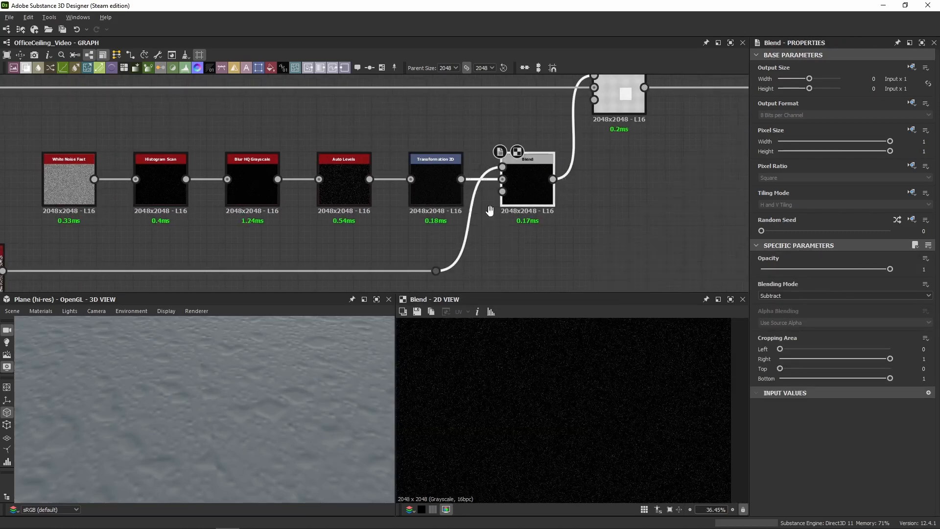
{"action": "middle_click_drag", "start_coordinate": [11, 231], "coordinate": [324, 197]}
{"action": "double_click", "coordinate": [104, 147]}
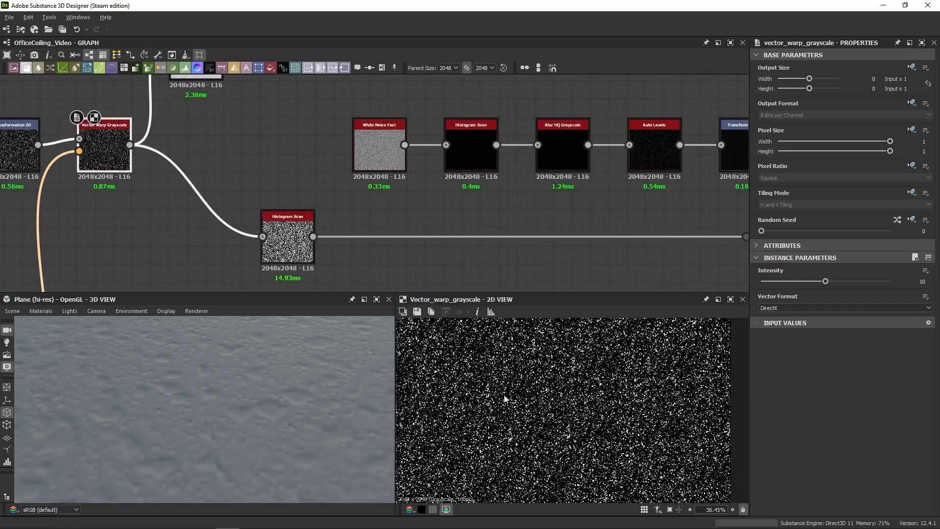
Compare the Vector Warp Grayscale output with the connected Histogram Scan output up close, alongside the ceiling surface in 3D
{"action": "right_click_drag", "start_coordinate": [199, 443], "coordinate": [292, 427]}
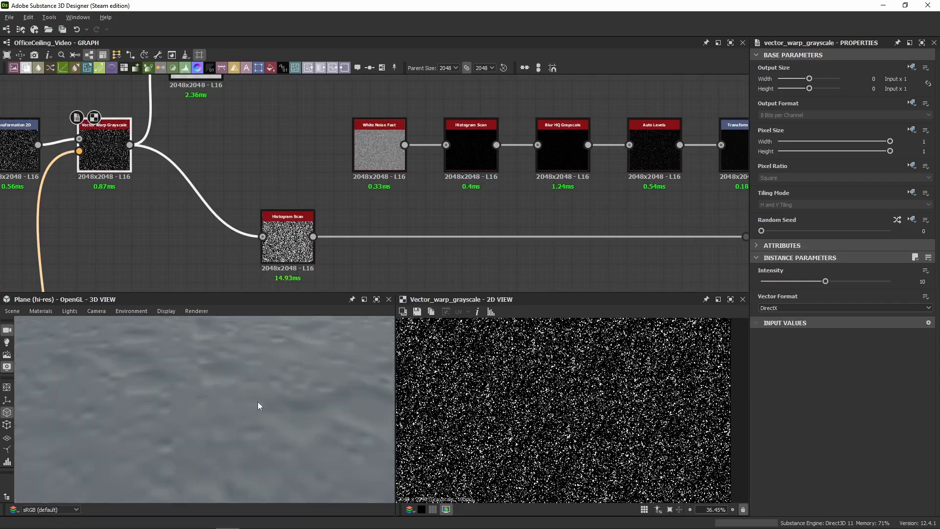
{"action": "middle_click_drag", "start_coordinate": [258, 402], "coordinate": [204, 404]}
{"action": "scroll", "coordinate": [497, 385], "scroll_direction": "up", "scroll_amount": 1}
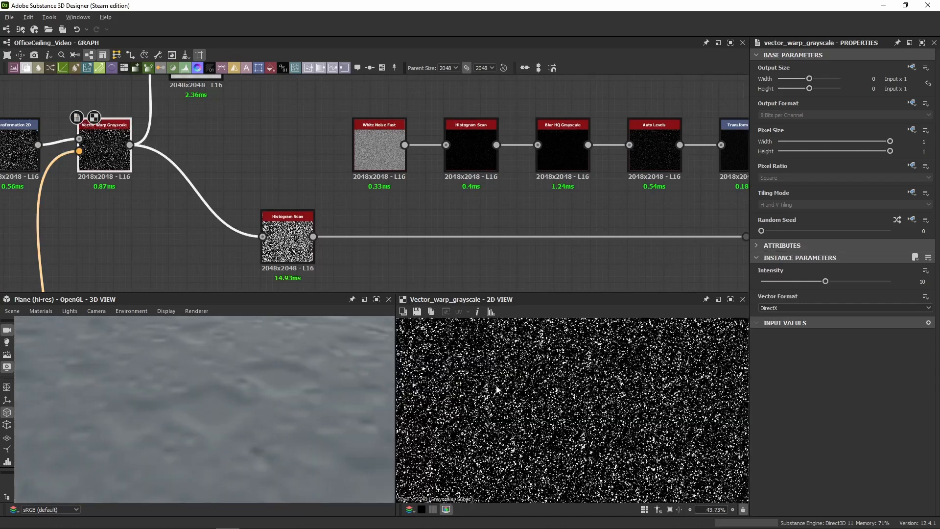
{"action": "scroll", "coordinate": [496, 388], "scroll_direction": "up", "scroll_amount": 8}
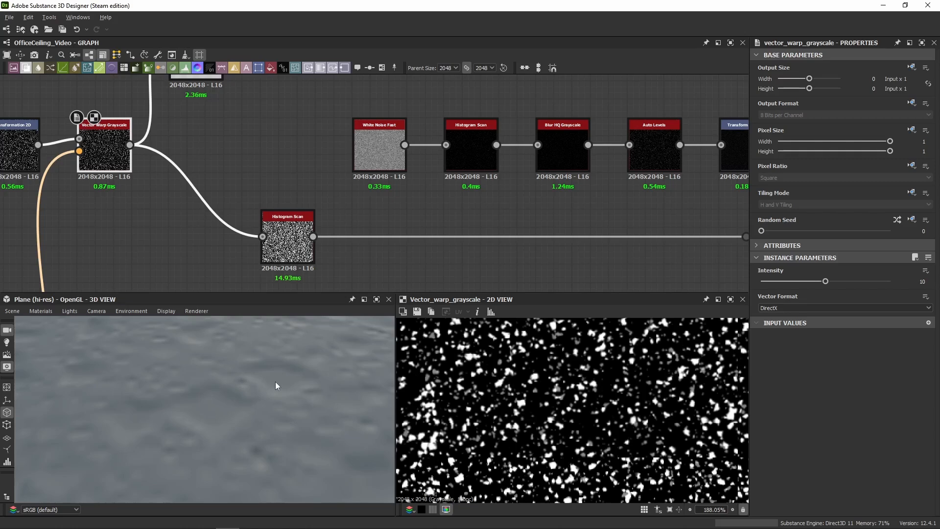
{"action": "scroll", "coordinate": [469, 212], "scroll_direction": "down", "scroll_amount": 3}
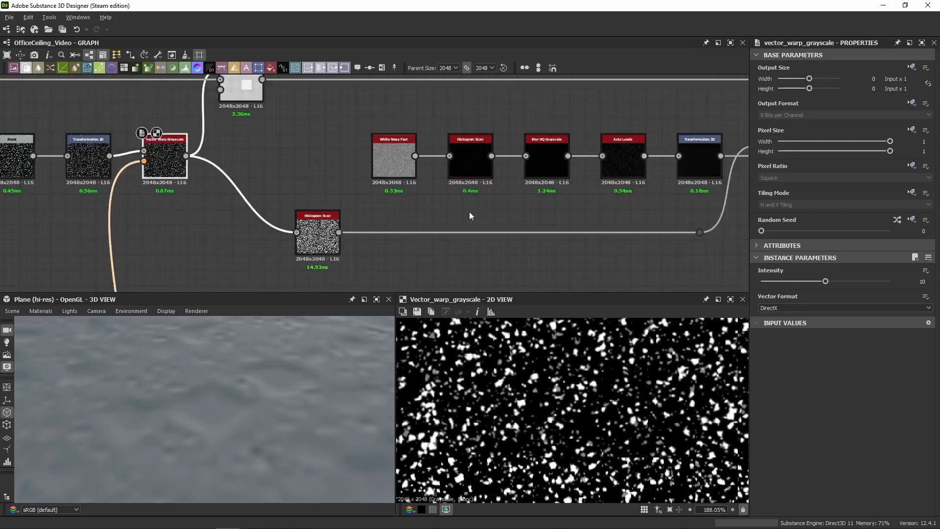
{"action": "left_click", "coordinate": [611, 165]}
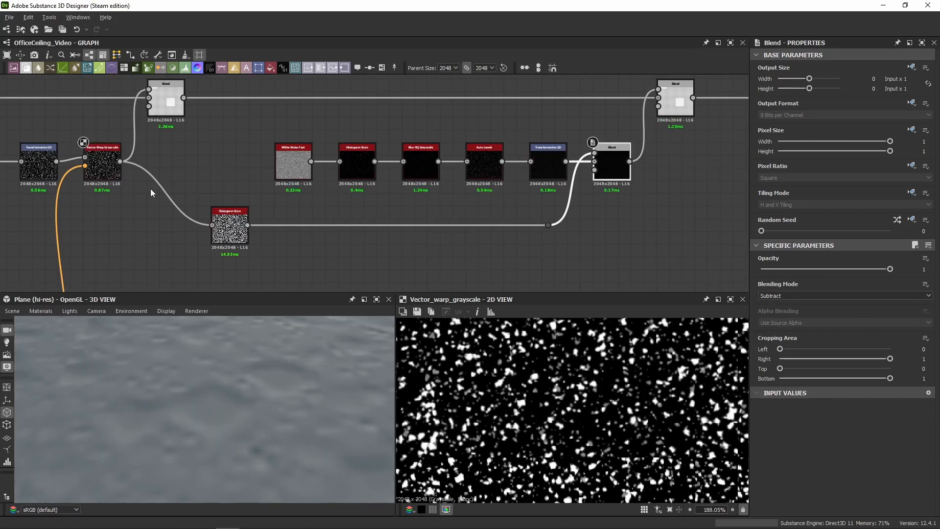
{"action": "left_click", "coordinate": [119, 175]}
{"action": "scroll", "coordinate": [213, 199], "scroll_direction": "up", "scroll_amount": 1}
{"action": "middle_click_drag", "start_coordinate": [122, 188], "coordinate": [230, 194]}
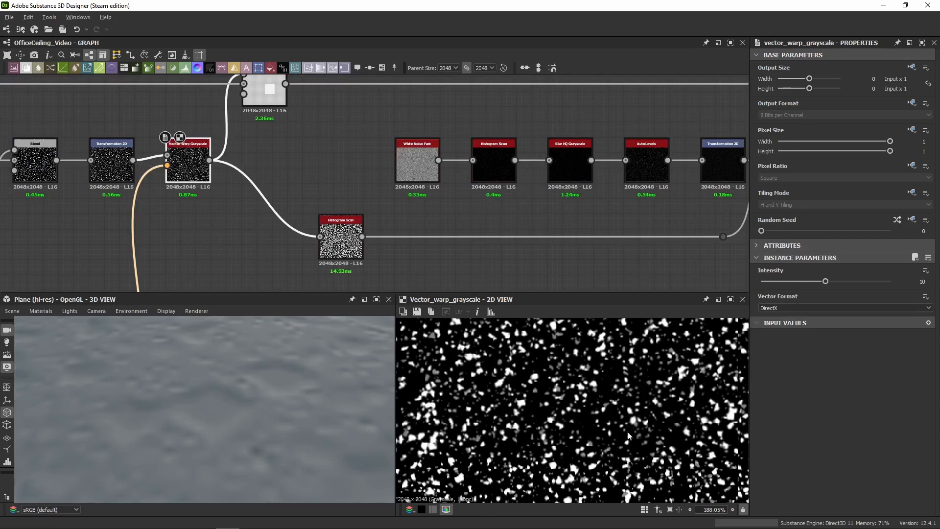
{"action": "left_click", "coordinate": [341, 236]}
{"action": "scroll", "coordinate": [542, 377], "scroll_direction": "up", "scroll_amount": 5}
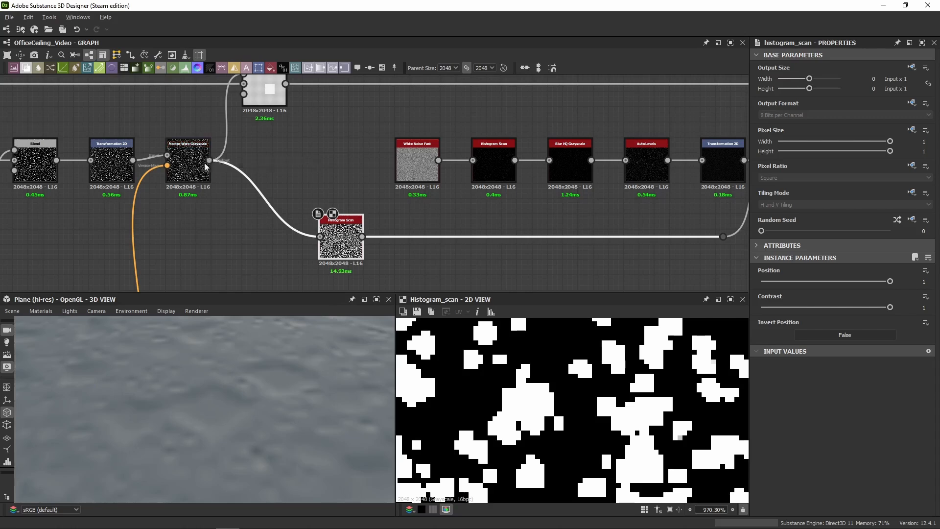
{"action": "left_click", "coordinate": [188, 166]}
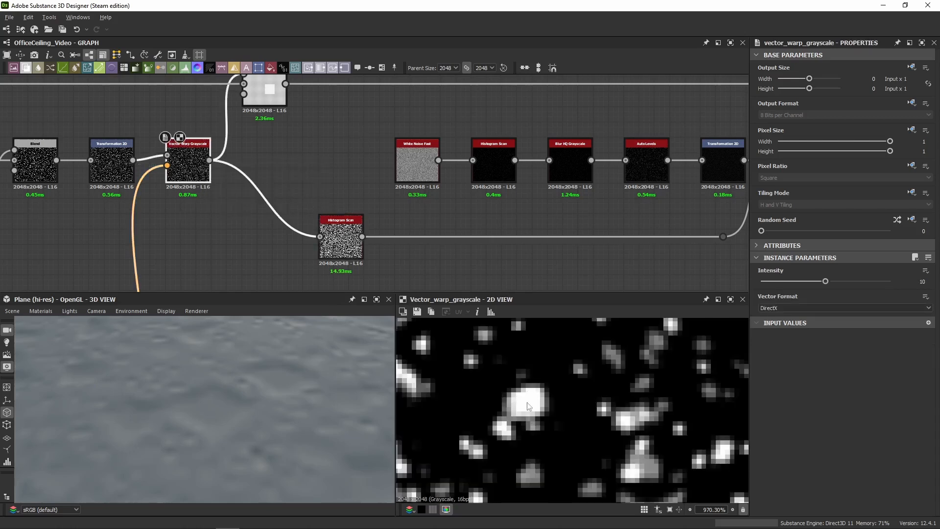
{"action": "left_click", "coordinate": [340, 237]}
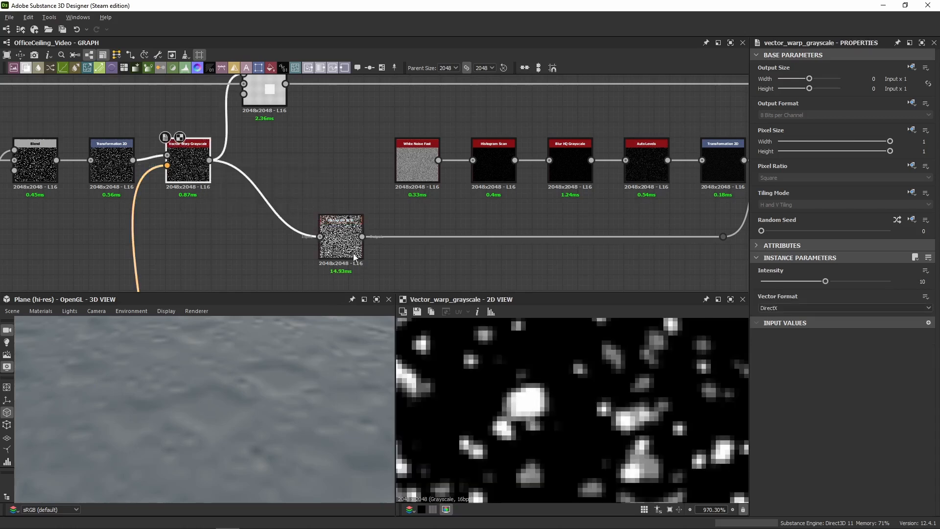
Inspect how the Histogram Scan mask and the Transformation 2D noise feed the Subtract Blend and the Blend that follows it
{"action": "middle_click_drag", "start_coordinate": [534, 241], "coordinate": [301, 251]}
{"action": "left_click", "coordinate": [566, 171]}
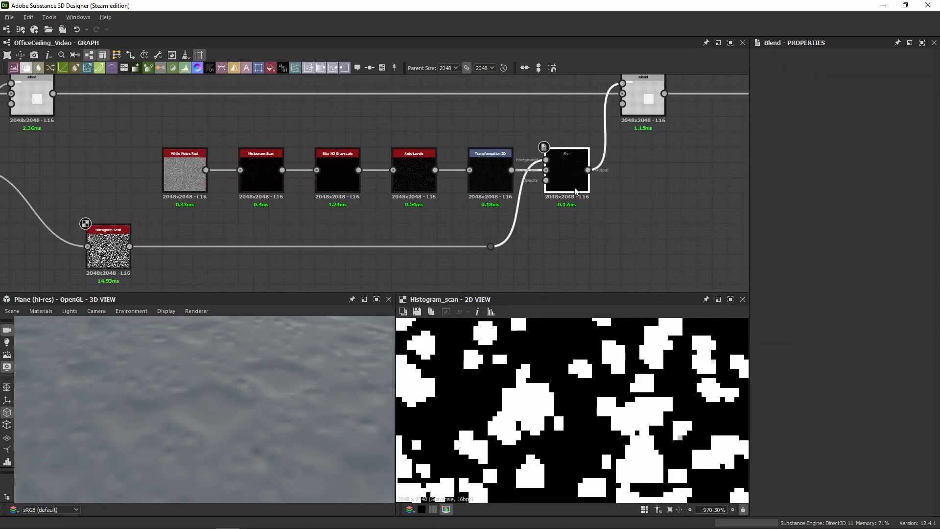
{"action": "left_click", "coordinate": [108, 247]}
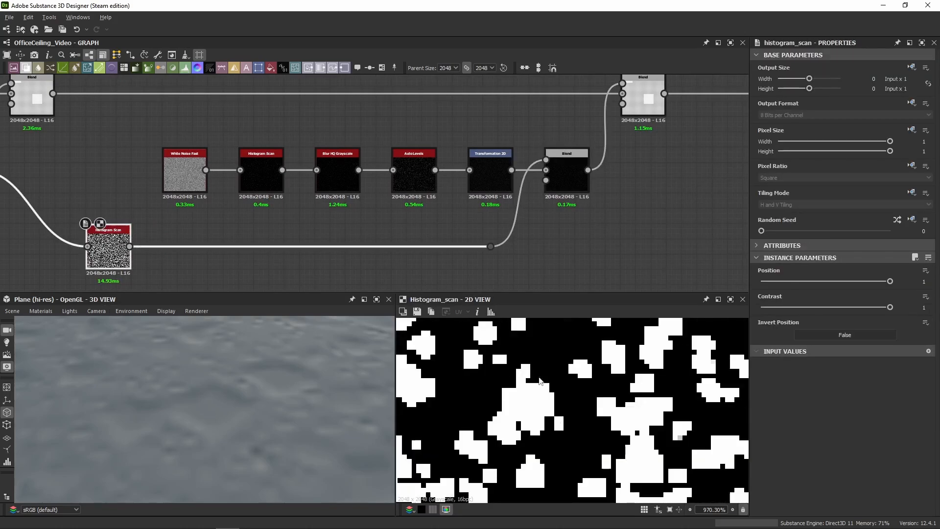
{"action": "left_click", "coordinate": [566, 173]}
{"action": "left_click", "coordinate": [495, 173]}
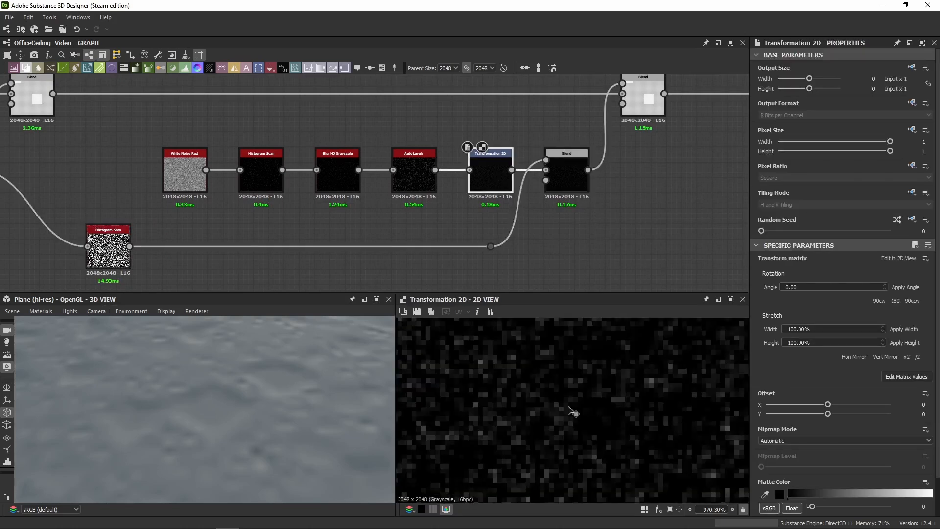
{"action": "left_click", "coordinate": [566, 174]}
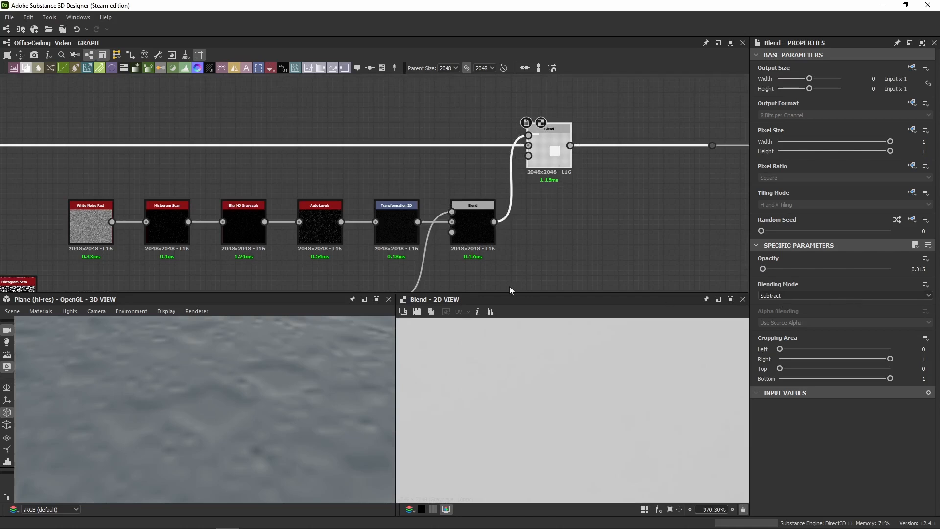
Examine the last Blend's subtle surface noise on the 3D plane from several angles and distances, and its full height map
{"action": "scroll", "coordinate": [221, 393], "scroll_direction": "down", "scroll_amount": 3}
{"action": "scroll", "coordinate": [217, 386], "scroll_direction": "up", "scroll_amount": 2}
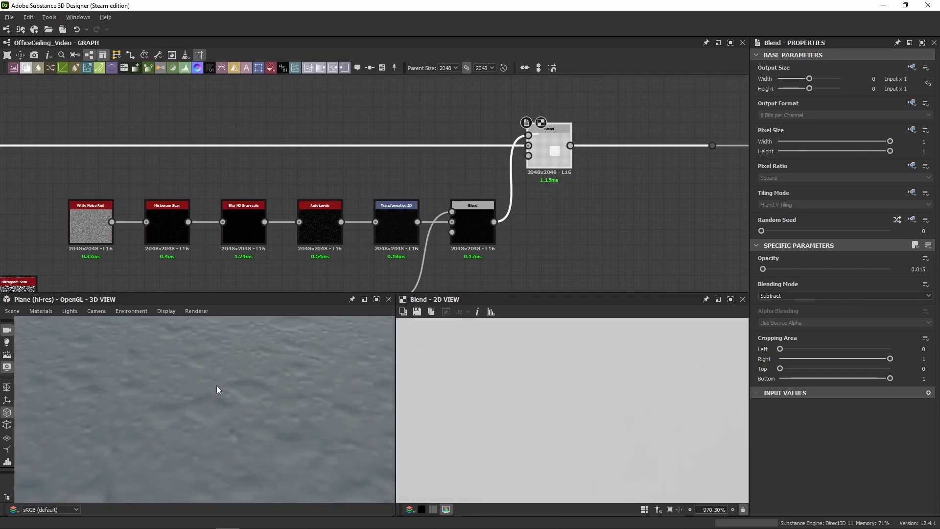
{"action": "scroll", "coordinate": [213, 394], "scroll_direction": "down", "scroll_amount": 3}
{"action": "mouse_move", "coordinate": [212, 395]}
{"action": "left_mouse_down"}
{"action": "mouse_move", "coordinate": [218, 418]}
{"action": "mouse_move", "coordinate": [228, 405]}
{"action": "left_mouse_up"}
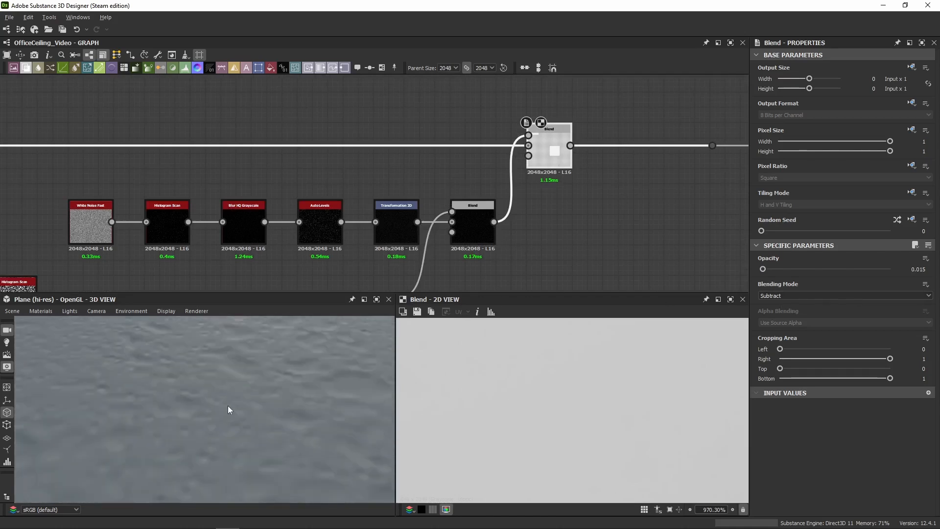
{"action": "scroll", "coordinate": [581, 402], "scroll_direction": "down", "scroll_amount": 10}
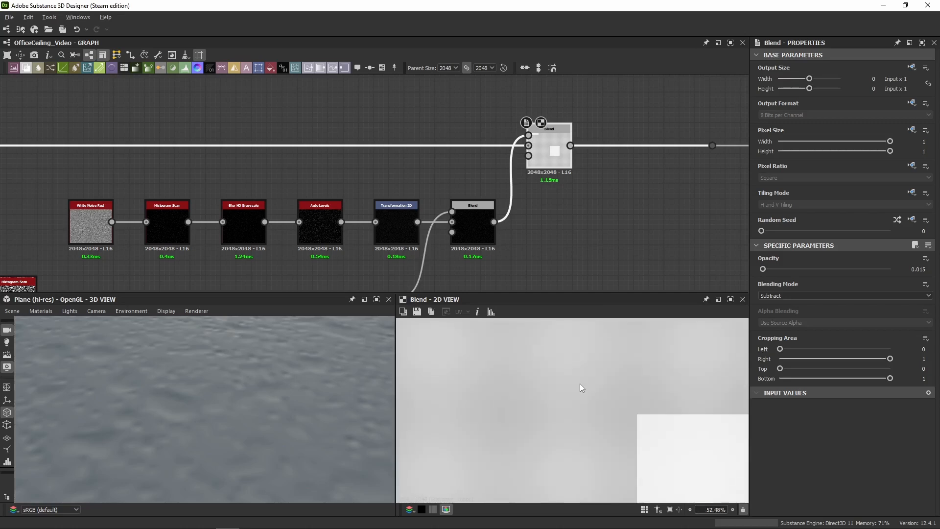
{"action": "left_click_drag", "start_coordinate": [228, 362], "coordinate": [287, 372]}
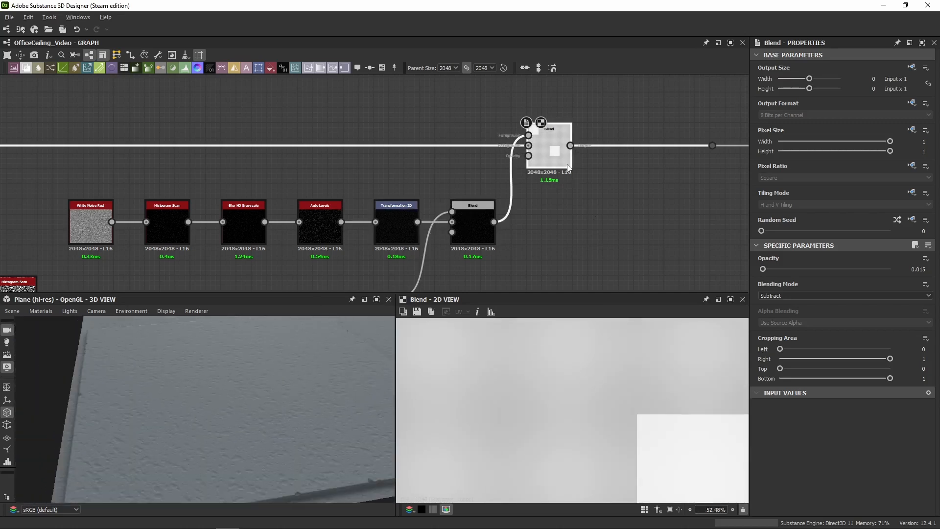
{"action": "scroll", "coordinate": [674, 467], "scroll_direction": "down", "scroll_amount": 2}
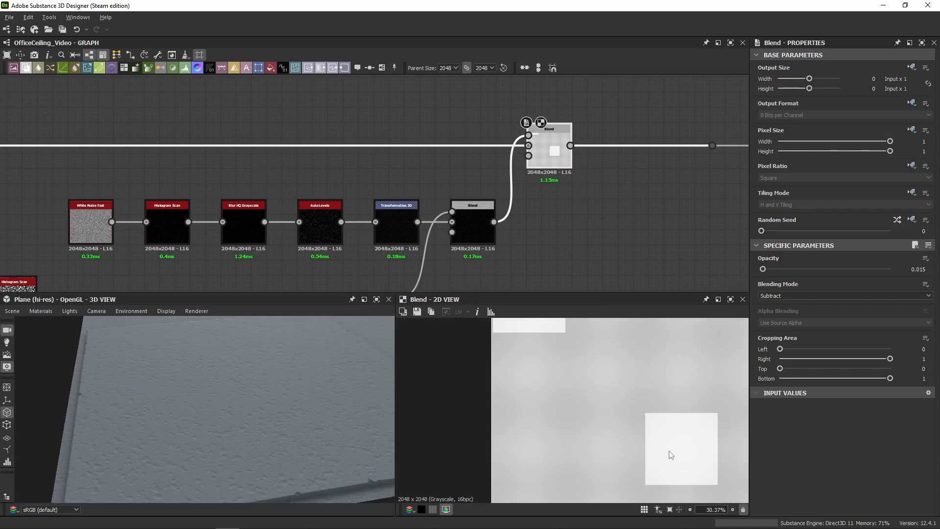
{"action": "left_click_drag", "start_coordinate": [286, 392], "coordinate": [228, 380]}
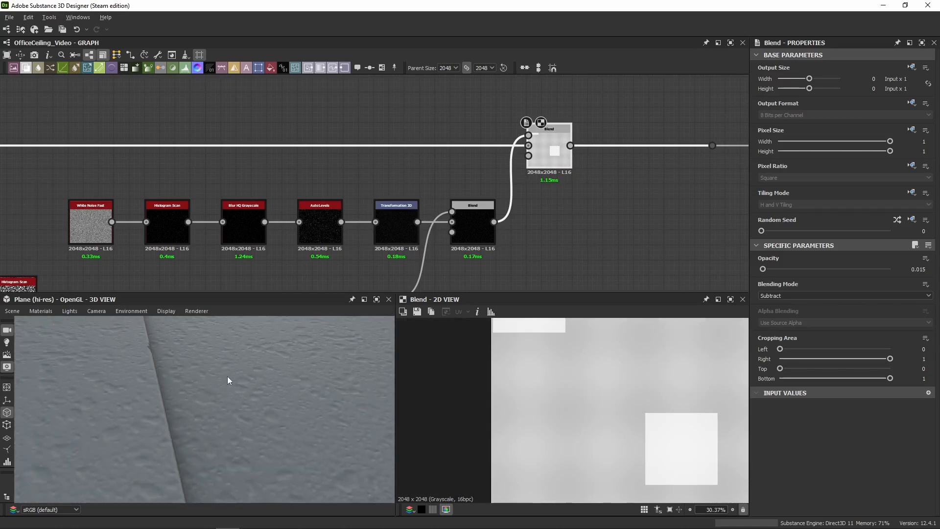
{"action": "left_click_drag", "start_coordinate": [168, 384], "coordinate": [160, 384]}
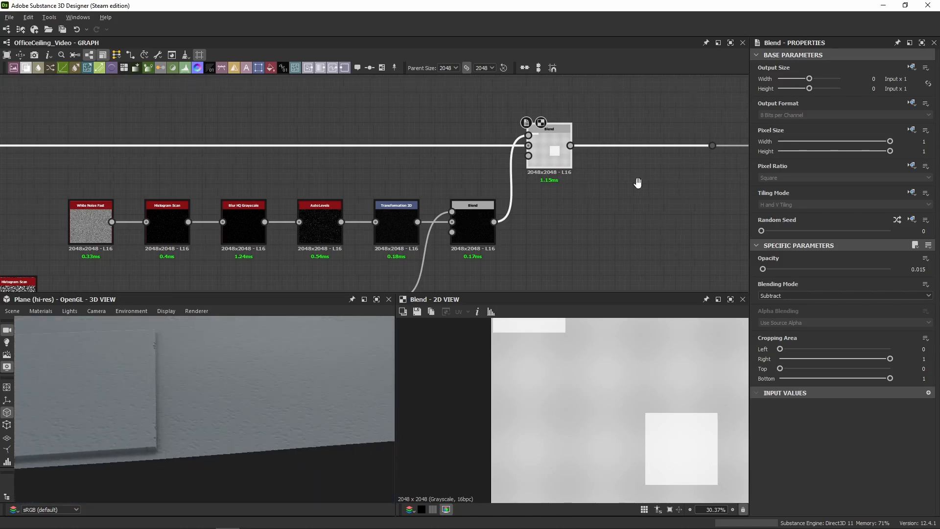
Move the dot on the last Blend's output link farther along to make room for more nodes
{"action": "middle_click_drag", "start_coordinate": [637, 184], "coordinate": [427, 168]}
{"action": "scroll", "coordinate": [428, 168], "scroll_direction": "down", "scroll_amount": 4}
{"action": "left_click", "coordinate": [464, 150]}
{"action": "left_click_drag", "start_coordinate": [469, 153], "coordinate": [741, 154]}
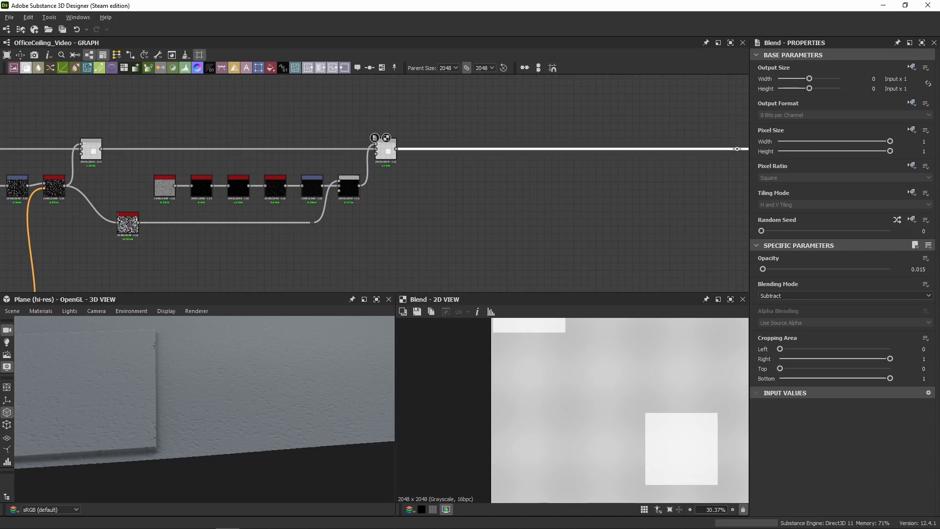
{"action": "left_click", "coordinate": [435, 182]}
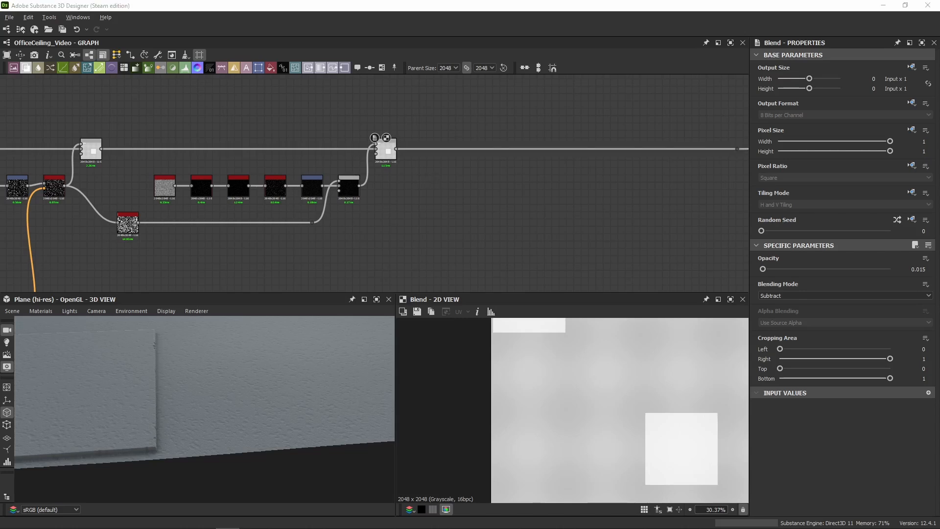
Paste the copied Shape, Transformation 2D and Blend nodes, insert the new Blend into the main height link, and preview its result
{"action": "left_click", "coordinate": [386, 149]}
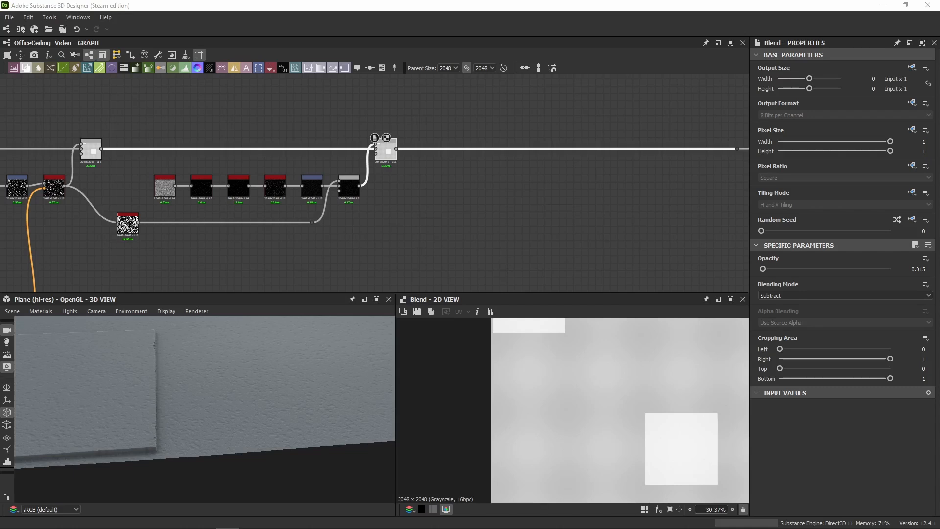
{"action": "key", "text": "ctrl+v"}
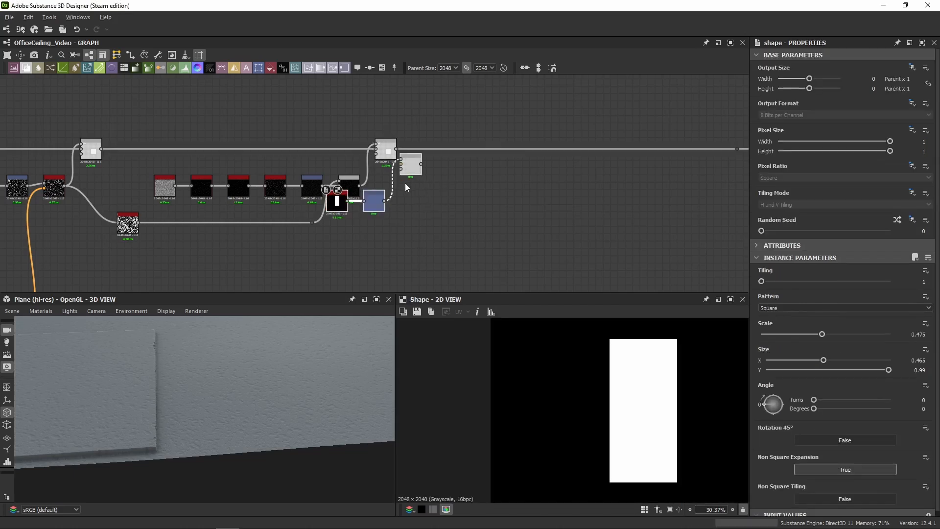
{"action": "left_click", "coordinate": [462, 196]}
{"action": "scroll", "coordinate": [440, 176], "scroll_direction": "up", "scroll_amount": 4}
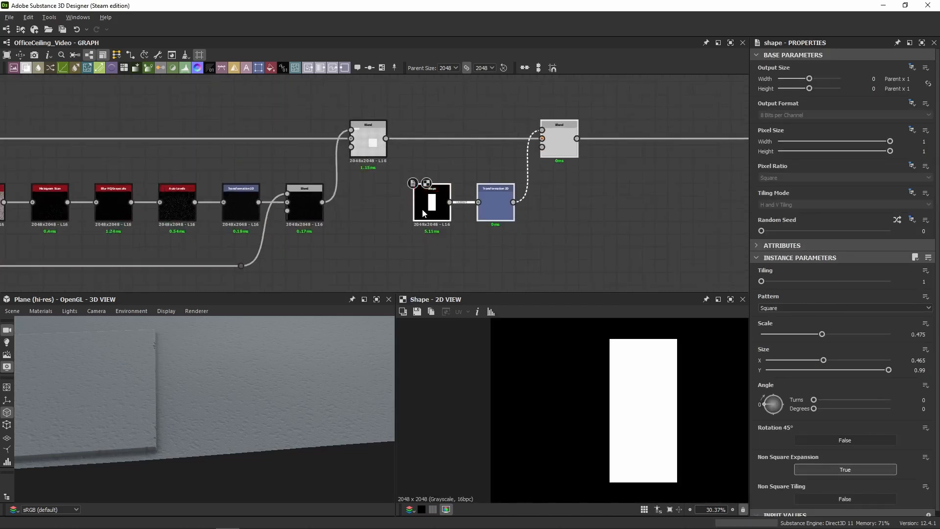
{"action": "double_click", "coordinate": [548, 157]}
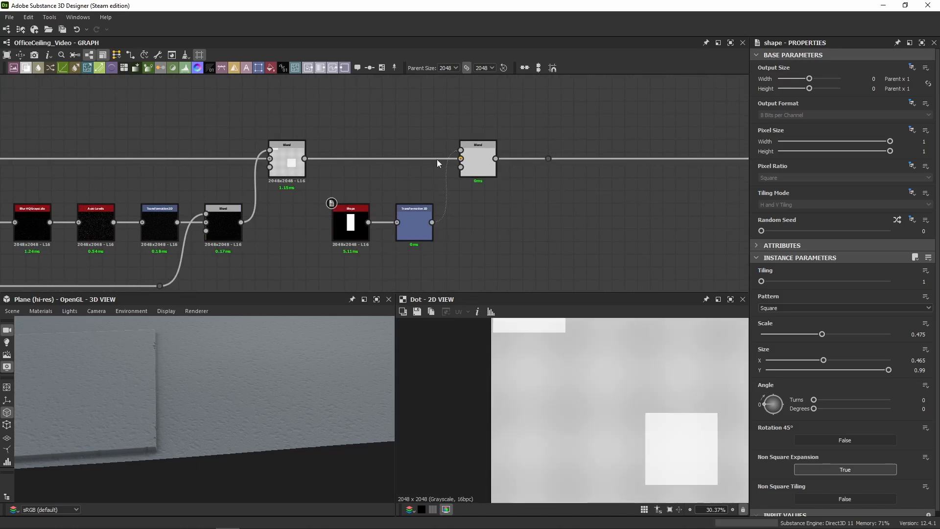
{"action": "mouse_move", "coordinate": [462, 158]}
{"action": "left_mouse_down"}
{"action": "mouse_move", "coordinate": [549, 158]}
{"action": "mouse_move", "coordinate": [478, 196]}
{"action": "mouse_move", "coordinate": [478, 209]}
{"action": "mouse_move", "coordinate": [480, 162]}
{"action": "left_mouse_up"}
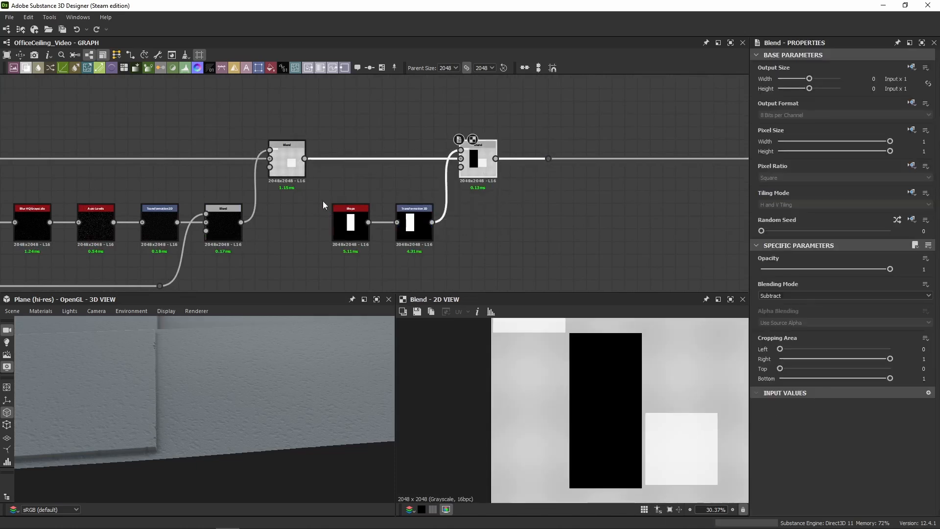
Review the pasted Shape node's instance parameters and the Transformation 2D node's settings and output
{"action": "scroll", "coordinate": [332, 208], "scroll_direction": "up", "scroll_amount": 3}
{"action": "double_click", "coordinate": [280, 196]}
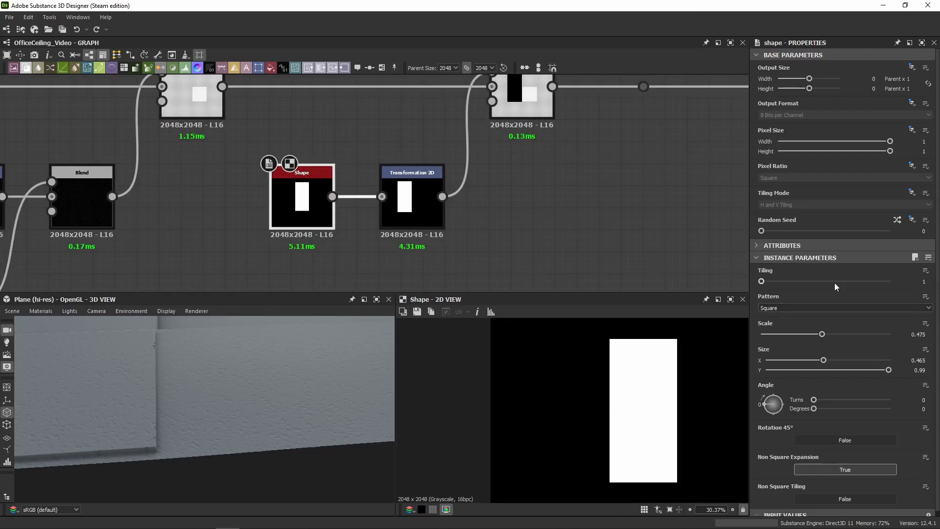
{"action": "scroll", "coordinate": [812, 327], "scroll_direction": "down", "scroll_amount": 1}
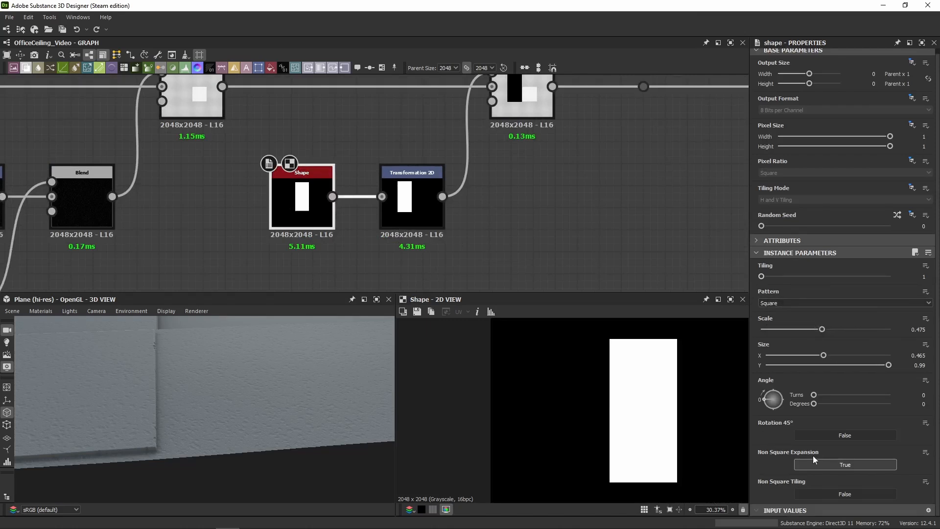
{"action": "double_click", "coordinate": [411, 208]}
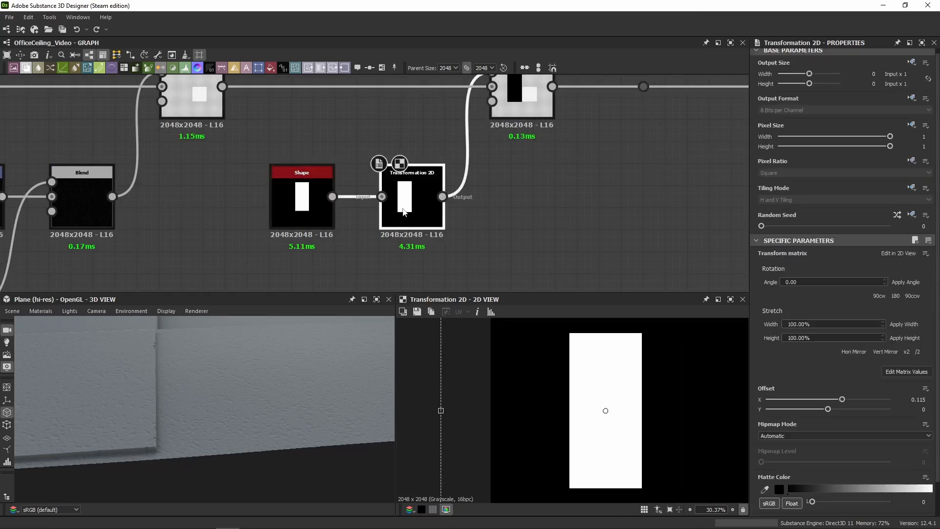
{"action": "scroll", "coordinate": [492, 372], "scroll_direction": "down", "scroll_amount": 3}
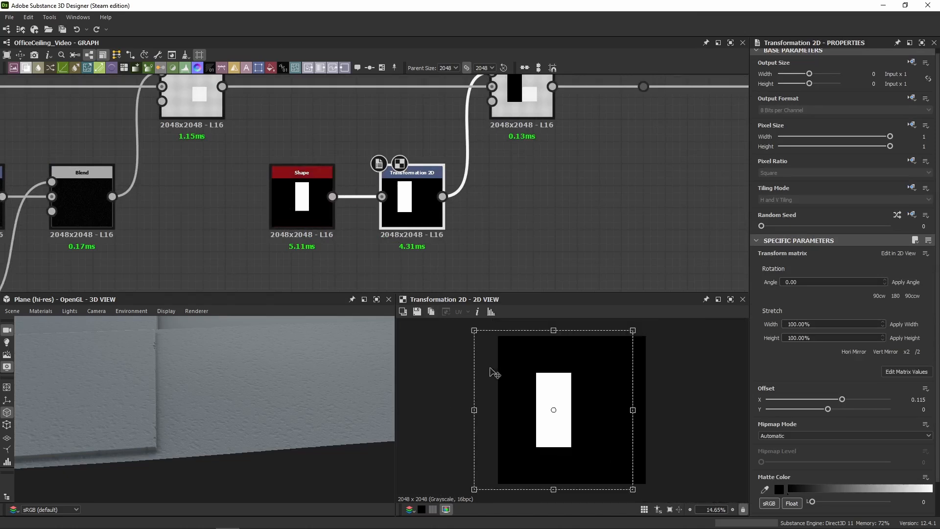
Show the Transformation 2D matrix values, check the Filtering options while keeping Bilinear, and examine the white rectangle's edge up close
{"action": "left_click", "coordinate": [906, 371]}
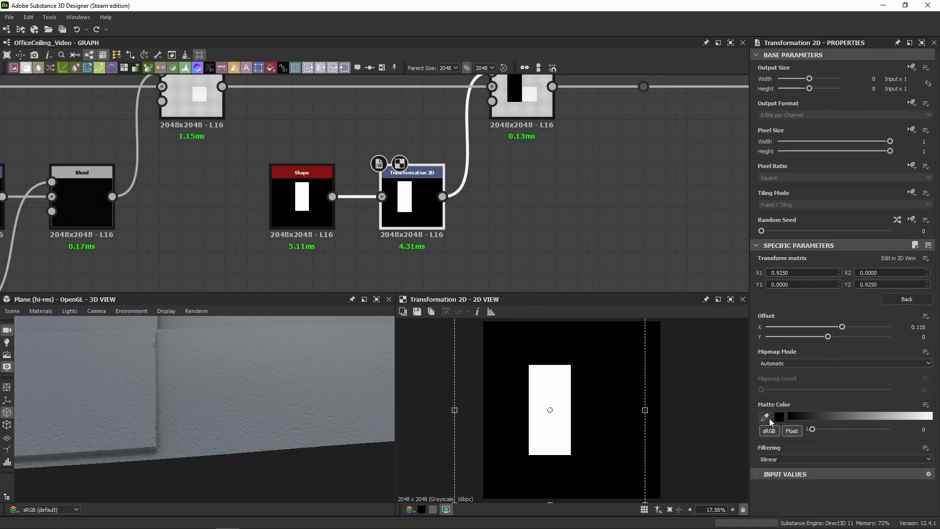
{"action": "left_click", "coordinate": [765, 460]}
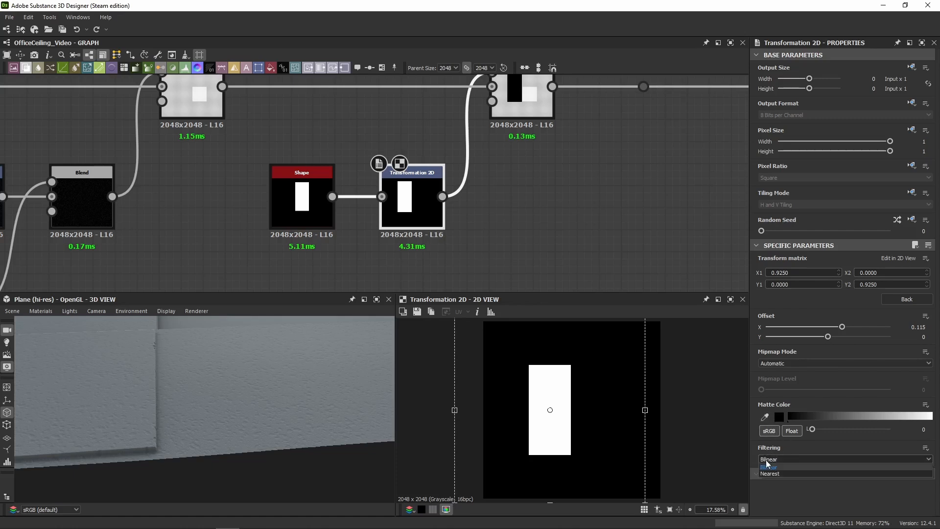
{"action": "left_click", "coordinate": [767, 461]}
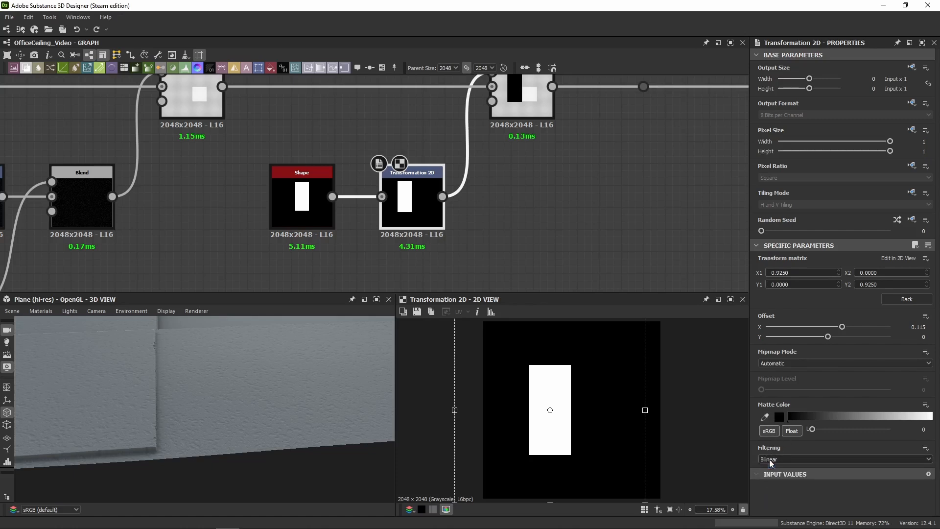
{"action": "scroll", "coordinate": [576, 347], "scroll_direction": "up", "scroll_amount": 13}
{"action": "scroll", "coordinate": [570, 406], "scroll_direction": "up", "scroll_amount": 8}
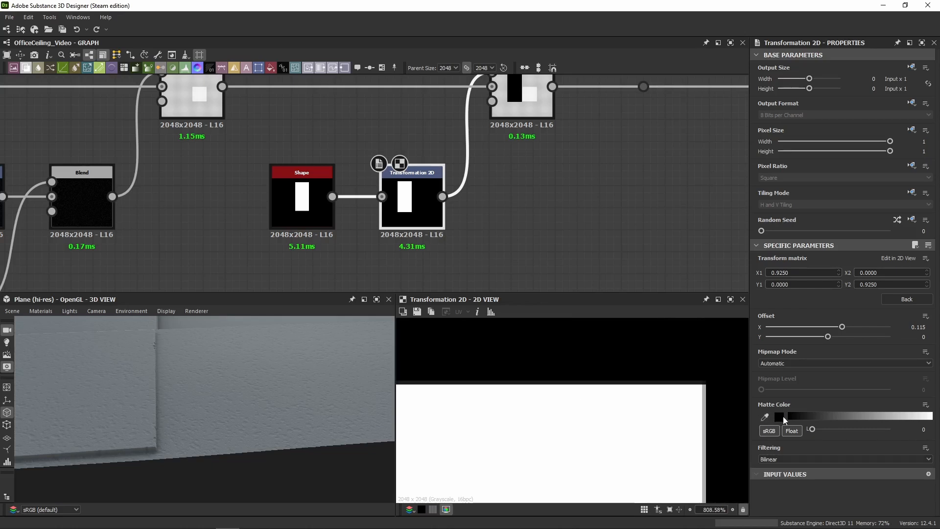
Set the Transformation 2D node's Filtering to Nearest and check the effect on the following Blend node's preview
{"action": "left_click", "coordinate": [767, 459]}
{"action": "left_click", "coordinate": [772, 474]}
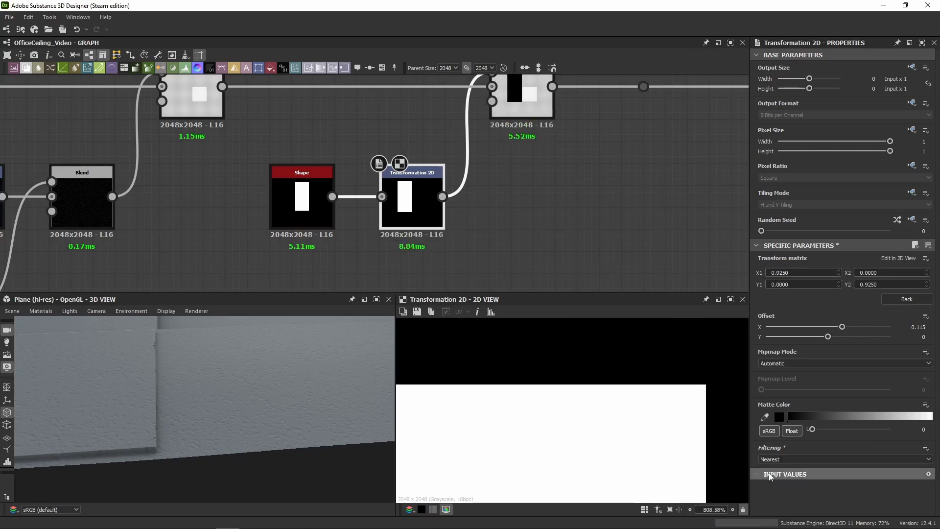
{"action": "scroll", "coordinate": [436, 279], "scroll_direction": "down", "scroll_amount": 3}
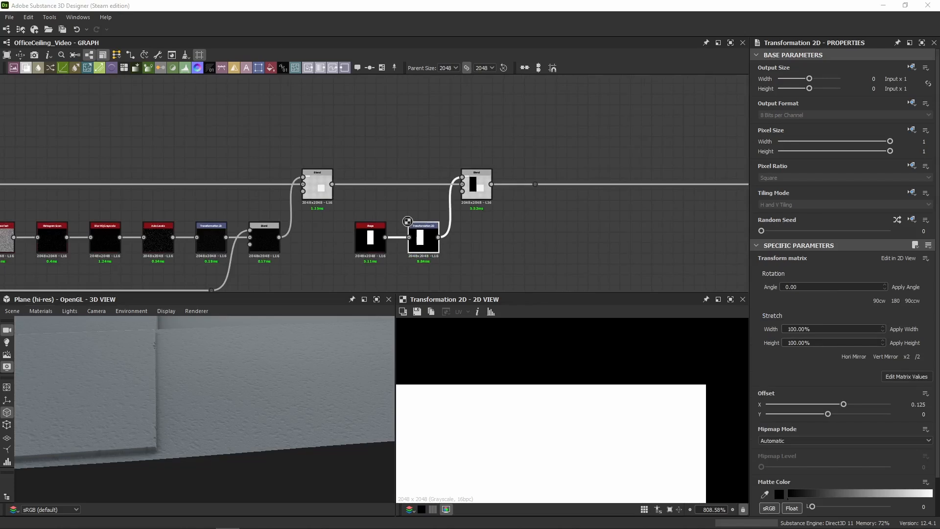
{"action": "left_click", "coordinate": [475, 190]}
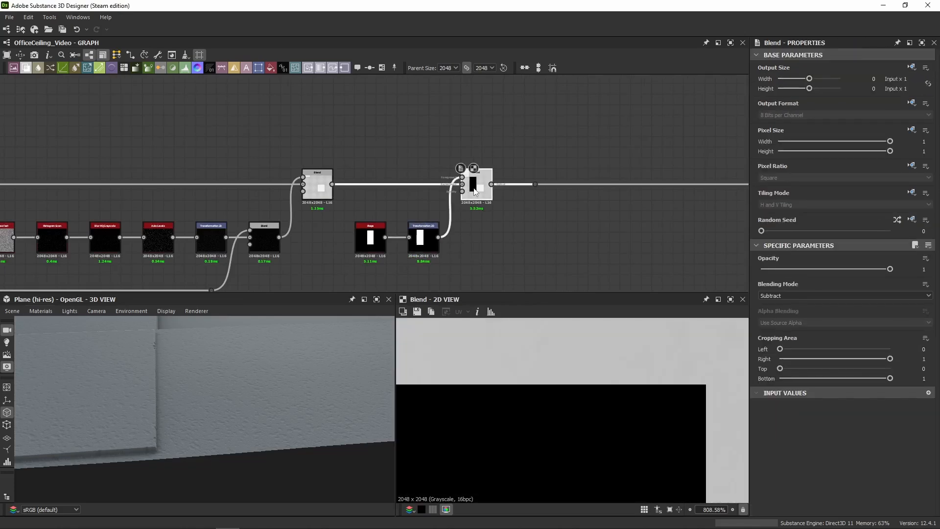
{"action": "scroll", "coordinate": [428, 245], "scroll_direction": "up", "scroll_amount": 3}
{"action": "left_click", "coordinate": [429, 245]}
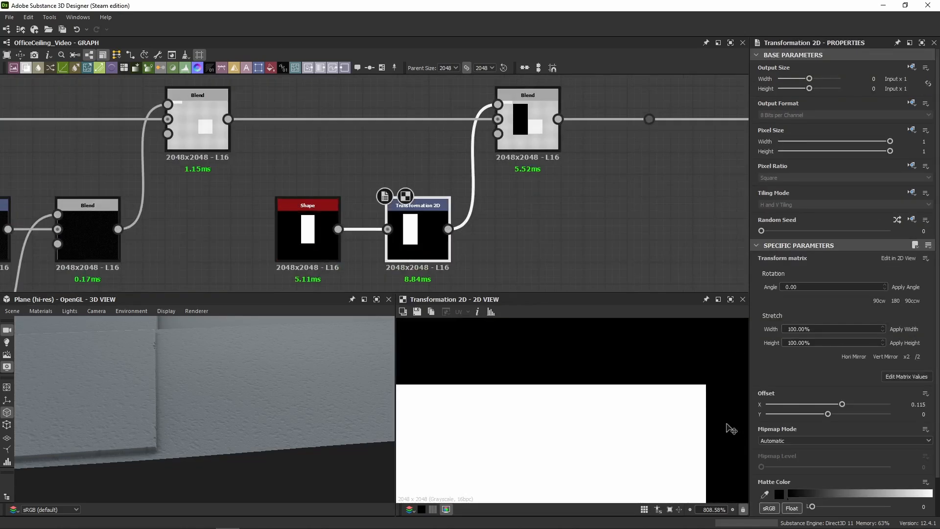
Set the Transformation 2D node's Filtering back to Bilinear and examine the white rectangle's corner pixels up close
{"action": "middle_click_drag", "start_coordinate": [550, 248], "coordinate": [527, 161]}
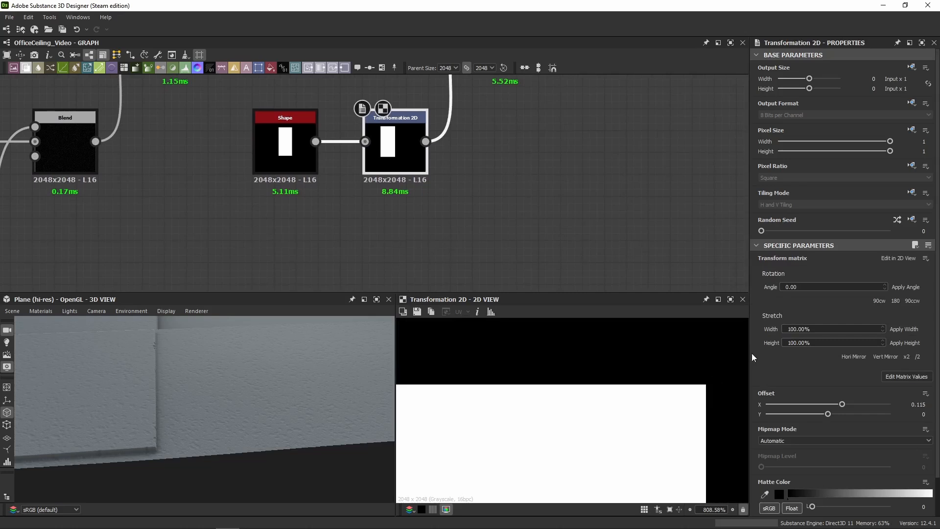
{"action": "scroll", "coordinate": [753, 357], "scroll_direction": "down", "scroll_amount": 1}
{"action": "left_click", "coordinate": [768, 496]}
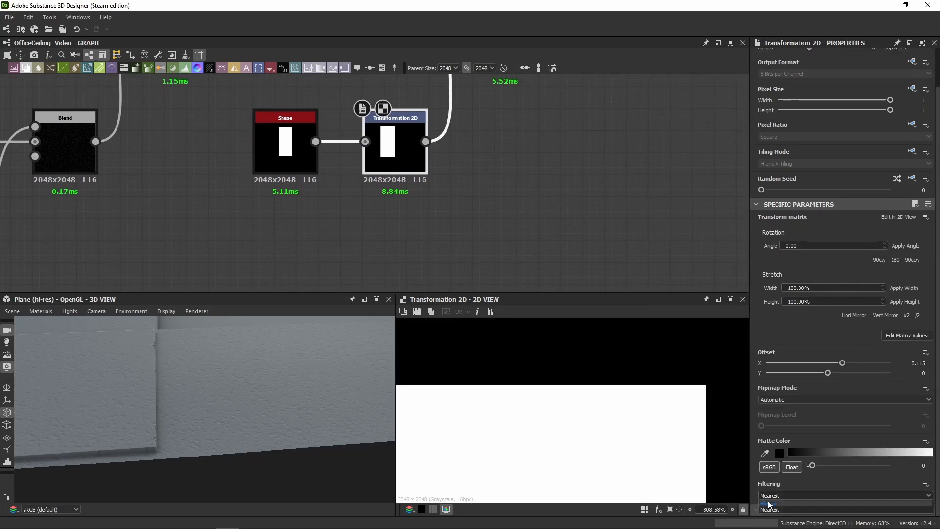
{"action": "left_click", "coordinate": [771, 509]}
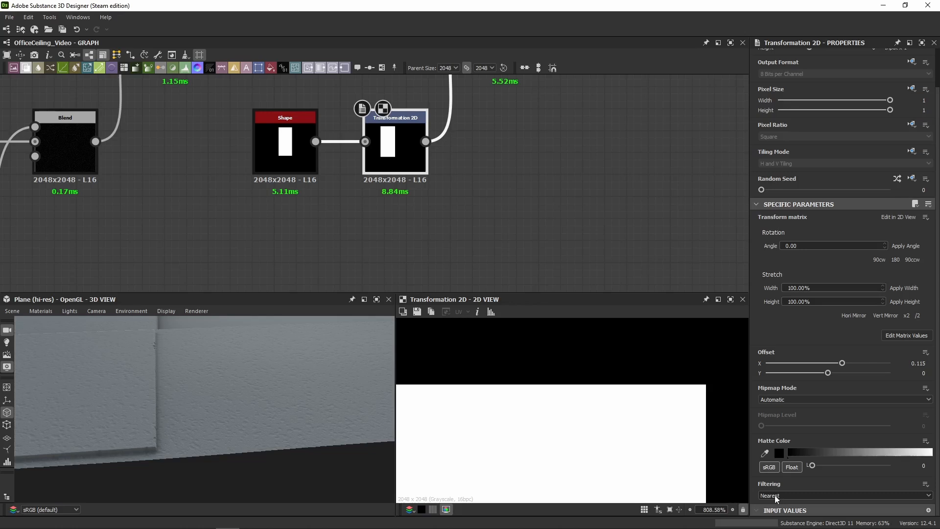
{"action": "scroll", "coordinate": [796, 492], "scroll_direction": "up", "scroll_amount": 1}
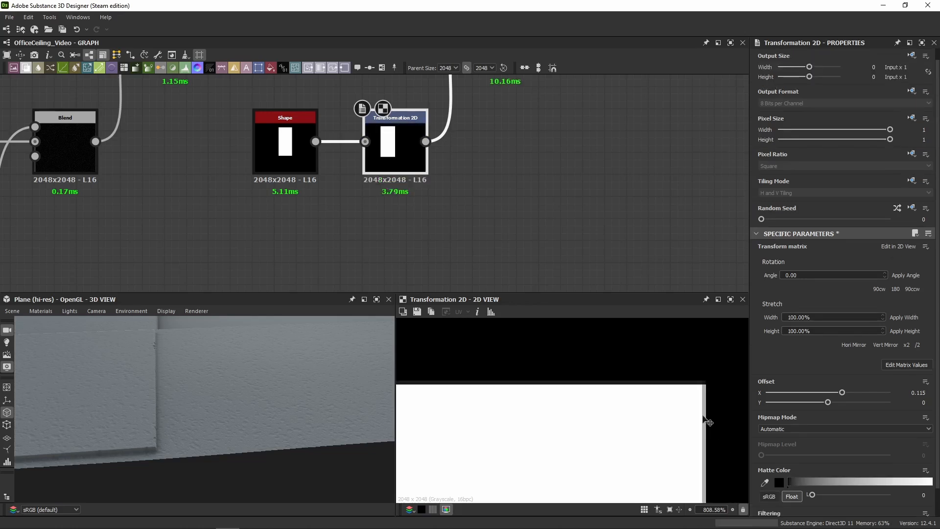
{"action": "scroll", "coordinate": [705, 387], "scroll_direction": "up", "scroll_amount": 10}
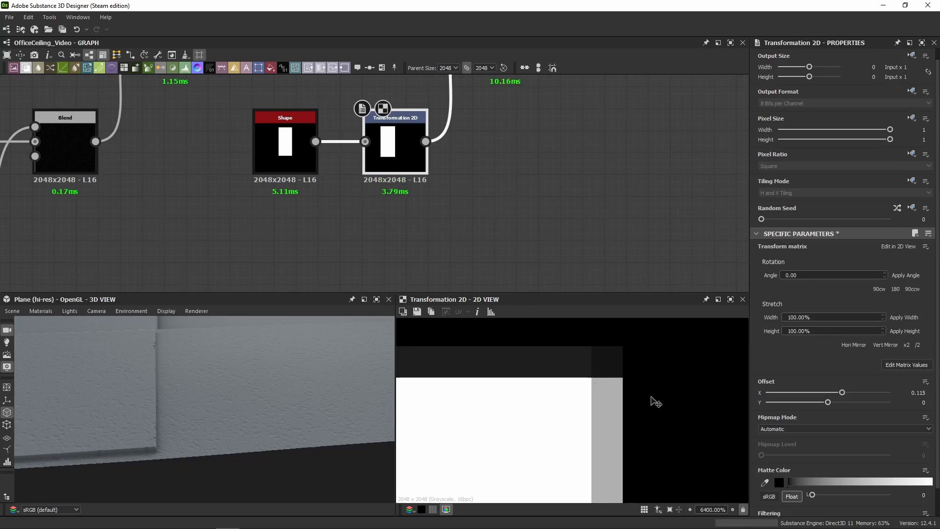
{"action": "scroll", "coordinate": [756, 352], "scroll_direction": "down", "scroll_amount": 1}
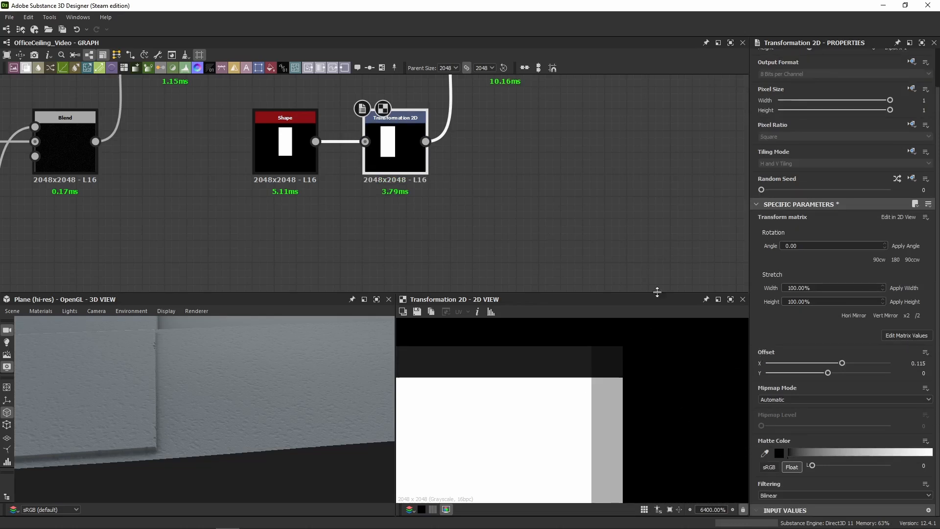
Compare Nearest and Bilinear filtering on the rectangle's corner by switching repeatedly between them, finishing on Bilinear
{"action": "left_click", "coordinate": [769, 495]}
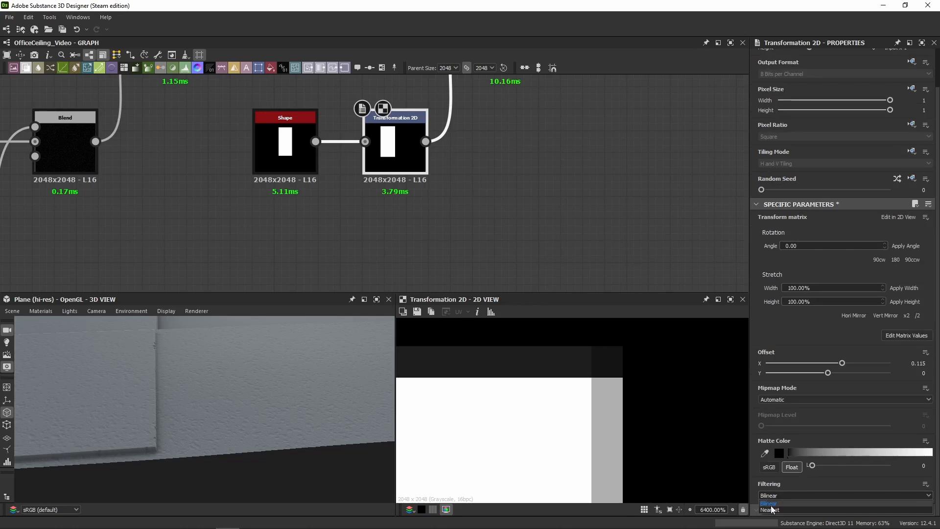
{"action": "left_click", "coordinate": [771, 510]}
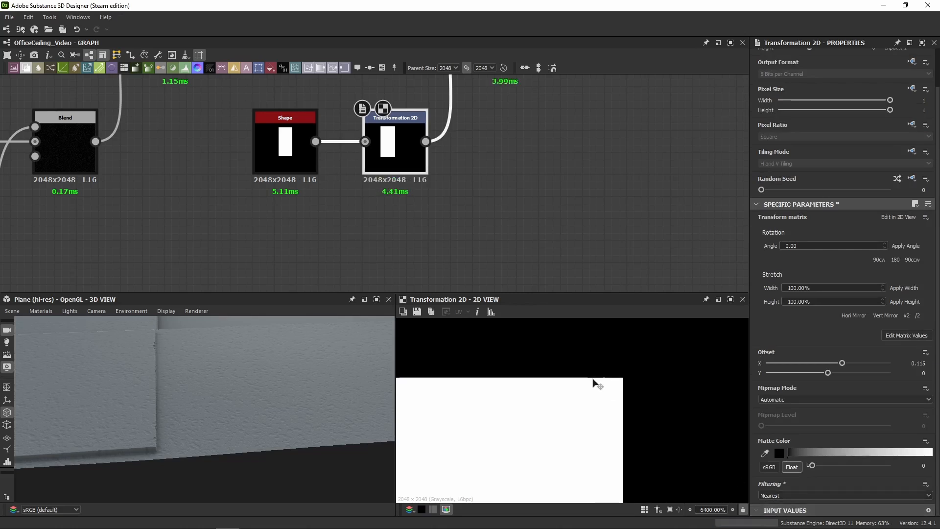
{"action": "left_click", "coordinate": [768, 496]}
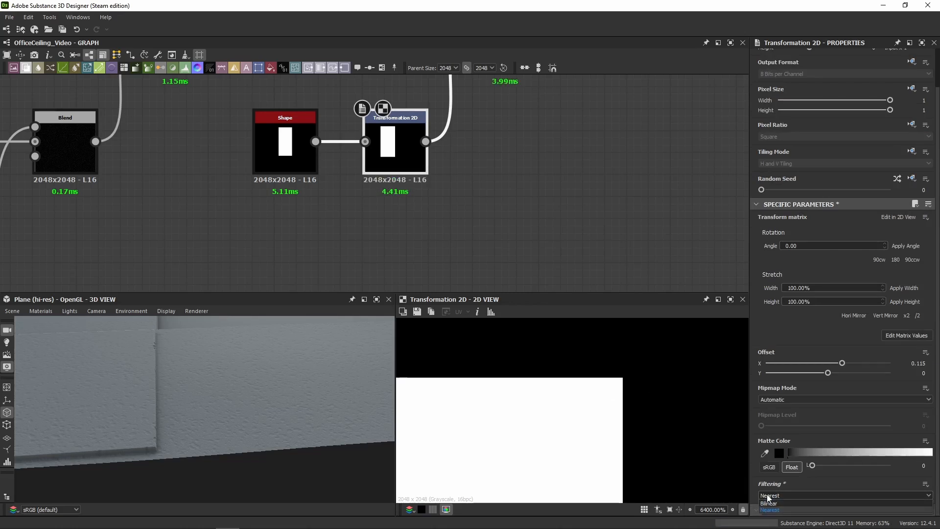
{"action": "left_click", "coordinate": [772, 503]}
{"action": "left_click", "coordinate": [773, 498]}
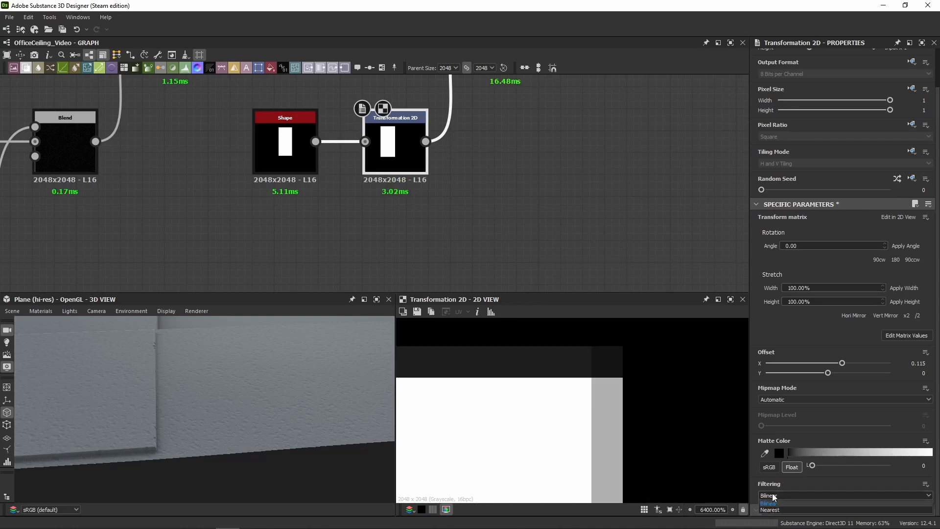
{"action": "left_click", "coordinate": [770, 509]}
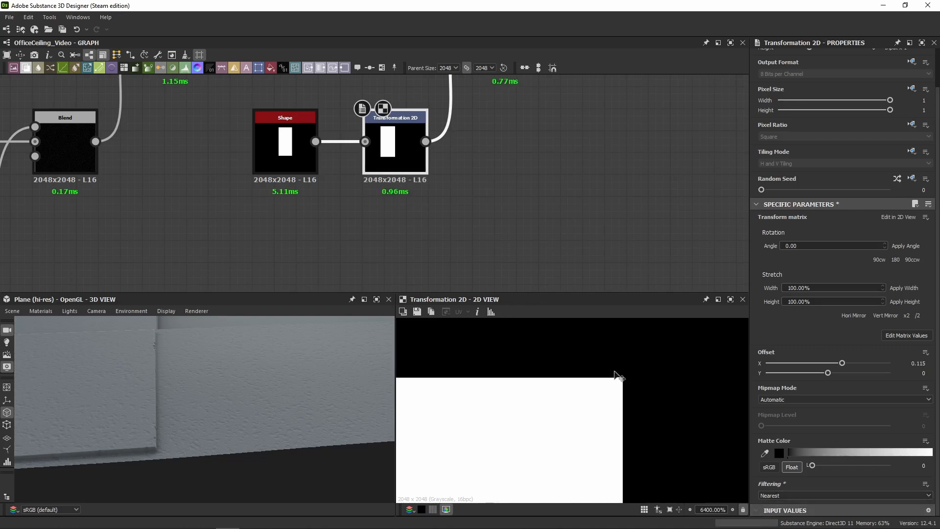
{"action": "left_click", "coordinate": [773, 503]}
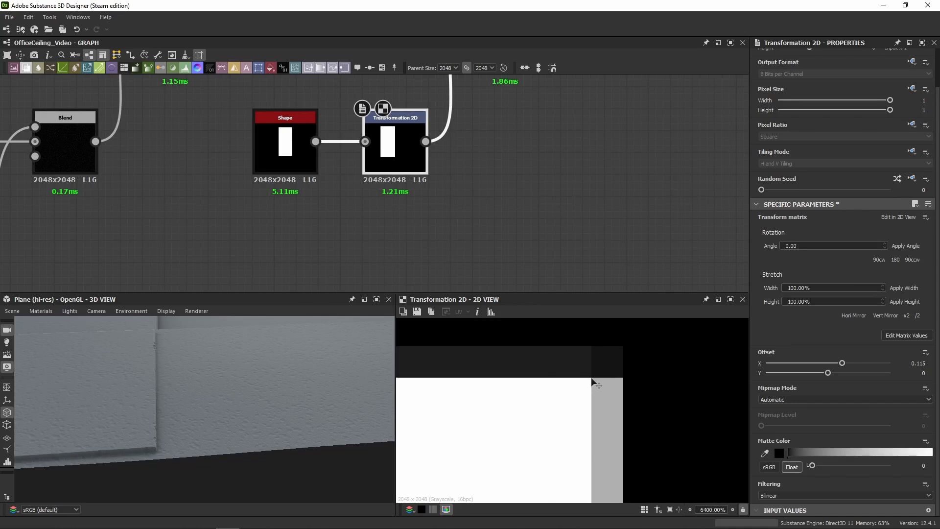
{"action": "left_click", "coordinate": [773, 496]}
{"action": "left_click", "coordinate": [770, 510]}
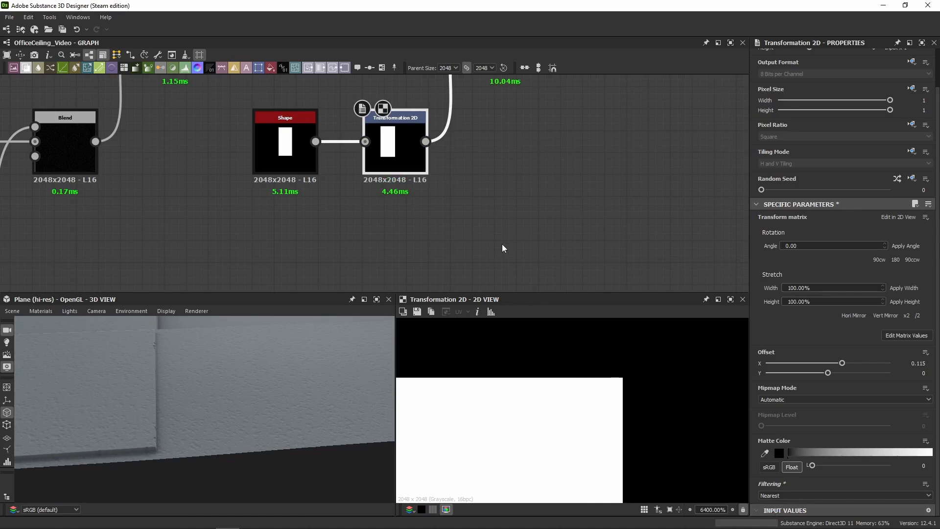
{"action": "left_click", "coordinate": [781, 496]}
{"action": "left_click", "coordinate": [780, 502]}
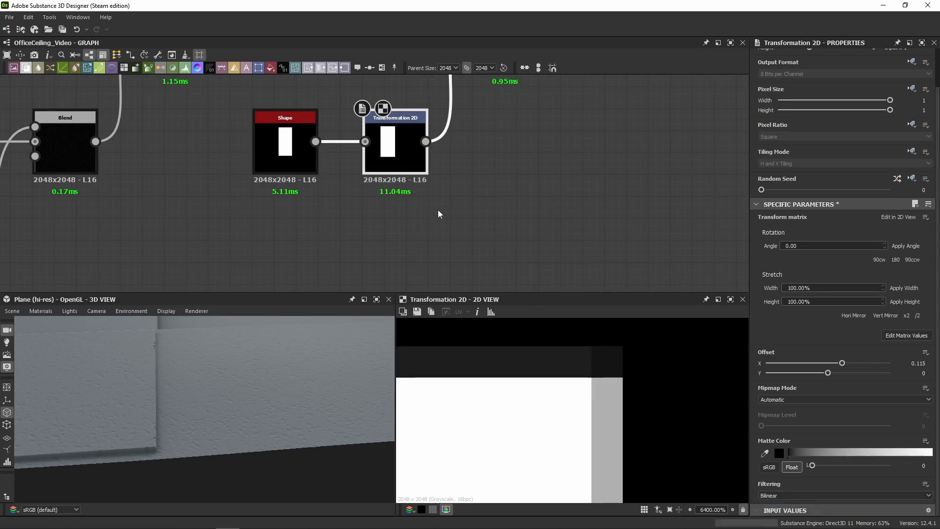
Add a Histogram Scan node to the Transformation 2D output and set its Position and Contrast to 1
{"action": "left_click_drag", "start_coordinate": [426, 141], "coordinate": [467, 237]}
{"action": "type", "text": "scan"}
{"action": "left_click", "coordinate": [495, 272]}
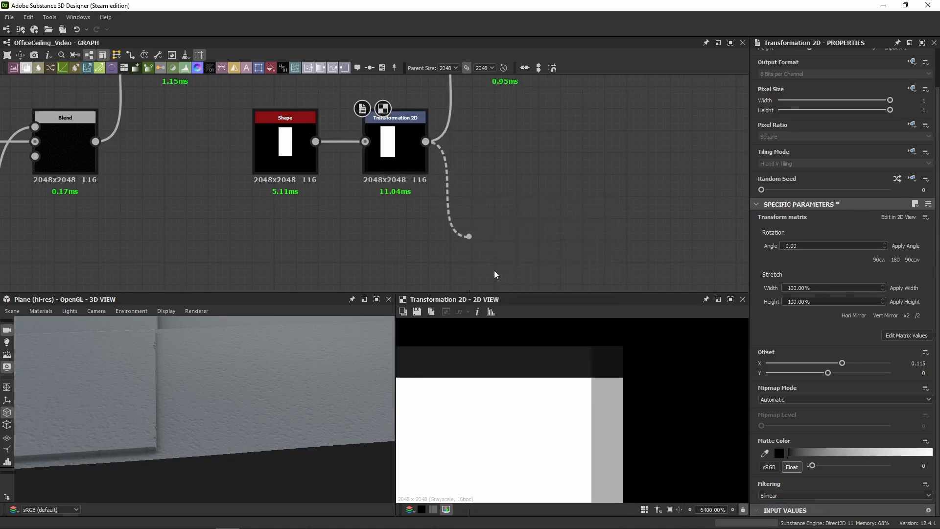
{"action": "left_click_drag", "start_coordinate": [762, 281], "coordinate": [889, 281]}
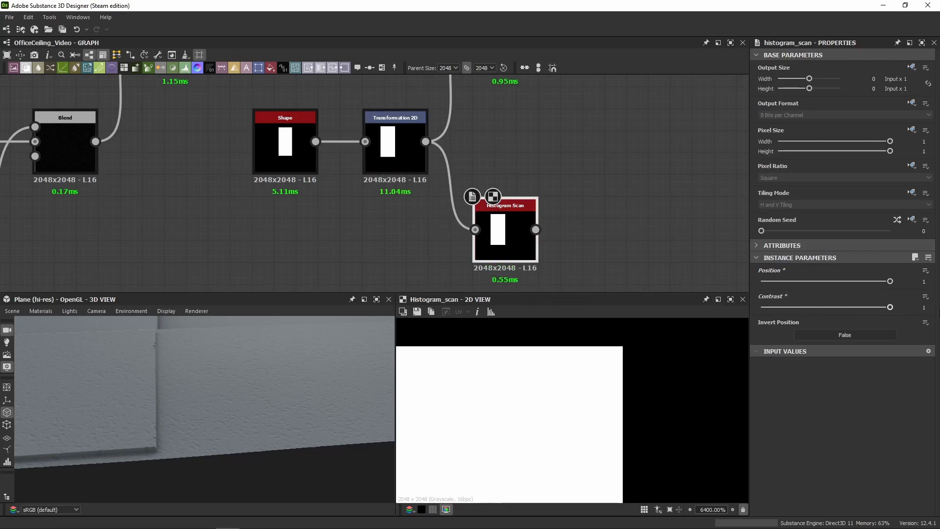
Compare the Shape, Transformation 2D and Histogram Scan outputs at the white rectangle's corner
{"action": "left_click", "coordinate": [284, 147]}
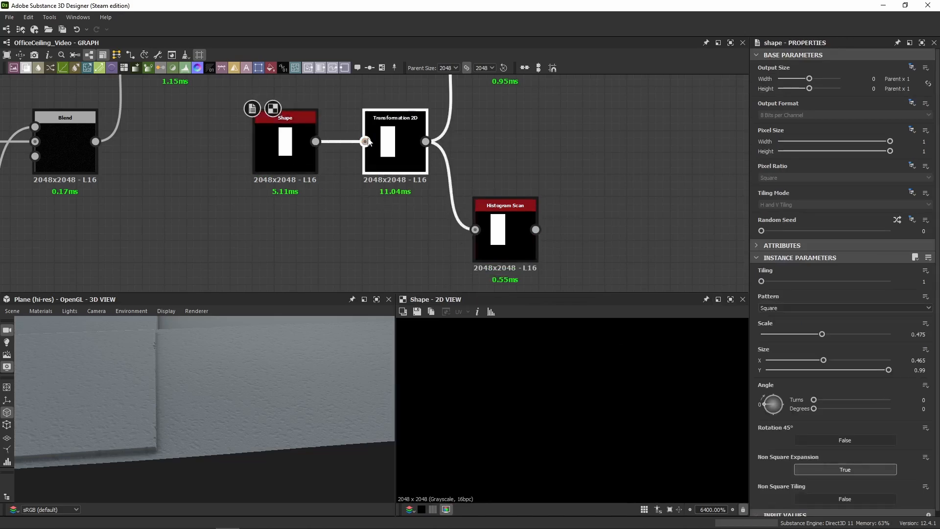
{"action": "left_click", "coordinate": [388, 146]}
{"action": "left_click", "coordinate": [298, 151]}
{"action": "left_click", "coordinate": [490, 224]}
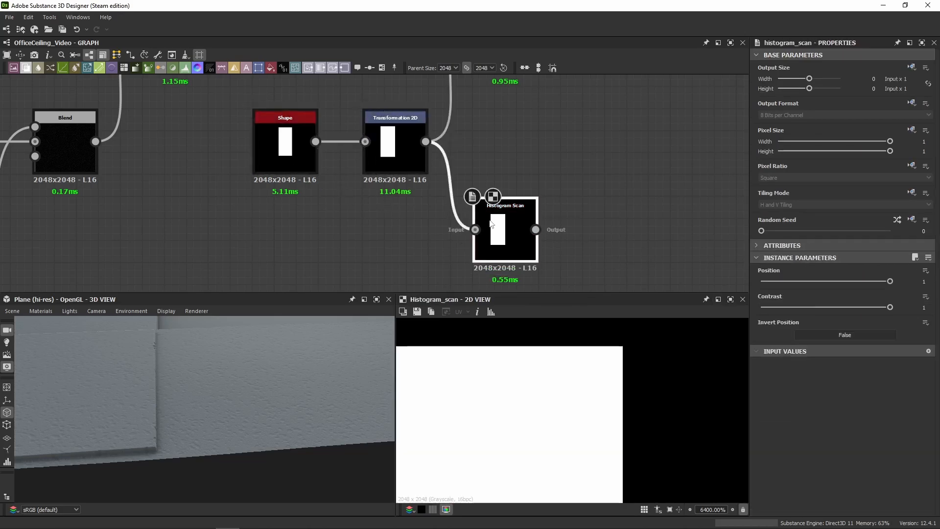
{"action": "left_click", "coordinate": [409, 157]}
{"action": "left_click", "coordinate": [512, 213]}
{"action": "left_click", "coordinate": [384, 161]}
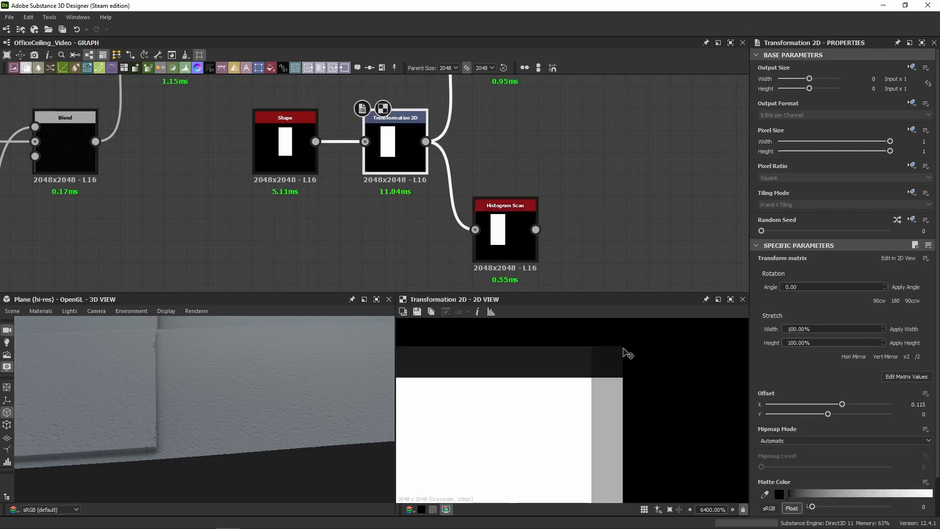
{"action": "left_click", "coordinate": [501, 248]}
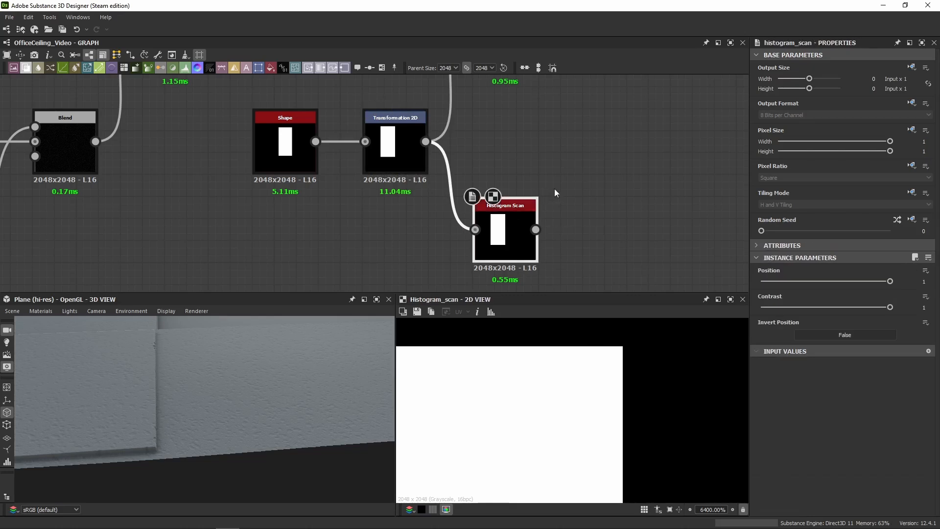
Delete the Histogram Scan node and re-examine the Transformation 2D node's edge pixels and Filtering setting
{"action": "key", "text": "Delete"}
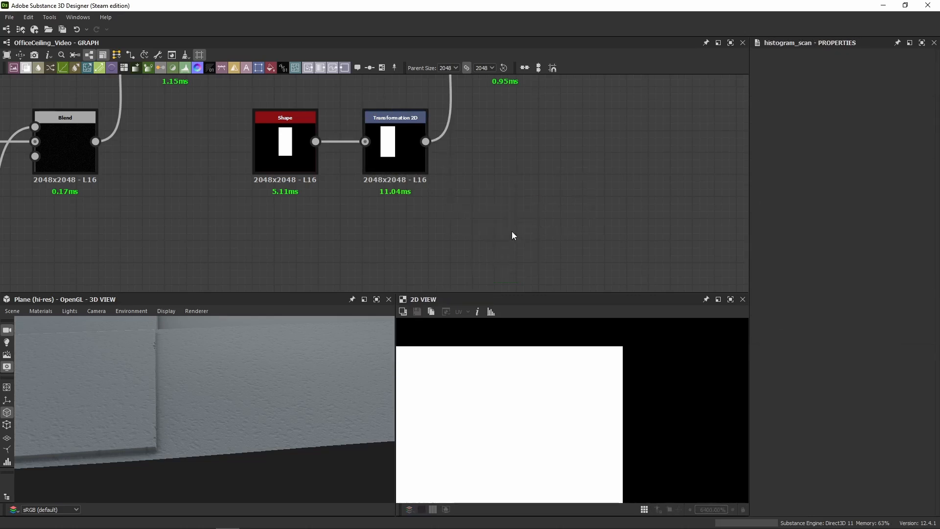
{"action": "left_click", "coordinate": [406, 166]}
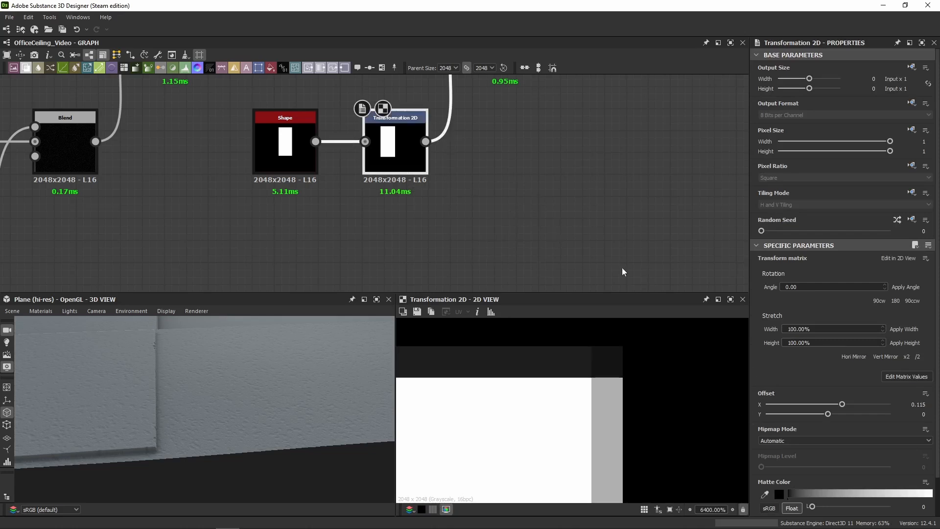
{"action": "scroll", "coordinate": [769, 414], "scroll_direction": "down", "scroll_amount": 2}
{"action": "scroll", "coordinate": [742, 373], "scroll_direction": "down", "scroll_amount": 4}
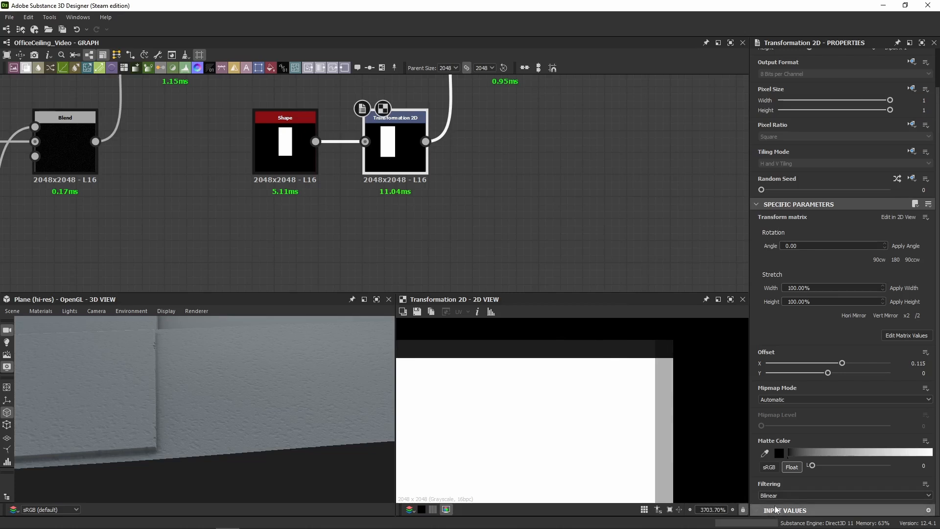
{"action": "scroll", "coordinate": [658, 358], "scroll_direction": "up", "scroll_amount": 3}
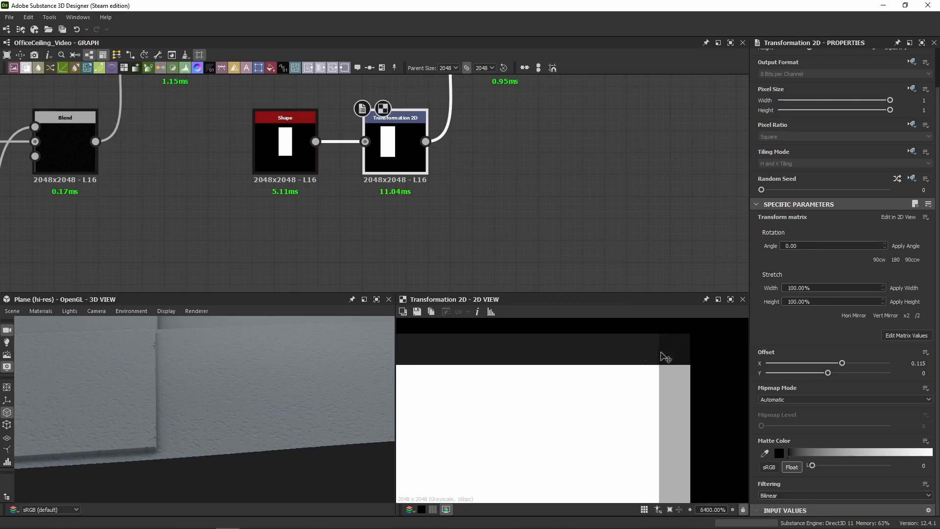
{"action": "scroll", "coordinate": [390, 218], "scroll_direction": "down", "scroll_amount": 4}
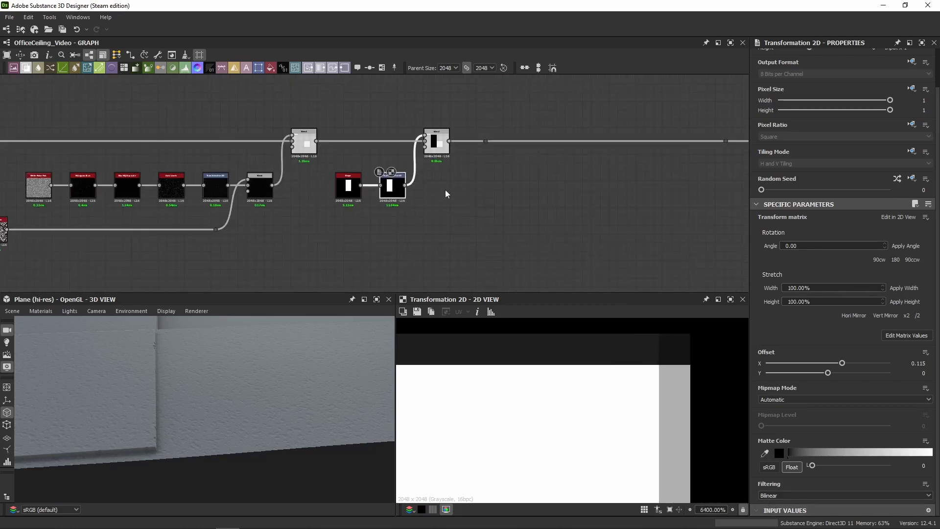
Preview the Subtract Blend's output from its edge pixels to the full image, and inspect the recessed panel on the 3D plane
{"action": "double_click", "coordinate": [435, 142]}
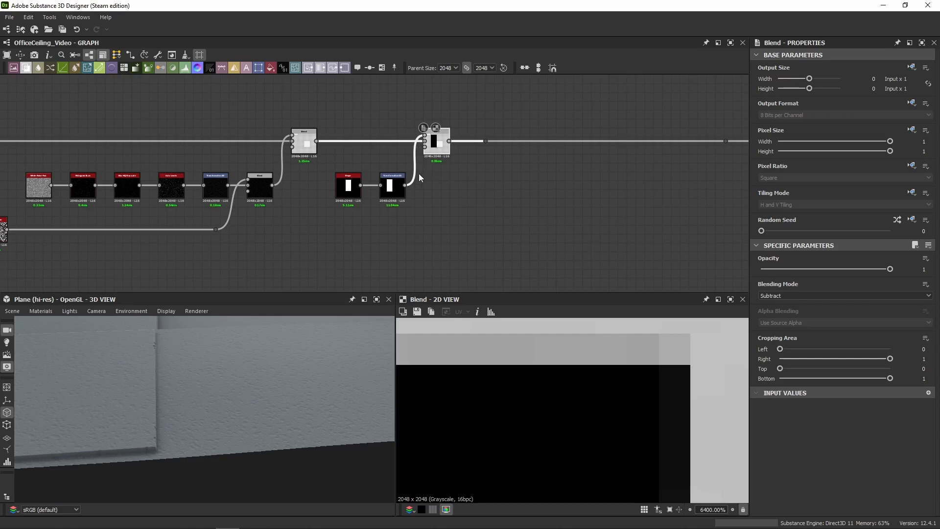
{"action": "left_click", "coordinate": [391, 185]}
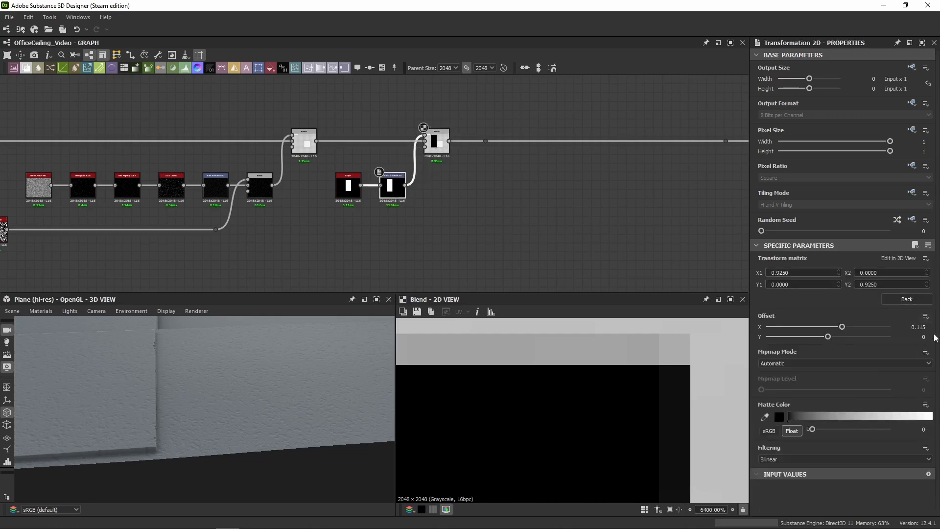
{"action": "left_click", "coordinate": [445, 152]}
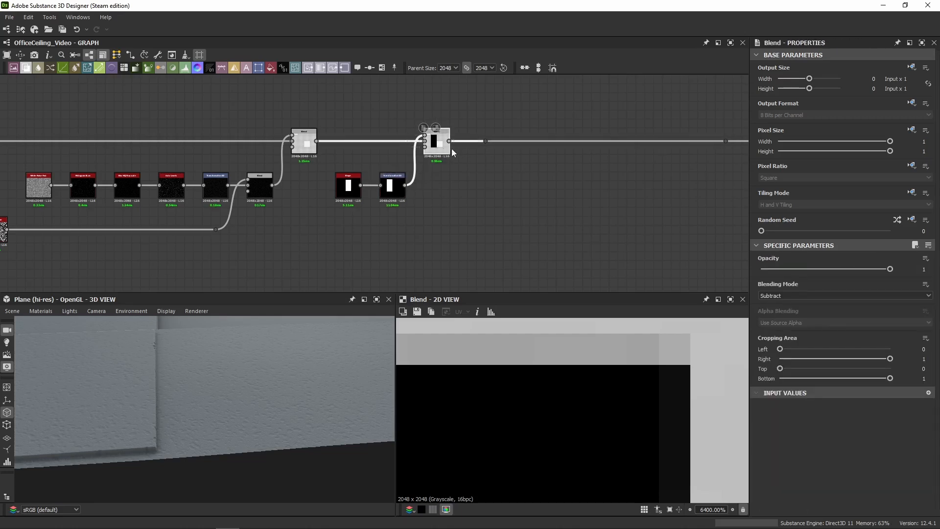
{"action": "scroll", "coordinate": [598, 360], "scroll_direction": "down", "scroll_amount": 5}
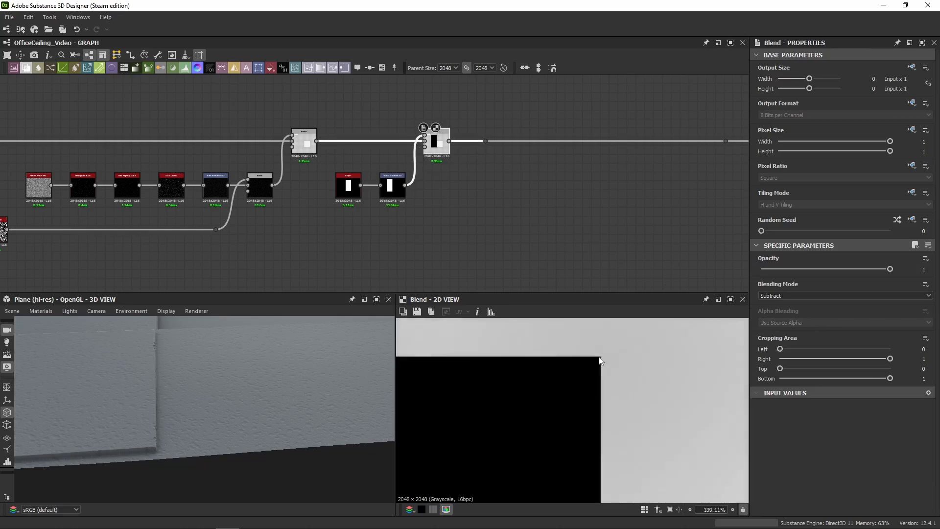
{"action": "scroll", "coordinate": [599, 361], "scroll_direction": "down", "scroll_amount": 10}
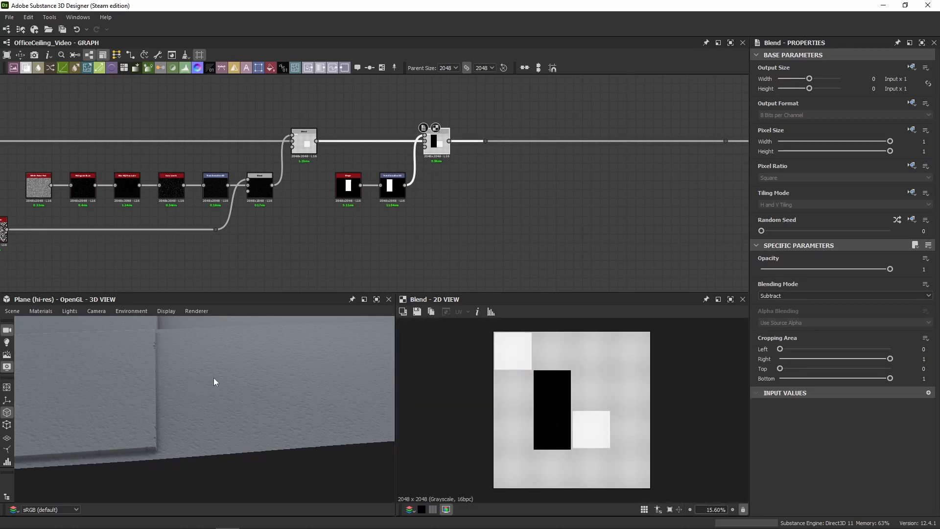
{"action": "scroll", "coordinate": [157, 406], "scroll_direction": "down", "scroll_amount": 5}
{"action": "left_click_drag", "start_coordinate": [144, 393], "coordinate": [220, 410]}
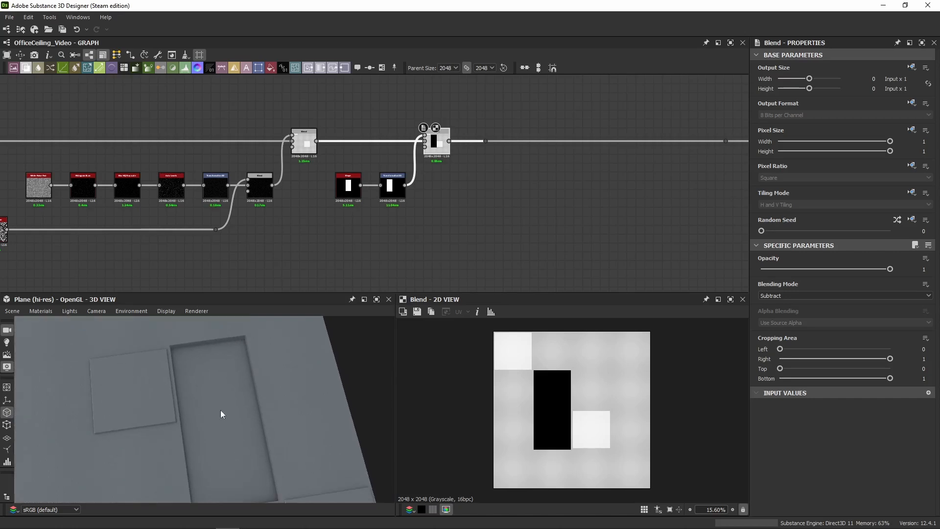
Free up the Subtract Blend's output link by moving its nearest dot node along the link and deleting that redundant dot
{"action": "left_click_drag", "start_coordinate": [505, 110], "coordinate": [474, 157]}
{"action": "middle_click_drag", "start_coordinate": [512, 145], "coordinate": [349, 149]}
{"action": "scroll", "coordinate": [345, 147], "scroll_direction": "up", "scroll_amount": 3}
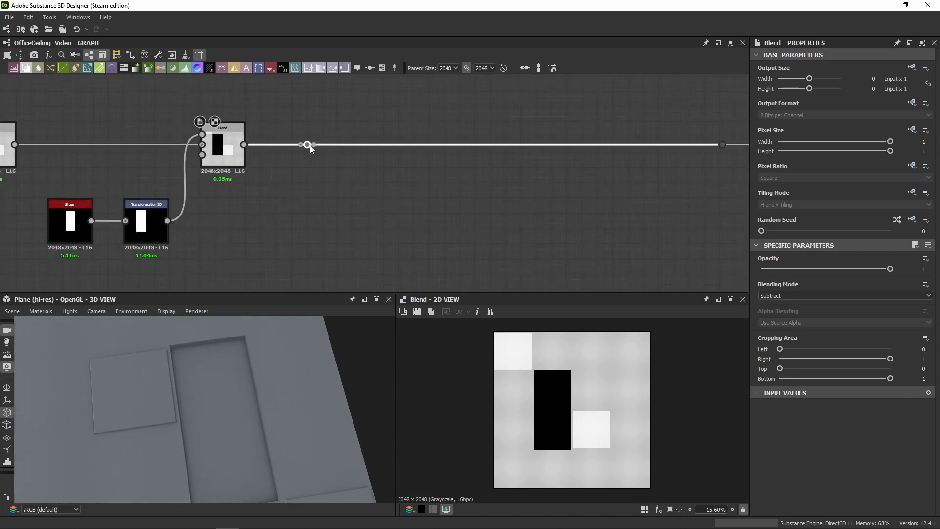
{"action": "left_click_drag", "start_coordinate": [309, 145], "coordinate": [686, 146]}
{"action": "left_click", "coordinate": [722, 144]}
{"action": "left_click", "coordinate": [680, 145]}
{"action": "key", "text": "BackSpace"}
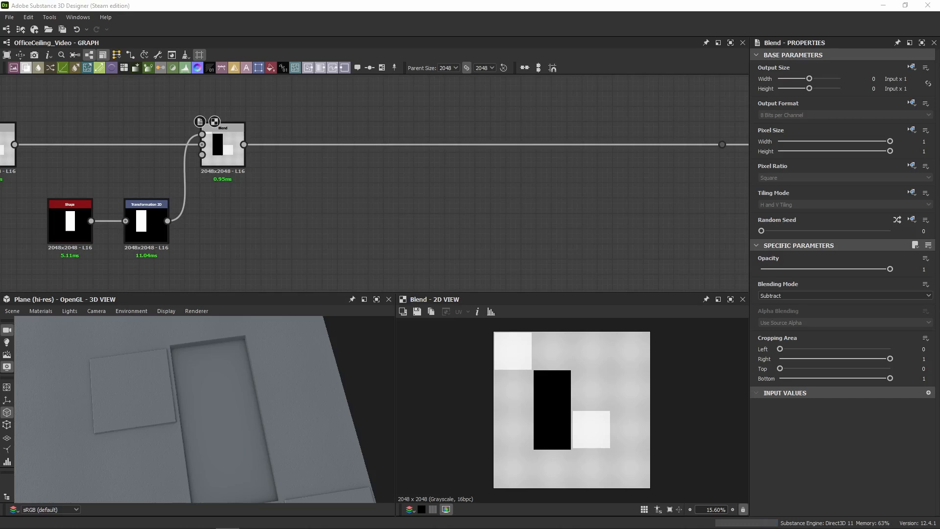
Paste the Shape, two Transformation 2D, Levels and Max (Lighten) Blend nodes and insert the chain after the Subtract Blend
{"action": "left_click", "coordinate": [152, 235]}
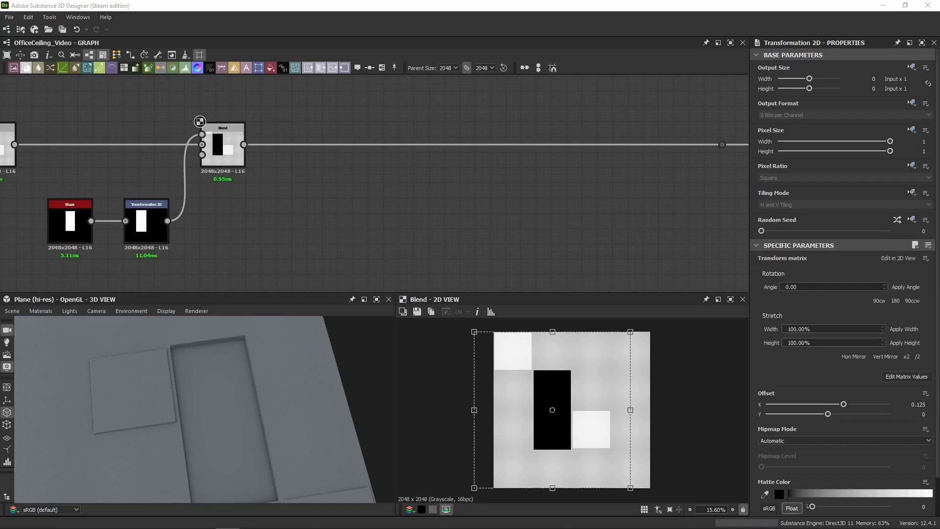
{"action": "middle_click_drag", "start_coordinate": [158, 264], "coordinate": [360, 192]}
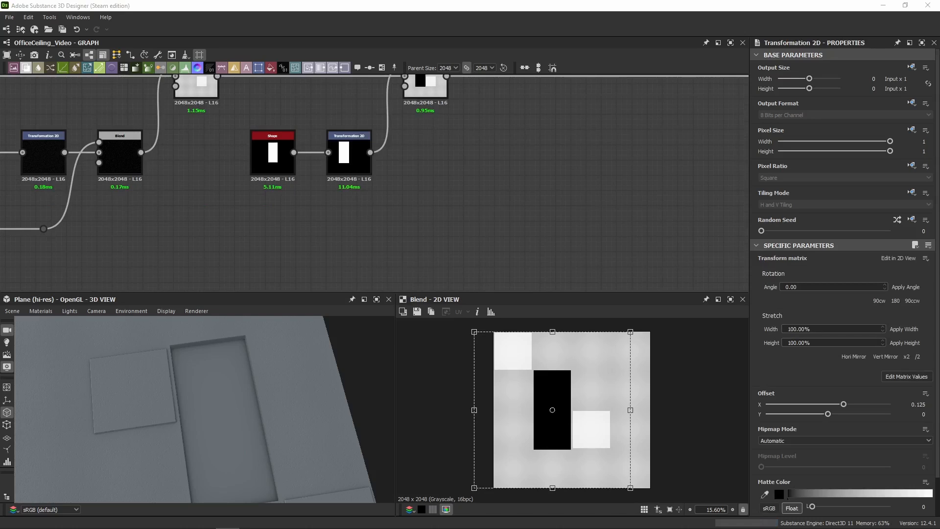
{"action": "middle_click_drag", "start_coordinate": [551, 125], "coordinate": [376, 180]}
{"action": "key", "text": "ctrl+v"}
{"action": "left_click_drag", "start_coordinate": [229, 222], "coordinate": [343, 203]}
{"action": "left_click", "coordinate": [298, 151]}
{"action": "middle_click_drag", "start_coordinate": [649, 129], "coordinate": [345, 129]}
{"action": "left_click", "coordinate": [343, 131]}
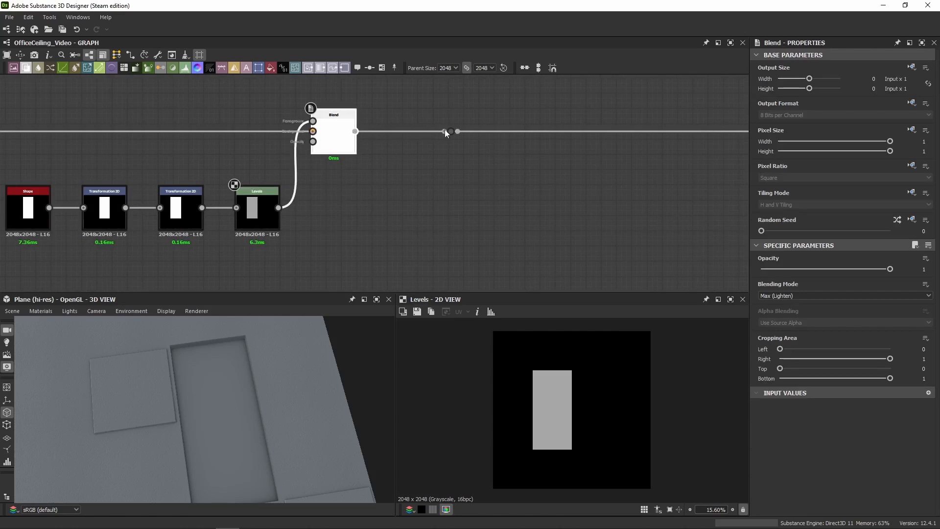
Inspect the raised rectangle on the 3D plane and compare the Levels output with the Max (Lighten) Blend output
{"action": "middle_click_drag", "start_coordinate": [217, 134], "coordinate": [394, 143]}
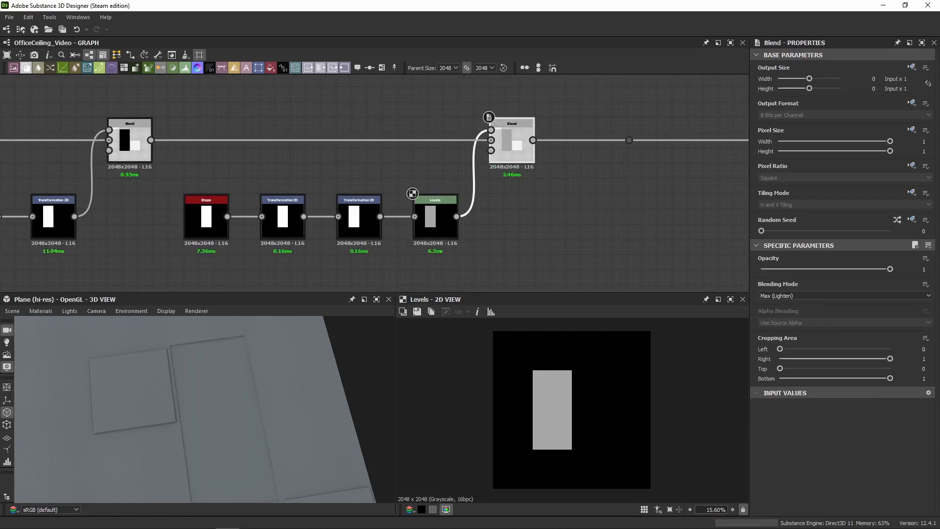
{"action": "double_click", "coordinate": [507, 147]}
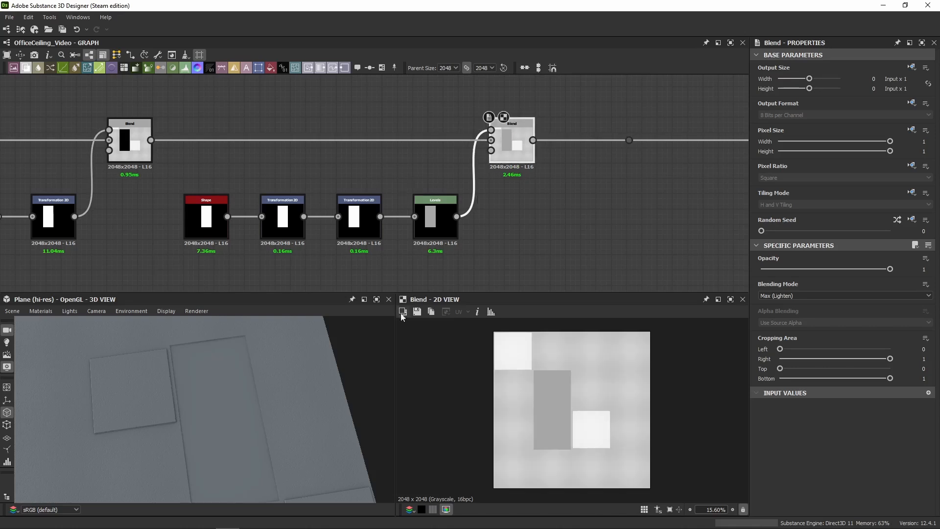
{"action": "left_click_drag", "start_coordinate": [211, 411], "coordinate": [211, 373]}
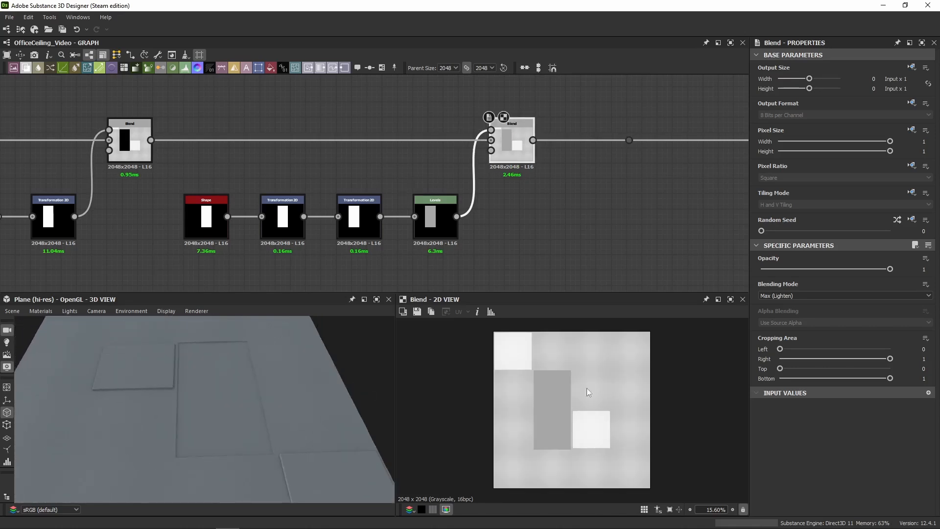
{"action": "scroll", "coordinate": [586, 388], "scroll_direction": "up", "scroll_amount": 5}
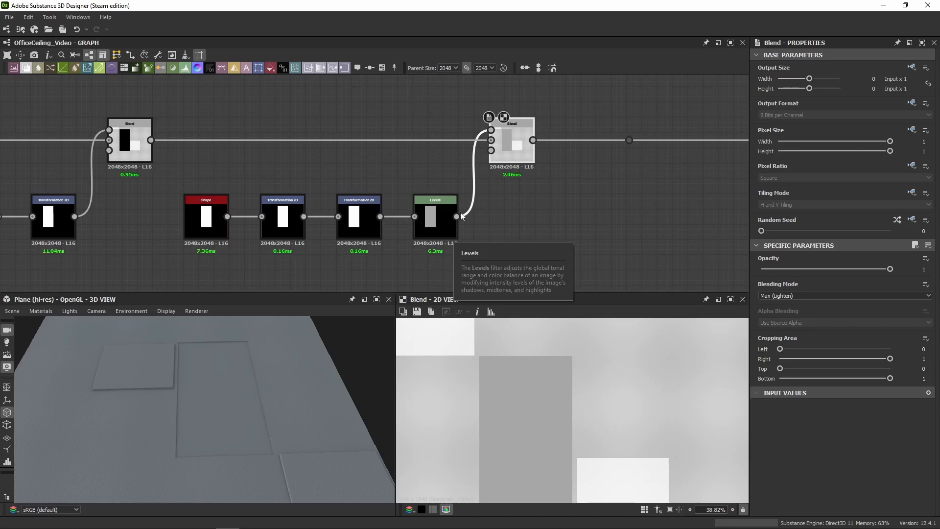
{"action": "double_click", "coordinate": [437, 222]}
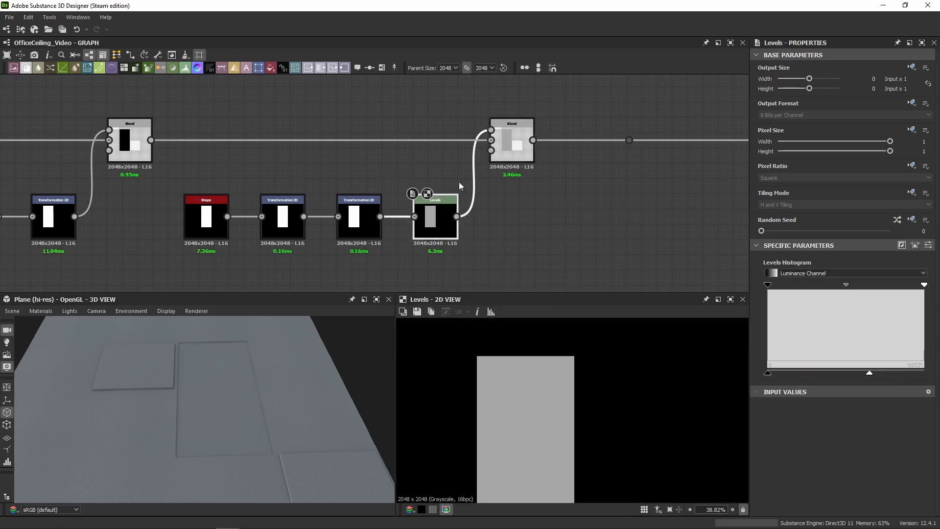
{"action": "double_click", "coordinate": [504, 132]}
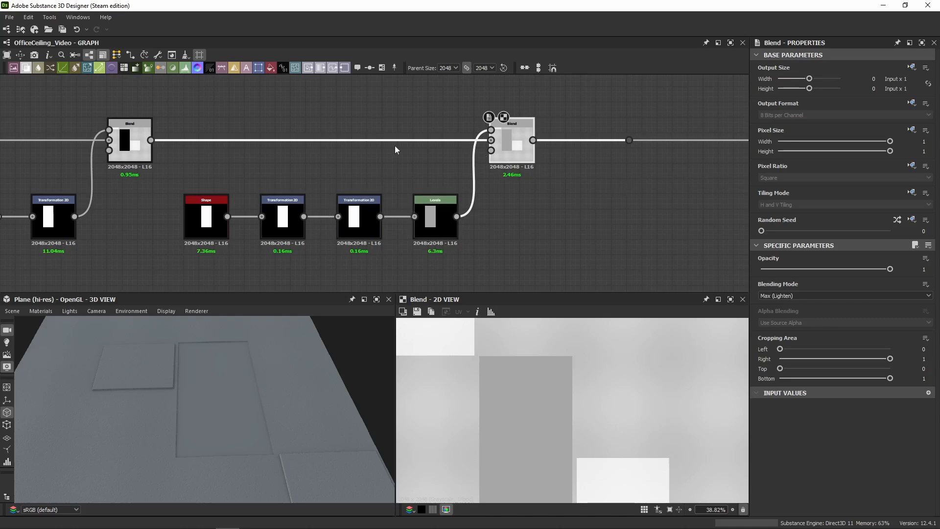
Review the pasted chain's Shape parameters and the first Transformation 2D node's matrix, offset and filtering values
{"action": "middle_click_drag", "start_coordinate": [233, 154], "coordinate": [275, 127]}
{"action": "left_click", "coordinate": [275, 128]}
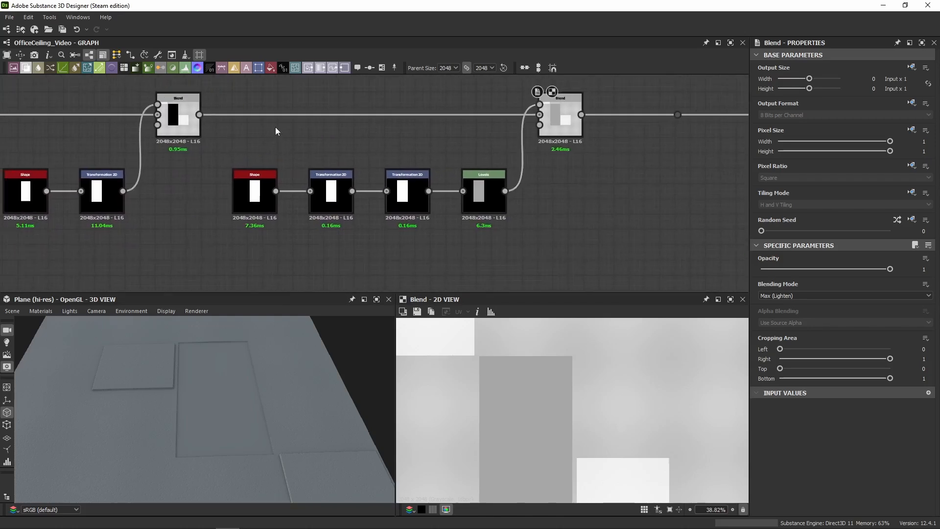
{"action": "double_click", "coordinate": [252, 193]}
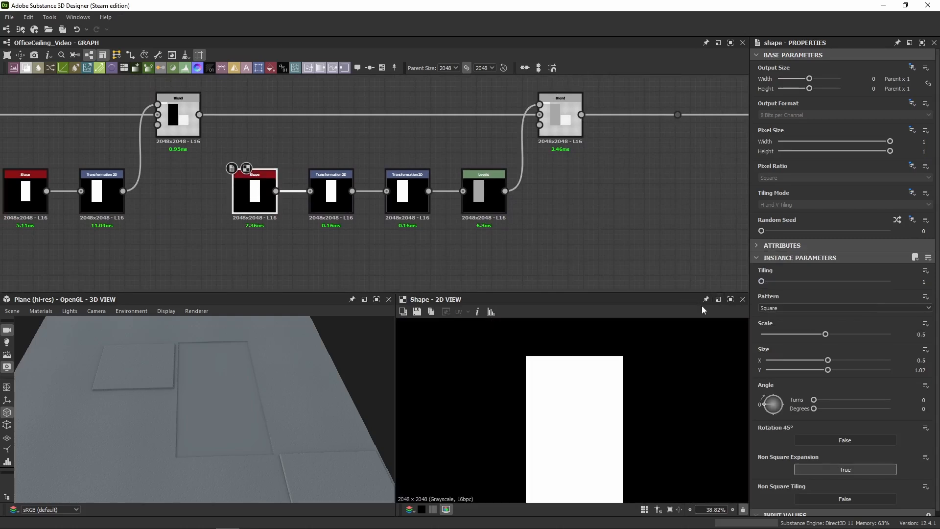
{"action": "scroll", "coordinate": [756, 301], "scroll_direction": "down", "scroll_amount": 1}
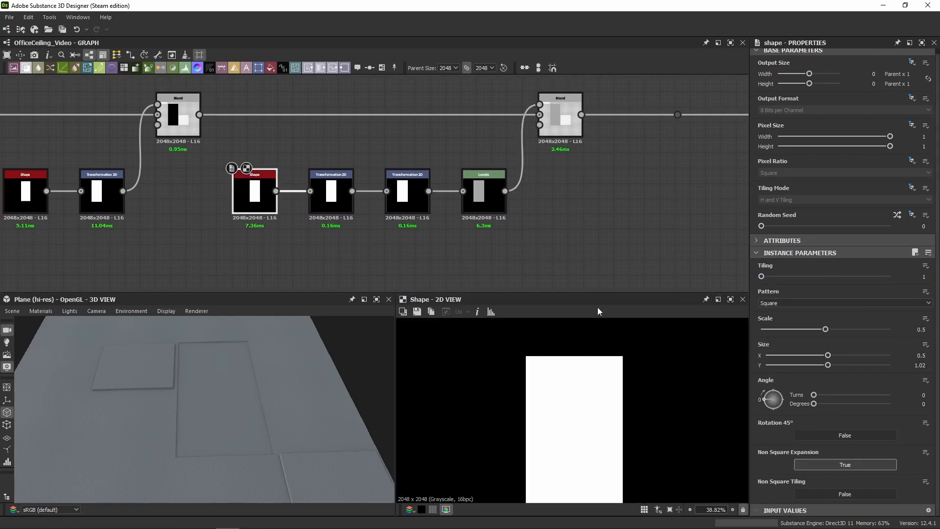
{"action": "left_click", "coordinate": [332, 211]}
{"action": "double_click", "coordinate": [331, 212]}
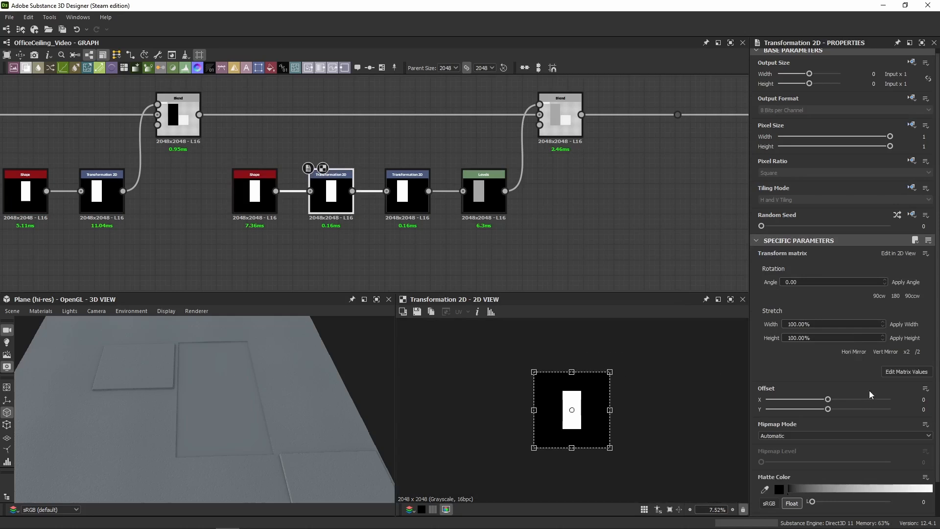
{"action": "left_click", "coordinate": [899, 375]}
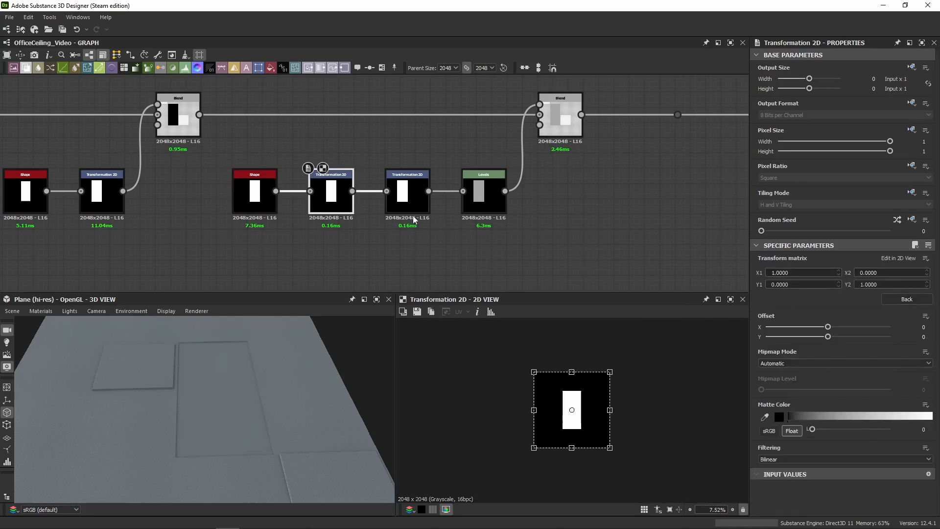
Compare the offsets of the chain's two Transformation 2D nodes and check the second one's Filtering setting
{"action": "double_click", "coordinate": [406, 203]}
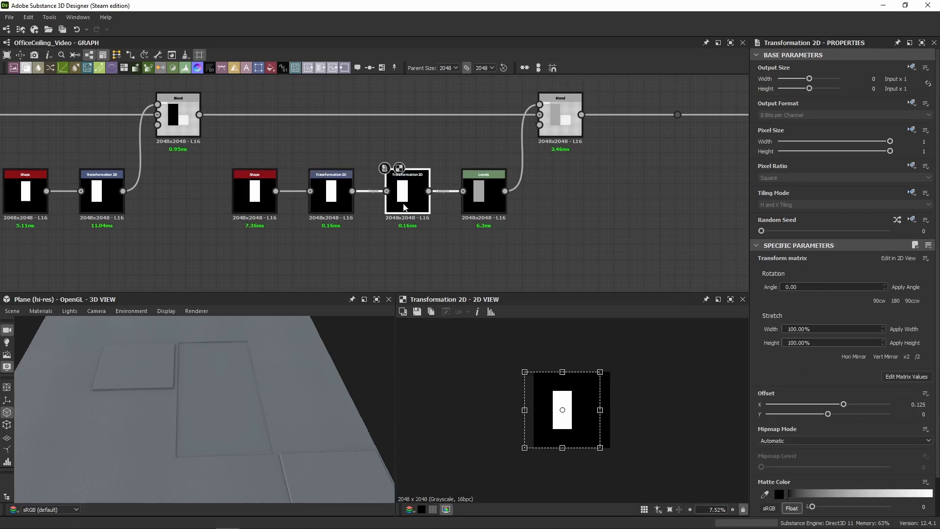
{"action": "left_click", "coordinate": [267, 196]}
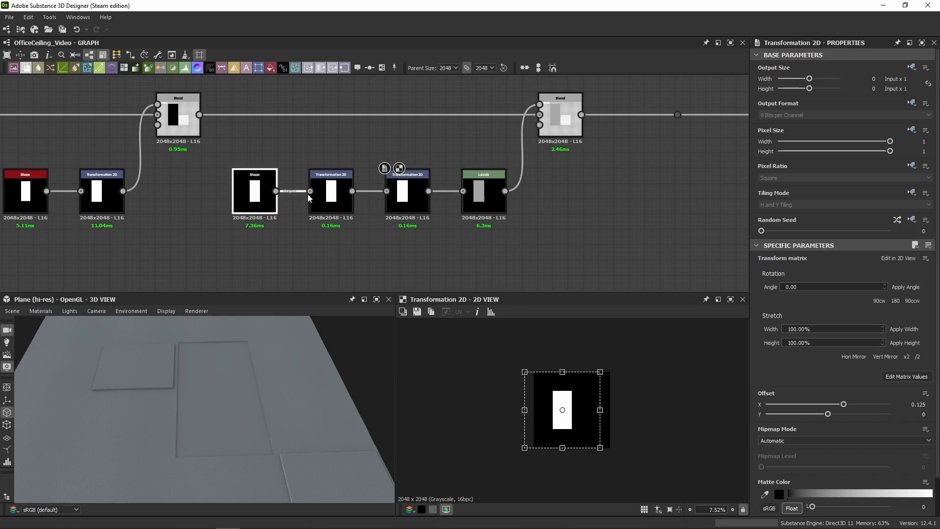
{"action": "left_click", "coordinate": [321, 197]}
{"action": "double_click", "coordinate": [322, 197]}
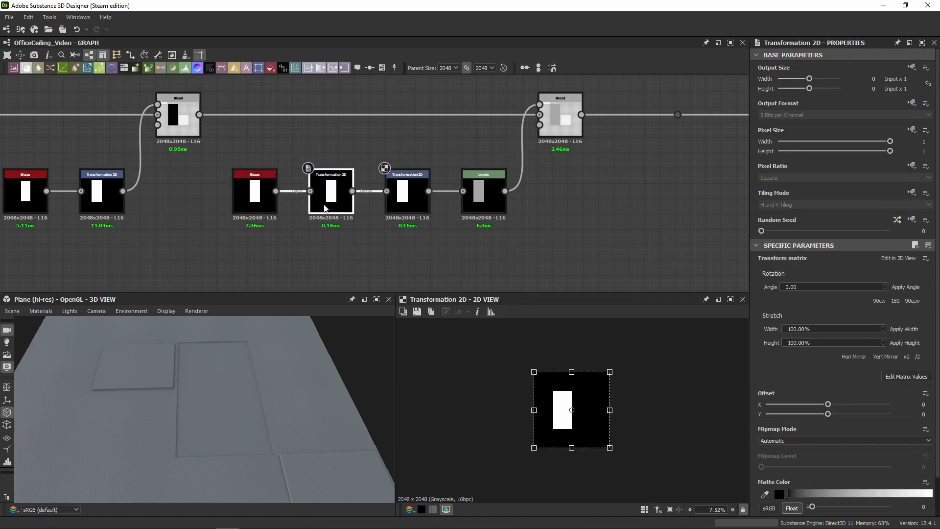
{"action": "double_click", "coordinate": [404, 222]}
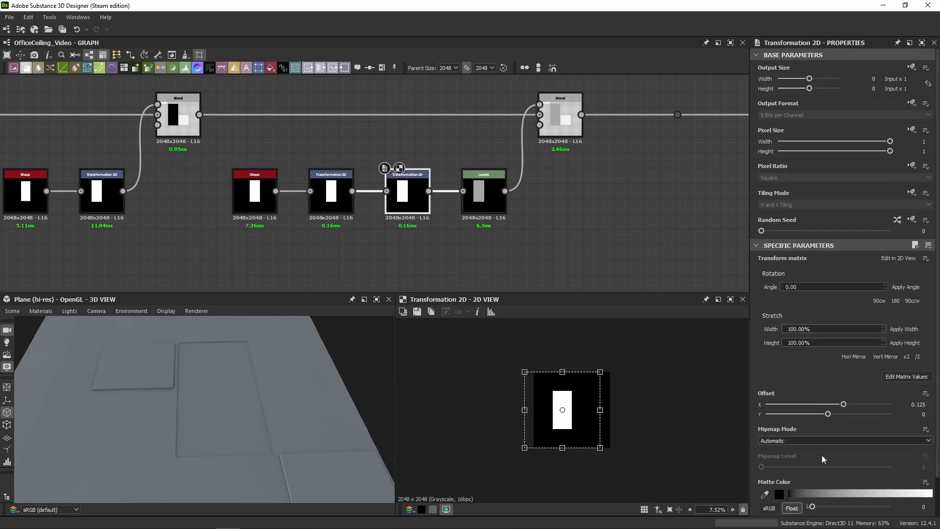
{"action": "scroll", "coordinate": [810, 470], "scroll_direction": "down", "scroll_amount": 1}
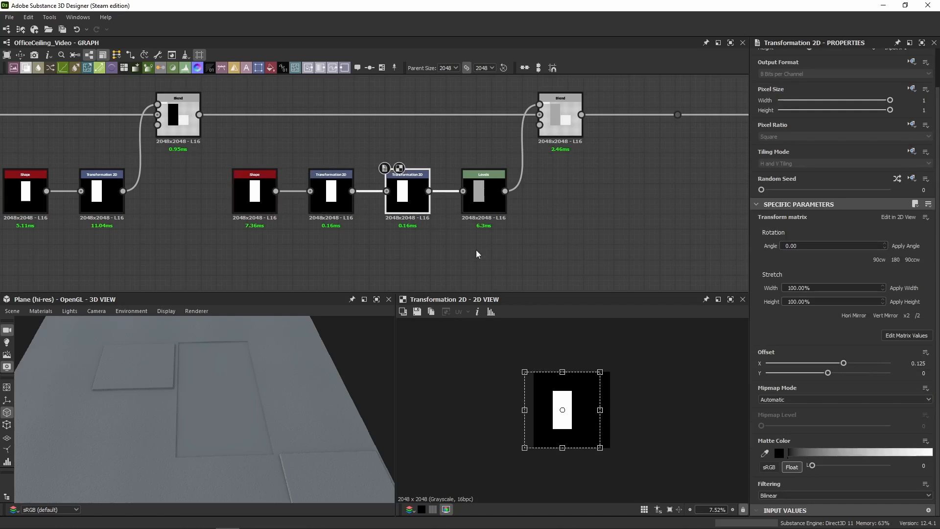
Examine the Levels node's numeric parameters and the Max (Lighten) Blend's blending settings and output
{"action": "left_click", "coordinate": [487, 209]}
{"action": "double_click", "coordinate": [487, 209]}
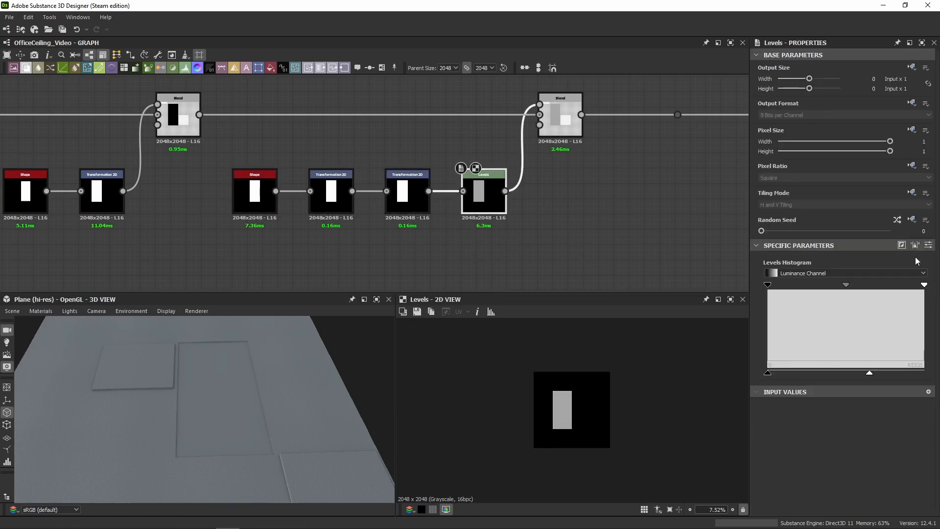
{"action": "left_click", "coordinate": [928, 244]}
{"action": "left_click", "coordinate": [560, 117]}
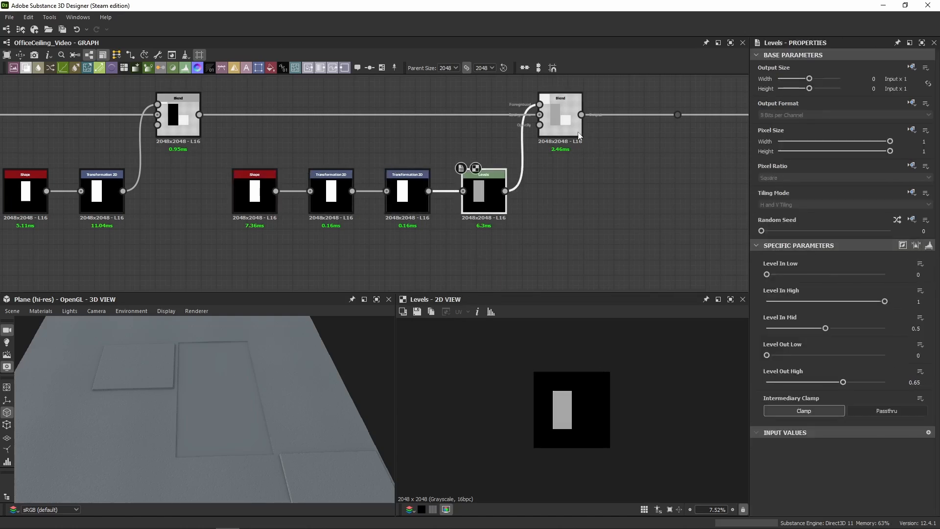
{"action": "scroll", "coordinate": [577, 404], "scroll_direction": "up", "scroll_amount": 5}
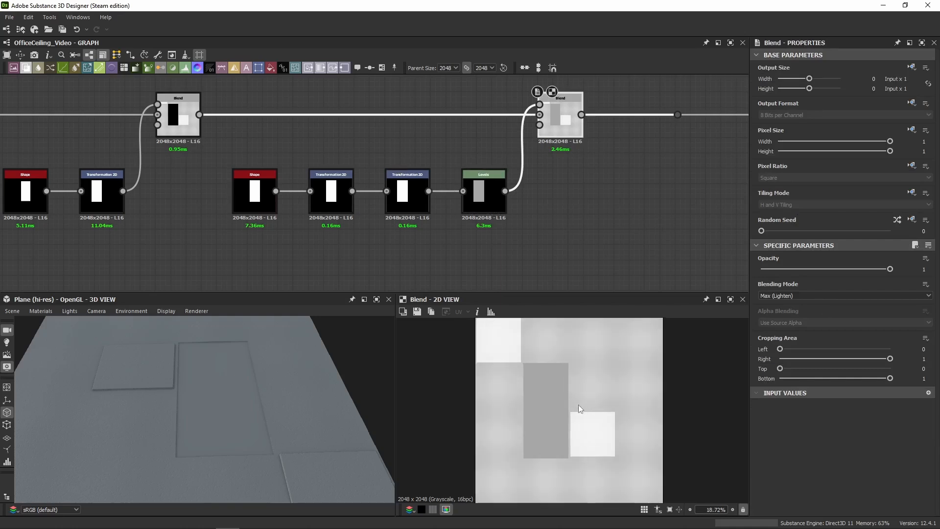
{"action": "left_click", "coordinate": [164, 106]}
{"action": "left_click", "coordinate": [562, 123]}
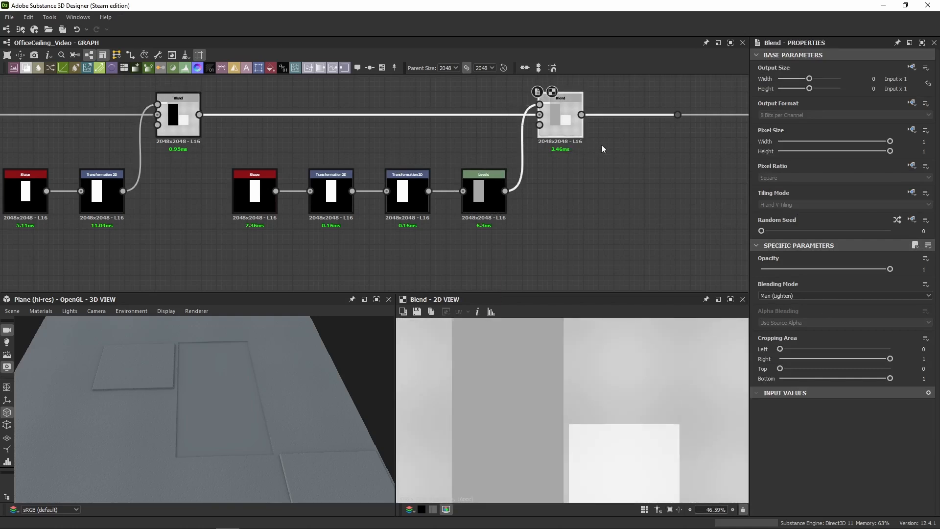
Move the dot node farther along and paste a Shape, two Transformation 2D and Subtract Blend chain onto the Max (Lighten) Blend's output link
{"action": "middle_click_drag", "start_coordinate": [604, 147], "coordinate": [267, 190]}
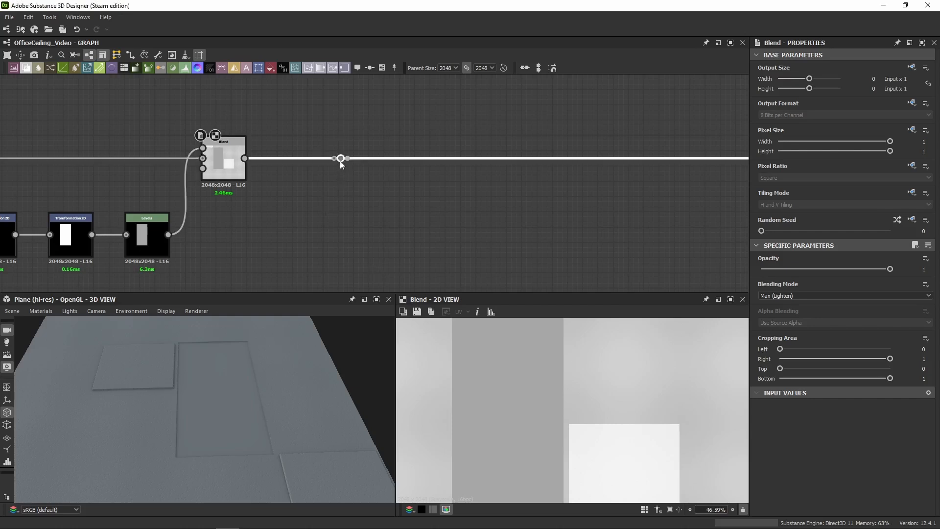
{"action": "left_click_drag", "start_coordinate": [340, 158], "coordinate": [727, 158]}
{"action": "left_click", "coordinate": [518, 231]}
{"action": "key", "text": "ctrl+v"}
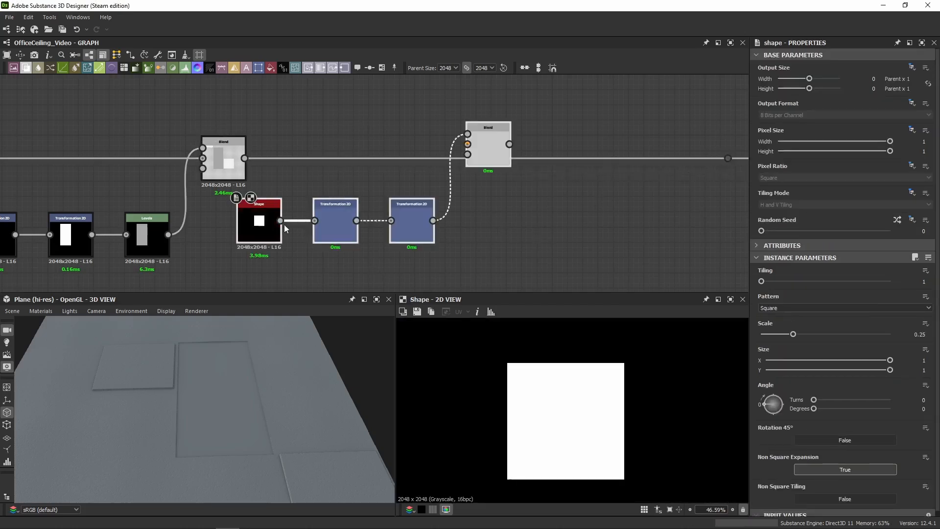
{"action": "left_click_drag", "start_coordinate": [266, 231], "coordinate": [305, 249]}
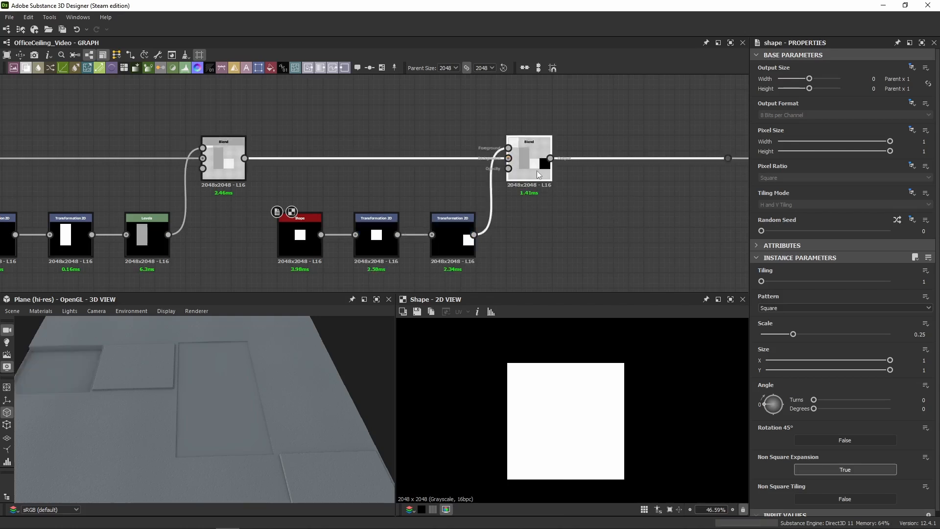
Preview the new Subtract Blend and review the settings of its Shape, both Transformation 2D nodes and the Blend itself
{"action": "double_click", "coordinate": [529, 162]}
{"action": "left_click", "coordinate": [231, 162]}
{"action": "left_click", "coordinate": [300, 237]}
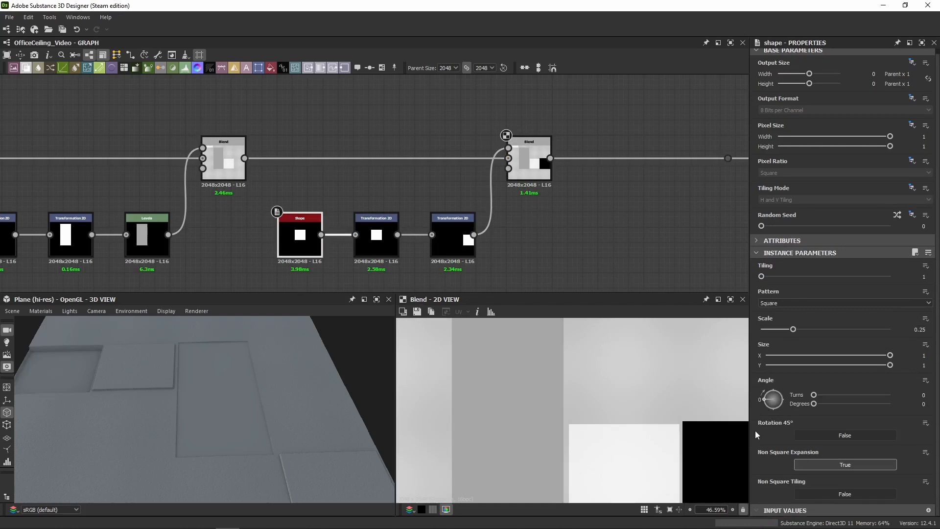
{"action": "left_click", "coordinate": [376, 235]}
{"action": "scroll", "coordinate": [638, 398], "scroll_direction": "down", "scroll_amount": 6}
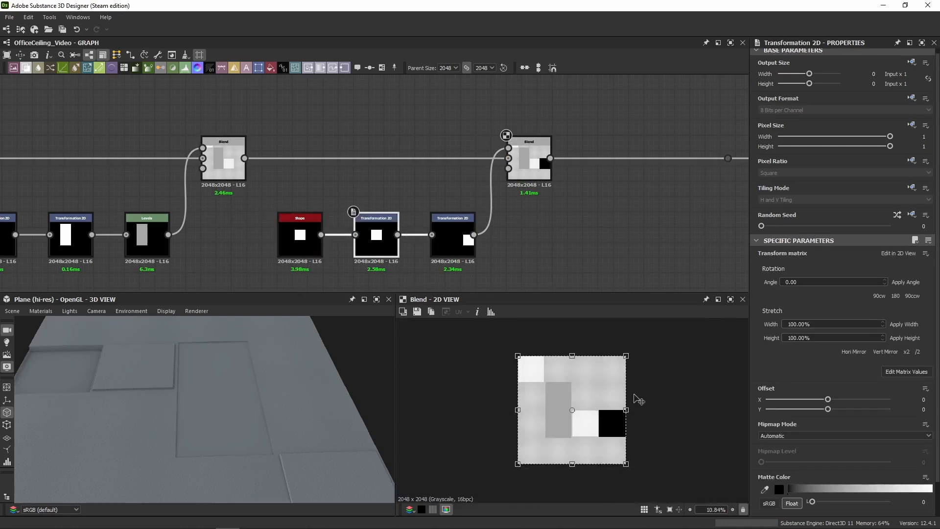
{"action": "left_click", "coordinate": [459, 250]}
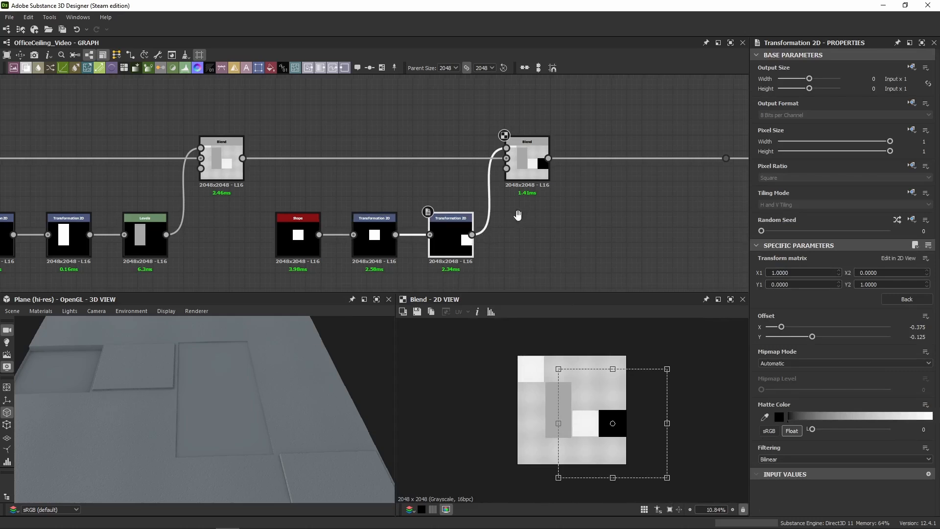
{"action": "middle_click_drag", "start_coordinate": [523, 156], "coordinate": [446, 147]}
{"action": "left_click", "coordinate": [446, 147]}
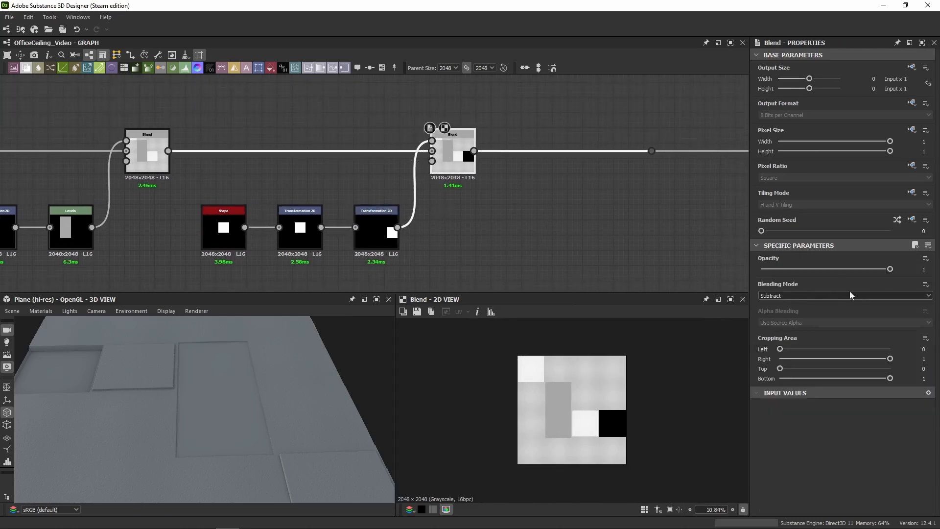
Orbit the 3D plane and switch it to the Top camera view
{"action": "left_click_drag", "start_coordinate": [44, 439], "coordinate": [146, 446]}
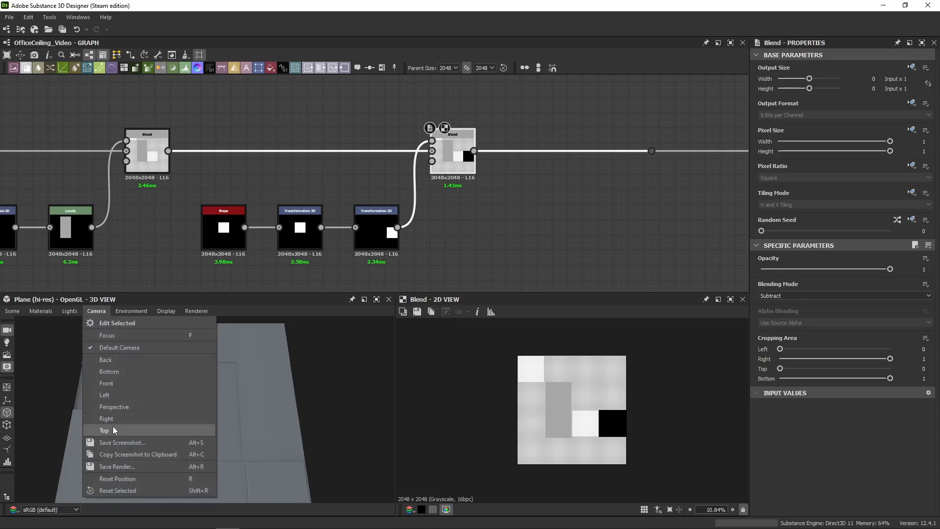
{"action": "left_click", "coordinate": [114, 425]}
Move the dot node farther along the last Subtract Blend's output link to make room for more nodes
{"action": "middle_click_drag", "start_coordinate": [533, 187], "coordinate": [293, 195]}
{"action": "left_click_drag", "start_coordinate": [410, 161], "coordinate": [736, 160]}
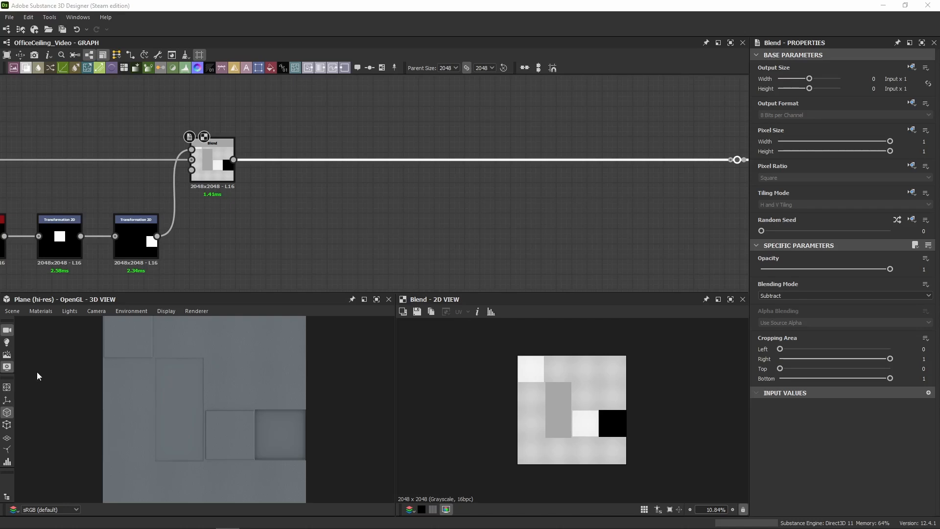
{"action": "scroll", "coordinate": [319, 145], "scroll_direction": "down", "scroll_amount": 2}
{"action": "scroll", "coordinate": [636, 137], "scroll_direction": "down", "scroll_amount": 3}
{"action": "middle_click_drag", "start_coordinate": [628, 89], "coordinate": [348, 121]}
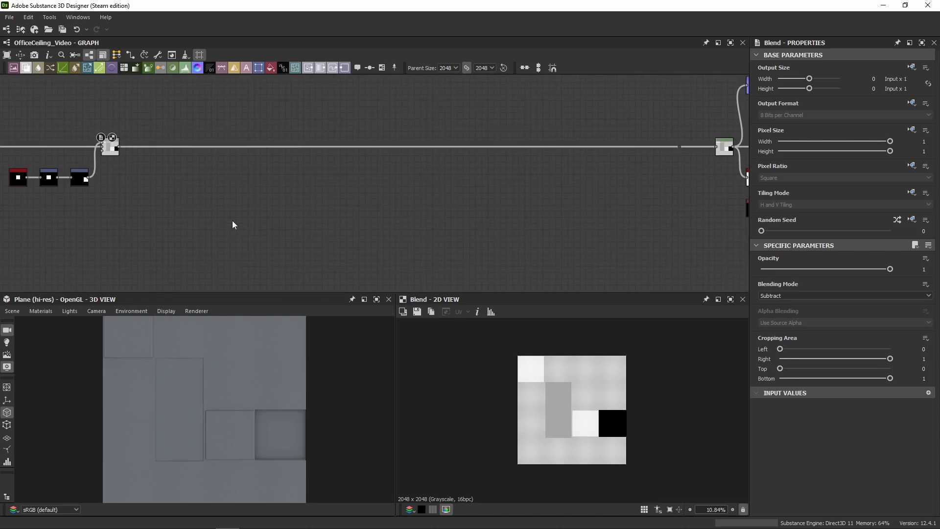
Select the existing node chain up to the last Subtract Blend and move it farther from the outputs to make more room
{"action": "scroll", "coordinate": [210, 209], "scroll_direction": "down", "scroll_amount": 1}
{"action": "key", "text": "ctrl+z"}
{"action": "scroll", "coordinate": [208, 207], "scroll_direction": "down", "scroll_amount": 6}
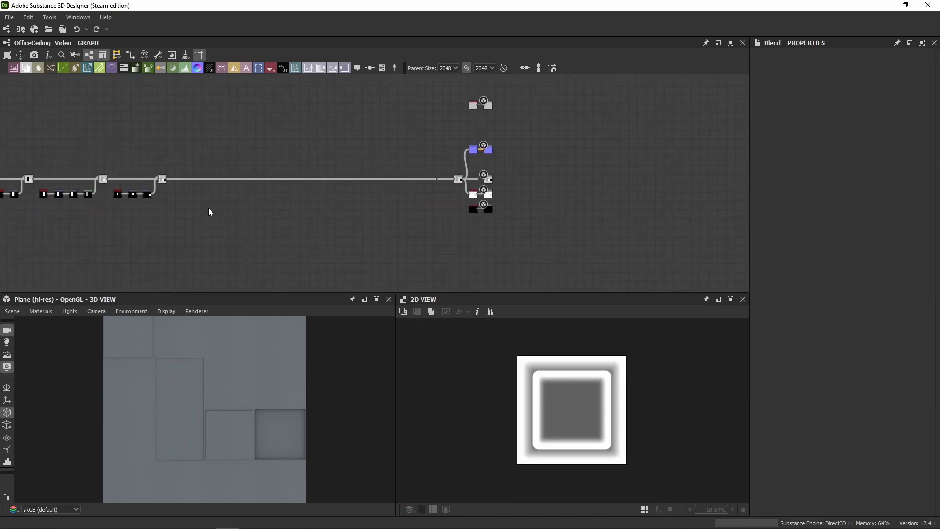
{"action": "middle_click_drag", "start_coordinate": [208, 208], "coordinate": [539, 204]}
{"action": "left_click_drag", "start_coordinate": [555, 149], "coordinate": [4, 271]}
{"action": "scroll", "coordinate": [512, 190], "scroll_direction": "up", "scroll_amount": 6}
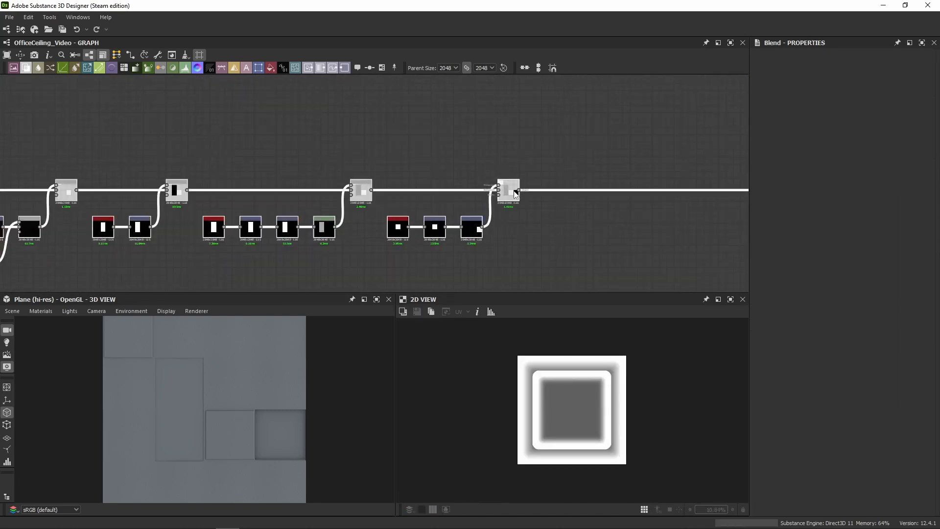
{"action": "middle_click_drag", "start_coordinate": [507, 192], "coordinate": [211, 193]}
{"action": "left_click_drag", "start_coordinate": [211, 192], "coordinate": [7, 193]}
{"action": "middle_click_drag", "start_coordinate": [52, 196], "coordinate": [189, 210]}
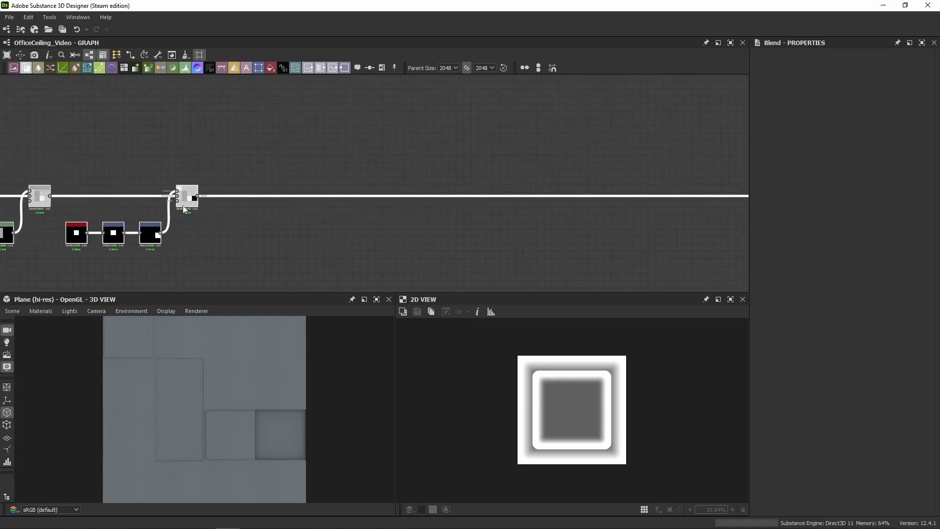
{"action": "scroll", "coordinate": [219, 196], "scroll_direction": "down", "scroll_amount": 5}
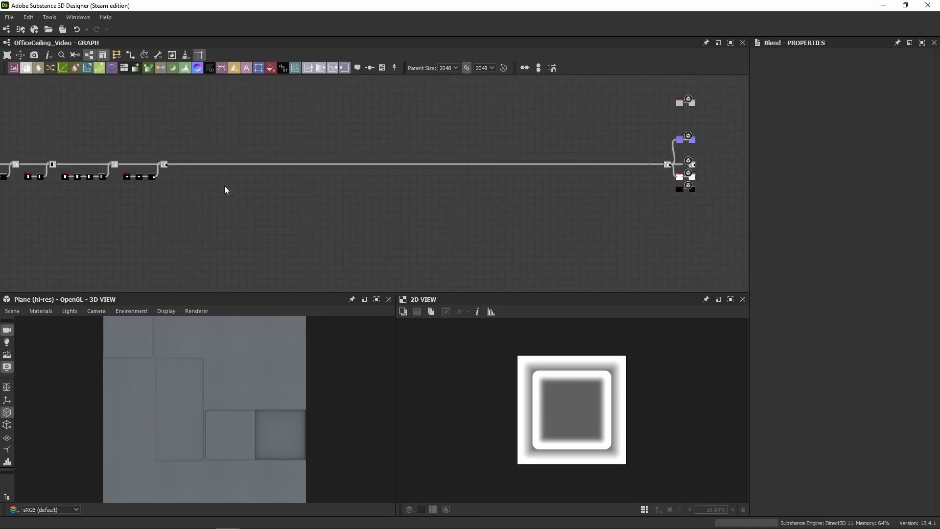
Paste the nested square panel chain and position its first Shape just past and below the last Subtract Blend
{"action": "scroll", "coordinate": [225, 190], "scroll_direction": "up", "scroll_amount": 5}
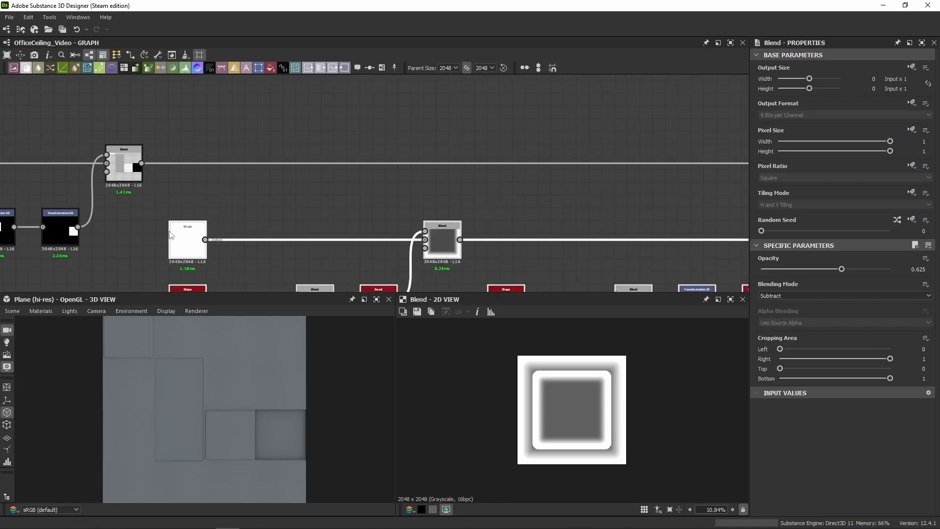
{"action": "left_click_drag", "start_coordinate": [169, 235], "coordinate": [173, 222]}
{"action": "left_click", "coordinate": [236, 199]}
Wire the pasted chain's final Blend into the main link ahead of the end dot node and delete the extra dot
{"action": "scroll", "coordinate": [326, 196], "scroll_direction": "down", "scroll_amount": 5}
{"action": "middle_click_drag", "start_coordinate": [700, 195], "coordinate": [171, 198]}
{"action": "scroll", "coordinate": [448, 183], "scroll_direction": "up", "scroll_amount": 4}
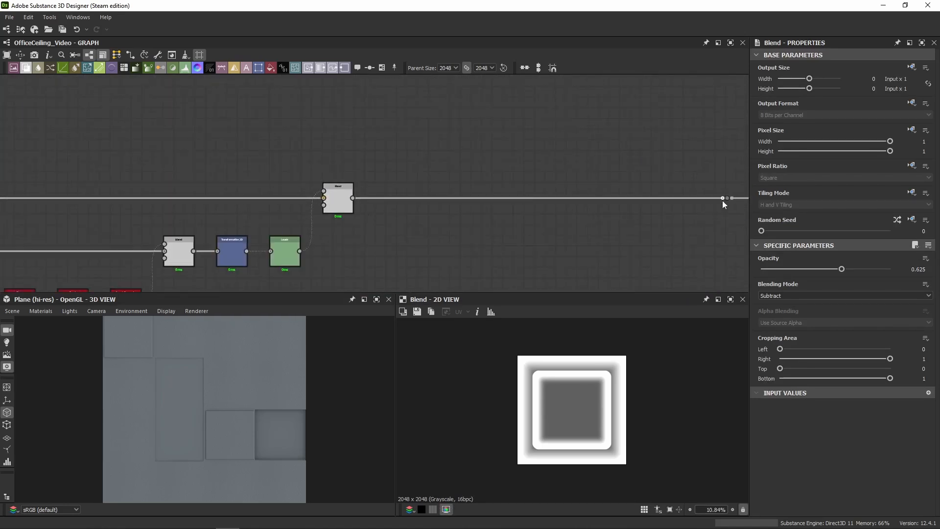
{"action": "double_click", "coordinate": [269, 198]}
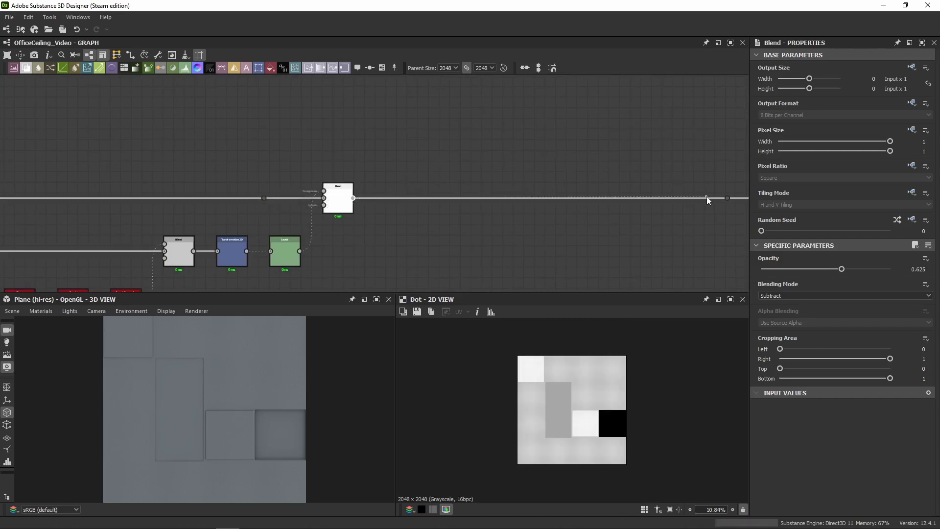
{"action": "left_click_drag", "start_coordinate": [275, 178], "coordinate": [259, 208]}
{"action": "key", "text": "BackSpace"}
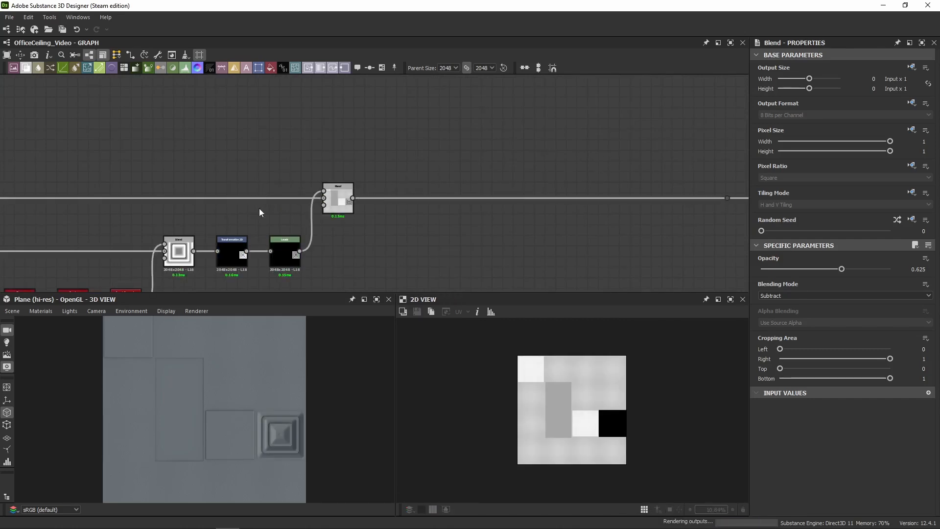
Inspect the new nested square panel in 3D, preview the Max (Lighten) Blend and survey the pasted chain back to its start
{"action": "scroll", "coordinate": [285, 418], "scroll_direction": "up", "scroll_amount": 3}
{"action": "scroll", "coordinate": [285, 418], "scroll_direction": "up", "scroll_amount": 3}
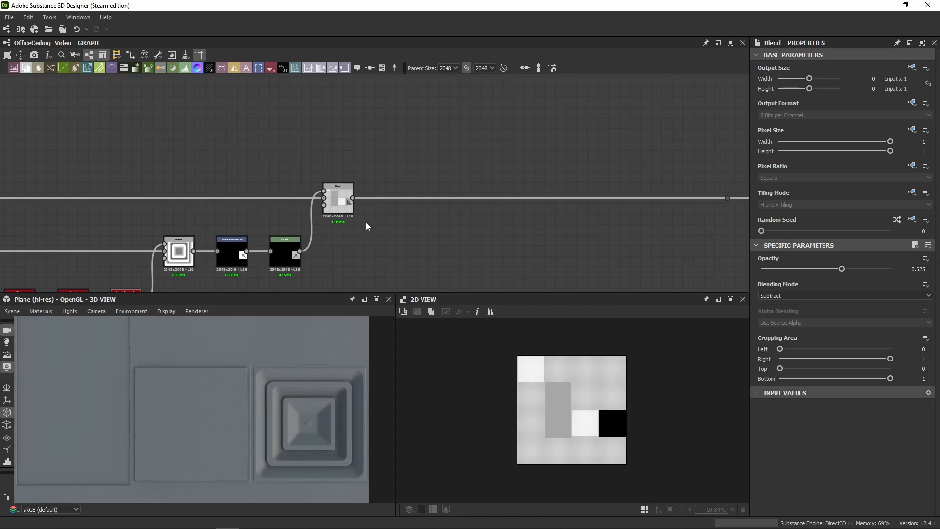
{"action": "double_click", "coordinate": [337, 202]}
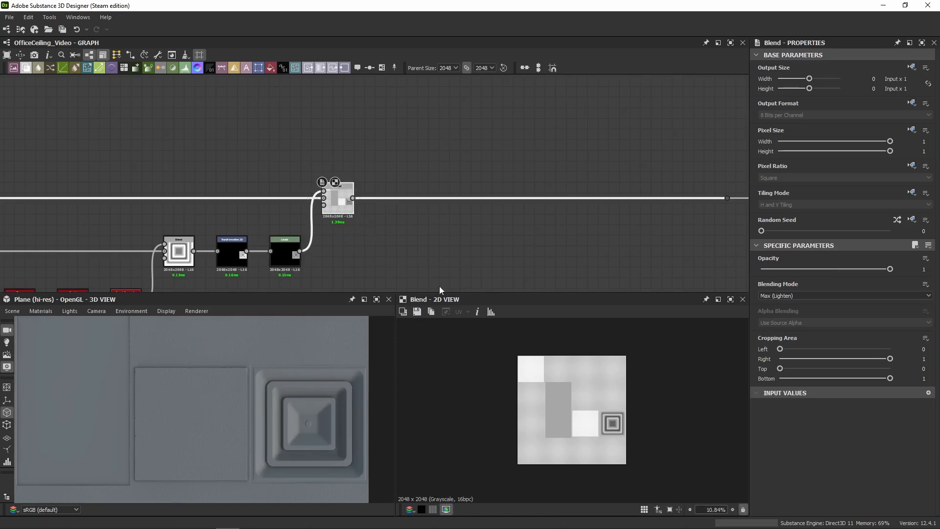
{"action": "scroll", "coordinate": [618, 427], "scroll_direction": "up", "scroll_amount": 3}
{"action": "middle_click_drag", "start_coordinate": [167, 210], "coordinate": [674, 195]}
{"action": "scroll", "coordinate": [674, 195], "scroll_direction": "down", "scroll_amount": 4}
{"action": "middle_click_drag", "start_coordinate": [256, 160], "coordinate": [539, 128]}
{"action": "scroll", "coordinate": [282, 186], "scroll_direction": "down", "scroll_amount": 3}
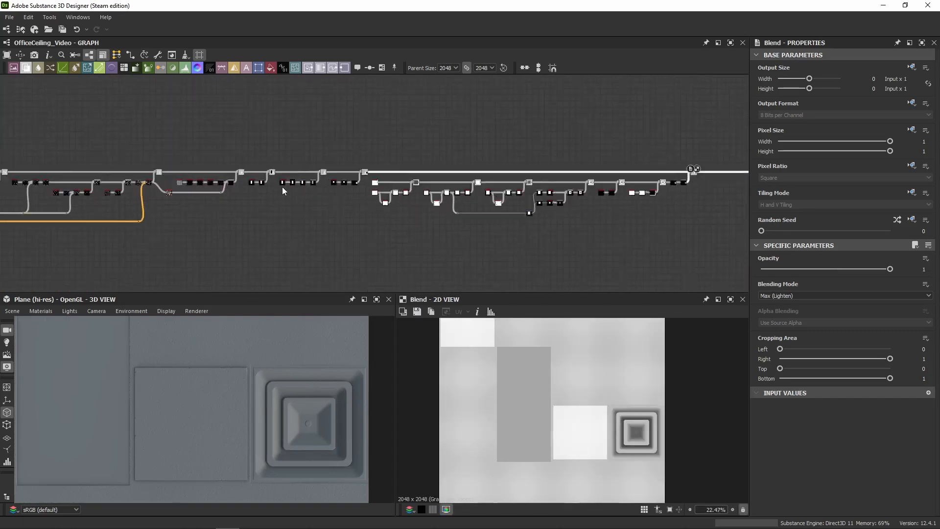
{"action": "scroll", "coordinate": [313, 189], "scroll_direction": "up", "scroll_amount": 8}
{"action": "middle_click_drag", "start_coordinate": [474, 196], "coordinate": [132, 240]}
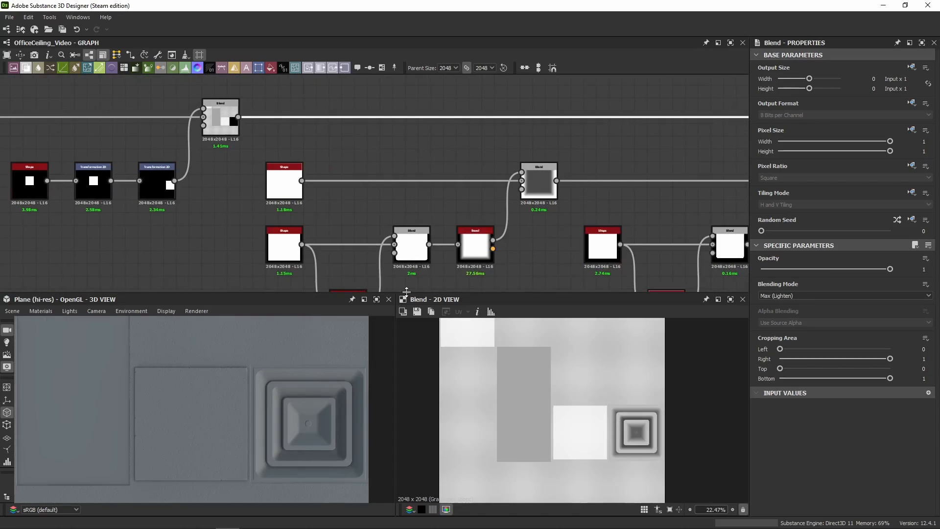
Review the settings of the pasted chain's first Shape, its first Subtract Blend and the second Shape below
{"action": "double_click", "coordinate": [284, 185]}
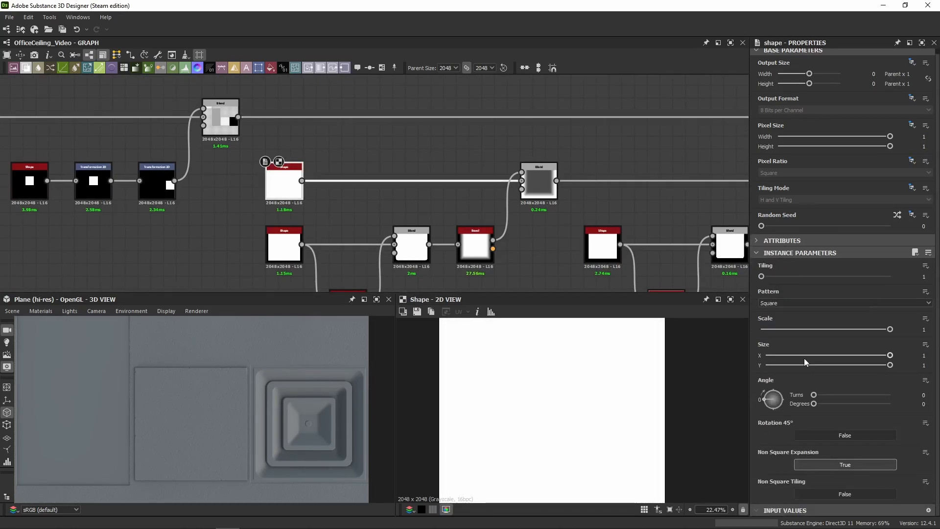
{"action": "middle_click_drag", "start_coordinate": [434, 240], "coordinate": [329, 163]}
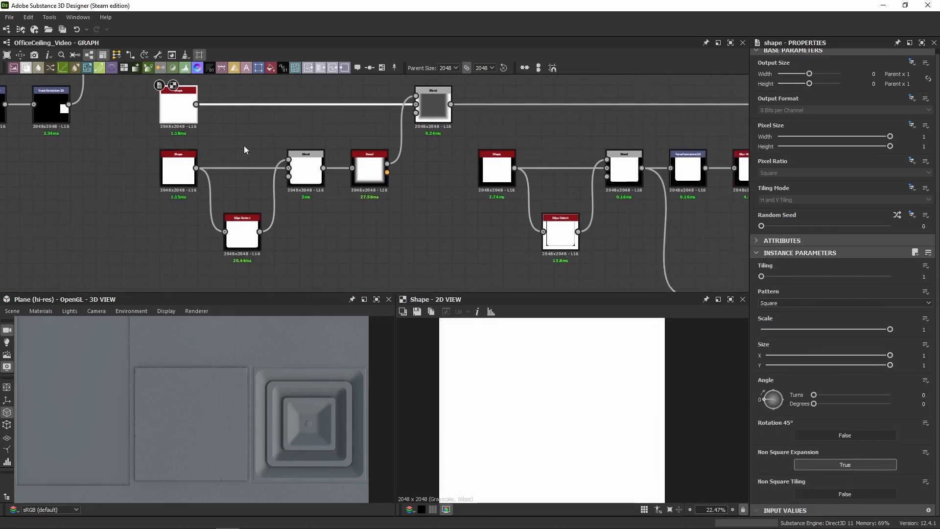
{"action": "middle_click_drag", "start_coordinate": [244, 145], "coordinate": [238, 160]}
{"action": "double_click", "coordinate": [426, 126]}
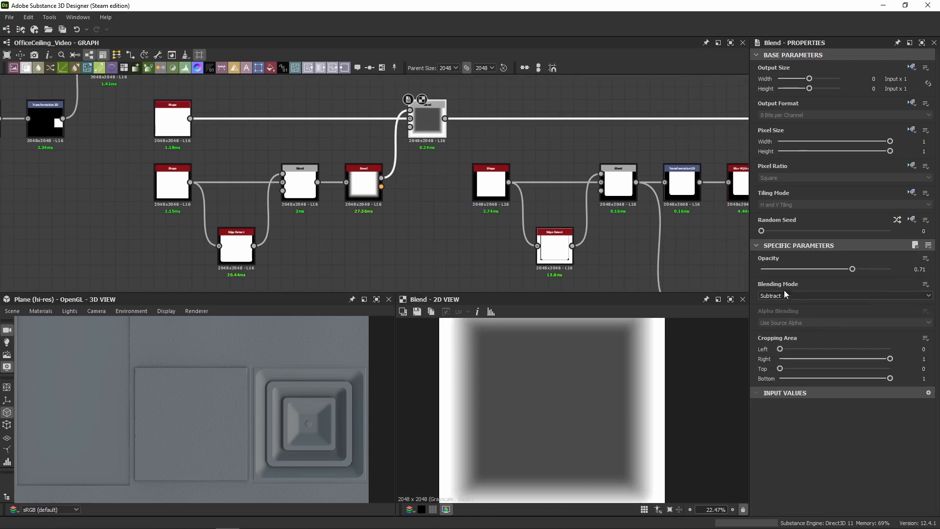
{"action": "double_click", "coordinate": [164, 194]}
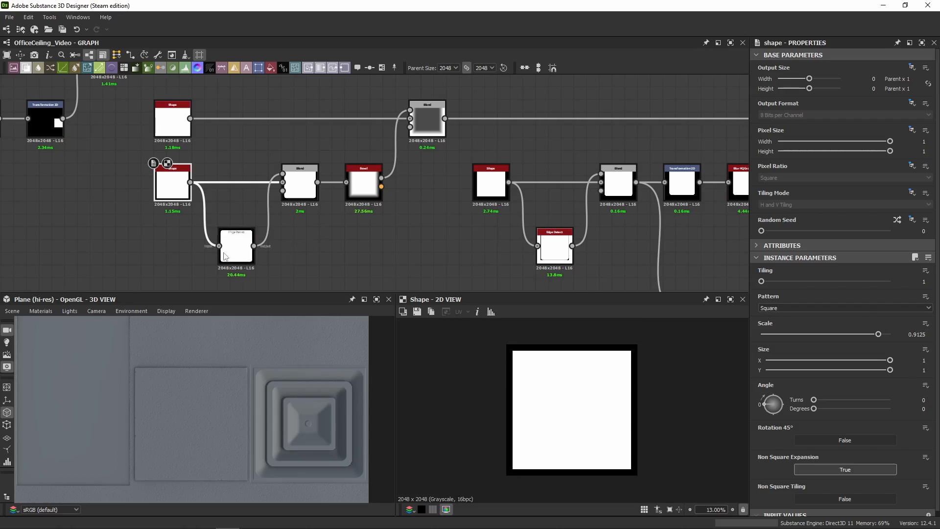
Examine the Edge Detect node's settings and rounded corners, comparing its preview with the source Shape and the Multiply Blend
{"action": "scroll", "coordinate": [226, 250], "scroll_direction": "up", "scroll_amount": 3}
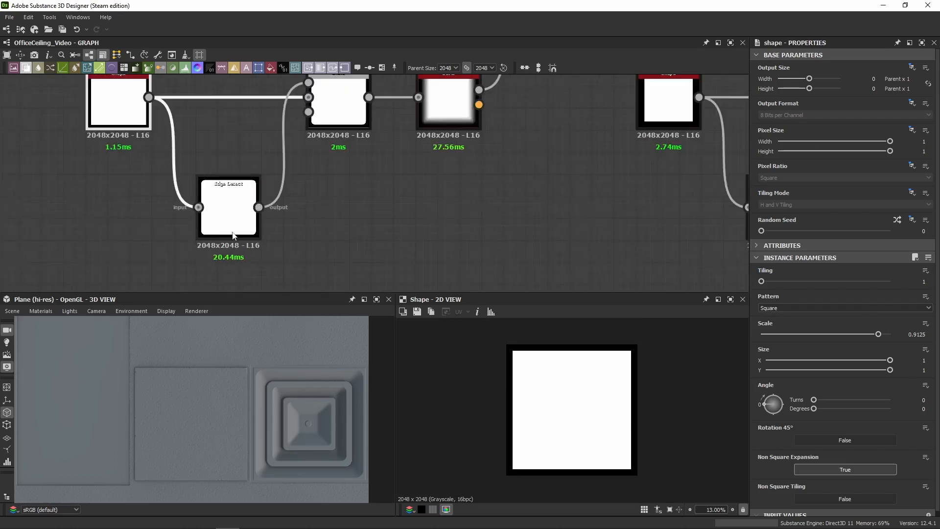
{"action": "double_click", "coordinate": [233, 235]}
{"action": "scroll", "coordinate": [534, 365], "scroll_direction": "up", "scroll_amount": 3}
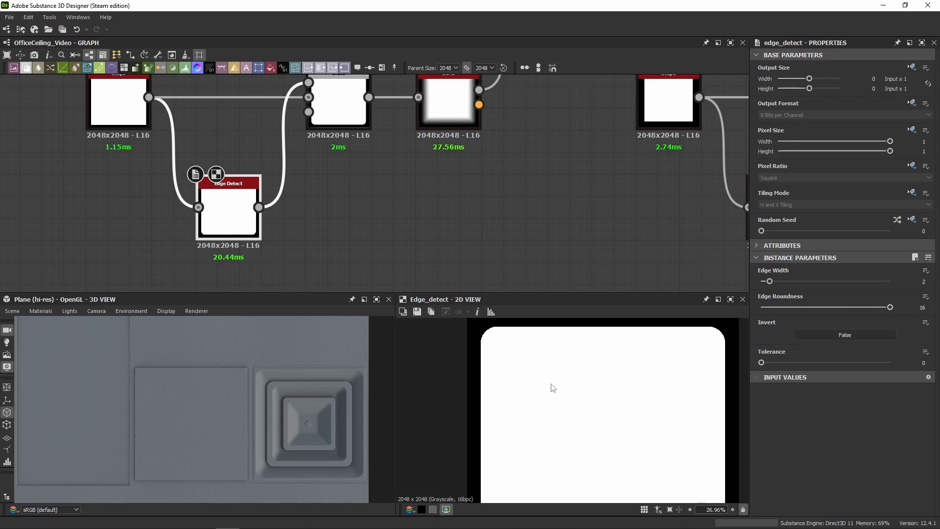
{"action": "scroll", "coordinate": [536, 377], "scroll_direction": "down", "scroll_amount": 2}
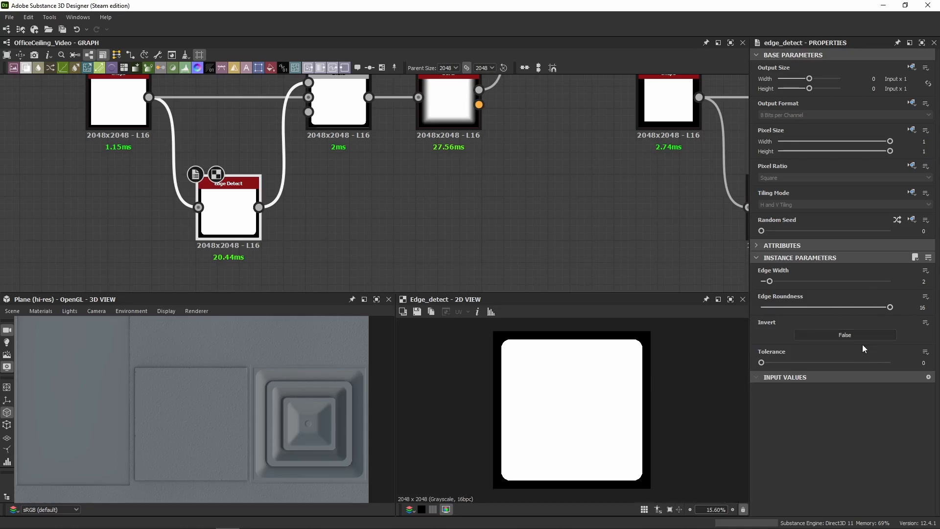
{"action": "middle_click_drag", "start_coordinate": [345, 171], "coordinate": [317, 196]}
{"action": "left_click", "coordinate": [315, 138]}
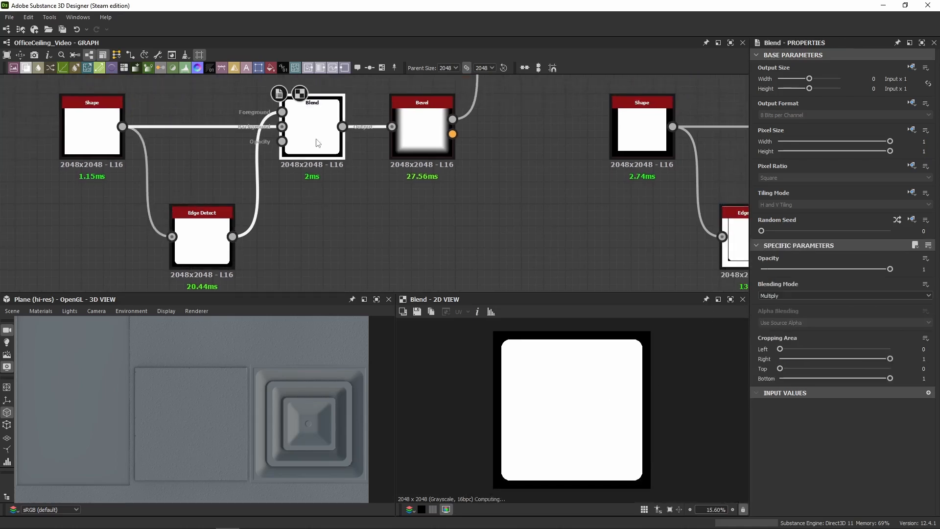
{"action": "left_click", "coordinate": [93, 130]}
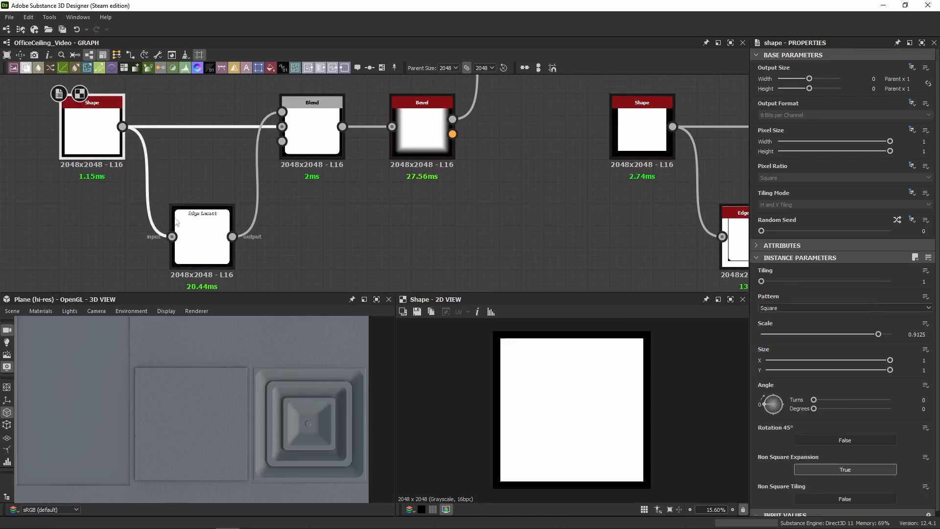
{"action": "left_click", "coordinate": [186, 244]}
{"action": "left_click", "coordinate": [309, 139]}
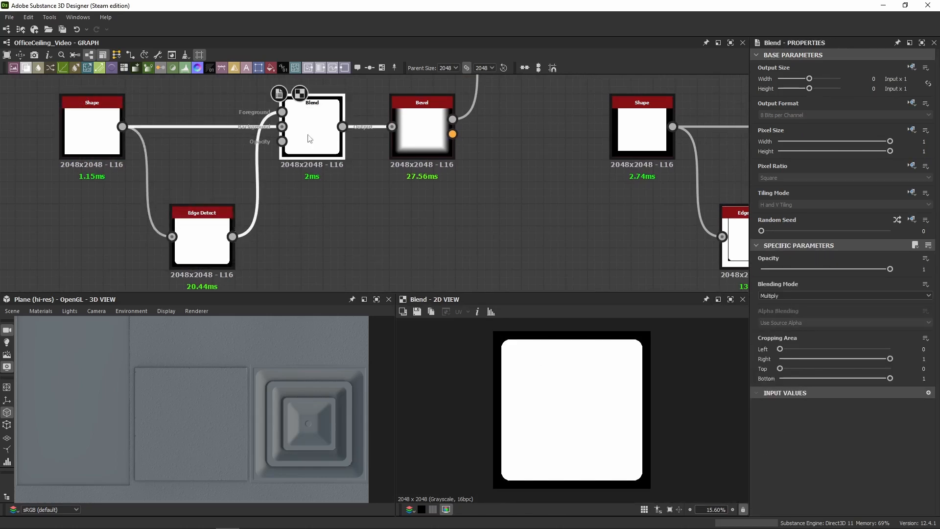
{"action": "left_click", "coordinate": [208, 240]}
{"action": "scroll", "coordinate": [505, 336], "scroll_direction": "up", "scroll_amount": 4}
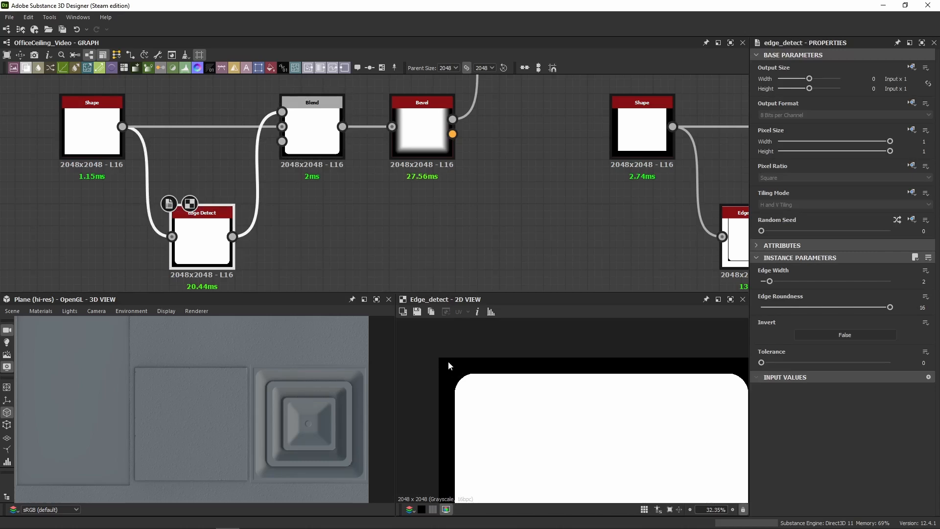
Try an Edge Roundness of 1.27 on the Edge Detect node, compare the corner previews, and set it back to 16
{"action": "left_click_drag", "start_coordinate": [888, 312], "coordinate": [771, 313]}
{"action": "scroll", "coordinate": [443, 390], "scroll_direction": "up", "scroll_amount": 4}
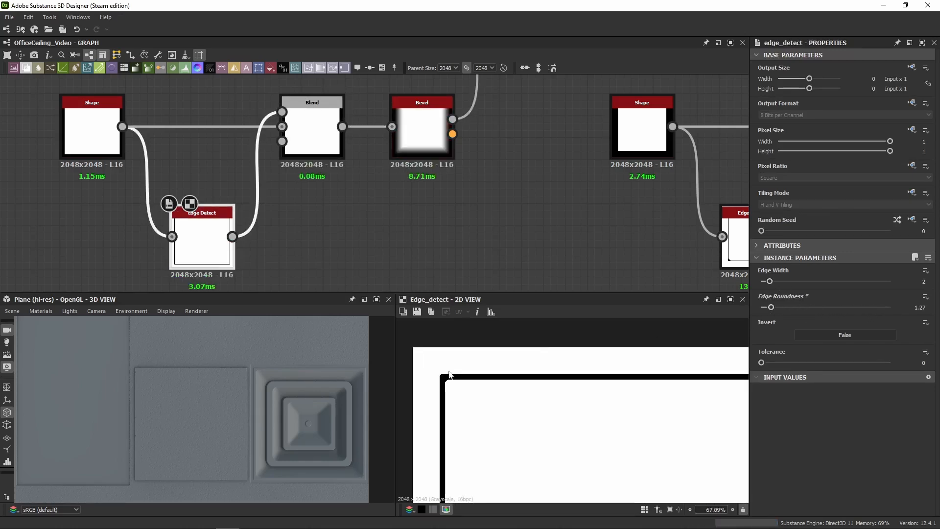
{"action": "scroll", "coordinate": [459, 388], "scroll_direction": "up", "scroll_amount": 4}
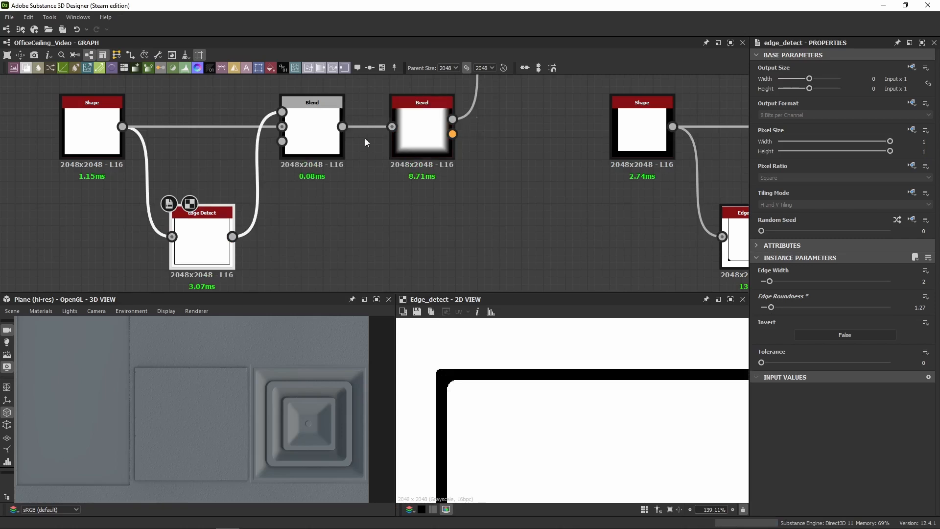
{"action": "left_click", "coordinate": [301, 122]}
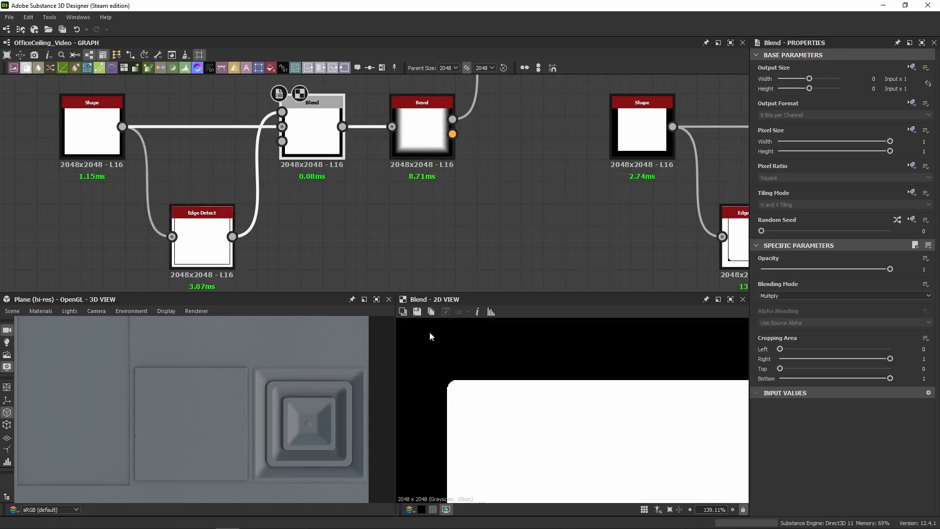
{"action": "left_click", "coordinate": [92, 129]}
{"action": "scroll", "coordinate": [415, 362], "scroll_direction": "down", "scroll_amount": 4}
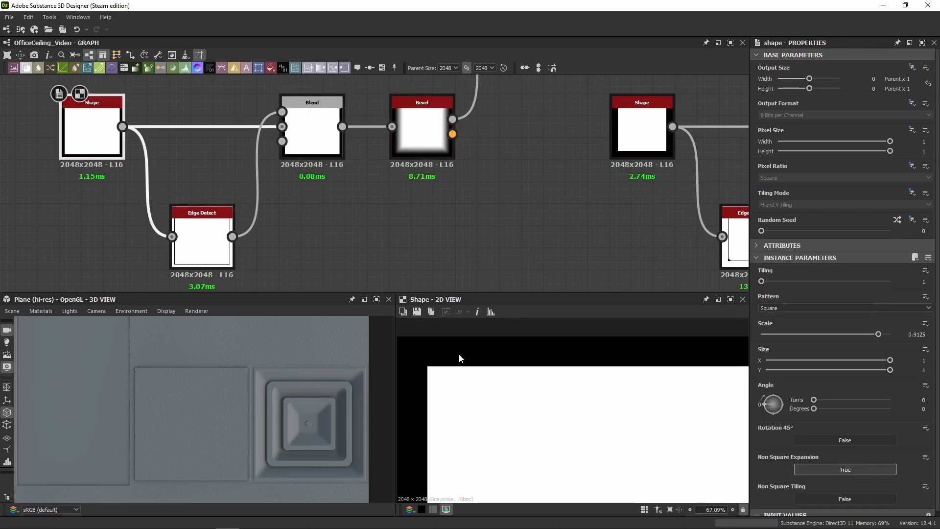
{"action": "left_click", "coordinate": [201, 240]}
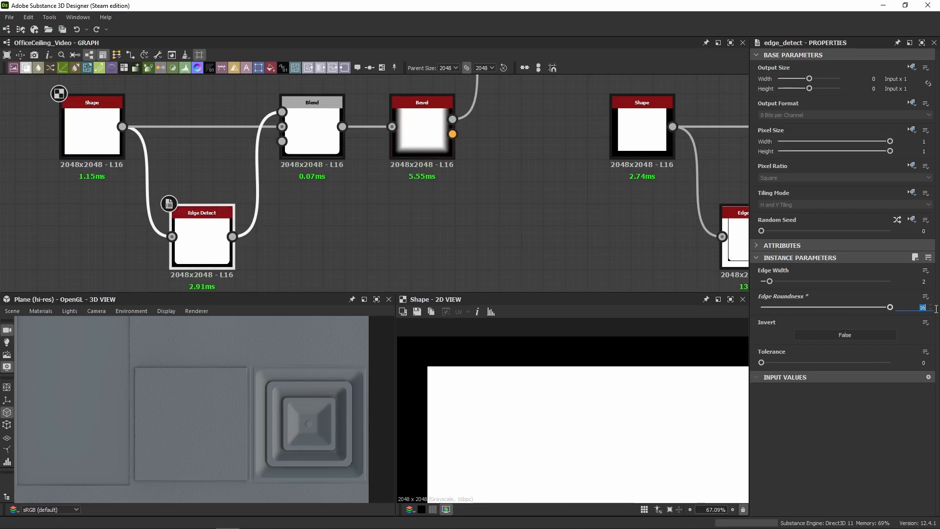
Review the previews and settings of the Multiply Blend, the Bevel and the Subtract Blend the Bevel feeds
{"action": "left_click", "coordinate": [318, 147]}
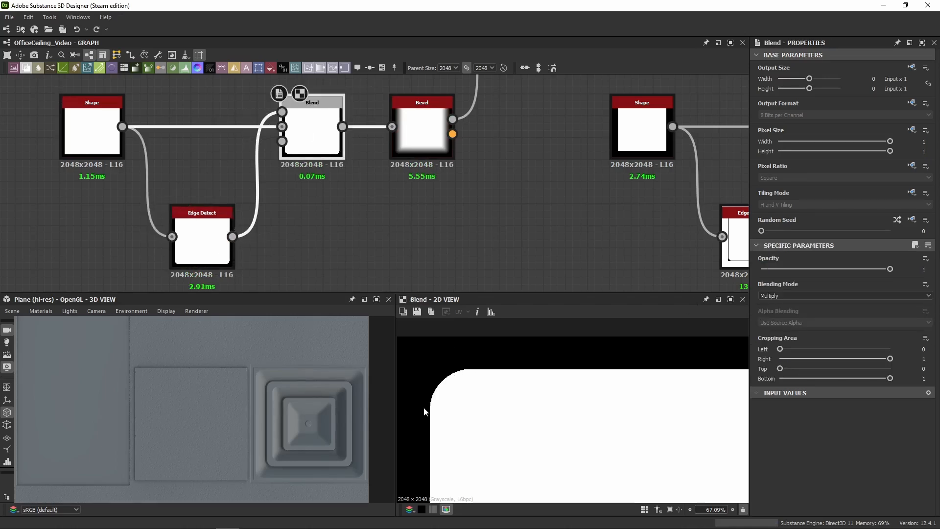
{"action": "left_click", "coordinate": [421, 127]}
{"action": "left_click", "coordinate": [313, 123]}
{"action": "left_click", "coordinate": [421, 137]}
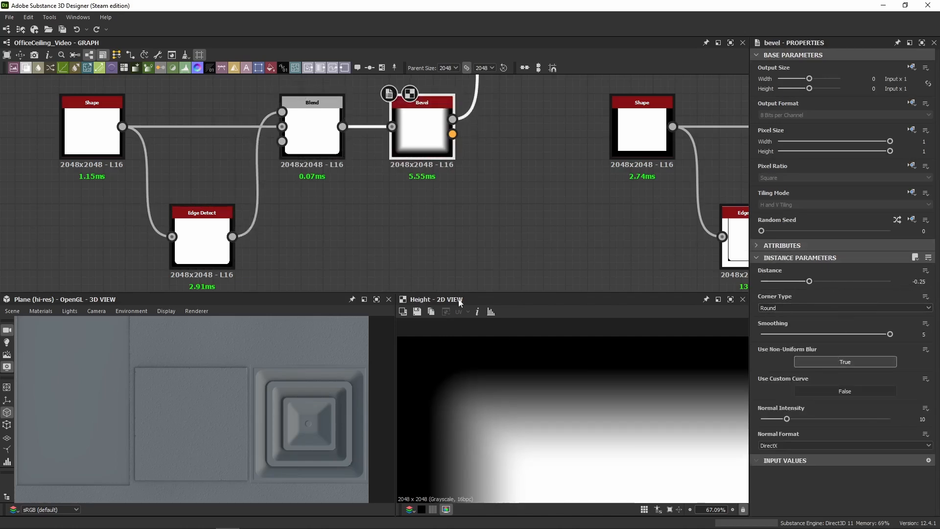
{"action": "scroll", "coordinate": [460, 185], "scroll_direction": "down", "scroll_amount": 5}
{"action": "middle_click_drag", "start_coordinate": [459, 184], "coordinate": [352, 221]}
{"action": "scroll", "coordinate": [375, 215], "scroll_direction": "up", "scroll_amount": 3}
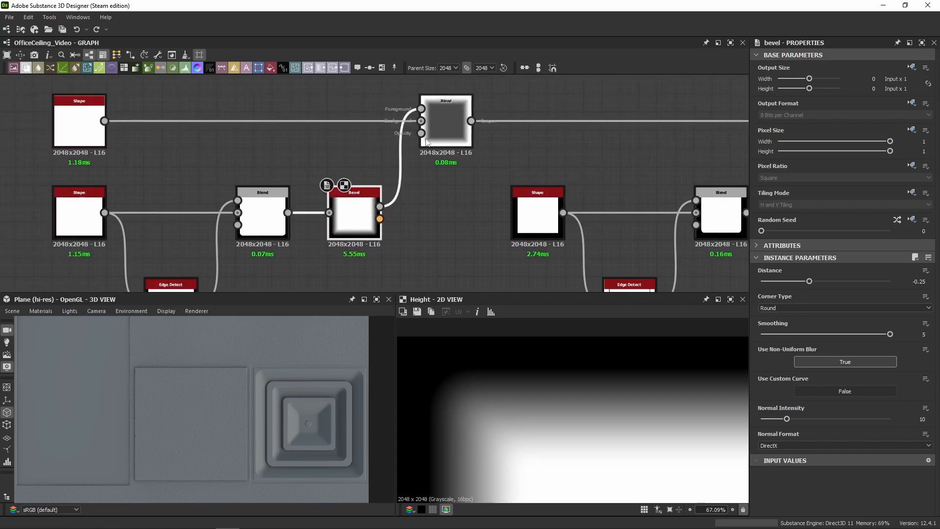
{"action": "left_click", "coordinate": [422, 107]}
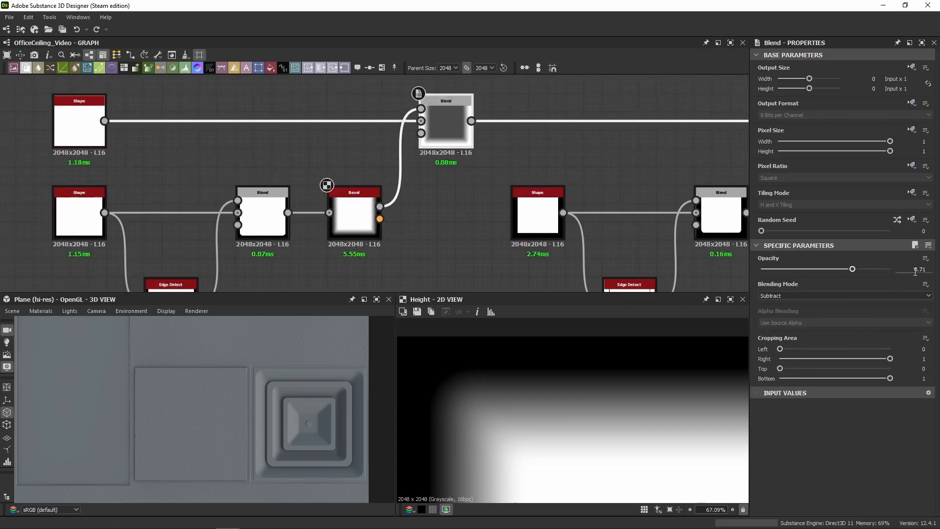
{"action": "double_click", "coordinate": [441, 138]}
Disable the four Blend nodes that follow the first Subtract Blend along the pasted chain's main link
{"action": "scroll", "coordinate": [551, 146], "scroll_direction": "down", "scroll_amount": 4}
{"action": "middle_click_drag", "start_coordinate": [625, 153], "coordinate": [203, 129]}
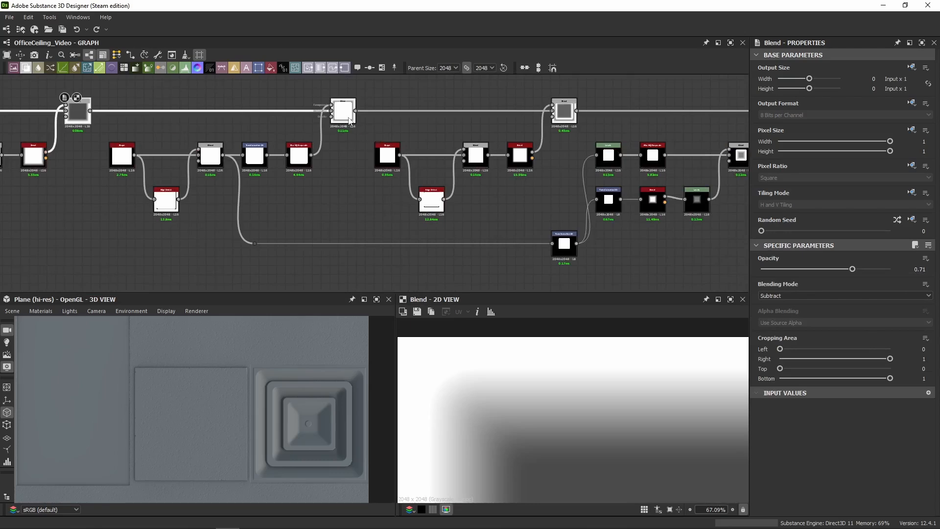
{"action": "left_click", "coordinate": [347, 116]}
{"action": "key", "text": "shift+d"}
{"action": "left_click", "coordinate": [559, 115]}
{"action": "key", "text": "shift+d"}
{"action": "middle_click_drag", "start_coordinate": [614, 109], "coordinate": [323, 128]}
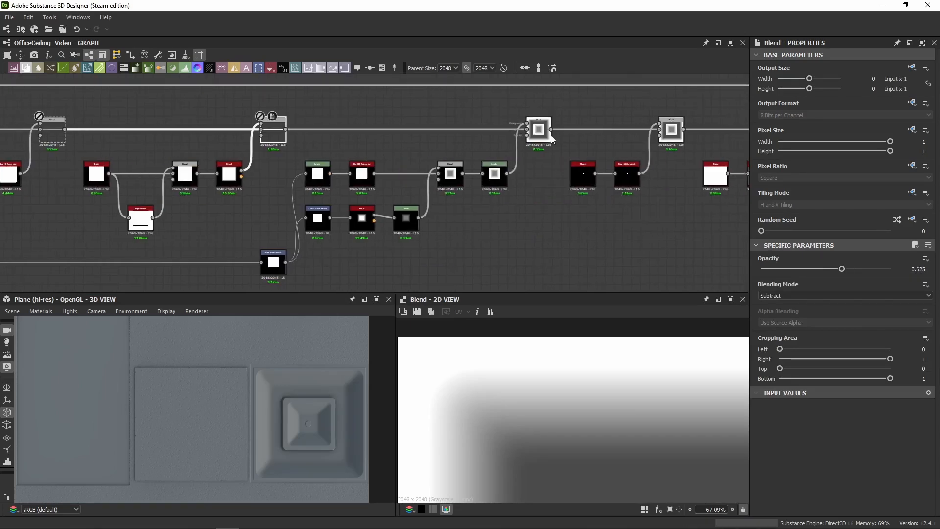
{"action": "left_click", "coordinate": [547, 135]}
{"action": "key", "text": "shift+d"}
{"action": "middle_click_drag", "start_coordinate": [554, 135], "coordinate": [402, 144]}
{"action": "left_click", "coordinate": [455, 147]}
{"action": "key", "text": "shift+d"}
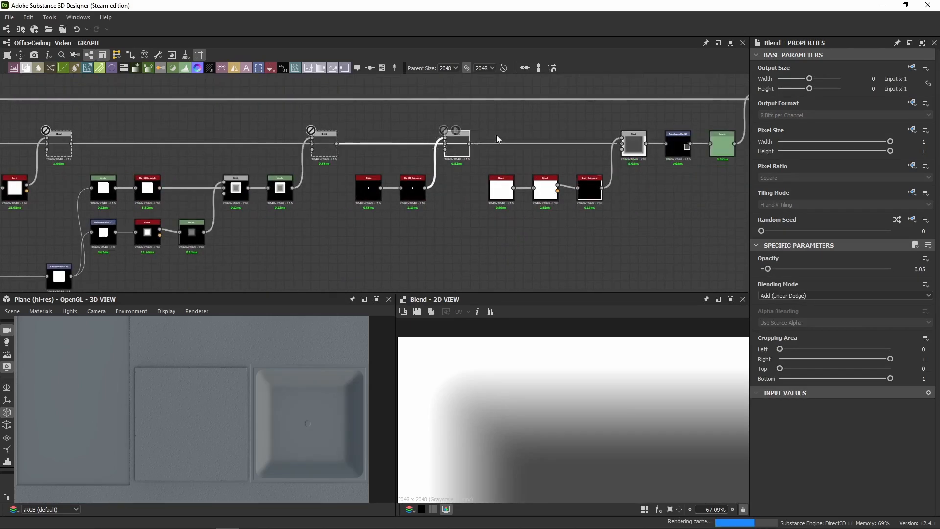
Disable the last Subtract Blend on the pasted chain's main link, just before the Transformation 2D and Levels nodes
{"action": "middle_click_drag", "start_coordinate": [497, 134], "coordinate": [344, 145]}
{"action": "left_click", "coordinate": [482, 156]}
{"action": "key", "text": "shift+d"}
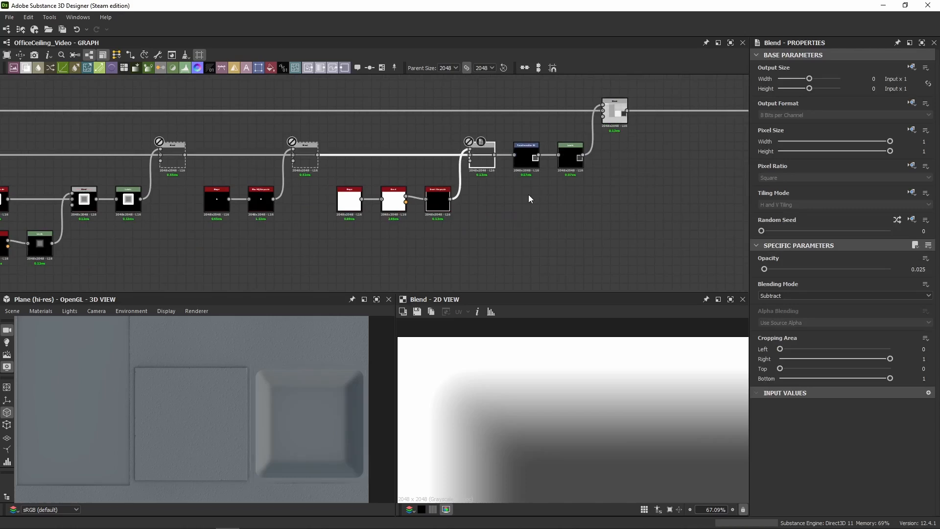
Review the settings of the disabled Add Blend and the first Subtract Blend, and inspect the recessed panel in 3D at an angle
{"action": "middle_click_drag", "start_coordinate": [84, 225], "coordinate": [647, 246]}
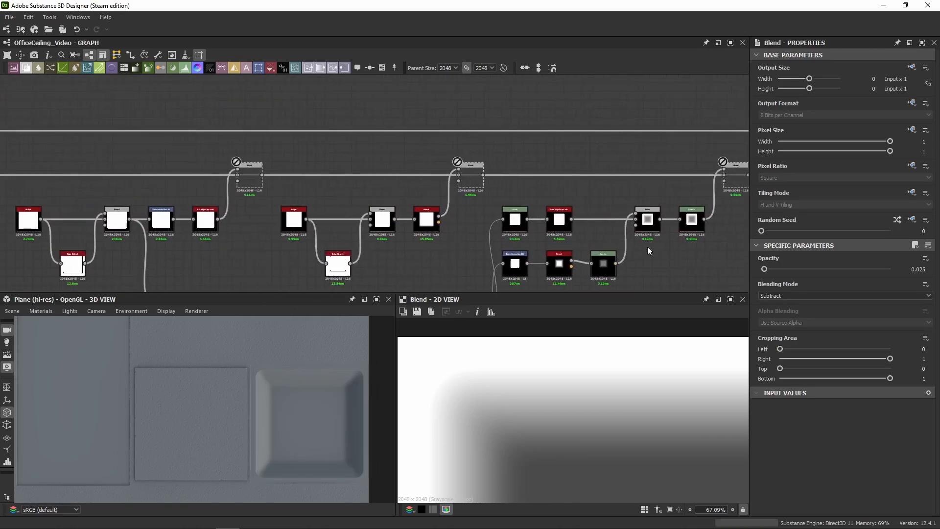
{"action": "left_click", "coordinate": [250, 188]}
{"action": "middle_click_drag", "start_coordinate": [161, 164], "coordinate": [565, 137]}
{"action": "scroll", "coordinate": [362, 214], "scroll_direction": "up", "scroll_amount": 2}
{"action": "middle_click_drag", "start_coordinate": [418, 190], "coordinate": [174, 200]}
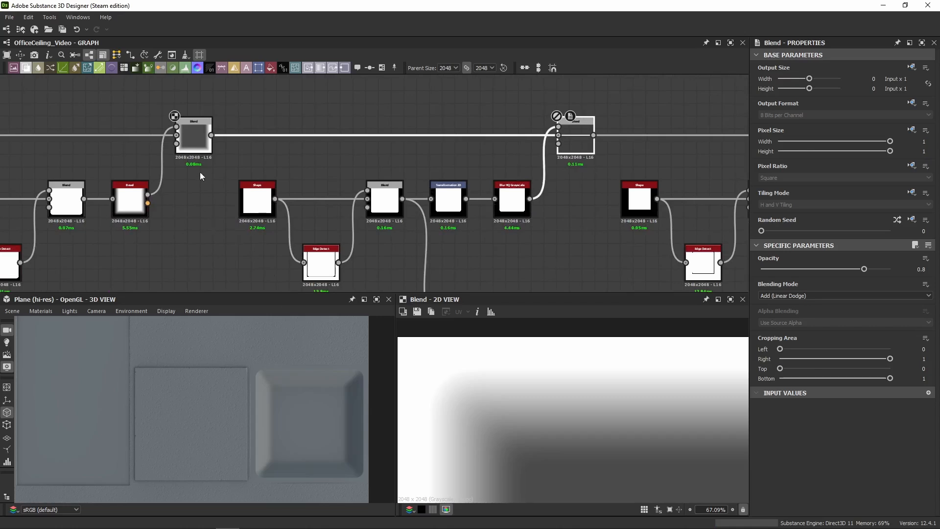
{"action": "left_click", "coordinate": [194, 135]}
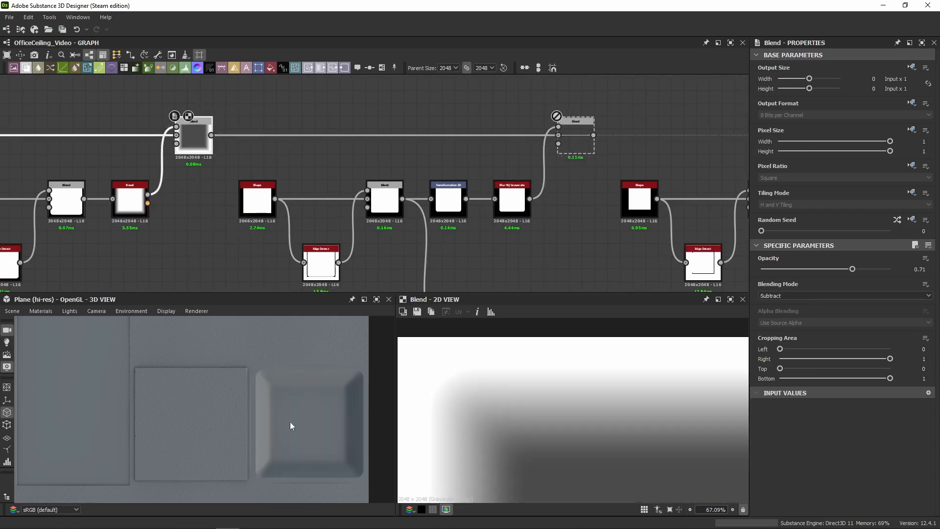
{"action": "left_click_drag", "start_coordinate": [318, 431], "coordinate": [239, 368]}
{"action": "scroll", "coordinate": [185, 176], "scroll_direction": "down", "scroll_amount": 3}
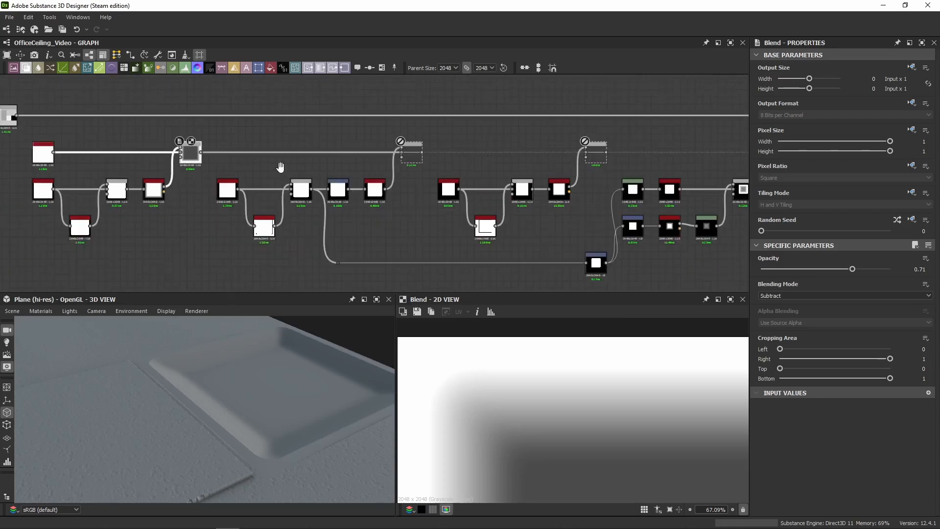
Review the second group's Shape settings and the Edge Detect and Multiply Blend previews that round its corners
{"action": "scroll", "coordinate": [229, 190], "scroll_direction": "up", "scroll_amount": 4}
{"action": "left_click", "coordinate": [226, 191]}
{"action": "scroll", "coordinate": [758, 321], "scroll_direction": "down", "scroll_amount": 1}
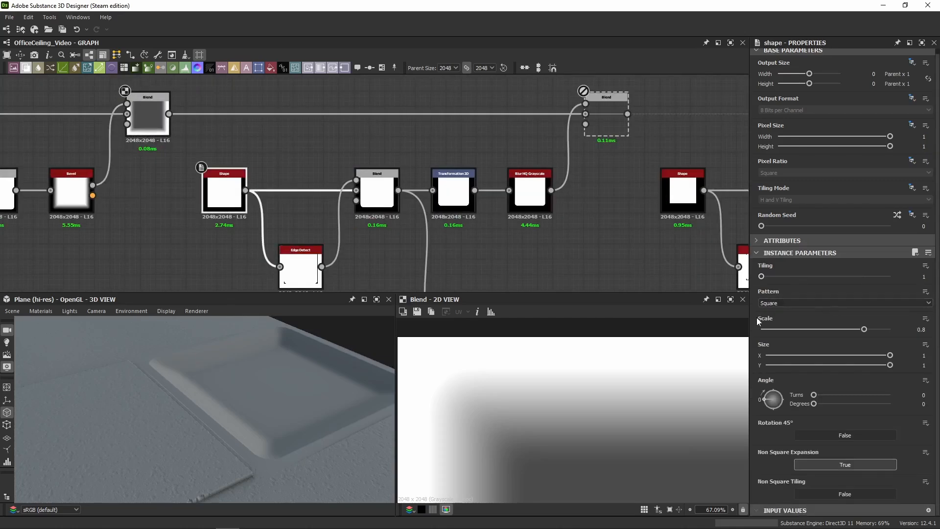
{"action": "left_click", "coordinate": [298, 267]}
{"action": "scroll", "coordinate": [466, 382], "scroll_direction": "down", "scroll_amount": 5}
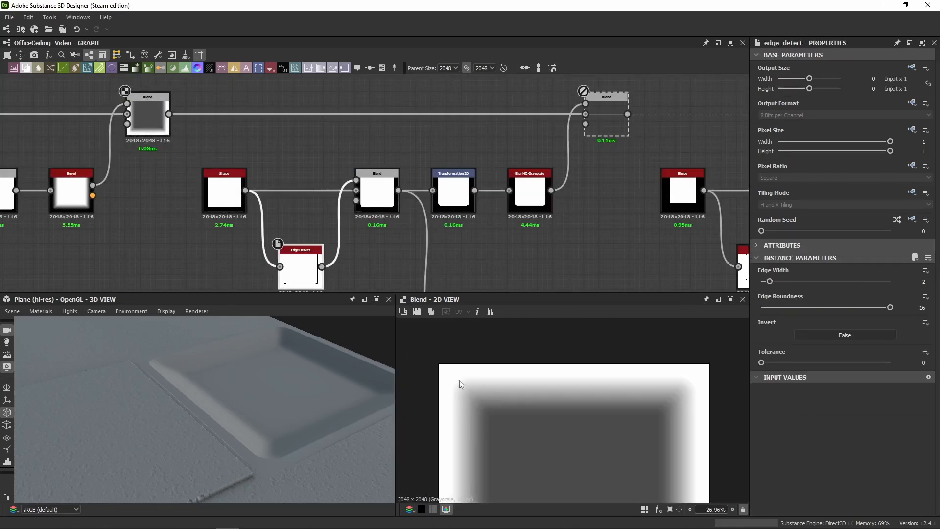
{"action": "double_click", "coordinate": [294, 283]}
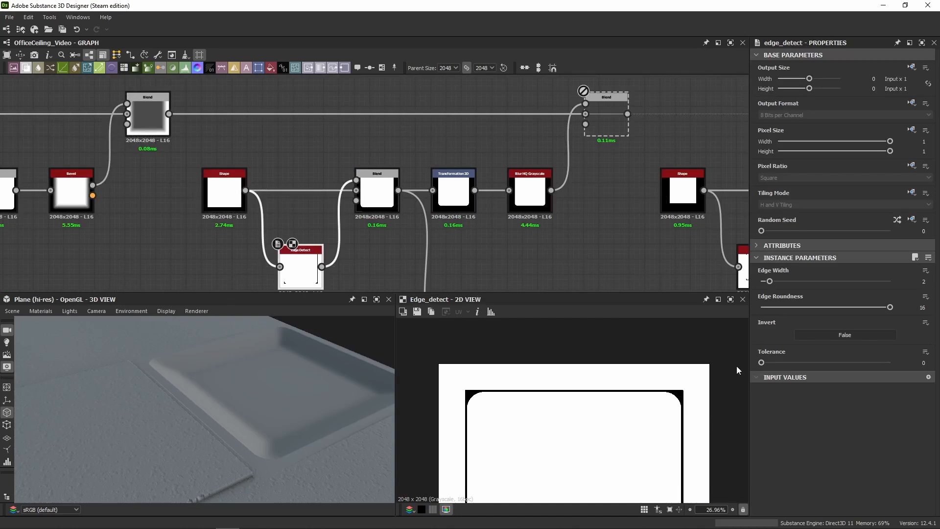
{"action": "double_click", "coordinate": [382, 223]}
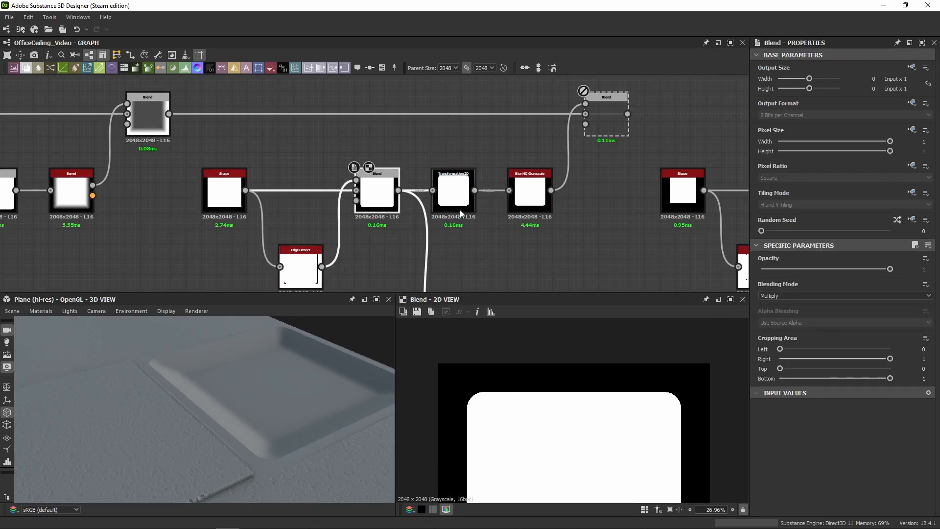
Examine the second group's Transformation 2D matrix values and the softened edges of its Blur HQ Grayscale preview
{"action": "scroll", "coordinate": [417, 185], "scroll_direction": "down", "scroll_amount": 4}
{"action": "left_click", "coordinate": [397, 153]}
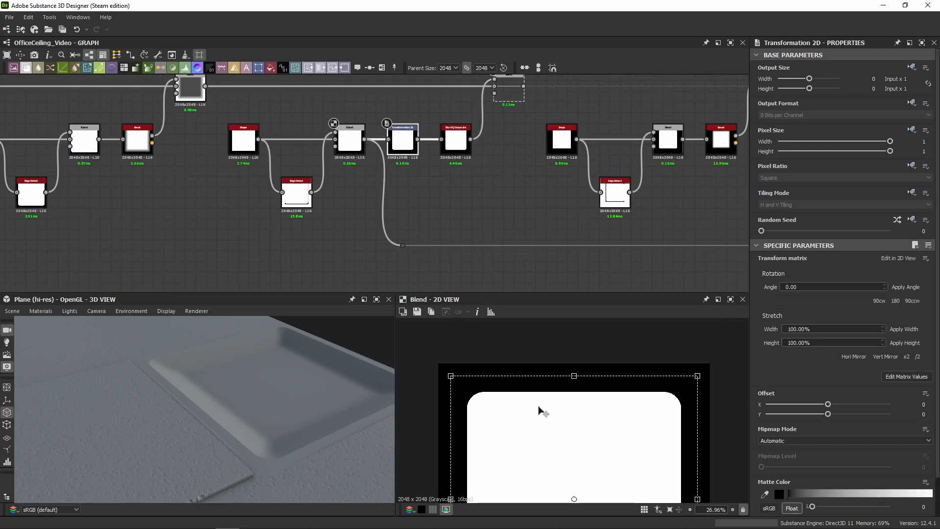
{"action": "scroll", "coordinate": [540, 416], "scroll_direction": "down", "scroll_amount": 2}
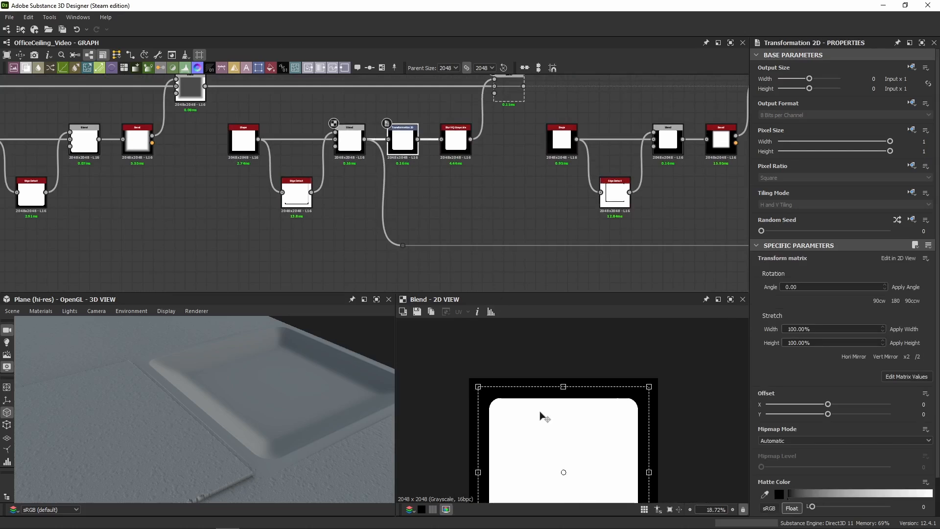
{"action": "left_click", "coordinate": [905, 377]}
{"action": "scroll", "coordinate": [471, 194], "scroll_direction": "up", "scroll_amount": 4}
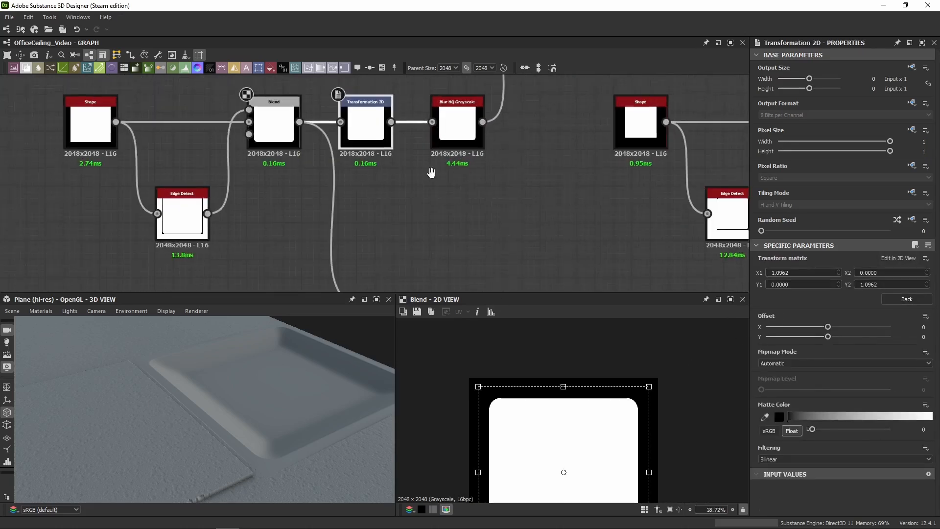
{"action": "left_click", "coordinate": [393, 172]}
{"action": "scroll", "coordinate": [495, 392], "scroll_direction": "up", "scroll_amount": 3}
{"action": "scroll", "coordinate": [495, 394], "scroll_direction": "up", "scroll_amount": 4}
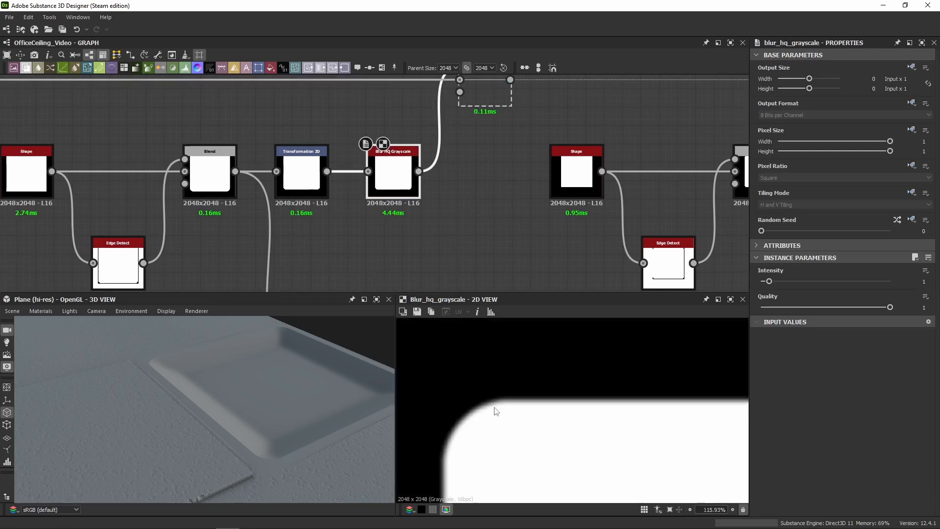
{"action": "scroll", "coordinate": [427, 205], "scroll_direction": "up", "scroll_amount": 1}
Re-enable the Add (Linear Dodge) Blend fed by the Blur HQ Grayscale and inspect the raised square in 3D
{"action": "middle_click_drag", "start_coordinate": [427, 204], "coordinate": [418, 276]}
{"action": "left_click", "coordinate": [475, 124]}
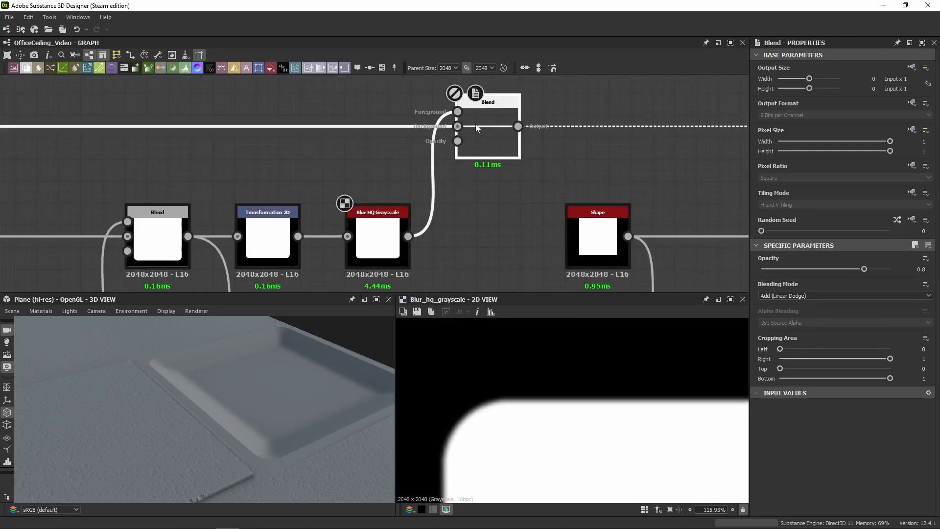
{"action": "key", "text": "shift+d"}
{"action": "left_click_drag", "start_coordinate": [357, 396], "coordinate": [260, 351]}
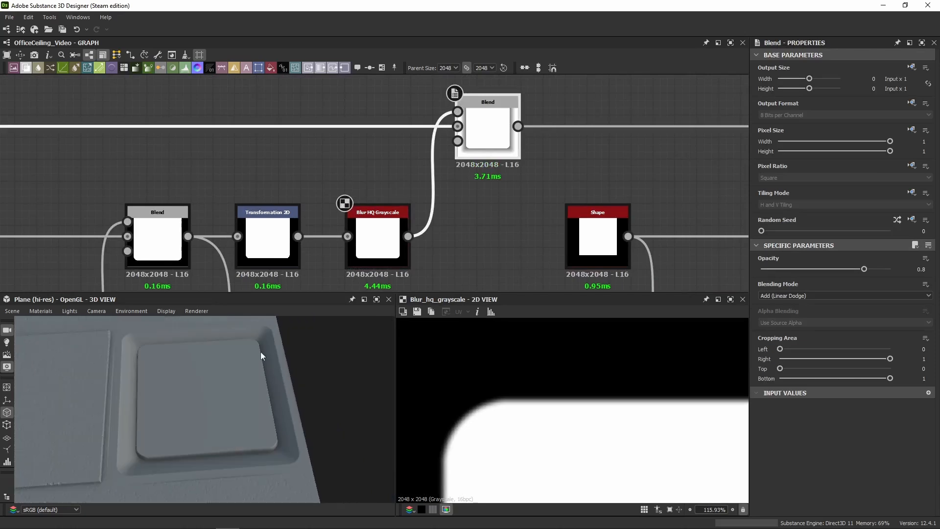
Review the third group's Shape and Edge Detect settings and the preview of its Multiply Blend
{"action": "scroll", "coordinate": [297, 151], "scroll_direction": "down", "scroll_amount": 3}
{"action": "left_click", "coordinate": [298, 162]}
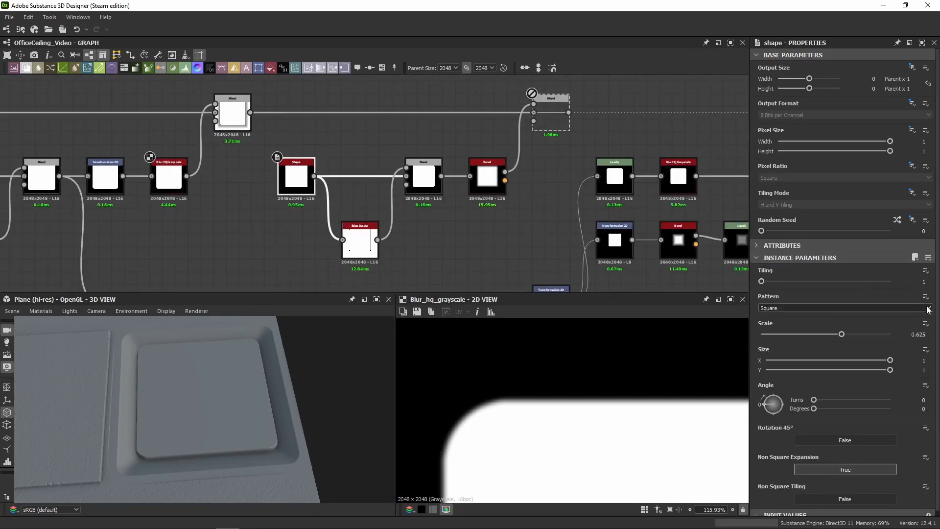
{"action": "middle_click_drag", "start_coordinate": [493, 251], "coordinate": [504, 219]}
{"action": "scroll", "coordinate": [503, 220], "scroll_direction": "down", "scroll_amount": 2}
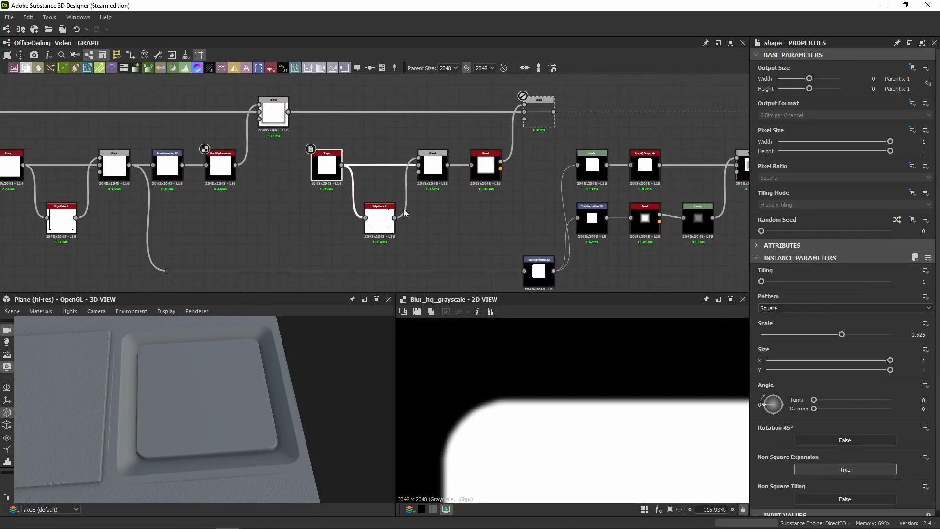
{"action": "left_click", "coordinate": [393, 229]}
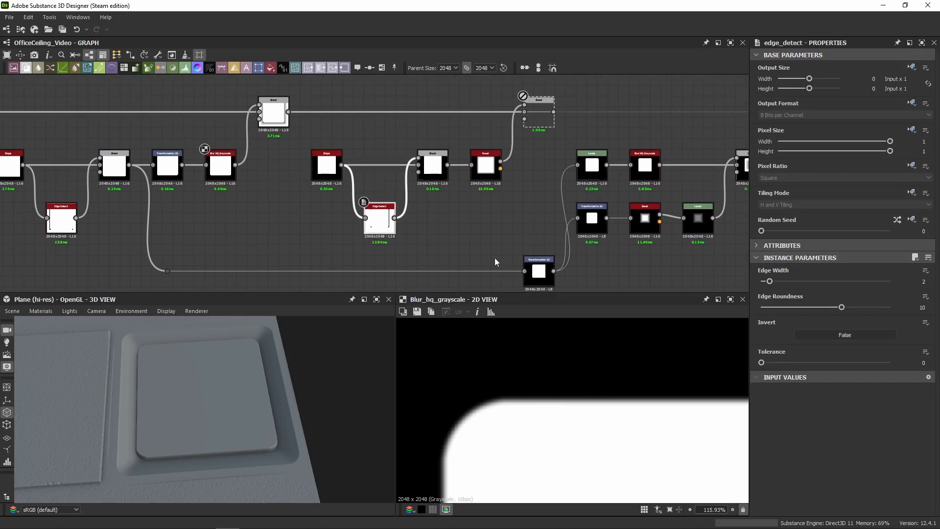
{"action": "double_click", "coordinate": [384, 222]}
{"action": "double_click", "coordinate": [430, 171]}
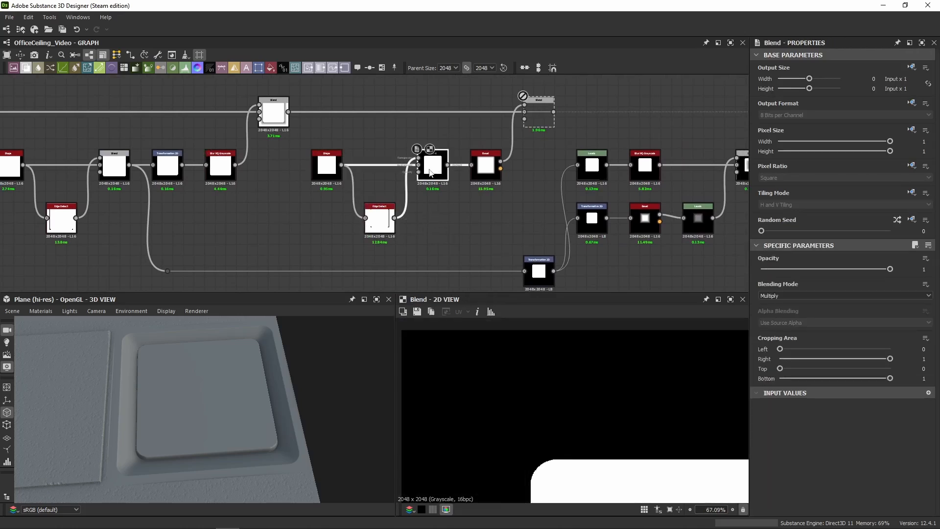
Examine the third group's Bevel settings, including its Normal Format options
{"action": "left_click", "coordinate": [494, 172]}
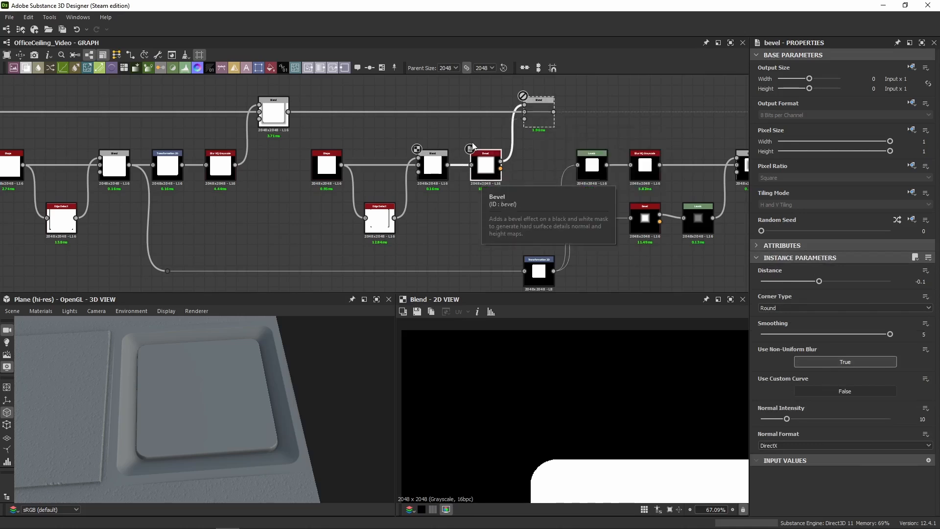
{"action": "scroll", "coordinate": [481, 157], "scroll_direction": "up", "scroll_amount": 3}
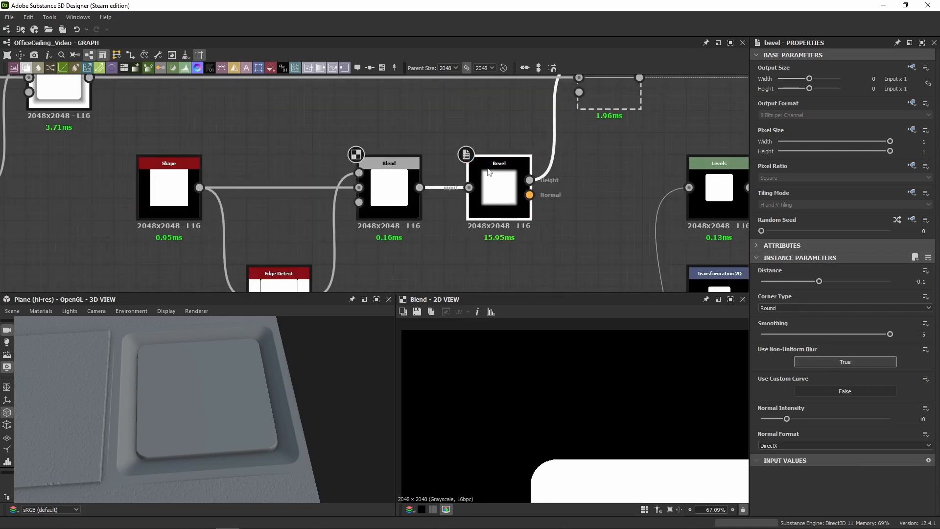
{"action": "left_click", "coordinate": [767, 445]}
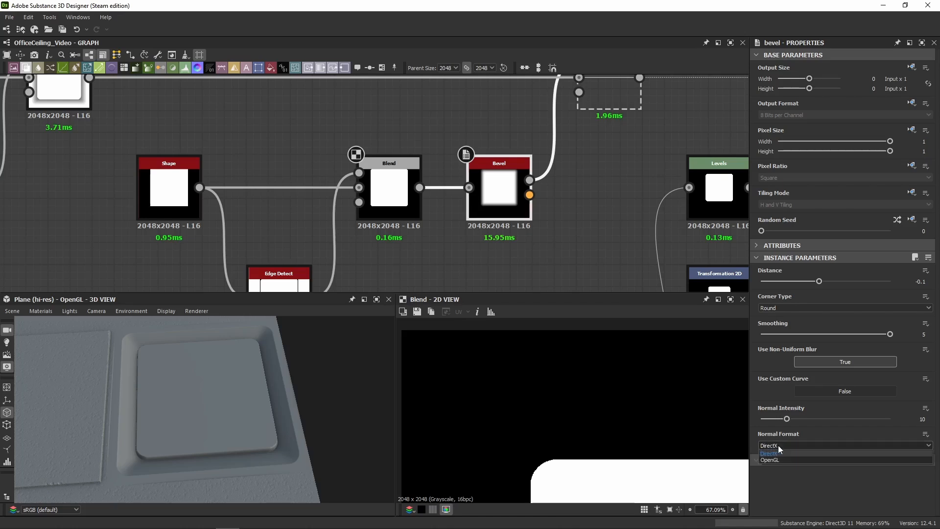
{"action": "left_click", "coordinate": [777, 445]}
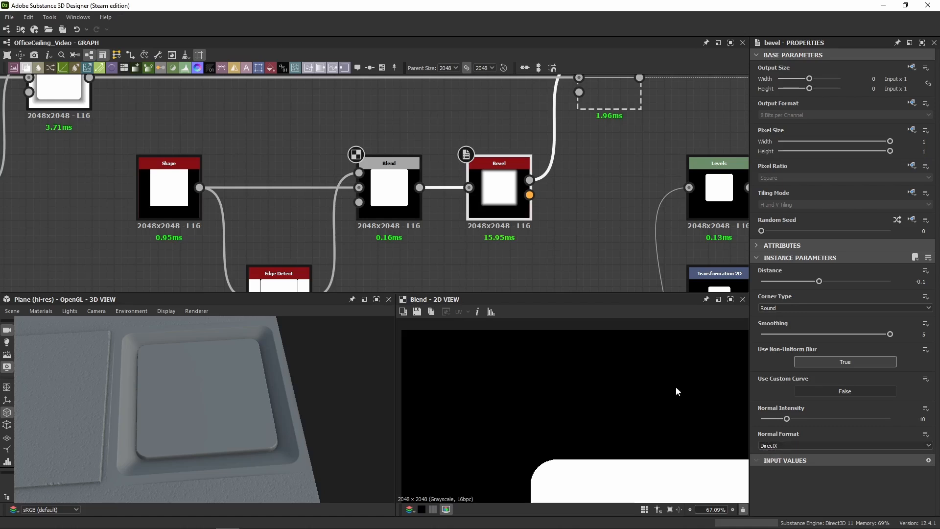
Re-enable the Subtract Blend fed by the third group's Bevel and compare its preview with the Bevel's height output
{"action": "middle_click_drag", "start_coordinate": [589, 206], "coordinate": [503, 258]}
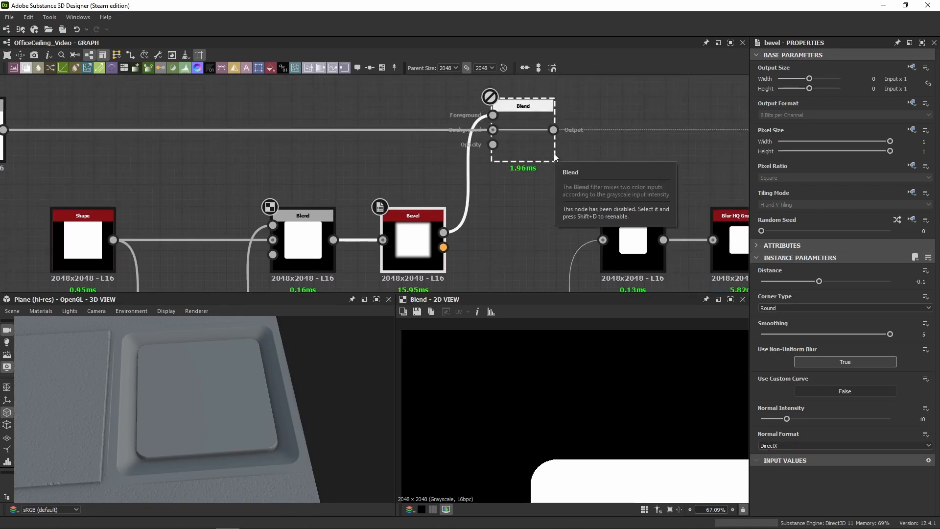
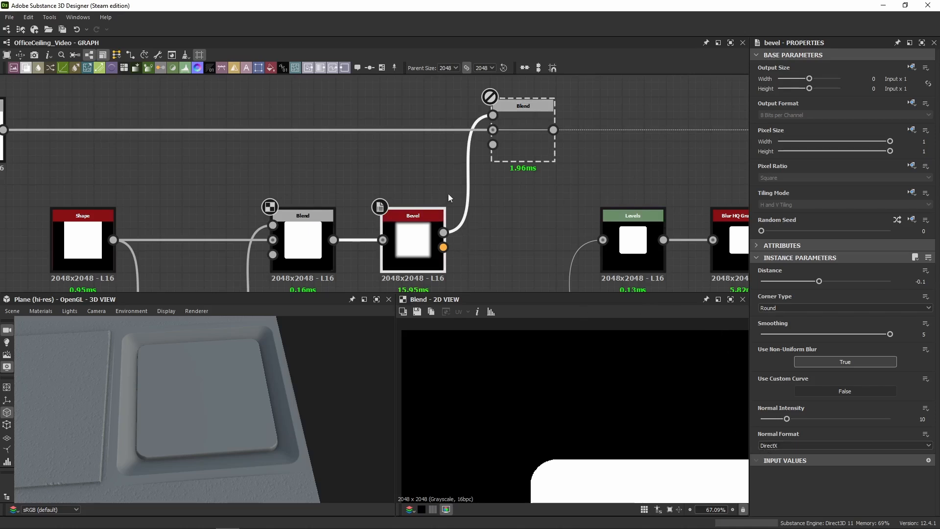
{"action": "left_click", "coordinate": [509, 143]}
{"action": "key", "text": "shift+d"}
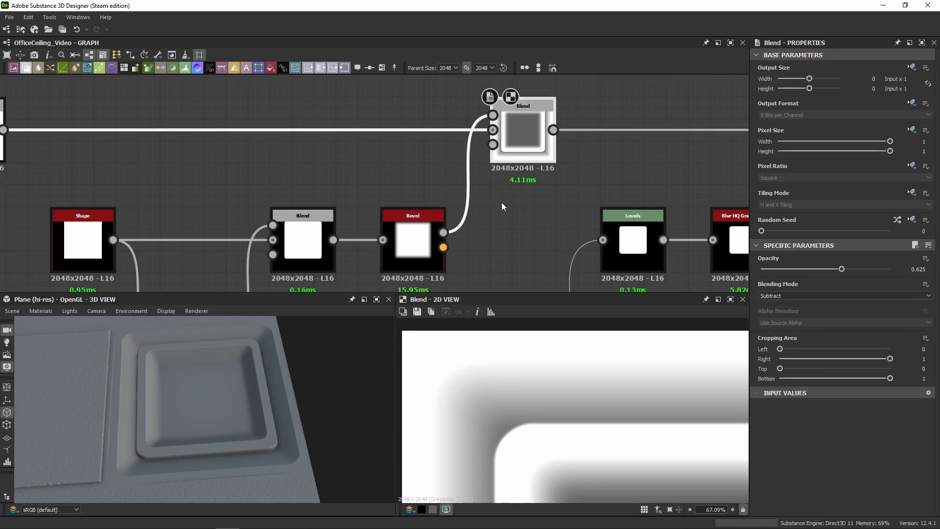
{"action": "double_click", "coordinate": [399, 241]}
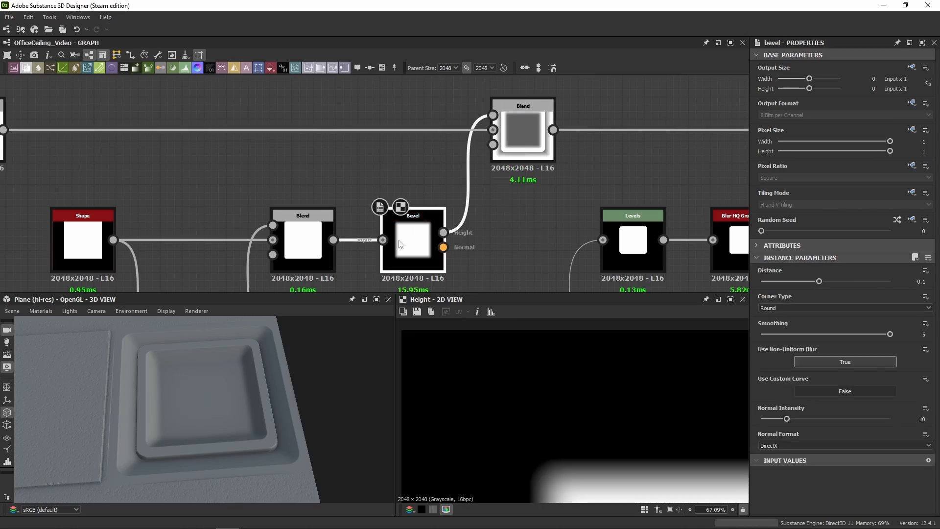
{"action": "double_click", "coordinate": [532, 147]}
Trace the link from the second group's Multiply Blend to the lower Transformation 2D and show that node's matrix values
{"action": "scroll", "coordinate": [492, 211], "scroll_direction": "down", "scroll_amount": 4}
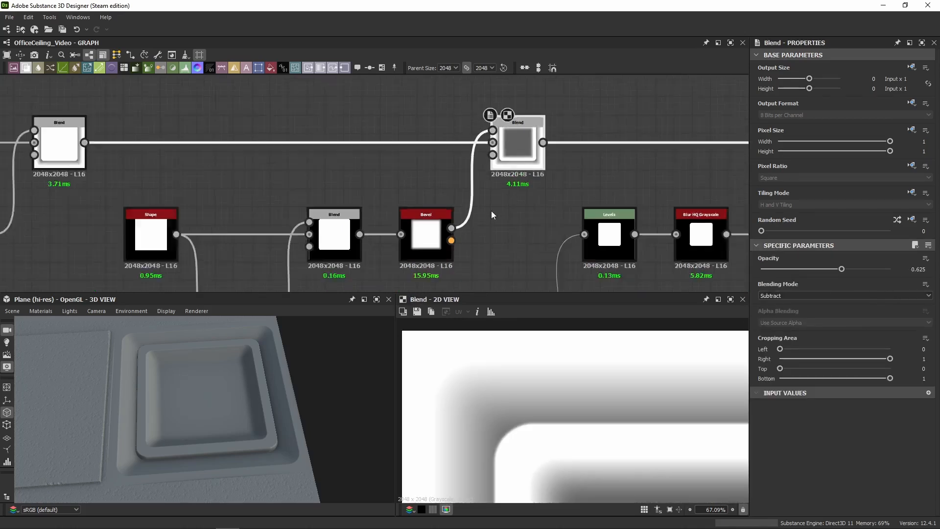
{"action": "middle_click_drag", "start_coordinate": [317, 135], "coordinate": [281, 141]}
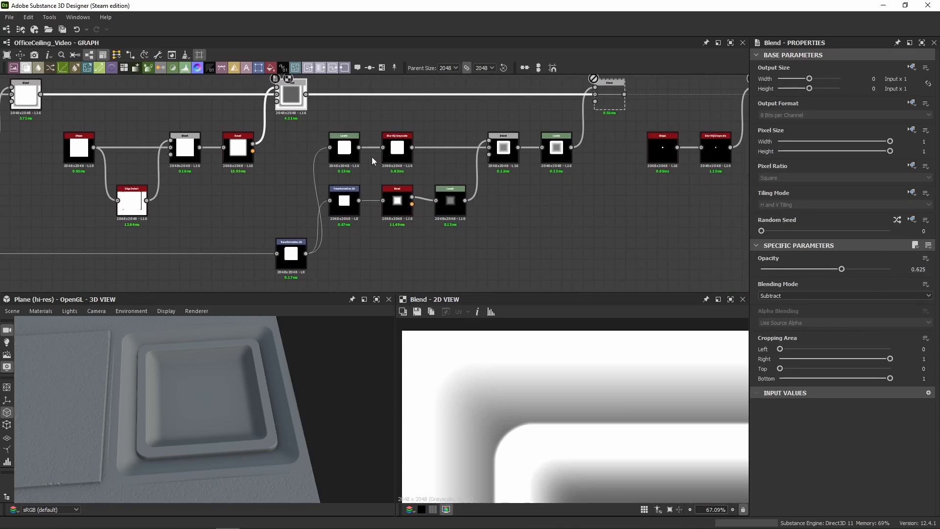
{"action": "middle_click_drag", "start_coordinate": [288, 184], "coordinate": [575, 152]}
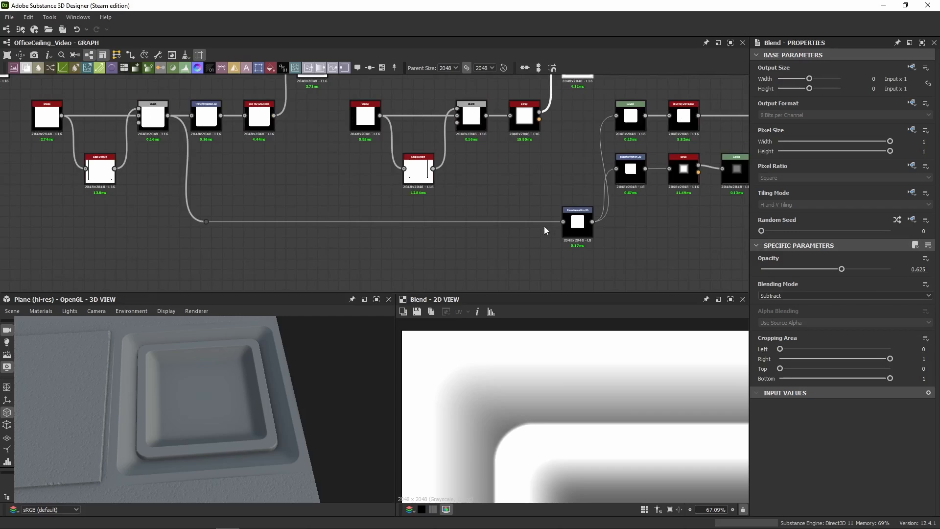
{"action": "double_click", "coordinate": [581, 230]}
{"action": "middle_click_drag", "start_coordinate": [172, 134], "coordinate": [155, 118]}
{"action": "scroll", "coordinate": [317, 209], "scroll_direction": "down", "scroll_amount": 3}
{"action": "scroll", "coordinate": [315, 205], "scroll_direction": "up", "scroll_amount": 3}
{"action": "left_click", "coordinate": [906, 377]}
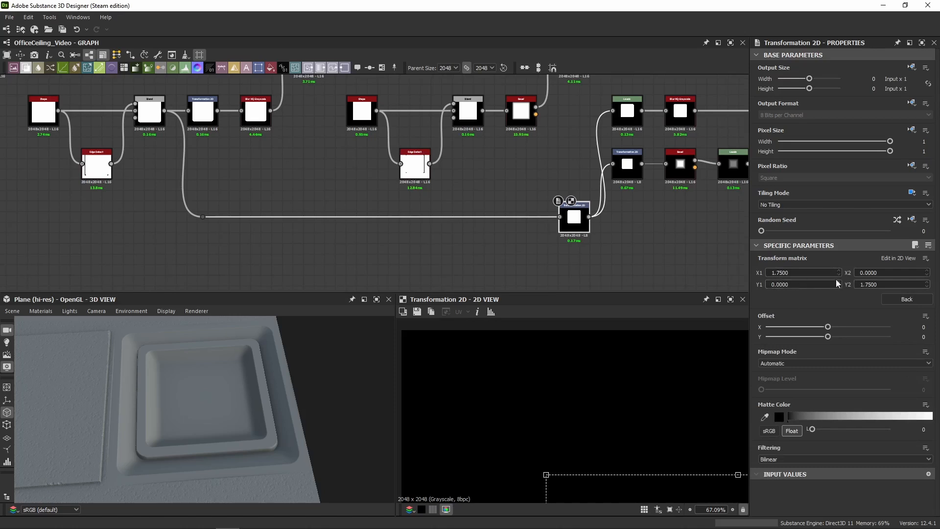
{"action": "middle_click_drag", "start_coordinate": [625, 216], "coordinate": [390, 249]}
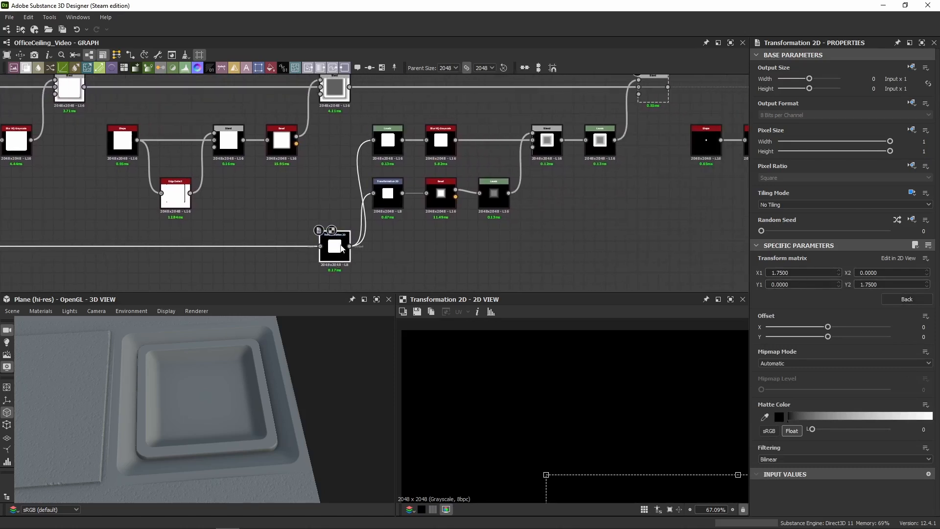
Review the Levels node's settings as sliders and the settings of the Blur HQ Grayscale node it feeds
{"action": "left_click", "coordinate": [387, 140]}
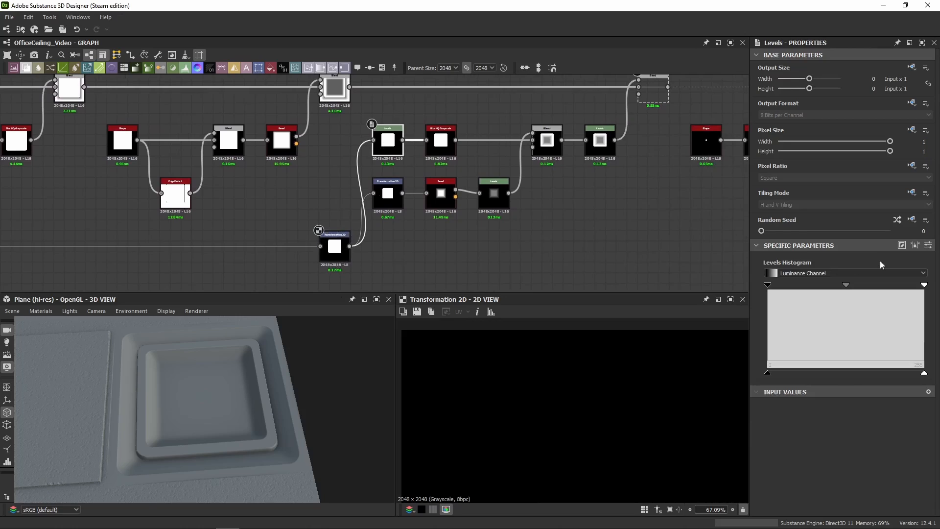
{"action": "left_click", "coordinate": [928, 245]}
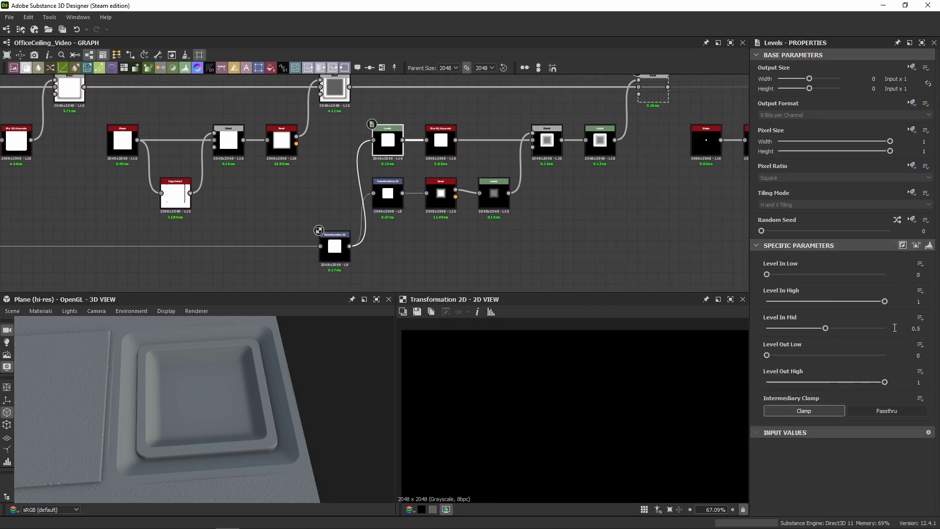
{"action": "scroll", "coordinate": [478, 151], "scroll_direction": "up", "scroll_amount": 4}
{"action": "left_click", "coordinate": [513, 134]}
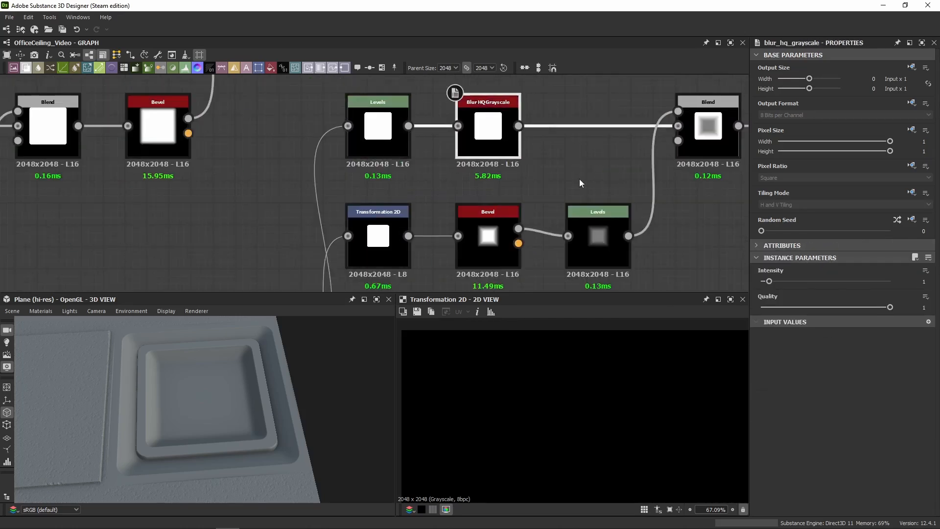
Show the transform matrix of the lower Transformation 2D node and the settings of the Bevel it feeds
{"action": "middle_click_drag", "start_coordinate": [579, 159], "coordinate": [492, 155]}
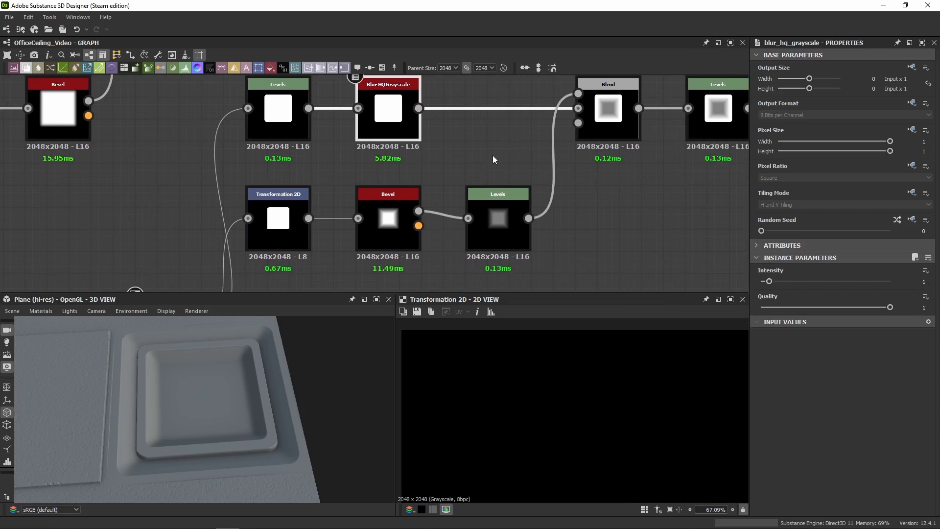
{"action": "left_click", "coordinate": [281, 219]}
{"action": "scroll", "coordinate": [470, 127], "scroll_direction": "down", "scroll_amount": 3}
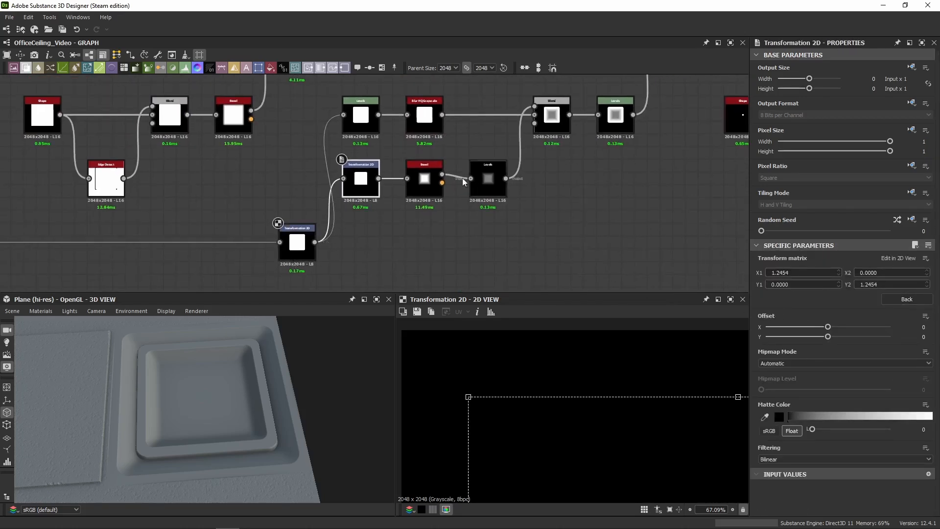
{"action": "left_click", "coordinate": [422, 189]}
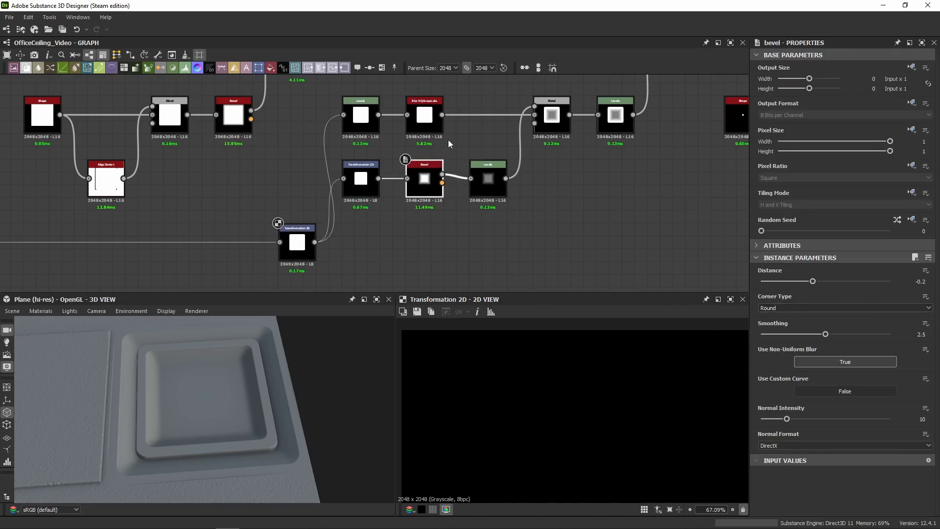
Review the settings of the Levels node after the lower Bevel as sliders instead of the histogram
{"action": "scroll", "coordinate": [448, 140], "scroll_direction": "up", "scroll_amount": 3}
{"action": "middle_click_drag", "start_coordinate": [448, 139], "coordinate": [289, 146]}
{"action": "left_click", "coordinate": [347, 219]}
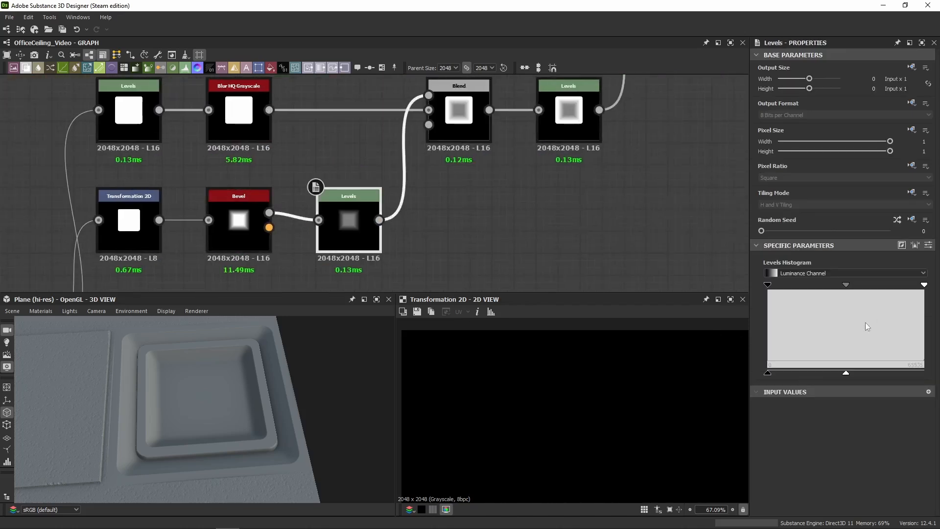
{"action": "left_click", "coordinate": [928, 245]}
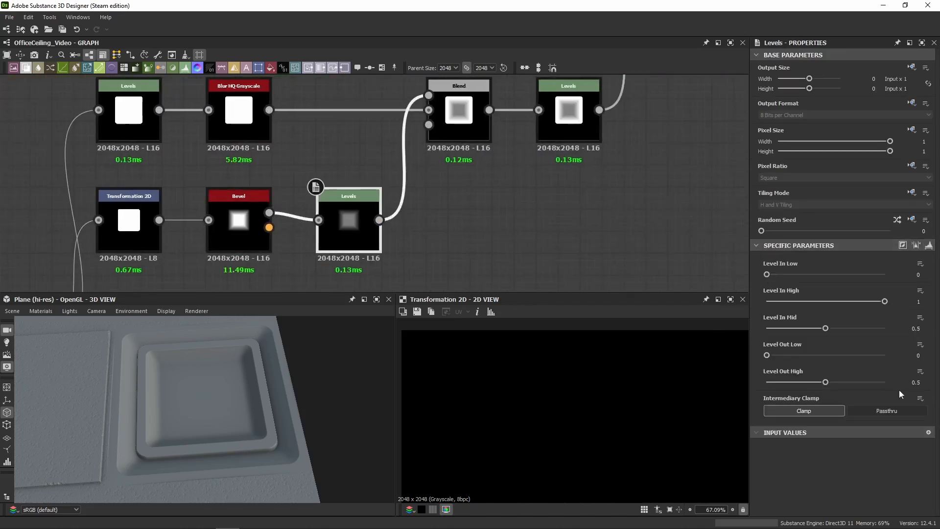
Check the Subtract Blend's settings and compare its preview with the Blur HQ Grayscale output
{"action": "left_click", "coordinate": [468, 127]}
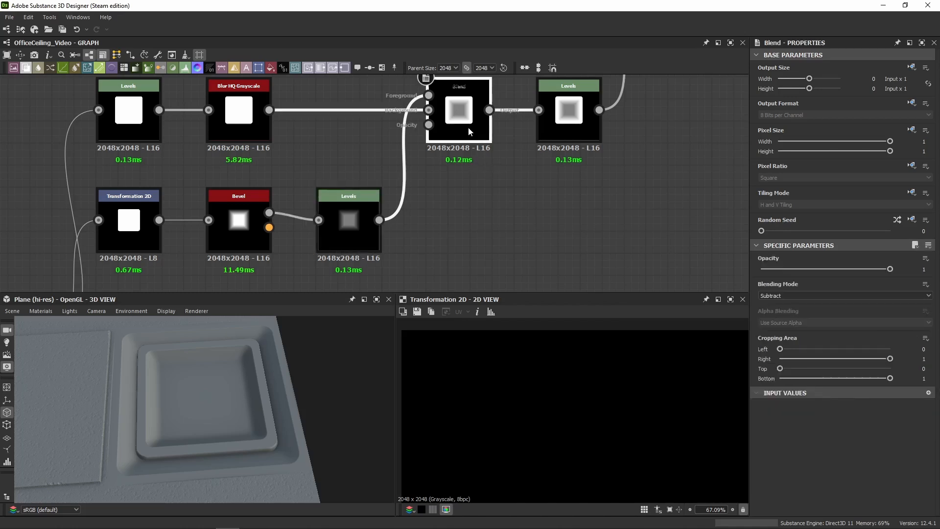
{"action": "middle_click_drag", "start_coordinate": [468, 128], "coordinate": [468, 157]}
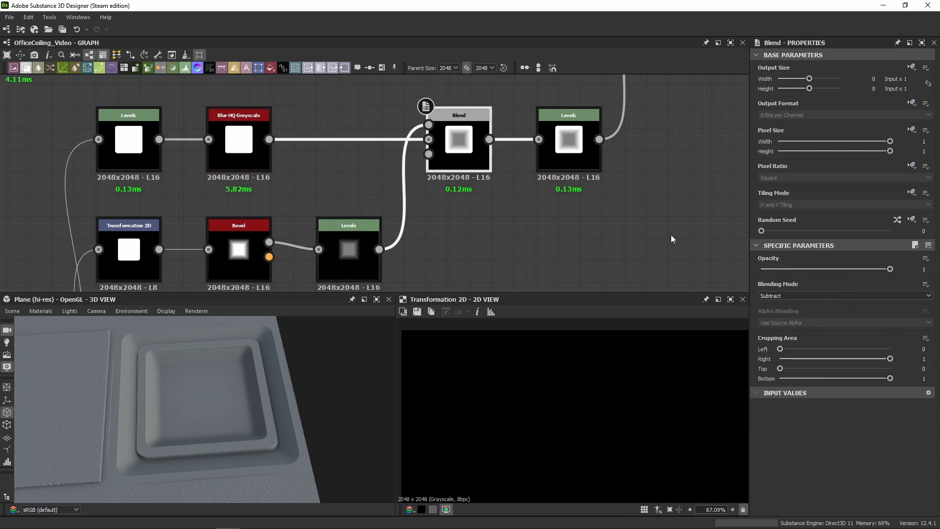
{"action": "double_click", "coordinate": [451, 164]}
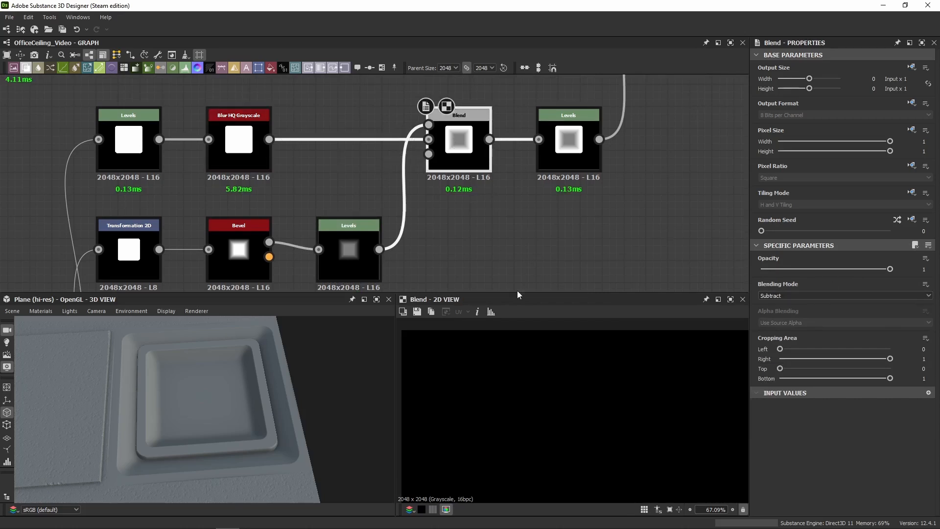
{"action": "double_click", "coordinate": [239, 147]}
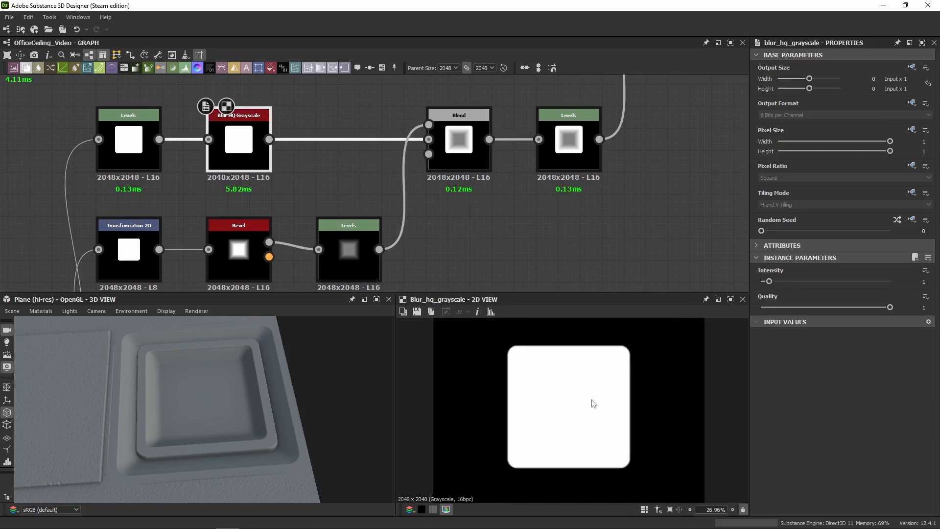
{"action": "double_click", "coordinate": [474, 147]}
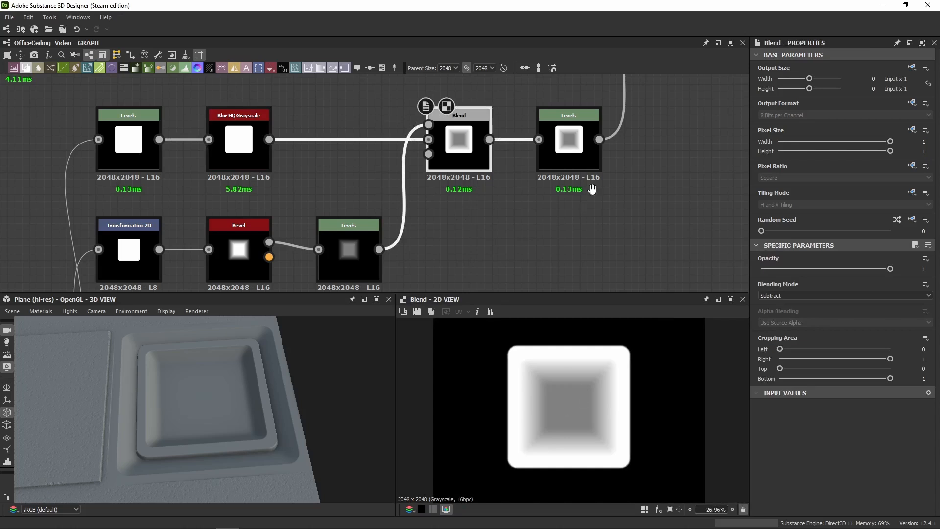
Preview the Levels node following the Subtract Blend and show its settings as sliders
{"action": "middle_click_drag", "start_coordinate": [584, 143], "coordinate": [512, 178]}
{"action": "double_click", "coordinate": [512, 178]}
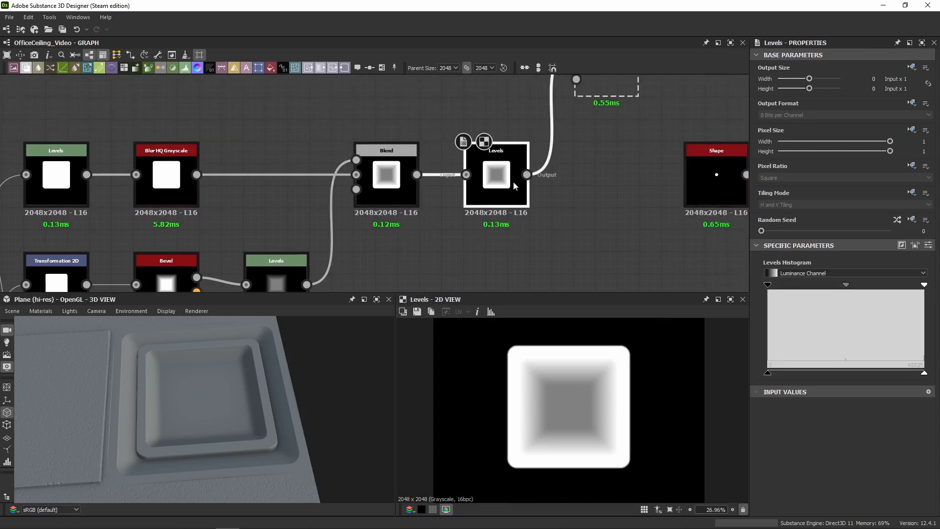
{"action": "left_click", "coordinate": [928, 244]}
Re-enable the Max (Lighten) Blend fed by that Levels node and inspect the innermost square on the 3D plane
{"action": "scroll", "coordinate": [485, 145], "scroll_direction": "down", "scroll_amount": 4}
{"action": "middle_click_drag", "start_coordinate": [485, 145], "coordinate": [425, 203]}
{"action": "scroll", "coordinate": [474, 167], "scroll_direction": "up", "scroll_amount": 1}
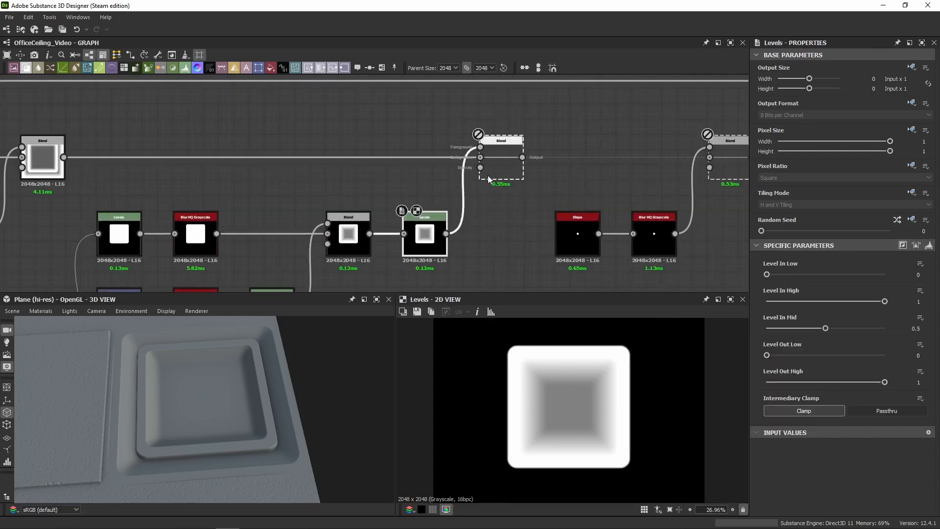
{"action": "left_click", "coordinate": [496, 176]}
{"action": "key", "text": "shift+d"}
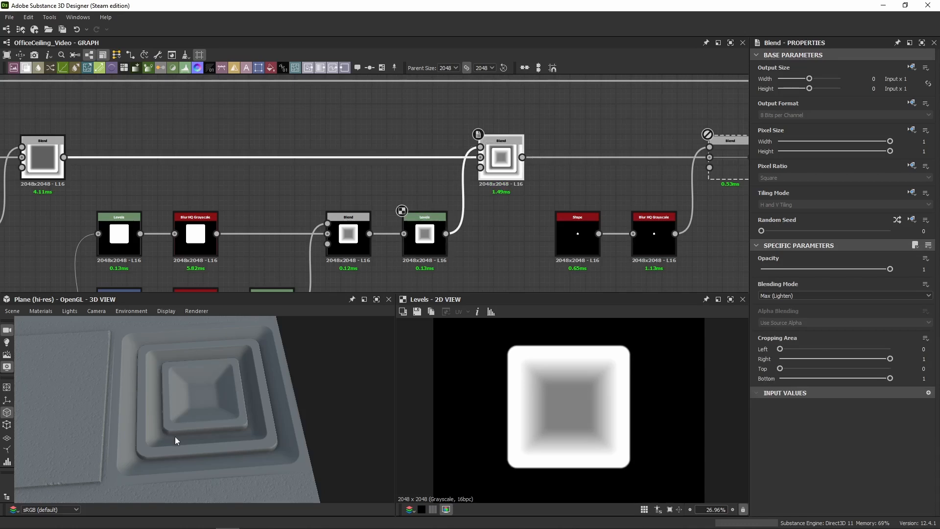
{"action": "left_click_drag", "start_coordinate": [175, 436], "coordinate": [149, 363]}
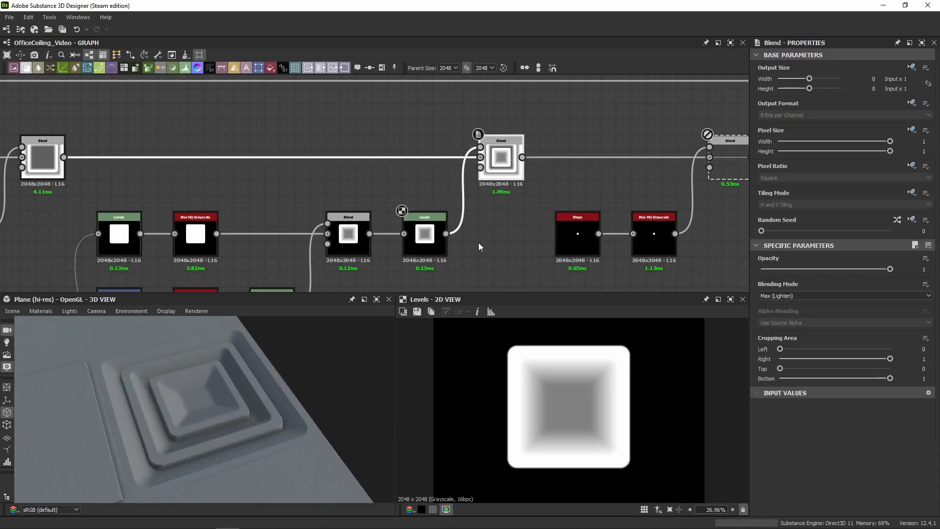
Preview the small Disc Shape node up close and review its pattern and scale settings
{"action": "middle_click_drag", "start_coordinate": [576, 192], "coordinate": [309, 169]}
{"action": "double_click", "coordinate": [316, 219]}
{"action": "scroll", "coordinate": [587, 418], "scroll_direction": "up", "scroll_amount": 2}
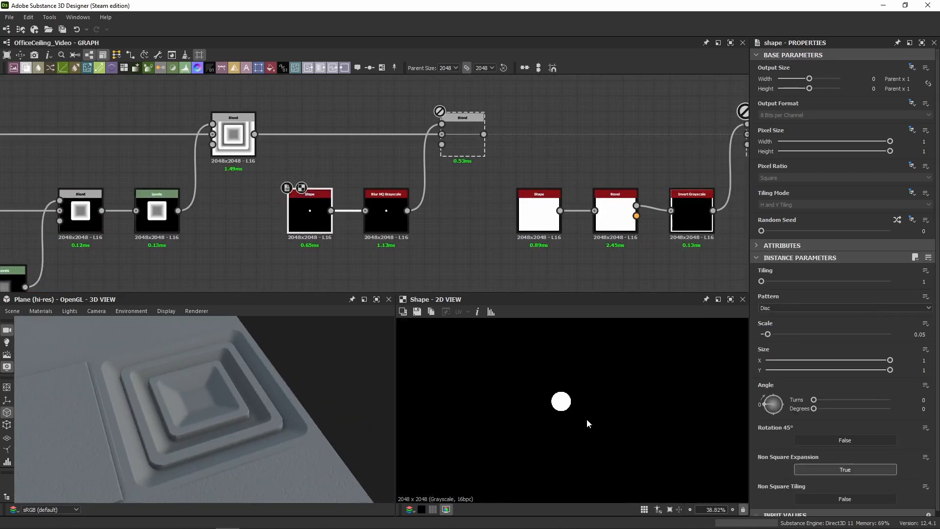
{"action": "scroll", "coordinate": [587, 419], "scroll_direction": "up", "scroll_amount": 4}
{"action": "scroll", "coordinate": [775, 483], "scroll_direction": "down", "scroll_amount": 1}
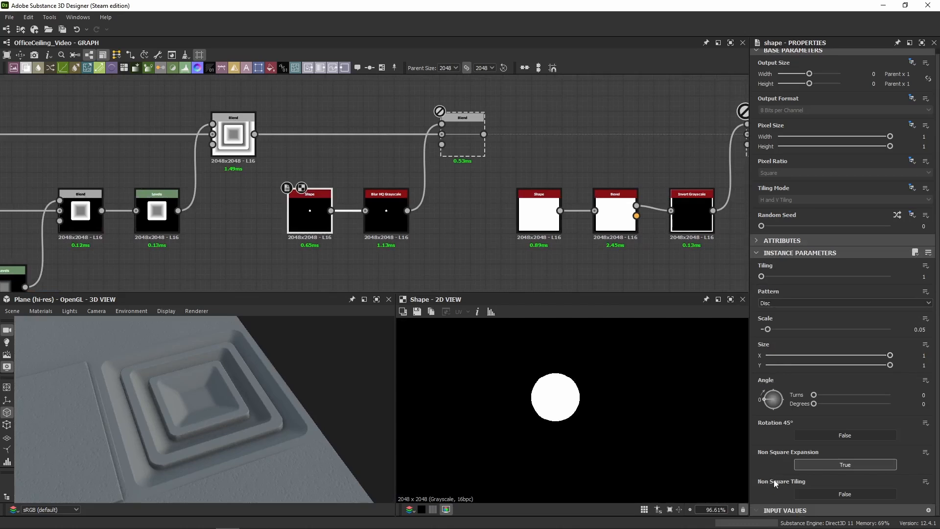
Switch to the ceiling reference photos, examine the round button at the vent's centre, and return to Substance 3D Designer
{"action": "key", "text": "alt+Tab"}
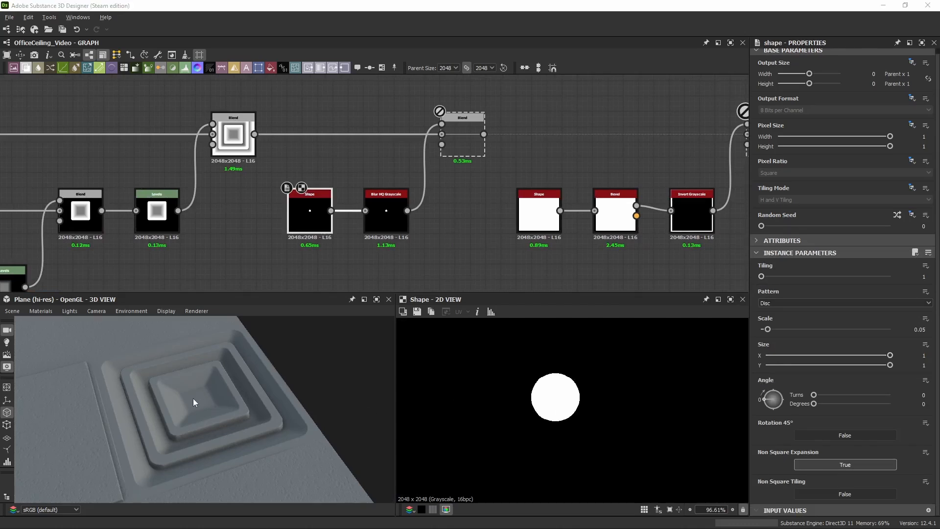
{"action": "scroll", "coordinate": [480, 228], "scroll_direction": "down", "scroll_amount": 10}
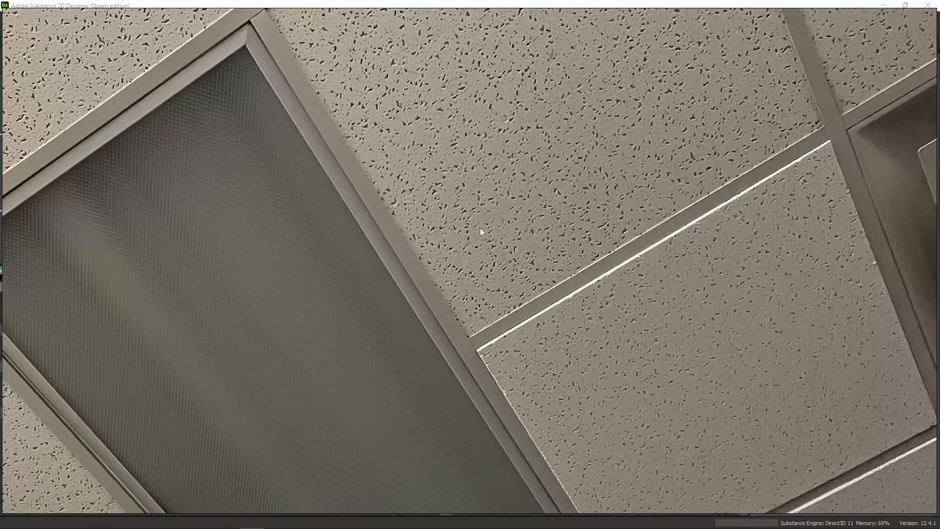
{"action": "middle_click_drag", "start_coordinate": [632, 224], "coordinate": [486, 168]}
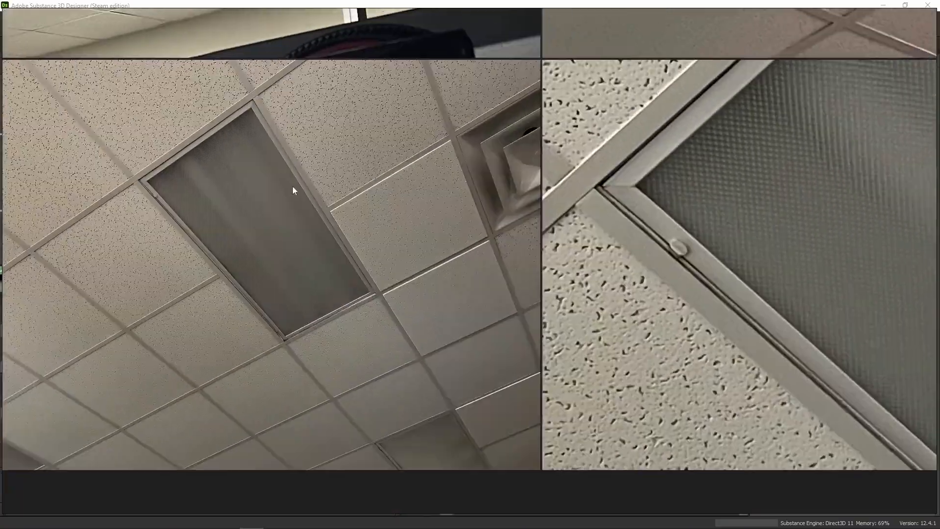
{"action": "middle_click_drag", "start_coordinate": [294, 190], "coordinate": [922, 288]}
{"action": "middle_click_drag", "start_coordinate": [451, 70], "coordinate": [466, 322]}
{"action": "scroll", "coordinate": [254, 183], "scroll_direction": "up", "scroll_amount": 8}
{"action": "middle_click_drag", "start_coordinate": [693, 210], "coordinate": [488, 228]}
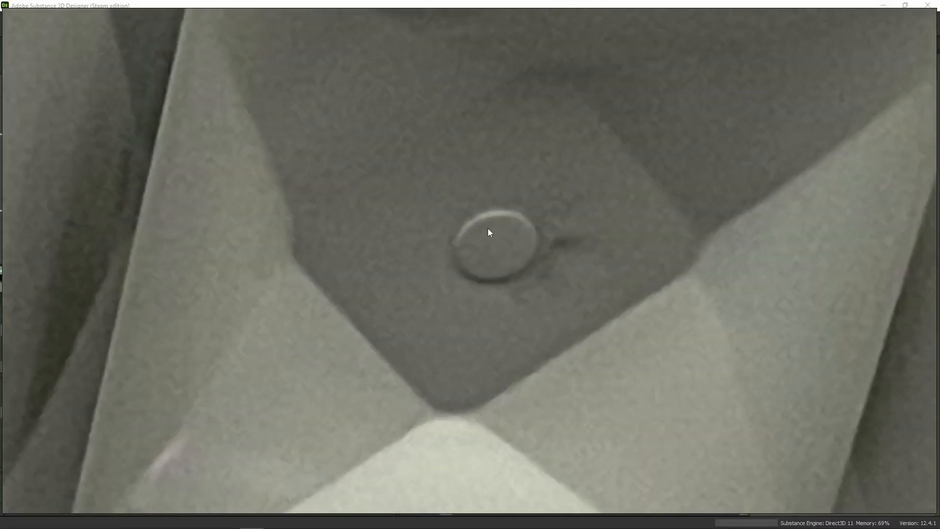
{"action": "key", "text": "alt+Tab"}
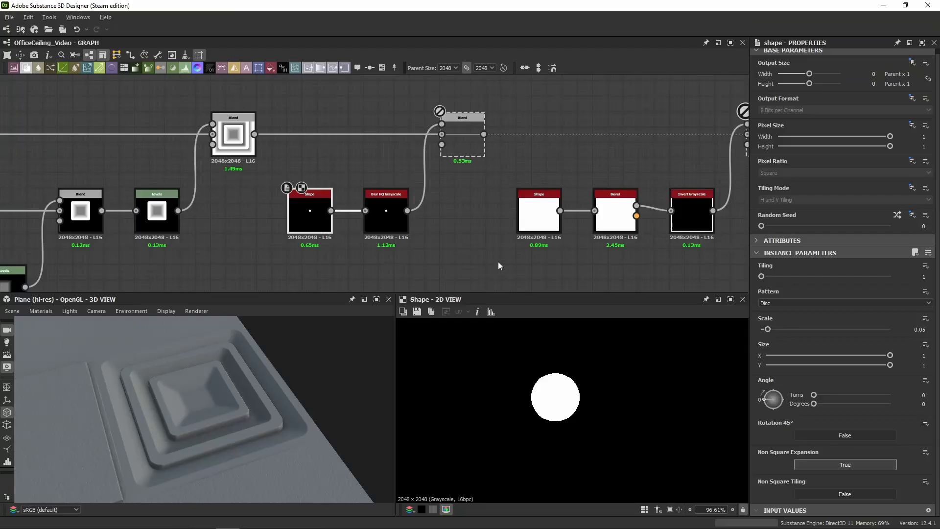
Preview the Blur HQ Grayscale node after the disc and examine the softened edge and blur settings
{"action": "middle_click_drag", "start_coordinate": [496, 195], "coordinate": [270, 168]}
{"action": "double_click", "coordinate": [168, 202]}
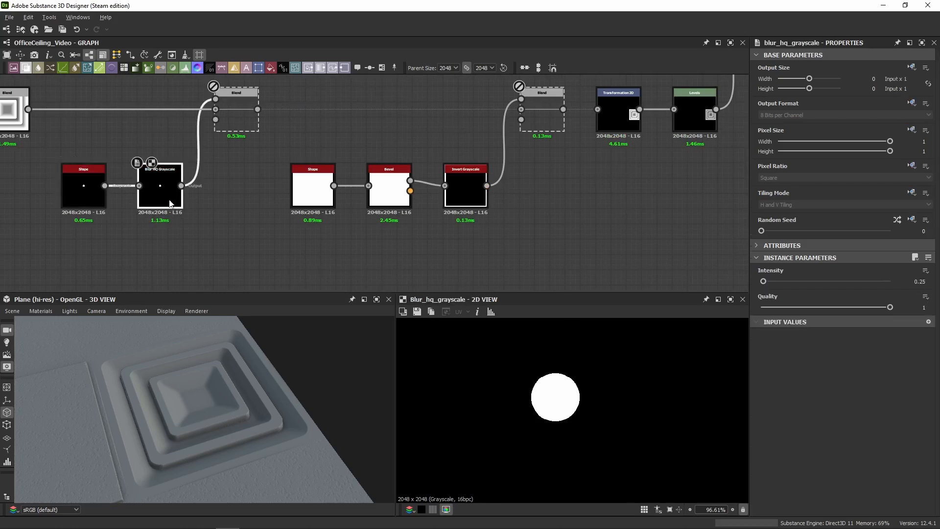
{"action": "middle_click_drag", "start_coordinate": [254, 236], "coordinate": [432, 237]}
{"action": "scroll", "coordinate": [542, 381], "scroll_direction": "up", "scroll_amount": 7}
{"action": "scroll", "coordinate": [541, 362], "scroll_direction": "up", "scroll_amount": 5}
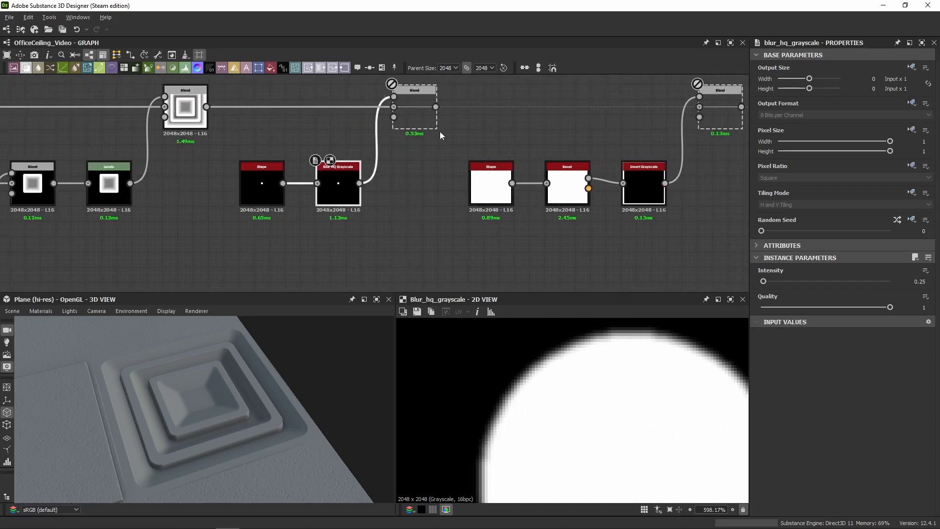
Re-enable the Add (Linear Dodge) Blend fed by the blurred disc and inspect the centre button in 3D
{"action": "double_click", "coordinate": [412, 113]}
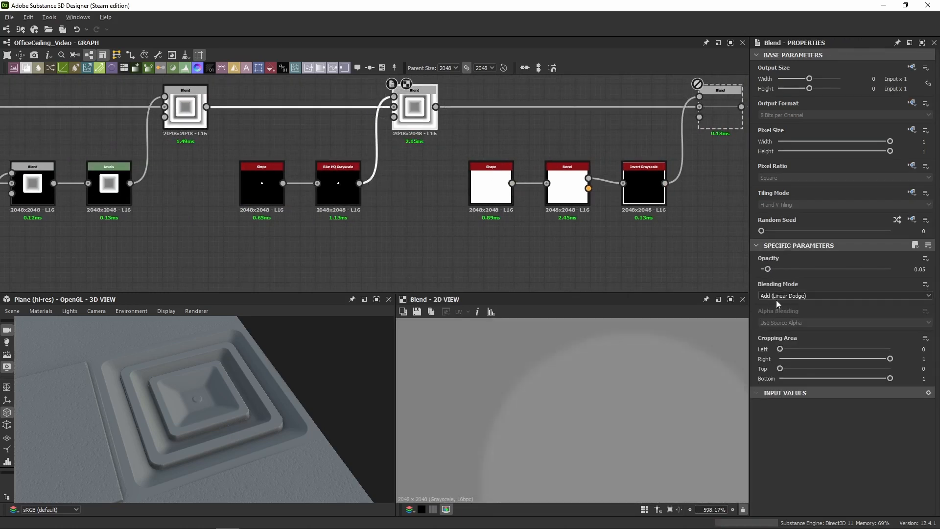
{"action": "middle_click_drag", "start_coordinate": [532, 171], "coordinate": [354, 185]}
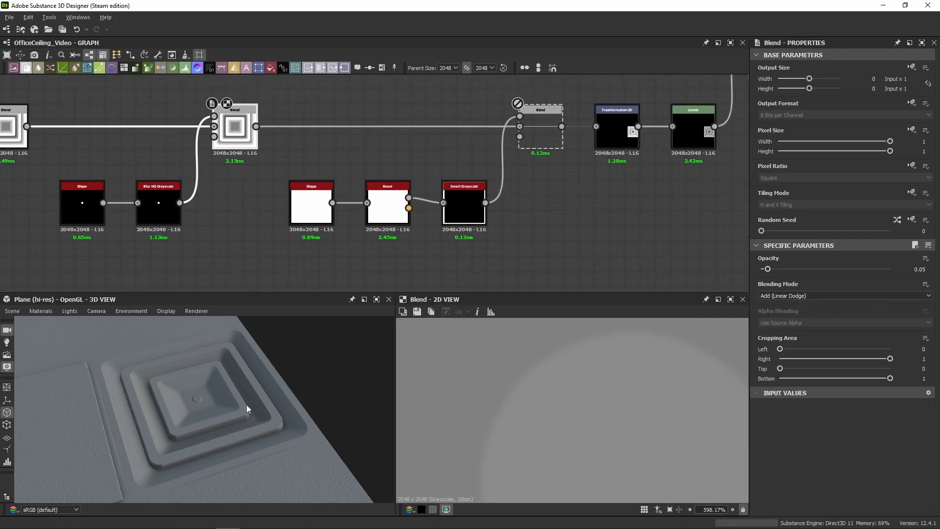
{"action": "scroll", "coordinate": [235, 398], "scroll_direction": "up", "scroll_amount": 3}
{"action": "scroll", "coordinate": [219, 393], "scroll_direction": "up", "scroll_amount": 2}
Re-enable the Subtract Blend fed by the Invert Grayscale node and inspect the panel's outer border in 3D
{"action": "scroll", "coordinate": [395, 131], "scroll_direction": "down", "scroll_amount": 2}
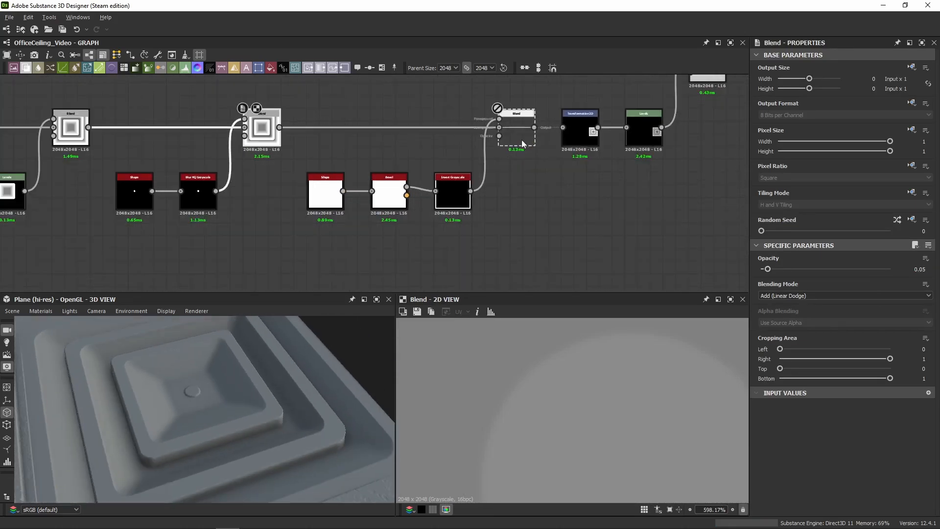
{"action": "left_click", "coordinate": [522, 140]}
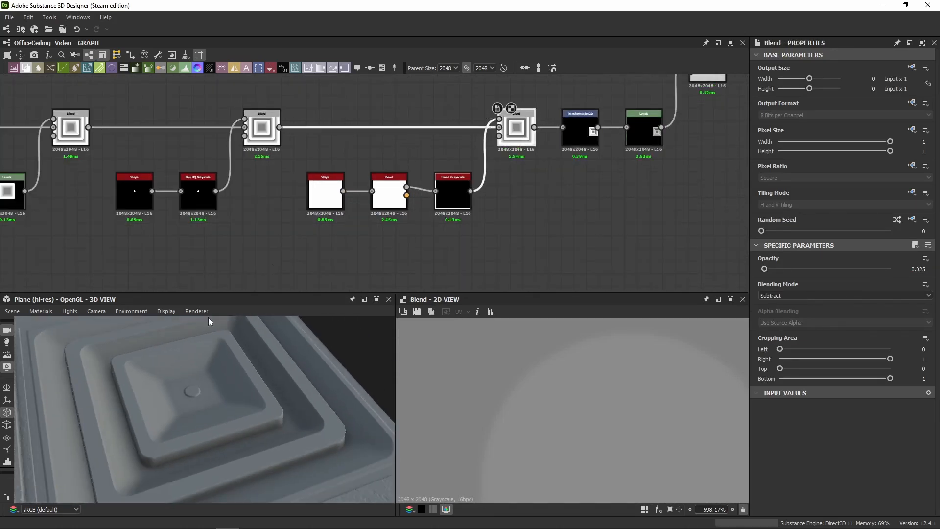
{"action": "middle_click_drag", "start_coordinate": [25, 388], "coordinate": [62, 390]}
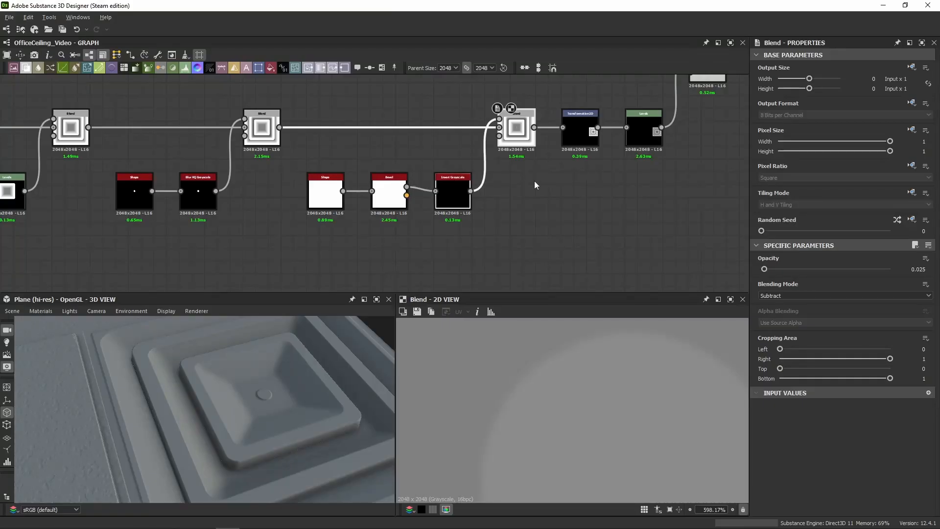
Preview the full Square Shape node at the start of the border branch and review its settings
{"action": "scroll", "coordinate": [519, 179], "scroll_direction": "up", "scroll_amount": 3}
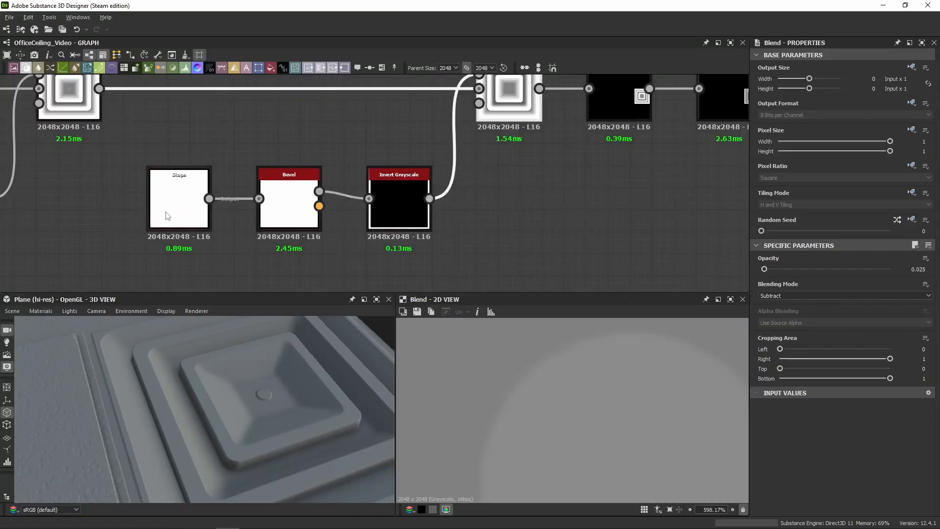
{"action": "middle_click_drag", "start_coordinate": [168, 215], "coordinate": [433, 220]}
{"action": "left_click", "coordinate": [443, 210]}
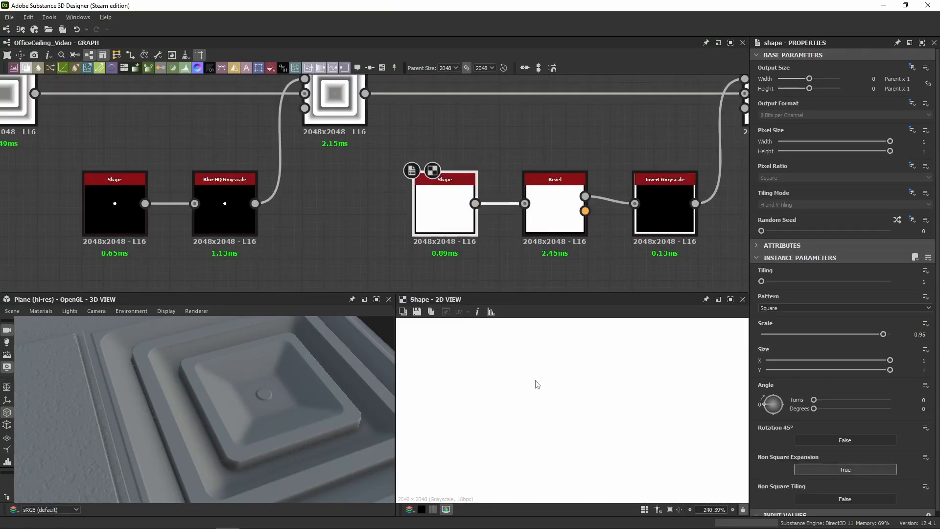
{"action": "scroll", "coordinate": [533, 382], "scroll_direction": "down", "scroll_amount": 5}
{"action": "scroll", "coordinate": [513, 371], "scroll_direction": "up", "scroll_amount": 2}
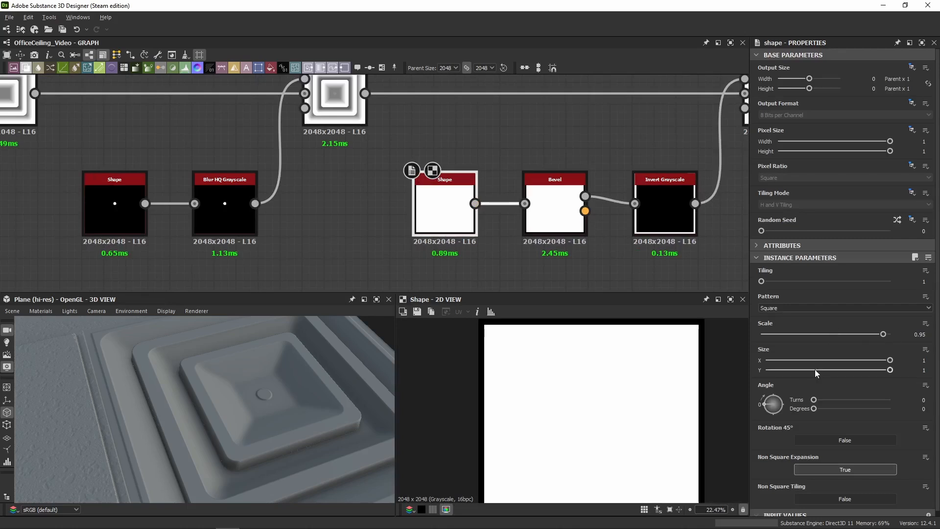
Preview the height output of the border branch's Bevel and review its distance and corner settings
{"action": "left_click", "coordinate": [556, 216]}
{"action": "scroll", "coordinate": [621, 369], "scroll_direction": "down", "scroll_amount": 2}
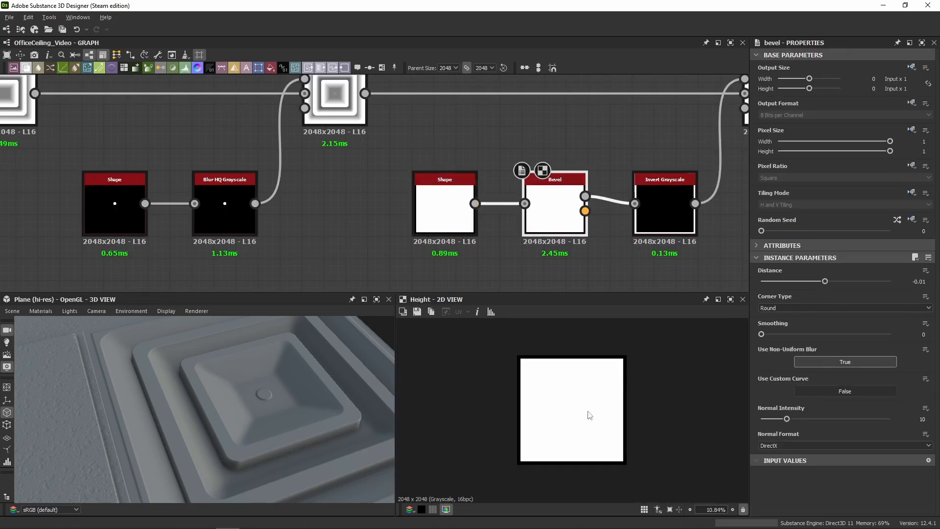
{"action": "scroll", "coordinate": [589, 415], "scroll_direction": "up", "scroll_amount": 2}
Preview the Invert Grayscale node and examine a corner of its border up close
{"action": "middle_click_drag", "start_coordinate": [655, 234], "coordinate": [355, 245]}
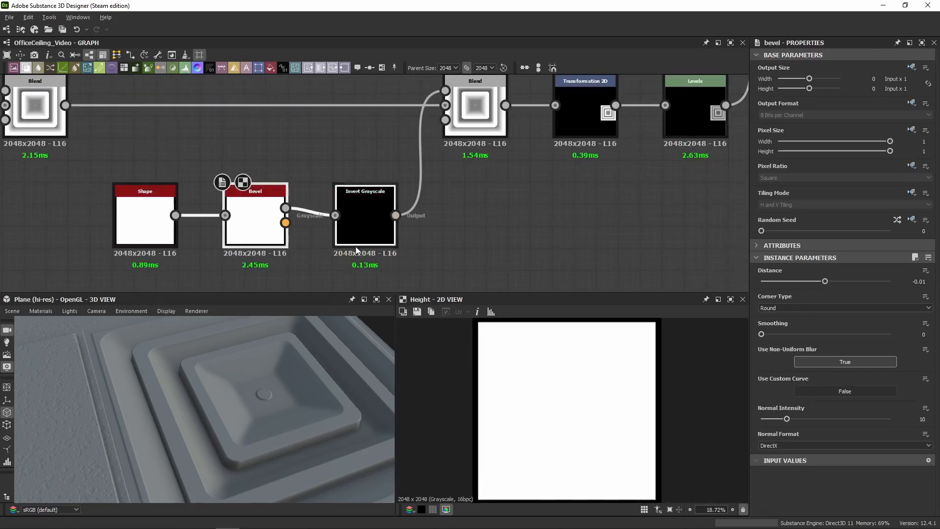
{"action": "left_click", "coordinate": [350, 221]}
{"action": "scroll", "coordinate": [606, 346], "scroll_direction": "up", "scroll_amount": 6}
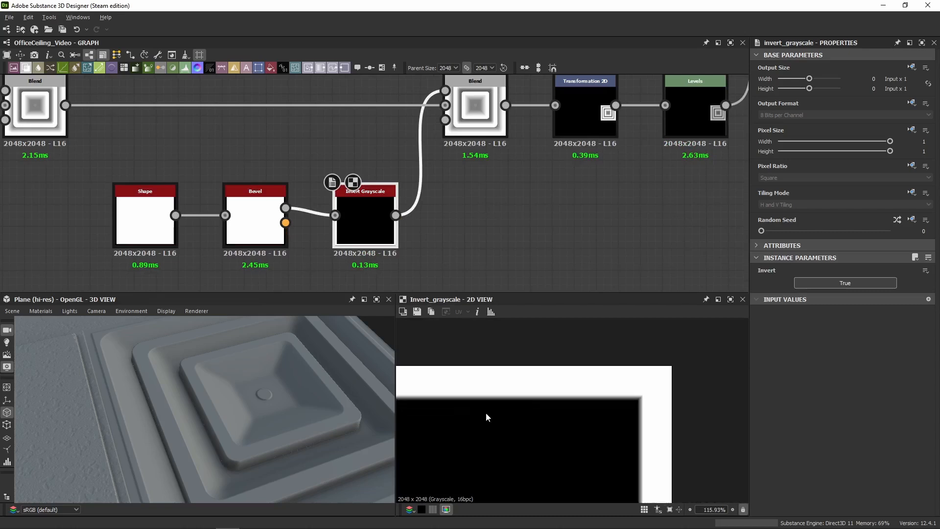
{"action": "scroll", "coordinate": [653, 410], "scroll_direction": "up", "scroll_amount": 2}
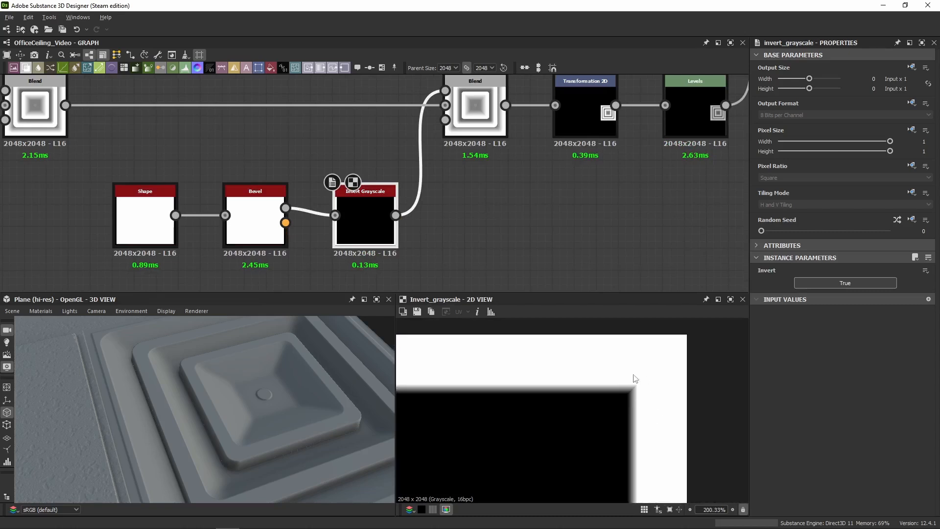
Preview the Subtract Blend fed by the border's Invert Grayscale and inspect the panel corners up close in 3D
{"action": "left_click", "coordinate": [474, 107]}
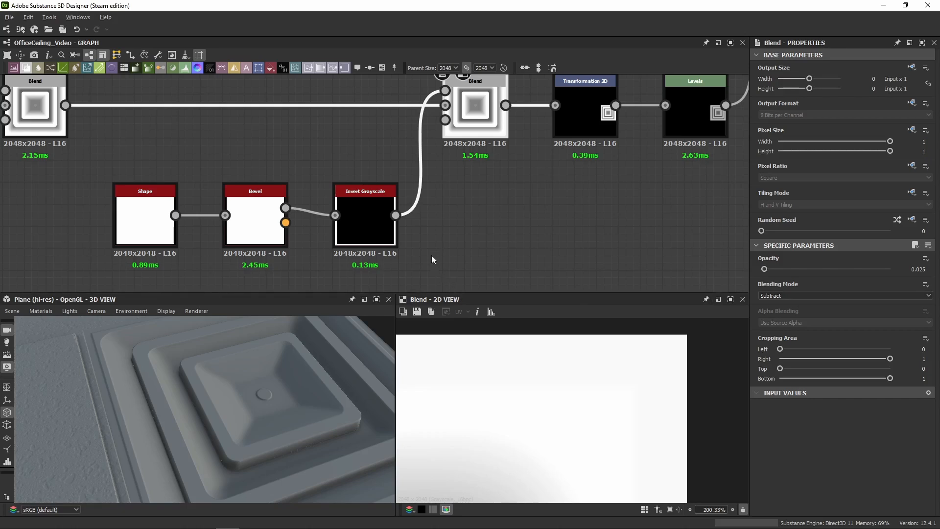
{"action": "scroll", "coordinate": [453, 117], "scroll_direction": "down", "scroll_amount": 3}
{"action": "middle_click_drag", "start_coordinate": [118, 377], "coordinate": [187, 404]}
{"action": "scroll", "coordinate": [209, 360], "scroll_direction": "up", "scroll_amount": 2}
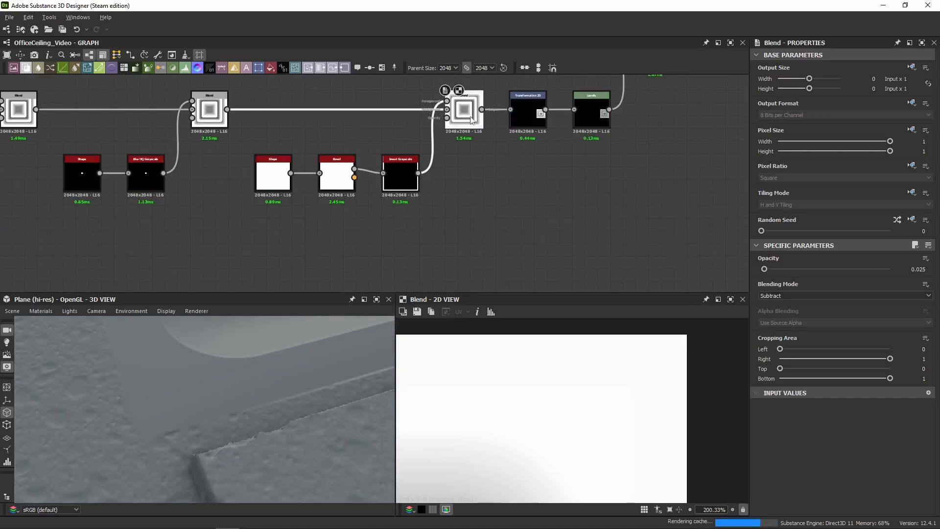
{"action": "left_click_drag", "start_coordinate": [229, 408], "coordinate": [131, 439]}
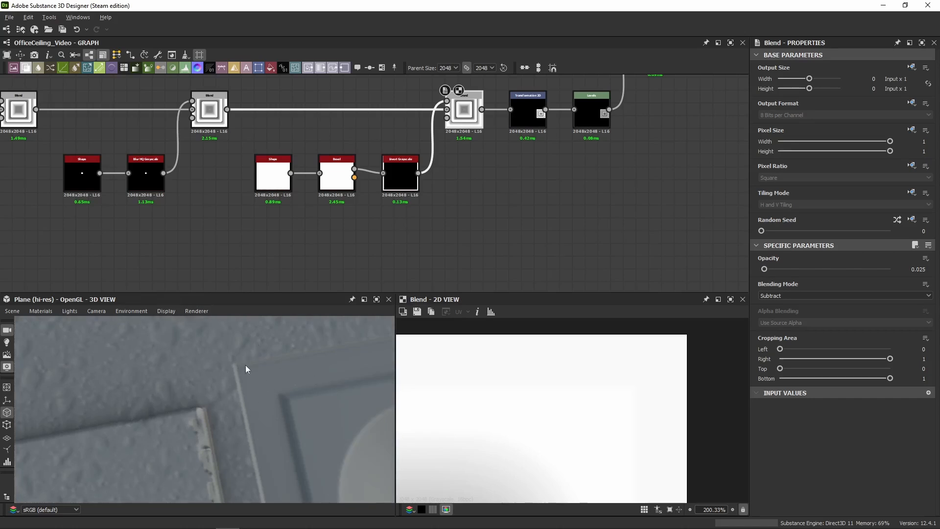
Compare the Invert Grayscale border mask with the Subtract Blend's result, and view the vent's complete height map
{"action": "left_click", "coordinate": [403, 178]}
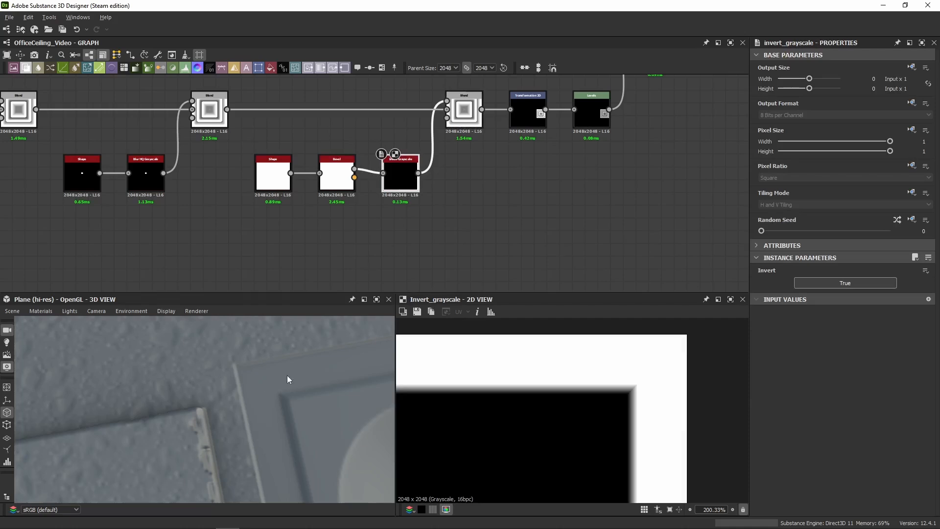
{"action": "middle_click_drag", "start_coordinate": [469, 201], "coordinate": [379, 260]}
{"action": "left_click", "coordinate": [375, 169]}
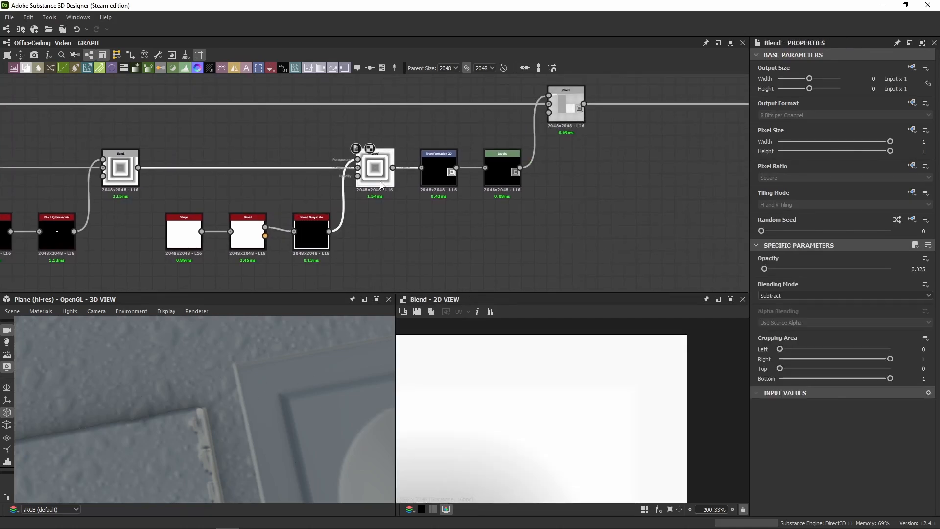
{"action": "left_click", "coordinate": [438, 182]}
{"action": "left_click", "coordinate": [374, 168]}
{"action": "scroll", "coordinate": [434, 248], "scroll_direction": "down", "scroll_amount": 3}
{"action": "scroll", "coordinate": [460, 373], "scroll_direction": "down", "scroll_amount": 3}
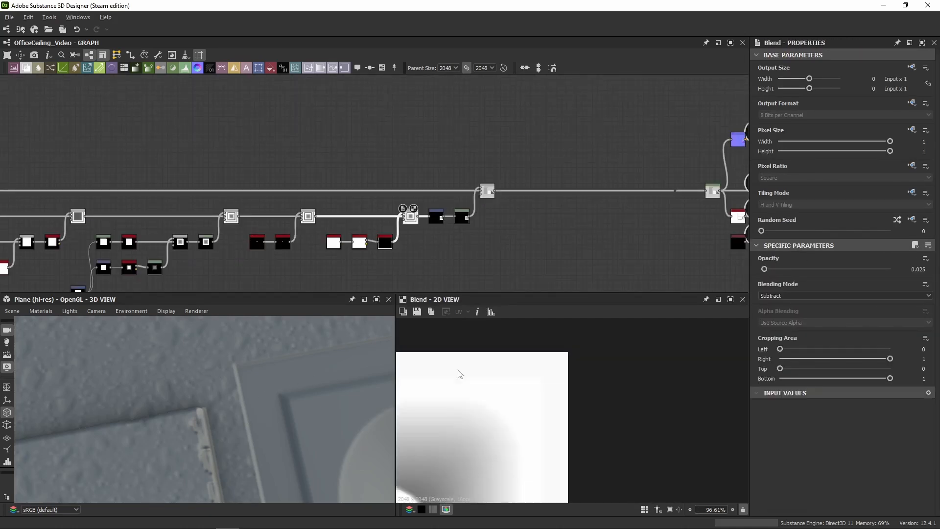
{"action": "scroll", "coordinate": [459, 374], "scroll_direction": "down", "scroll_amount": 5}
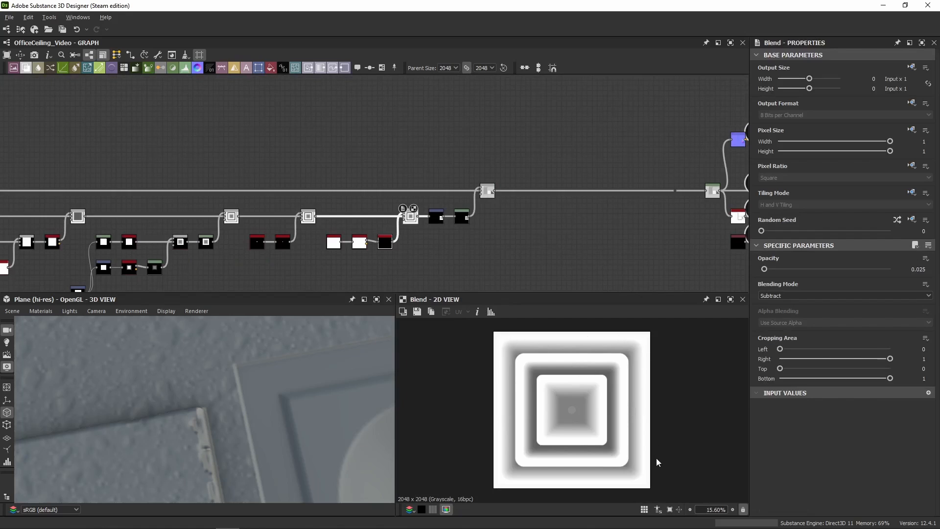
{"action": "scroll", "coordinate": [438, 230], "scroll_direction": "up", "scroll_amount": 3}
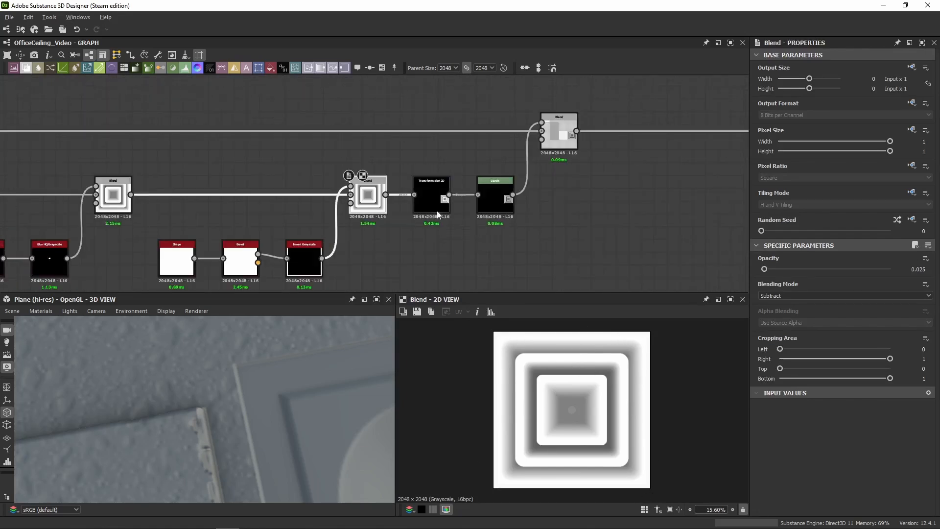
Preview the vent's Transformation 2D and the Levels after it, reviewing the tile placement and the individual level values
{"action": "left_click", "coordinate": [431, 199]}
{"action": "left_click", "coordinate": [888, 377]}
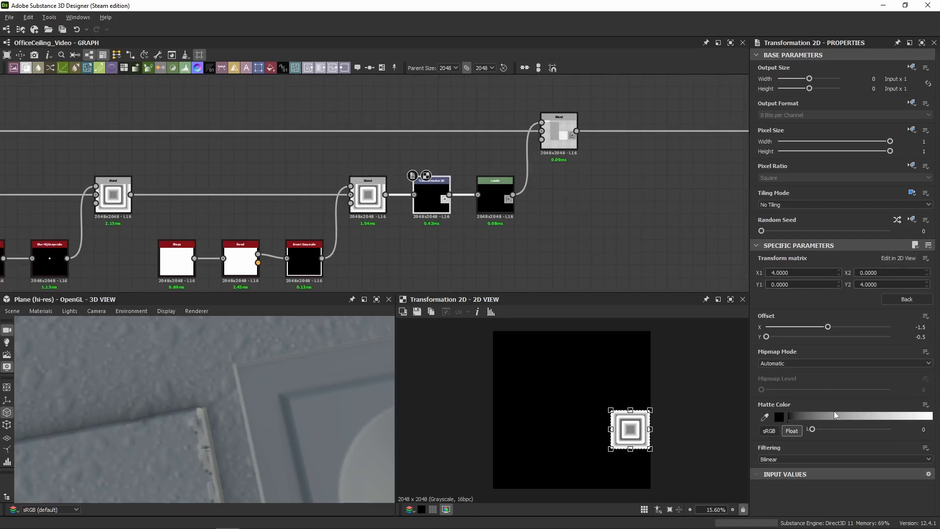
{"action": "middle_click_drag", "start_coordinate": [580, 164], "coordinate": [493, 171]}
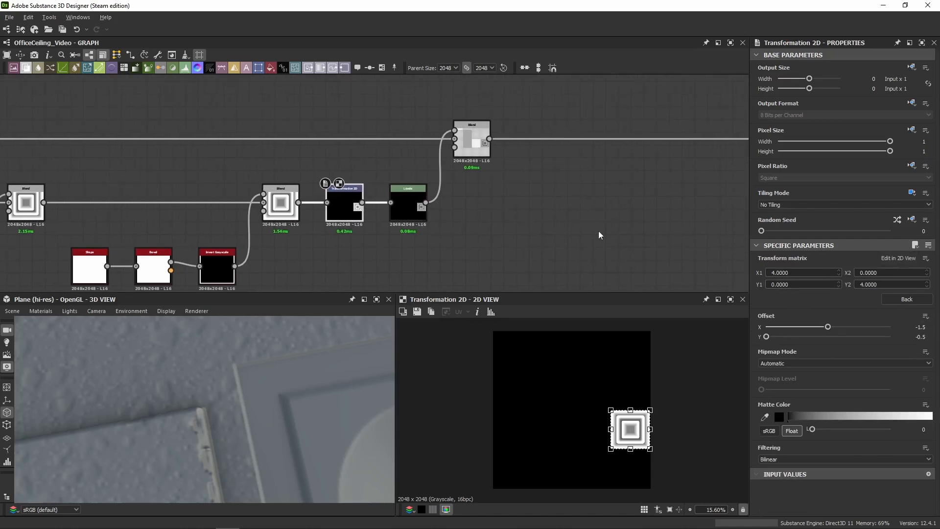
{"action": "left_click", "coordinate": [415, 209]}
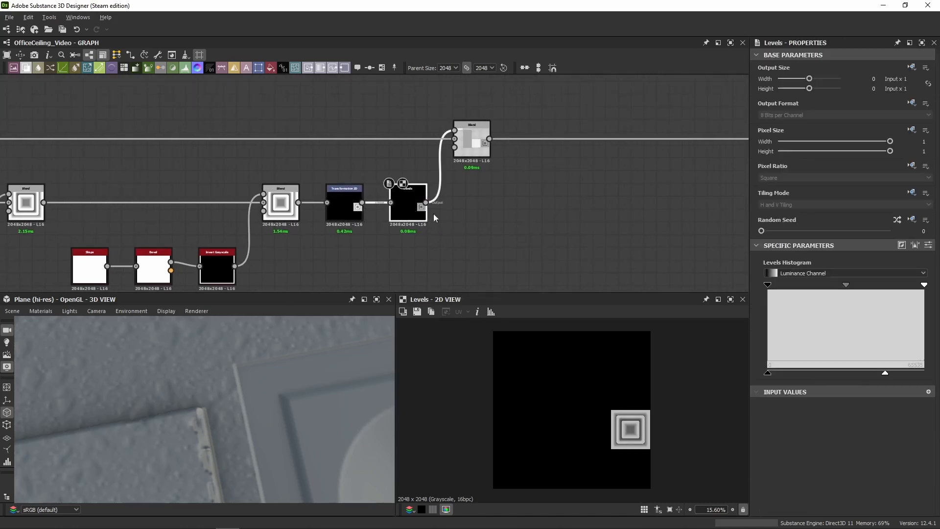
{"action": "left_click", "coordinate": [928, 244]}
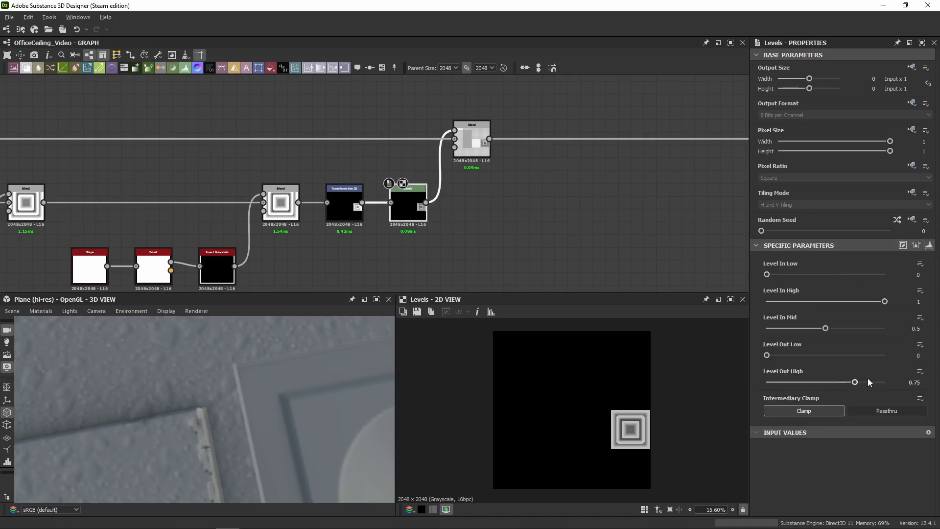
Preview the Max (Lighten) Blend that merges the vent into the main height chain and view the whole plane in 3D
{"action": "left_click", "coordinate": [484, 151]}
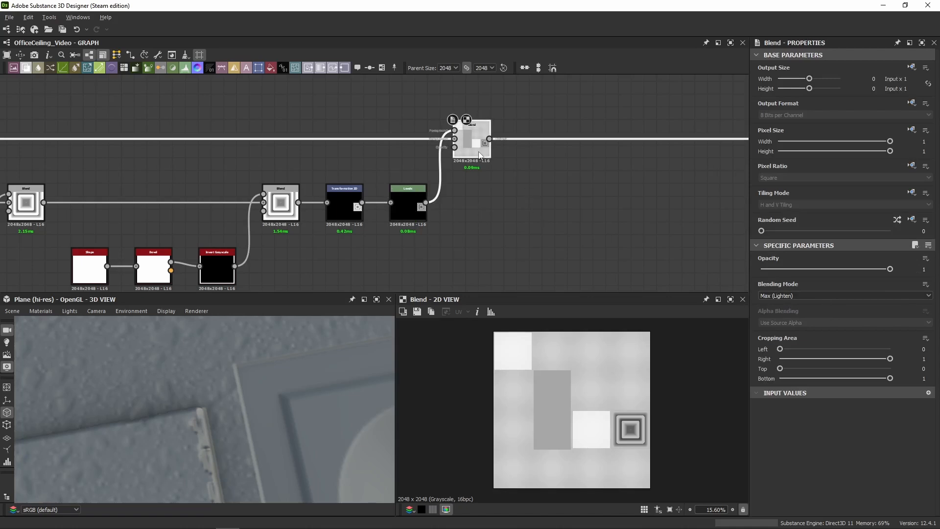
{"action": "scroll", "coordinate": [479, 182], "scroll_direction": "down", "scroll_amount": 5}
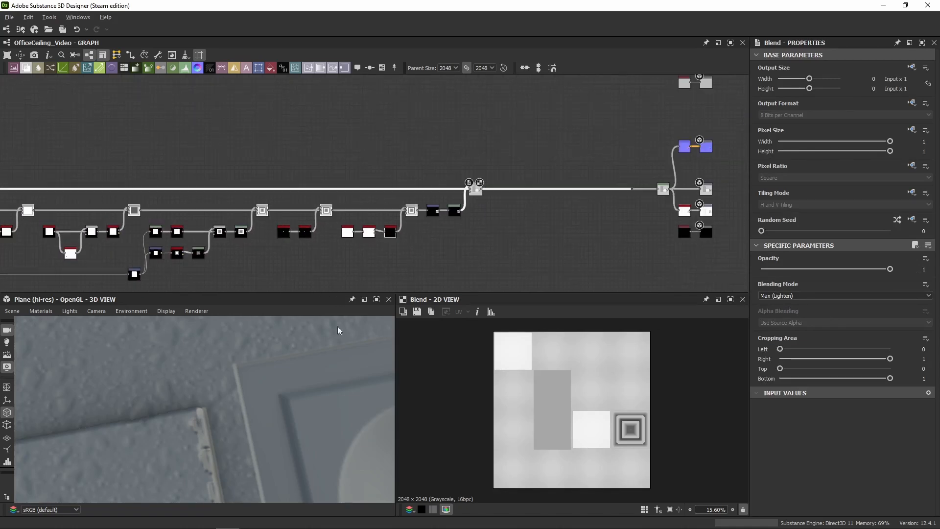
{"action": "scroll", "coordinate": [321, 364], "scroll_direction": "down", "scroll_amount": 10}
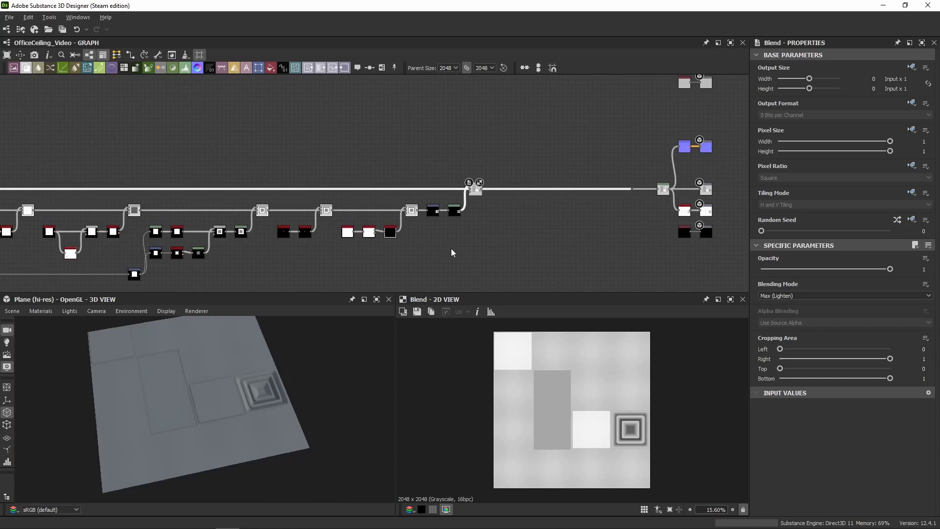
{"action": "middle_click_drag", "start_coordinate": [451, 252], "coordinate": [651, 247]}
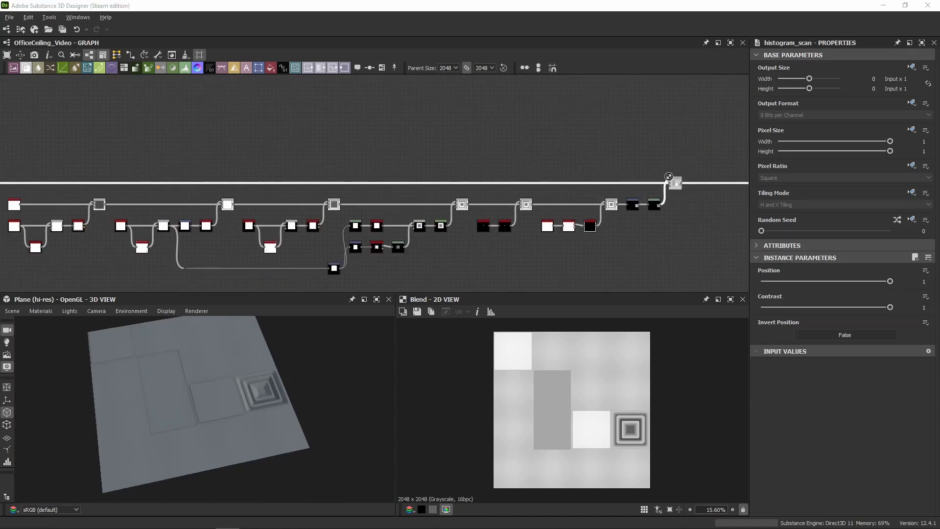
Paste a Histogram Scan node above the vent's Levels and feed it from the vent's Transformation 2D as a mask
{"action": "middle_click_drag", "start_coordinate": [477, 132], "coordinate": [228, 139]}
{"action": "scroll", "coordinate": [378, 148], "scroll_direction": "up", "scroll_amount": 4}
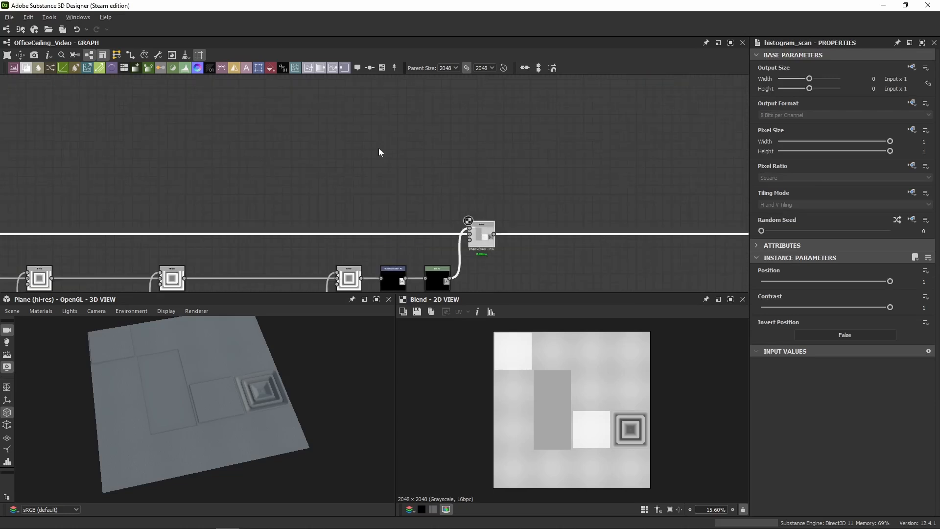
{"action": "middle_click_drag", "start_coordinate": [419, 173], "coordinate": [390, 138]}
{"action": "key", "text": "ctrl+v"}
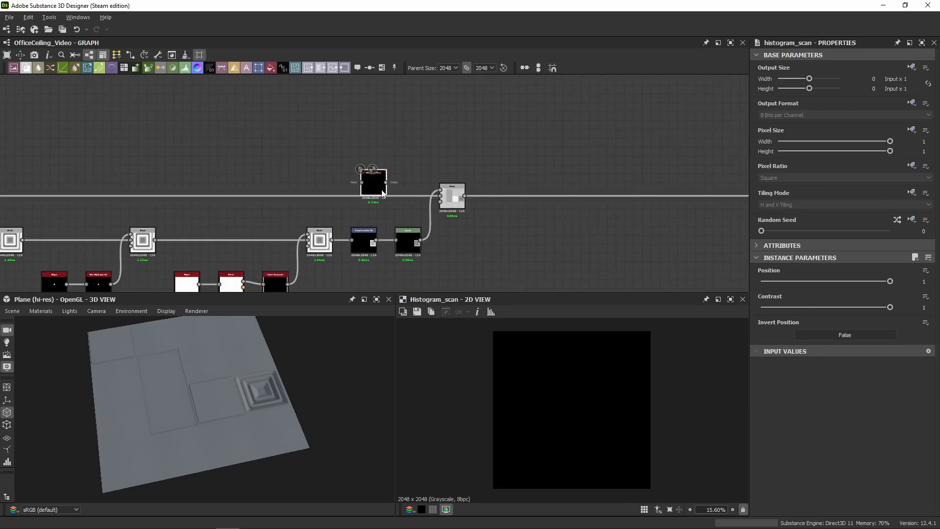
{"action": "left_click_drag", "start_coordinate": [382, 190], "coordinate": [417, 158]}
{"action": "scroll", "coordinate": [442, 168], "scroll_direction": "up", "scroll_amount": 3}
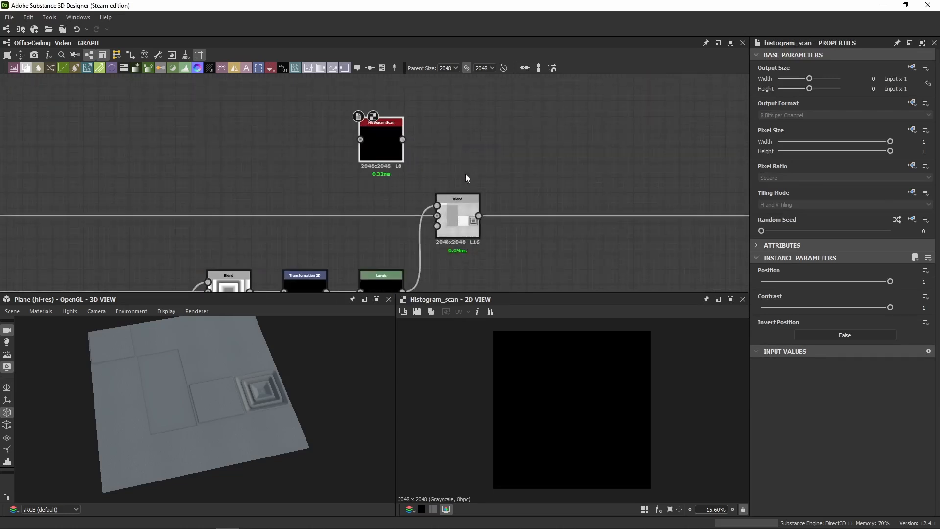
{"action": "middle_click_drag", "start_coordinate": [465, 174], "coordinate": [478, 145]}
{"action": "left_click_drag", "start_coordinate": [339, 261], "coordinate": [373, 109]}
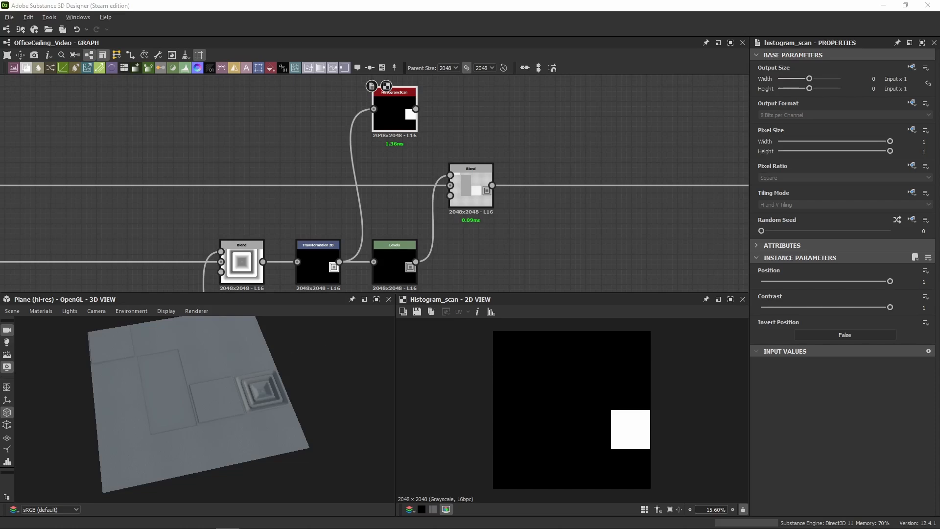
Select the whole existing height chain and move it away from the output nodes to make room for another group
{"action": "scroll", "coordinate": [558, 193], "scroll_direction": "down", "scroll_amount": 3}
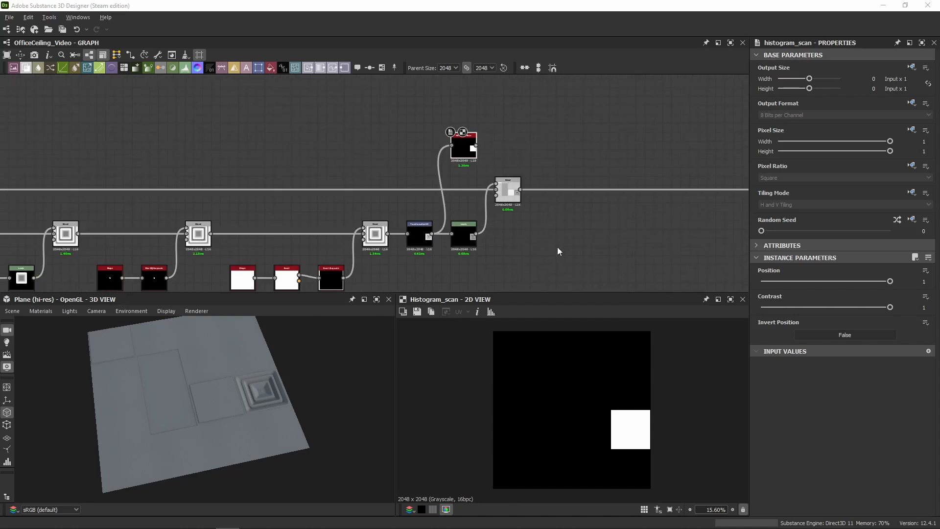
{"action": "middle_click_drag", "start_coordinate": [557, 247], "coordinate": [740, 191]}
{"action": "scroll", "coordinate": [194, 183], "scroll_direction": "down", "scroll_amount": 3}
{"action": "scroll", "coordinate": [715, 207], "scroll_direction": "down", "scroll_amount": 5}
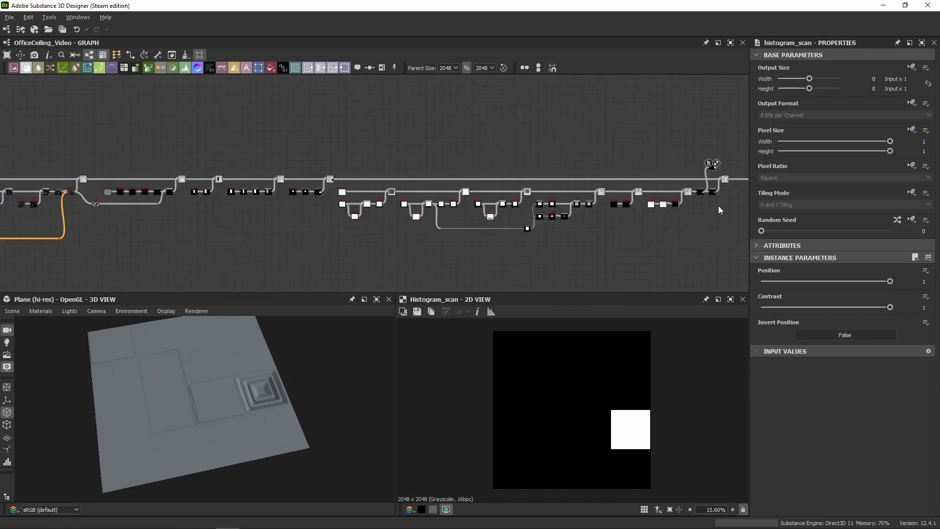
{"action": "left_click_drag", "start_coordinate": [733, 159], "coordinate": [66, 268]}
{"action": "middle_click_drag", "start_coordinate": [57, 197], "coordinate": [474, 206]}
{"action": "scroll", "coordinate": [474, 205], "scroll_direction": "up", "scroll_amount": 5}
{"action": "middle_click_drag", "start_coordinate": [657, 181], "coordinate": [485, 183]}
{"action": "scroll", "coordinate": [484, 183], "scroll_direction": "up", "scroll_amount": 3}
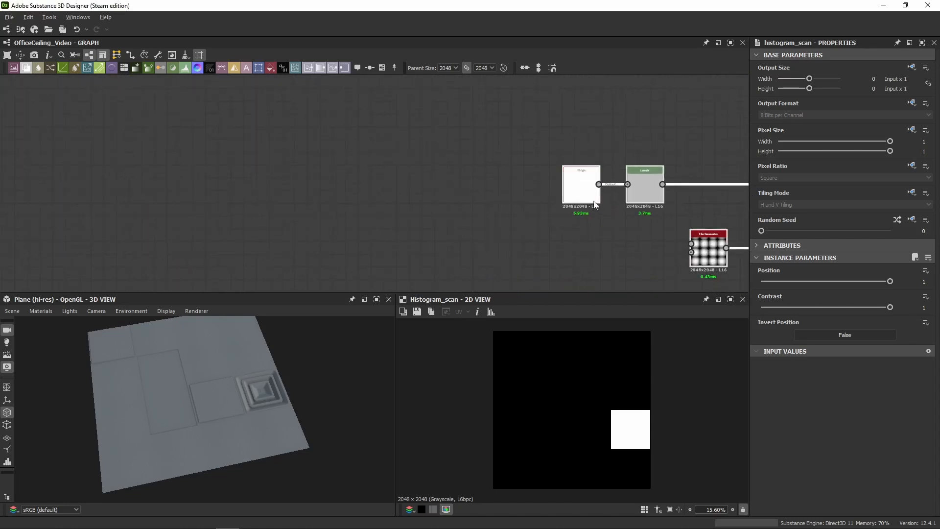
{"action": "middle_click_drag", "start_coordinate": [596, 204], "coordinate": [26, 203]}
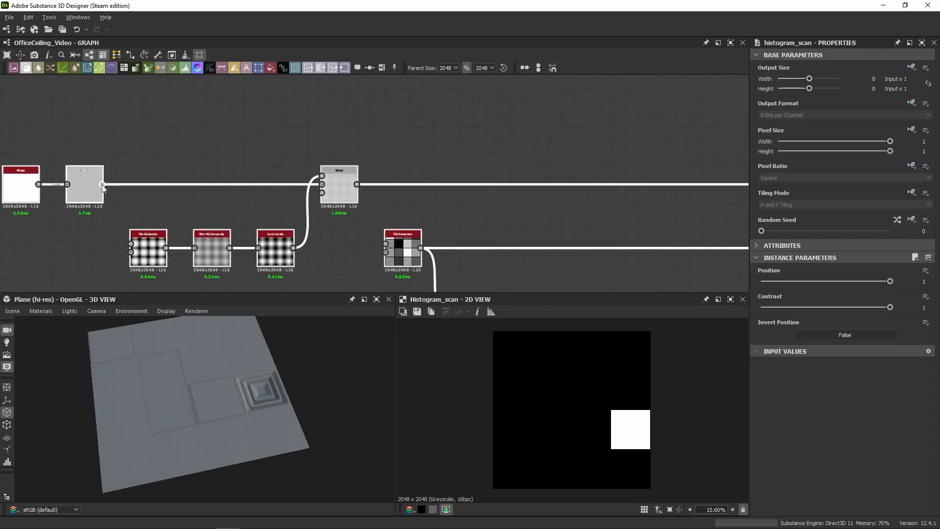
{"action": "scroll", "coordinate": [477, 153], "scroll_direction": "down", "scroll_amount": 9}
{"action": "middle_click_drag", "start_coordinate": [676, 125], "coordinate": [0, 114]}
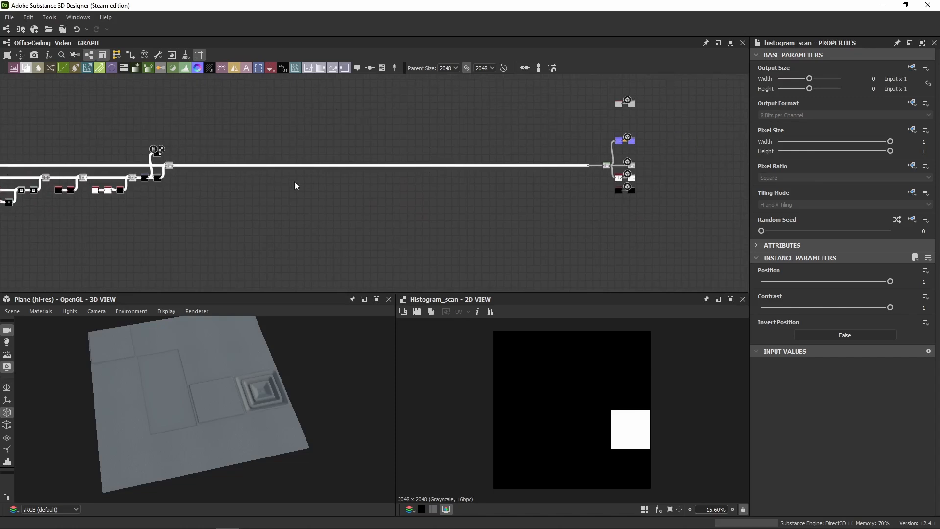
Paste the ceiling frame node group and place it below the main link, just after the vent's Max (Lighten) Blend
{"action": "scroll", "coordinate": [221, 189], "scroll_direction": "up", "scroll_amount": 4}
{"action": "left_click", "coordinate": [217, 189]}
{"action": "key", "text": "ctrl+v"}
{"action": "left_click_drag", "start_coordinate": [173, 163], "coordinate": [257, 176]}
{"action": "scroll", "coordinate": [117, 151], "scroll_direction": "up", "scroll_amount": 5}
{"action": "left_click_drag", "start_coordinate": [198, 203], "coordinate": [150, 198]}
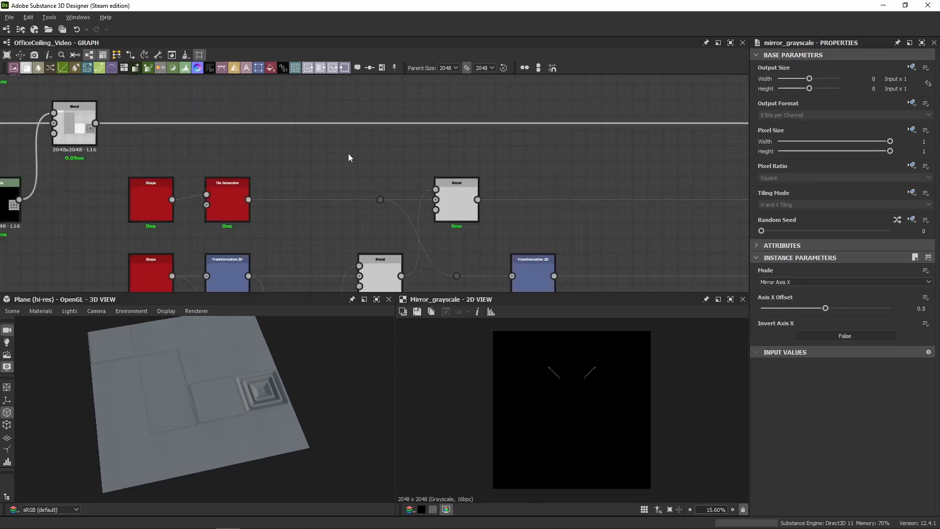
Preview the final Max (Lighten) Blend of the pasted frame group
{"action": "scroll", "coordinate": [348, 154], "scroll_direction": "down", "scroll_amount": 5}
{"action": "scroll", "coordinate": [504, 152], "scroll_direction": "up", "scroll_amount": 5}
{"action": "double_click", "coordinate": [502, 153]}
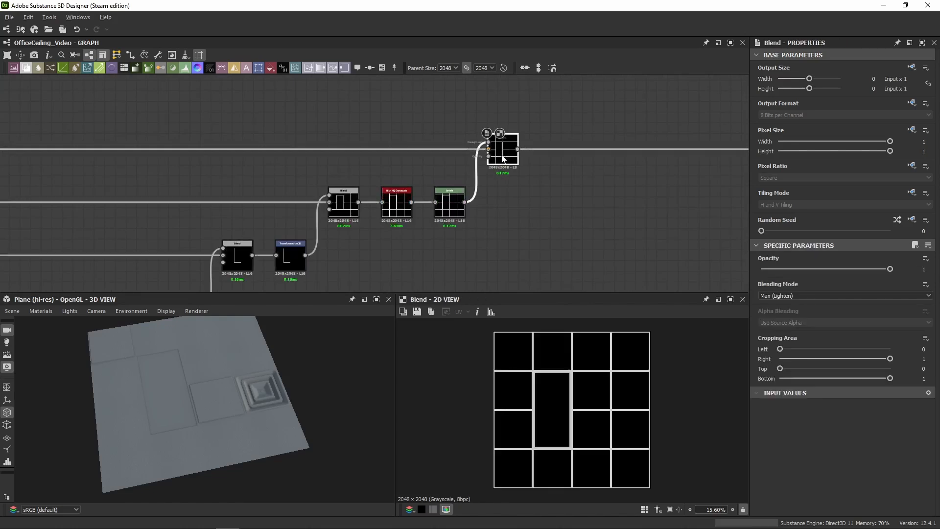
Link the vent's Max (Lighten) Blend into the background of the frame group's final Blend, removing the unneeded element on the main link
{"action": "scroll", "coordinate": [110, 162], "scroll_direction": "down", "scroll_amount": 5}
{"action": "middle_click_drag", "start_coordinate": [109, 161], "coordinate": [305, 167]}
{"action": "scroll", "coordinate": [305, 168], "scroll_direction": "up", "scroll_amount": 3}
{"action": "scroll", "coordinate": [371, 172], "scroll_direction": "up", "scroll_amount": 2}
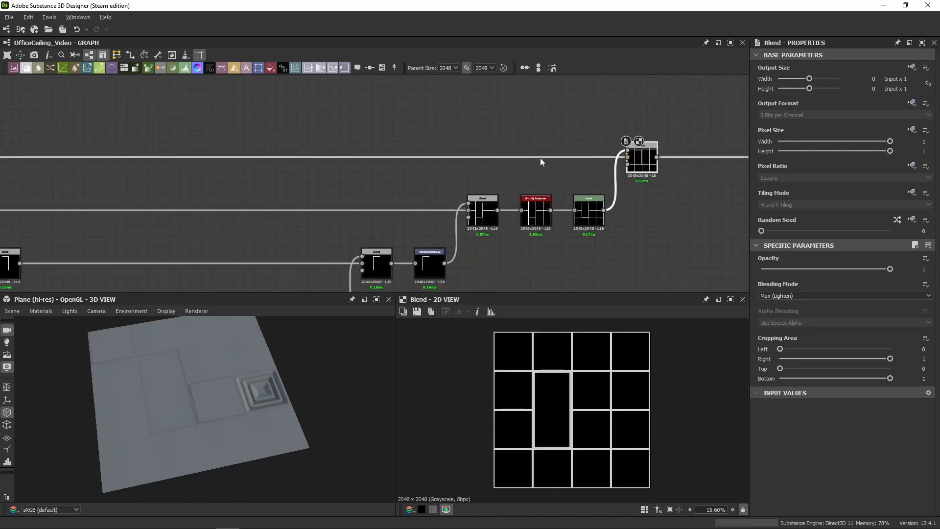
{"action": "double_click", "coordinate": [541, 158]}
{"action": "middle_click_drag", "start_coordinate": [554, 131], "coordinate": [222, 145]}
{"action": "key", "text": "Delete"}
Connect the frame Blend's output to the dot node ahead of the output Levels and move that dot close to the Blend
{"action": "left_click", "coordinate": [324, 171]}
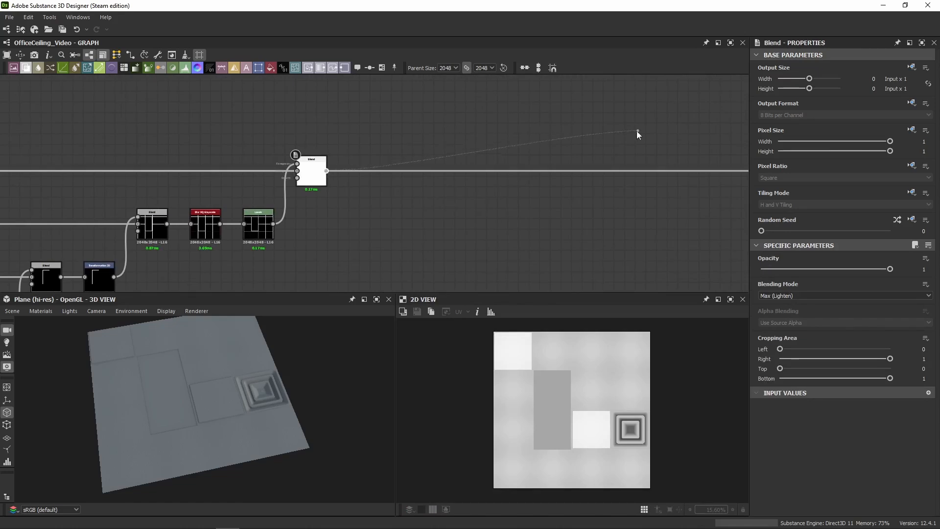
{"action": "middle_click_drag", "start_coordinate": [637, 134], "coordinate": [145, 137]}
{"action": "left_click", "coordinate": [358, 175]}
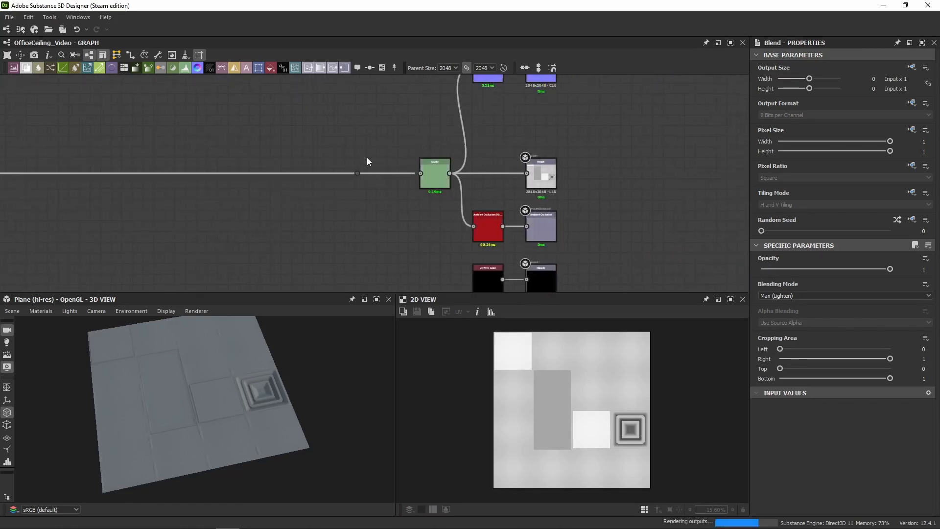
{"action": "middle_click_drag", "start_coordinate": [368, 157], "coordinate": [583, 177]}
{"action": "left_click_drag", "start_coordinate": [231, 177], "coordinate": [210, 173]}
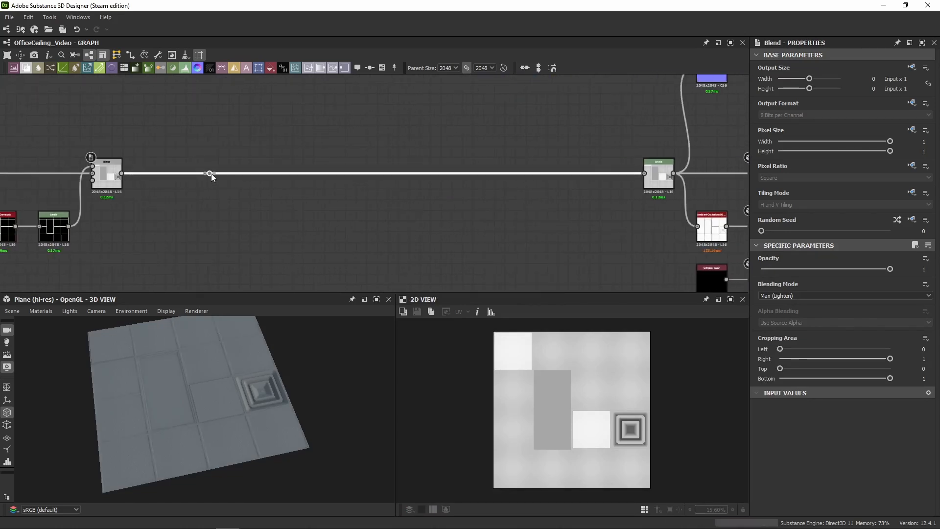
Preview the first Shape node of the frame group and review its Square pattern and size settings
{"action": "middle_click_drag", "start_coordinate": [214, 172], "coordinate": [678, 171]}
{"action": "scroll", "coordinate": [661, 149], "scroll_direction": "down", "scroll_amount": 4}
{"action": "middle_click_drag", "start_coordinate": [313, 179], "coordinate": [462, 173]}
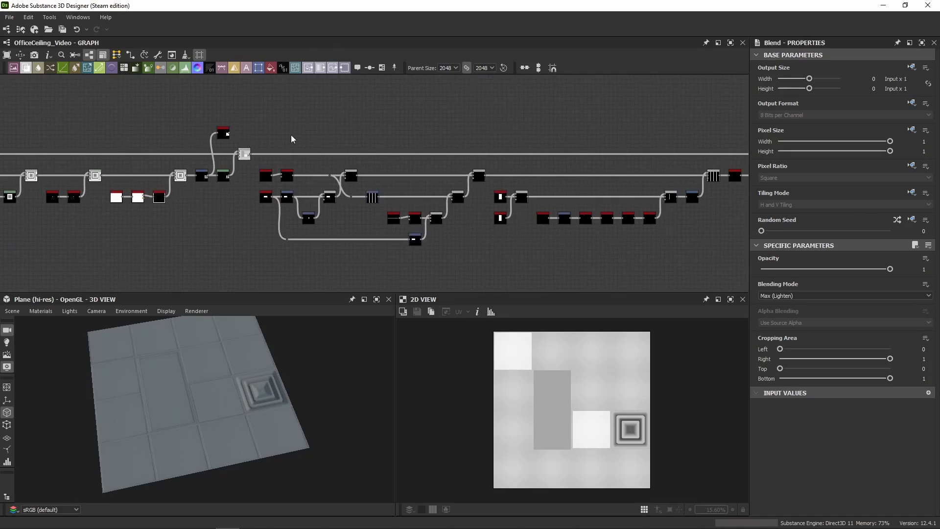
{"action": "scroll", "coordinate": [291, 134], "scroll_direction": "up", "scroll_amount": 6}
{"action": "left_click", "coordinate": [316, 175]}
{"action": "scroll", "coordinate": [270, 157], "scroll_direction": "down", "scroll_amount": 2}
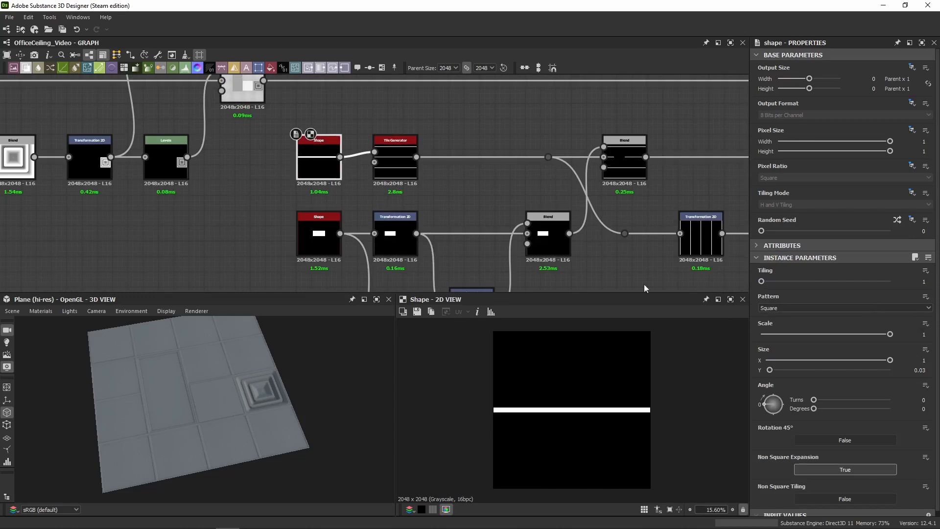
Inspect the crossing frame bars between the ceiling panels up close in 3D
{"action": "scroll", "coordinate": [201, 436], "scroll_direction": "up", "scroll_amount": 6}
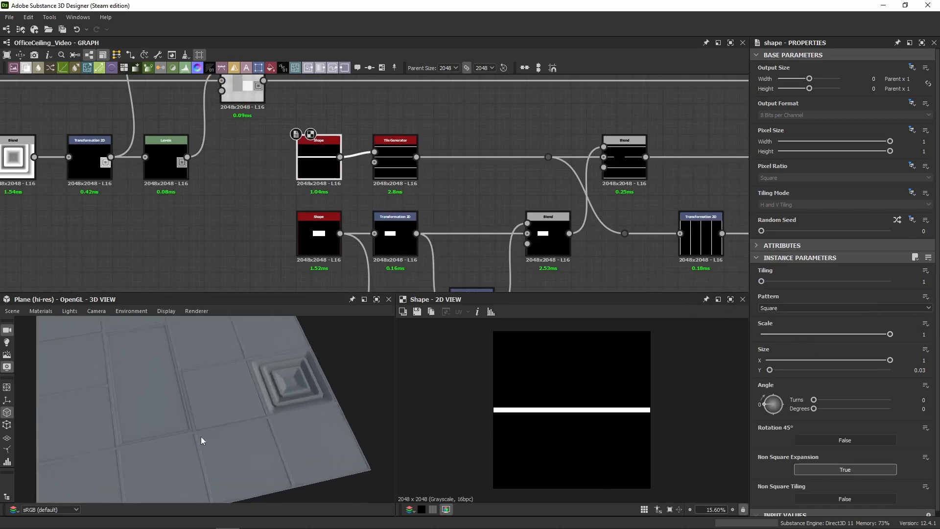
{"action": "middle_click_drag", "start_coordinate": [208, 427], "coordinate": [236, 406]}
{"action": "left_click_drag", "start_coordinate": [236, 411], "coordinate": [208, 434]}
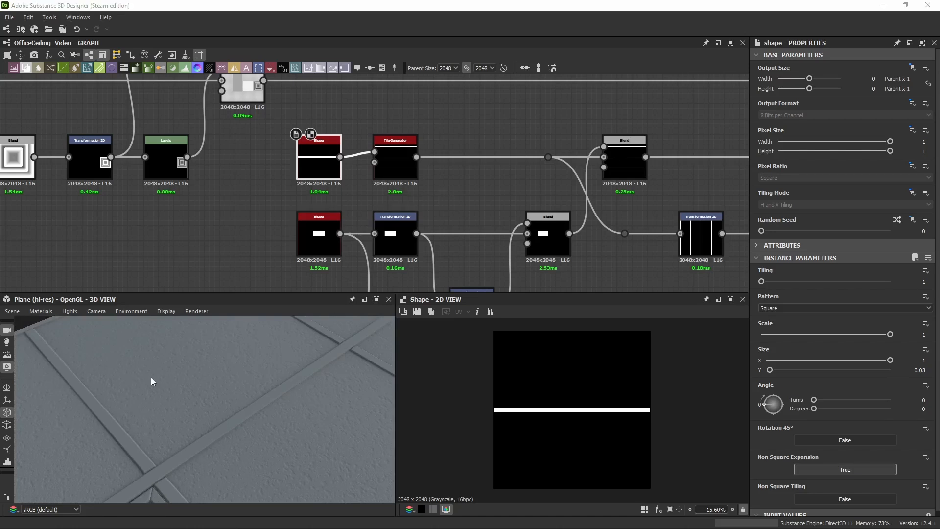
Switch to the reference photo board and examine where the ceiling frame bars meet the light panel's long edge
{"action": "key", "text": "alt+Tab"}
{"action": "scroll", "coordinate": [418, 311], "scroll_direction": "down", "scroll_amount": 8}
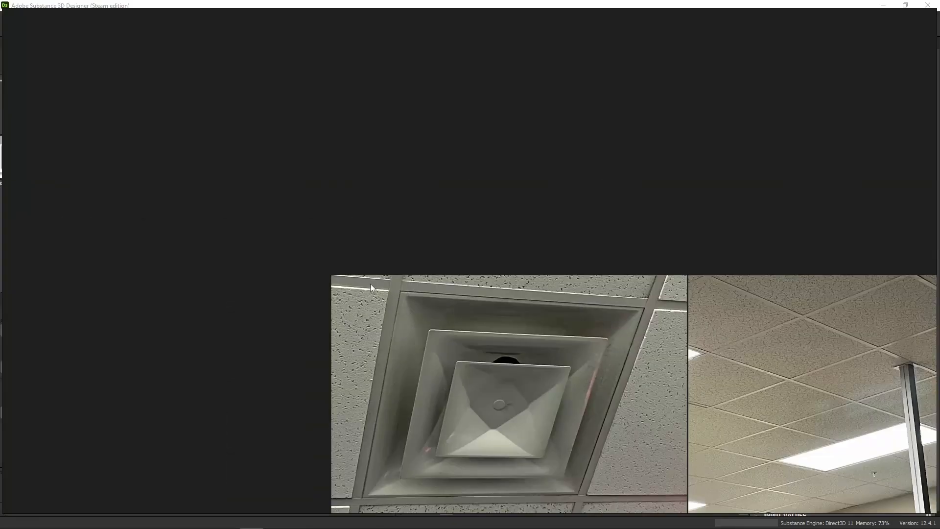
{"action": "scroll", "coordinate": [370, 283], "scroll_direction": "up", "scroll_amount": 5}
{"action": "middle_click_drag", "start_coordinate": [453, 342], "coordinate": [441, 247]}
{"action": "scroll", "coordinate": [441, 247], "scroll_direction": "down", "scroll_amount": 5}
{"action": "scroll", "coordinate": [531, 338], "scroll_direction": "down", "scroll_amount": 5}
{"action": "middle_click_drag", "start_coordinate": [568, 357], "coordinate": [444, 244]}
{"action": "scroll", "coordinate": [534, 320], "scroll_direction": "up", "scroll_amount": 5}
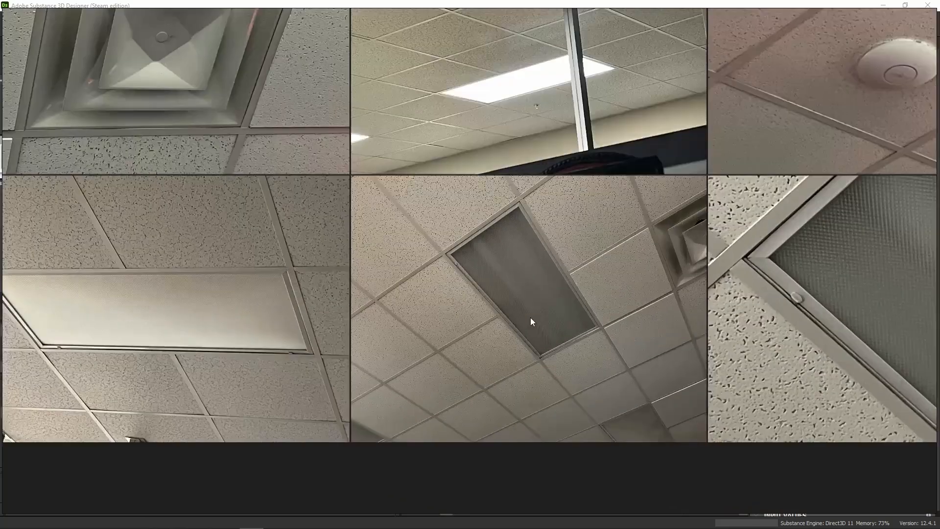
{"action": "scroll", "coordinate": [530, 317], "scroll_direction": "up", "scroll_amount": 5}
{"action": "scroll", "coordinate": [467, 243], "scroll_direction": "down", "scroll_amount": 2}
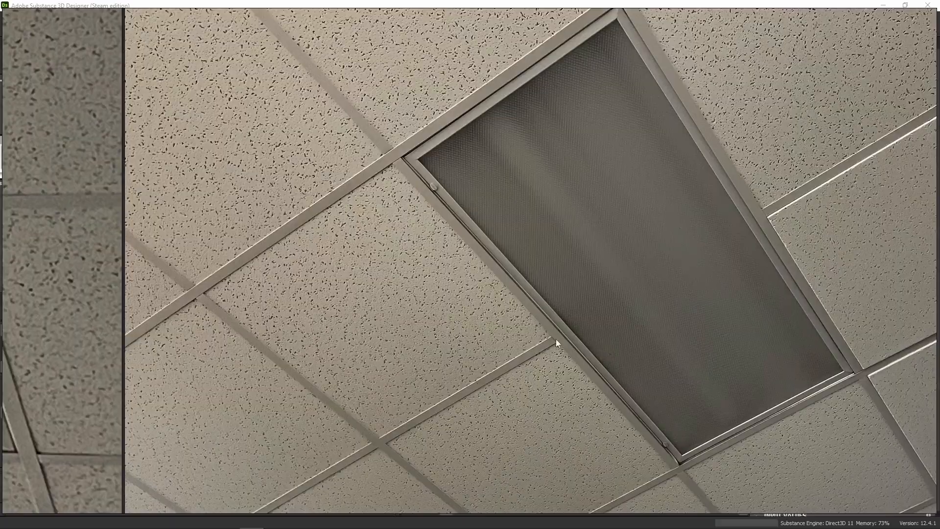
{"action": "scroll", "coordinate": [556, 339], "scroll_direction": "up", "scroll_amount": 4}
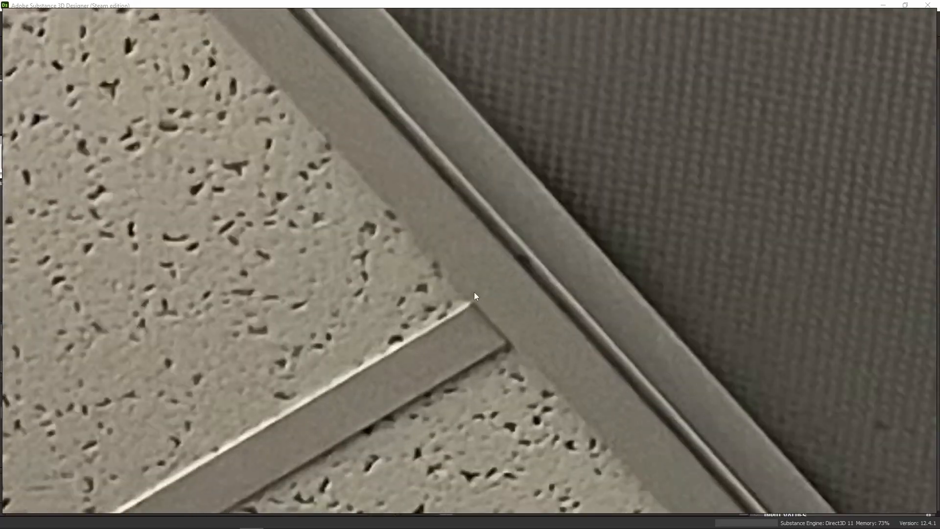
{"action": "scroll", "coordinate": [495, 313], "scroll_direction": "down", "scroll_amount": 6}
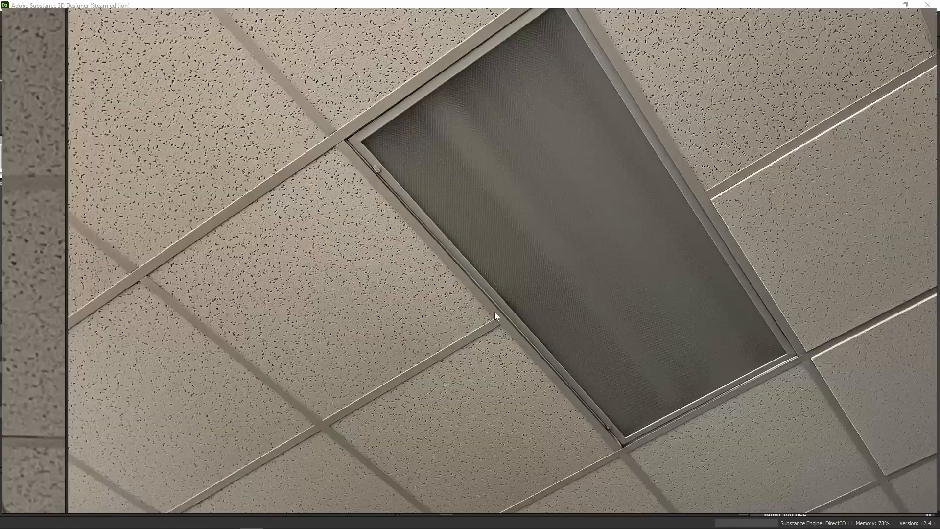
Examine the bar junctions on the light panel's opposite edge and at its corner in the reference photo
{"action": "scroll", "coordinate": [391, 173], "scroll_direction": "up", "scroll_amount": 4}
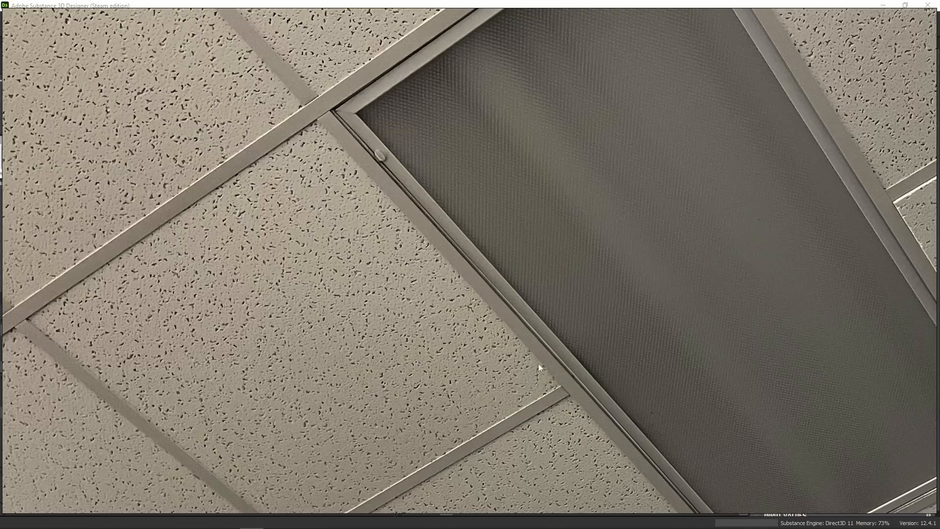
{"action": "middle_click_drag", "start_coordinate": [574, 131], "coordinate": [376, 225]}
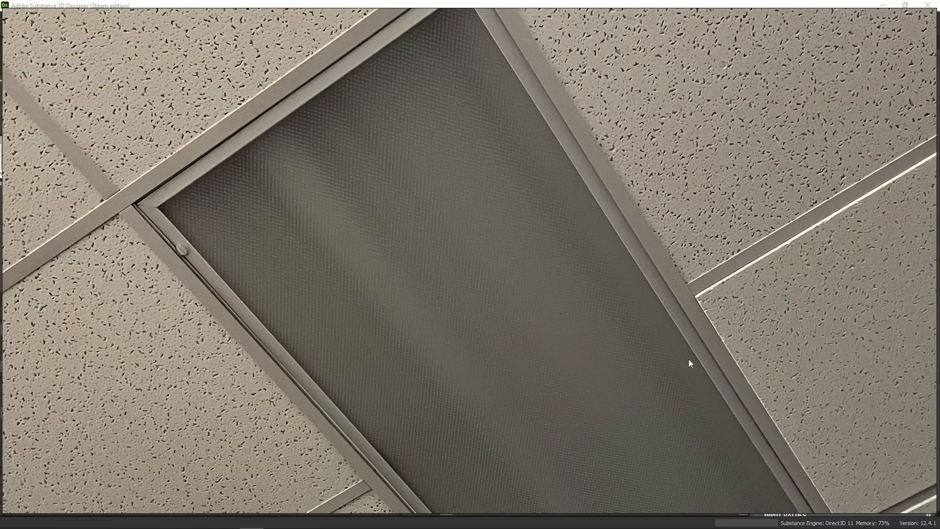
{"action": "middle_click_drag", "start_coordinate": [689, 362], "coordinate": [493, 240]}
{"action": "scroll", "coordinate": [481, 256], "scroll_direction": "up", "scroll_amount": 4}
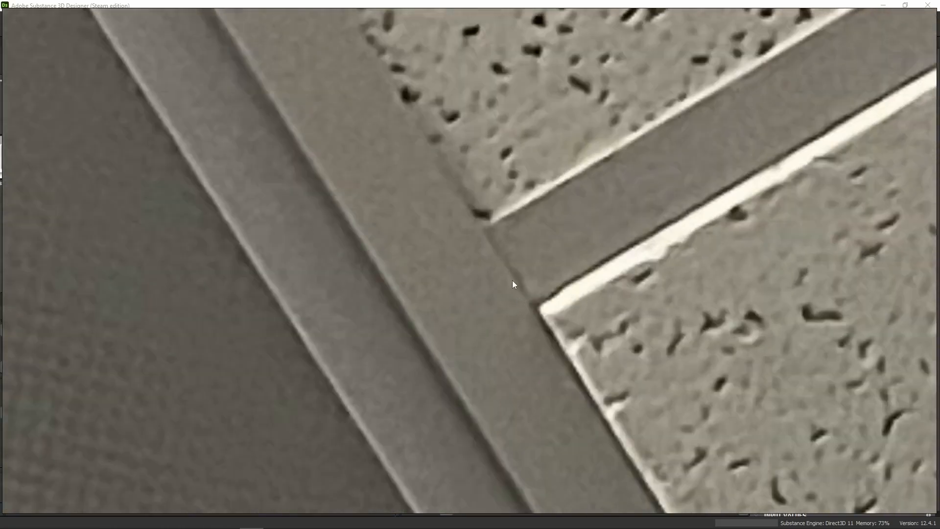
{"action": "scroll", "coordinate": [529, 304], "scroll_direction": "down", "scroll_amount": 6}
{"action": "scroll", "coordinate": [434, 301], "scroll_direction": "up", "scroll_amount": 5}
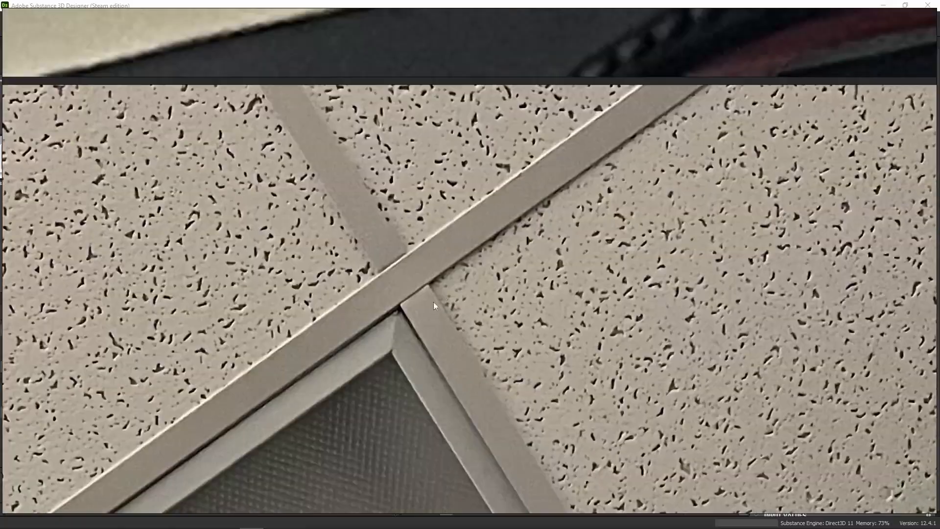
{"action": "scroll", "coordinate": [391, 323], "scroll_direction": "down", "scroll_amount": 3}
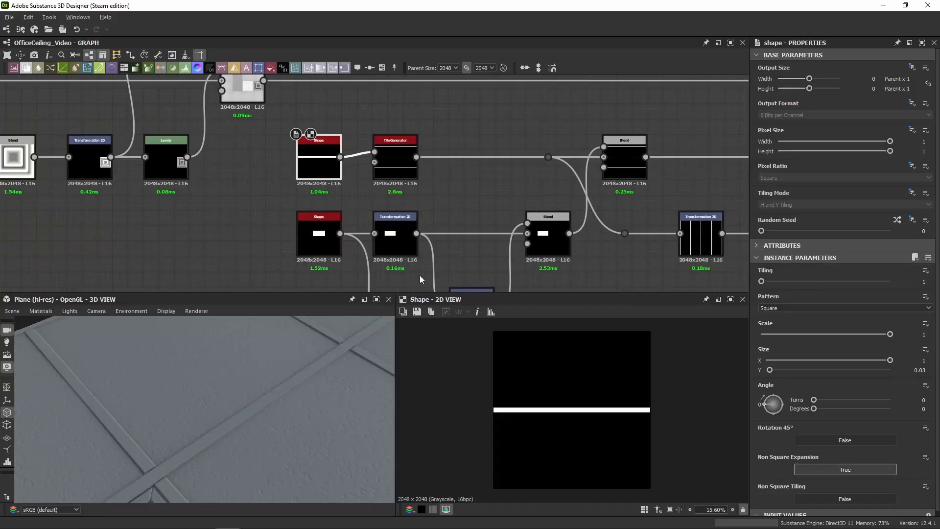
Return to the graph, preview the frame group's final Max (Lighten) Blend and inspect the bars around the light panel in 2D
{"action": "middle_click_drag", "start_coordinate": [419, 275], "coordinate": [355, 154]}
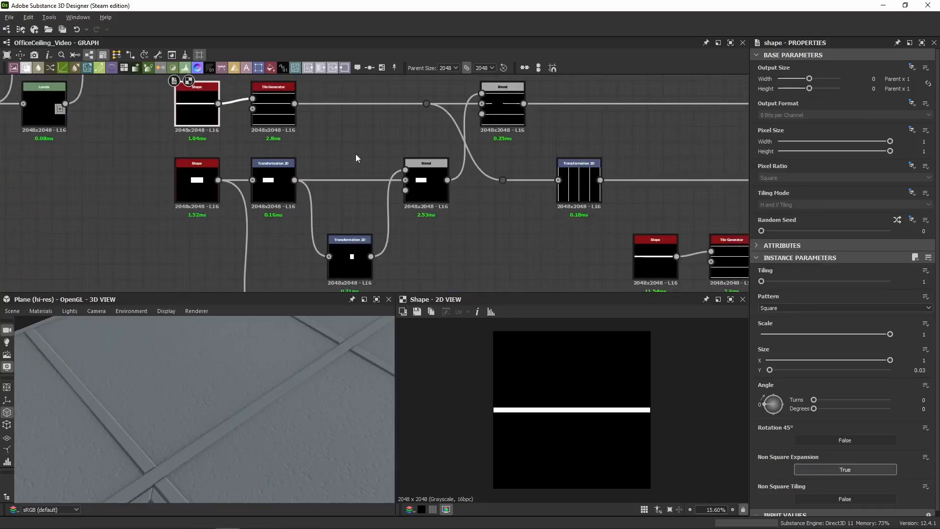
{"action": "scroll", "coordinate": [356, 154], "scroll_direction": "down", "scroll_amount": 3}
{"action": "mouse_move", "coordinate": [540, 209]}
{"action": "middle_mouse_down"}
{"action": "mouse_move", "coordinate": [373, 232]}
{"action": "mouse_move", "coordinate": [551, 219]}
{"action": "middle_mouse_up"}
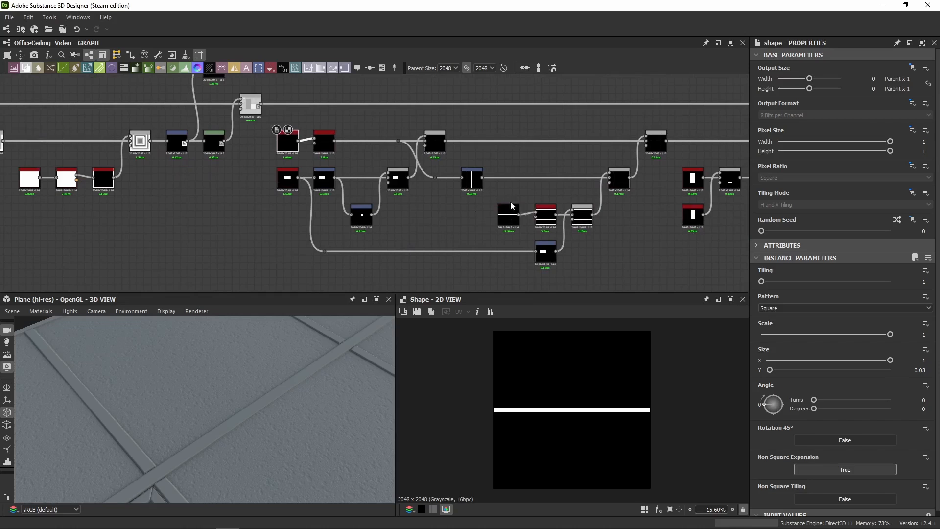
{"action": "middle_click_drag", "start_coordinate": [17, 129], "coordinate": [467, 154]}
{"action": "left_click", "coordinate": [667, 130]}
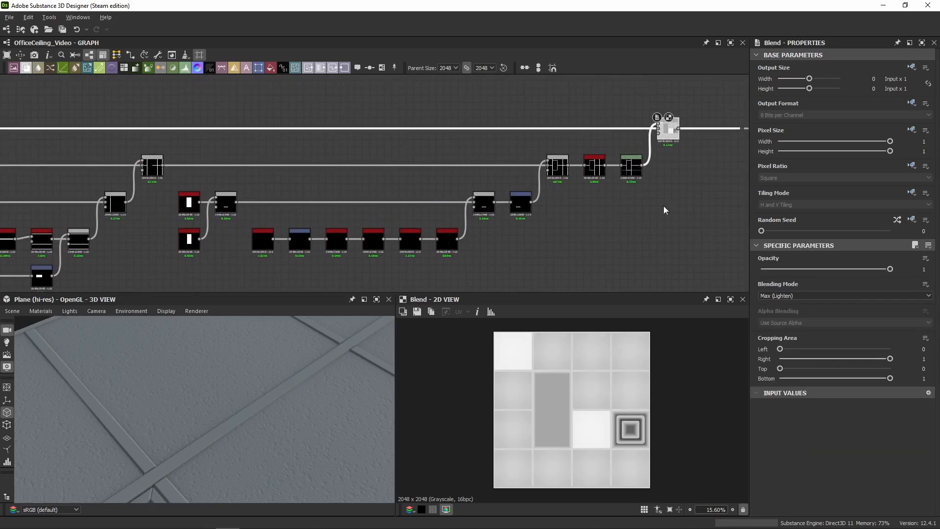
{"action": "scroll", "coordinate": [577, 436], "scroll_direction": "up", "scroll_amount": 15}
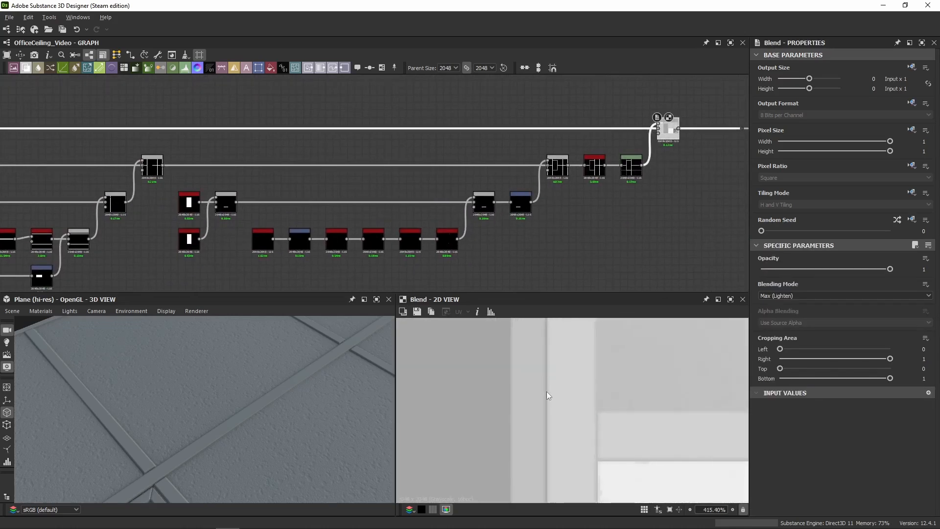
{"action": "scroll", "coordinate": [597, 430], "scroll_direction": "down", "scroll_amount": 10}
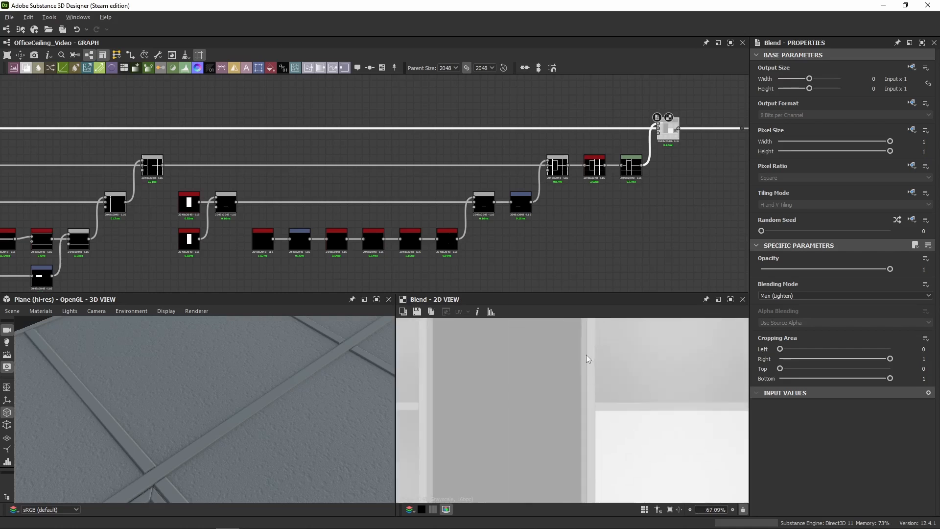
{"action": "scroll", "coordinate": [542, 398], "scroll_direction": "up", "scroll_amount": 5}
{"action": "scroll", "coordinate": [542, 363], "scroll_direction": "up", "scroll_amount": 7}
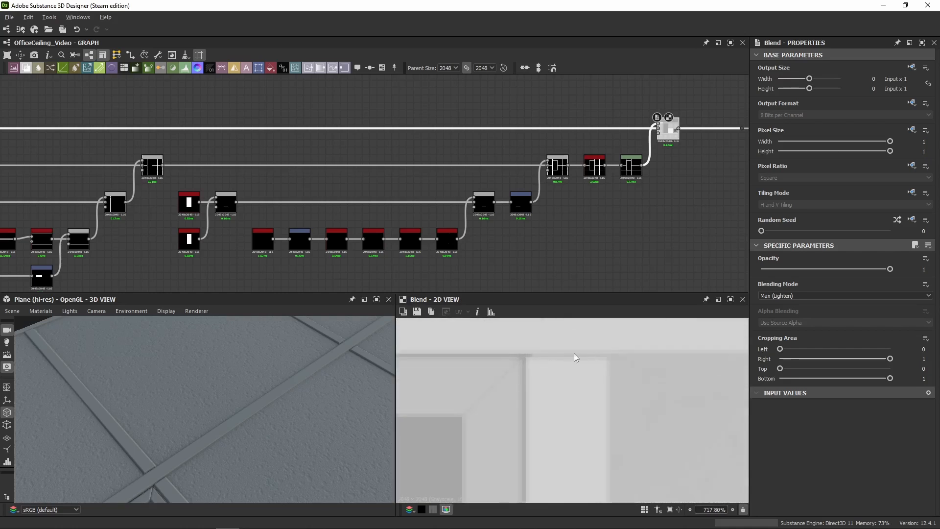
{"action": "scroll", "coordinate": [558, 353], "scroll_direction": "down", "scroll_amount": 12}
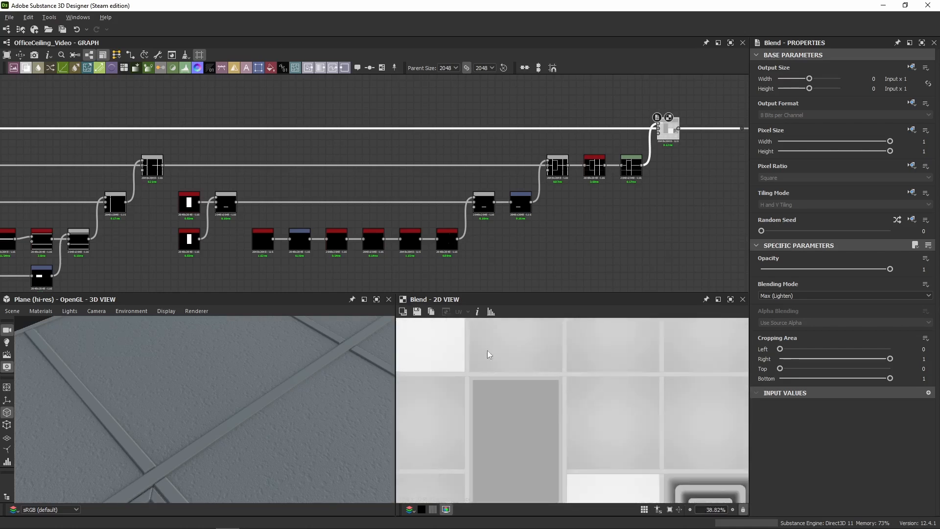
Go back to the start of the frame group and preview its first Shape node, the thin horizontal bar
{"action": "middle_click_drag", "start_coordinate": [285, 176], "coordinate": [578, 179]}
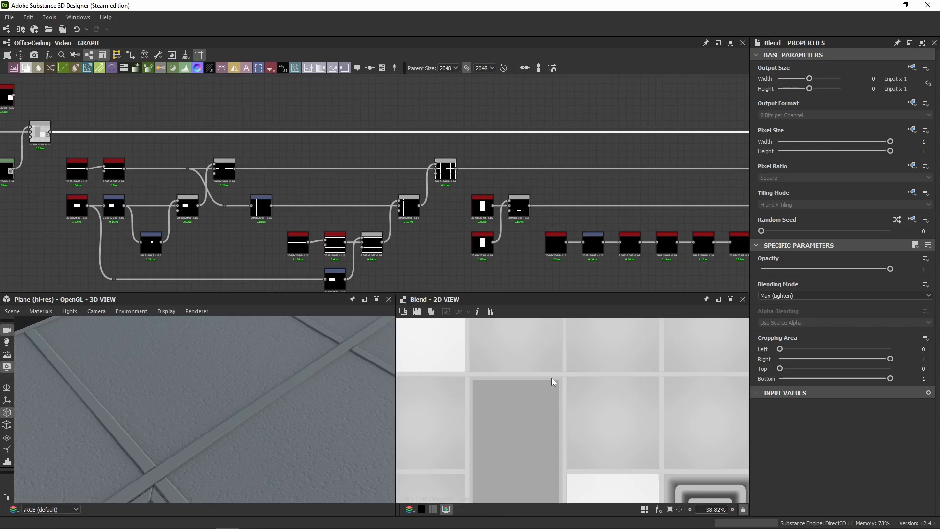
{"action": "middle_click_drag", "start_coordinate": [233, 258], "coordinate": [99, 220]}
{"action": "middle_click_drag", "start_coordinate": [245, 143], "coordinate": [466, 172]}
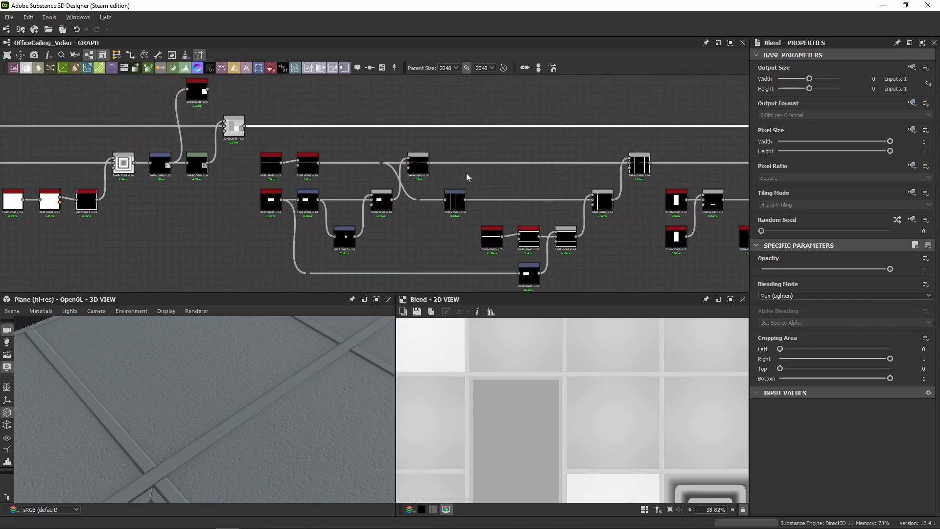
{"action": "scroll", "coordinate": [269, 163], "scroll_direction": "up", "scroll_amount": 5}
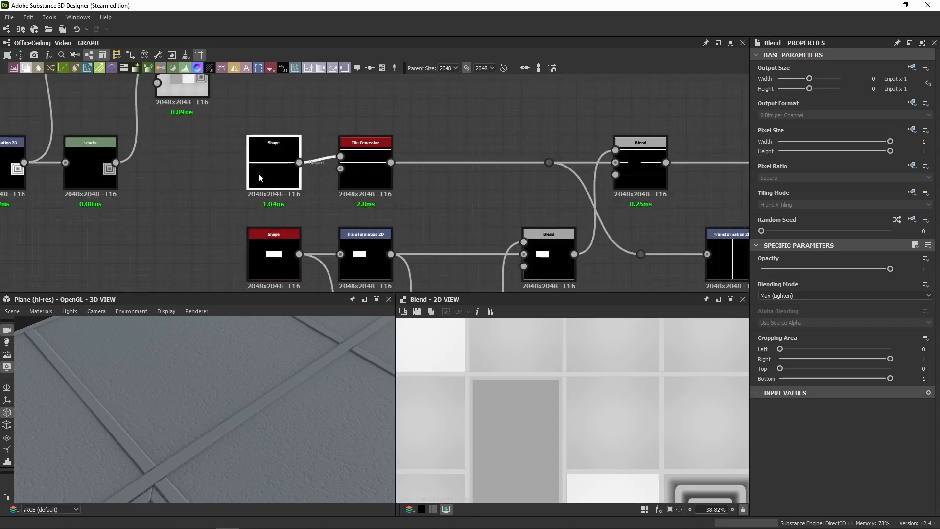
{"action": "left_click", "coordinate": [272, 169]}
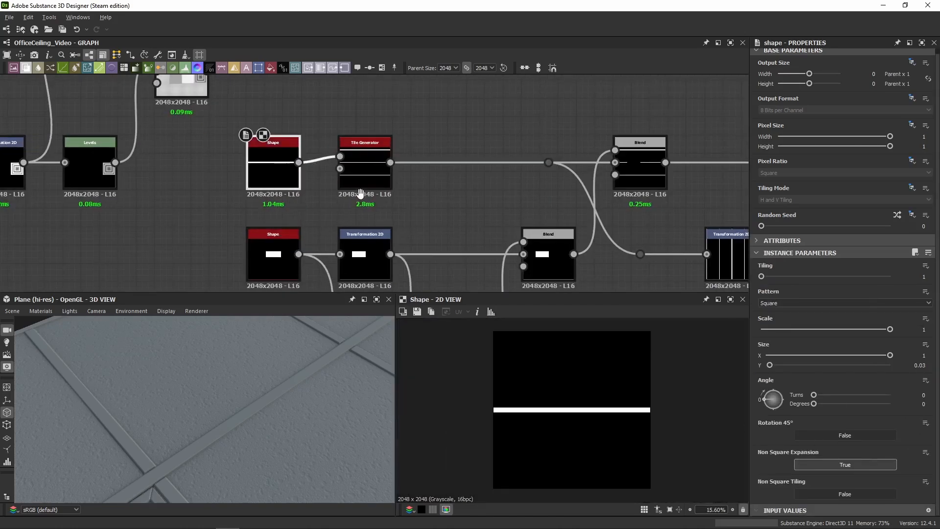
Preview the Tile Generator fed by the bar Shape and review its amount, pattern, size, position and color settings
{"action": "middle_click_drag", "start_coordinate": [373, 179], "coordinate": [338, 126]}
{"action": "left_click", "coordinate": [337, 126]}
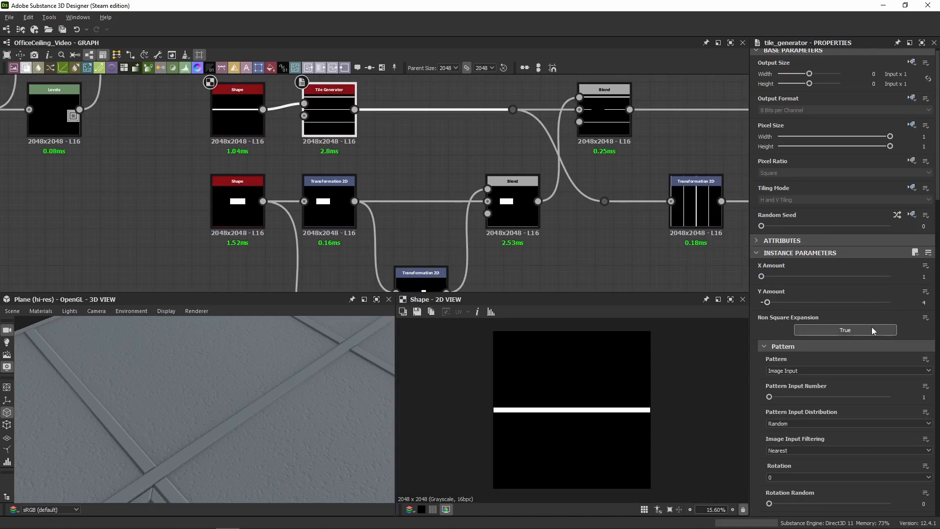
{"action": "scroll", "coordinate": [783, 362], "scroll_direction": "down", "scroll_amount": 1}
{"action": "double_click", "coordinate": [321, 128]}
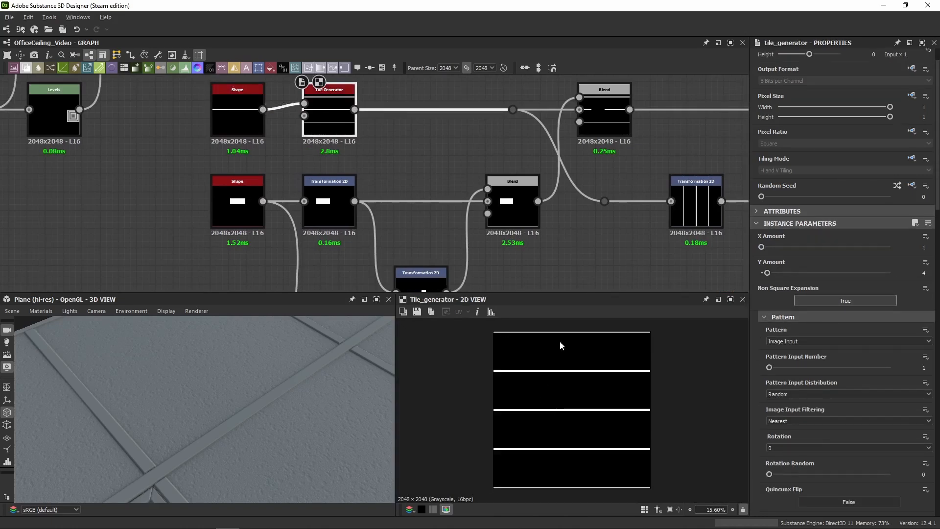
{"action": "scroll", "coordinate": [761, 385], "scroll_direction": "down", "scroll_amount": 18}
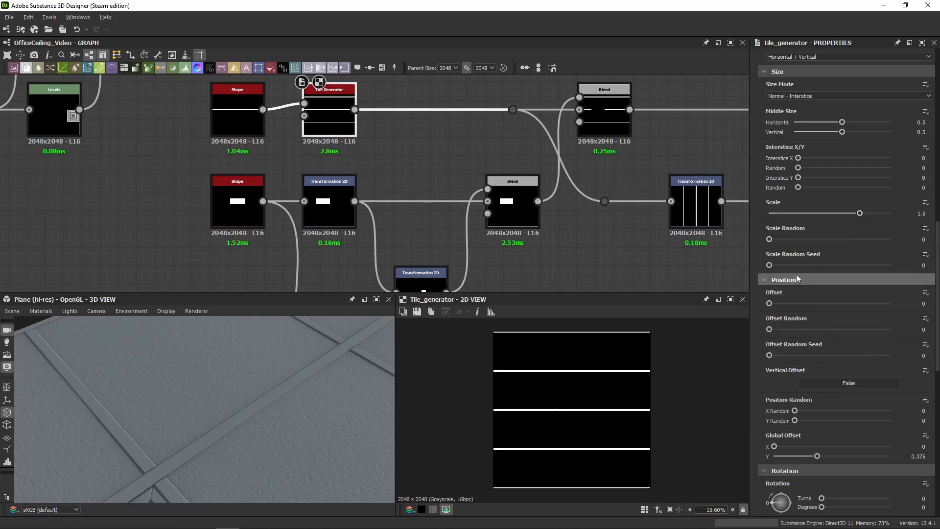
{"action": "scroll", "coordinate": [753, 252], "scroll_direction": "down", "scroll_amount": 1}
{"action": "scroll", "coordinate": [753, 251], "scroll_direction": "down", "scroll_amount": 4}
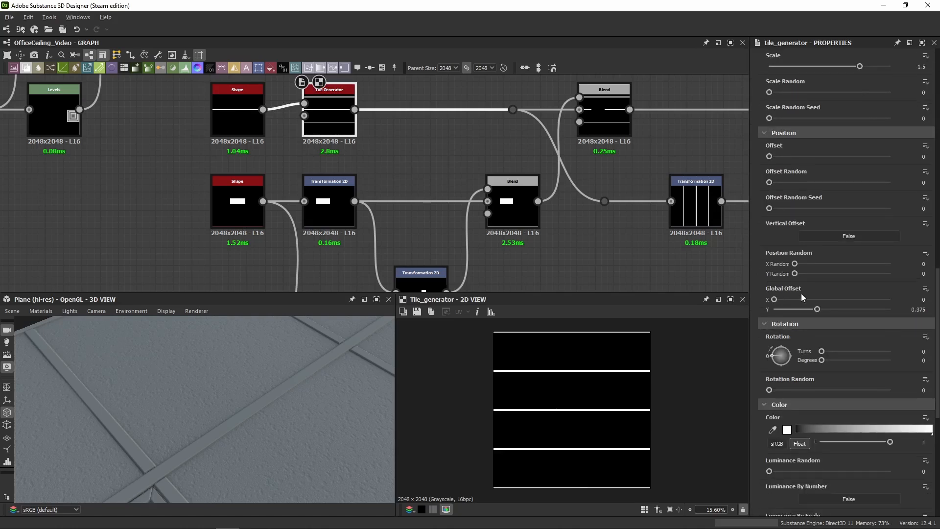
{"action": "scroll", "coordinate": [826, 344], "scroll_direction": "down", "scroll_amount": 7}
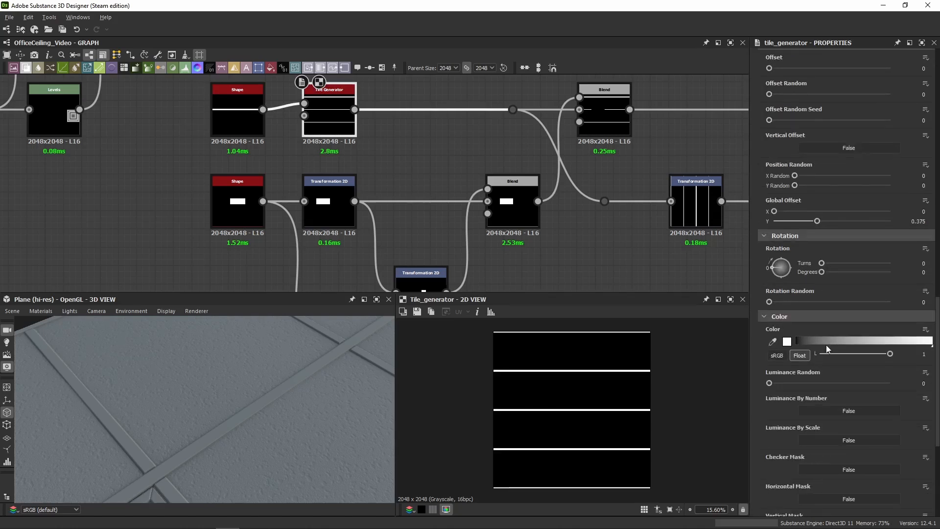
{"action": "scroll", "coordinate": [826, 345], "scroll_direction": "down", "scroll_amount": 3}
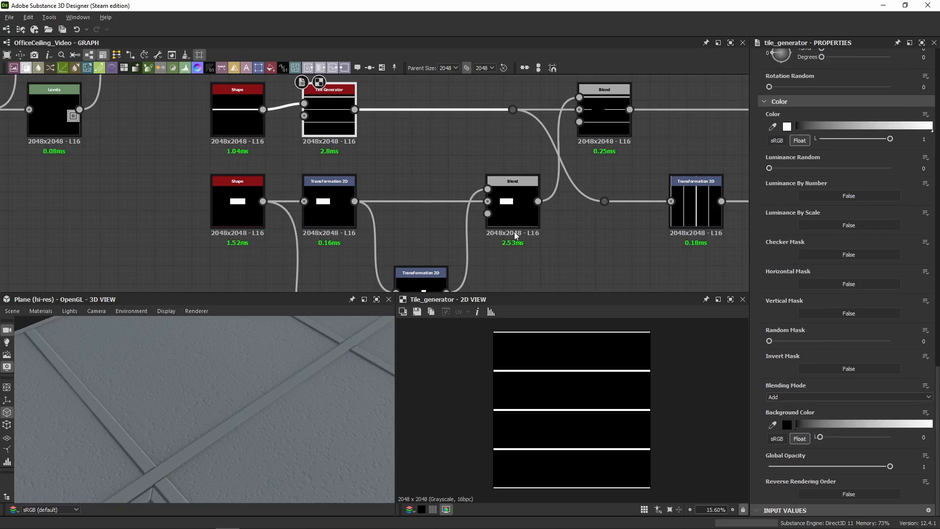
{"action": "middle_click_drag", "start_coordinate": [412, 201], "coordinate": [415, 224]}
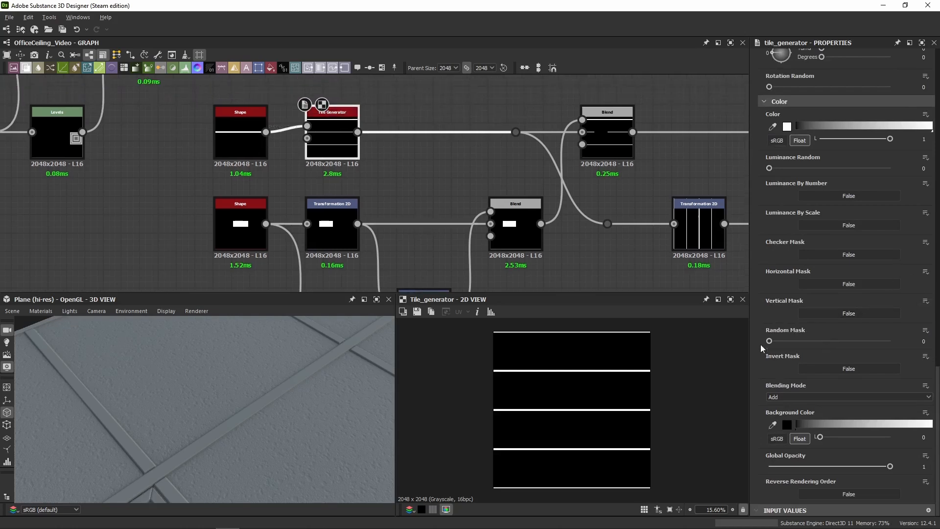
{"action": "scroll", "coordinate": [934, 386], "scroll_direction": "up", "scroll_amount": 10}
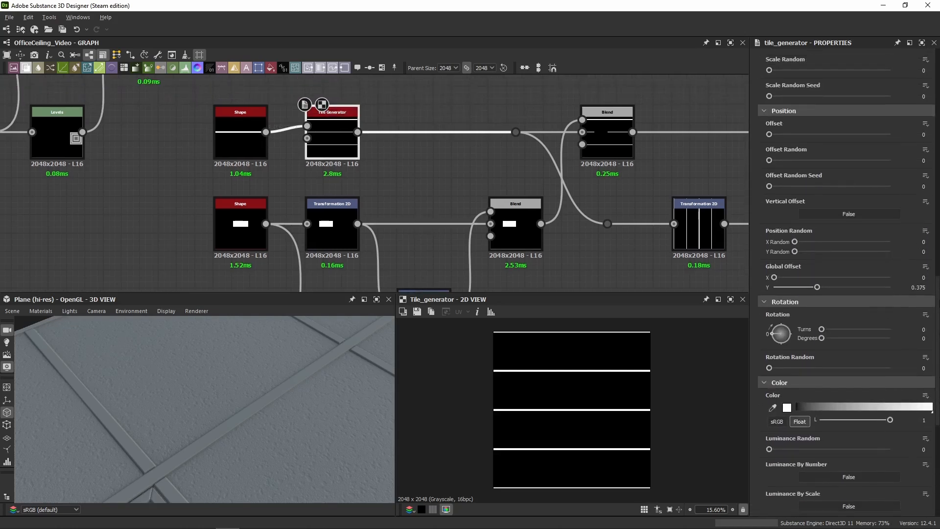
{"action": "scroll", "coordinate": [934, 386], "scroll_direction": "up", "scroll_amount": 12}
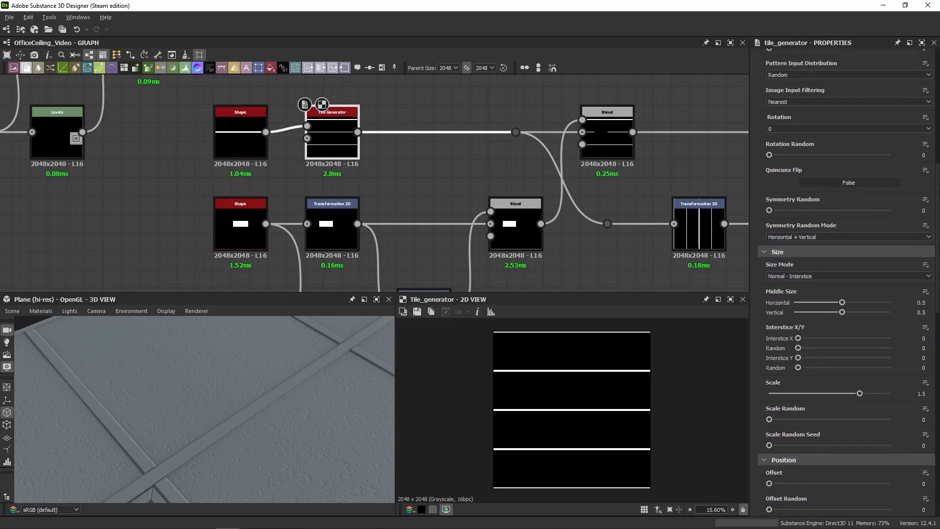
{"action": "scroll", "coordinate": [935, 387], "scroll_direction": "up", "scroll_amount": 9}
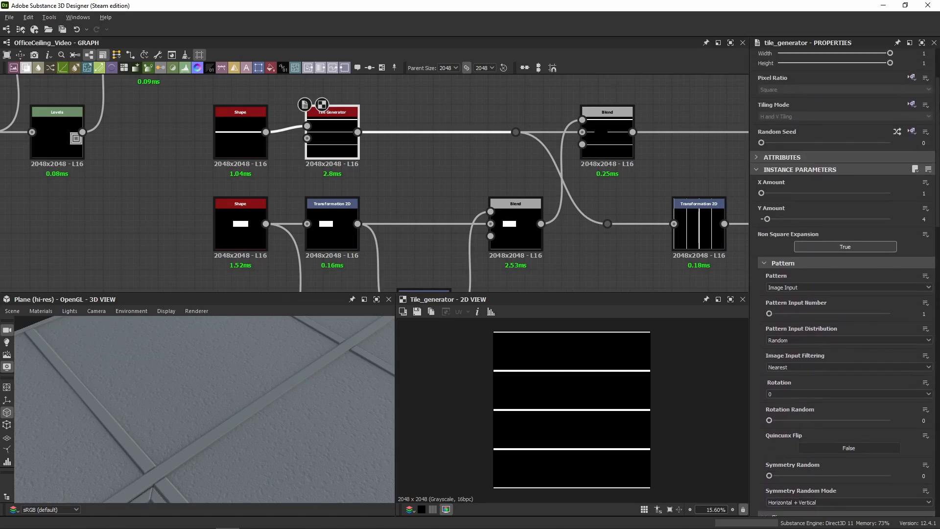
{"action": "scroll", "coordinate": [934, 387], "scroll_direction": "up", "scroll_amount": 2}
Preview the second Shape node, the rectangle below the bar Shape, and review its Square pattern and size settings
{"action": "middle_click_drag", "start_coordinate": [356, 182], "coordinate": [353, 118]}
{"action": "left_click", "coordinate": [238, 169]}
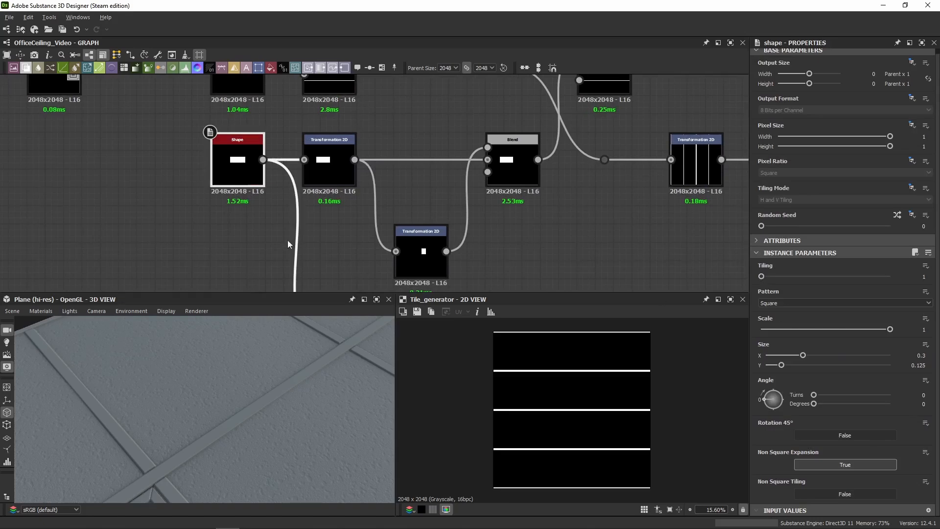
{"action": "double_click", "coordinate": [240, 168]}
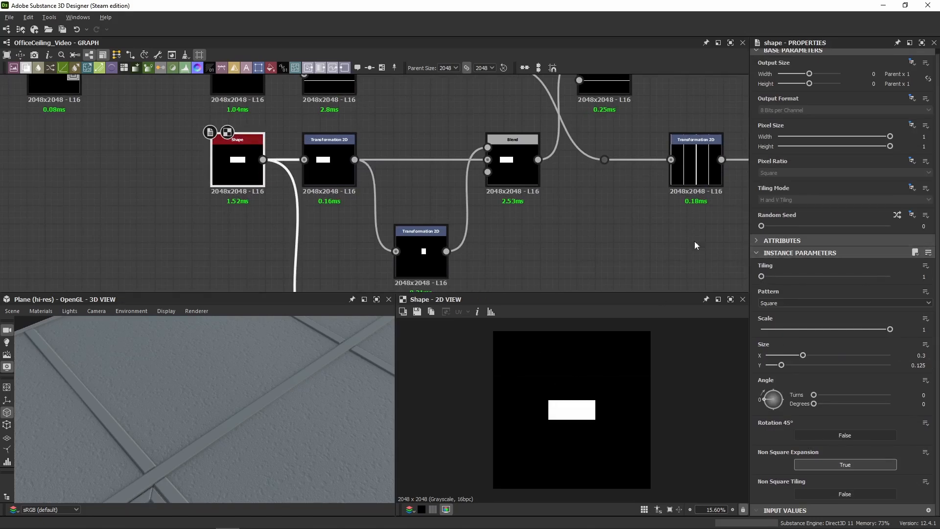
Open the Transformation 2D node after the rectangle Shape and show its transform matrix values alongside the offset
{"action": "scroll", "coordinate": [340, 241], "scroll_direction": "down", "scroll_amount": 3}
{"action": "middle_click_drag", "start_coordinate": [339, 242], "coordinate": [338, 204]}
{"action": "left_click", "coordinate": [333, 162]}
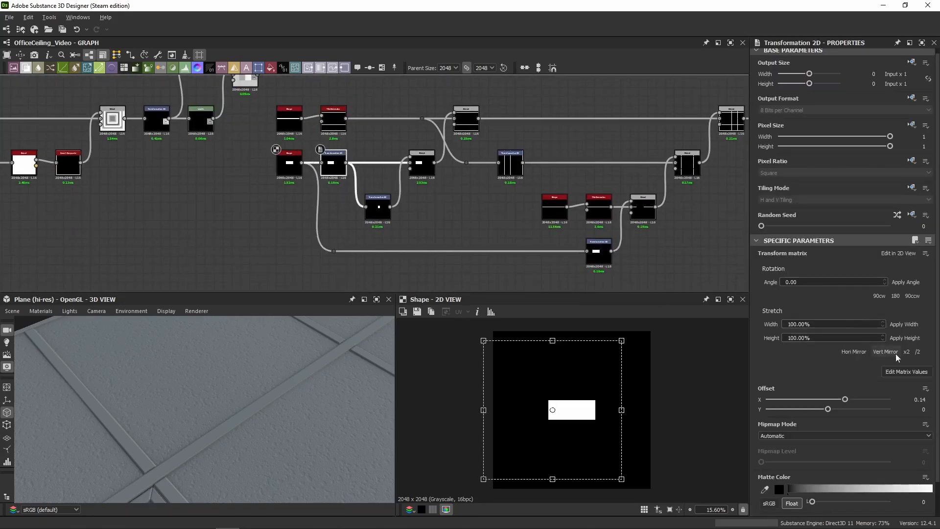
{"action": "left_click", "coordinate": [909, 372]}
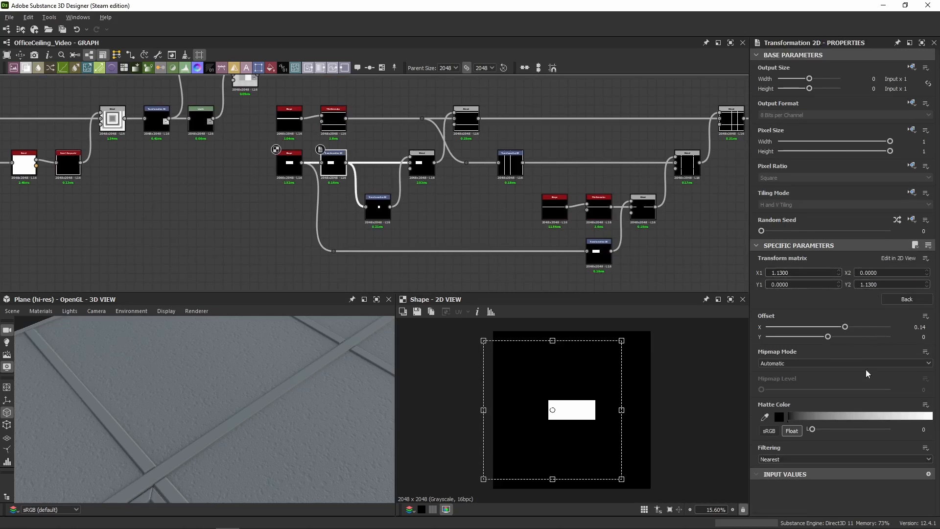
Preview the second Transformation 2D node below the rectangle branch and show its transform matrix values alongside the offset
{"action": "middle_click_drag", "start_coordinate": [450, 208], "coordinate": [421, 205]}
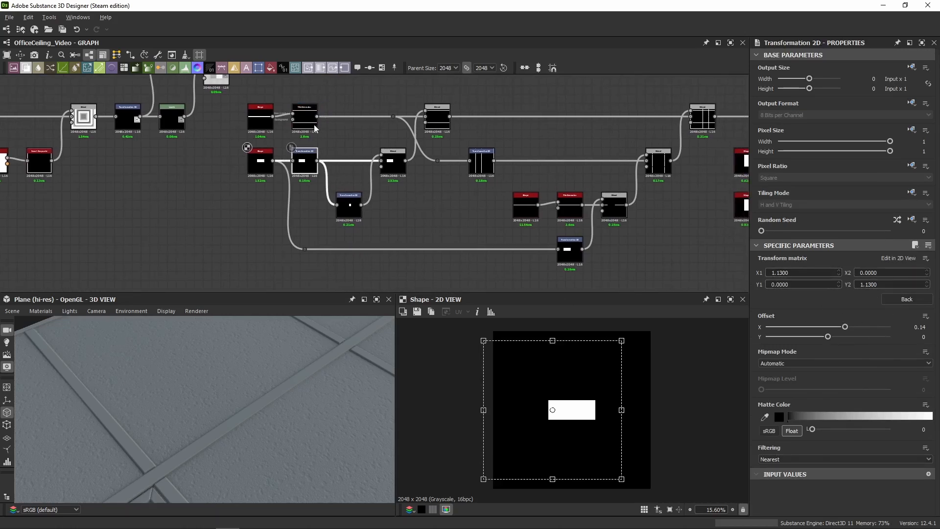
{"action": "scroll", "coordinate": [315, 128], "scroll_direction": "up", "scroll_amount": 2}
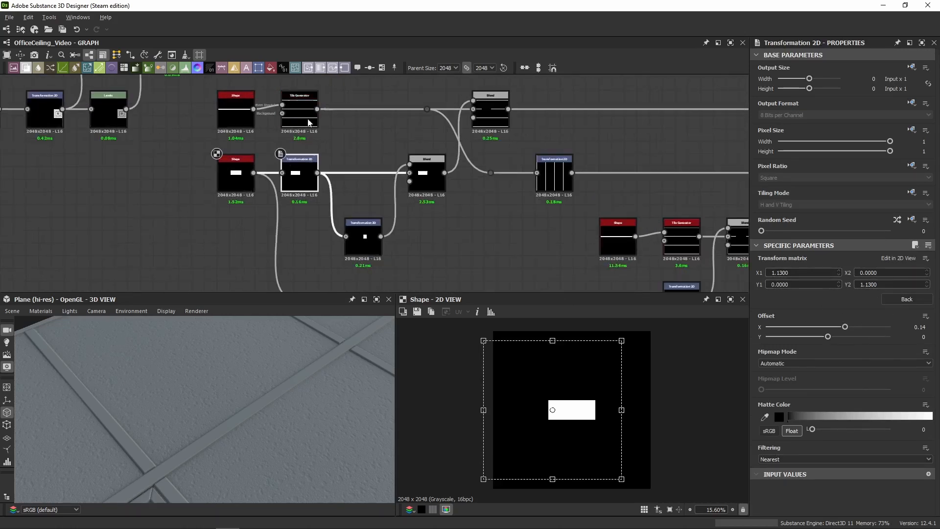
{"action": "left_click", "coordinate": [367, 242]}
{"action": "left_click", "coordinate": [906, 376]}
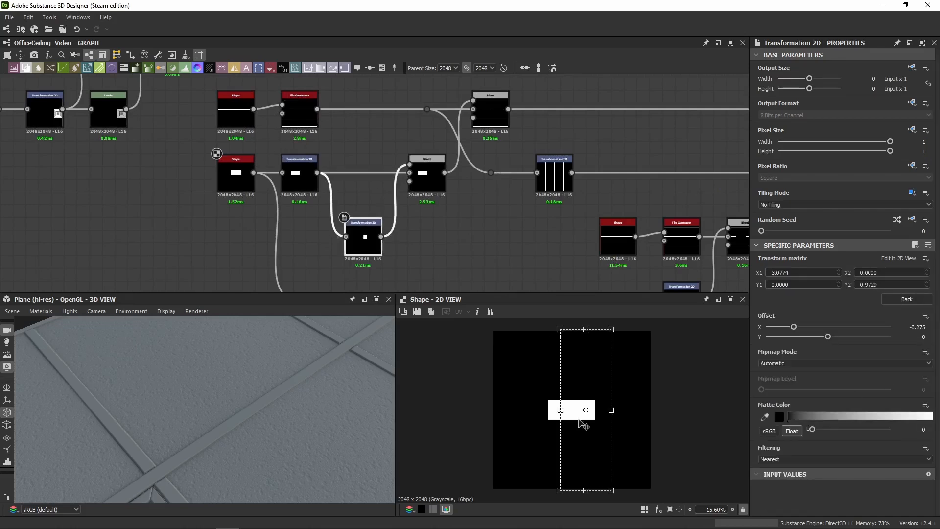
{"action": "double_click", "coordinate": [357, 246]}
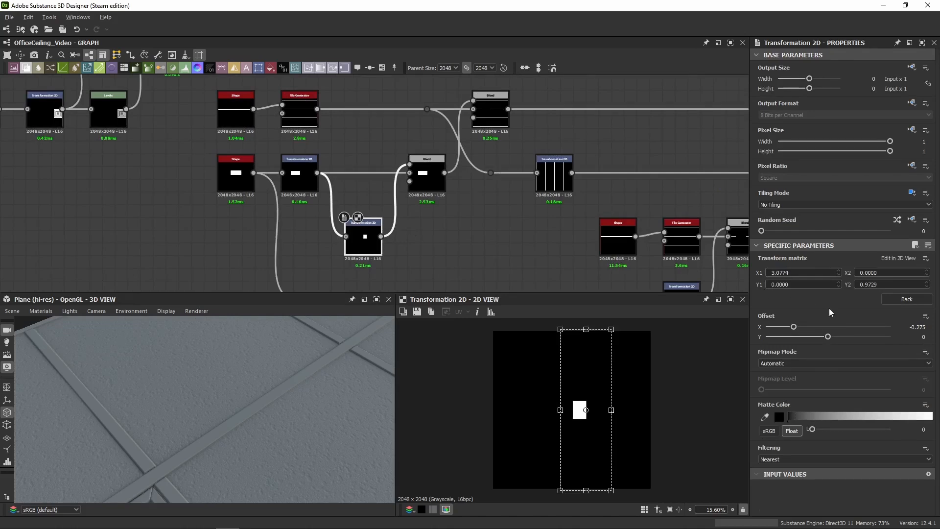
Review the Blend joining the two rectangle Transformation 2D nodes and preview it against each of its inputs
{"action": "left_click", "coordinate": [427, 176]}
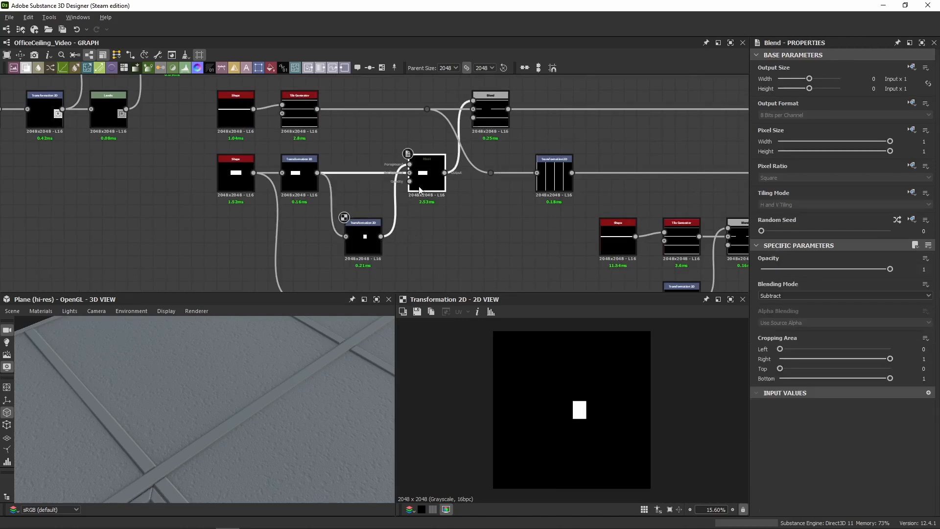
{"action": "scroll", "coordinate": [304, 193], "scroll_direction": "up", "scroll_amount": 1}
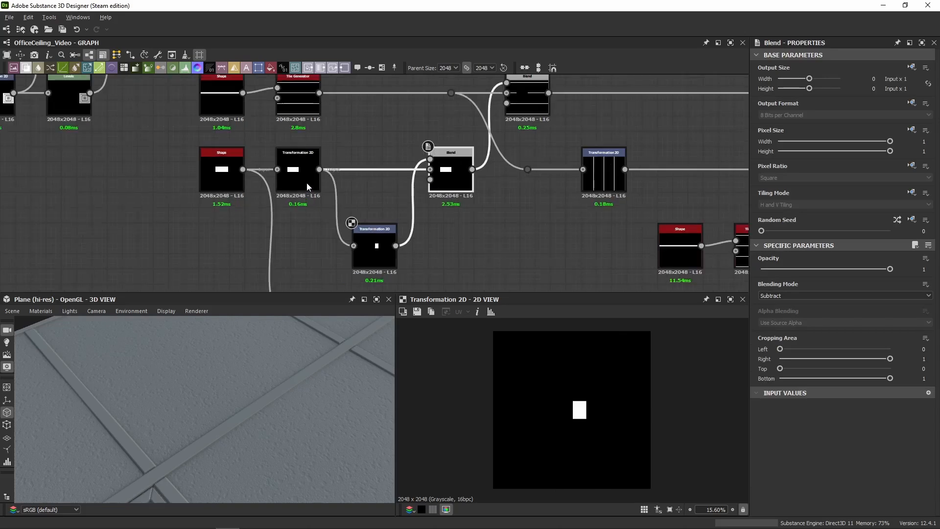
{"action": "left_click", "coordinate": [308, 186]}
{"action": "left_click", "coordinate": [385, 271]}
{"action": "left_click", "coordinate": [380, 261]}
{"action": "left_click", "coordinate": [300, 188]}
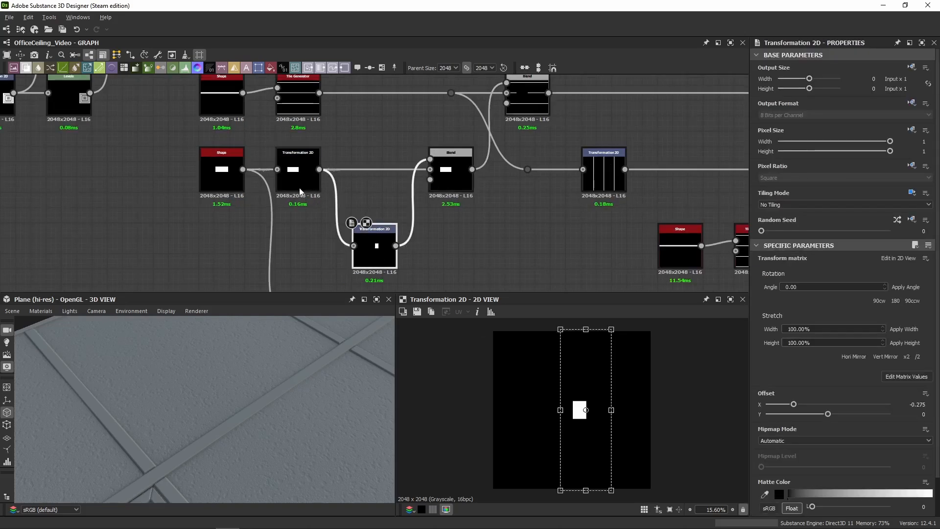
{"action": "left_click", "coordinate": [439, 190]}
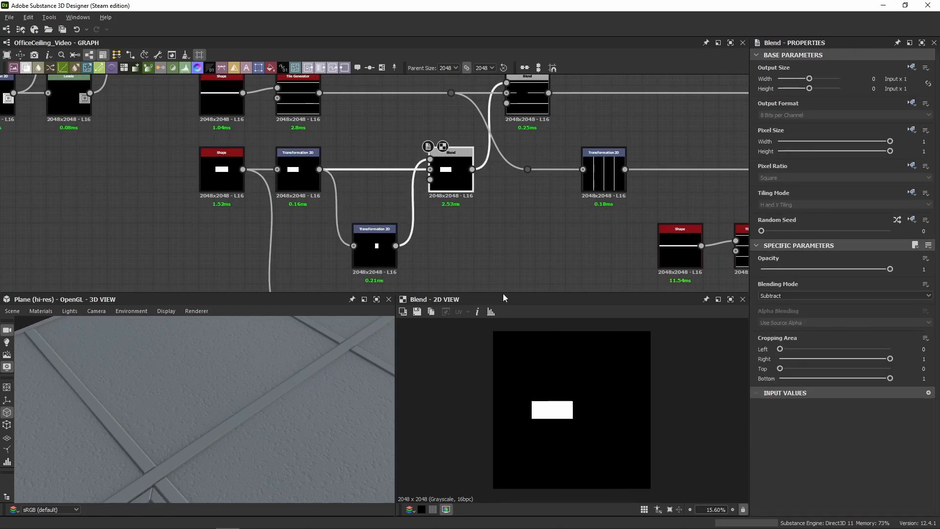
{"action": "left_click", "coordinate": [298, 179]}
{"action": "left_click", "coordinate": [464, 184]}
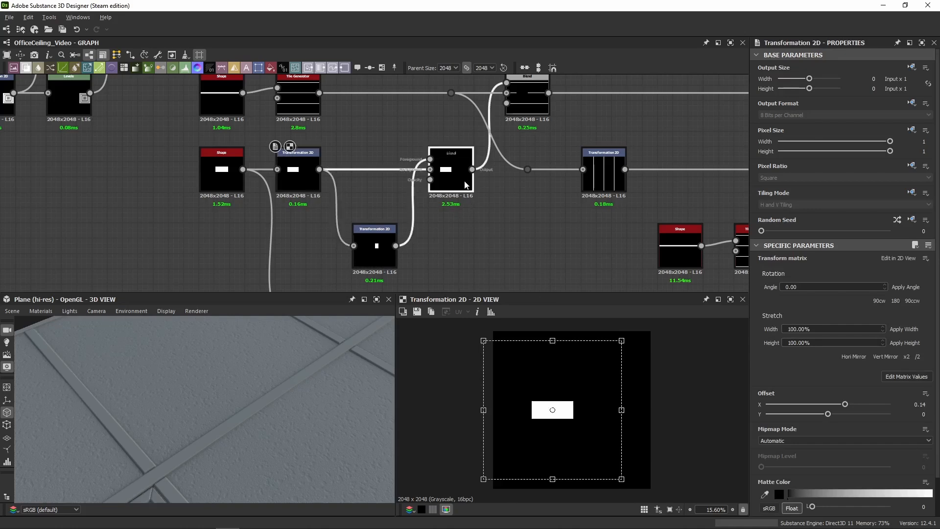
Compare the rectangle's edge up close between the first Transformation 2D and the Blend, and check both transformations' offset settings
{"action": "scroll", "coordinate": [581, 398], "scroll_direction": "up", "scroll_amount": 5}
{"action": "left_click", "coordinate": [302, 186]}
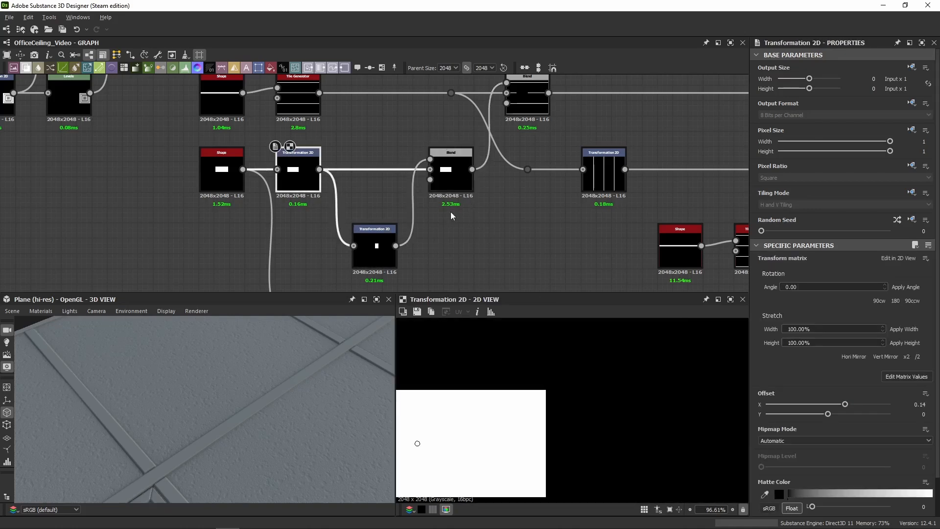
{"action": "left_click", "coordinate": [448, 181]}
{"action": "left_click", "coordinate": [302, 188]}
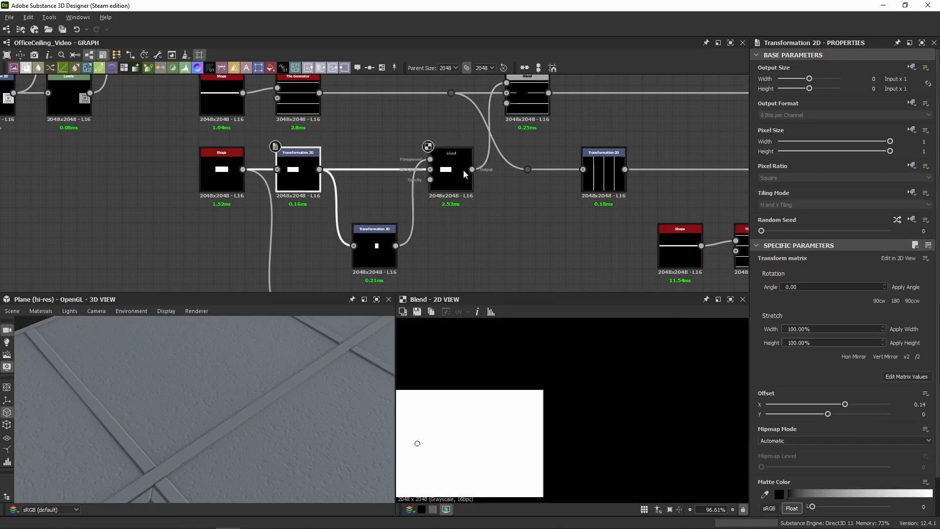
{"action": "left_click", "coordinate": [460, 174]}
{"action": "left_click", "coordinate": [380, 249]}
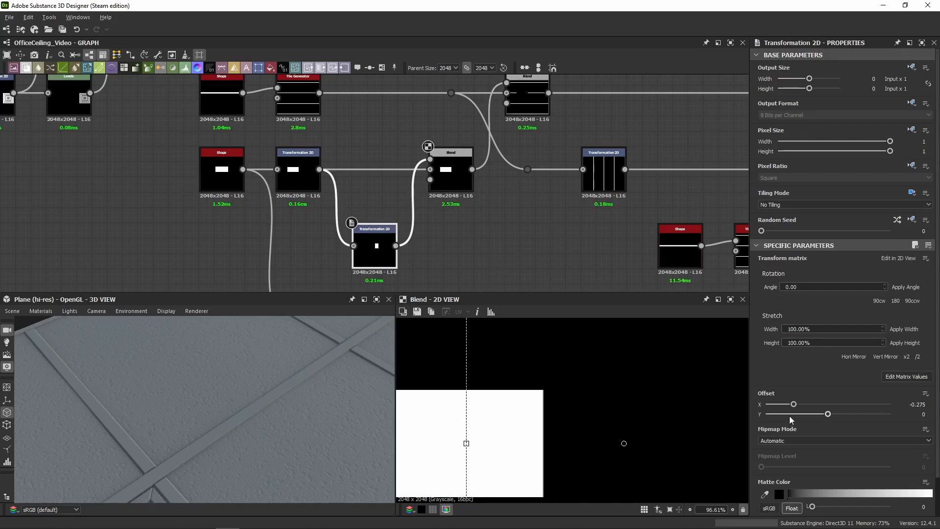
{"action": "scroll", "coordinate": [787, 419], "scroll_direction": "down", "scroll_amount": 1}
{"action": "left_click", "coordinate": [277, 195]}
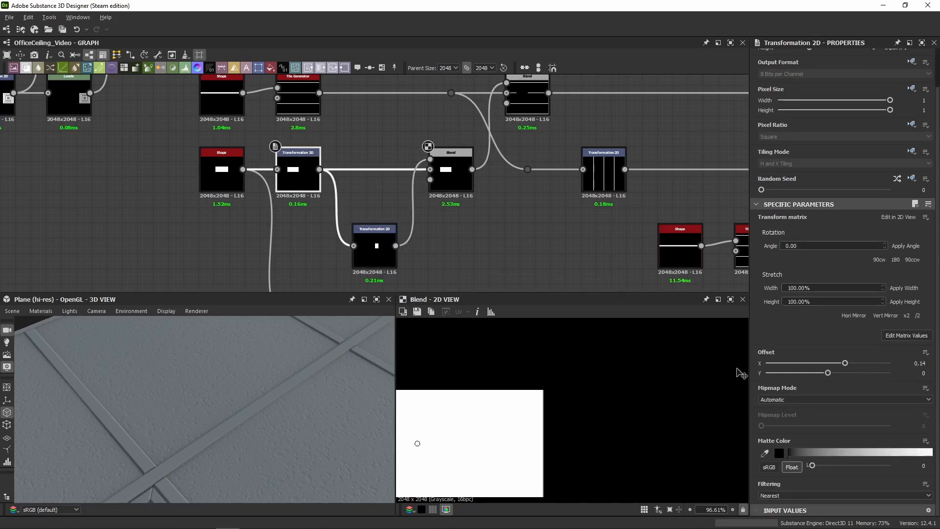
{"action": "left_click", "coordinate": [433, 154]}
Preview the upper Blend after the Tile Generator, check its blending mode, and inspect the two nodes feeding it
{"action": "scroll", "coordinate": [485, 207], "scroll_direction": "down", "scroll_amount": 3}
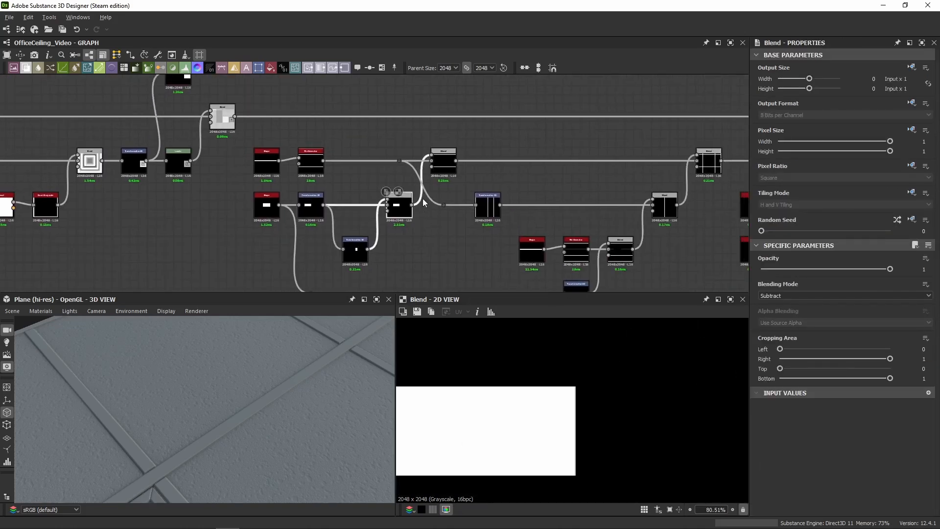
{"action": "scroll", "coordinate": [424, 202], "scroll_direction": "up", "scroll_amount": 2}
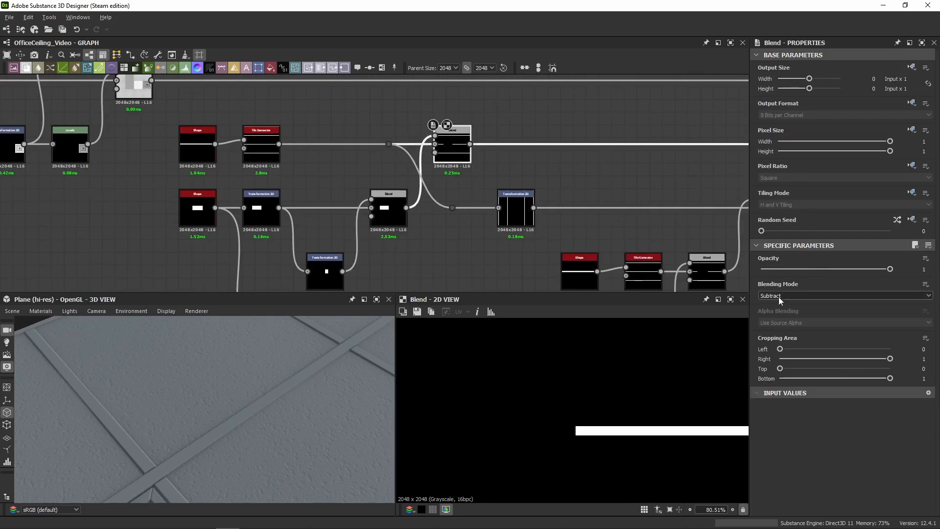
{"action": "double_click", "coordinate": [390, 223]}
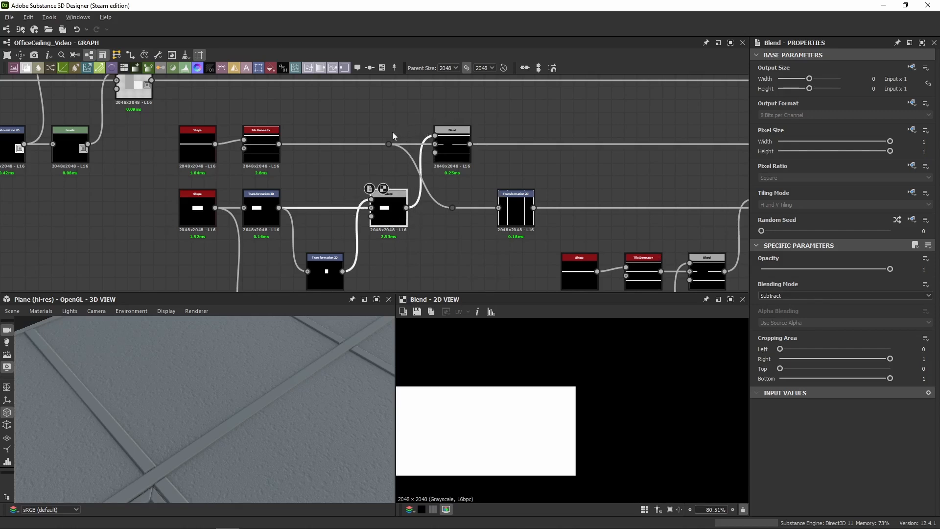
{"action": "left_click", "coordinate": [261, 146]}
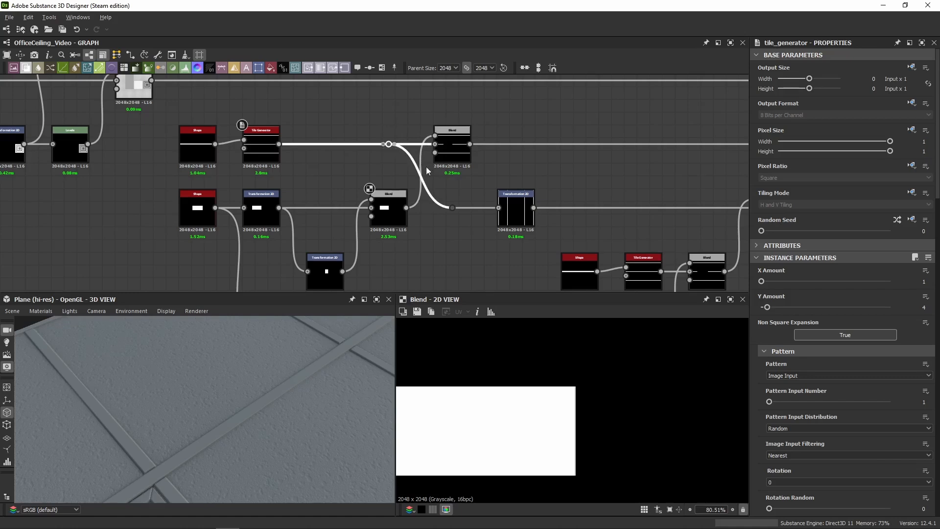
Preview the Transformation 2D fed by the Tile Generator's bars and show its transform matrix values
{"action": "middle_click_drag", "start_coordinate": [476, 210], "coordinate": [351, 145]}
{"action": "double_click", "coordinate": [390, 143]}
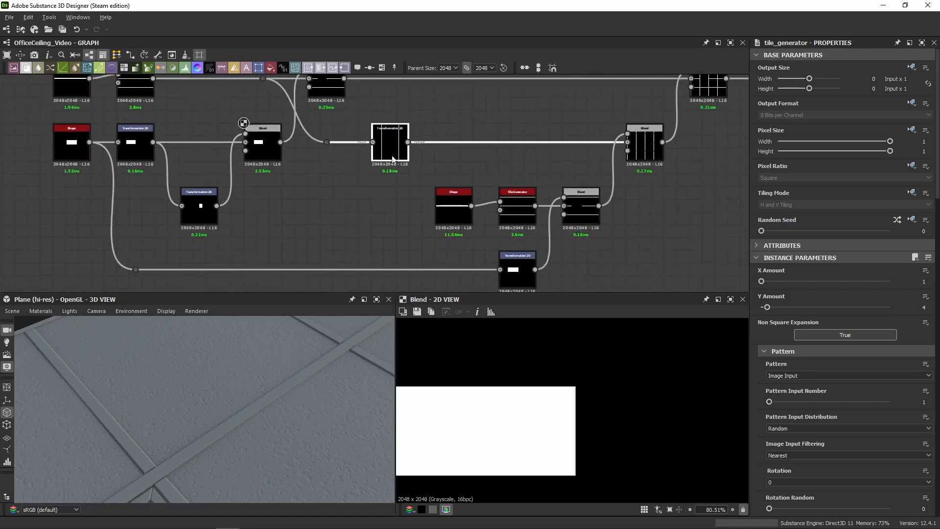
{"action": "left_click", "coordinate": [894, 376]}
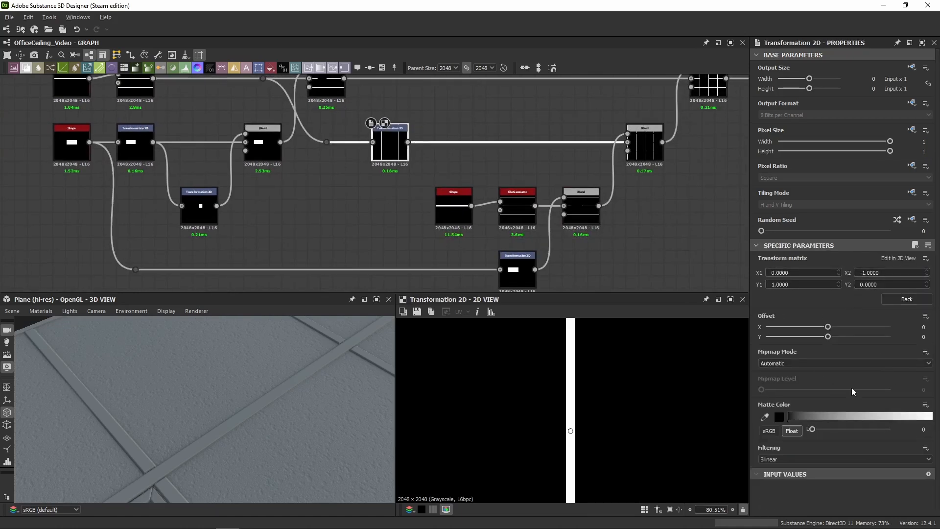
Follow the rectangle Shape's long lower link and review the pattern and size settings of the lower branch's thin bar Shape
{"action": "middle_click_drag", "start_coordinate": [311, 225], "coordinate": [299, 192]}
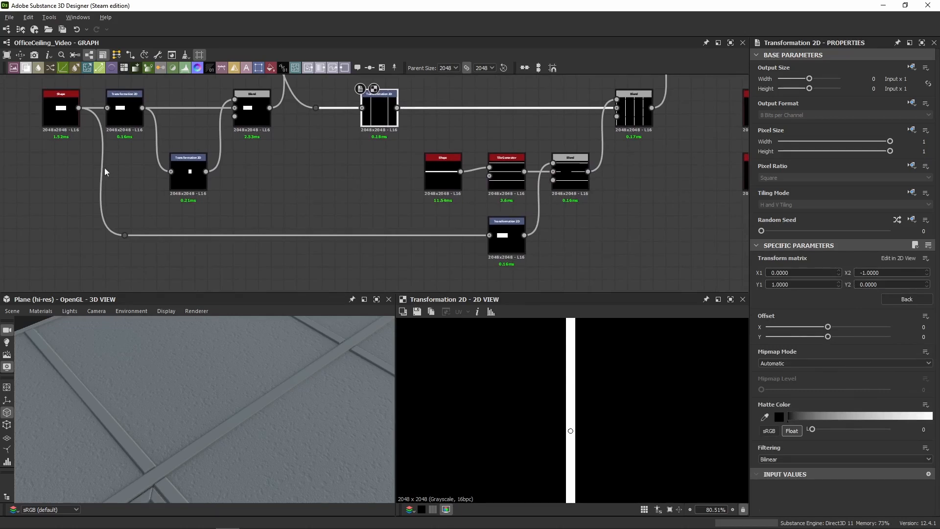
{"action": "middle_click_drag", "start_coordinate": [392, 159], "coordinate": [349, 176]}
{"action": "left_click", "coordinate": [409, 200]}
{"action": "scroll", "coordinate": [320, 207], "scroll_direction": "down", "scroll_amount": 2}
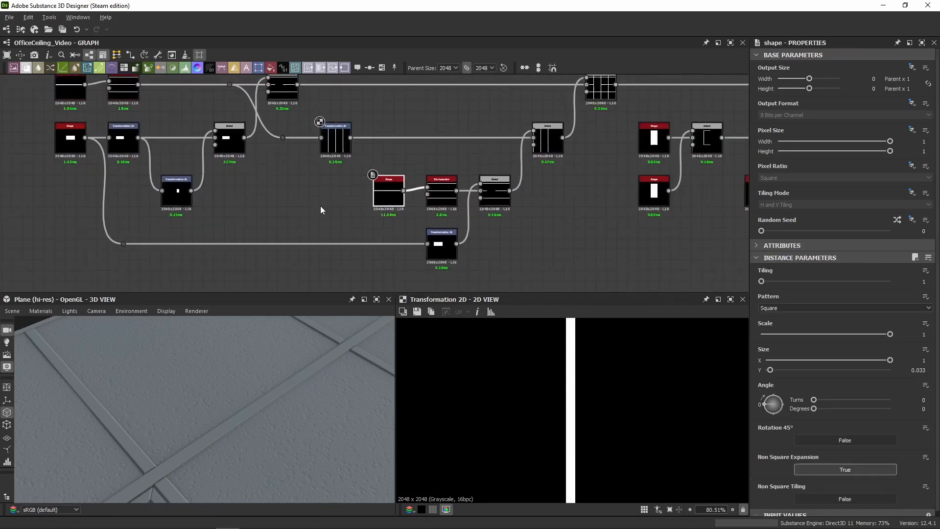
{"action": "middle_click_drag", "start_coordinate": [320, 206], "coordinate": [320, 218]}
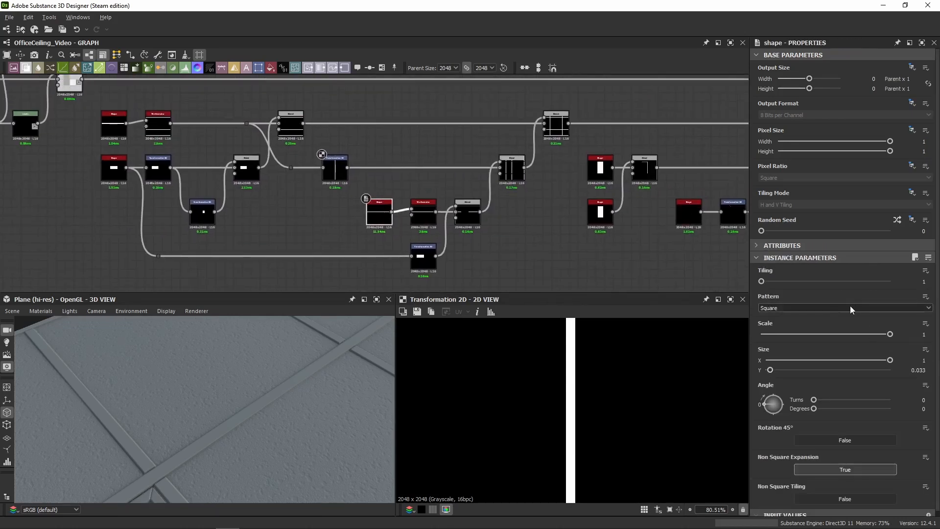
{"action": "scroll", "coordinate": [761, 409], "scroll_direction": "down", "scroll_amount": 1}
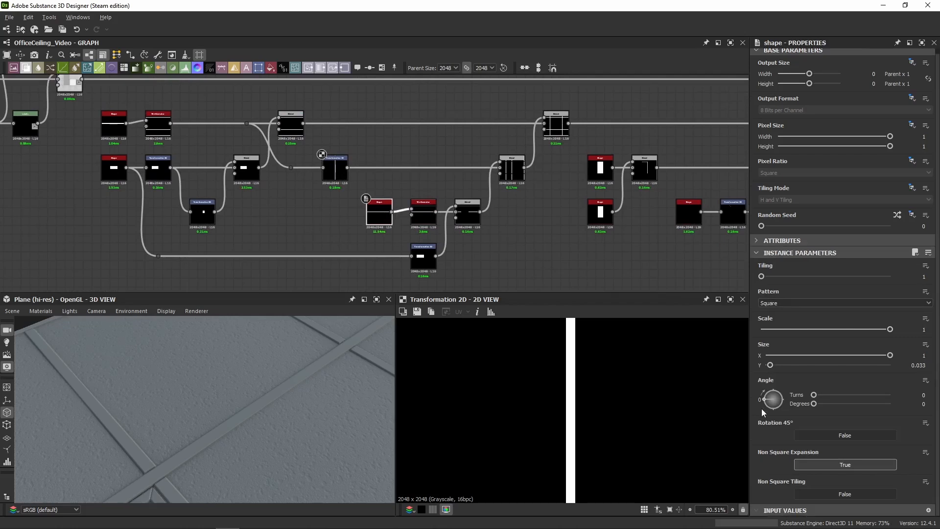
Review the amount, pattern, size, scale and global offset settings of the Tile Generator in the lower branch
{"action": "left_click", "coordinate": [424, 213]}
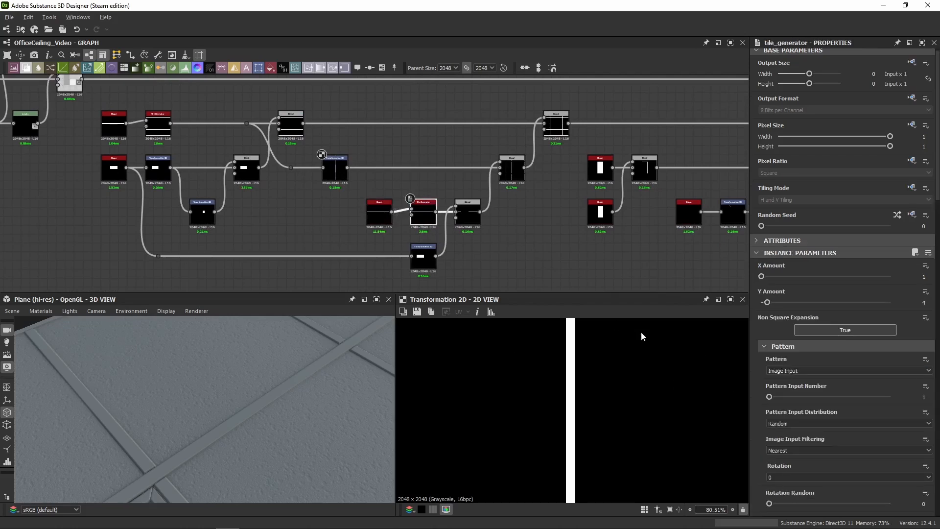
{"action": "scroll", "coordinate": [797, 336], "scroll_direction": "down", "scroll_amount": 3}
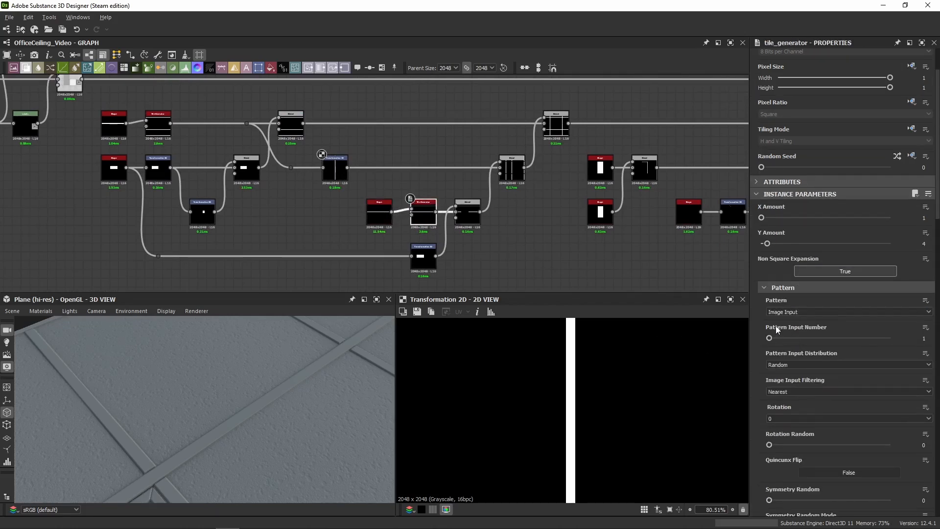
{"action": "scroll", "coordinate": [775, 325], "scroll_direction": "down", "scroll_amount": 7}
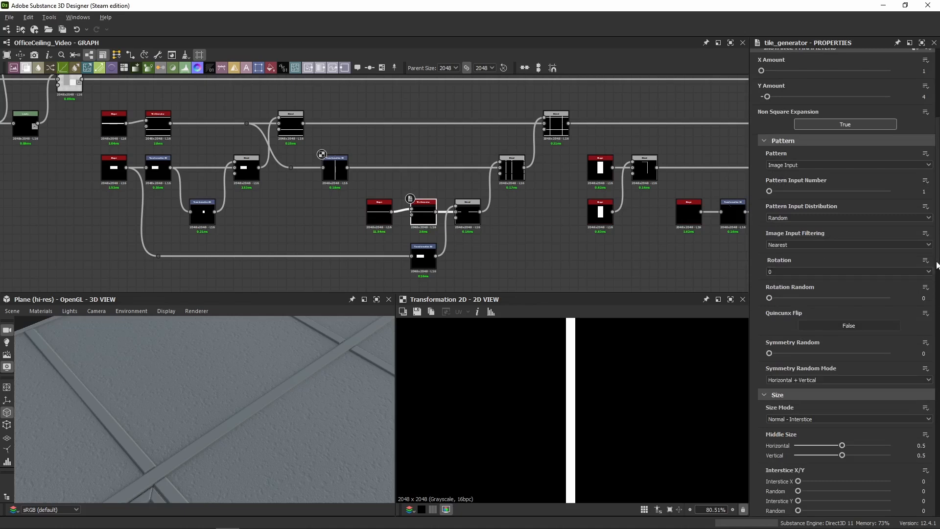
{"action": "scroll", "coordinate": [936, 264], "scroll_direction": "down", "scroll_amount": 10}
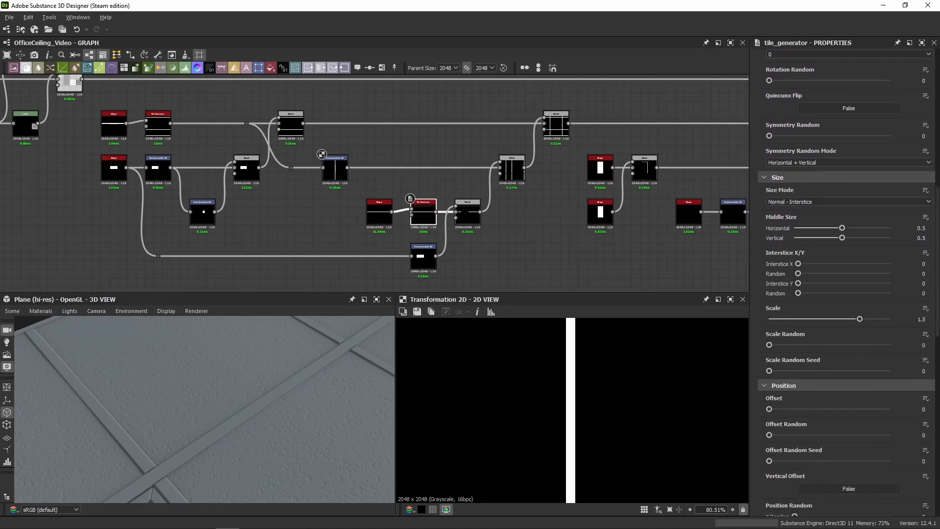
{"action": "scroll", "coordinate": [846, 293], "scroll_direction": "down", "scroll_amount": 10}
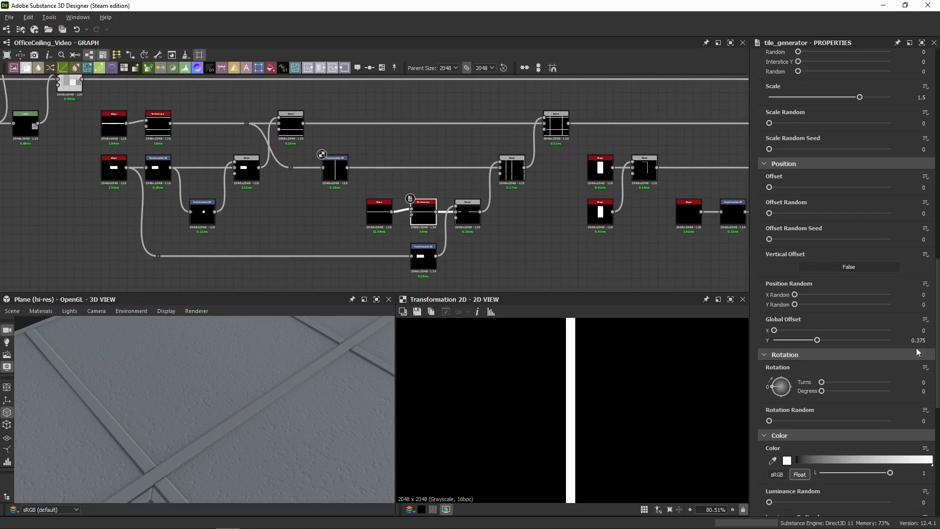
Examine the horizontal-line Tile Generator's settings and output, along with the Transformation 2D and Blend nodes that cut a gap from its line
{"action": "scroll", "coordinate": [921, 346], "scroll_direction": "down", "scroll_amount": 15}
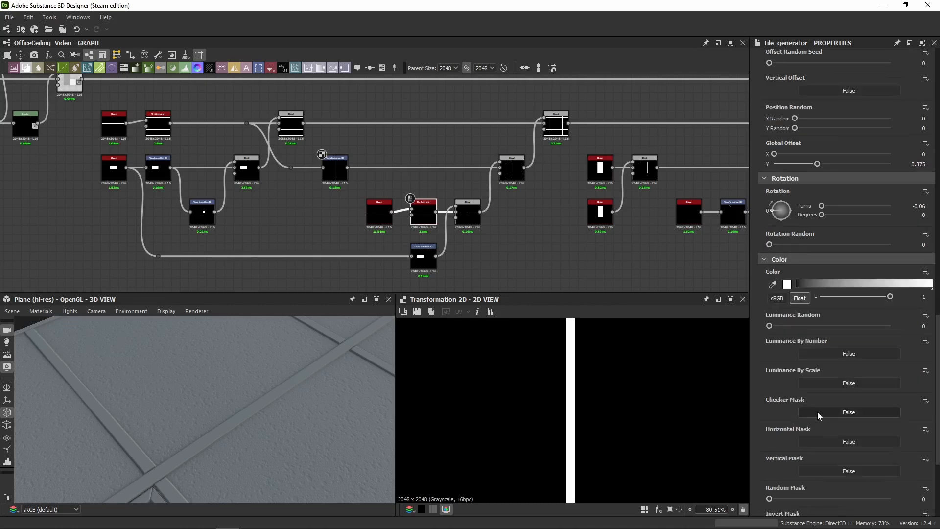
{"action": "scroll", "coordinate": [763, 378], "scroll_direction": "up", "scroll_amount": 7}
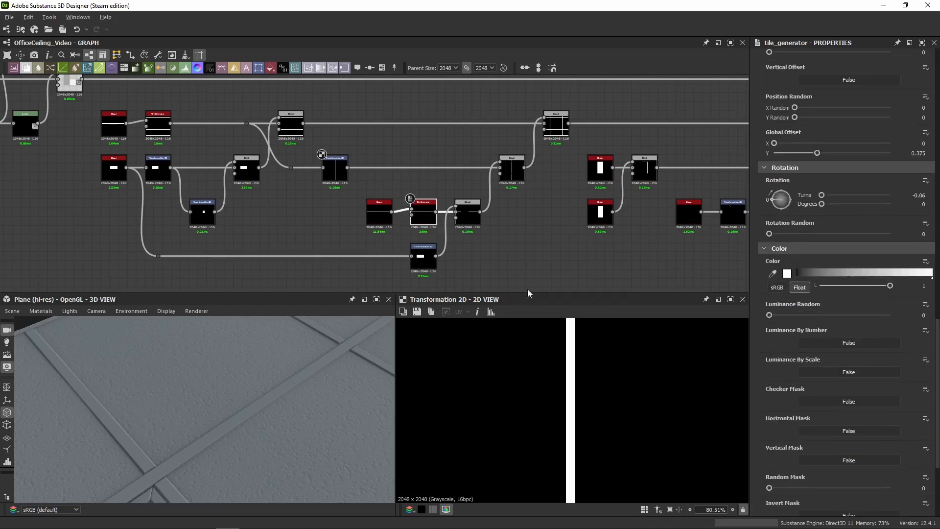
{"action": "double_click", "coordinate": [422, 223]}
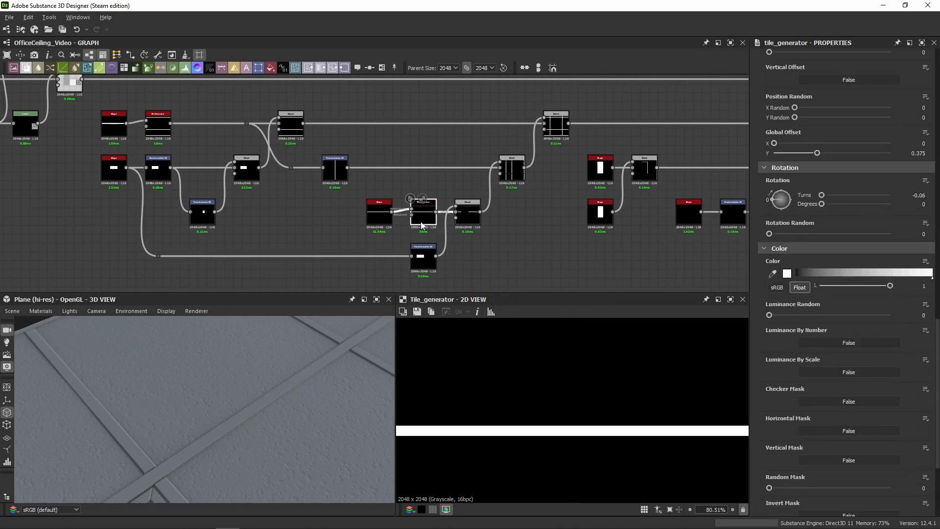
{"action": "left_click", "coordinate": [110, 174]}
{"action": "left_click", "coordinate": [420, 258]}
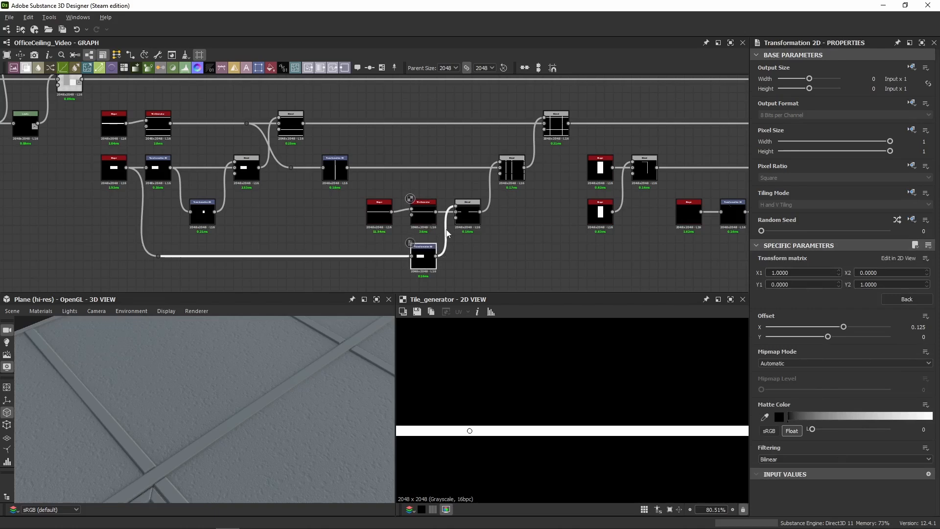
{"action": "scroll", "coordinate": [447, 233], "scroll_direction": "up", "scroll_amount": 3}
{"action": "middle_click_drag", "start_coordinate": [471, 231], "coordinate": [456, 201]}
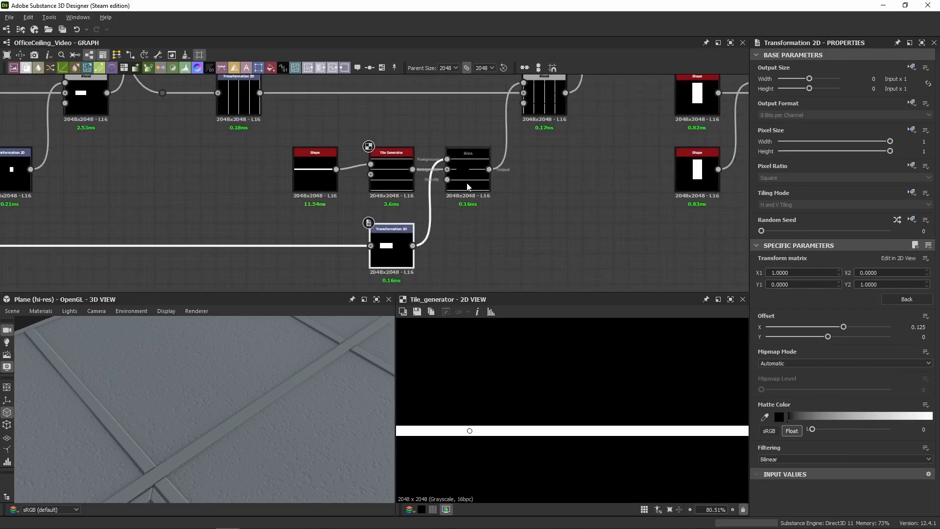
{"action": "double_click", "coordinate": [467, 186]}
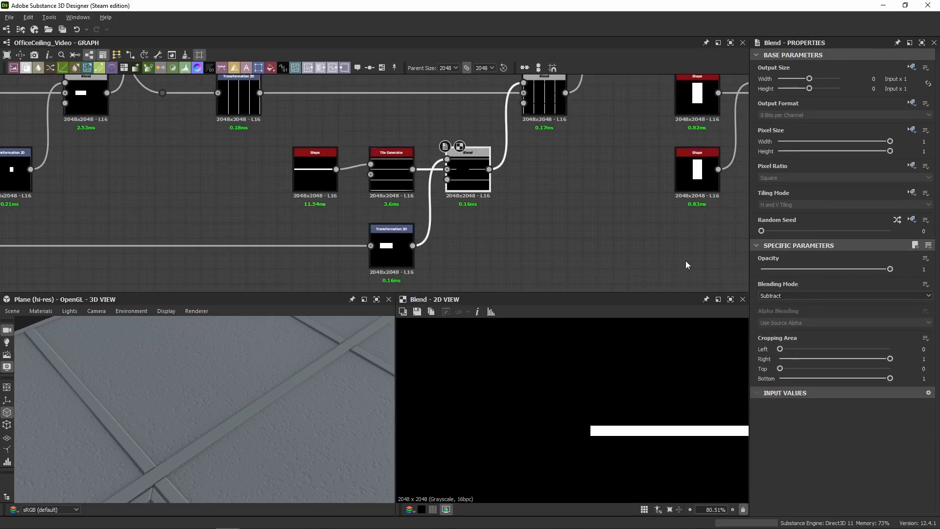
{"action": "double_click", "coordinate": [392, 173]}
{"action": "double_click", "coordinate": [393, 243]}
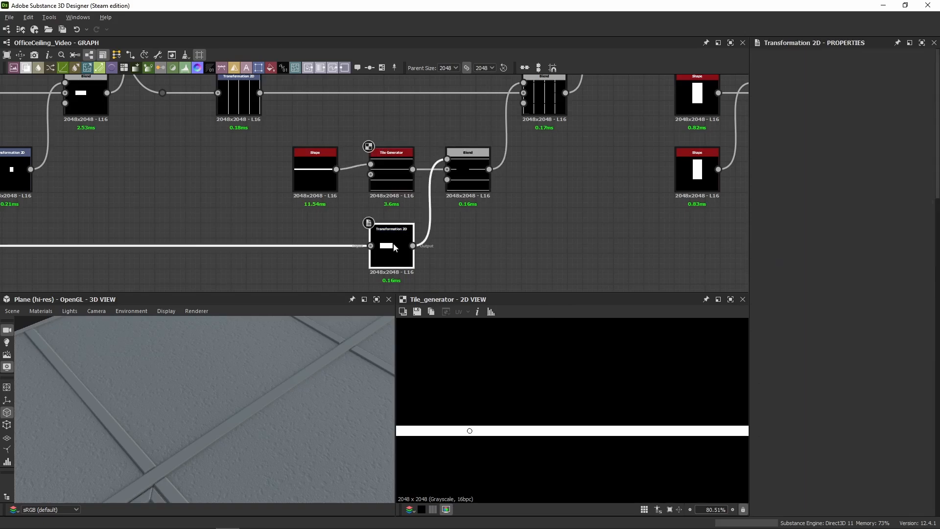
{"action": "double_click", "coordinate": [397, 187]}
{"action": "scroll", "coordinate": [541, 147], "scroll_direction": "down", "scroll_amount": 3}
{"action": "middle_click_drag", "start_coordinate": [542, 147], "coordinate": [540, 206]}
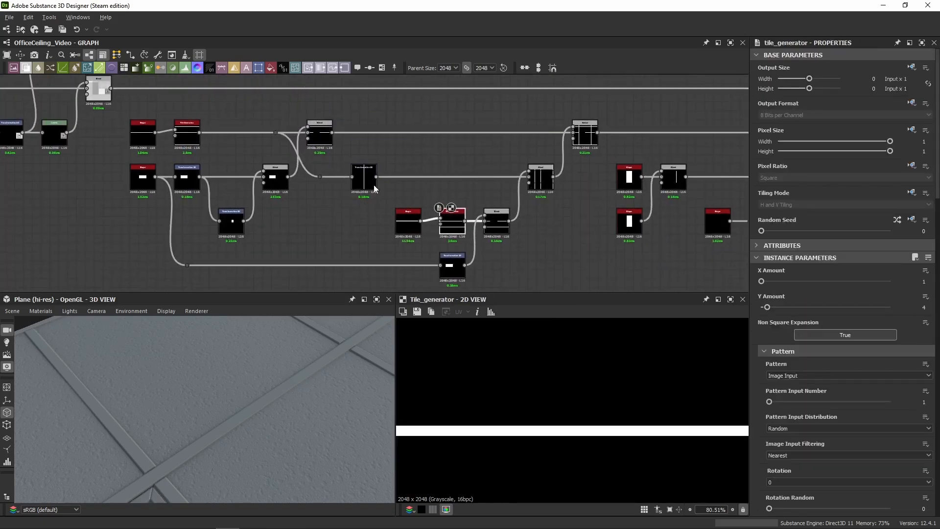
Examine how the vertical-line Transformation 2D and the gap mask are combined in the following Blend node
{"action": "left_click", "coordinate": [368, 182]}
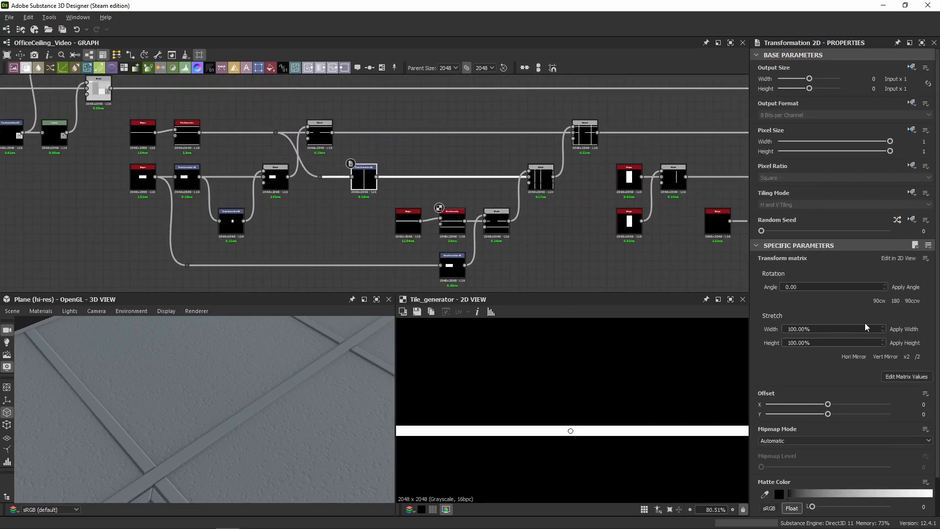
{"action": "left_click", "coordinate": [539, 190]}
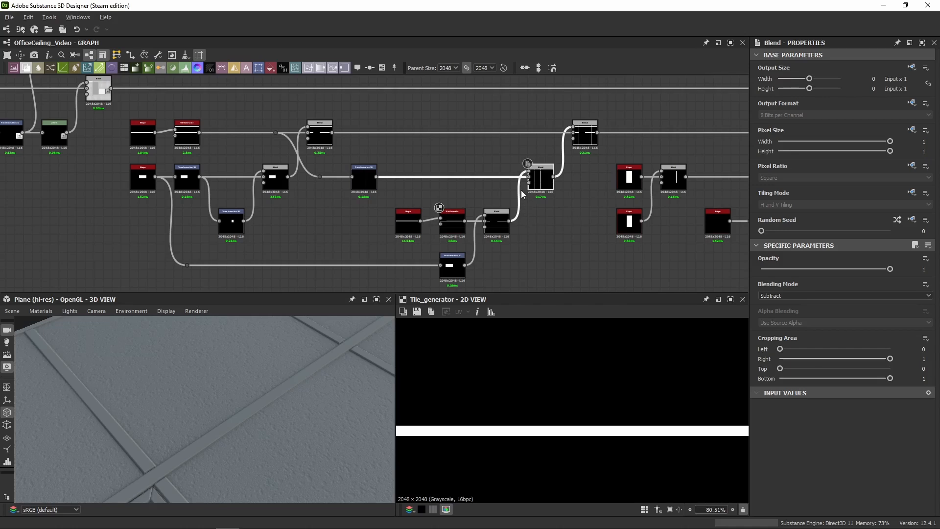
{"action": "double_click", "coordinate": [368, 183]}
{"action": "scroll", "coordinate": [582, 370], "scroll_direction": "down", "scroll_amount": 9}
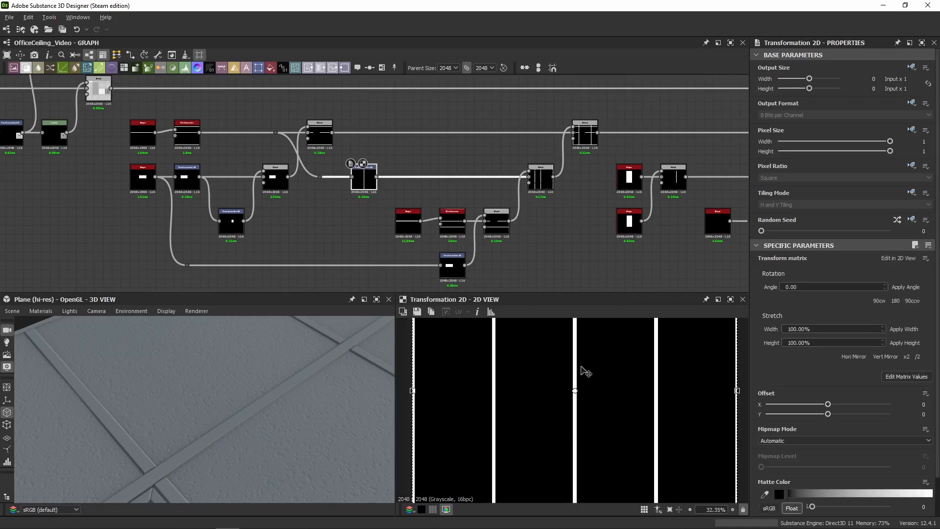
{"action": "double_click", "coordinate": [495, 224]}
{"action": "double_click", "coordinate": [541, 179]}
{"action": "scroll", "coordinate": [559, 416], "scroll_direction": "up", "scroll_amount": 4}
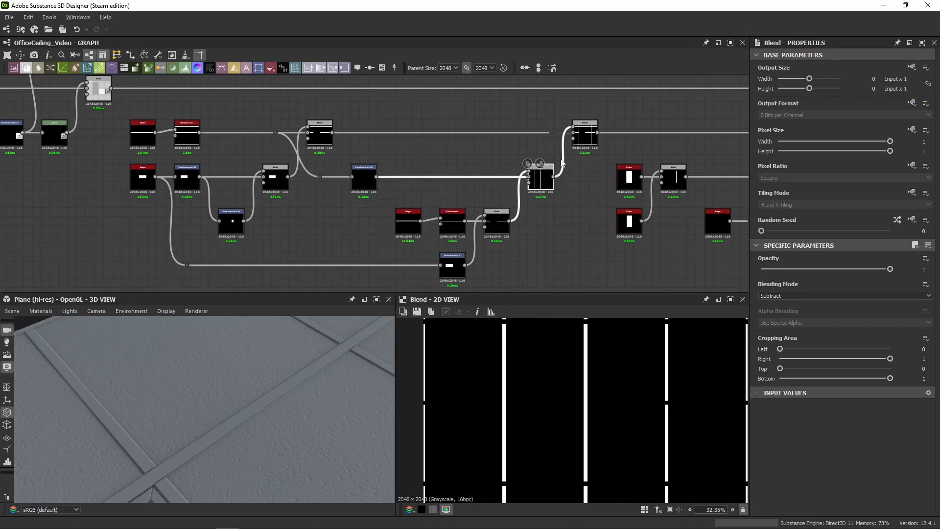
Preview the full grid from the Blend node that joins the horizontal and vertical lines, and check its blending mode
{"action": "middle_click_drag", "start_coordinate": [535, 149], "coordinate": [447, 157]}
{"action": "double_click", "coordinate": [496, 142]}
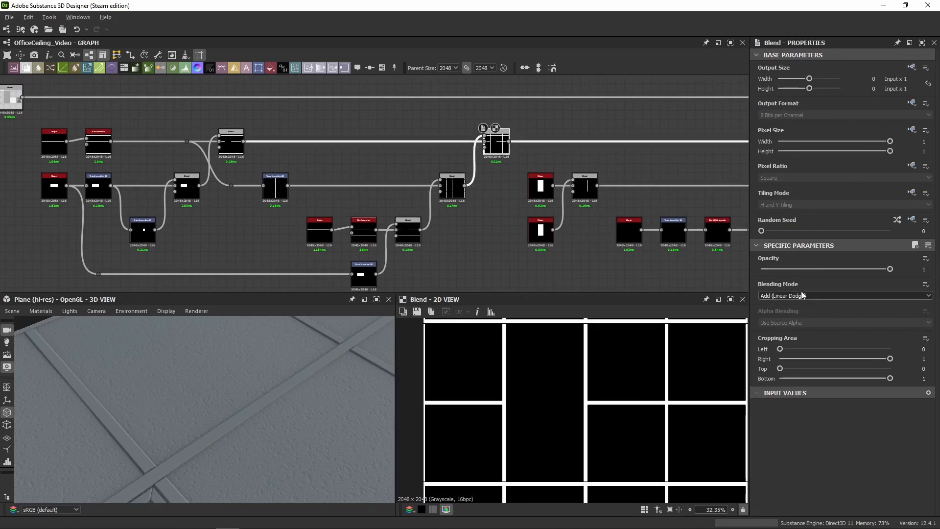
{"action": "left_click", "coordinate": [448, 224]}
{"action": "double_click", "coordinate": [497, 150]}
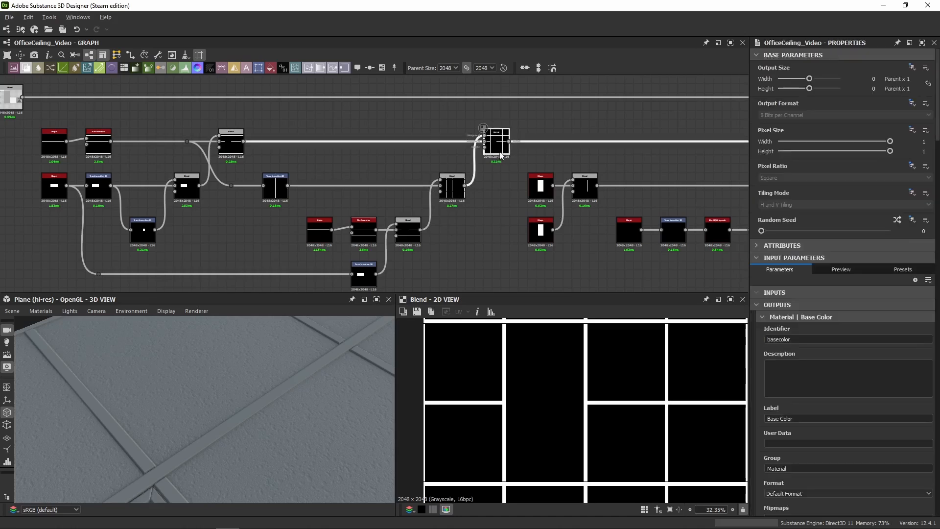
{"action": "scroll", "coordinate": [535, 368], "scroll_direction": "down", "scroll_amount": 3}
{"action": "scroll", "coordinate": [553, 373], "scroll_direction": "down", "scroll_amount": 2}
{"action": "middle_click_drag", "start_coordinate": [621, 212], "coordinate": [372, 213]}
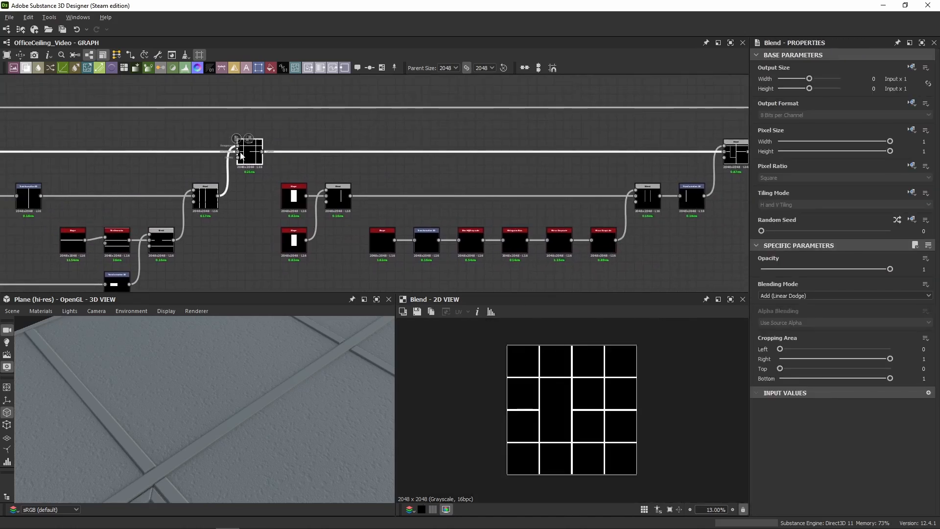
Disable and re-enable the Blend node that adds the rectangular frame, comparing its effect on the ceiling in the 3D view
{"action": "middle_click_drag", "start_coordinate": [743, 165], "coordinate": [422, 155]}
{"action": "left_click", "coordinate": [422, 155]}
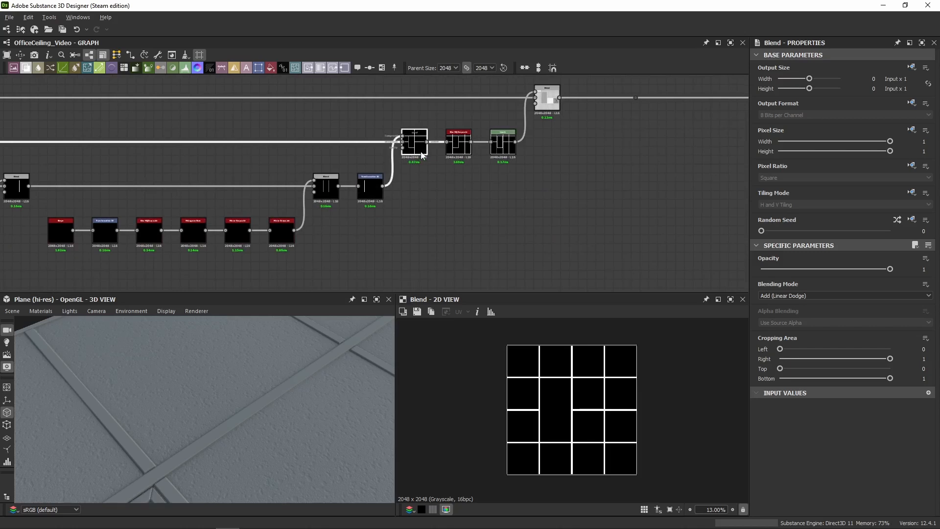
{"action": "key", "text": "shift+d"}
{"action": "scroll", "coordinate": [247, 388], "scroll_direction": "down", "scroll_amount": 3}
{"action": "middle_click_drag", "start_coordinate": [248, 389], "coordinate": [269, 328]}
{"action": "middle_click_drag", "start_coordinate": [122, 225], "coordinate": [273, 187]}
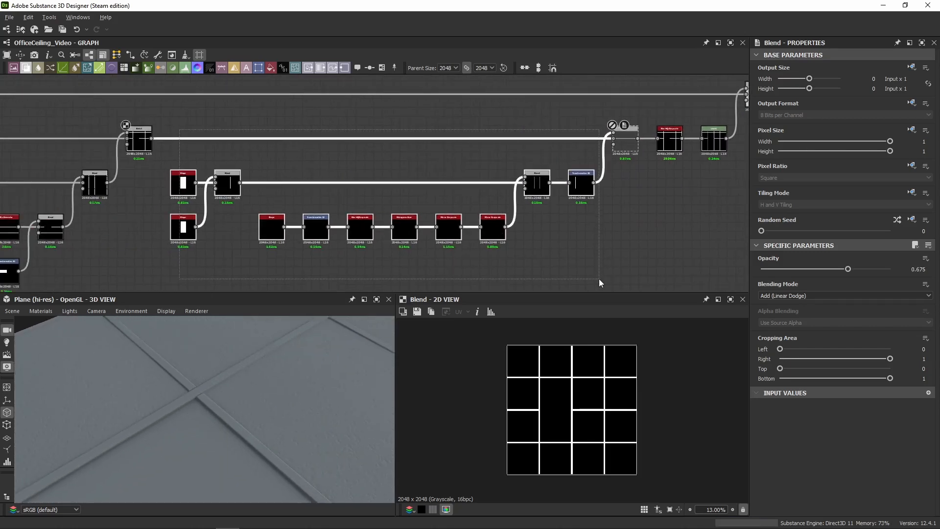
{"action": "left_click", "coordinate": [609, 178]}
{"action": "left_click", "coordinate": [619, 142]}
{"action": "key", "text": "shift+d"}
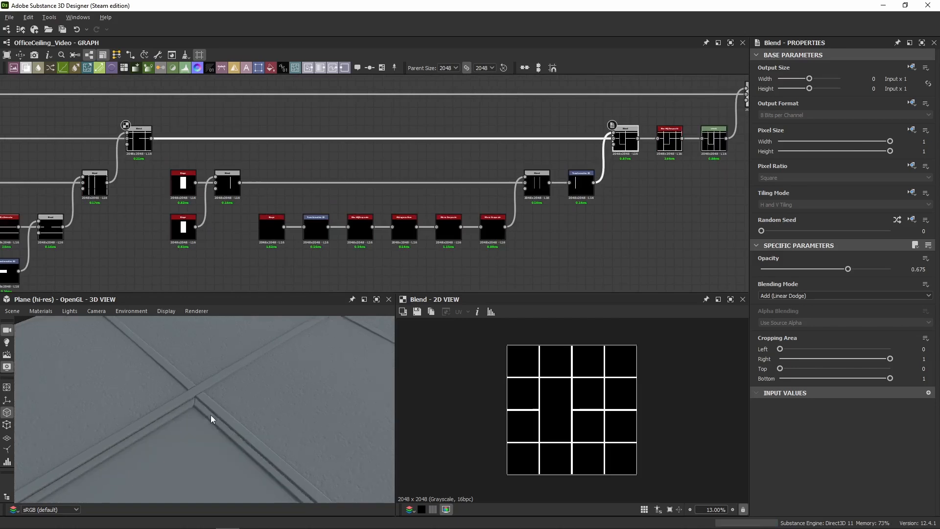
{"action": "left_click_drag", "start_coordinate": [210, 415], "coordinate": [151, 410]}
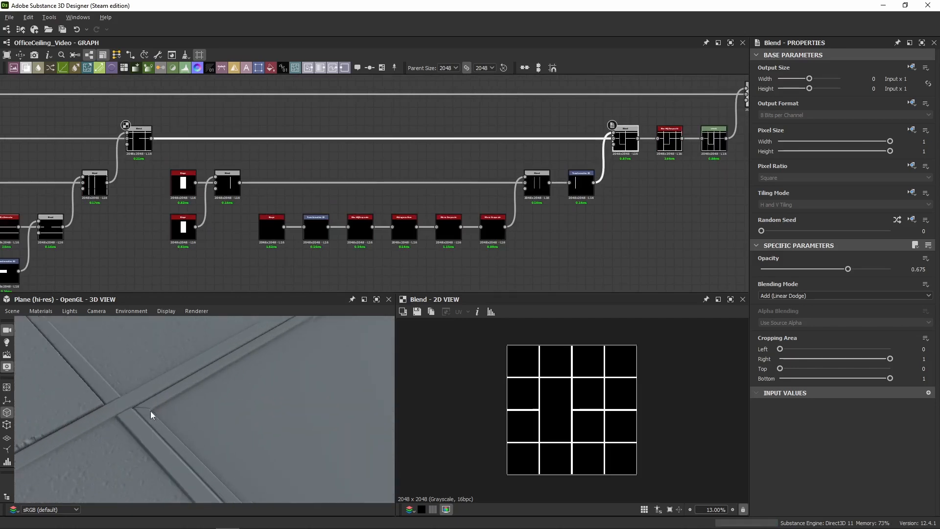
Examine the scale and size of the two rectangle Shape nodes and the Blend node that turns them into a frame outline
{"action": "double_click", "coordinate": [183, 184]}
{"action": "scroll", "coordinate": [793, 329], "scroll_direction": "down", "scroll_amount": 1}
{"action": "scroll", "coordinate": [145, 238], "scroll_direction": "up", "scroll_amount": 4}
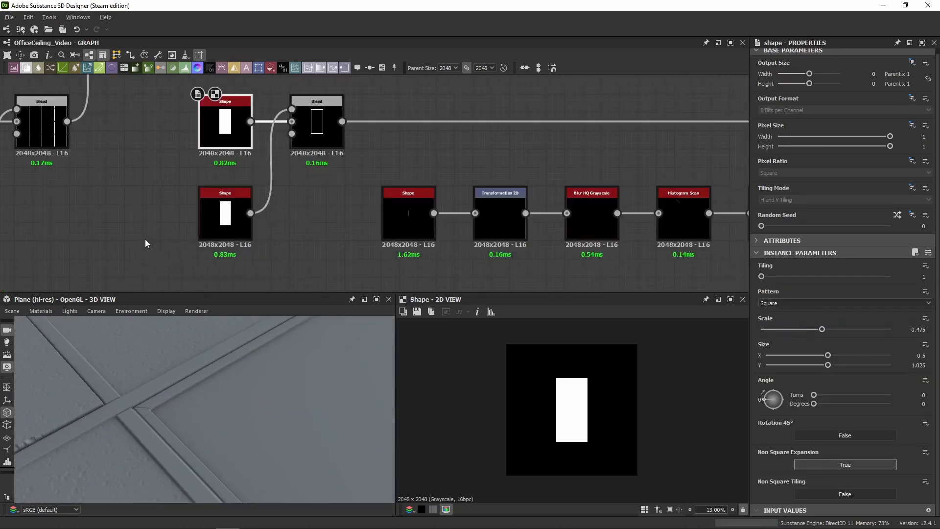
{"action": "middle_click_drag", "start_coordinate": [348, 216], "coordinate": [279, 247]}
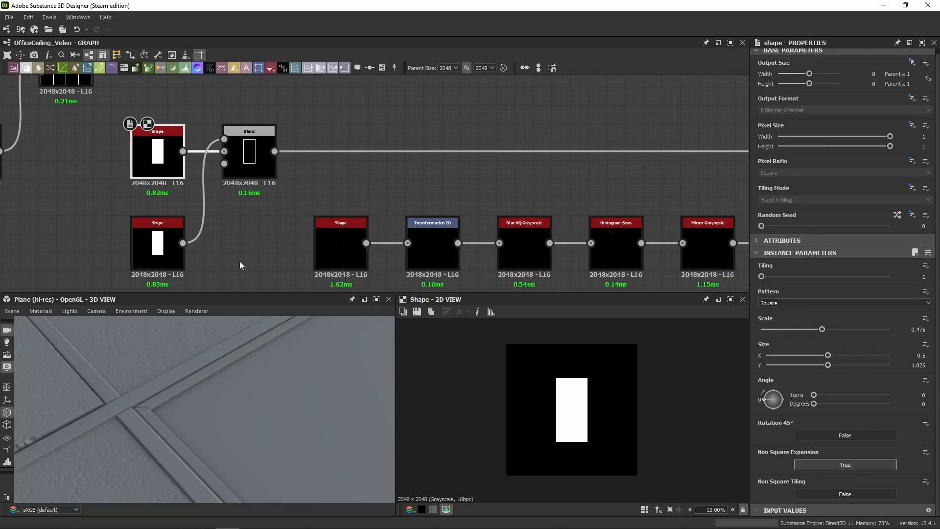
{"action": "left_click", "coordinate": [156, 245]}
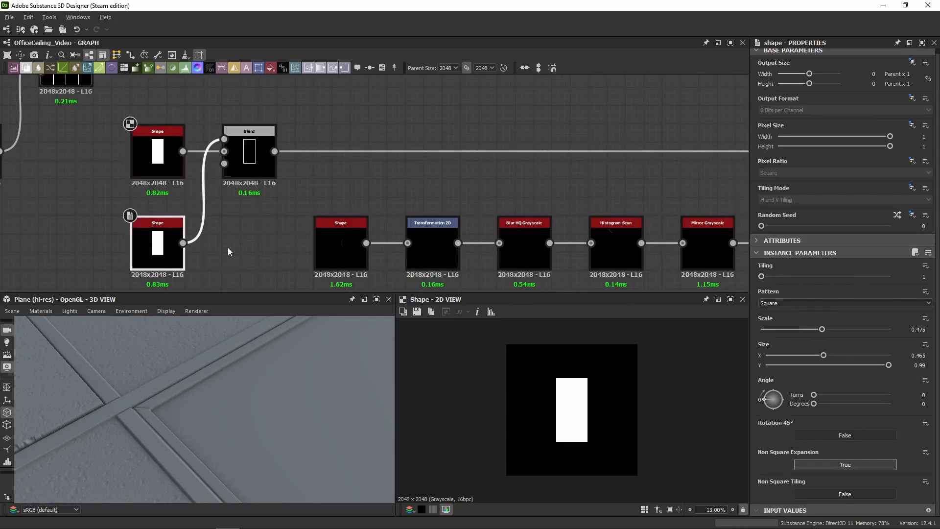
{"action": "double_click", "coordinate": [240, 163]}
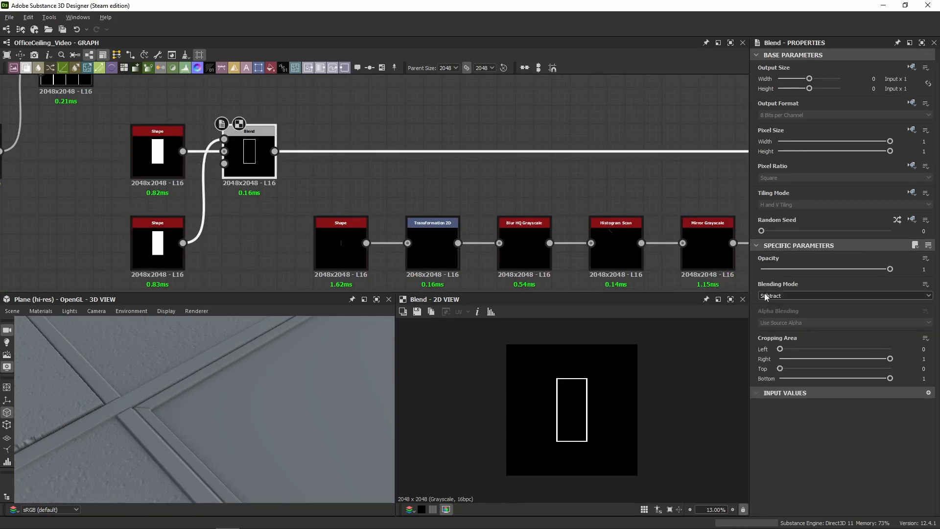
Examine the size settings and zoomed-in output of the thin-line Shape node that starts the lower branch
{"action": "middle_click_drag", "start_coordinate": [365, 181], "coordinate": [149, 156]}
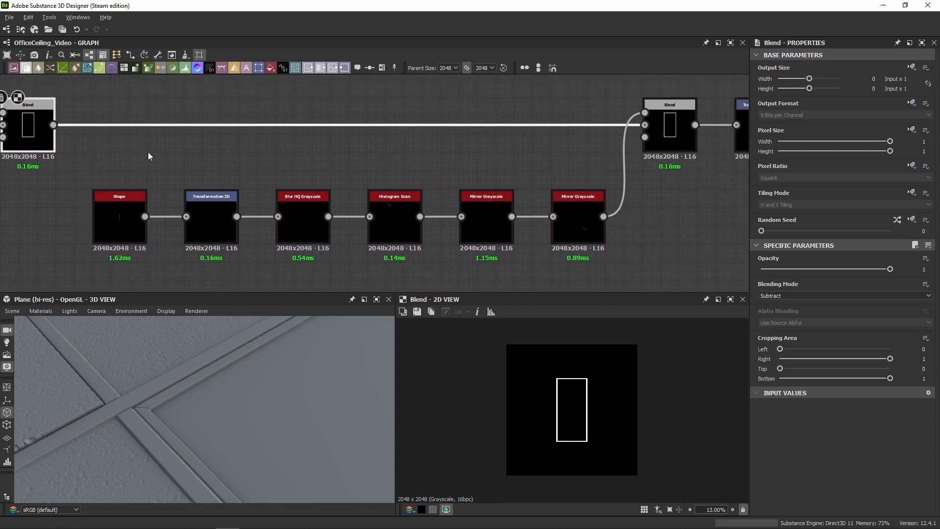
{"action": "left_click", "coordinate": [135, 221]}
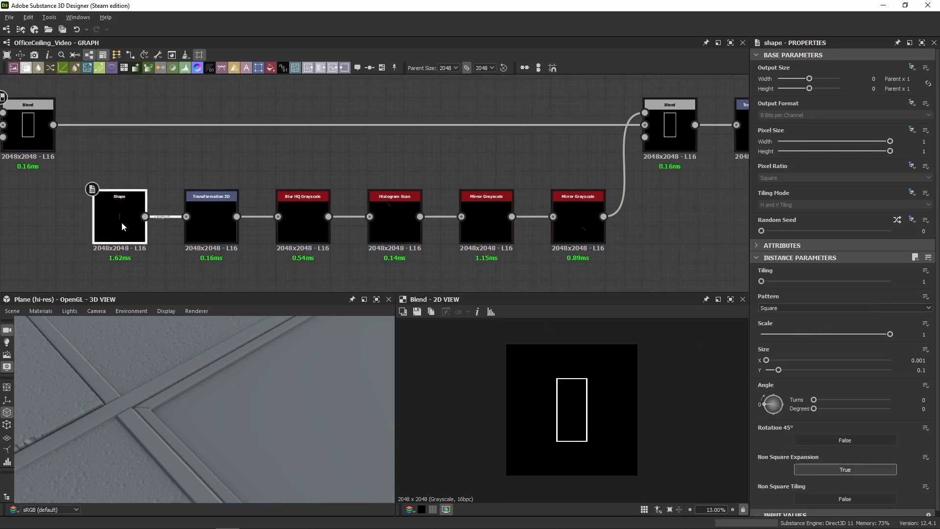
{"action": "double_click", "coordinate": [122, 227]}
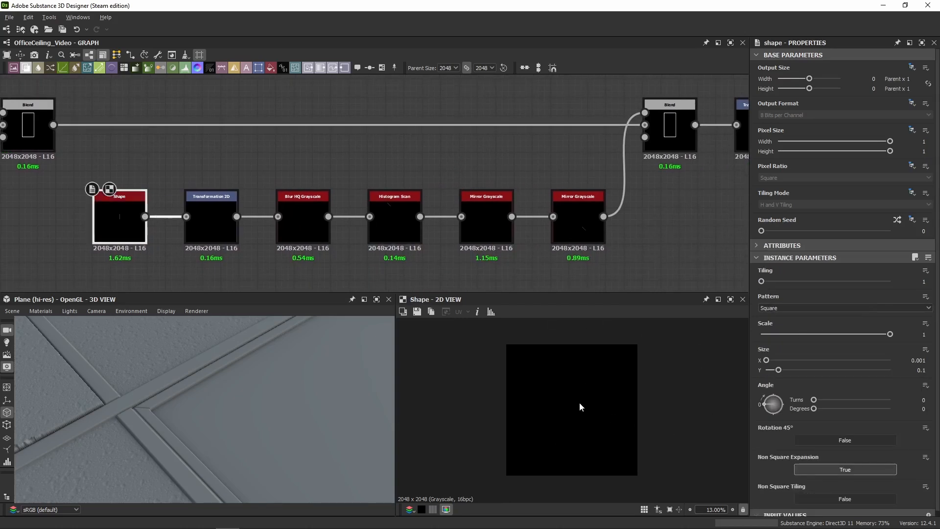
{"action": "scroll", "coordinate": [579, 401], "scroll_direction": "up", "scroll_amount": 10}
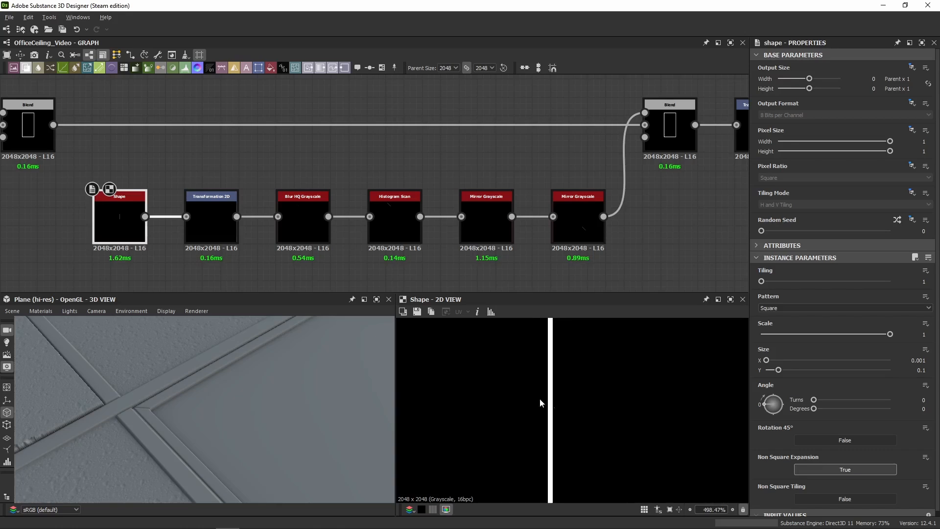
{"action": "scroll", "coordinate": [551, 388], "scroll_direction": "down", "scroll_amount": 2}
{"action": "scroll", "coordinate": [579, 399], "scroll_direction": "down", "scroll_amount": 1}
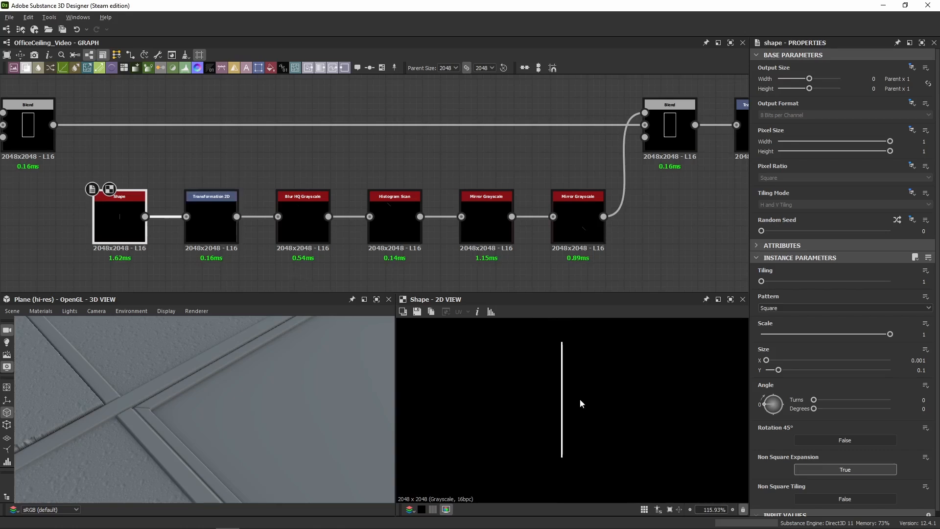
Examine the matrix values, offset and tiling mode of the Transformation 2D node that rotates the thin line diagonally
{"action": "double_click", "coordinate": [216, 232]}
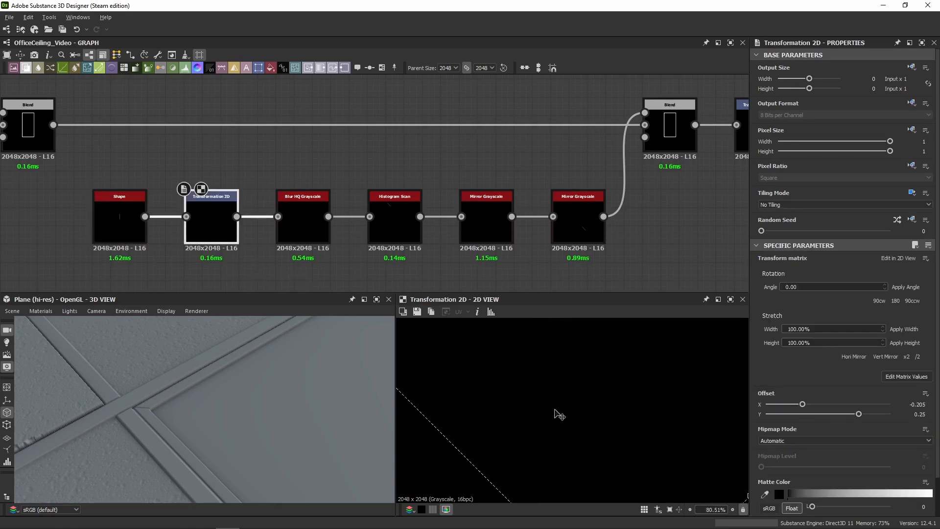
{"action": "scroll", "coordinate": [558, 416], "scroll_direction": "down", "scroll_amount": 9}
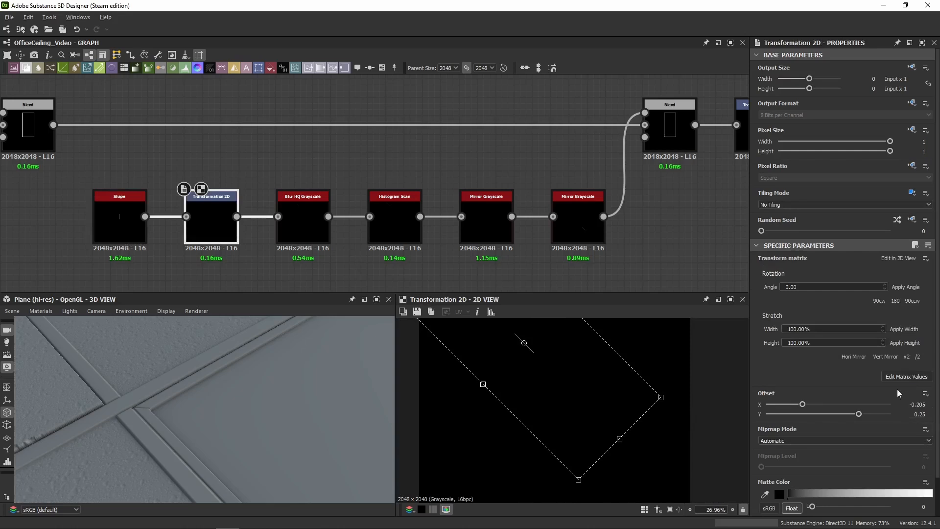
{"action": "left_click", "coordinate": [910, 377]}
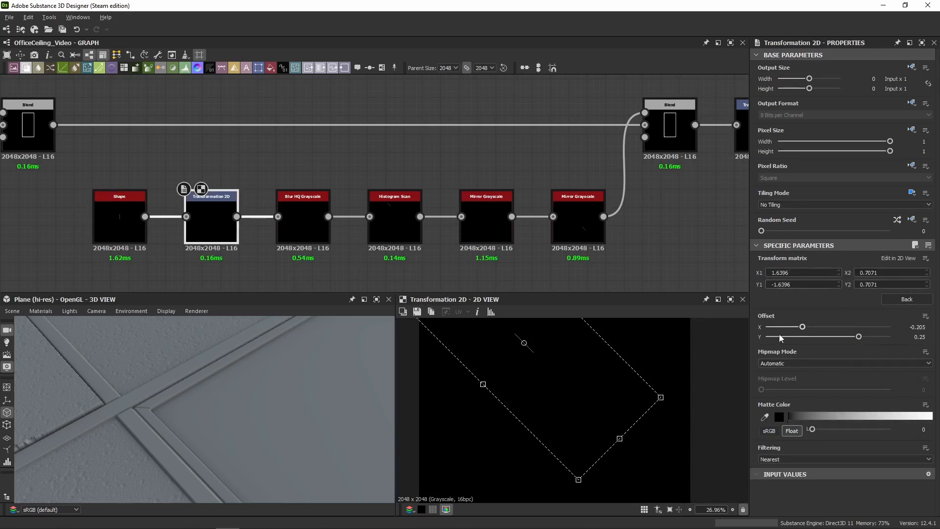
{"action": "middle_click_drag", "start_coordinate": [589, 360], "coordinate": [639, 431]}
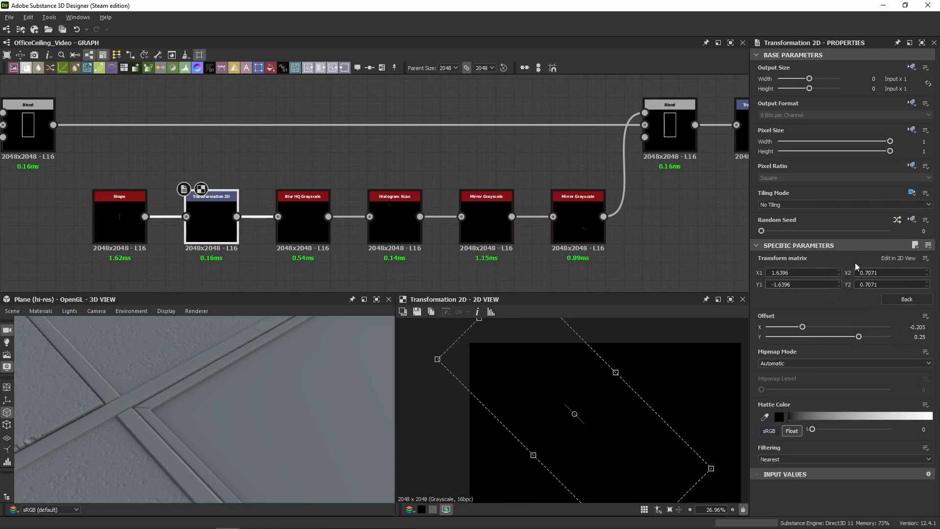
Set the Blur HQ Grayscale node's quality to 1 and preview the output of the Histogram Scan node after it
{"action": "left_click", "coordinate": [312, 231]}
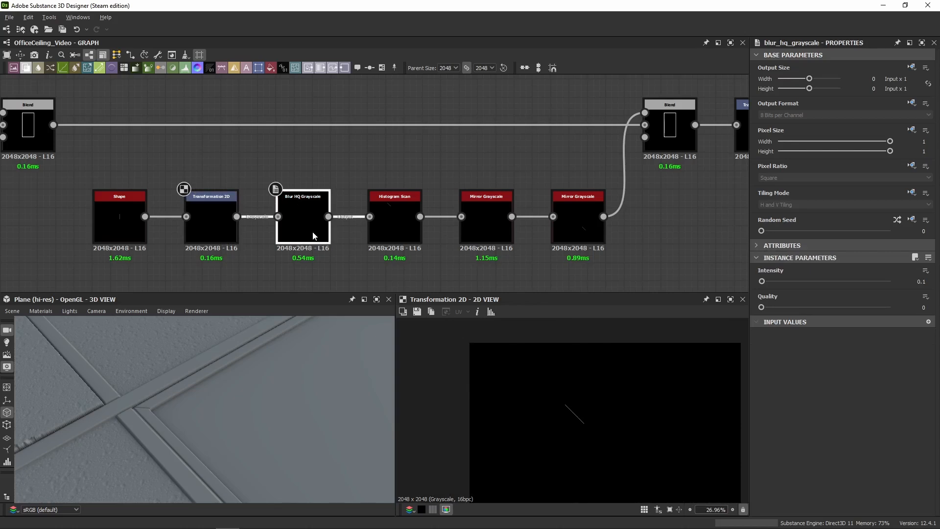
{"action": "left_click", "coordinate": [776, 307]}
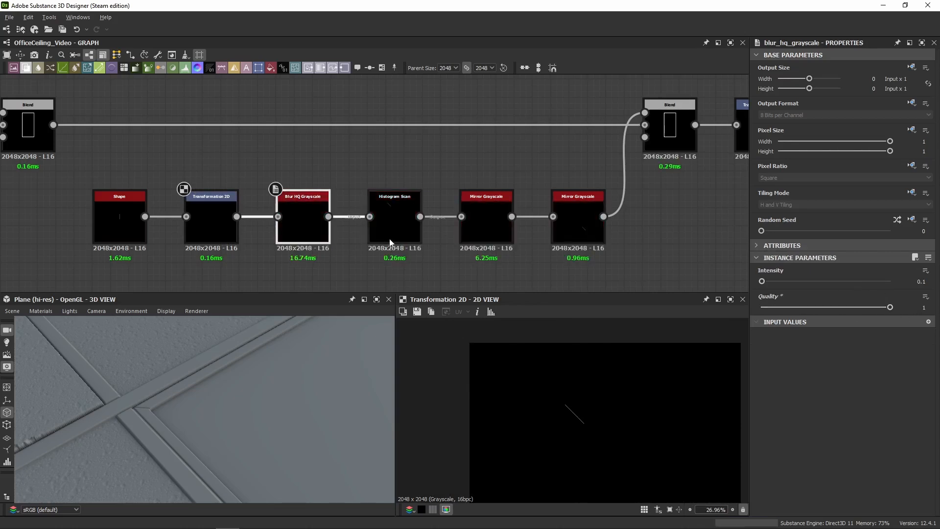
{"action": "left_click", "coordinate": [394, 220]}
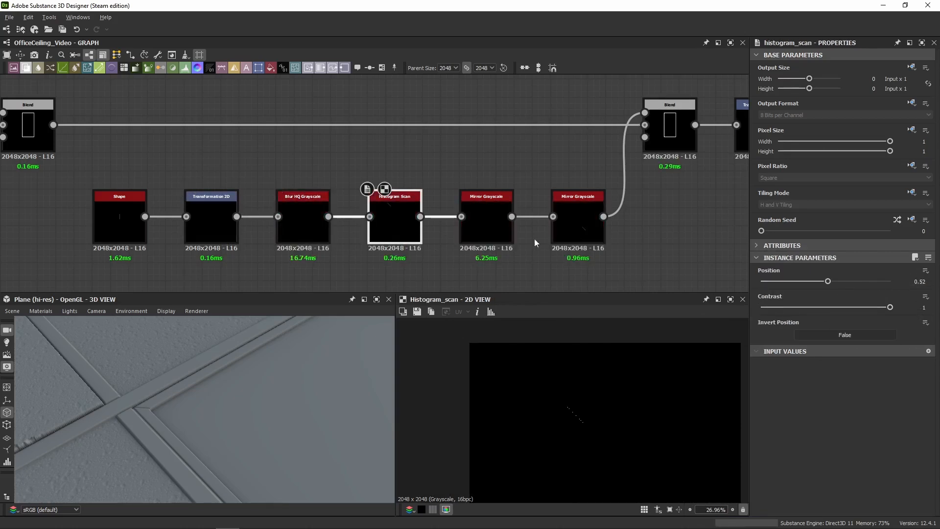
Compare the output of the first Mirror Grayscale node, set to Mirror Axis X, with the Histogram Scan before it
{"action": "left_click", "coordinate": [496, 225]}
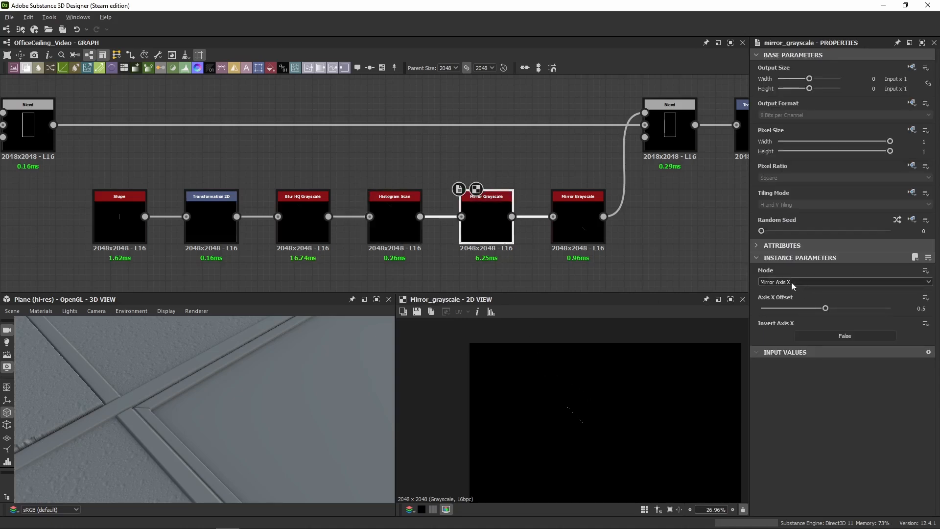
{"action": "scroll", "coordinate": [559, 389], "scroll_direction": "down", "scroll_amount": 2}
{"action": "scroll", "coordinate": [560, 385], "scroll_direction": "up", "scroll_amount": 4}
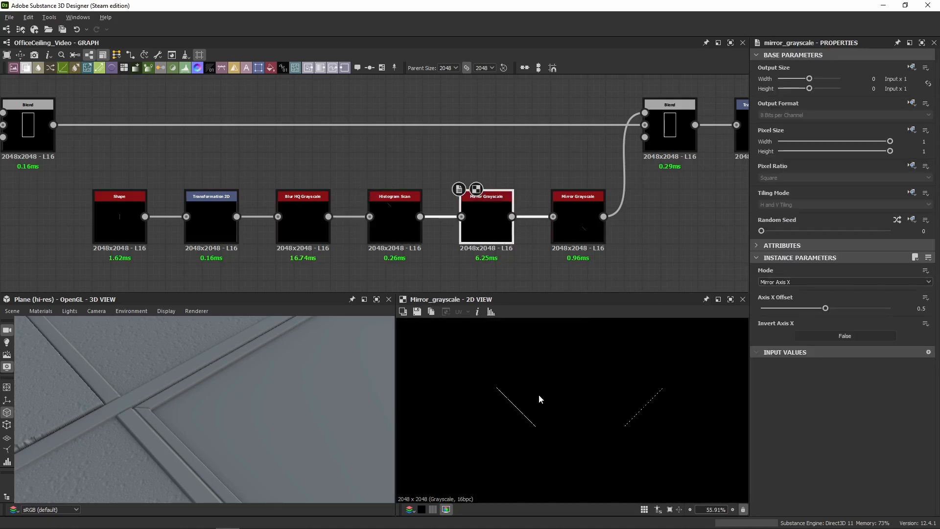
{"action": "left_click", "coordinate": [394, 217]}
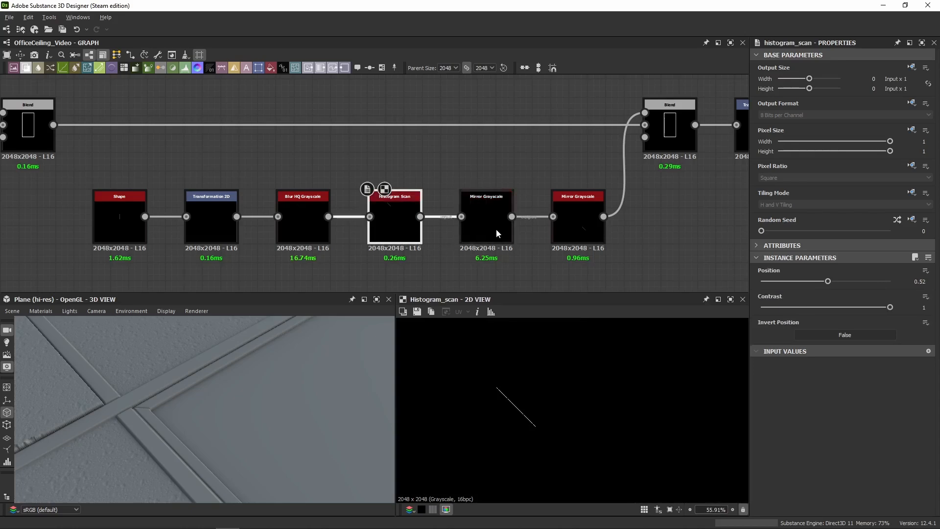
{"action": "left_click", "coordinate": [495, 228]}
{"action": "middle_click_drag", "start_coordinate": [554, 271], "coordinate": [508, 274]}
Examine the second Mirror Grayscale node's Mirror Axis Y mode and its mirrored diagonal lines
{"action": "left_click", "coordinate": [533, 232]}
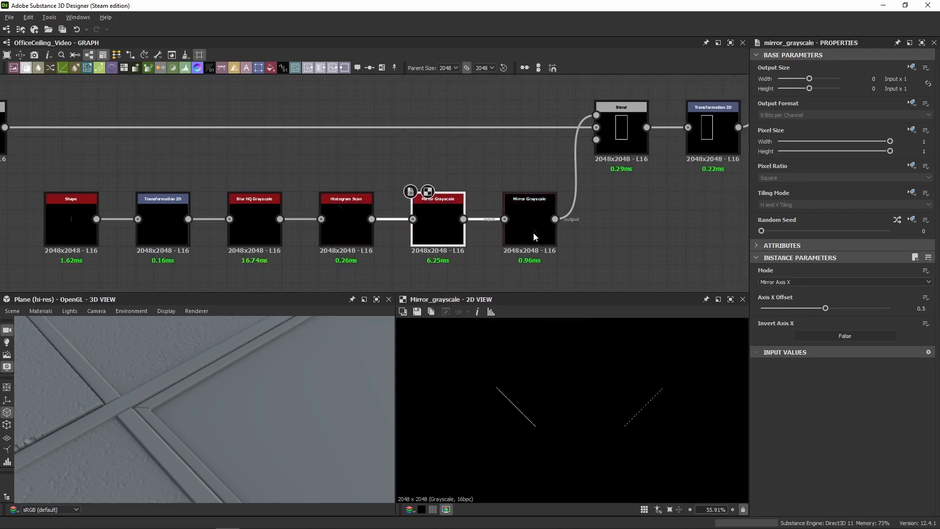
{"action": "scroll", "coordinate": [593, 242], "scroll_direction": "down", "scroll_amount": 2}
{"action": "middle_click_drag", "start_coordinate": [594, 241], "coordinate": [593, 219]}
{"action": "scroll", "coordinate": [605, 399], "scroll_direction": "down", "scroll_amount": 8}
{"action": "scroll", "coordinate": [577, 454], "scroll_direction": "up", "scroll_amount": 9}
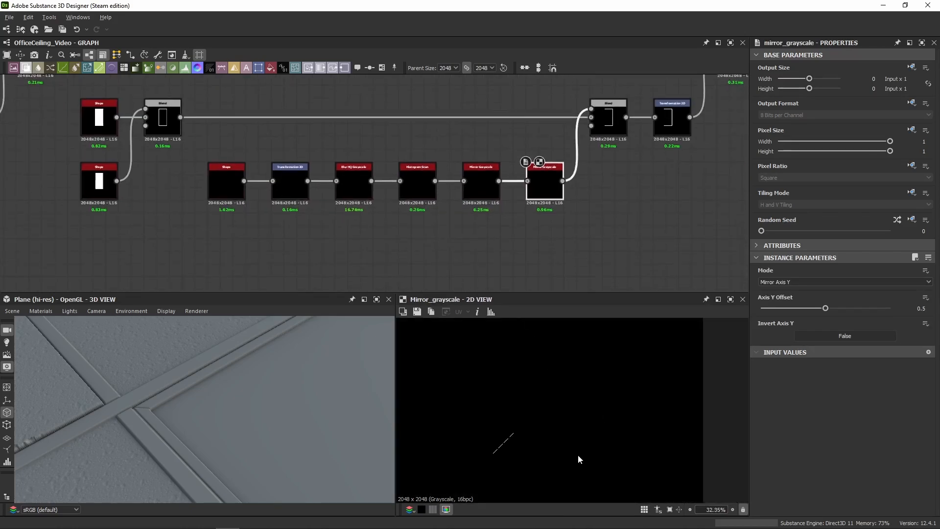
Examine the Blend node that subtracts the diagonal seams from the frame, and the Transformation 2D node that offsets it
{"action": "middle_click_drag", "start_coordinate": [699, 177], "coordinate": [632, 248]}
{"action": "left_click", "coordinate": [542, 191]}
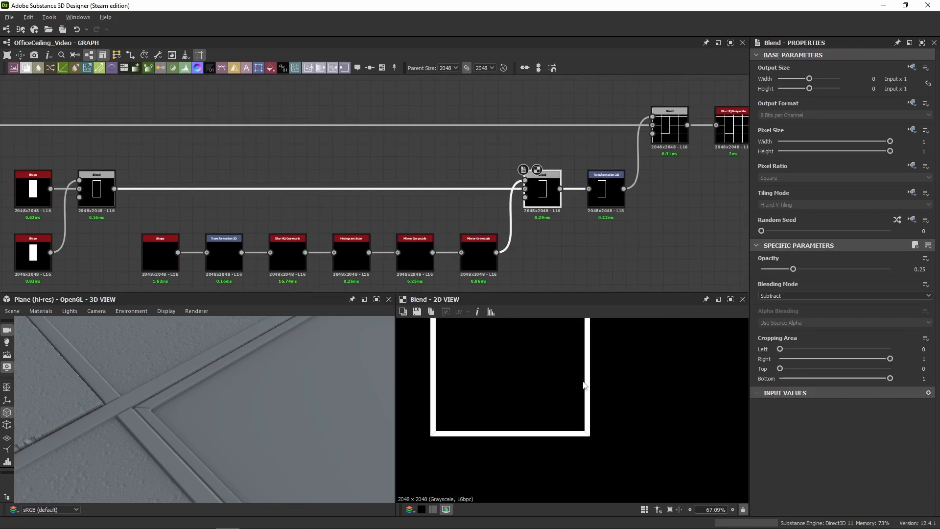
{"action": "scroll", "coordinate": [598, 444], "scroll_direction": "up", "scroll_amount": 12}
{"action": "scroll", "coordinate": [598, 444], "scroll_direction": "up", "scroll_amount": 3}
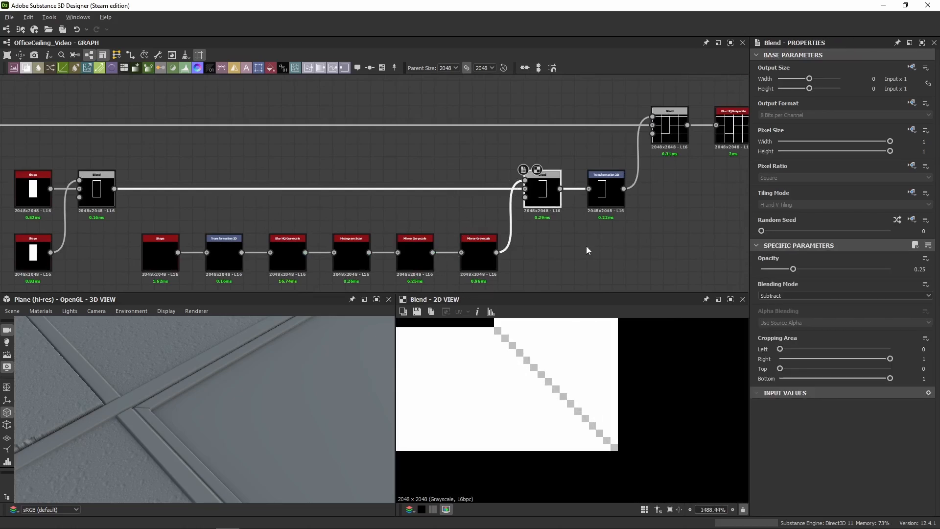
{"action": "left_click", "coordinate": [606, 192]}
{"action": "scroll", "coordinate": [553, 341], "scroll_direction": "down", "scroll_amount": 20}
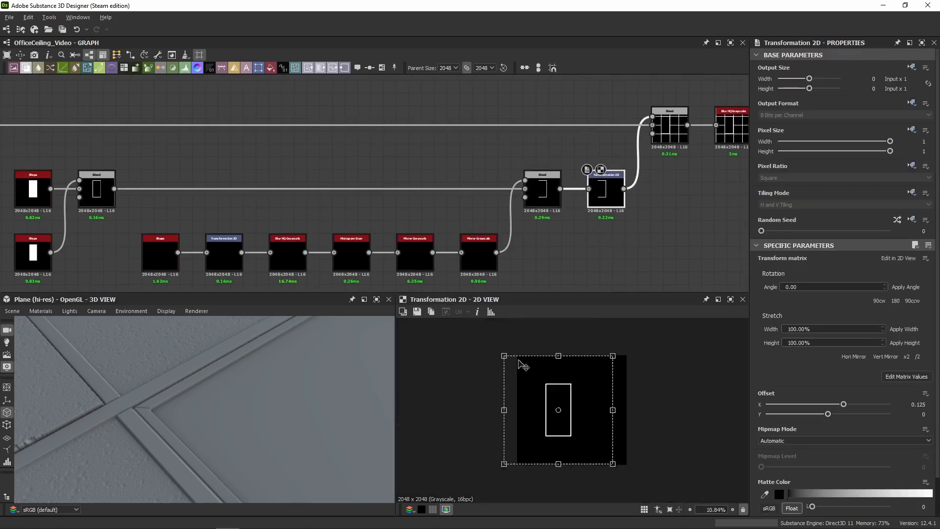
Examine the Add (Linear Dodge) Blend node that combines the frame with the grid, inspecting the frame's corner seam closely
{"action": "middle_click_drag", "start_coordinate": [662, 215], "coordinate": [538, 270]}
{"action": "left_click", "coordinate": [543, 188]}
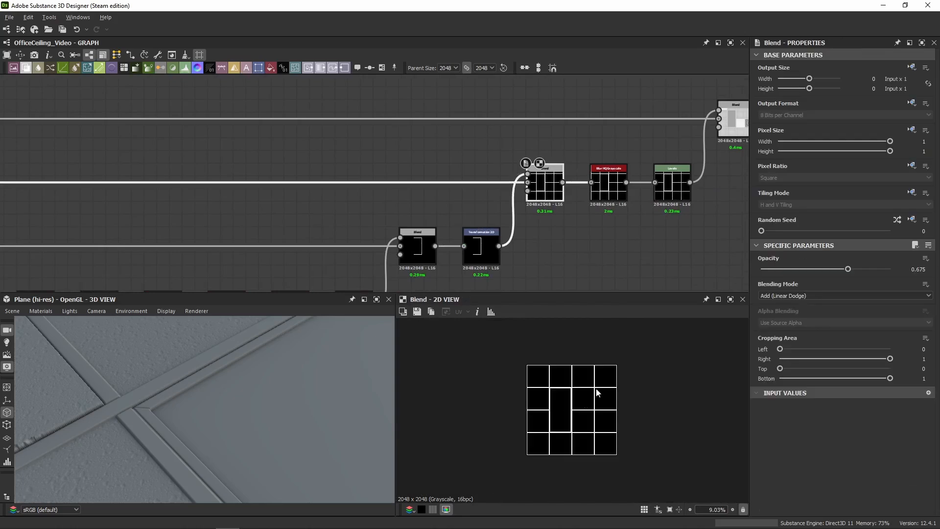
{"action": "scroll", "coordinate": [559, 376], "scroll_direction": "up", "scroll_amount": 14}
{"action": "scroll", "coordinate": [579, 348], "scroll_direction": "up", "scroll_amount": 8}
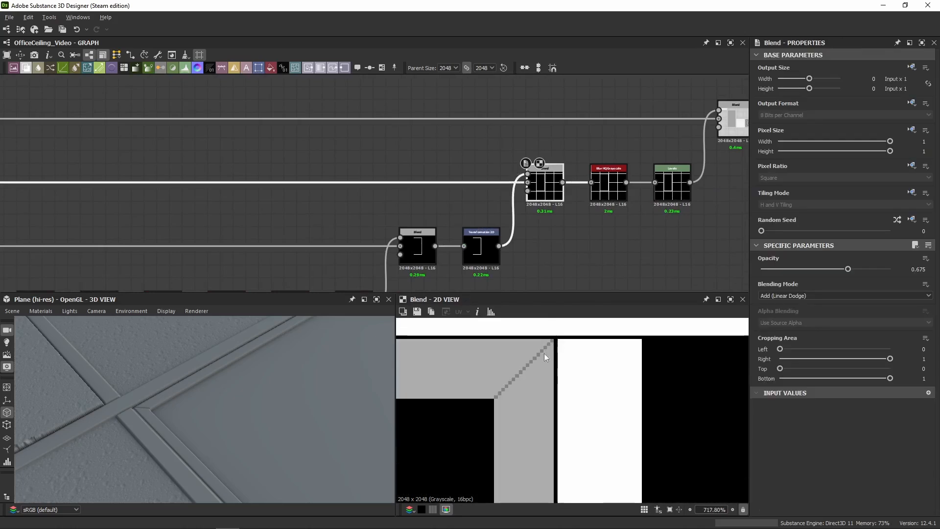
{"action": "scroll", "coordinate": [606, 193], "scroll_direction": "up", "scroll_amount": 3}
Toggle the Blur HQ Grayscale node after the grid Blend off and on to compare edge softness in the 2D and 3D views
{"action": "left_click", "coordinate": [607, 194]}
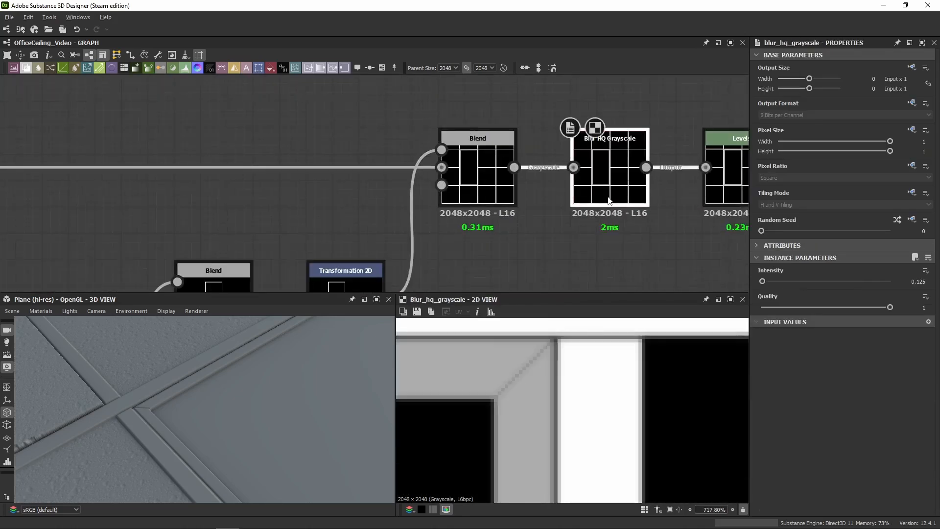
{"action": "middle_click_drag", "start_coordinate": [561, 357], "coordinate": [558, 443]}
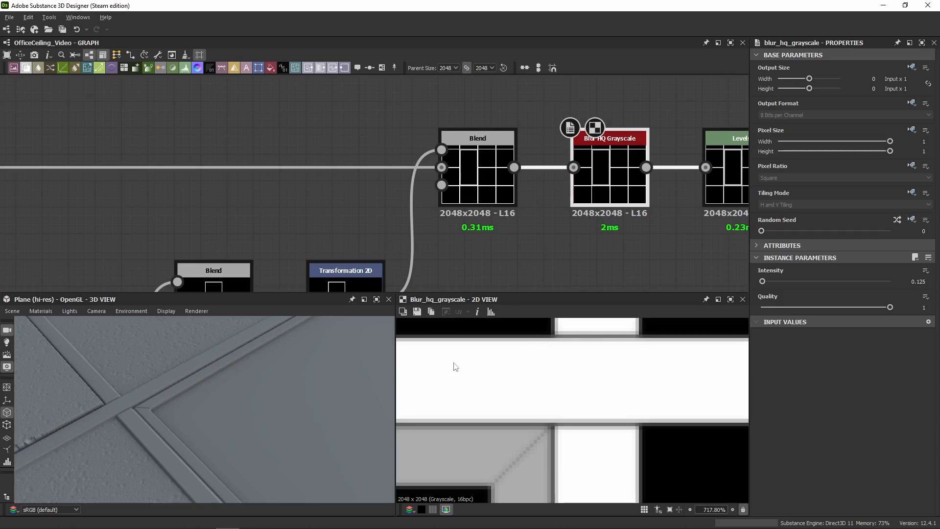
{"action": "key", "text": "shift+d"}
{"action": "scroll", "coordinate": [125, 410], "scroll_direction": "up", "scroll_amount": 3}
{"action": "middle_click_drag", "start_coordinate": [124, 410], "coordinate": [184, 408]}
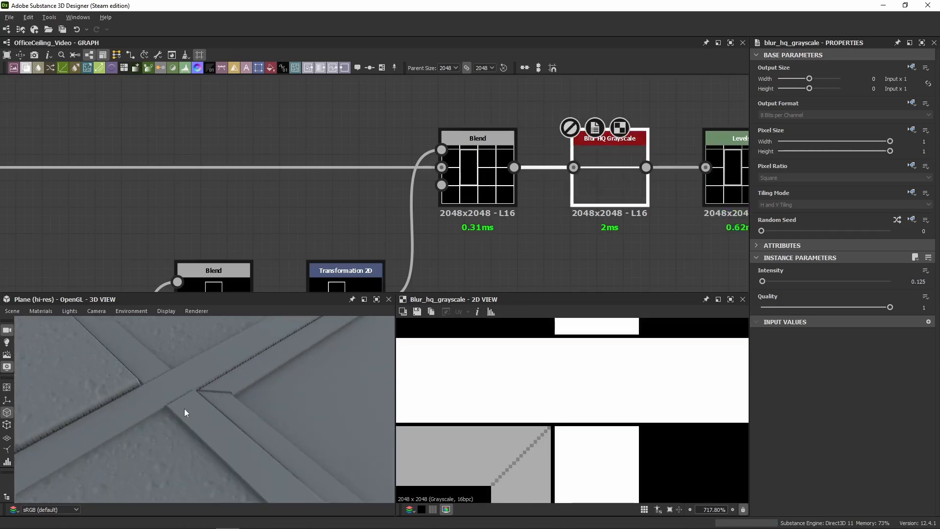
{"action": "left_click_drag", "start_coordinate": [184, 408], "coordinate": [230, 398]}
{"action": "middle_click_drag", "start_coordinate": [191, 418], "coordinate": [278, 370]}
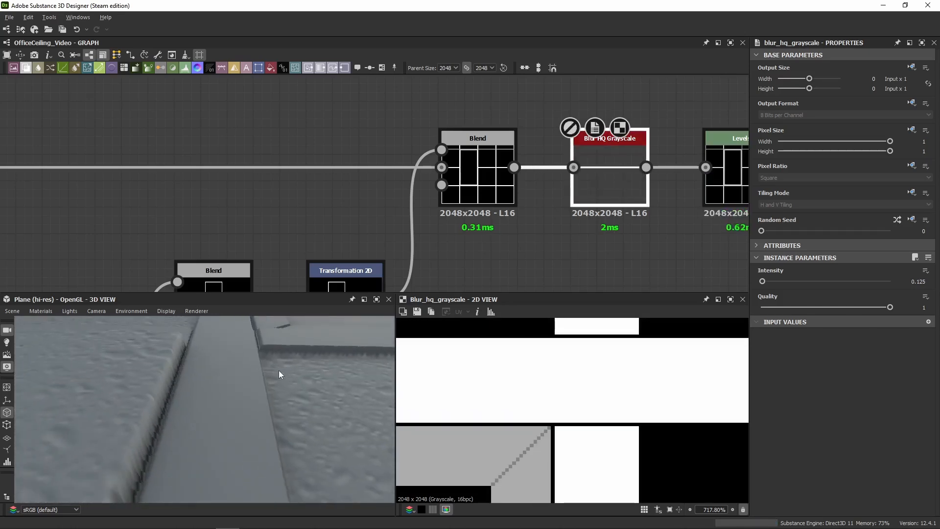
{"action": "left_click_drag", "start_coordinate": [279, 374], "coordinate": [269, 331]}
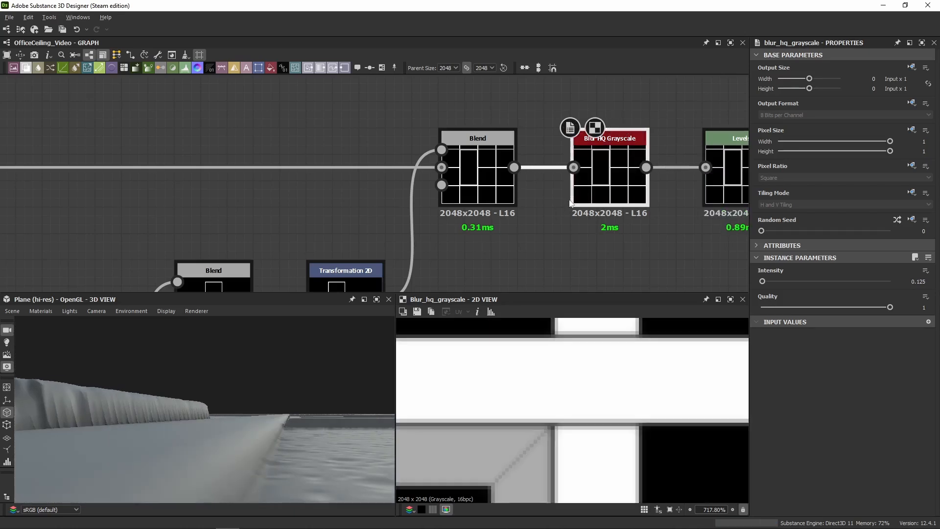
{"action": "mouse_move", "coordinate": [270, 445]}
{"action": "left_mouse_down"}
{"action": "mouse_move", "coordinate": [268, 484]}
{"action": "mouse_move", "coordinate": [276, 442]}
{"action": "left_mouse_up"}
Show the Levels node's settings as individual values and examine them
{"action": "middle_click_drag", "start_coordinate": [569, 246], "coordinate": [386, 249]}
{"action": "left_click", "coordinate": [554, 174]}
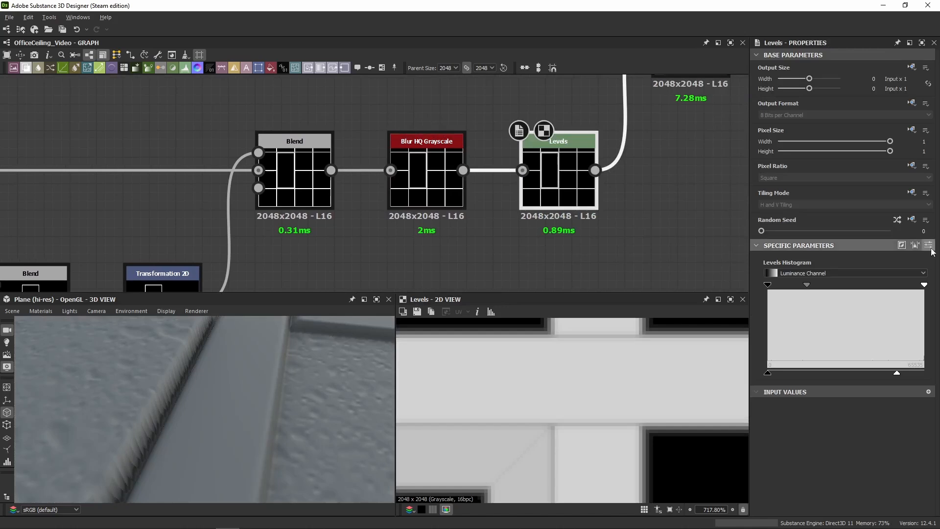
{"action": "scroll", "coordinate": [237, 417], "scroll_direction": "down", "scroll_amount": 3}
{"action": "scroll", "coordinate": [568, 277], "scroll_direction": "down", "scroll_amount": 5}
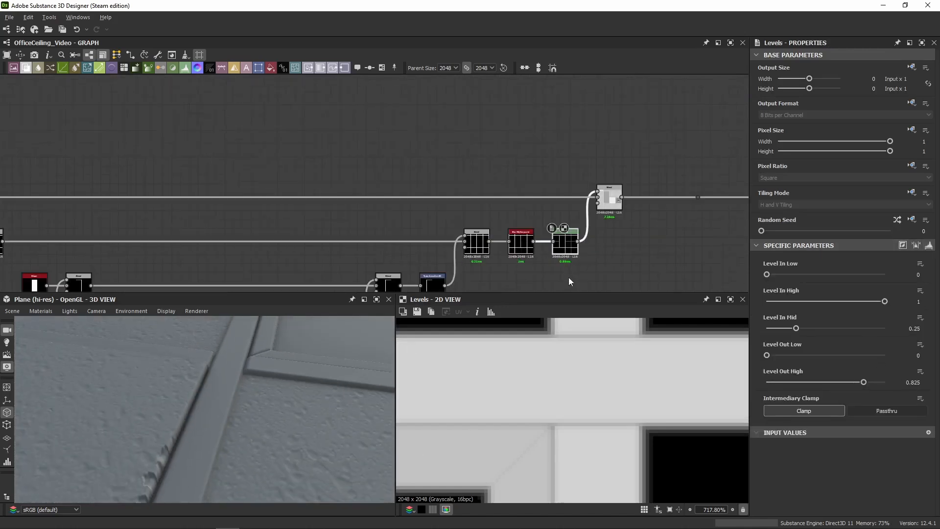
Examine the Max (Lighten) Blend node that merges the grid into the ceiling, toggling it to compare the 3D result
{"action": "double_click", "coordinate": [611, 203]}
{"action": "scroll", "coordinate": [557, 394], "scroll_direction": "down", "scroll_amount": 4}
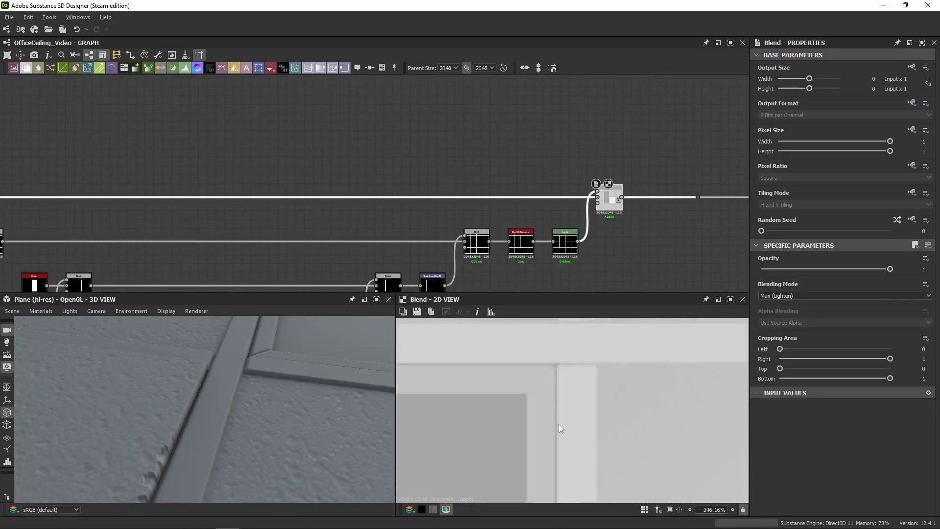
{"action": "scroll", "coordinate": [583, 406], "scroll_direction": "down", "scroll_amount": 5}
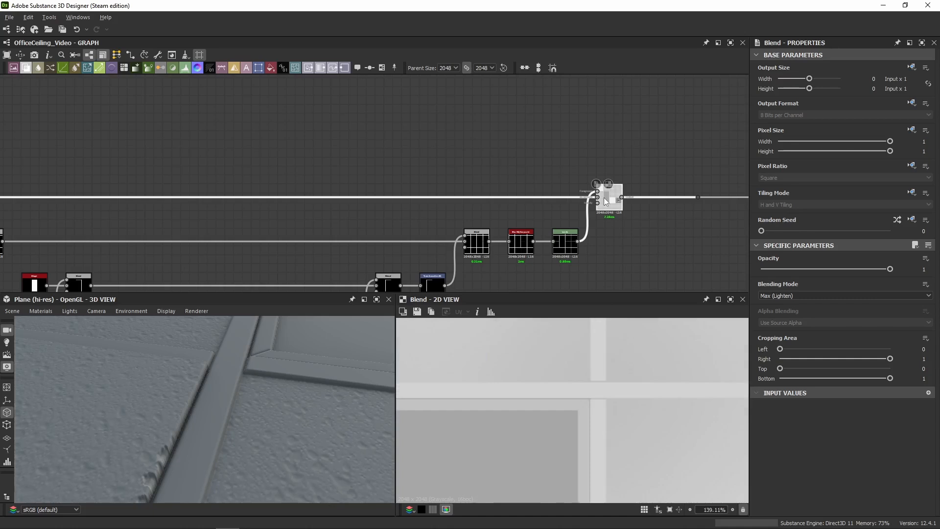
{"action": "key", "text": "shift+d"}
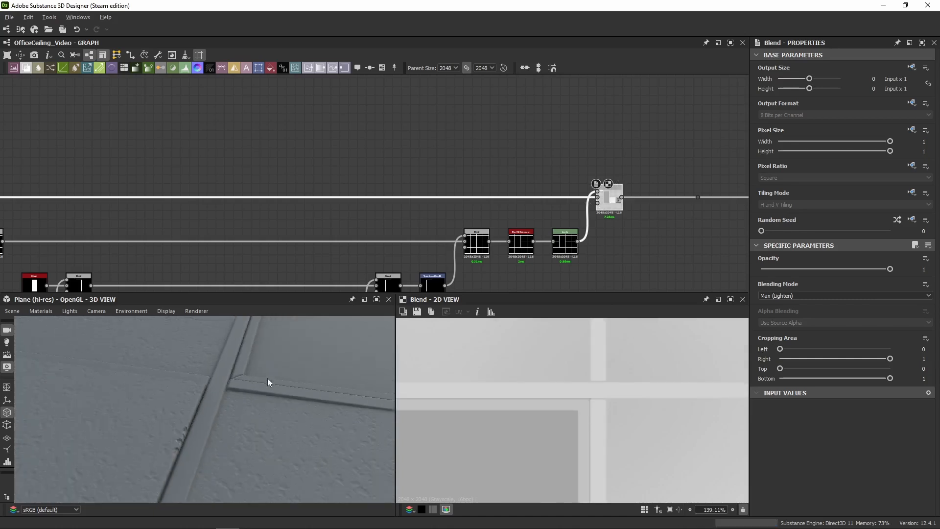
{"action": "scroll", "coordinate": [267, 379], "scroll_direction": "down", "scroll_amount": 5}
{"action": "scroll", "coordinate": [323, 211], "scroll_direction": "down", "scroll_amount": 4}
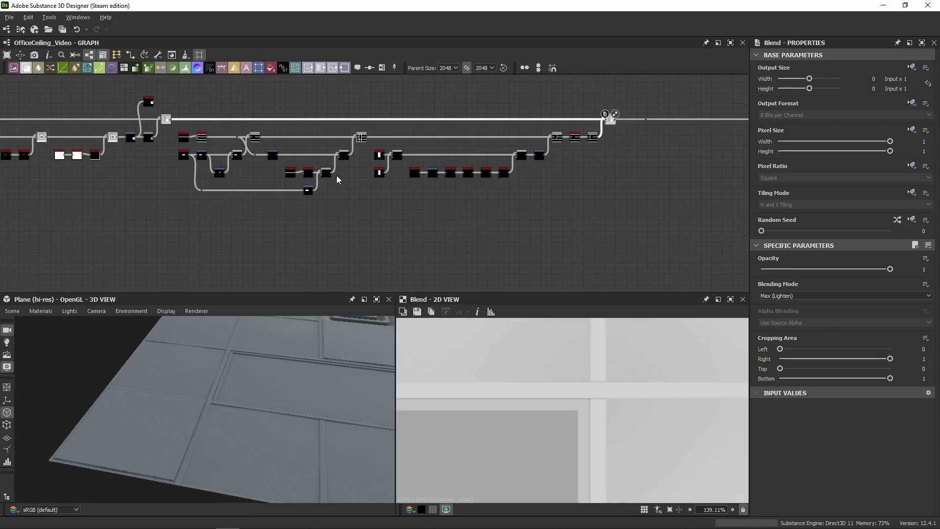
Examine the complete grid output and the Subtract Blend node that cuts a gap into the horizontal lines
{"action": "double_click", "coordinate": [361, 138]}
{"action": "scroll", "coordinate": [522, 397], "scroll_direction": "down", "scroll_amount": 8}
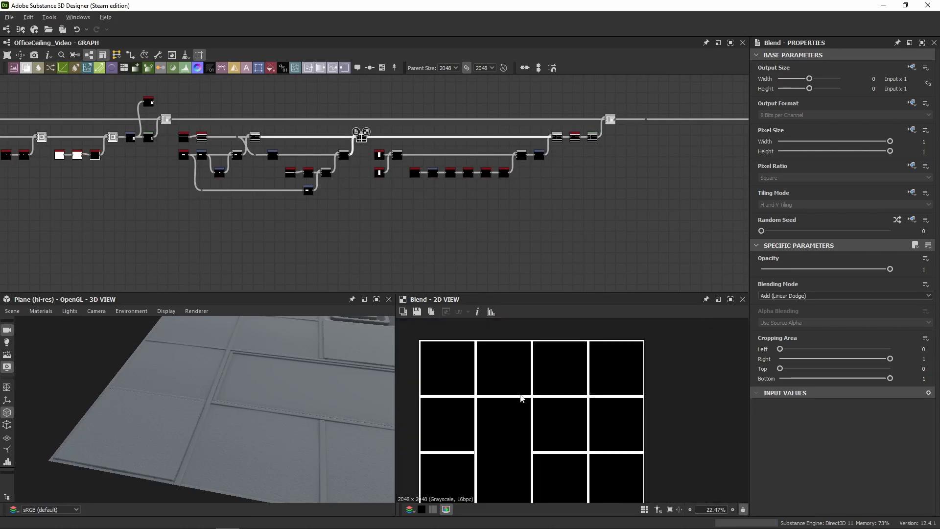
{"action": "scroll", "coordinate": [226, 154], "scroll_direction": "up", "scroll_amount": 8}
{"action": "middle_click_drag", "start_coordinate": [151, 135], "coordinate": [287, 178]}
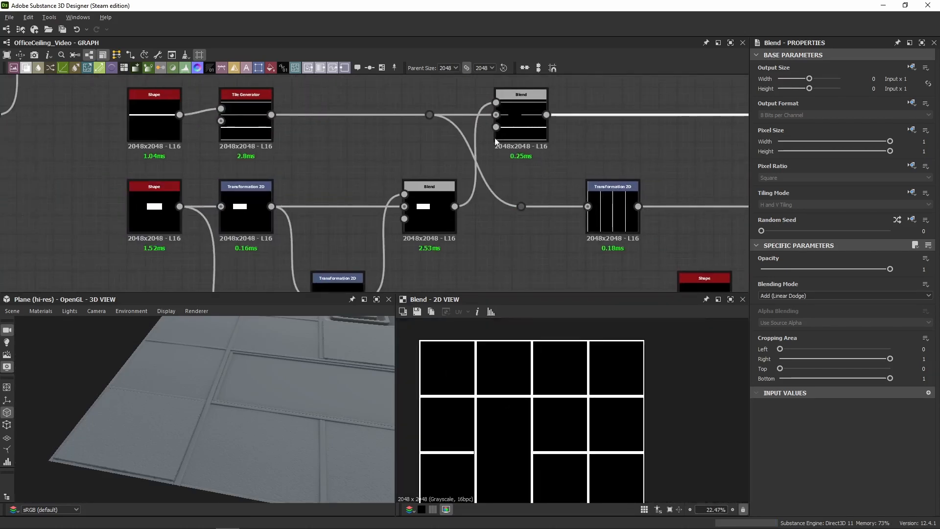
{"action": "double_click", "coordinate": [516, 121]}
{"action": "middle_click_drag", "start_coordinate": [556, 171], "coordinate": [409, 119]}
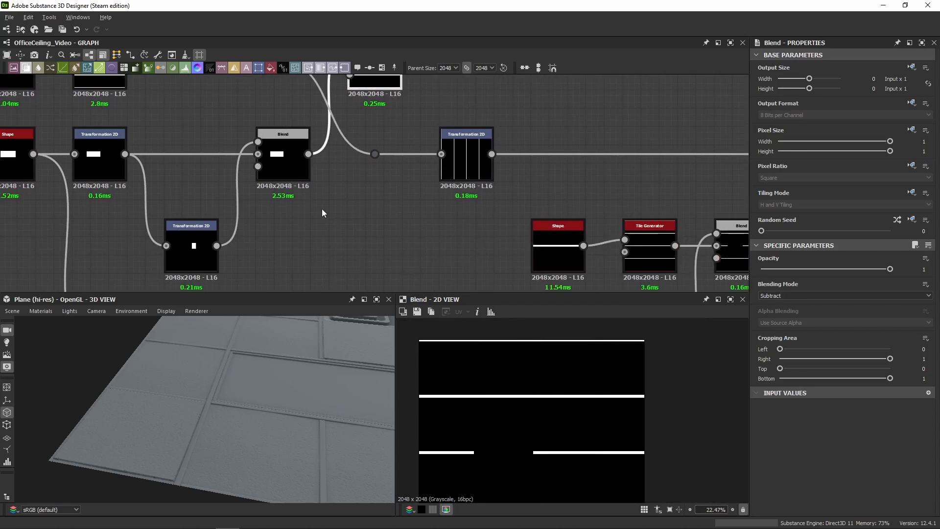
{"action": "scroll", "coordinate": [333, 203], "scroll_direction": "down", "scroll_amount": 4}
{"action": "middle_click_drag", "start_coordinate": [341, 197], "coordinate": [322, 195]}
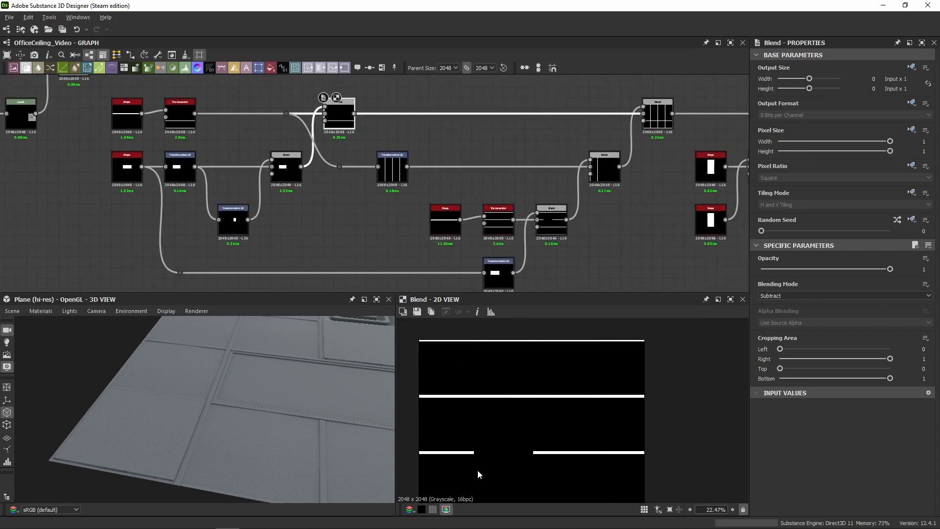
Disable the Subtract Blend node on the horizontal lines and inspect the bar crossing the large panel in the 3D view
{"action": "left_click_drag", "start_coordinate": [298, 437], "coordinate": [219, 436]}
{"action": "scroll", "coordinate": [220, 437], "scroll_direction": "up", "scroll_amount": 5}
{"action": "left_click_drag", "start_coordinate": [246, 376], "coordinate": [289, 405]}
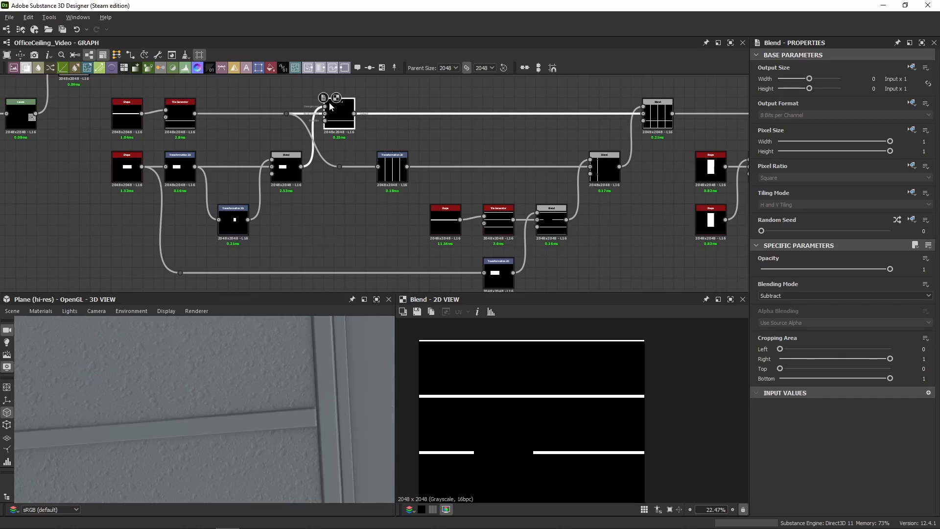
{"action": "key", "text": "shift+d"}
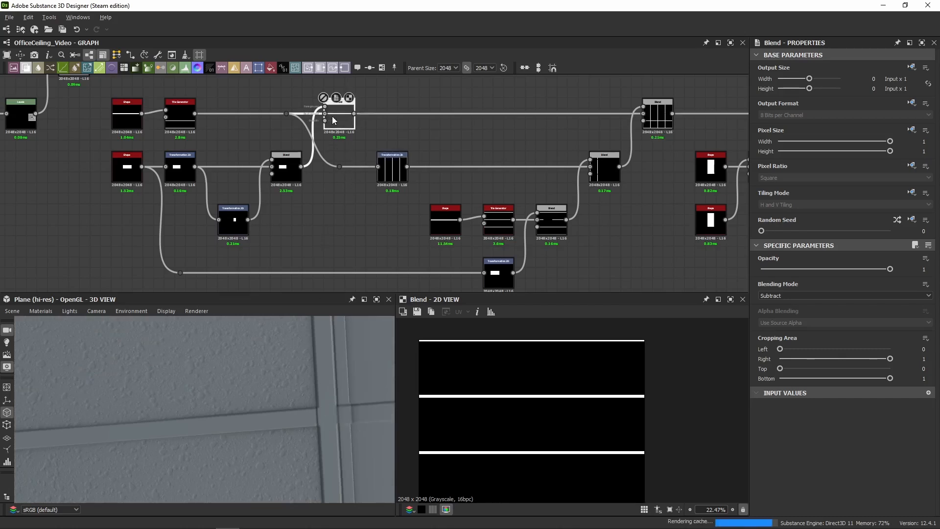
{"action": "middle_click_drag", "start_coordinate": [335, 383], "coordinate": [285, 415]}
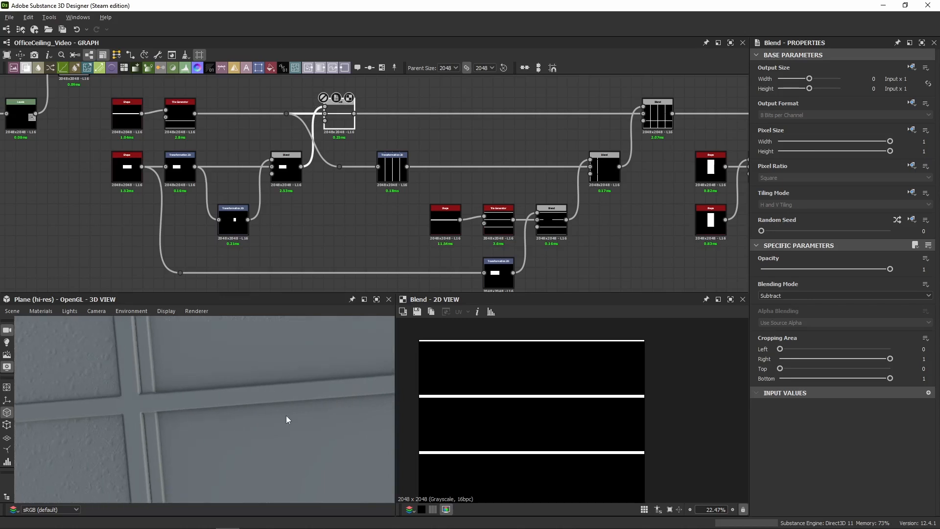
{"action": "middle_click_drag", "start_coordinate": [172, 400], "coordinate": [223, 384]}
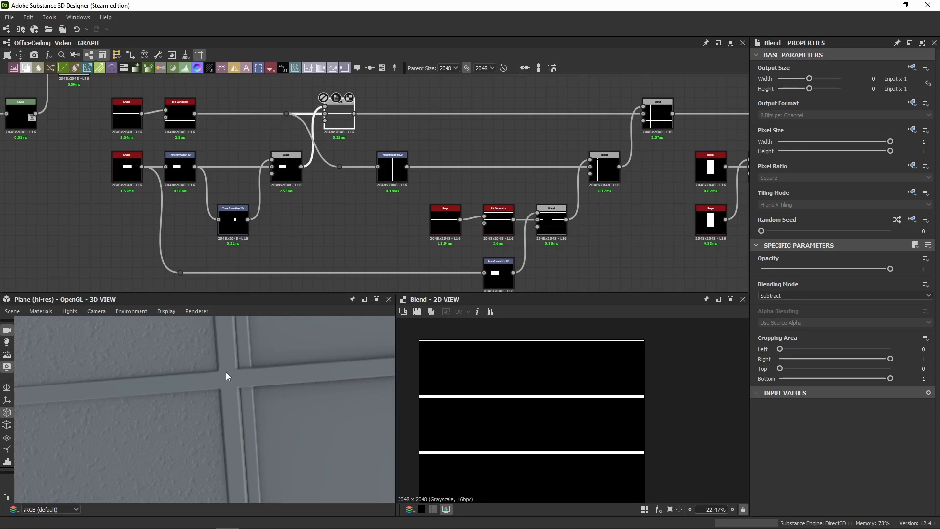
Examine the rectangle Shape node, the mask Blend node and the Transformation 2D node that produces the vertical lines
{"action": "left_click", "coordinate": [127, 167]}
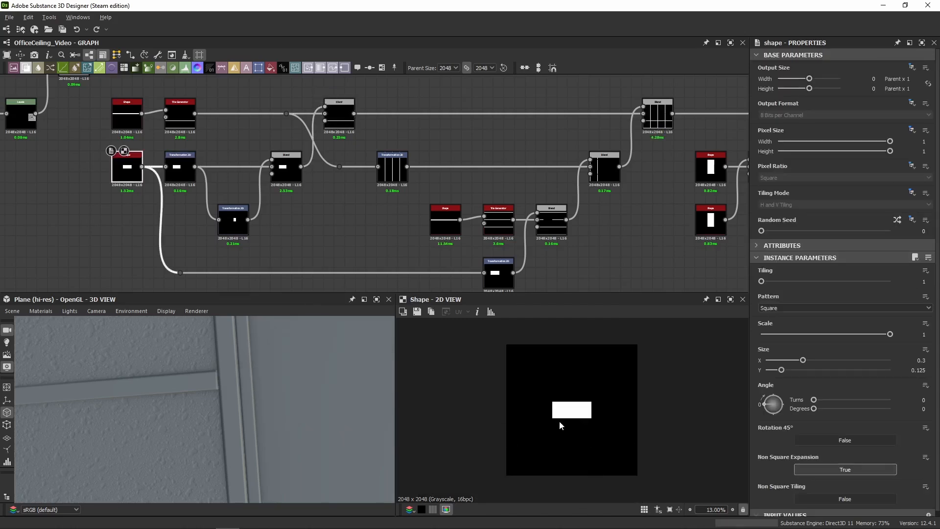
{"action": "left_click", "coordinate": [294, 171]}
{"action": "left_click", "coordinate": [393, 176]}
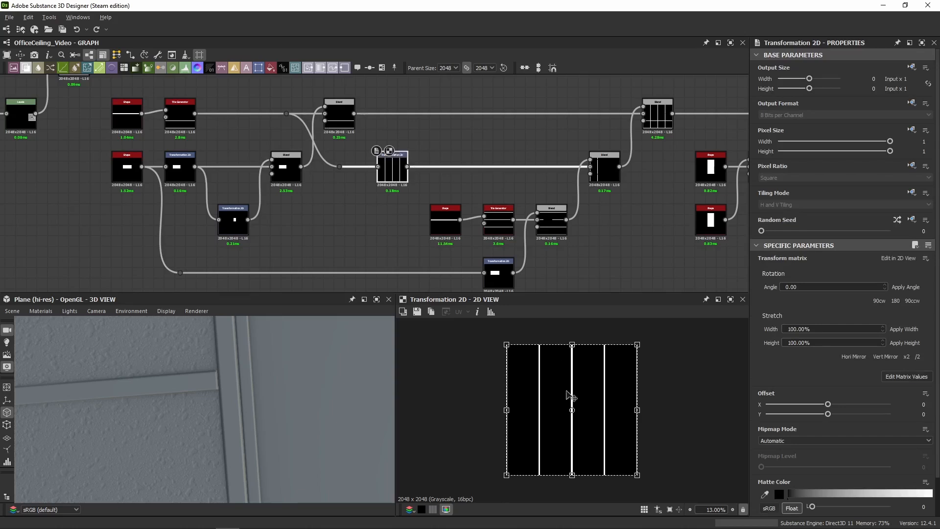
{"action": "scroll", "coordinate": [566, 407], "scroll_direction": "up", "scroll_amount": 3}
{"action": "scroll", "coordinate": [324, 163], "scroll_direction": "up", "scroll_amount": 2}
{"action": "scroll", "coordinate": [309, 203], "scroll_direction": "down", "scroll_amount": 1}
Inspect the gap in the Subtract Blend node's horizontal lines against the bar's end in the 3D view
{"action": "left_click", "coordinate": [351, 102]}
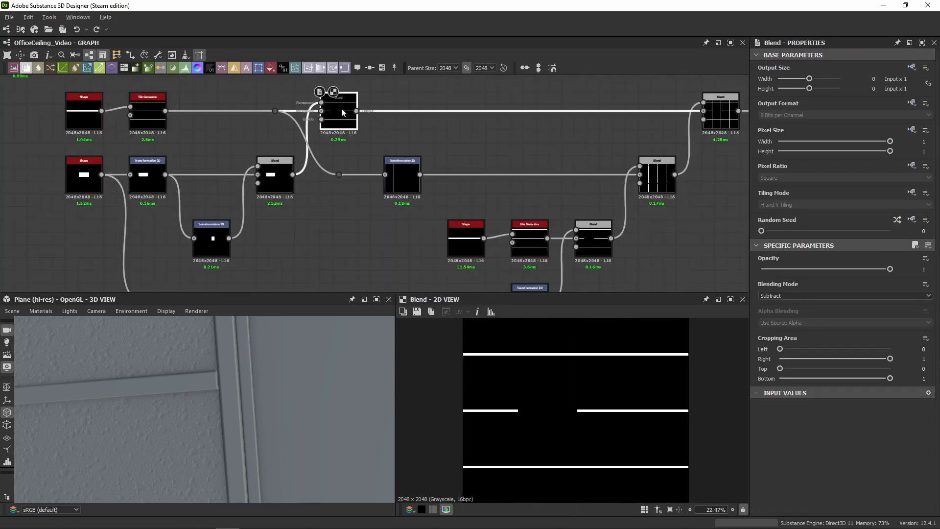
{"action": "scroll", "coordinate": [516, 410], "scroll_direction": "up", "scroll_amount": 3}
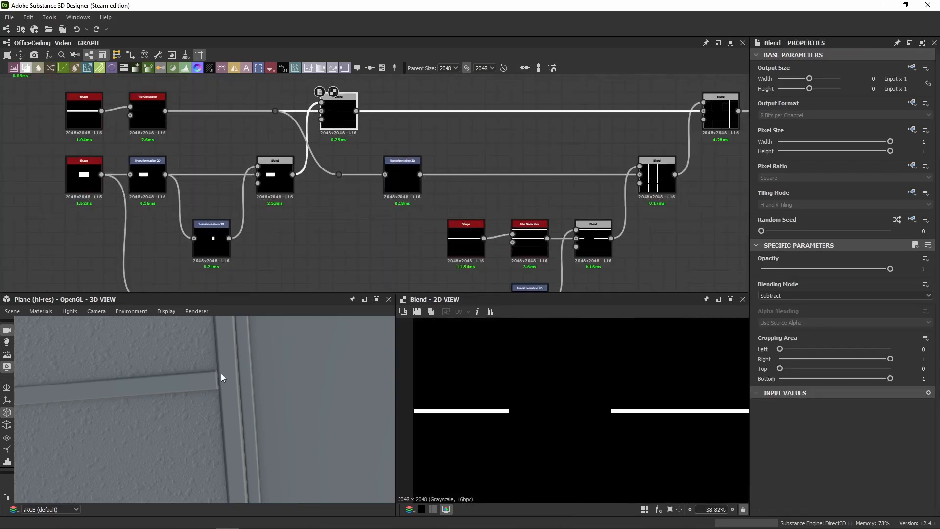
{"action": "scroll", "coordinate": [509, 372], "scroll_direction": "down", "scroll_amount": 3}
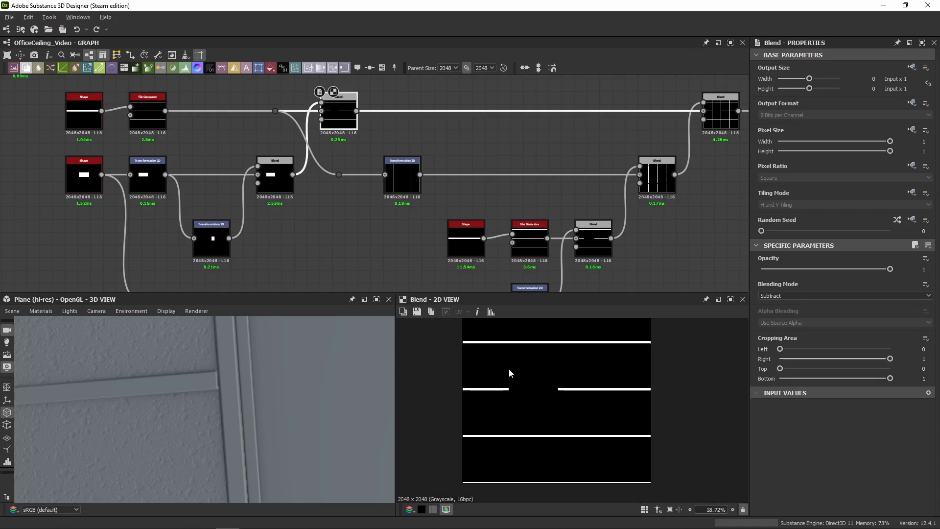
{"action": "scroll", "coordinate": [521, 388], "scroll_direction": "up", "scroll_amount": 2}
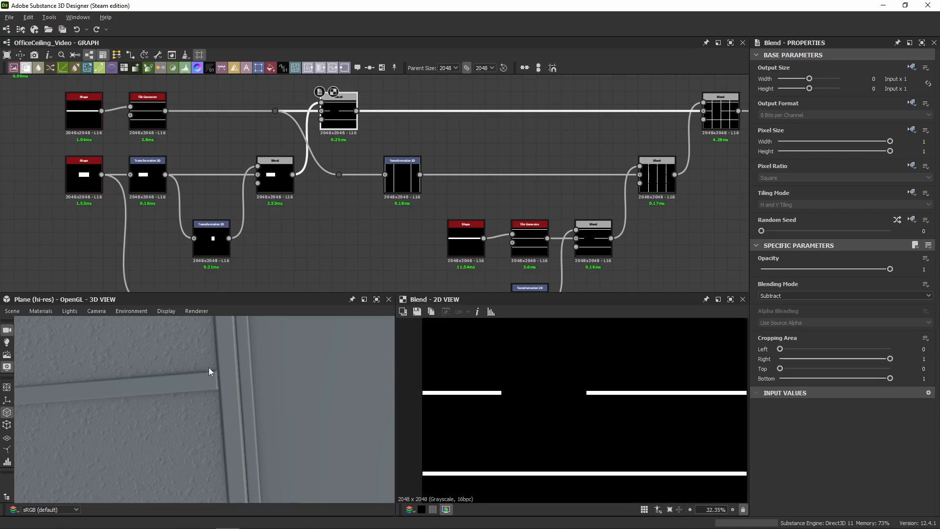
Examine the Subtract Blend node that cuts the gap into the second set of tiled lines below the vertical-line branch
{"action": "scroll", "coordinate": [208, 367], "scroll_direction": "up", "scroll_amount": 1}
{"action": "middle_click_drag", "start_coordinate": [371, 209], "coordinate": [263, 189]}
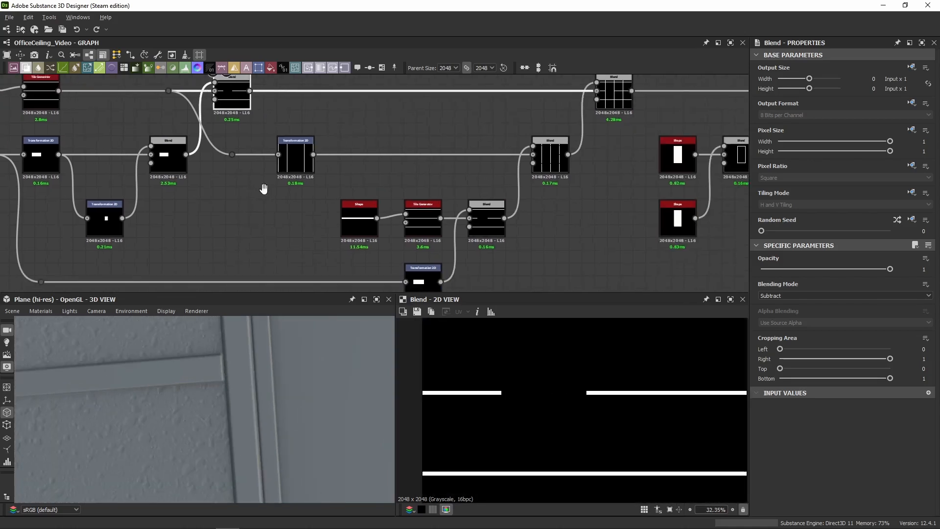
{"action": "middle_click_drag", "start_coordinate": [458, 190], "coordinate": [436, 146]}
{"action": "double_click", "coordinate": [466, 185]}
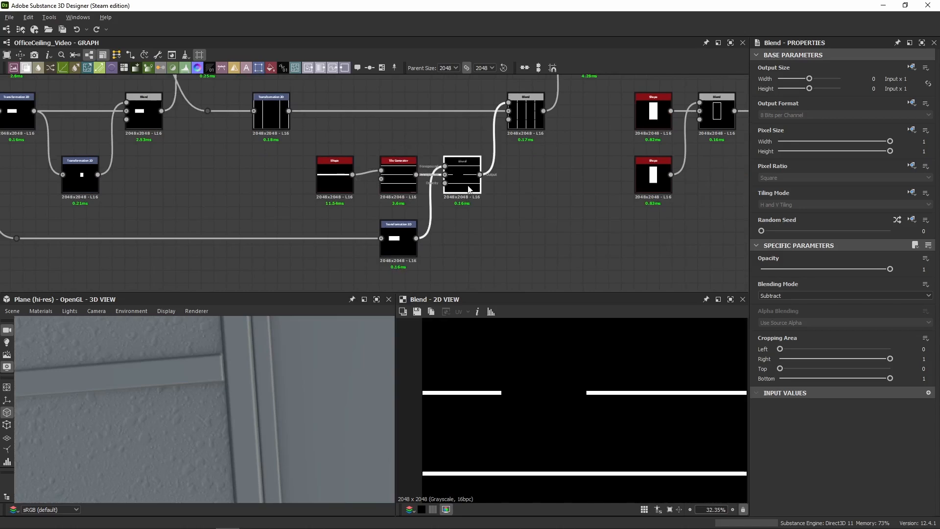
{"action": "middle_click_drag", "start_coordinate": [292, 149], "coordinate": [292, 170]}
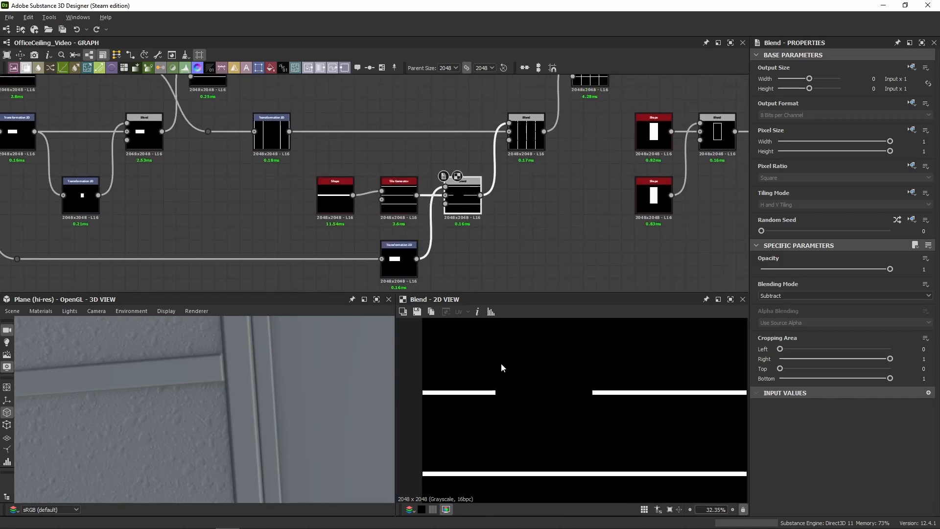
{"action": "scroll", "coordinate": [500, 365], "scroll_direction": "down", "scroll_amount": 1}
Preview the vertical-line Blend and the combined grid Blend, and inspect the grid's line junctions at high magnification
{"action": "double_click", "coordinate": [529, 141]}
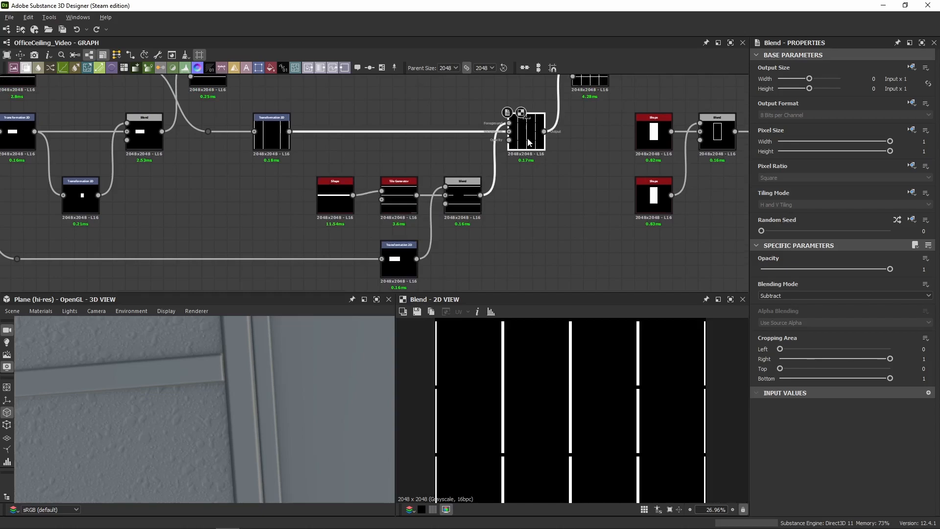
{"action": "double_click", "coordinate": [600, 87]}
{"action": "scroll", "coordinate": [524, 390], "scroll_direction": "up", "scroll_amount": 4}
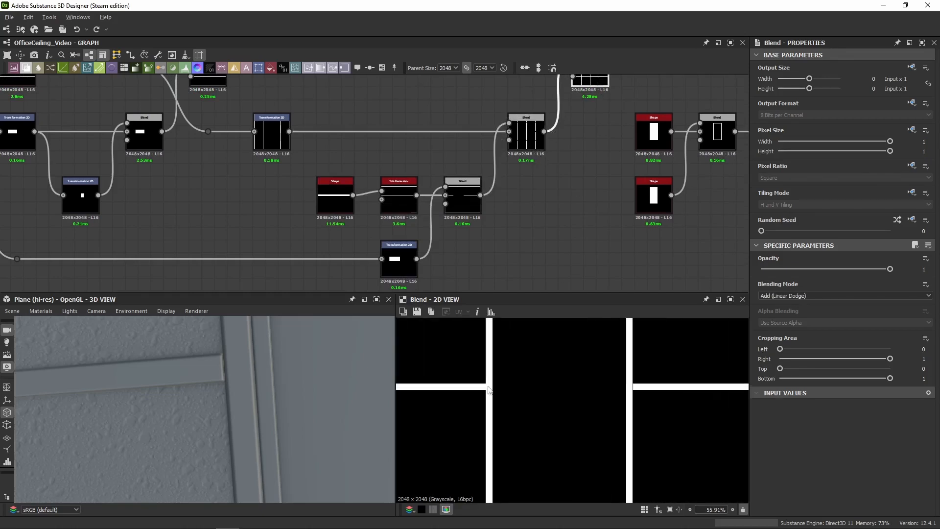
{"action": "scroll", "coordinate": [488, 389], "scroll_direction": "up", "scroll_amount": 12}
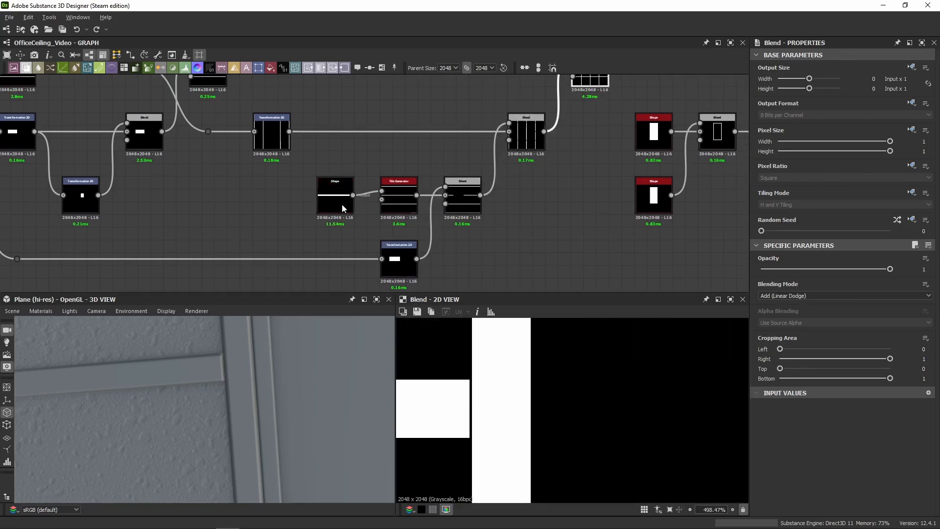
{"action": "scroll", "coordinate": [482, 386], "scroll_direction": "up", "scroll_amount": 6}
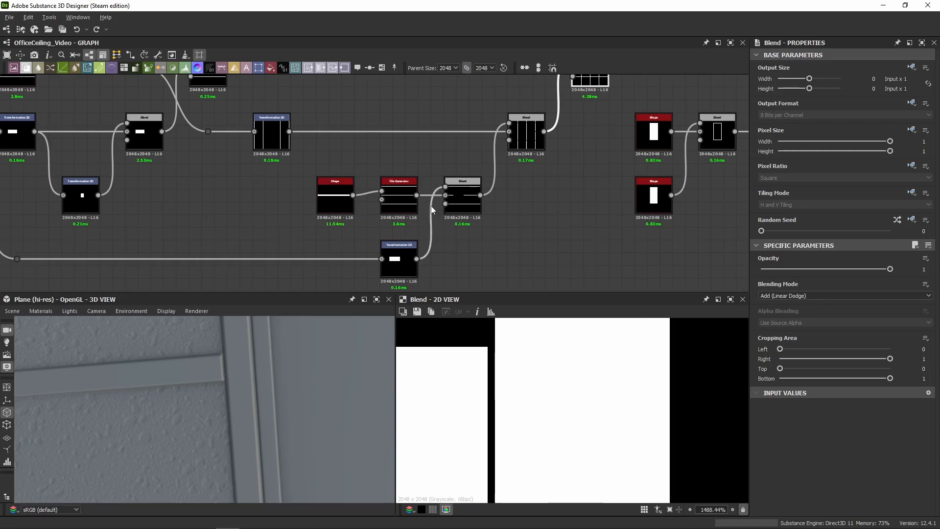
{"action": "scroll", "coordinate": [431, 209], "scroll_direction": "down", "scroll_amount": 5}
{"action": "scroll", "coordinate": [578, 343], "scroll_direction": "down", "scroll_amount": 10}
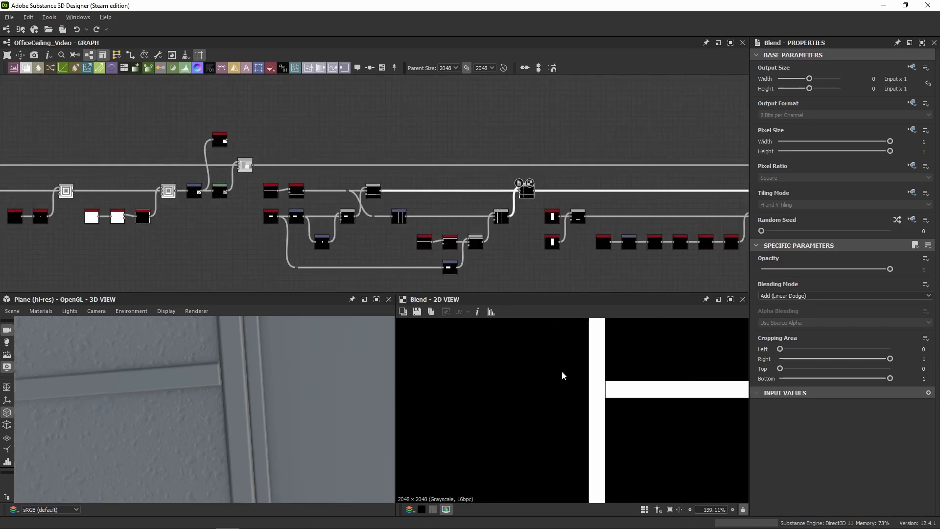
{"action": "scroll", "coordinate": [561, 375], "scroll_direction": "up", "scroll_amount": 13}
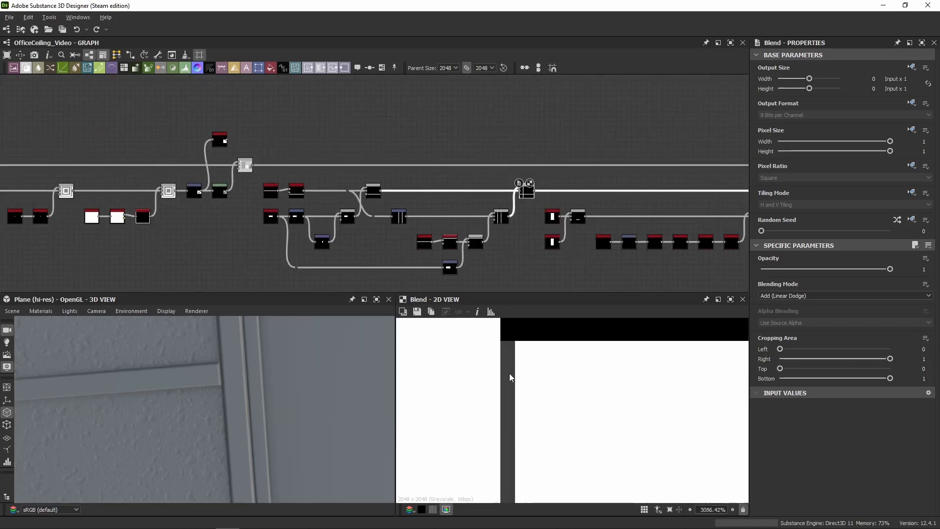
{"action": "scroll", "coordinate": [508, 373], "scroll_direction": "up", "scroll_amount": 2}
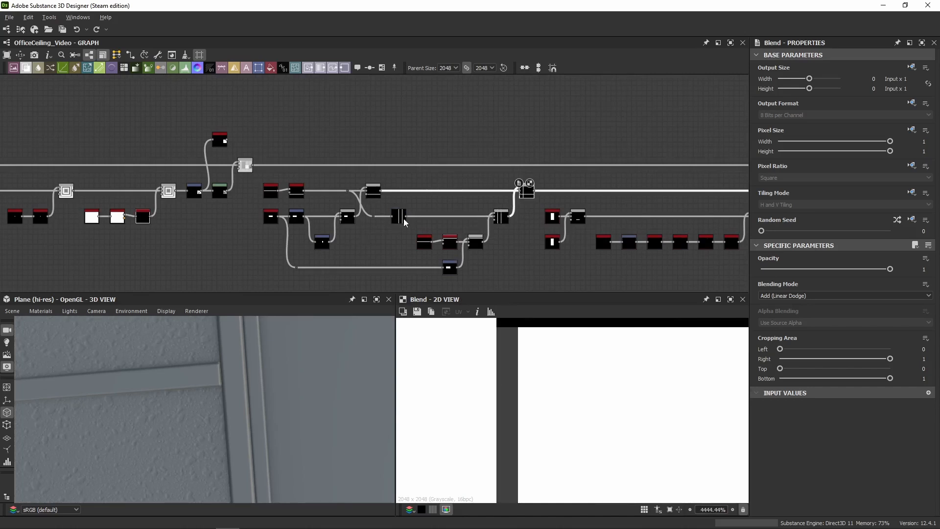
Compare the vertical-line Blend with the combined grid Blend, from a close junction out to the whole pattern
{"action": "left_click", "coordinate": [500, 219]}
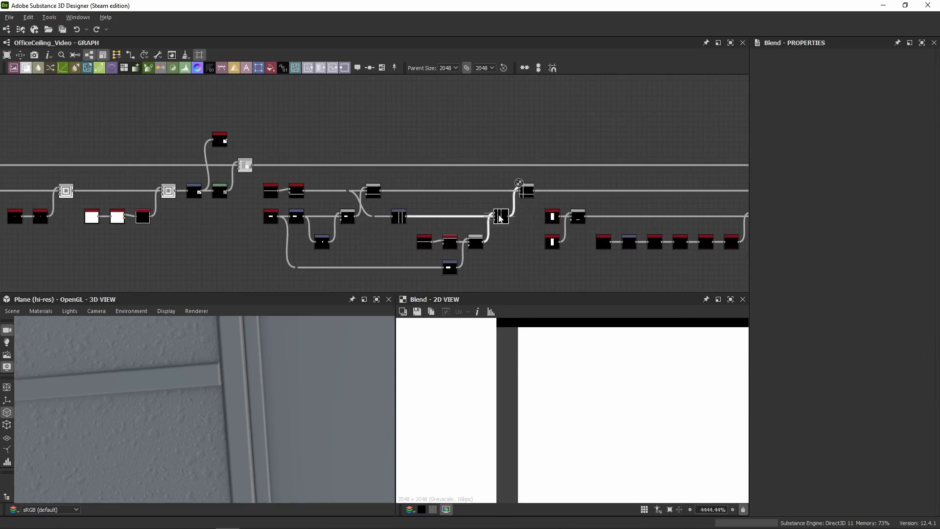
{"action": "double_click", "coordinate": [499, 215]}
{"action": "scroll", "coordinate": [530, 381], "scroll_direction": "down", "scroll_amount": 18}
{"action": "double_click", "coordinate": [525, 190]}
{"action": "scroll", "coordinate": [554, 385], "scroll_direction": "down", "scroll_amount": 1}
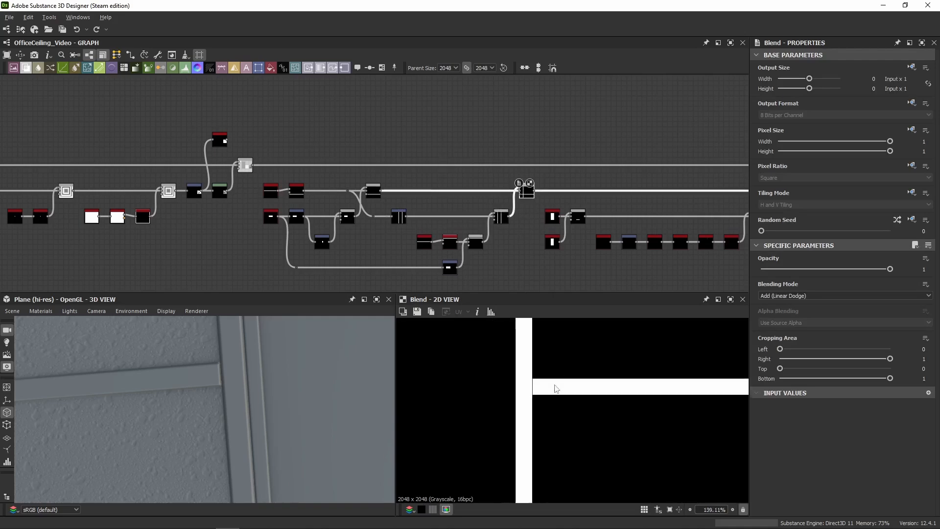
{"action": "scroll", "coordinate": [478, 402], "scroll_direction": "down", "scroll_amount": 8}
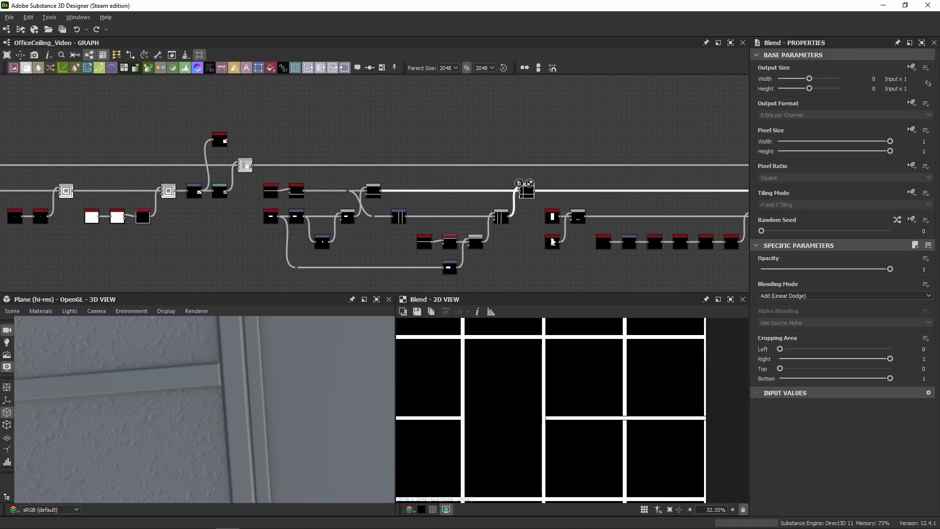
Examine the Subtract Blend that forms the rectangular frame and the thin Shape node that starts the corner seam
{"action": "middle_click_drag", "start_coordinate": [614, 199], "coordinate": [499, 149]}
{"action": "scroll", "coordinate": [469, 193], "scroll_direction": "up", "scroll_amount": 5}
{"action": "double_click", "coordinate": [229, 156]}
{"action": "scroll", "coordinate": [494, 394], "scroll_direction": "up", "scroll_amount": 4}
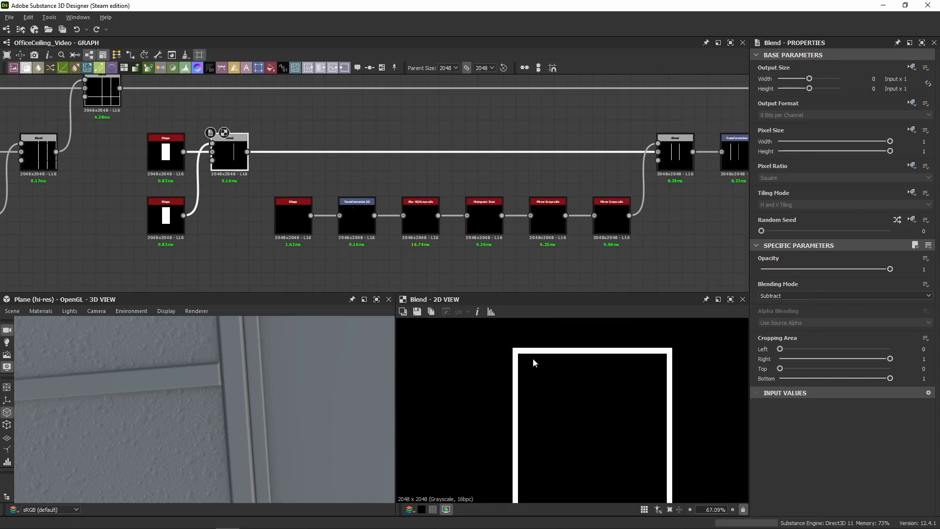
{"action": "scroll", "coordinate": [518, 357], "scroll_direction": "up", "scroll_amount": 4}
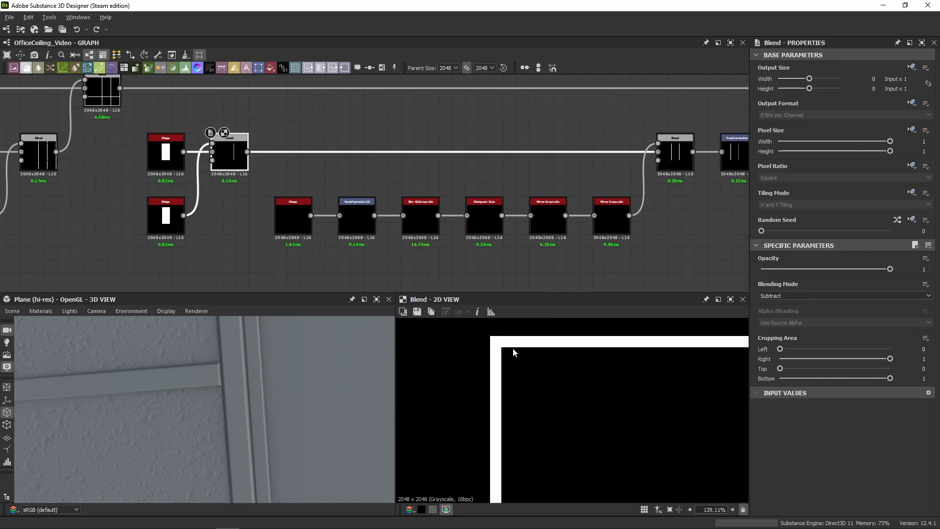
{"action": "double_click", "coordinate": [283, 222]}
{"action": "scroll", "coordinate": [585, 433], "scroll_direction": "up", "scroll_amount": 8}
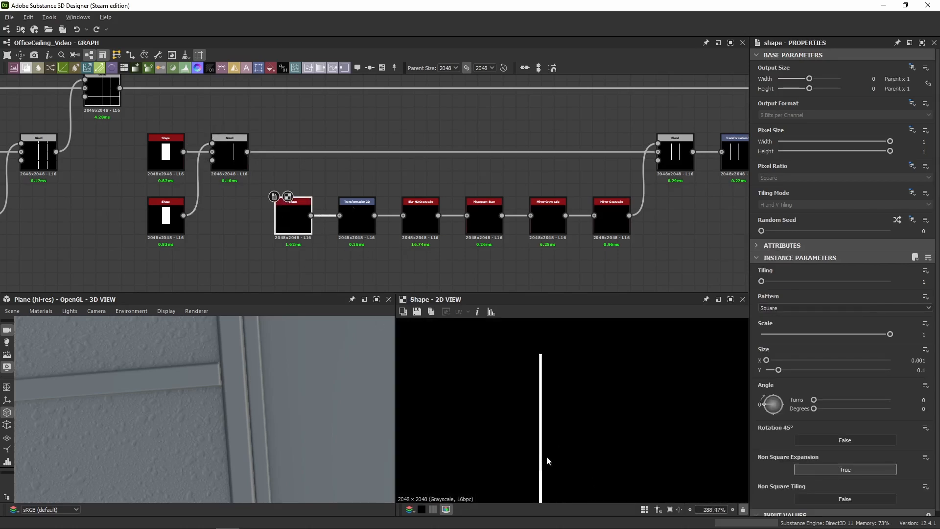
Examine the mirrored seam output and the Subtract Blend that cuts the diagonal seam into the frame's corner
{"action": "double_click", "coordinate": [606, 224]}
{"action": "double_click", "coordinate": [676, 154]}
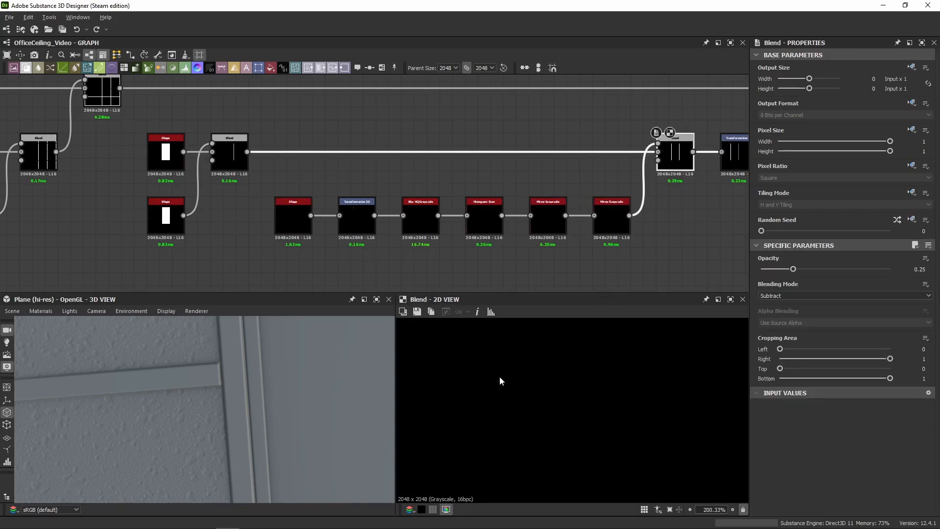
{"action": "scroll", "coordinate": [497, 377], "scroll_direction": "down", "scroll_amount": 3}
{"action": "scroll", "coordinate": [490, 371], "scroll_direction": "up", "scroll_amount": 14}
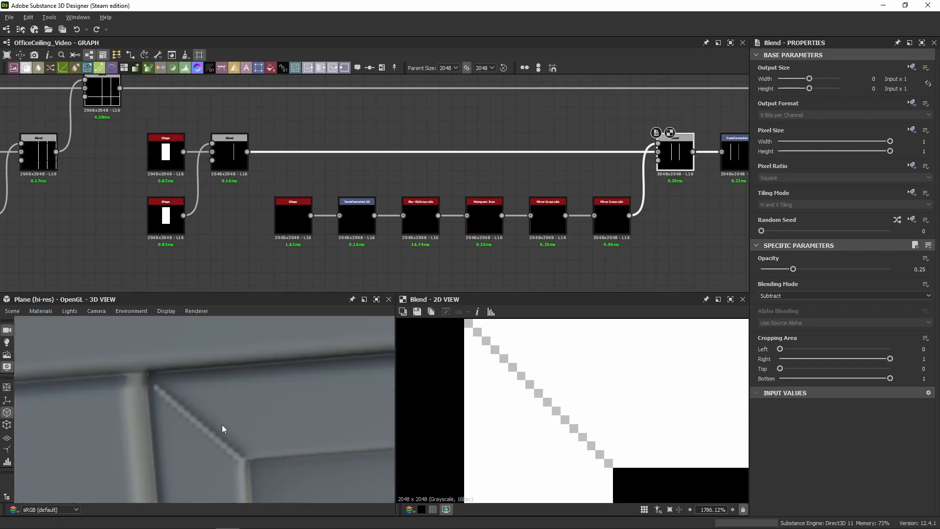
Try the frame seam's Subtract Blend at opacity 1, compare the corner seam in the 3D view, and undo the change
{"action": "middle_click_drag", "start_coordinate": [668, 225], "coordinate": [596, 231]}
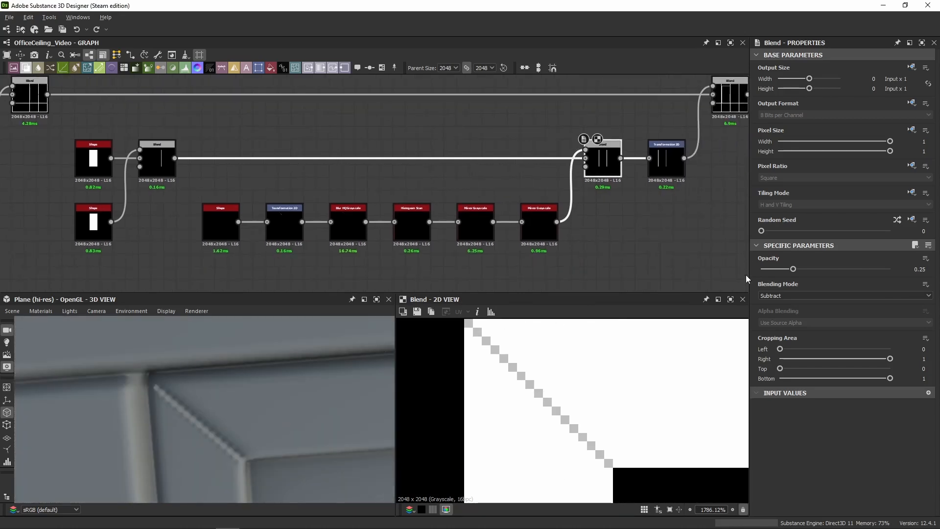
{"action": "left_click_drag", "start_coordinate": [792, 269], "coordinate": [890, 272]}
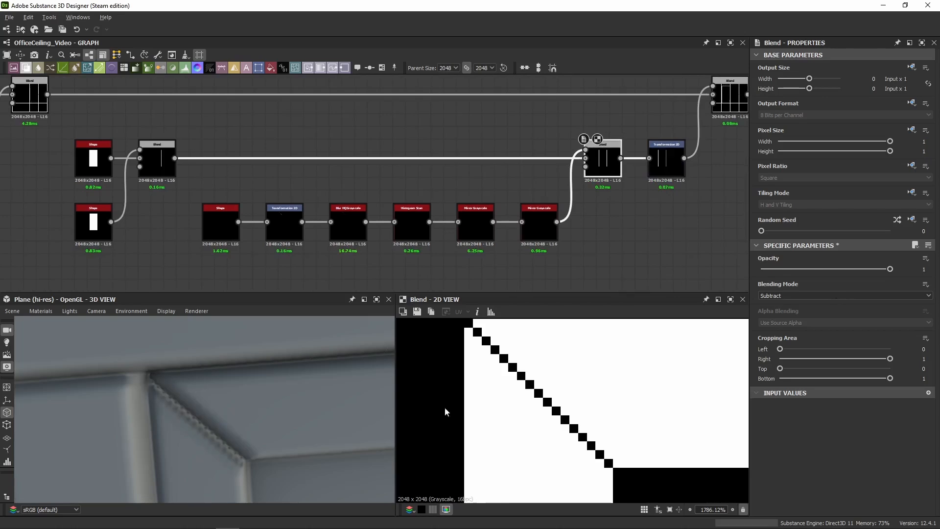
{"action": "key", "text": "ctrl+z"}
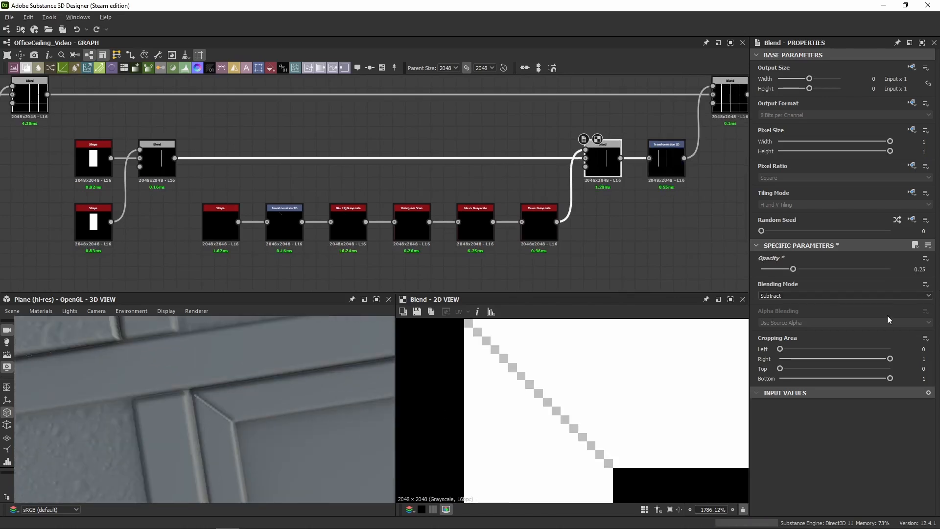
Review the Transformation 2D node that offsets the seamed frame and the Add (Linear Dodge) Blend that combines it with the grid
{"action": "middle_click_drag", "start_coordinate": [670, 171], "coordinate": [579, 198]}
{"action": "left_click", "coordinate": [579, 199]}
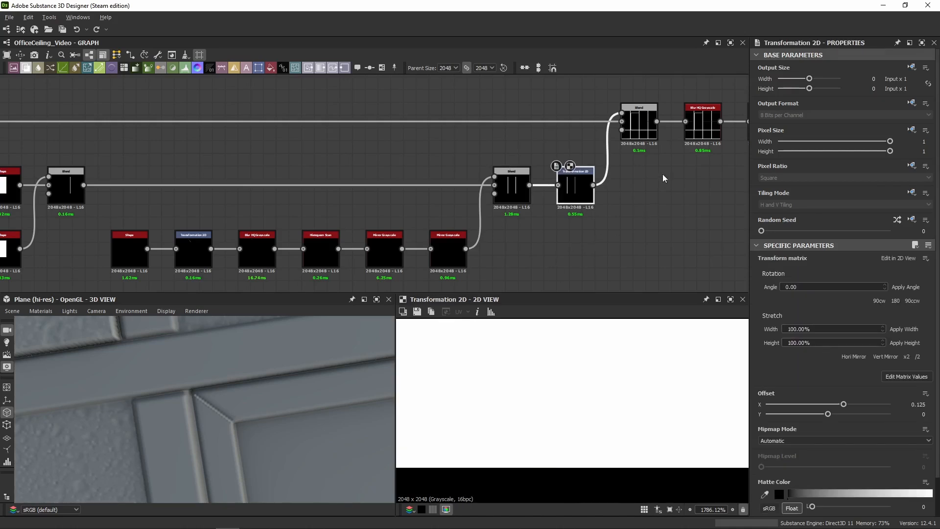
{"action": "left_click", "coordinate": [638, 126]}
{"action": "middle_click_drag", "start_coordinate": [687, 155], "coordinate": [476, 194]}
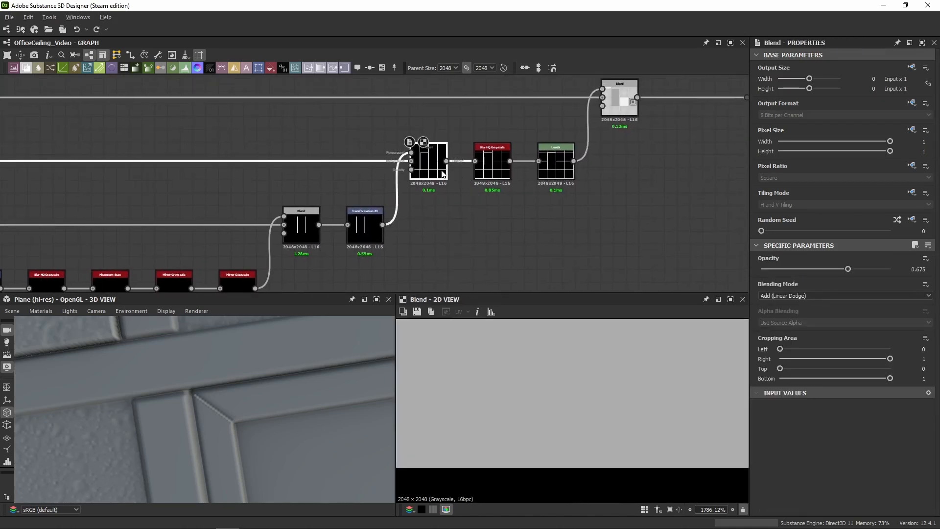
{"action": "middle_click_drag", "start_coordinate": [600, 165], "coordinate": [578, 197]}
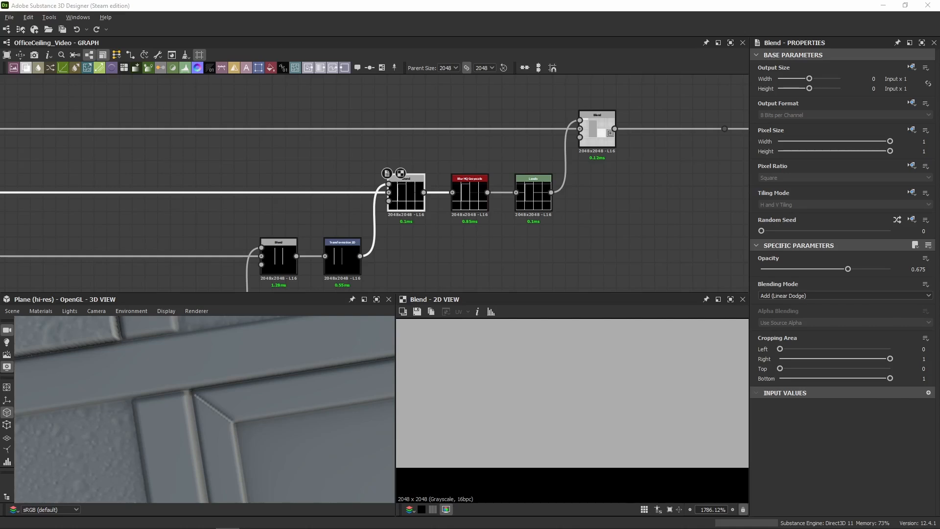
Select the whole node network before the dot near the outputs and move it left to make room after the grid's Blend
{"action": "middle_click_drag", "start_coordinate": [598, 240], "coordinate": [237, 237]}
{"action": "scroll", "coordinate": [237, 237], "scroll_direction": "down", "scroll_amount": 3}
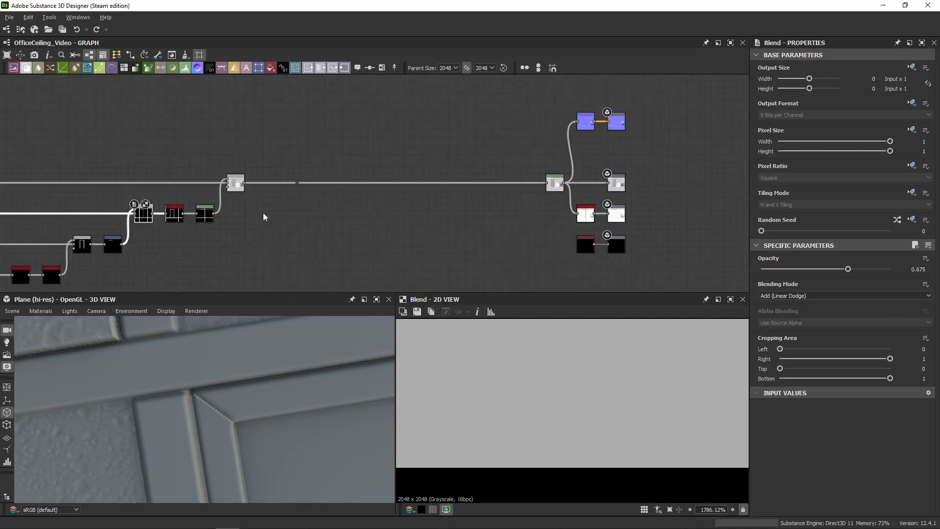
{"action": "left_click", "coordinate": [297, 184]}
{"action": "middle_click_drag", "start_coordinate": [259, 199], "coordinate": [658, 155]}
{"action": "scroll", "coordinate": [662, 193], "scroll_direction": "down", "scroll_amount": 4}
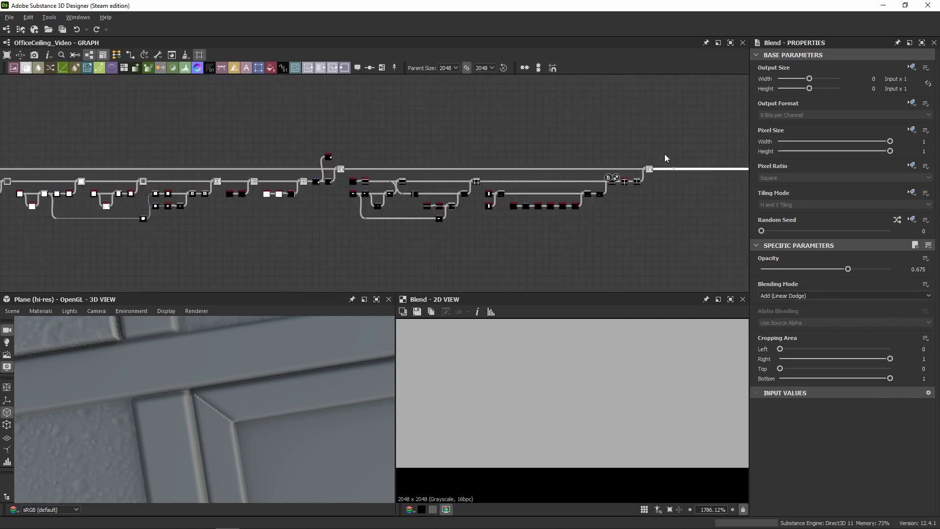
{"action": "scroll", "coordinate": [666, 139], "scroll_direction": "down", "scroll_amount": 3}
{"action": "left_click_drag", "start_coordinate": [664, 123], "coordinate": [481, 222]}
{"action": "middle_click_drag", "start_coordinate": [122, 229], "coordinate": [481, 223]}
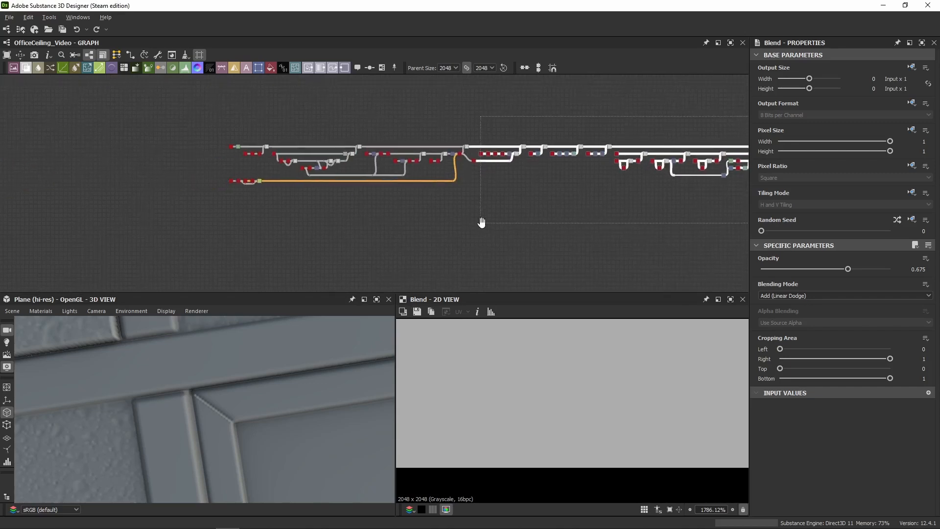
{"action": "left_click_drag", "start_coordinate": [481, 222], "coordinate": [172, 223]}
{"action": "middle_click_drag", "start_coordinate": [549, 104], "coordinate": [509, 101]}
{"action": "scroll", "coordinate": [588, 162], "scroll_direction": "up", "scroll_amount": 5}
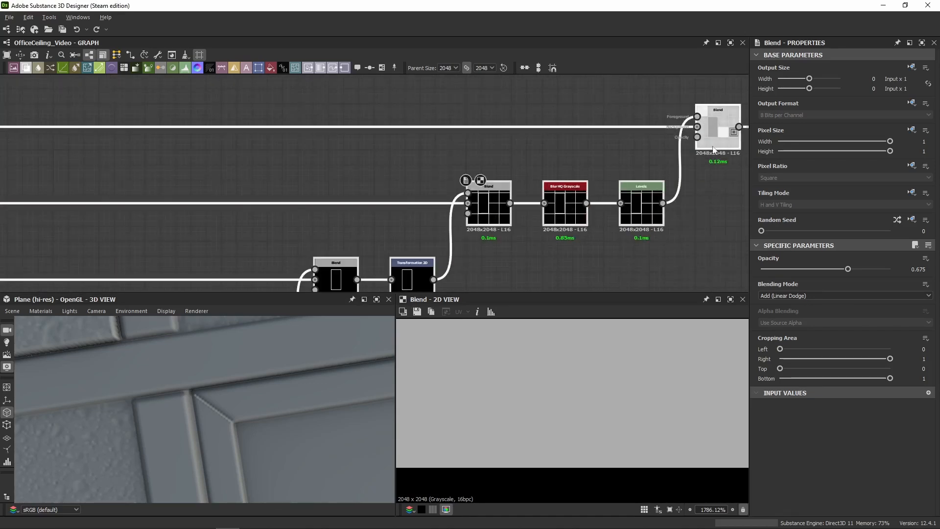
{"action": "middle_click_drag", "start_coordinate": [705, 138], "coordinate": [72, 140]}
{"action": "left_click_drag", "start_coordinate": [72, 140], "coordinate": [33, 144]}
{"action": "middle_click_drag", "start_coordinate": [33, 143], "coordinate": [482, 171]}
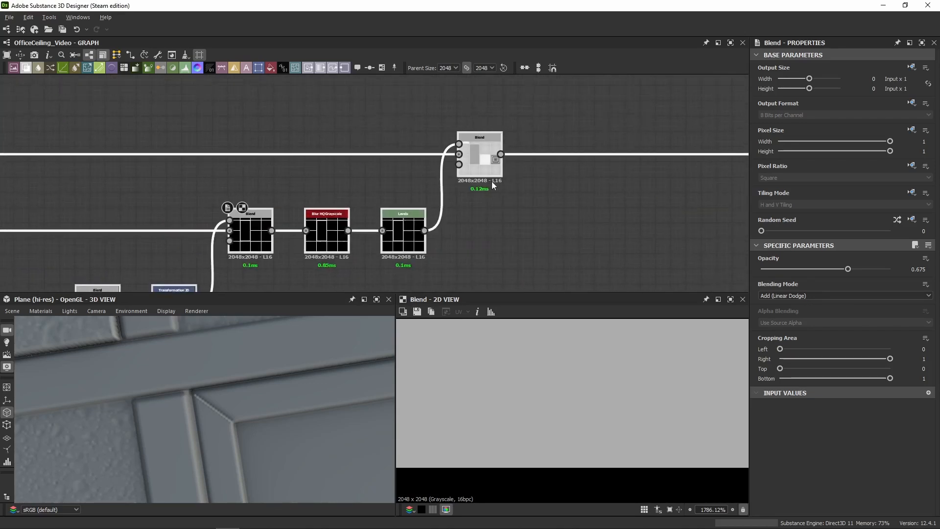
{"action": "left_click_drag", "start_coordinate": [482, 171], "coordinate": [33, 171]}
{"action": "middle_click_drag", "start_coordinate": [33, 174], "coordinate": [401, 143]}
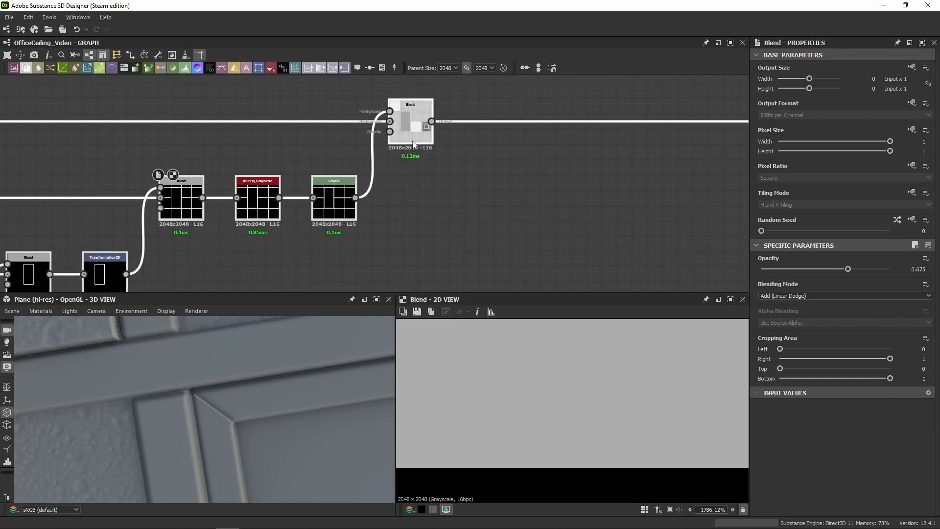
{"action": "left_click_drag", "start_coordinate": [401, 143], "coordinate": [36, 143]}
Paste the copied rounded-shape node chain and place it in the free space after the grid's height Blend
{"action": "middle_click_drag", "start_coordinate": [77, 152], "coordinate": [216, 130]}
{"action": "left_click", "coordinate": [271, 180]}
{"action": "key", "text": "ctrl+v"}
{"action": "left_click_drag", "start_coordinate": [271, 184], "coordinate": [523, 176]}
{"action": "middle_click_drag", "start_coordinate": [497, 138], "coordinate": [453, 151]}
{"action": "scroll", "coordinate": [149, 469], "scroll_direction": "down", "scroll_amount": 3}
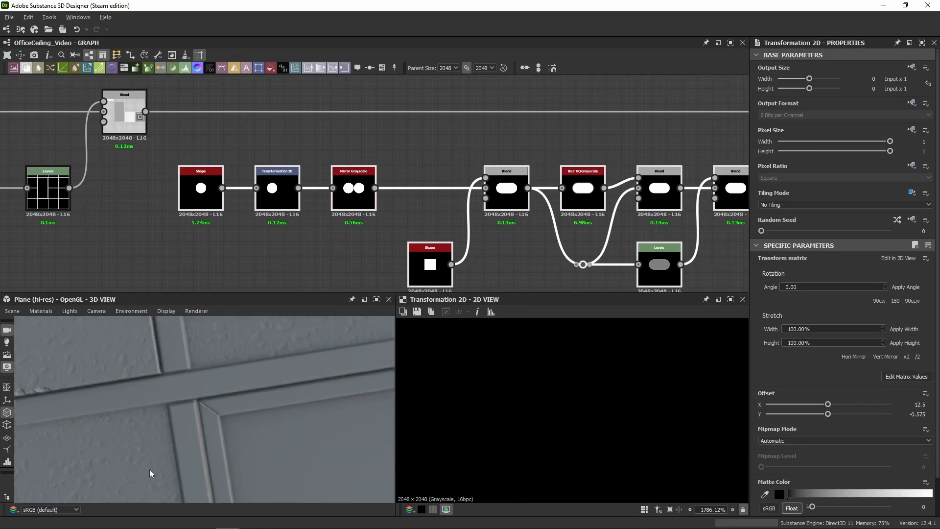
{"action": "scroll", "coordinate": [19, 234], "scroll_direction": "down", "scroll_amount": 5}
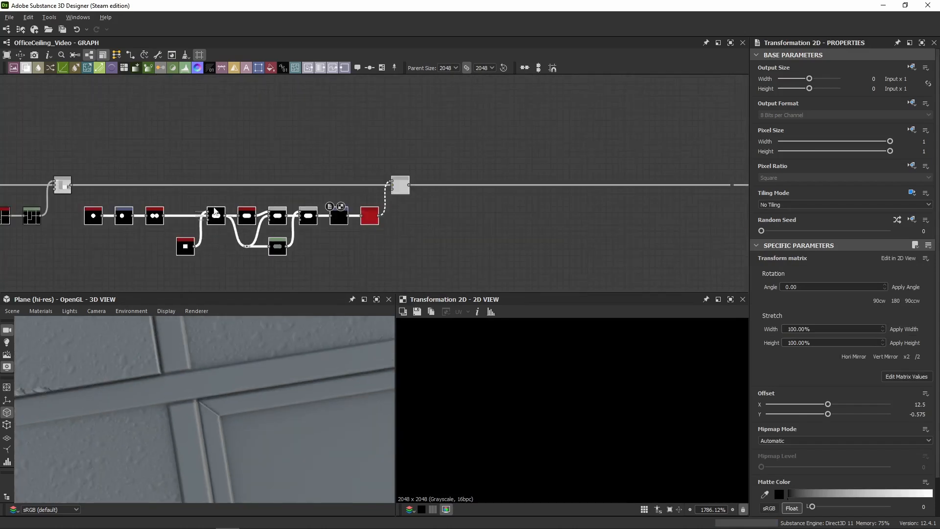
Wire the pasted Blend node between the grid's height Blend and the dot leading to the outputs, and preview it
{"action": "left_click_drag", "start_coordinate": [72, 185], "coordinate": [391, 185]}
{"action": "left_click", "coordinate": [515, 186], "text": "alt"}
{"action": "scroll", "coordinate": [477, 189], "scroll_direction": "up", "scroll_amount": 4}
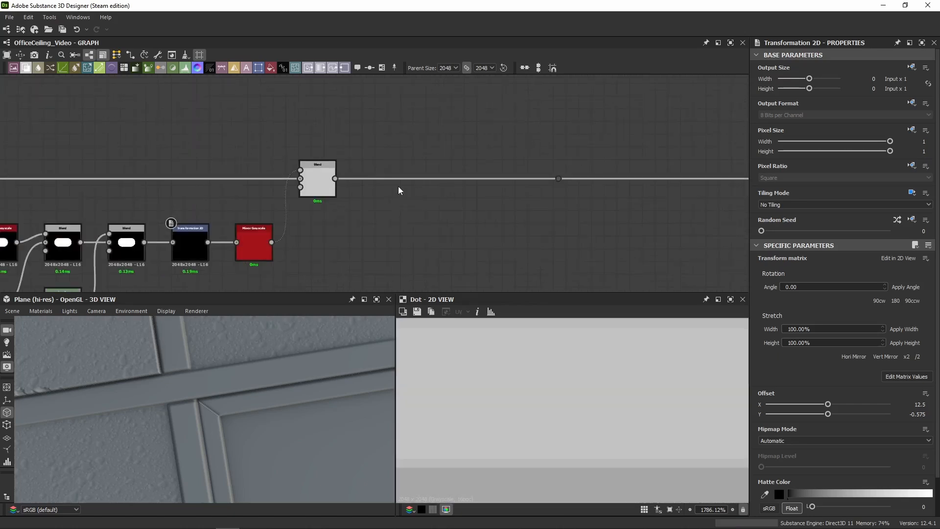
{"action": "left_click_drag", "start_coordinate": [336, 178], "coordinate": [439, 161]}
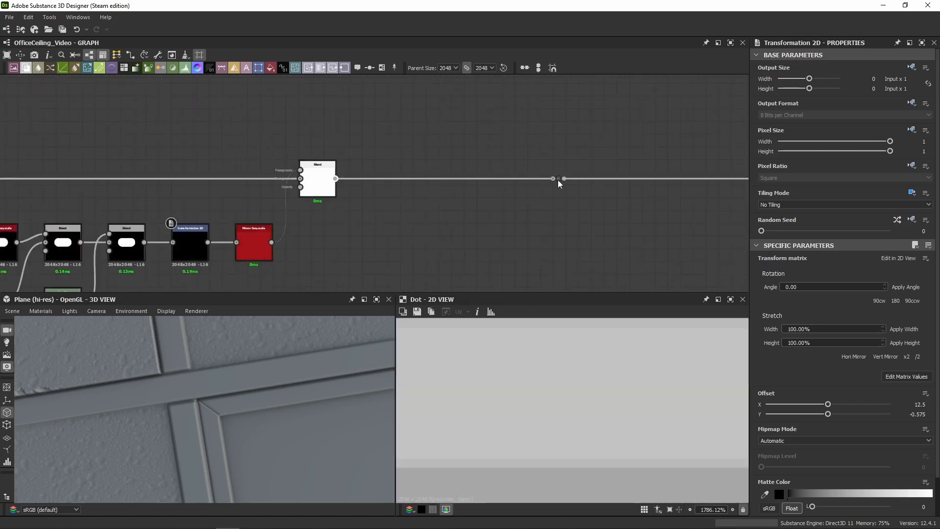
{"action": "left_click_drag", "start_coordinate": [554, 178], "coordinate": [554, 178]}
{"action": "double_click", "coordinate": [321, 192]}
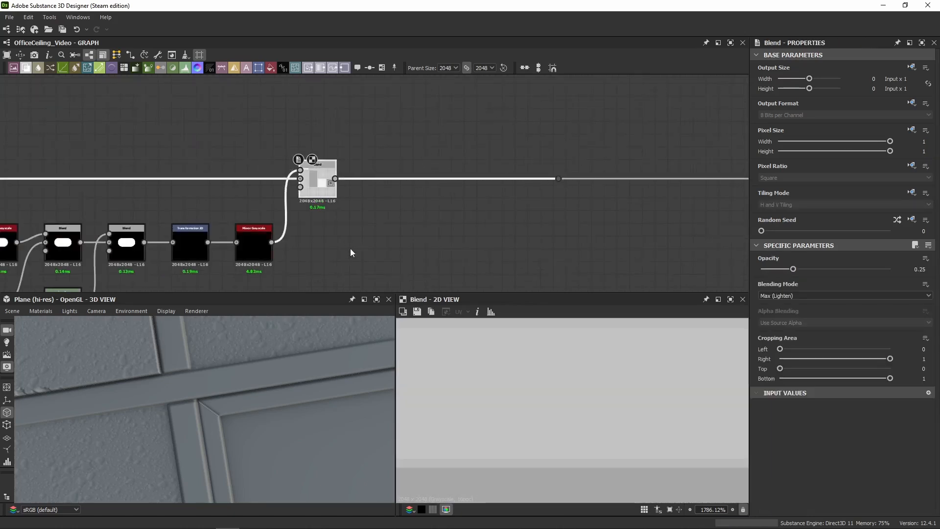
Review the disc Shape, Transformation 2D and Mirror Grayscale nodes that start the rounded-shape chain, including their parameters and previews
{"action": "middle_click_drag", "start_coordinate": [351, 248], "coordinate": [550, 204]}
{"action": "scroll", "coordinate": [550, 203], "scroll_direction": "down", "scroll_amount": 5}
{"action": "scroll", "coordinate": [557, 344], "scroll_direction": "down", "scroll_amount": 5}
{"action": "scroll", "coordinate": [354, 231], "scroll_direction": "up", "scroll_amount": 5}
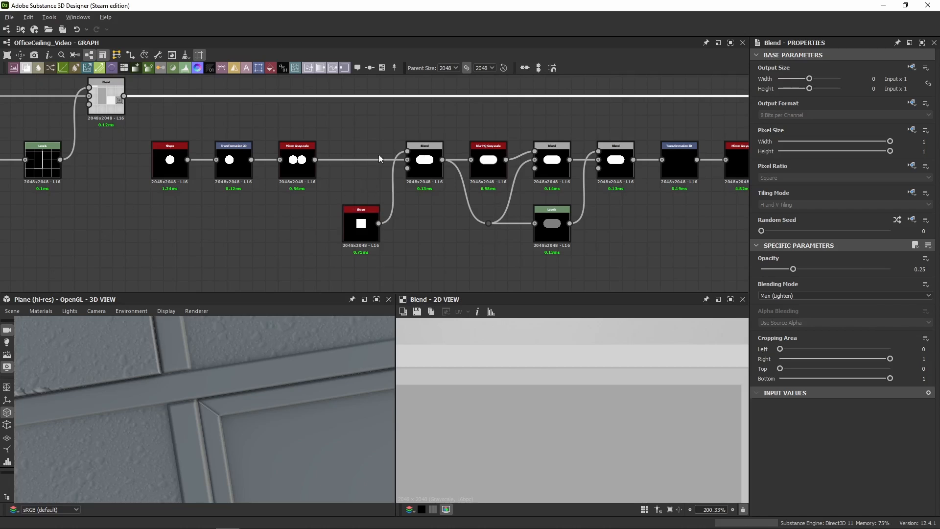
{"action": "left_click", "coordinate": [167, 165]}
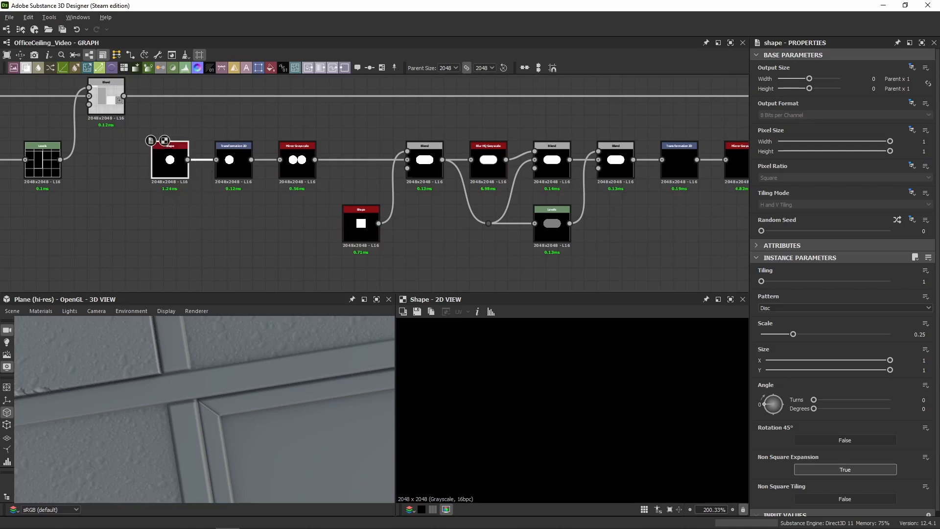
{"action": "scroll", "coordinate": [754, 374], "scroll_direction": "down", "scroll_amount": 1}
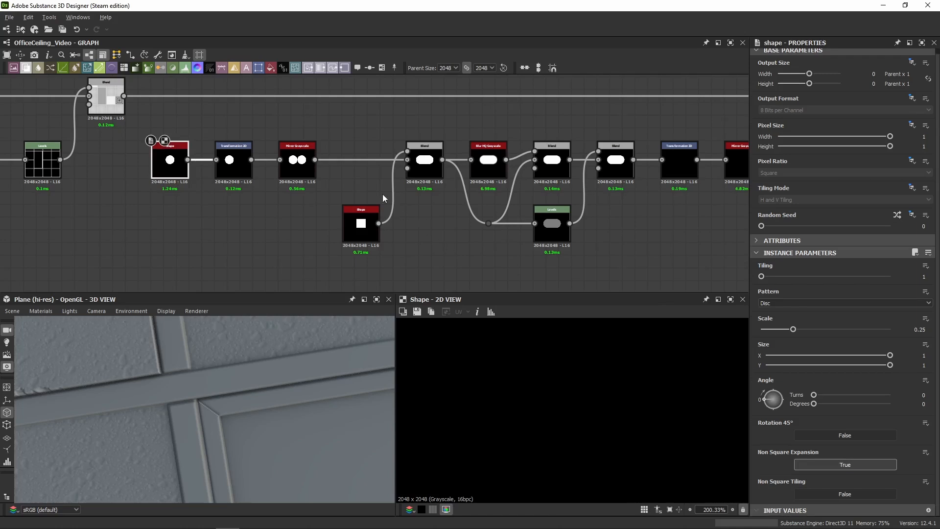
{"action": "left_click", "coordinate": [231, 169]}
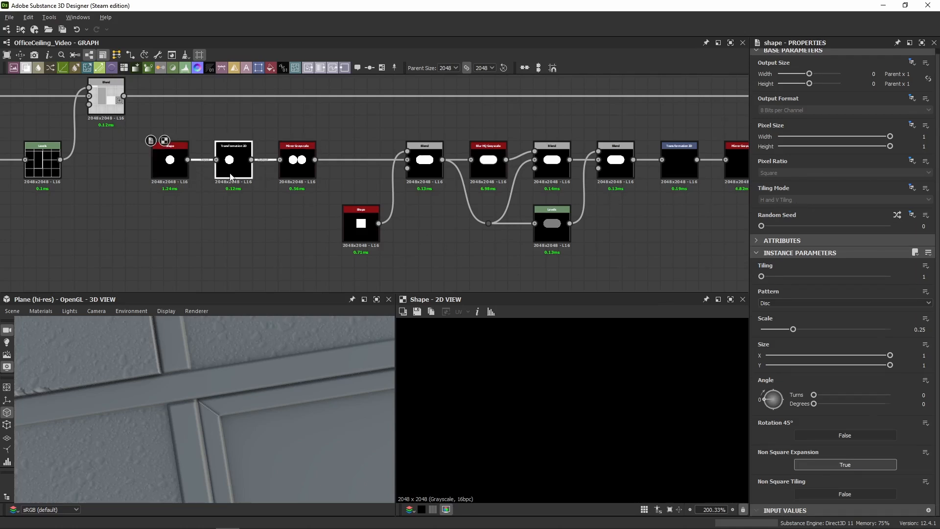
{"action": "scroll", "coordinate": [783, 367], "scroll_direction": "down", "scroll_amount": 3}
{"action": "left_click", "coordinate": [905, 335]}
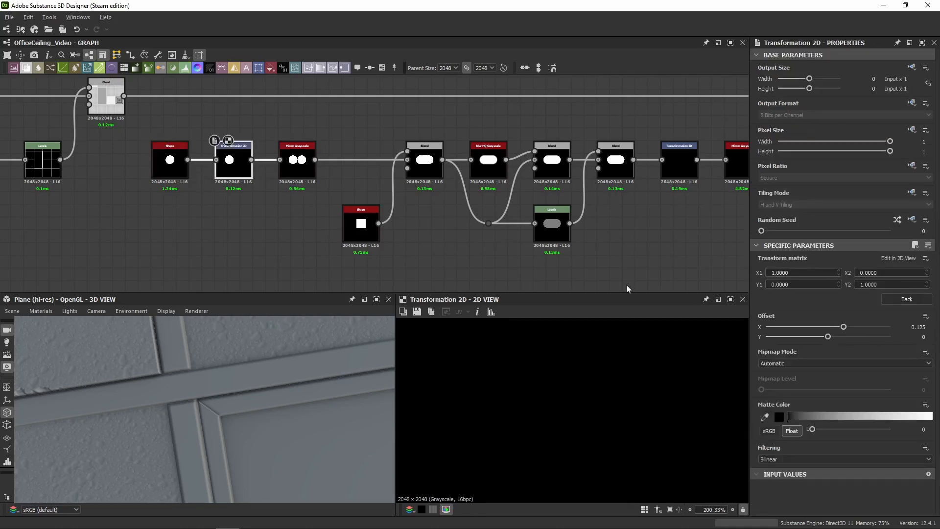
{"action": "scroll", "coordinate": [509, 373], "scroll_direction": "down", "scroll_amount": 13}
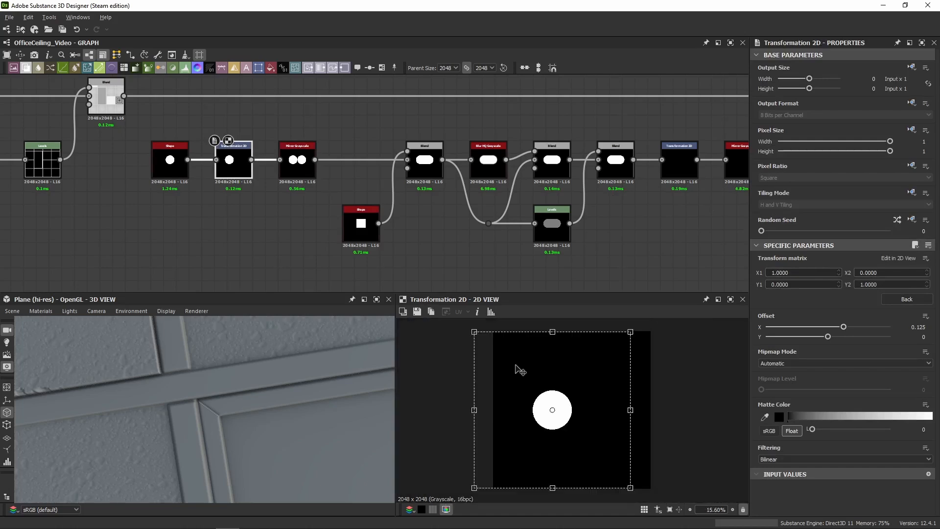
{"action": "scroll", "coordinate": [552, 401], "scroll_direction": "up", "scroll_amount": 1}
{"action": "left_click", "coordinate": [301, 169]}
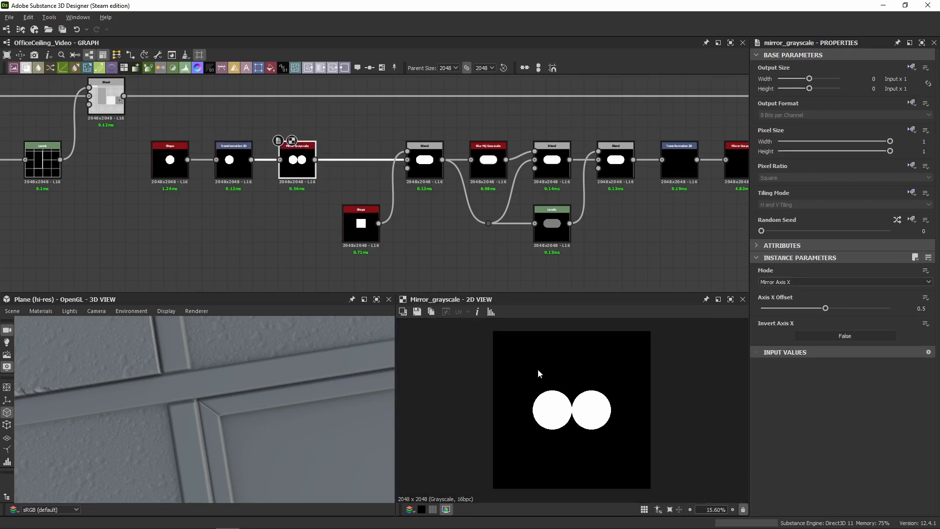
Review the square Shape node and the Add (Linear Dodge) Blend that joins it with the mirrored discs
{"action": "middle_click_drag", "start_coordinate": [387, 207], "coordinate": [310, 182]}
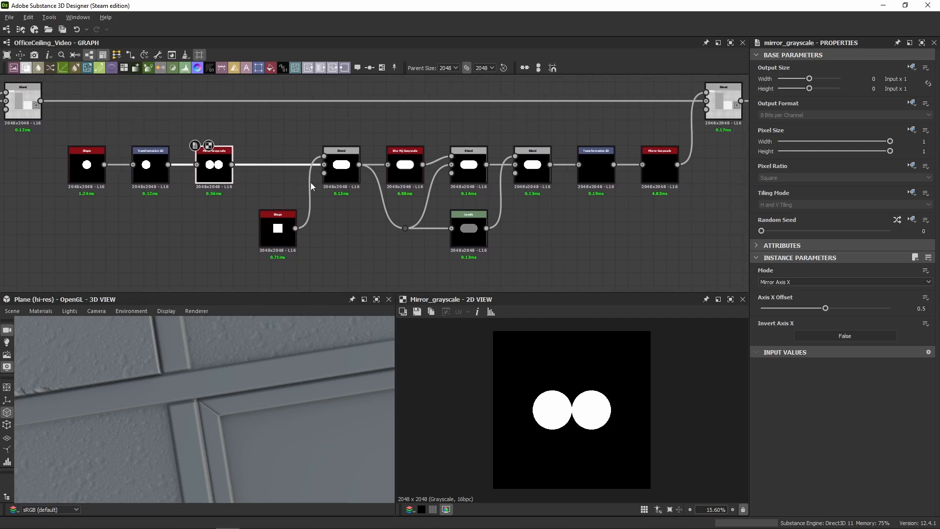
{"action": "left_click", "coordinate": [339, 172]}
{"action": "left_click", "coordinate": [277, 232]}
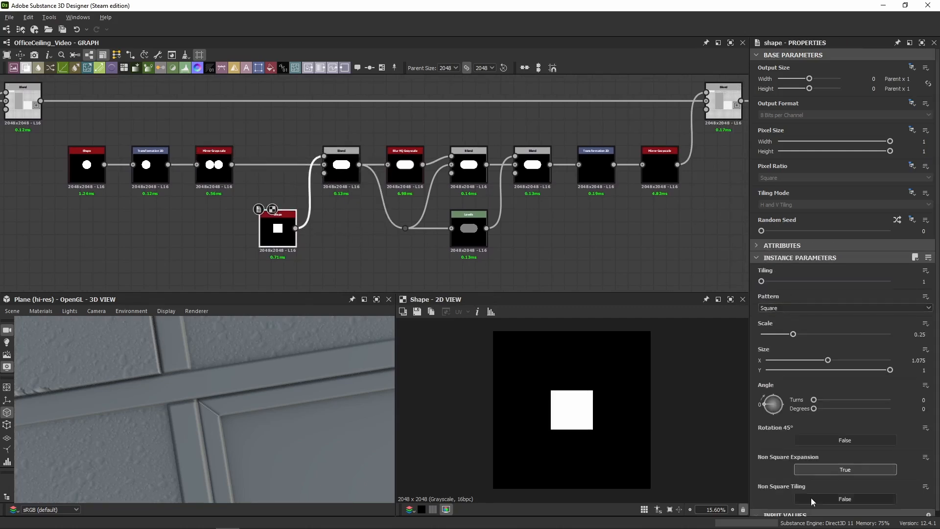
{"action": "left_click", "coordinate": [342, 171]}
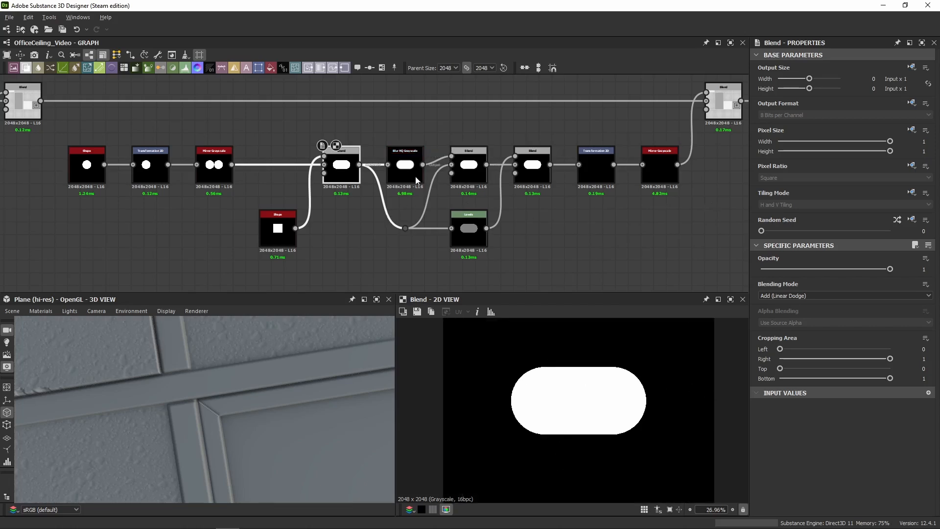
Compare the Blur HQ Grayscale node with the Multiply Blend that confines the blur to the original rounded shape
{"action": "left_click", "coordinate": [405, 169]}
{"action": "scroll", "coordinate": [489, 353], "scroll_direction": "up", "scroll_amount": 5}
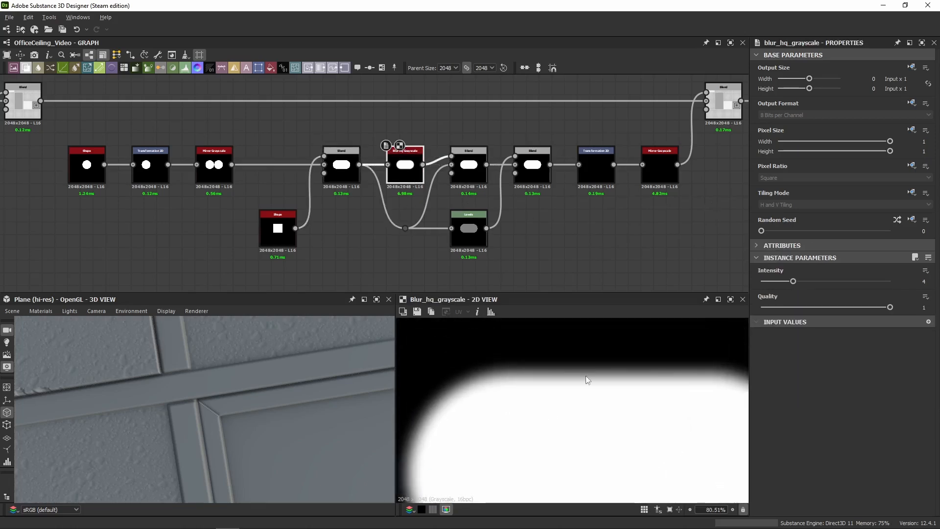
{"action": "left_click", "coordinate": [473, 175]}
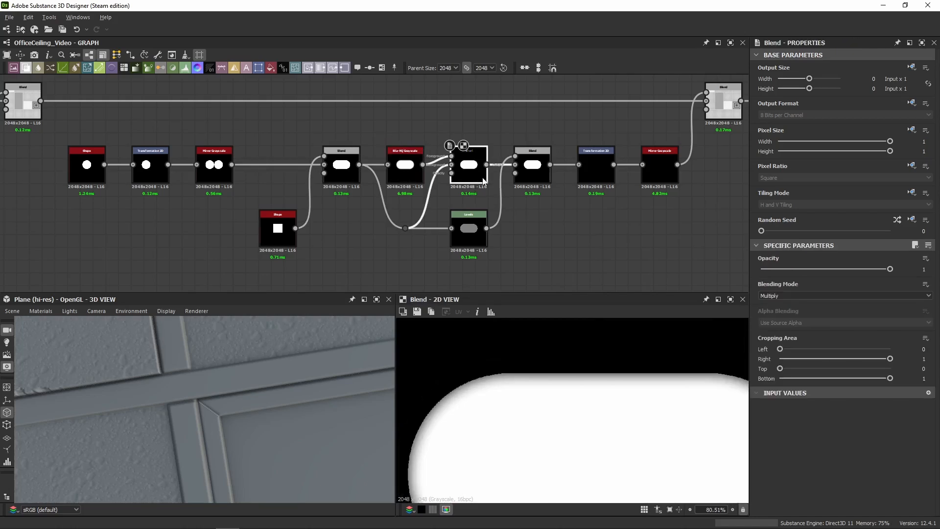
{"action": "left_click", "coordinate": [341, 172]}
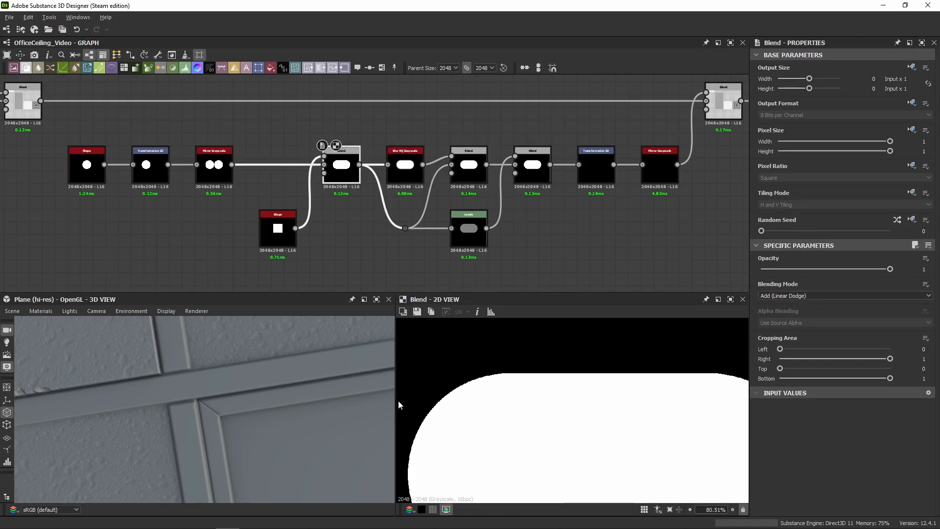
{"action": "left_click", "coordinate": [454, 171]}
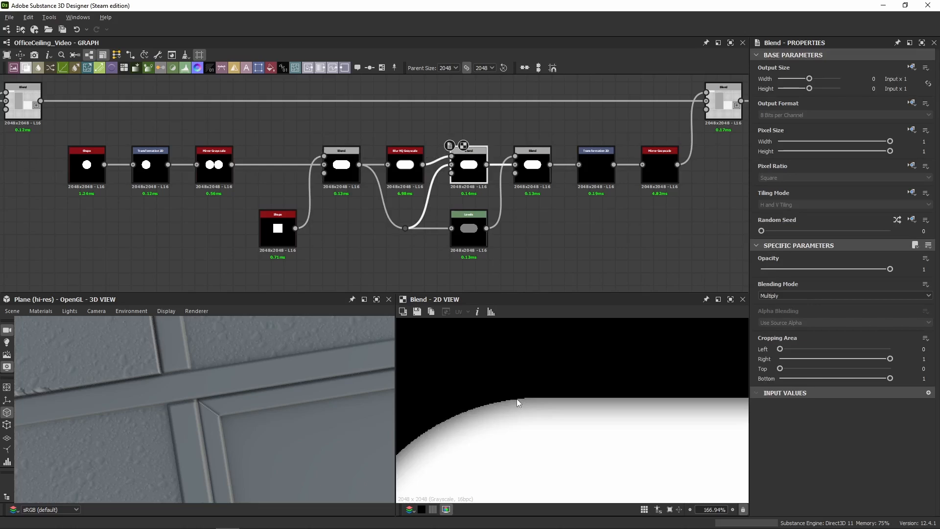
Compare the Levels node with the unblurred rounded shape and show its level values as sliders instead of the histogram
{"action": "middle_click_drag", "start_coordinate": [487, 198], "coordinate": [446, 195]}
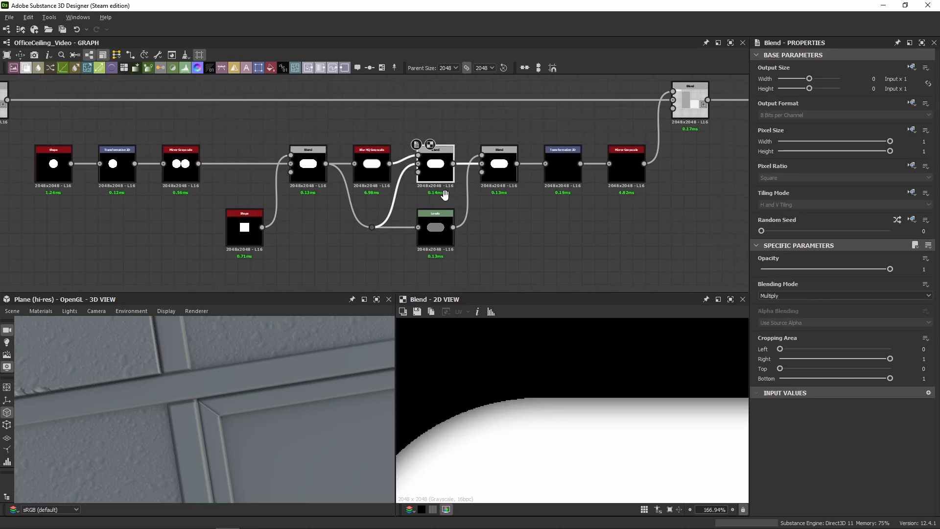
{"action": "left_click", "coordinate": [443, 237]}
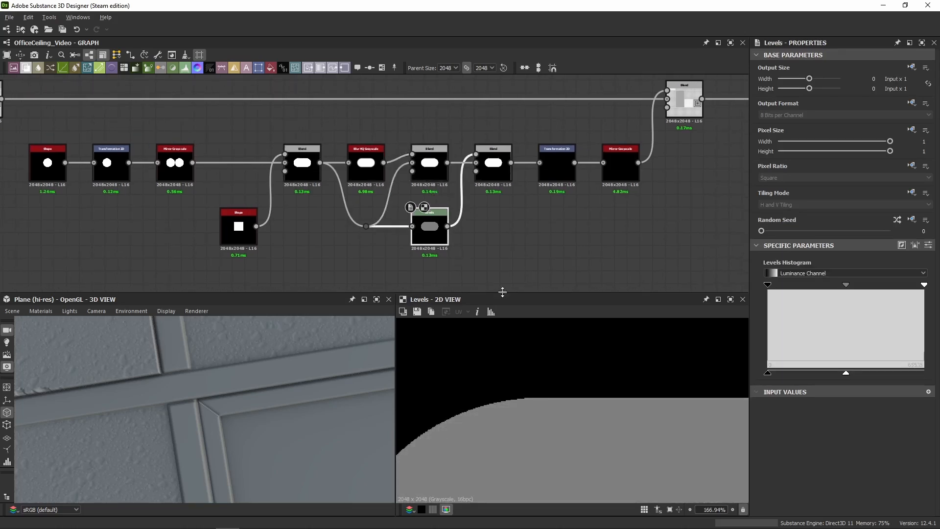
{"action": "scroll", "coordinate": [553, 388], "scroll_direction": "down", "scroll_amount": 6}
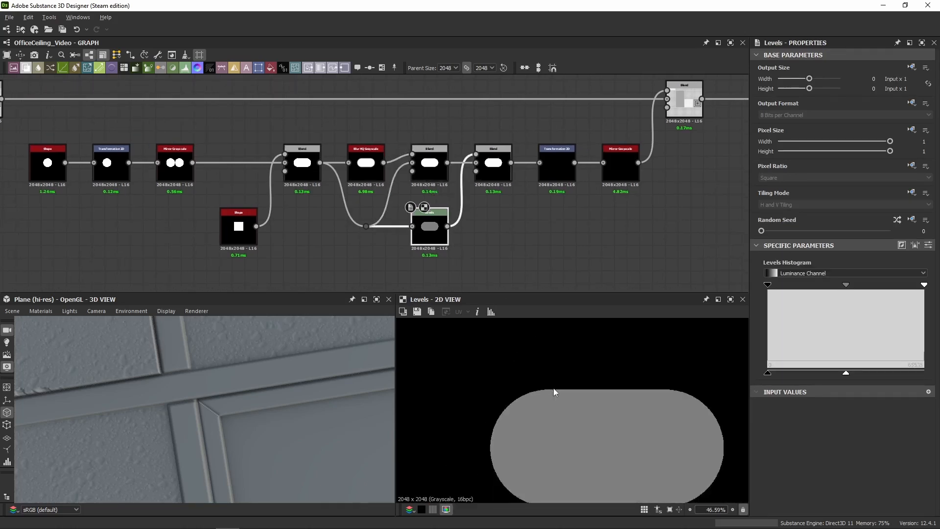
{"action": "left_click", "coordinate": [929, 248]}
{"action": "double_click", "coordinate": [304, 166]}
{"action": "left_click", "coordinate": [435, 240]}
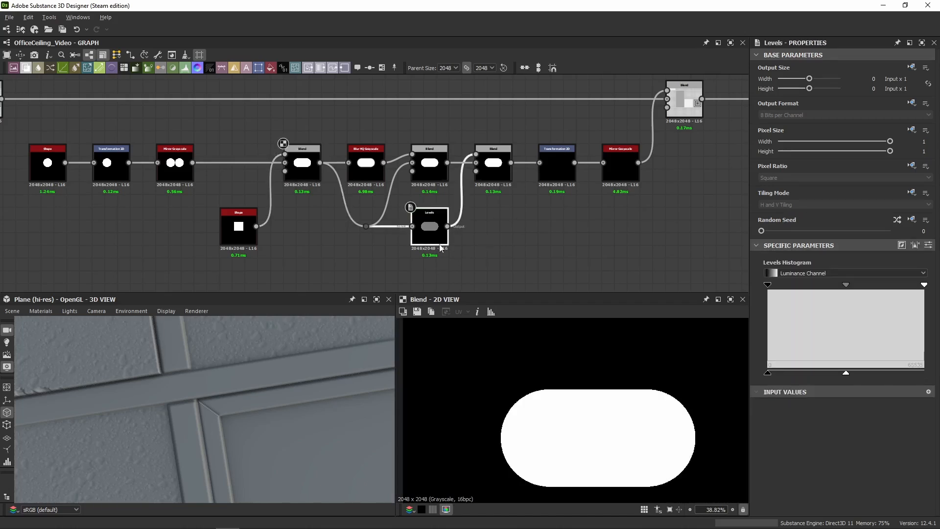
{"action": "double_click", "coordinate": [431, 240]}
{"action": "left_click", "coordinate": [928, 245]}
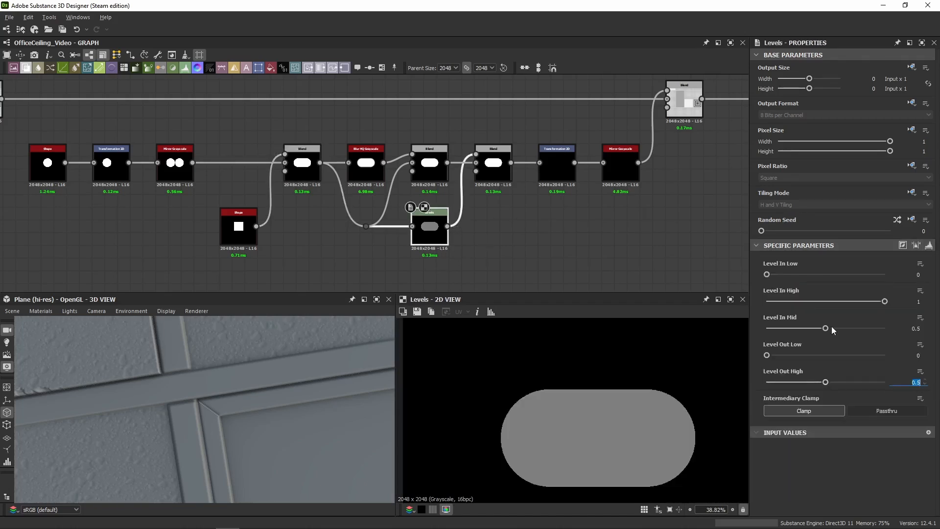
Inspect the Screen Blend that combines the Levels and Multiply results, examining its edge up close and the ceiling in 3D
{"action": "left_click", "coordinate": [498, 187]}
{"action": "left_click", "coordinate": [435, 174]}
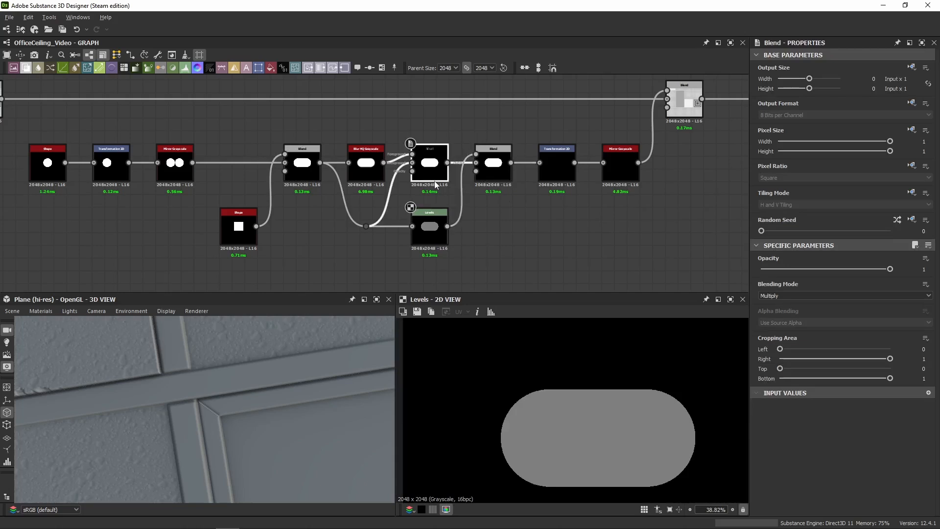
{"action": "double_click", "coordinate": [491, 176]}
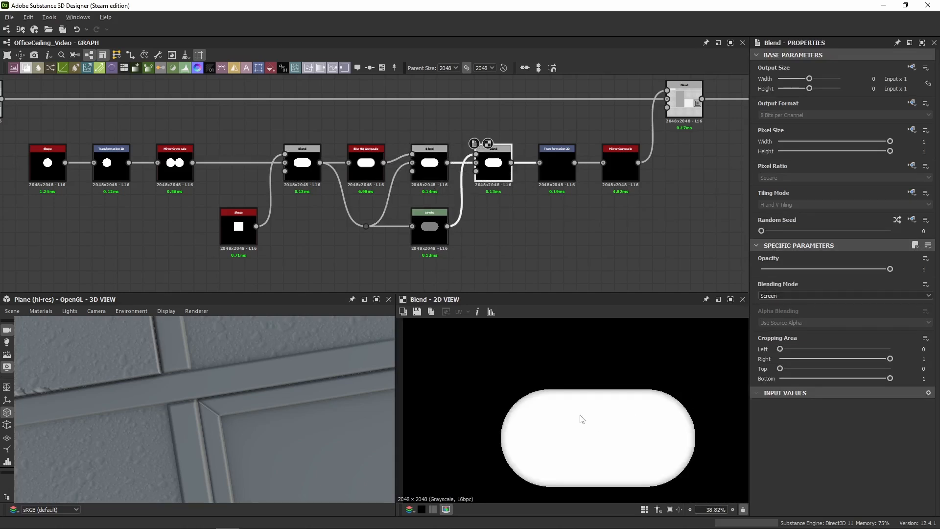
{"action": "scroll", "coordinate": [581, 418], "scroll_direction": "up", "scroll_amount": 4}
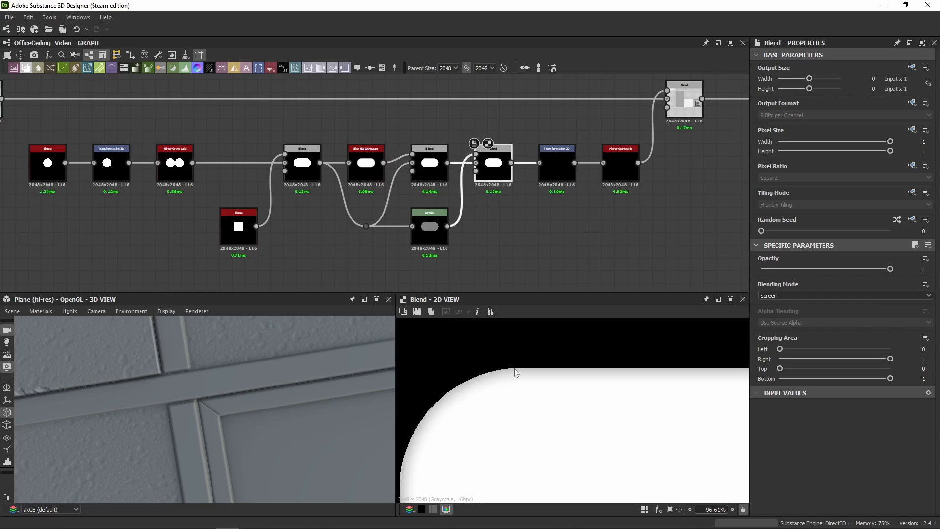
{"action": "left_click_drag", "start_coordinate": [313, 411], "coordinate": [297, 363]}
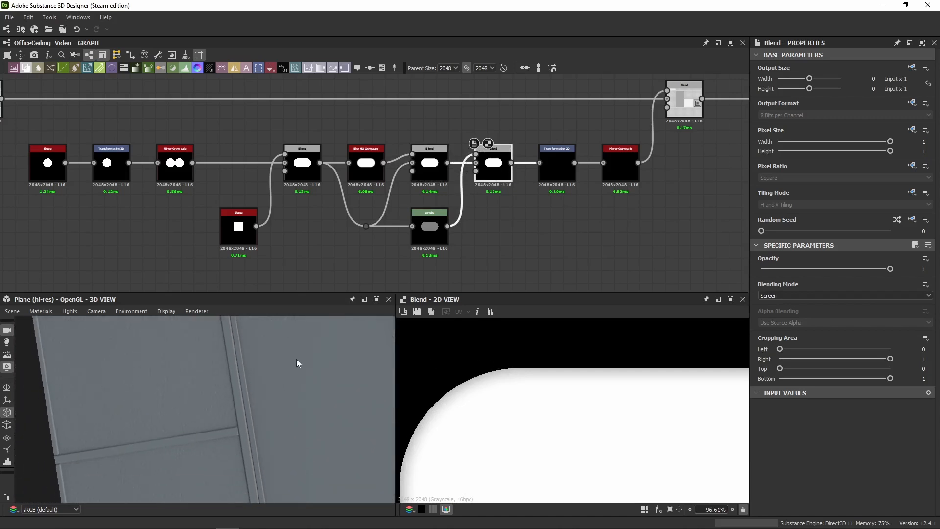
Inspect the Transformation 2D node that shrinks and positions the rounded shape, showing its transform matrix values and preview
{"action": "left_click", "coordinate": [563, 169]}
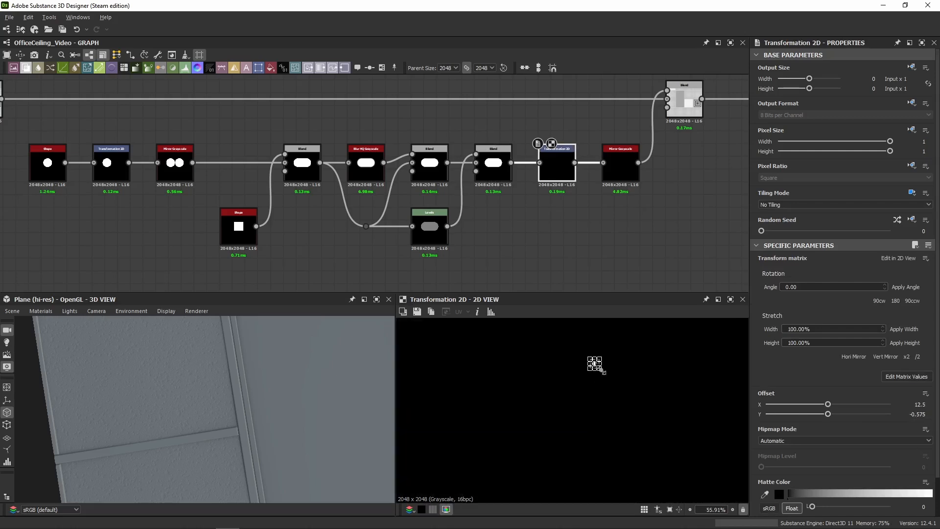
{"action": "scroll", "coordinate": [592, 365], "scroll_direction": "up", "scroll_amount": 5}
{"action": "scroll", "coordinate": [584, 365], "scroll_direction": "up", "scroll_amount": 4}
{"action": "left_click", "coordinate": [890, 378]}
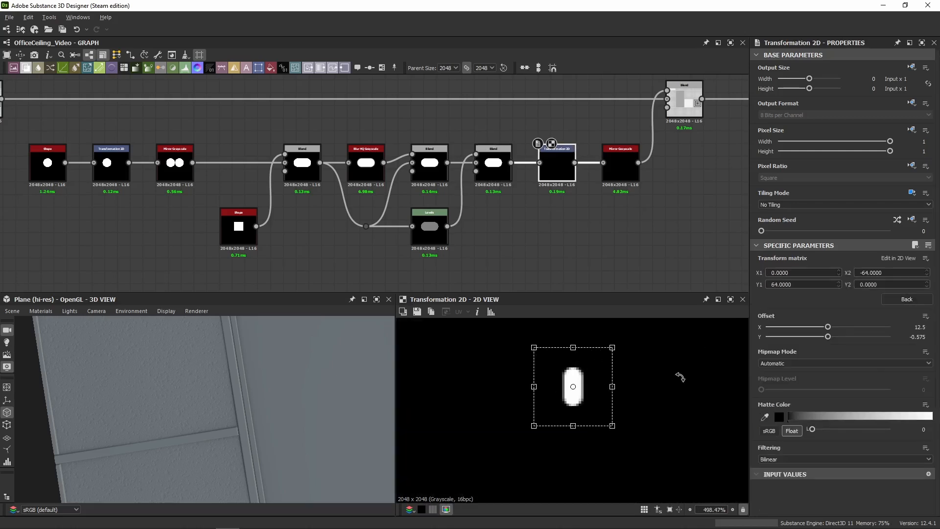
{"action": "left_click", "coordinate": [877, 273]}
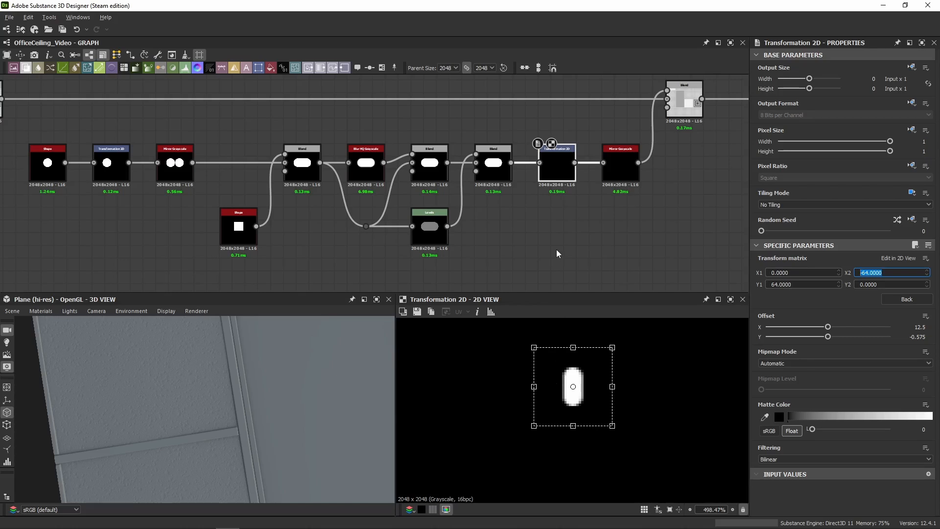
{"action": "scroll", "coordinate": [583, 382], "scroll_direction": "down", "scroll_amount": 12}
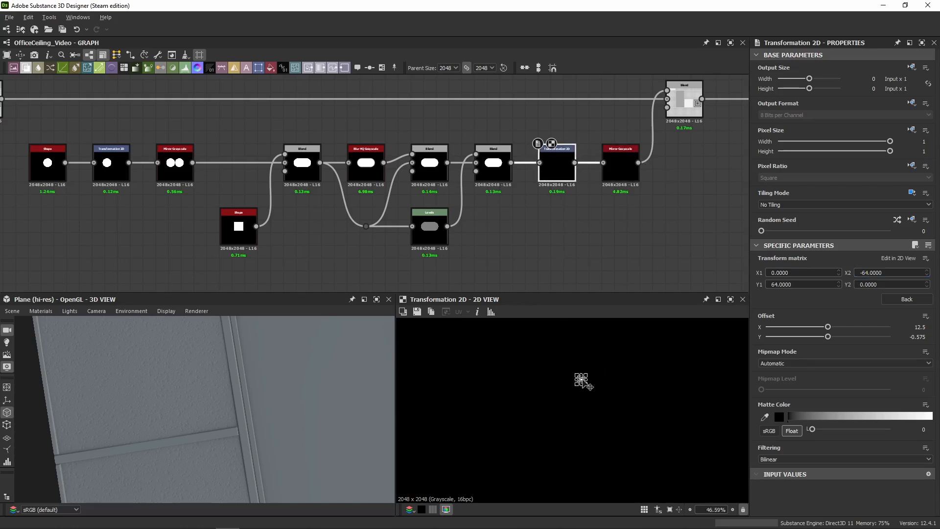
{"action": "scroll", "coordinate": [583, 382], "scroll_direction": "down", "scroll_amount": 5}
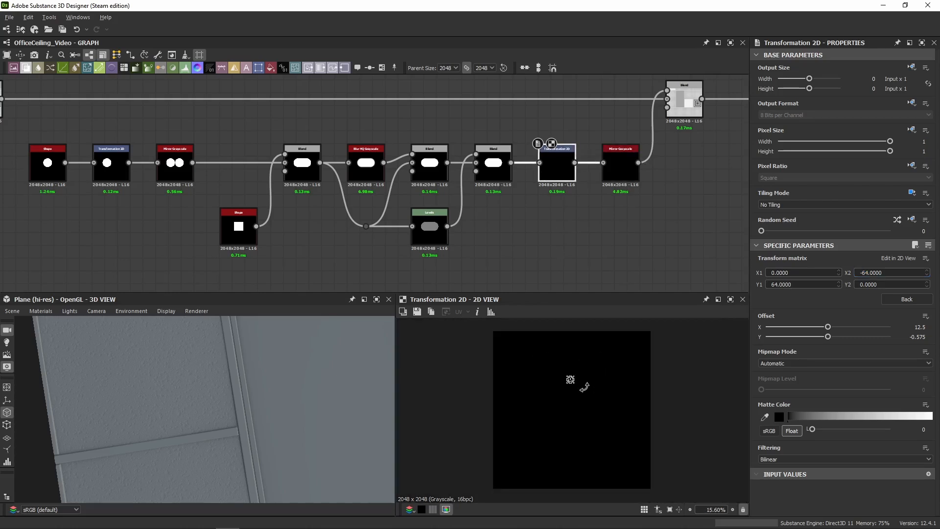
Review the final Mirror Grayscale and Max (Lighten) Blend, toggling the Blend off and on to compare the rounded detail in 3D
{"action": "left_click", "coordinate": [625, 174]}
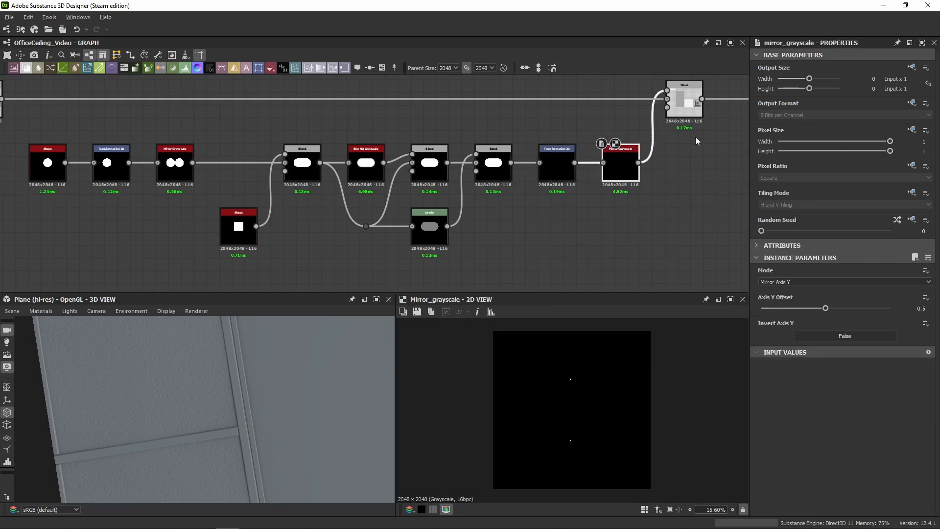
{"action": "left_click", "coordinate": [684, 105]}
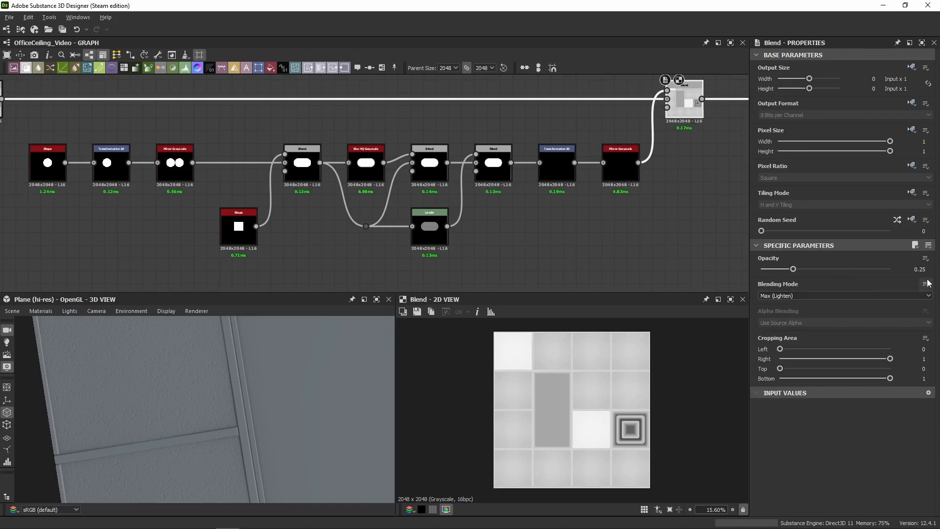
{"action": "left_click_drag", "start_coordinate": [232, 442], "coordinate": [295, 435]}
{"action": "middle_click_drag", "start_coordinate": [131, 402], "coordinate": [194, 449]}
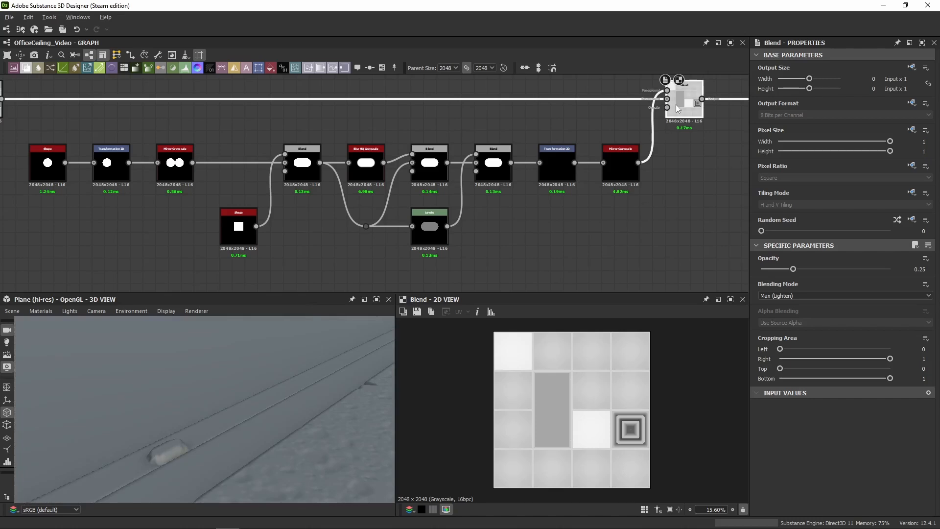
{"action": "key", "text": "shift+d"}
{"action": "key", "text": "shift+d"}
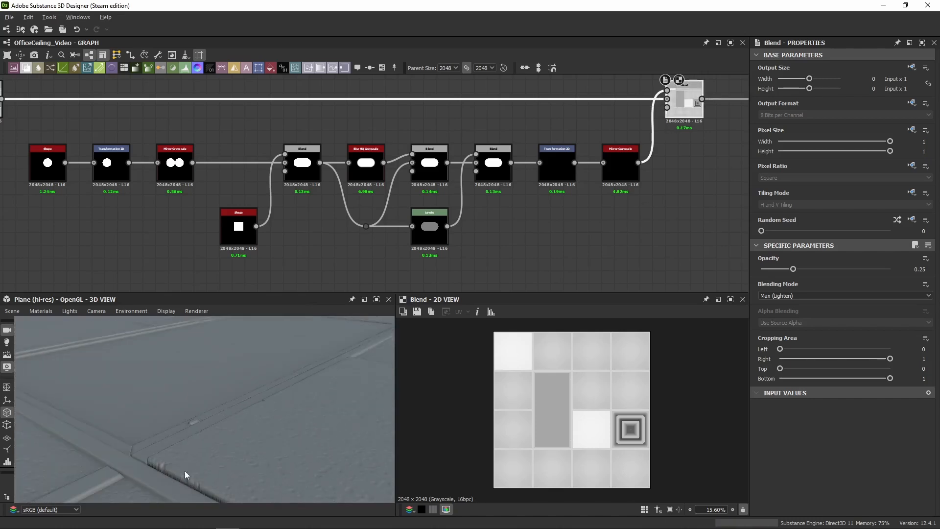
Move the dot after the rounded-shape Blend closer to the outputs and paste the next copied node chain into the graph
{"action": "middle_click_drag", "start_coordinate": [695, 206], "coordinate": [461, 248]}
{"action": "scroll", "coordinate": [462, 247], "scroll_direction": "down", "scroll_amount": 4}
{"action": "middle_click_drag", "start_coordinate": [631, 226], "coordinate": [471, 222]}
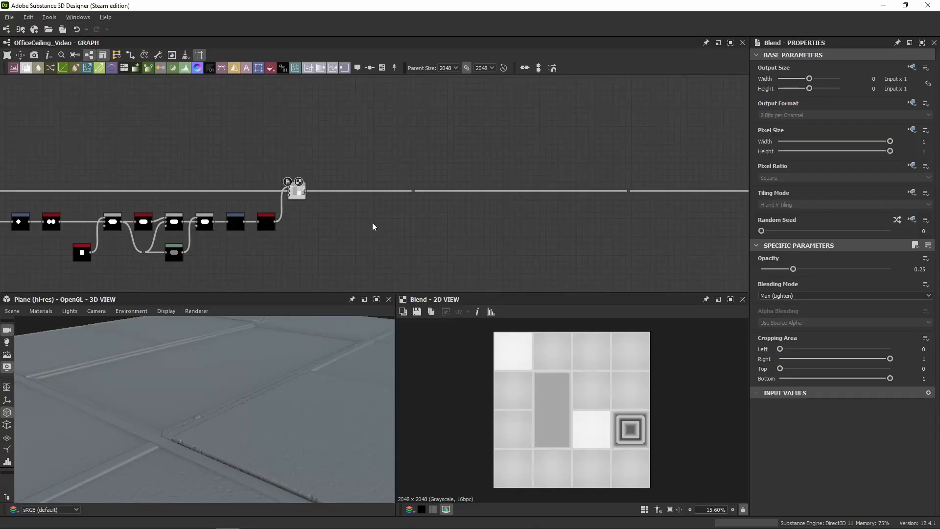
{"action": "left_click_drag", "start_coordinate": [413, 191], "coordinate": [597, 191]}
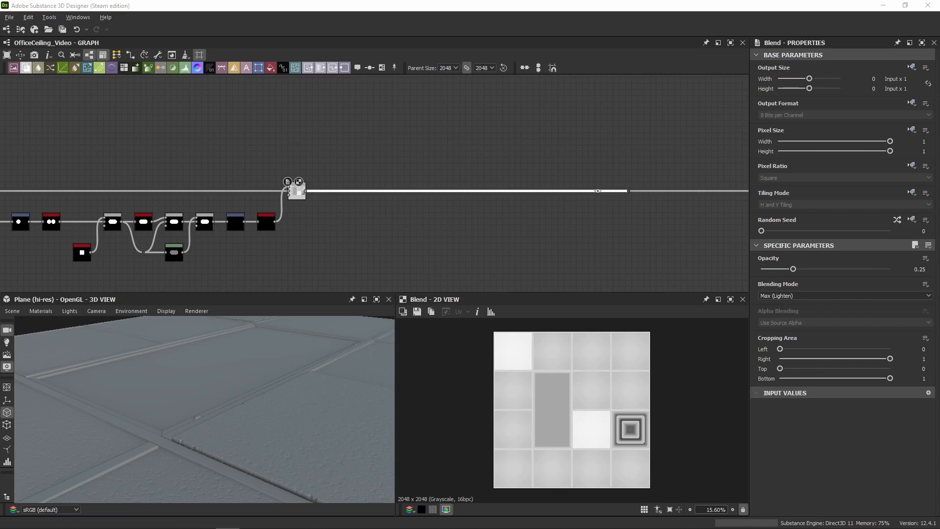
{"action": "middle_click_drag", "start_coordinate": [391, 259], "coordinate": [367, 199]}
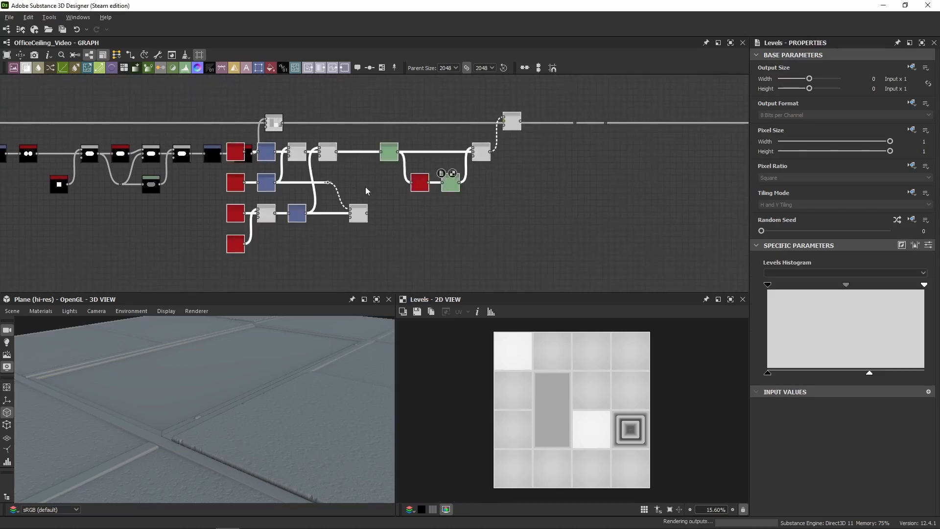
Place the pasted chain to the right of the rounded-shape Blend and connect that Blend's output to the chain's final Blend
{"action": "left_click", "coordinate": [235, 152]}
{"action": "left_click_drag", "start_coordinate": [235, 161], "coordinate": [304, 162]}
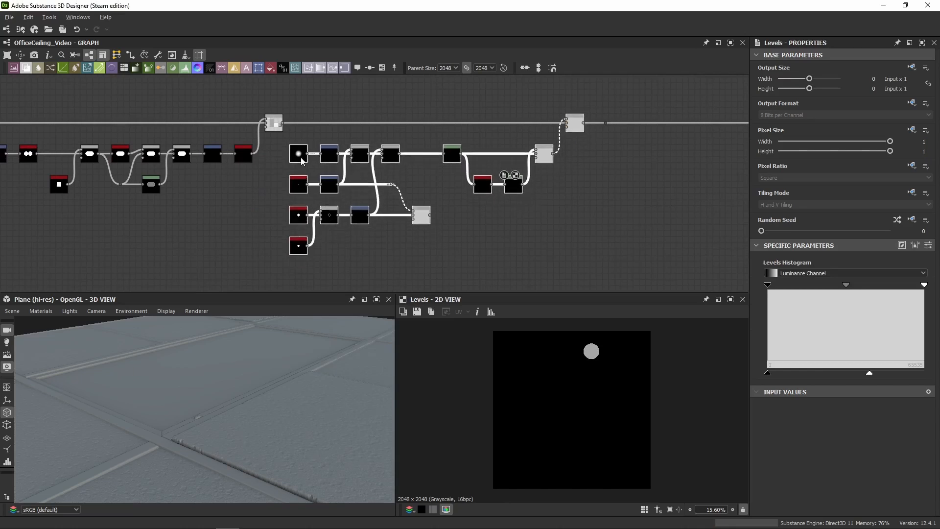
{"action": "middle_click_drag", "start_coordinate": [508, 133], "coordinate": [409, 155]}
{"action": "left_click", "coordinate": [249, 114]}
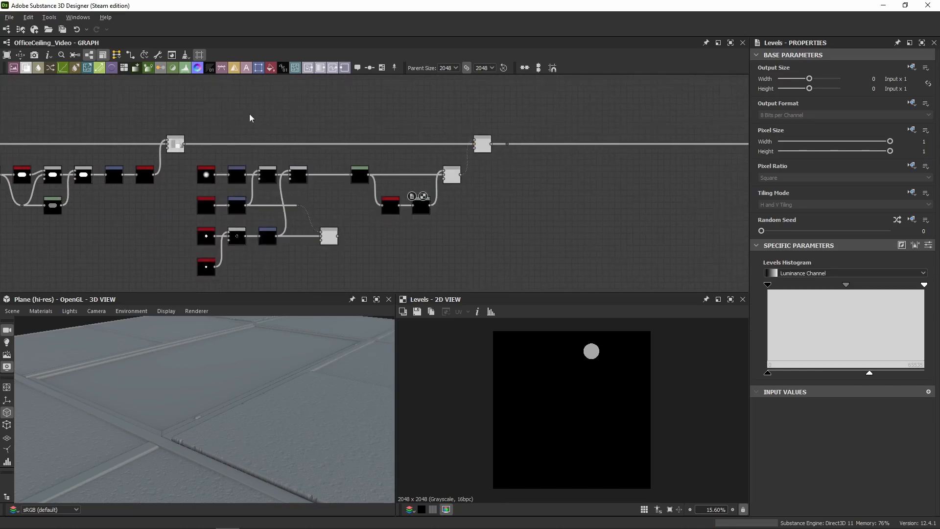
{"action": "left_click_drag", "start_coordinate": [184, 144], "coordinate": [480, 171]}
{"action": "mouse_move", "coordinate": [488, 135]}
{"action": "left_mouse_down"}
{"action": "mouse_move", "coordinate": [466, 151]}
{"action": "mouse_move", "coordinate": [480, 180]}
{"action": "mouse_move", "coordinate": [481, 149]}
{"action": "mouse_move", "coordinate": [491, 148]}
{"action": "left_mouse_up"}
{"action": "key", "text": "BackSpace"}
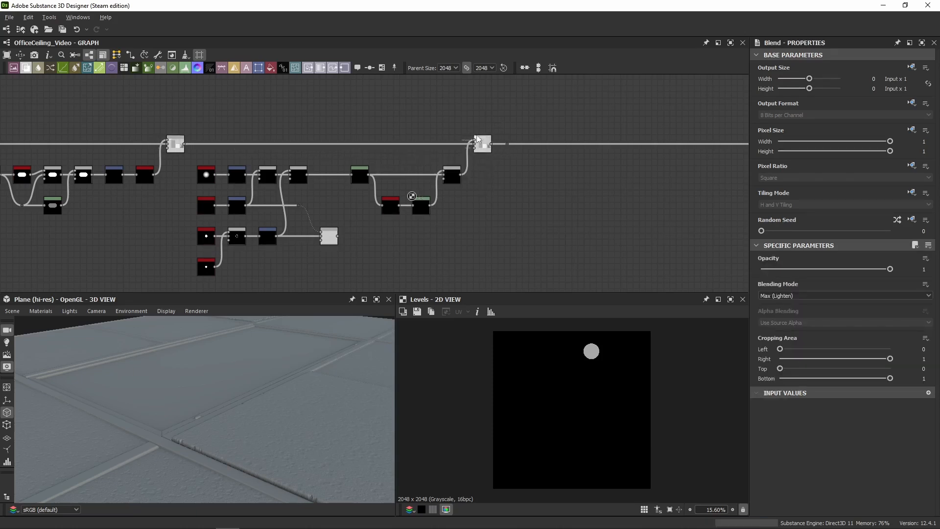
Preview the new Max (Lighten) Blend in 2D and examine the round detail on the ceiling up close in 3D
{"action": "double_click", "coordinate": [483, 144]}
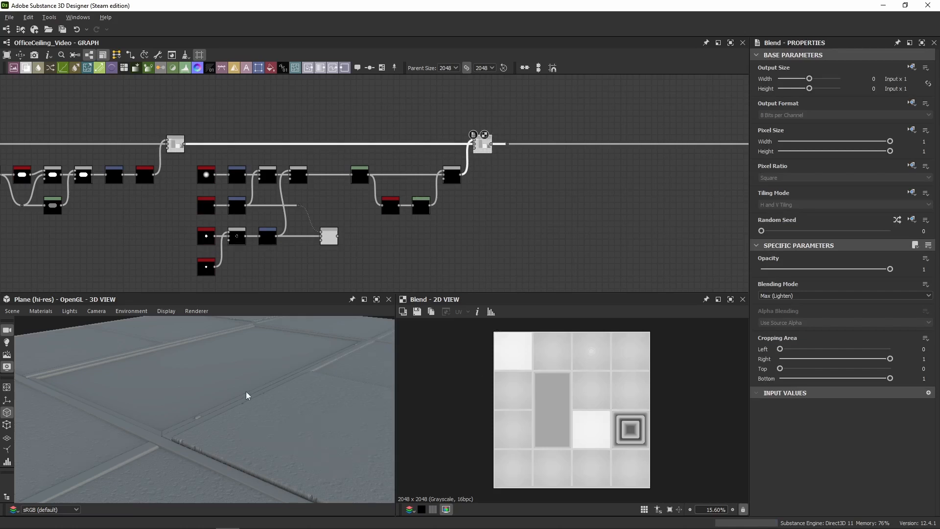
{"action": "scroll", "coordinate": [240, 391], "scroll_direction": "down", "scroll_amount": 5}
{"action": "left_click_drag", "start_coordinate": [236, 392], "coordinate": [419, 409]}
{"action": "scroll", "coordinate": [122, 381], "scroll_direction": "up", "scroll_amount": 4}
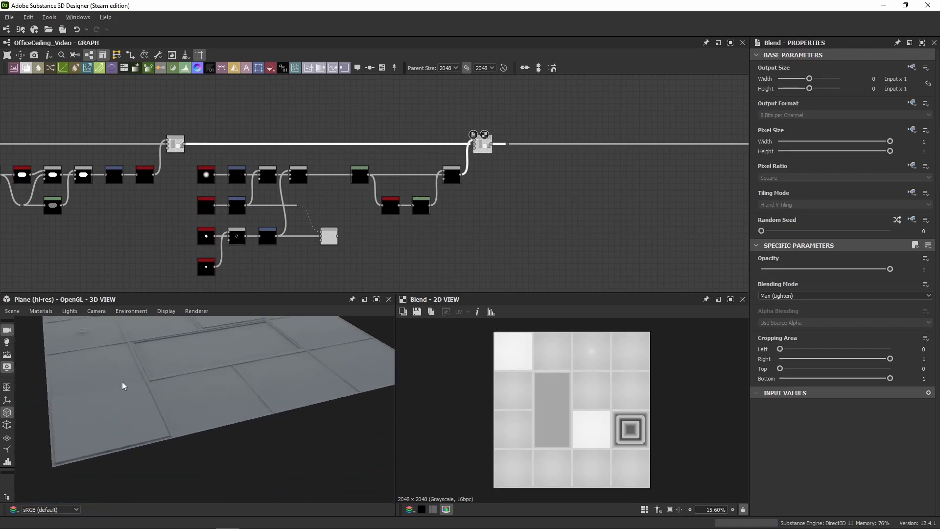
{"action": "middle_click_drag", "start_coordinate": [122, 381], "coordinate": [205, 417]}
{"action": "scroll", "coordinate": [204, 417], "scroll_direction": "up", "scroll_amount": 2}
{"action": "left_click_drag", "start_coordinate": [320, 438], "coordinate": [200, 333]}
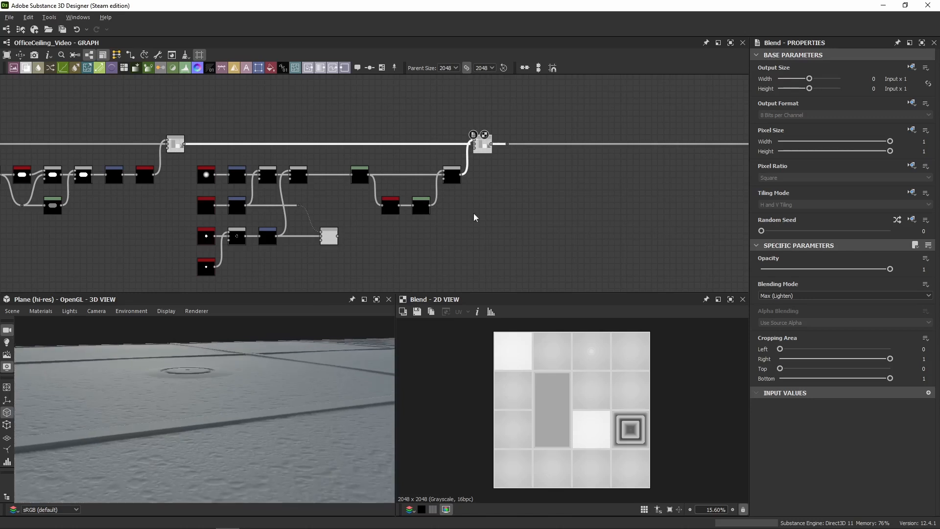
{"action": "left_click_drag", "start_coordinate": [478, 143], "coordinate": [451, 188]}
{"action": "key", "text": "ctrl+z"}
{"action": "key", "text": "ctrl+z"}
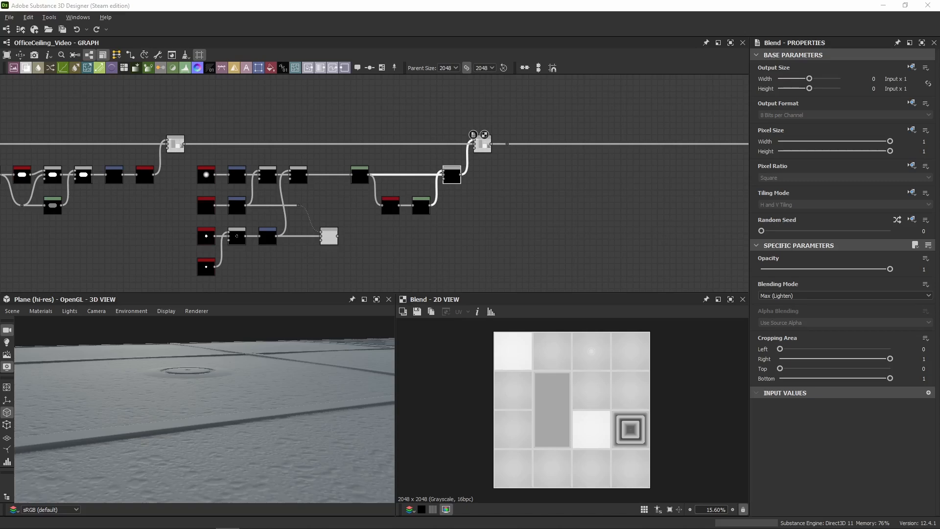
Examine the round detail on its ceiling tile from above in the 3D preview
{"action": "left_click_drag", "start_coordinate": [142, 431], "coordinate": [149, 498]}
{"action": "middle_click_drag", "start_coordinate": [149, 498], "coordinate": [177, 404]}
{"action": "scroll", "coordinate": [198, 398], "scroll_direction": "down", "scroll_amount": 2}
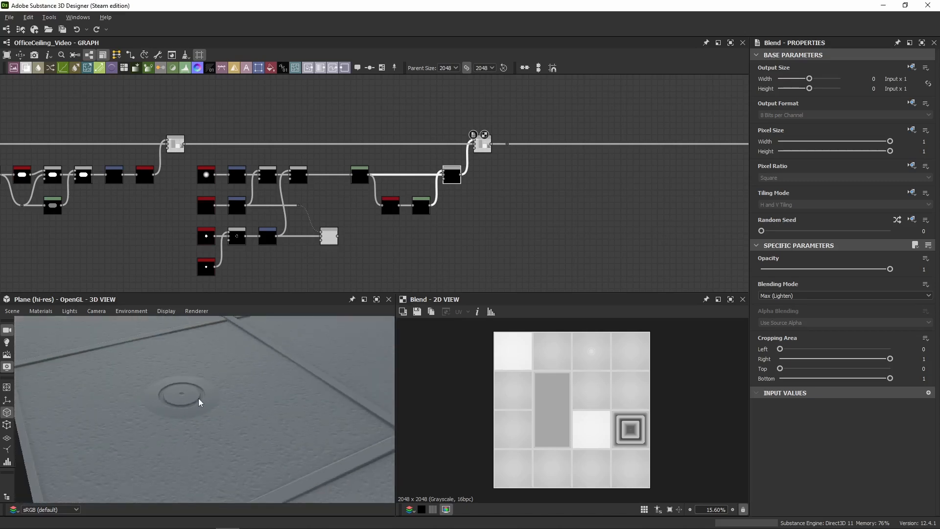
{"action": "scroll", "coordinate": [206, 175], "scroll_direction": "up", "scroll_amount": 4}
Shift the pasted shape chain one node width away from the rounded-shape Blend to make room for a Levels node
{"action": "middle_click_drag", "start_coordinate": [205, 175], "coordinate": [285, 166]}
{"action": "left_click", "coordinate": [224, 111]}
{"action": "left_click", "coordinate": [247, 167]}
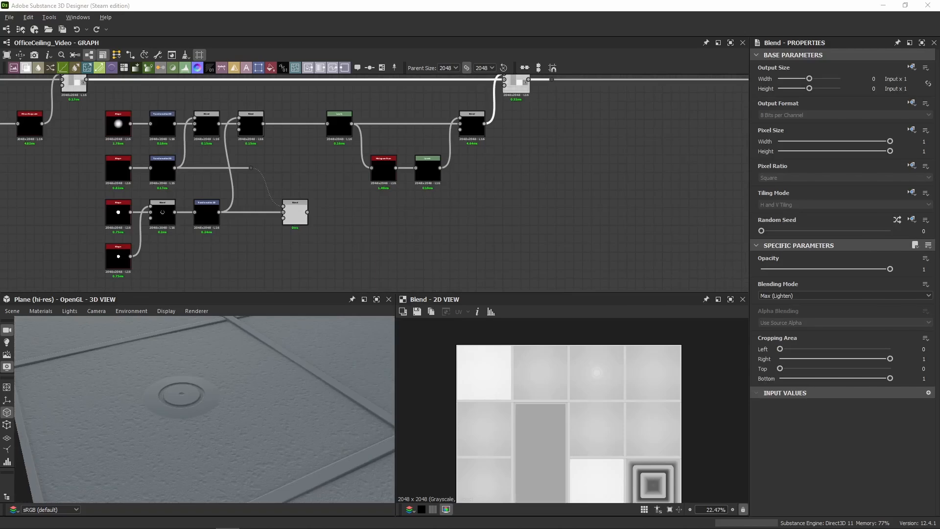
{"action": "middle_click_drag", "start_coordinate": [195, 114], "coordinate": [400, 168]}
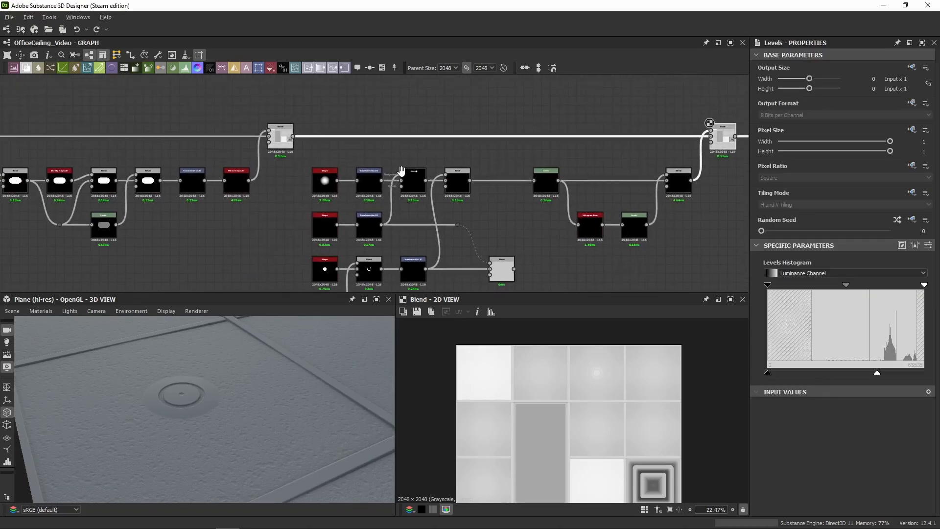
{"action": "scroll", "coordinate": [356, 149], "scroll_direction": "down", "scroll_amount": 4}
{"action": "scroll", "coordinate": [296, 185], "scroll_direction": "up", "scroll_amount": 3}
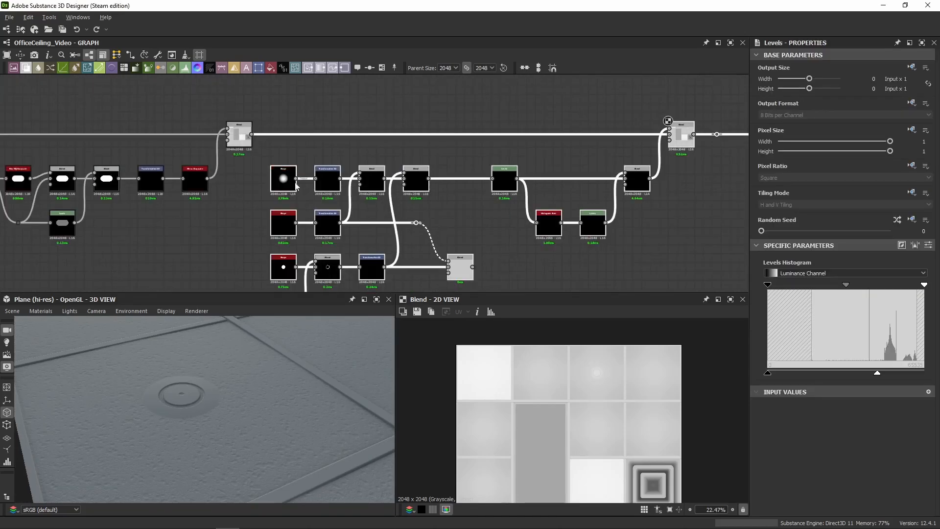
{"action": "scroll", "coordinate": [279, 185], "scroll_direction": "up", "scroll_amount": 3}
{"action": "middle_click_drag", "start_coordinate": [277, 181], "coordinate": [369, 191]}
{"action": "left_click", "coordinate": [272, 128]}
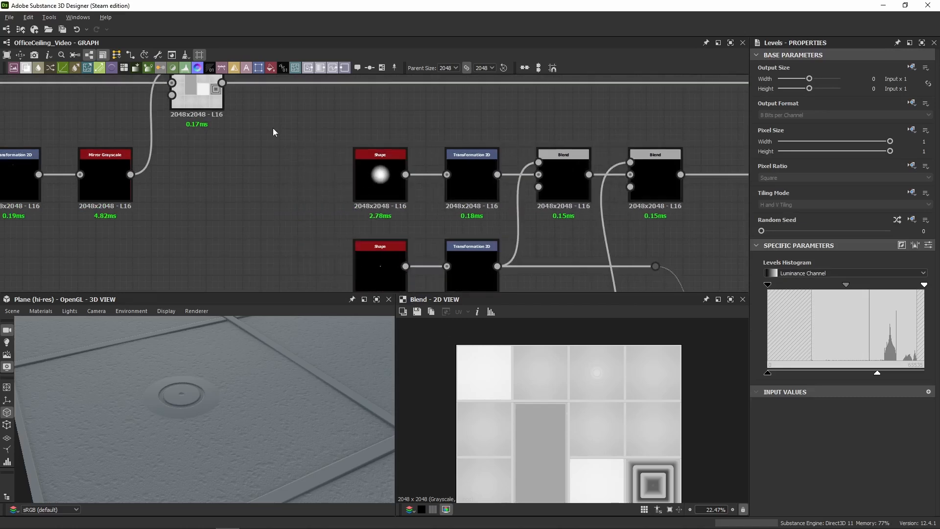
Paste the Levels node and insert it in the main line between the rounded-shape Blend and the chain's final Blend
{"action": "key", "text": "ctrl+v"}
{"action": "left_click", "coordinate": [283, 149]}
{"action": "left_click_drag", "start_coordinate": [221, 82], "coordinate": [263, 139]}
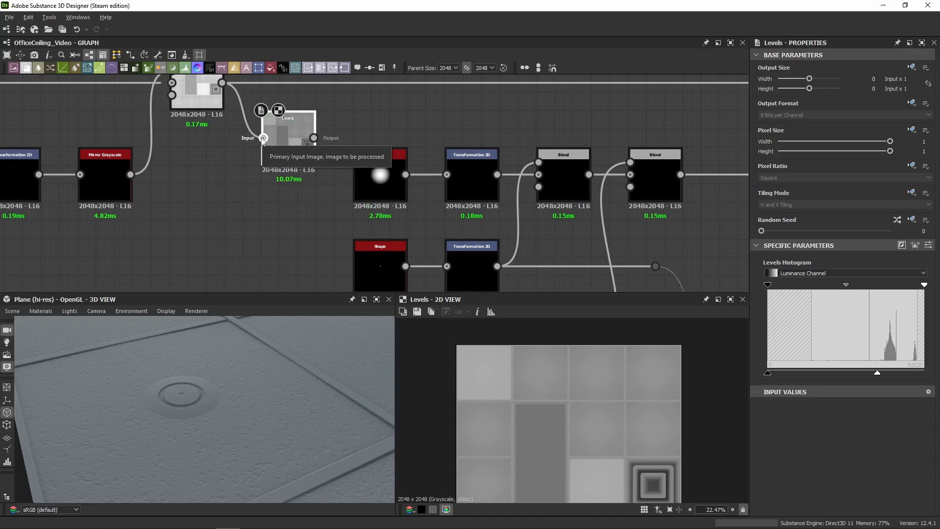
{"action": "scroll", "coordinate": [240, 128], "scroll_direction": "down", "scroll_amount": 3}
{"action": "scroll", "coordinate": [204, 172], "scroll_direction": "up", "scroll_amount": 1}
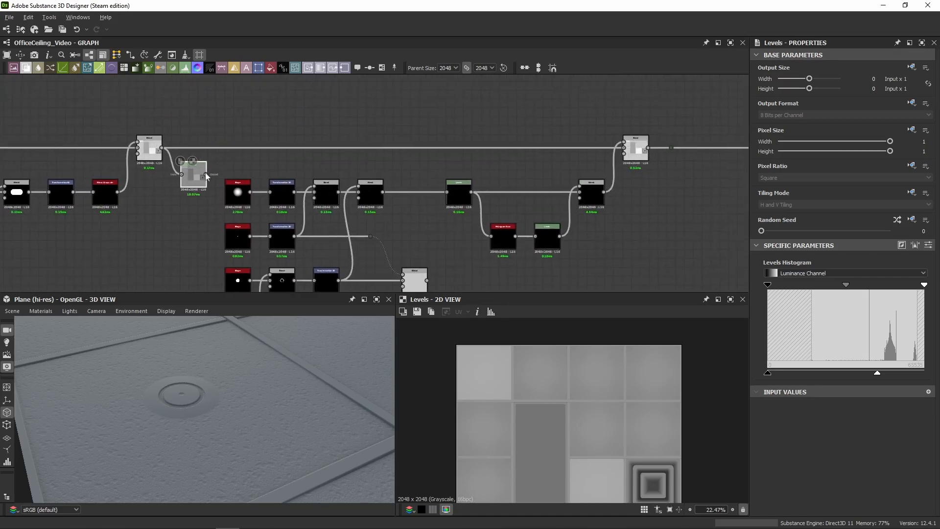
{"action": "left_click_drag", "start_coordinate": [205, 174], "coordinate": [624, 146]}
{"action": "left_click_drag", "start_coordinate": [196, 188], "coordinate": [196, 162]}
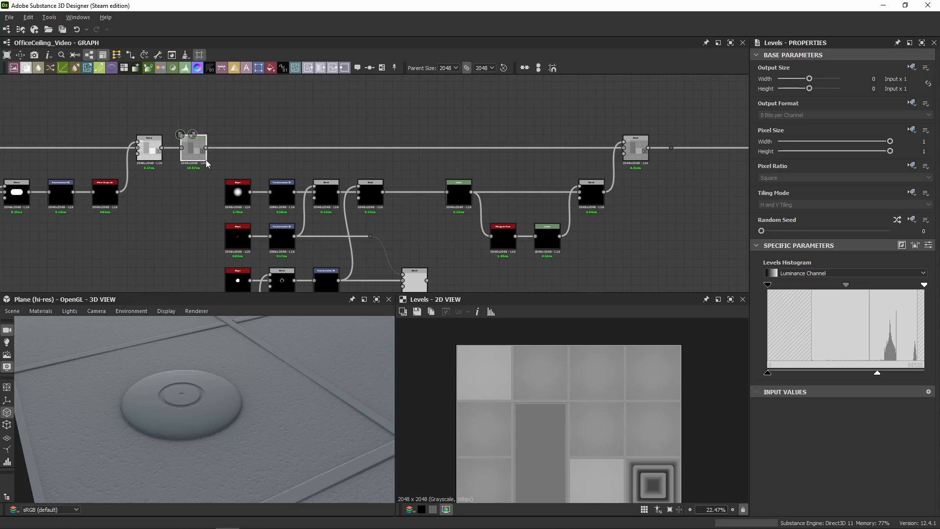
Toggle the inserted Levels node off and on to compare the bump in 3D, and show its parameters as sliders
{"action": "left_click_drag", "start_coordinate": [184, 404], "coordinate": [238, 381]}
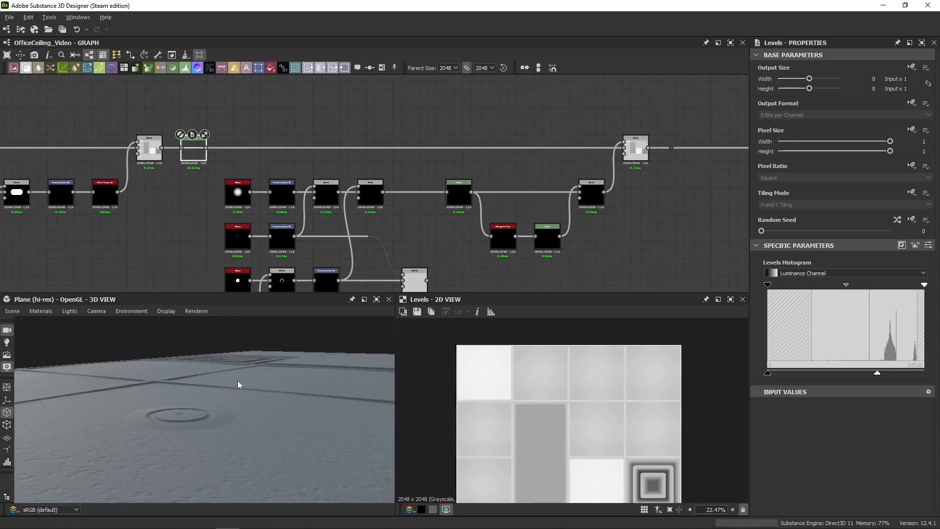
{"action": "left_click_drag", "start_coordinate": [177, 419], "coordinate": [180, 416]}
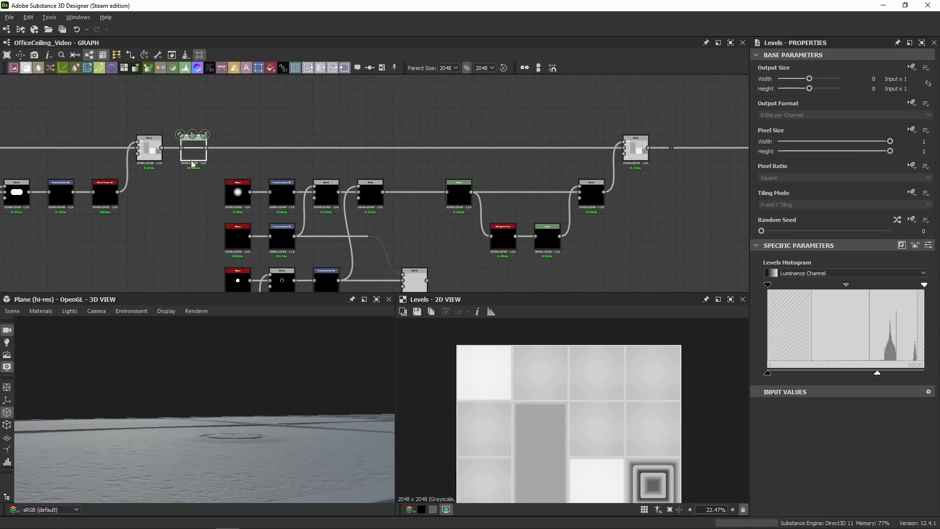
{"action": "left_click", "coordinate": [929, 244]}
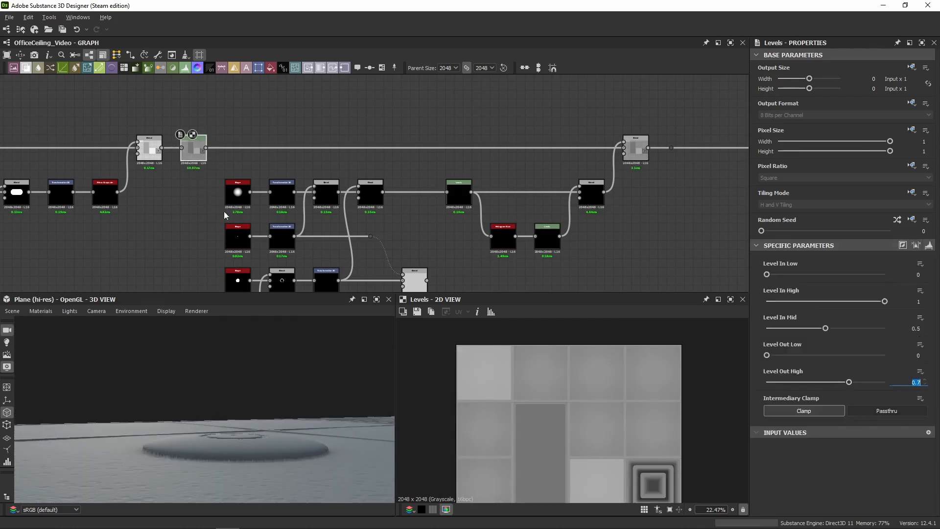
Compare the 2D previews of the rounded-shape Blend, the inserted Levels node and the chain's final Blend
{"action": "left_click", "coordinate": [149, 147]}
{"action": "scroll", "coordinate": [584, 434], "scroll_direction": "down", "scroll_amount": 1}
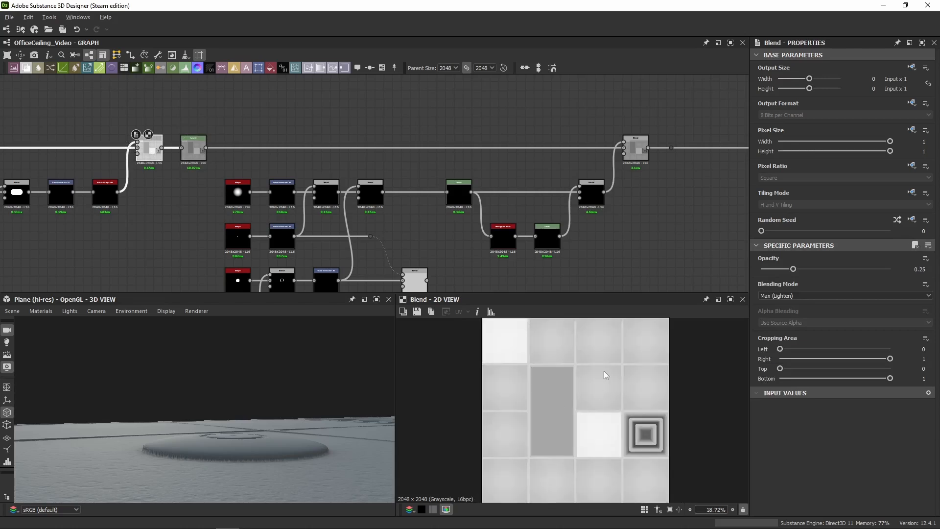
{"action": "left_click", "coordinate": [202, 154]}
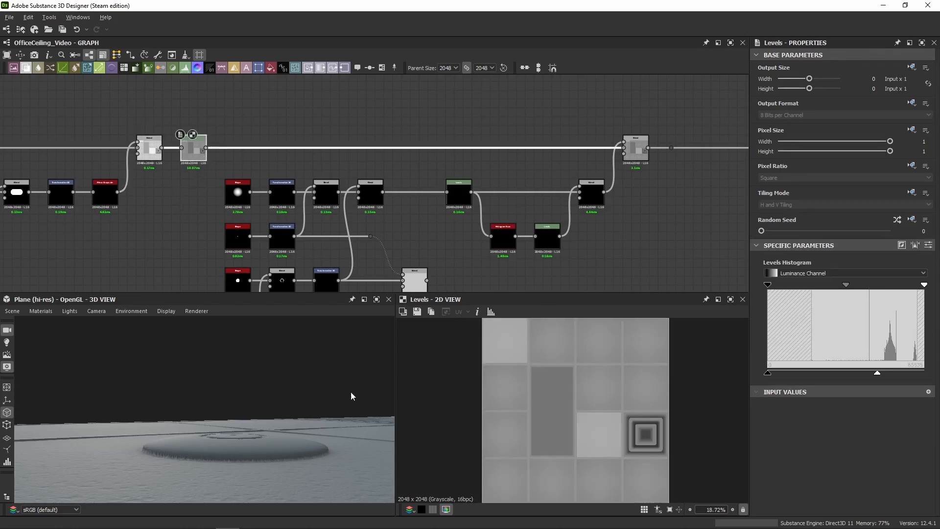
{"action": "left_click", "coordinate": [635, 151]}
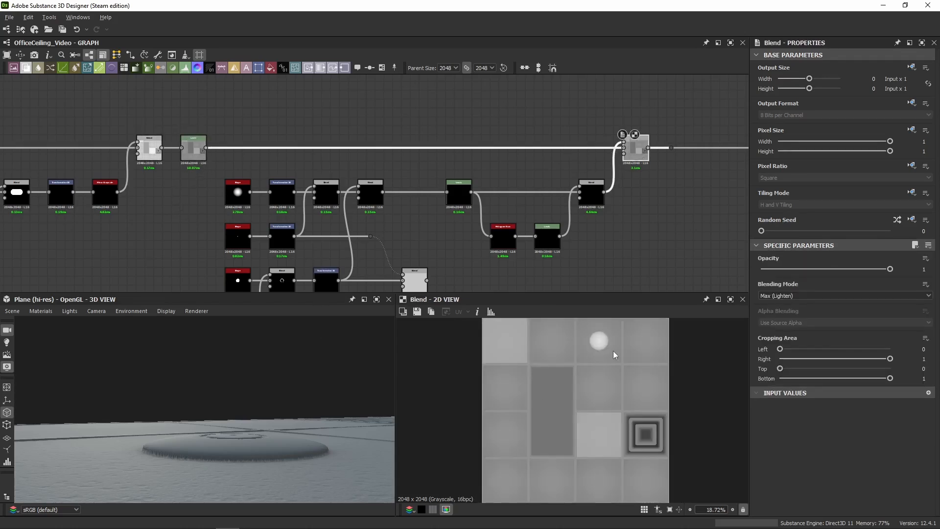
{"action": "left_click", "coordinate": [198, 166]}
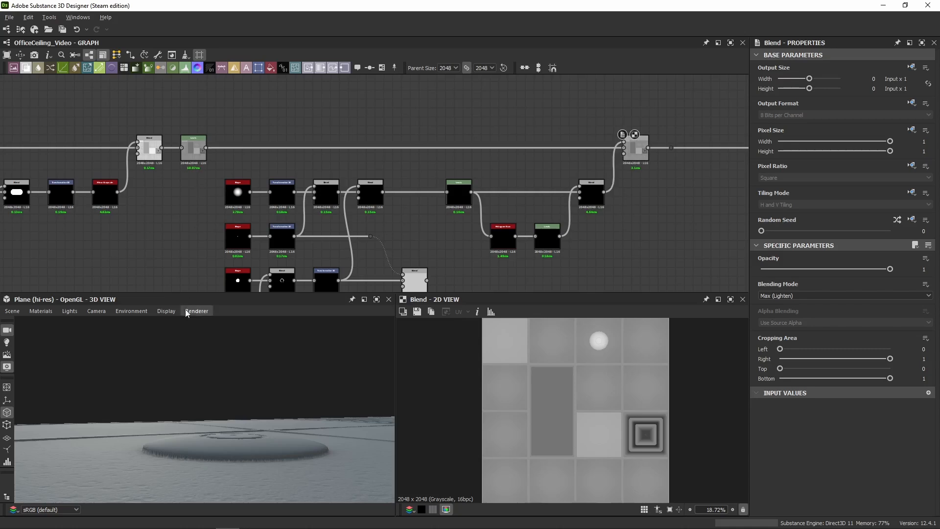
Examine the domed detail at an angle in 3D and inspect the parameters of the chain's first Shape node
{"action": "left_click_drag", "start_coordinate": [198, 387], "coordinate": [208, 432]}
{"action": "scroll", "coordinate": [212, 419], "scroll_direction": "down", "scroll_amount": 2}
{"action": "middle_click_drag", "start_coordinate": [355, 153], "coordinate": [323, 119]}
{"action": "middle_click_drag", "start_coordinate": [189, 163], "coordinate": [243, 134]}
{"action": "left_click", "coordinate": [248, 132]}
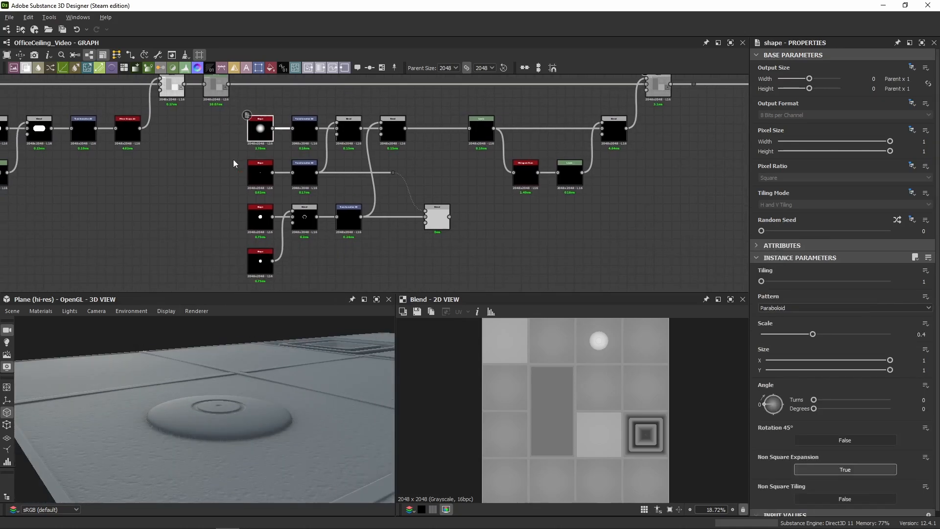
{"action": "middle_click_drag", "start_coordinate": [222, 166], "coordinate": [197, 162]}
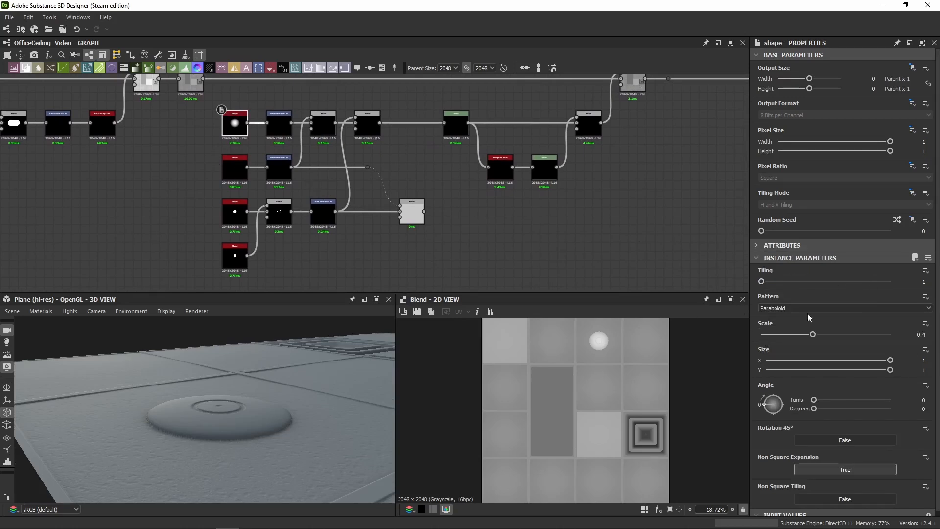
Inspect the Transformation 2D node after the Paraboloid shape, showing its transform matrix values and 2D preview
{"action": "left_click", "coordinate": [276, 122]}
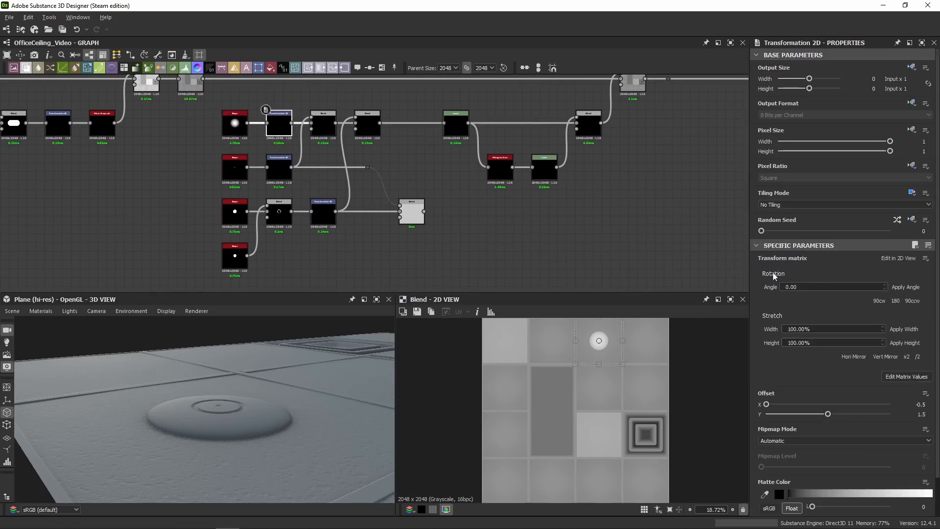
{"action": "left_click", "coordinate": [897, 377]}
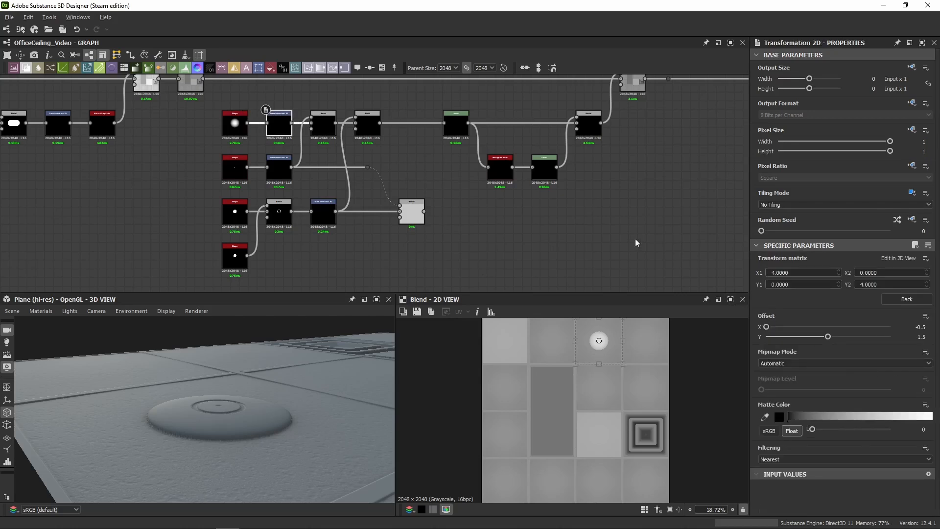
{"action": "double_click", "coordinate": [279, 122]}
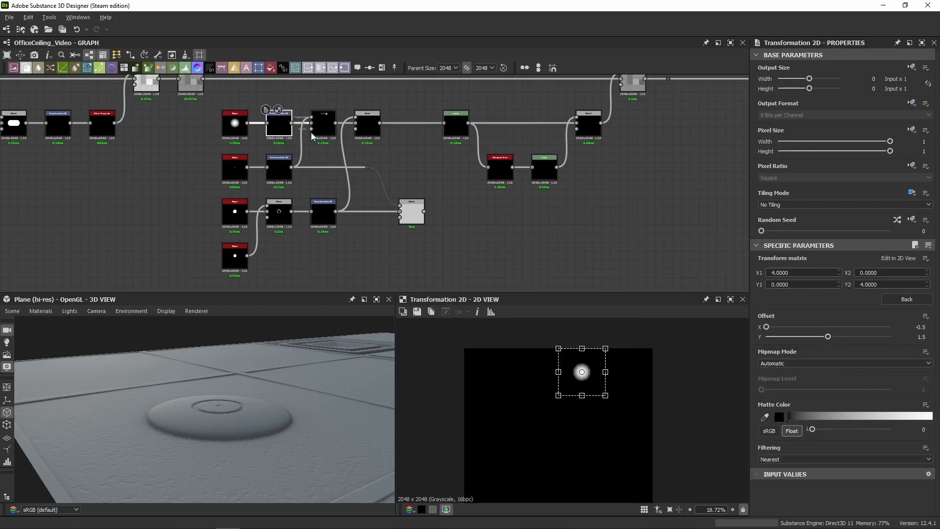
Inspect the tiny Disc Shape node and its Transformation 2D matrix values, and compare them with the Paraboloid's Transformation 2D
{"action": "left_click_drag", "start_coordinate": [310, 132], "coordinate": [312, 128]}
{"action": "scroll", "coordinate": [233, 167], "scroll_direction": "up", "scroll_amount": 3}
{"action": "left_click", "coordinate": [235, 166]}
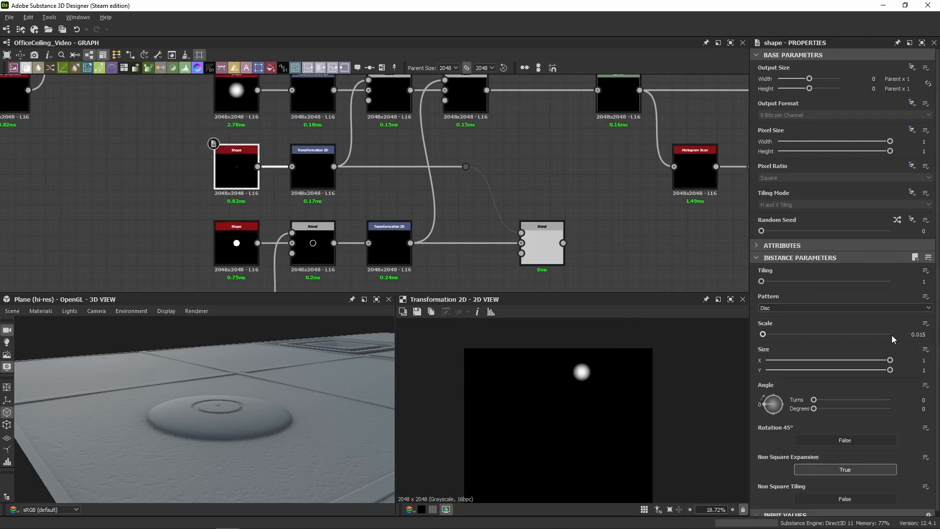
{"action": "scroll", "coordinate": [838, 387], "scroll_direction": "down", "scroll_amount": 1}
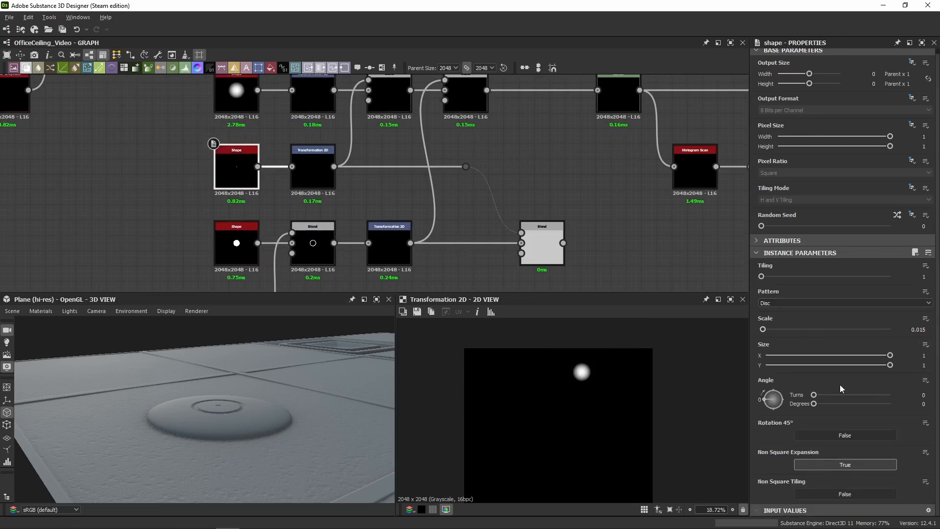
{"action": "left_click", "coordinate": [313, 169]}
{"action": "left_click", "coordinate": [905, 371]}
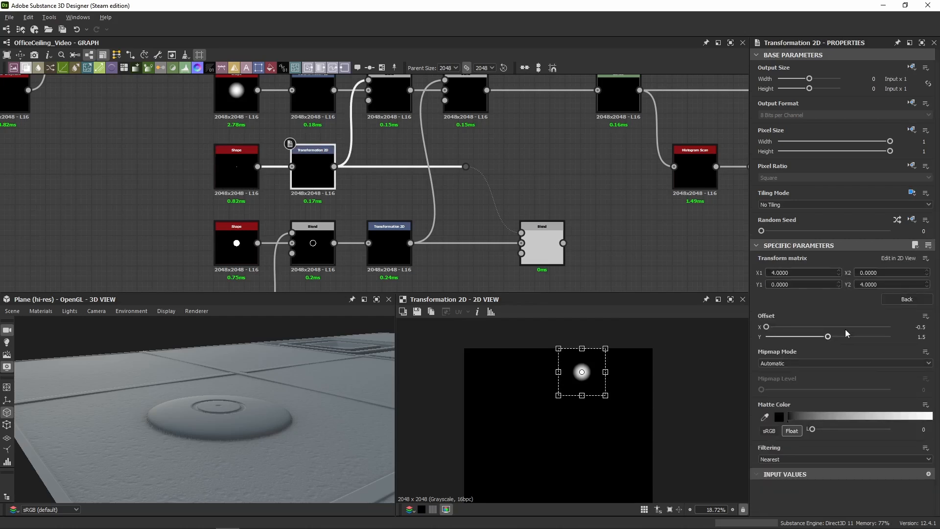
{"action": "middle_click_drag", "start_coordinate": [309, 88], "coordinate": [317, 135]}
{"action": "left_click", "coordinate": [318, 135]}
{"action": "middle_click_drag", "start_coordinate": [325, 198], "coordinate": [331, 116]}
{"action": "middle_click_drag", "start_coordinate": [389, 175], "coordinate": [389, 192]}
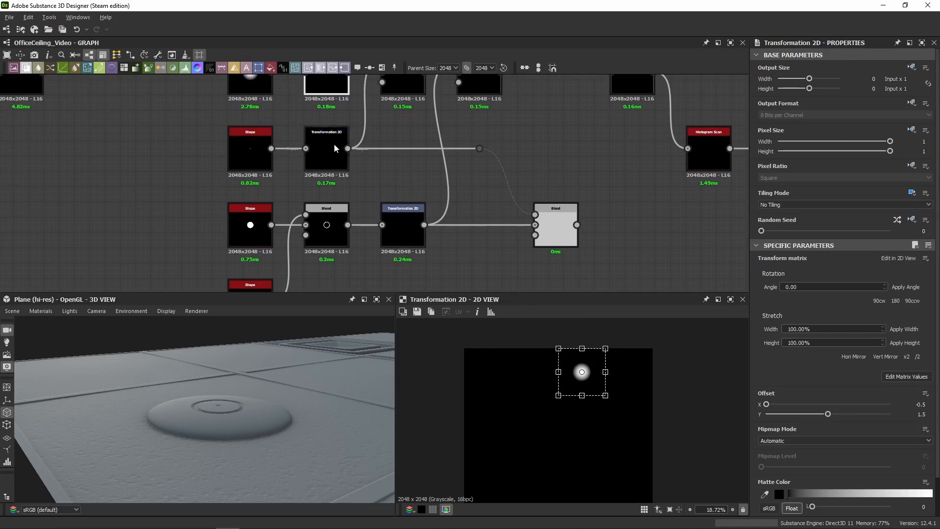
Inspect the Disc Shape node feeding the ring Blend, viewing its parameters, its 2D preview and the ring up close in 3D
{"action": "middle_click_drag", "start_coordinate": [255, 212], "coordinate": [295, 140]}
{"action": "left_click", "coordinate": [294, 143]}
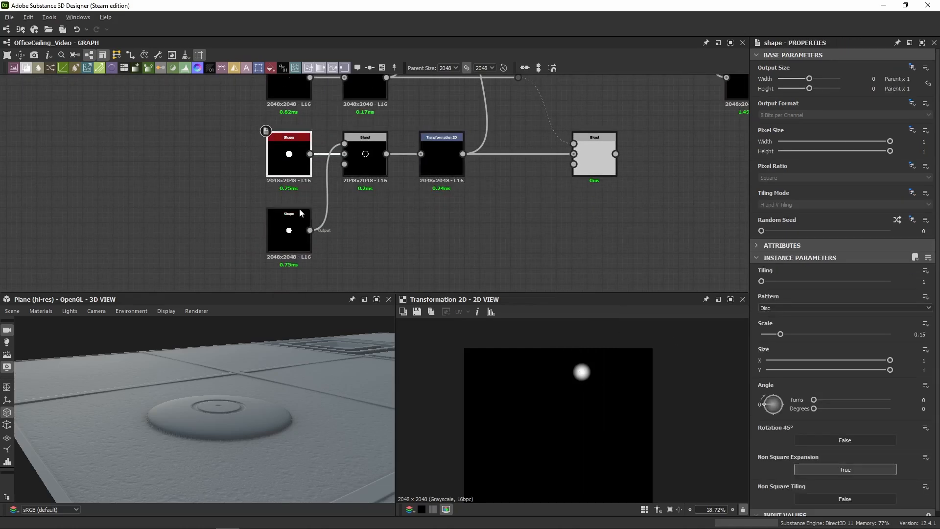
{"action": "middle_click_drag", "start_coordinate": [434, 133], "coordinate": [323, 254]}
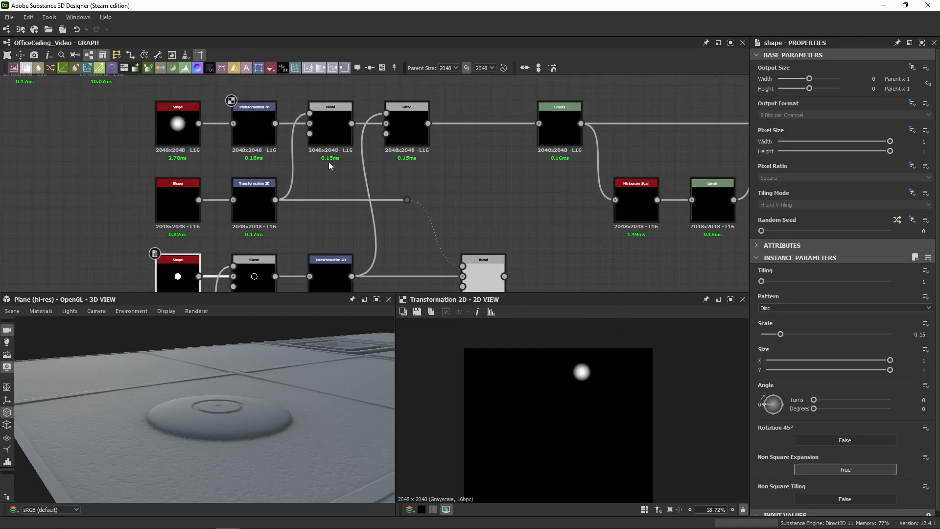
{"action": "middle_click_drag", "start_coordinate": [247, 256], "coordinate": [314, 192]}
{"action": "scroll", "coordinate": [205, 391], "scroll_direction": "up", "scroll_amount": 5}
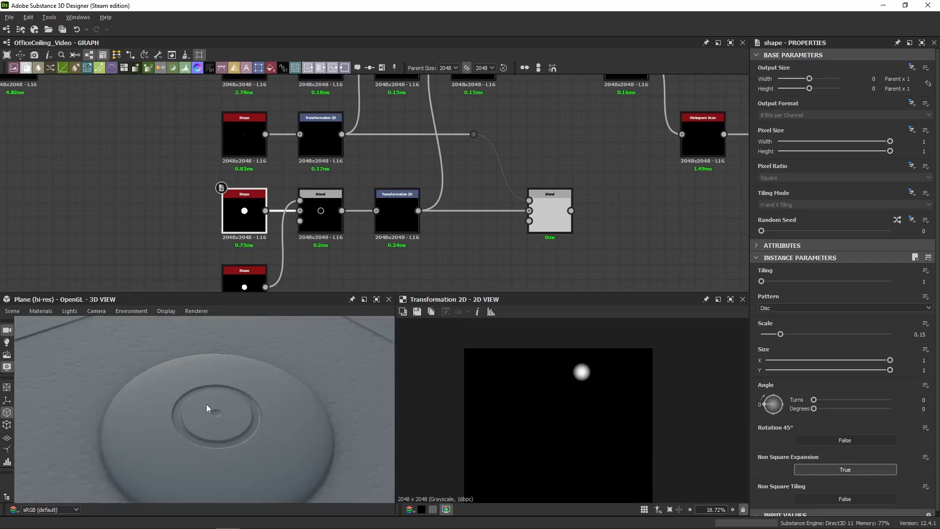
{"action": "middle_click_drag", "start_coordinate": [355, 239], "coordinate": [432, 173]}
{"action": "double_click", "coordinate": [309, 143]}
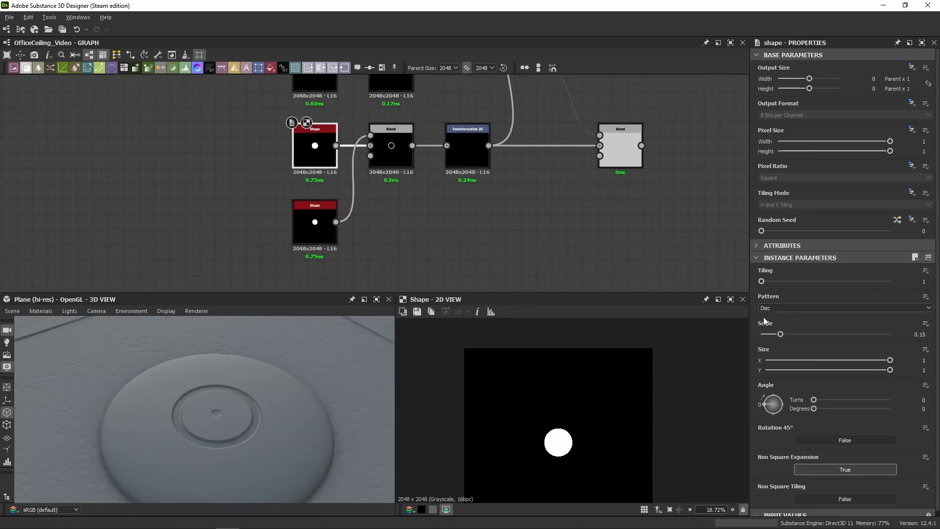
Inspect the second Disc Shape feeding the ring Blend, and the ring Blend's Subtract settings and 2D preview
{"action": "scroll", "coordinate": [764, 321], "scroll_direction": "down", "scroll_amount": 1}
{"action": "left_click", "coordinate": [325, 237]}
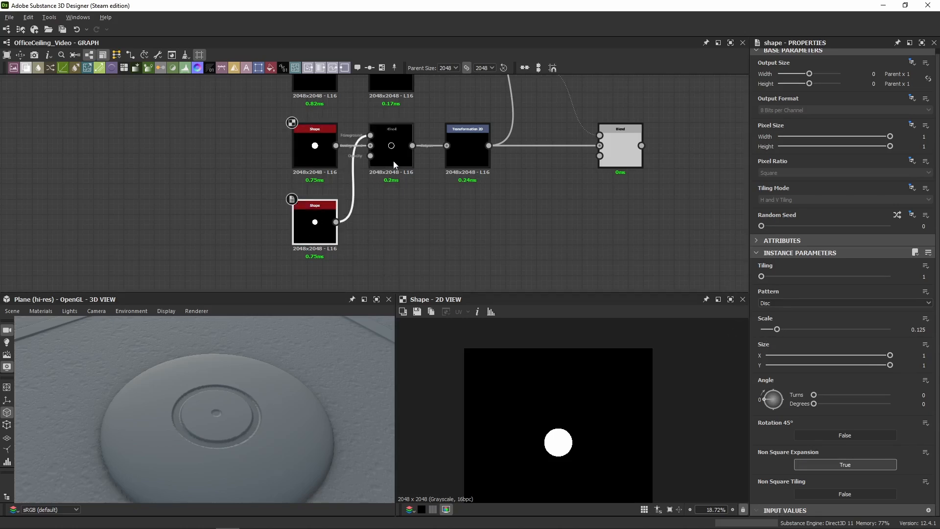
{"action": "double_click", "coordinate": [393, 160]}
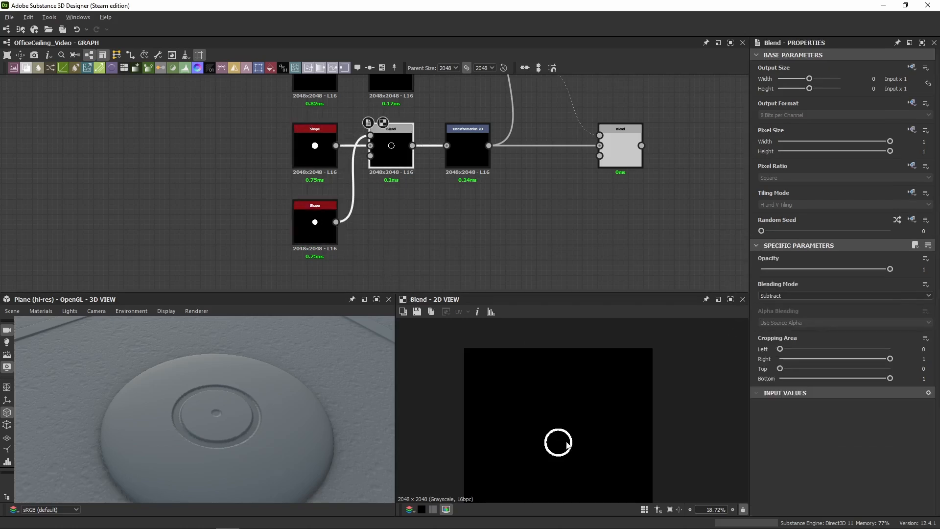
Inspect the Transformation 2D node after the ring Blend, showing its 2D preview, transform matrix values and offset
{"action": "middle_click_drag", "start_coordinate": [447, 183], "coordinate": [419, 245]}
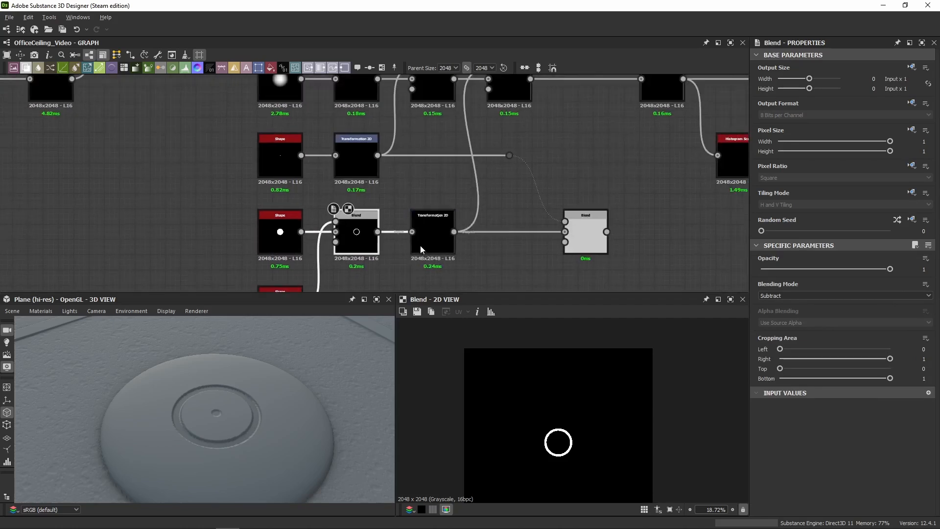
{"action": "left_click", "coordinate": [421, 244]}
{"action": "double_click", "coordinate": [430, 234]}
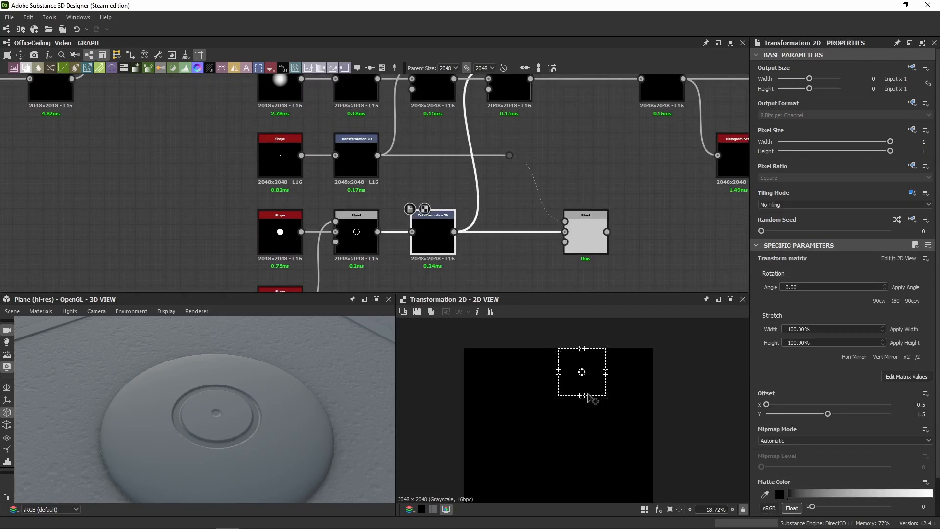
{"action": "left_click", "coordinate": [893, 377]}
{"action": "middle_click_drag", "start_coordinate": [469, 195], "coordinate": [403, 233]}
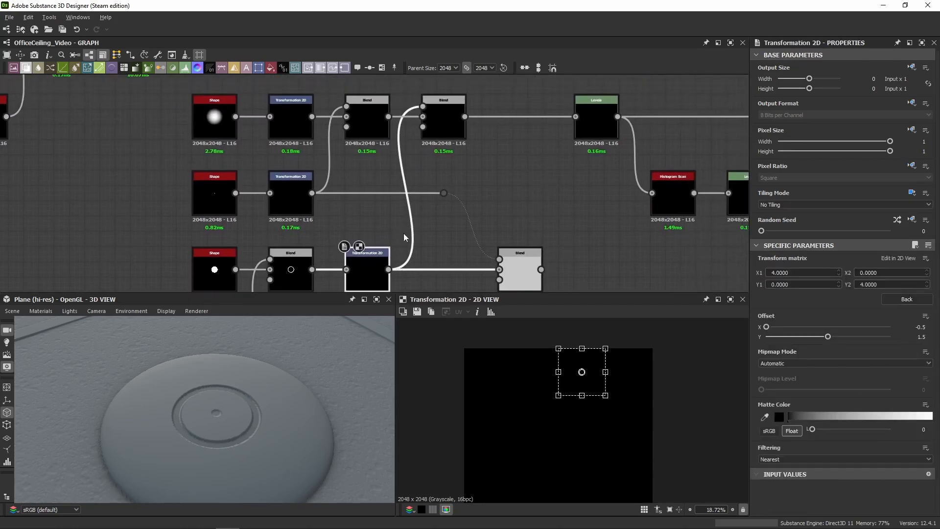
Inspect the Blend that subtracts the tiny disc from the dome, checking its inputs and viewing its 2D preview up close
{"action": "double_click", "coordinate": [367, 117]}
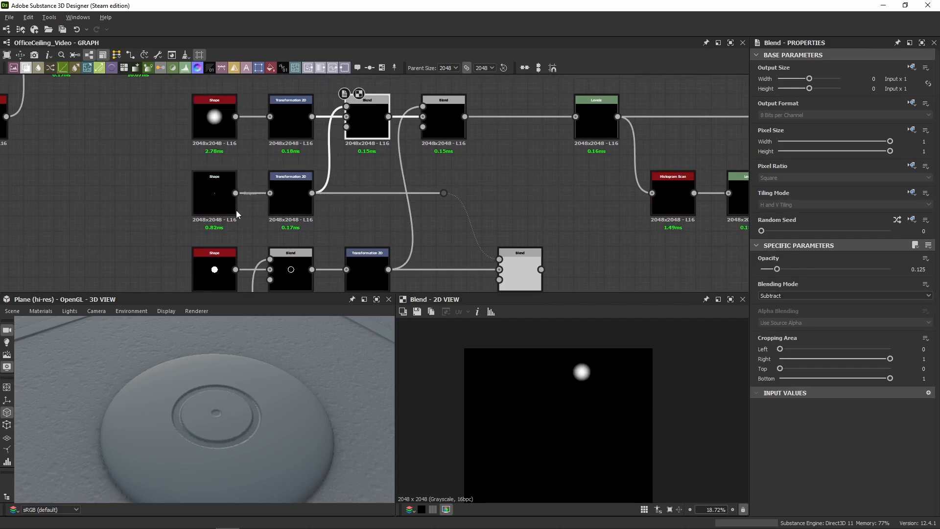
{"action": "double_click", "coordinate": [230, 206]}
{"action": "left_click", "coordinate": [285, 212]}
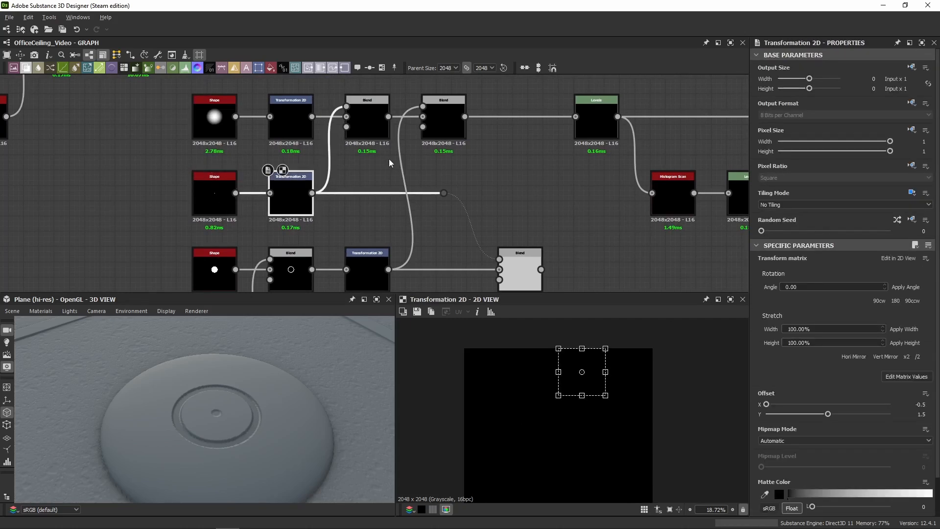
{"action": "double_click", "coordinate": [378, 124]}
{"action": "scroll", "coordinate": [579, 369], "scroll_direction": "up", "scroll_amount": 10}
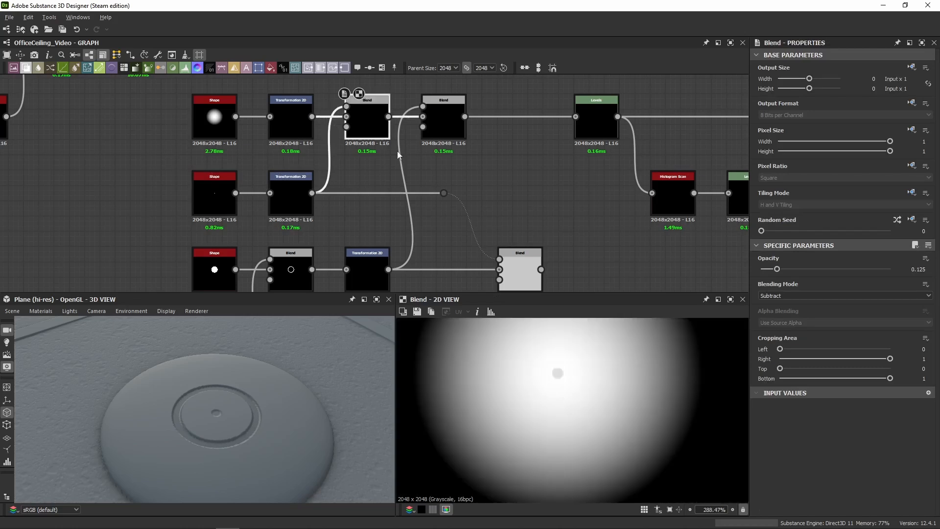
Compare the two Subtract Blends on the dome chain and the ring's Transformation 2D that feeds the second one
{"action": "middle_click_drag", "start_coordinate": [466, 175], "coordinate": [449, 201]}
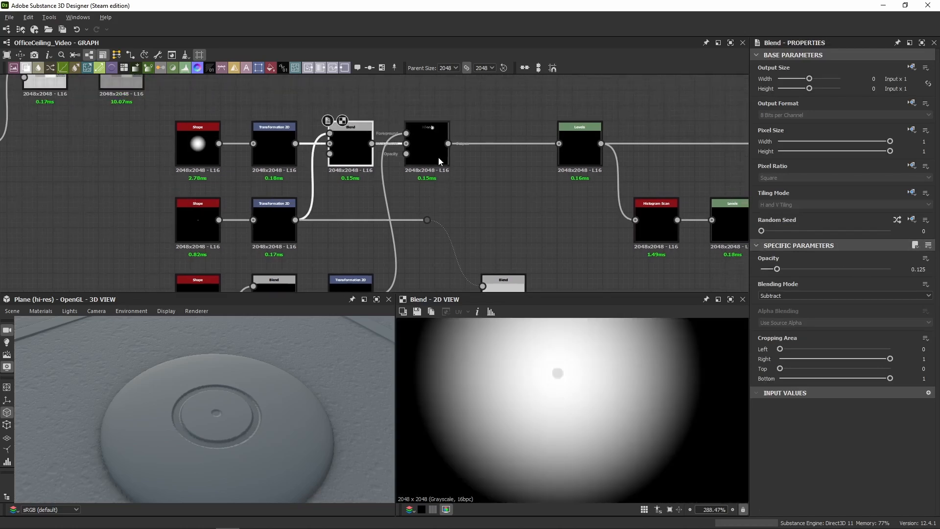
{"action": "double_click", "coordinate": [438, 157]}
{"action": "double_click", "coordinate": [358, 149]}
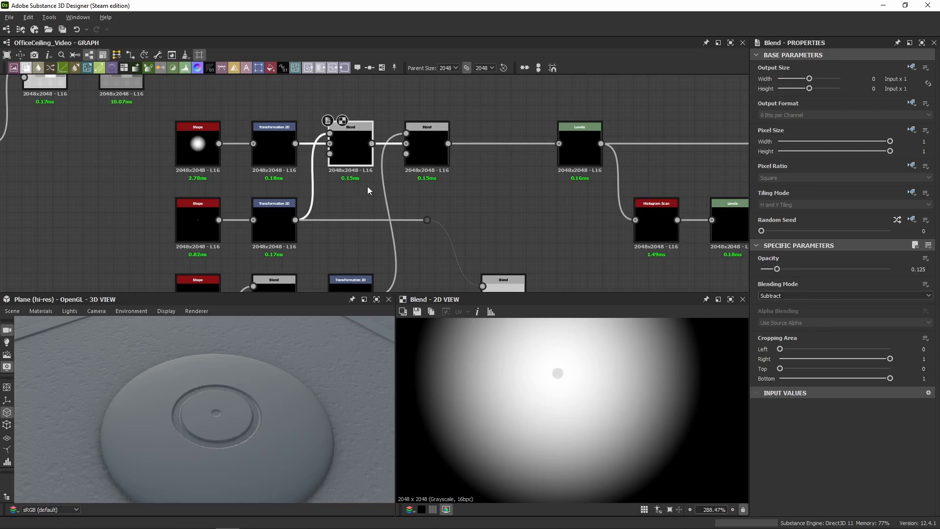
{"action": "double_click", "coordinate": [430, 149]}
{"action": "scroll", "coordinate": [395, 208], "scroll_direction": "down", "scroll_amount": 3}
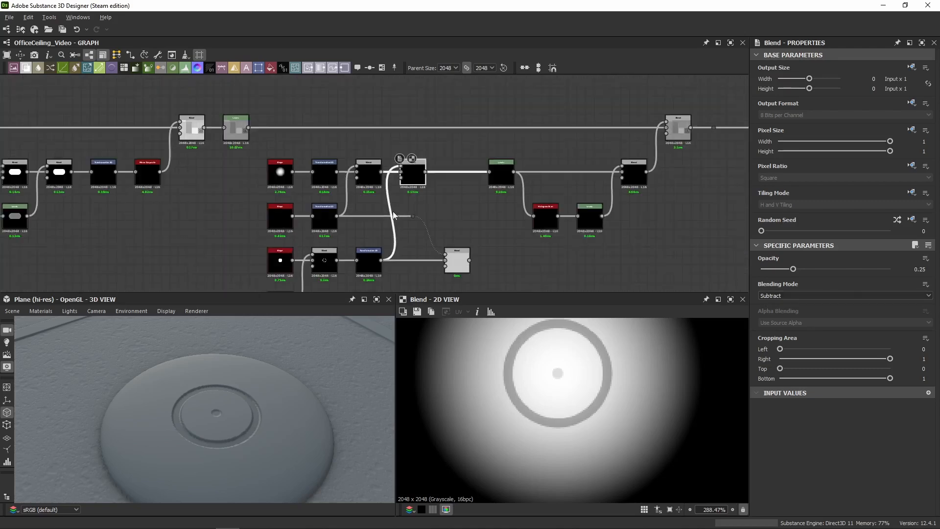
{"action": "middle_click_drag", "start_coordinate": [379, 254], "coordinate": [372, 212]}
{"action": "scroll", "coordinate": [373, 211], "scroll_direction": "up", "scroll_amount": 3}
{"action": "double_click", "coordinate": [363, 223]}
{"action": "middle_click_drag", "start_coordinate": [433, 107], "coordinate": [428, 132]}
{"action": "double_click", "coordinate": [429, 105]}
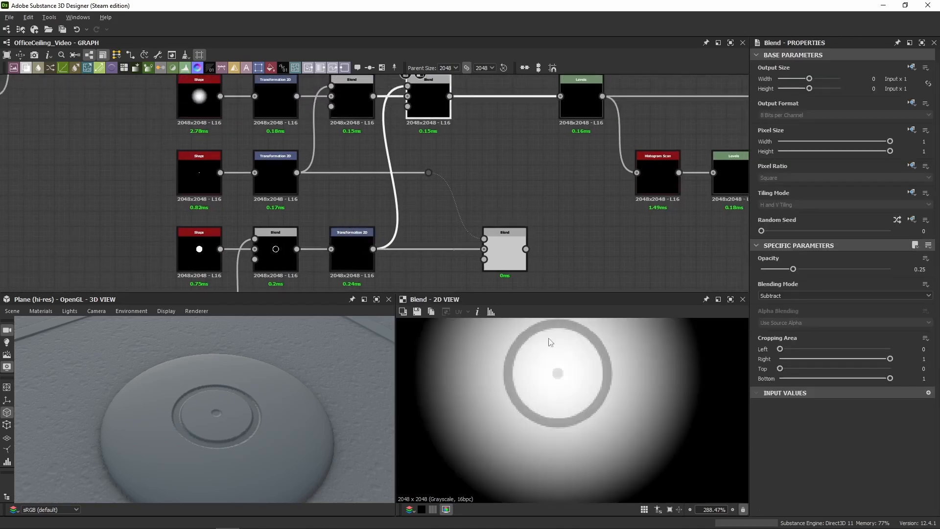
Preview the Levels node after the Subtract Blends and the separate Add (Linear Dodge) Blend combining ring and dot
{"action": "middle_click_drag", "start_coordinate": [498, 168], "coordinate": [375, 170]}
{"action": "double_click", "coordinate": [447, 140]}
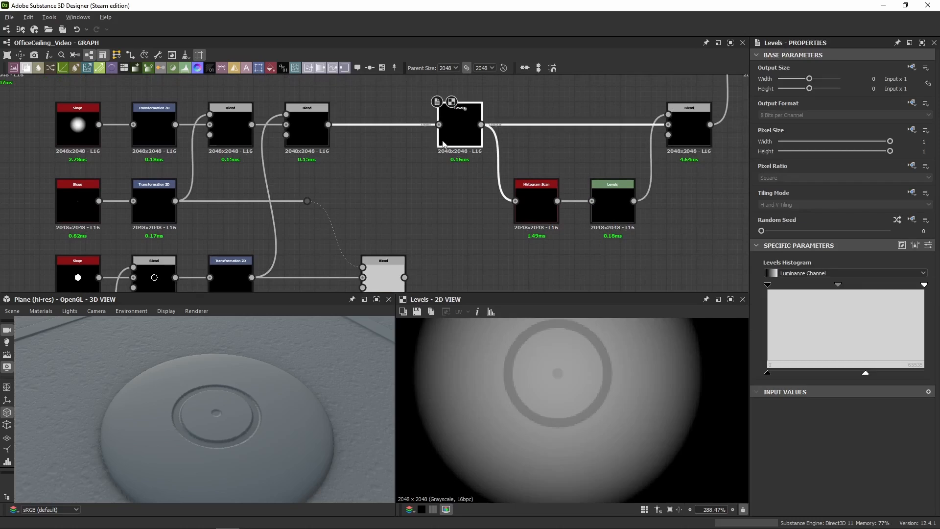
{"action": "double_click", "coordinate": [374, 272]}
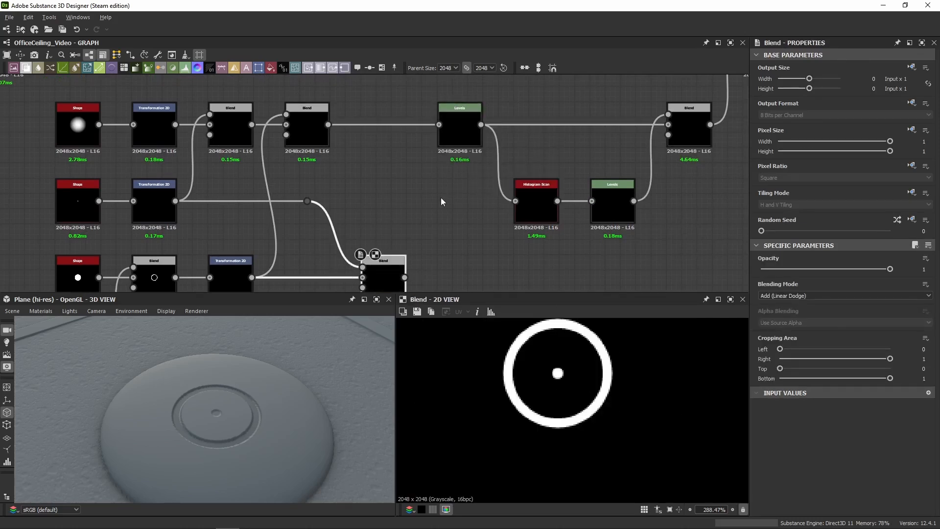
{"action": "middle_click_drag", "start_coordinate": [440, 201], "coordinate": [421, 174]}
{"action": "double_click", "coordinate": [439, 120]}
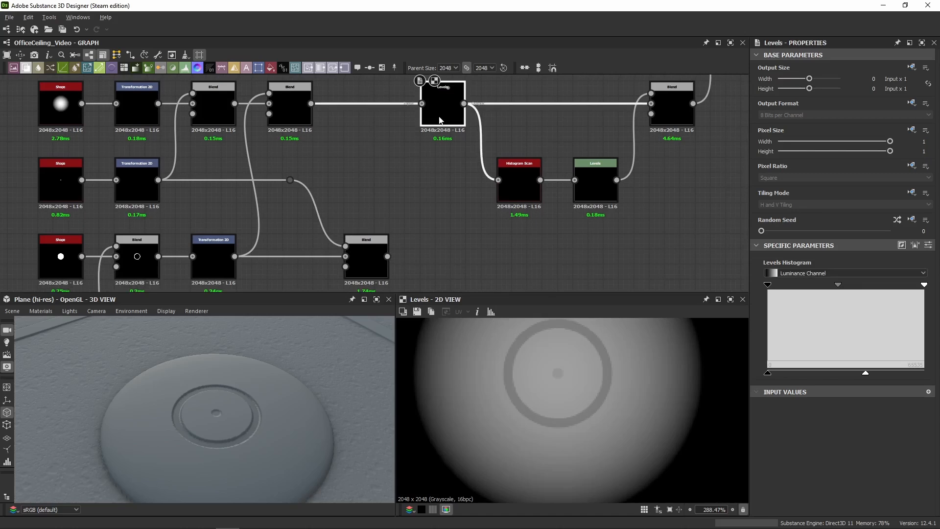
Compare the Levels node with the Subtract Blend before it, and show the Levels parameters as numeric sliders
{"action": "left_click", "coordinate": [421, 128]}
{"action": "double_click", "coordinate": [292, 100]}
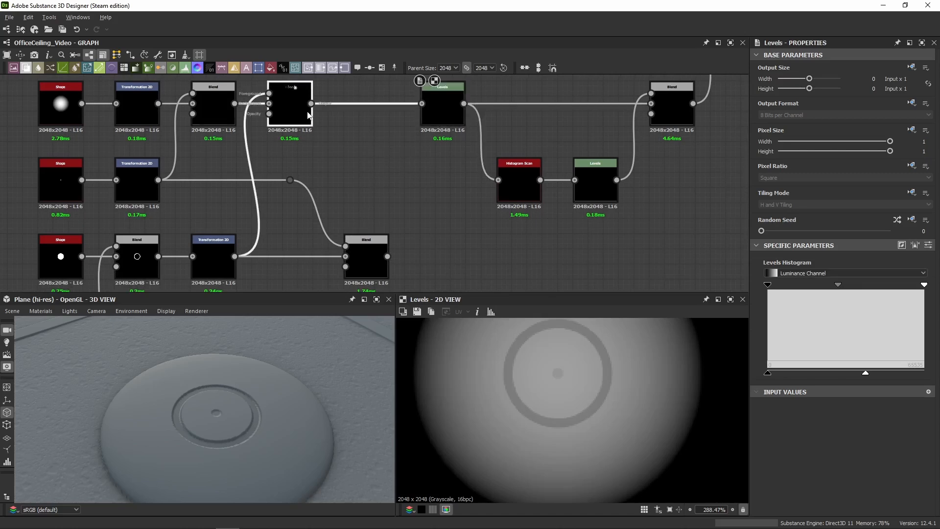
{"action": "scroll", "coordinate": [601, 374], "scroll_direction": "down", "scroll_amount": 5}
{"action": "double_click", "coordinate": [431, 117]}
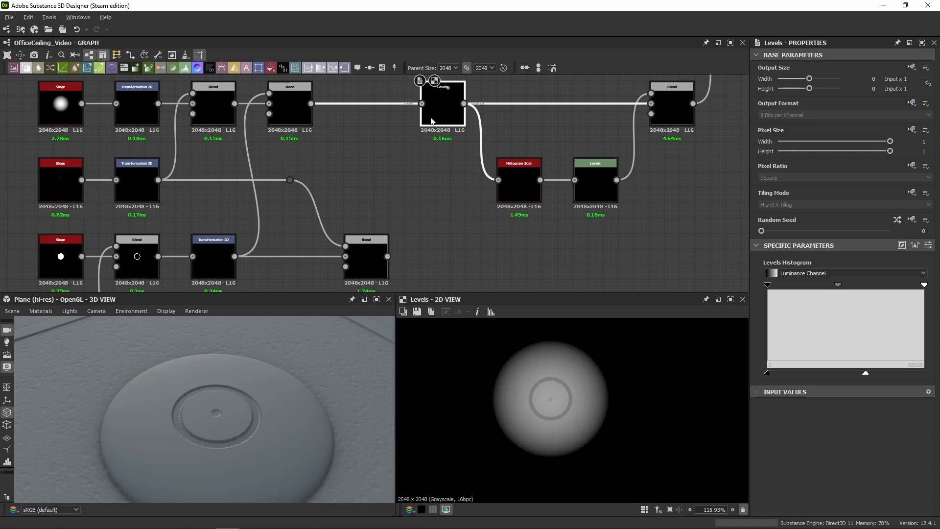
{"action": "double_click", "coordinate": [286, 98]}
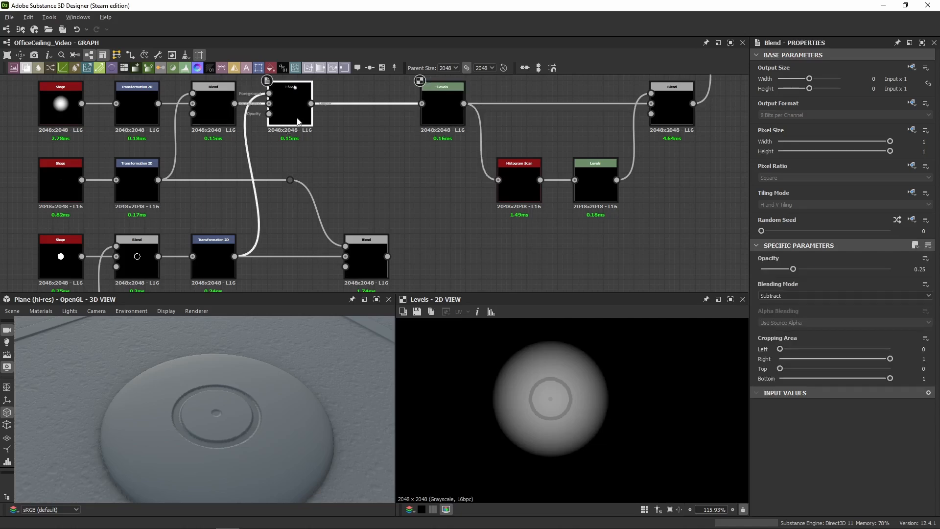
{"action": "double_click", "coordinate": [444, 112]}
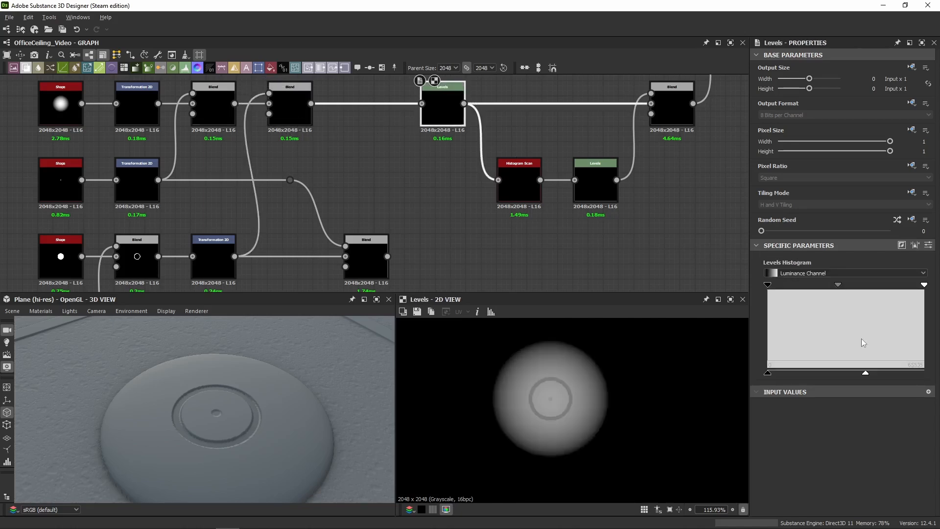
{"action": "left_click", "coordinate": [928, 245]}
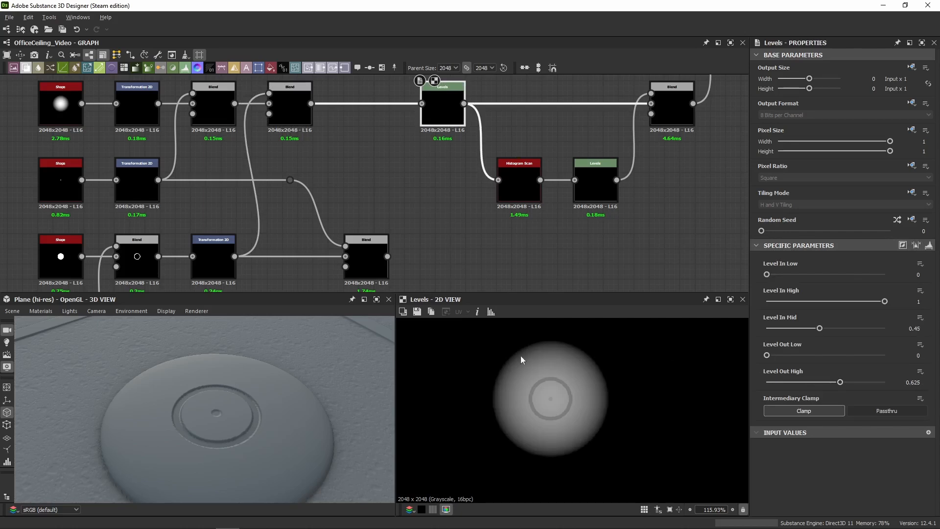
Inspect the Histogram Scan, its following Levels node with numeric values, and the Screen Blend that combines the branch with the dome
{"action": "middle_click_drag", "start_coordinate": [390, 212], "coordinate": [199, 284]}
{"action": "double_click", "coordinate": [330, 258]}
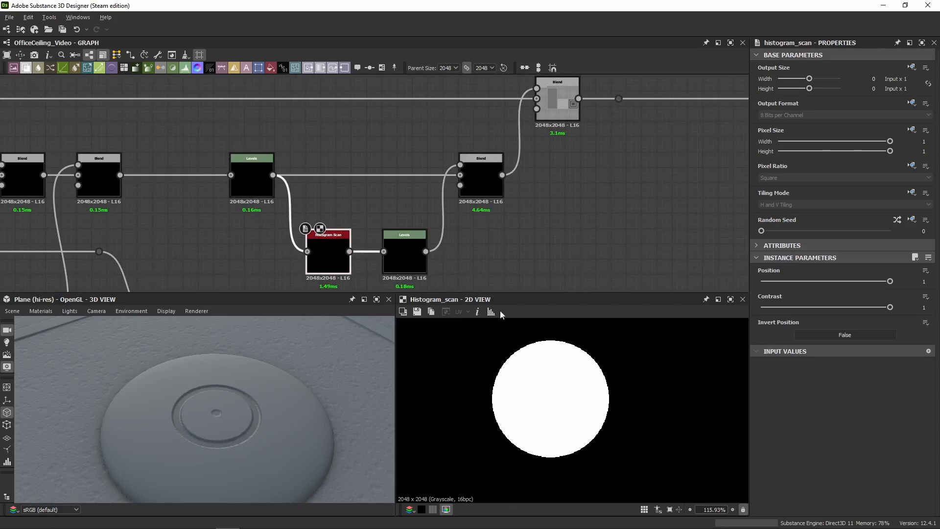
{"action": "double_click", "coordinate": [405, 256]}
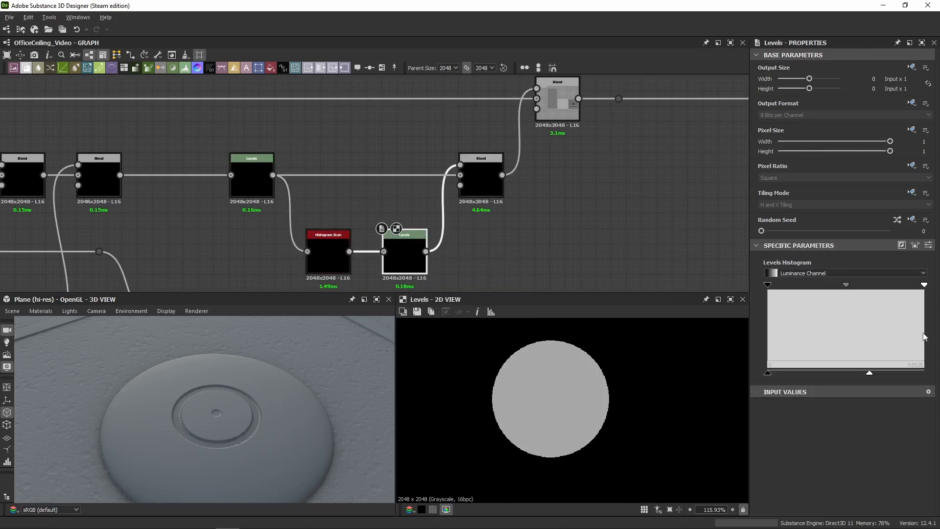
{"action": "double_click", "coordinate": [484, 184]}
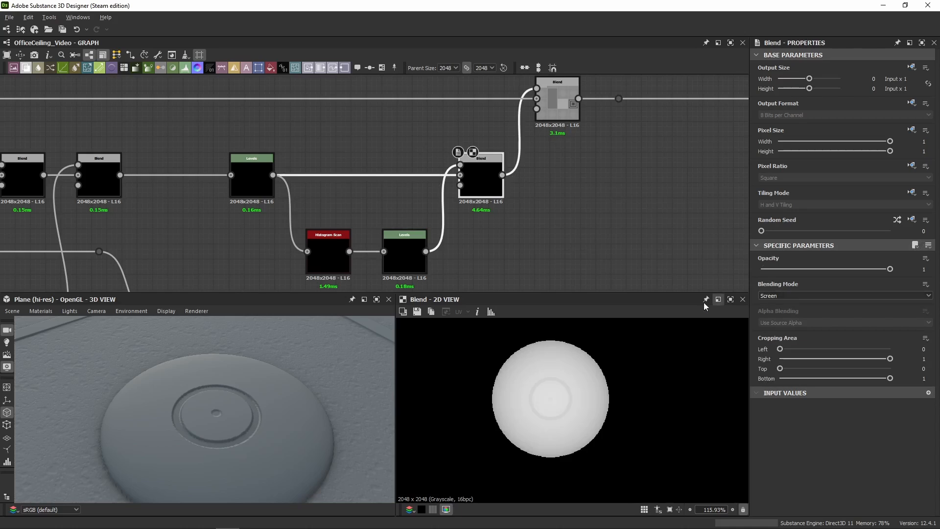
{"action": "left_click", "coordinate": [425, 254]}
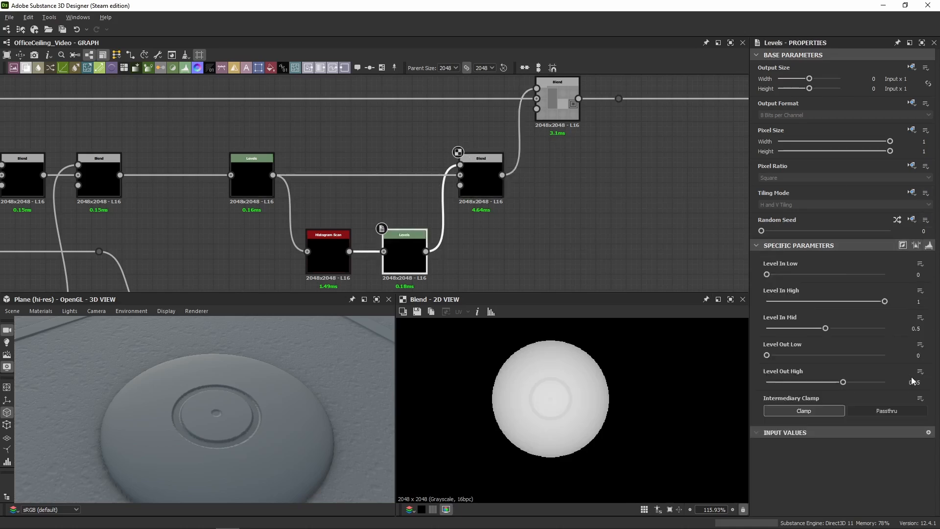
Examine the dome's edge from the side in 3D, and inspect the Screen Blend and the Max (Lighten) Blend after it
{"action": "left_click_drag", "start_coordinate": [304, 399], "coordinate": [219, 399]}
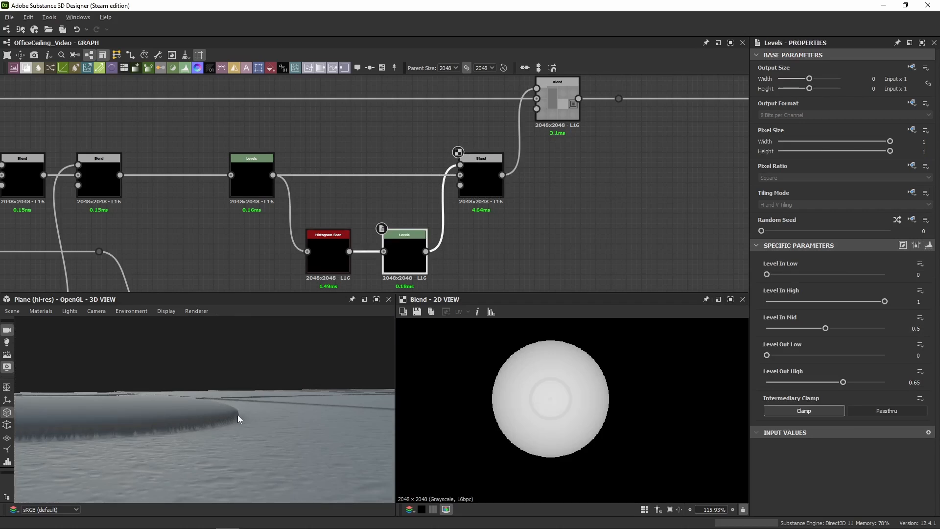
{"action": "left_click", "coordinate": [485, 180]}
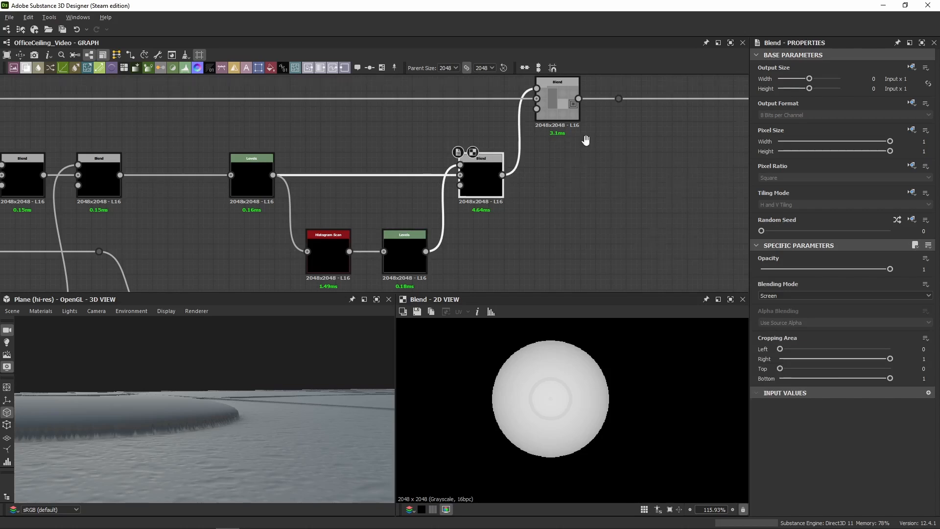
{"action": "middle_click_drag", "start_coordinate": [585, 140], "coordinate": [543, 189]}
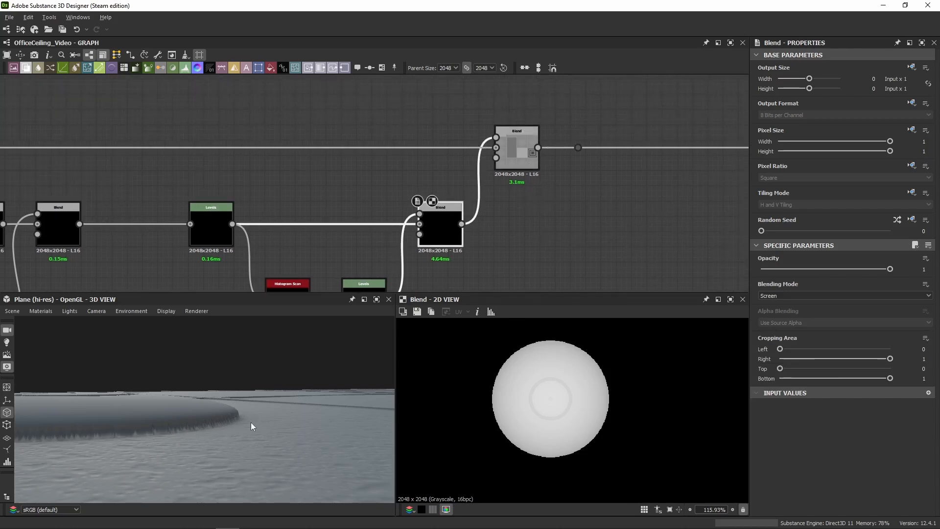
{"action": "left_click", "coordinate": [528, 163]}
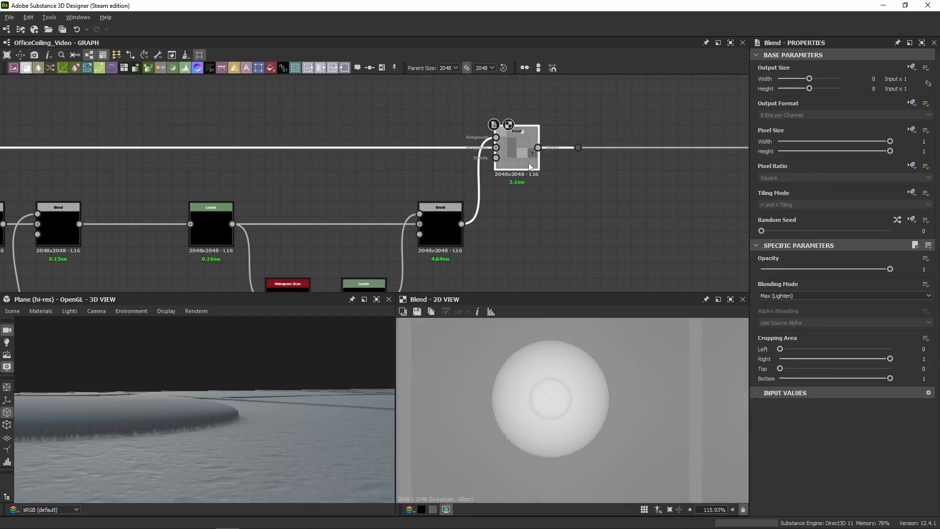
{"action": "middle_click_drag", "start_coordinate": [547, 244], "coordinate": [644, 165]}
Recheck the Screen Blend and compare the numeric values of the two Levels nodes feeding it
{"action": "left_click", "coordinate": [530, 167]}
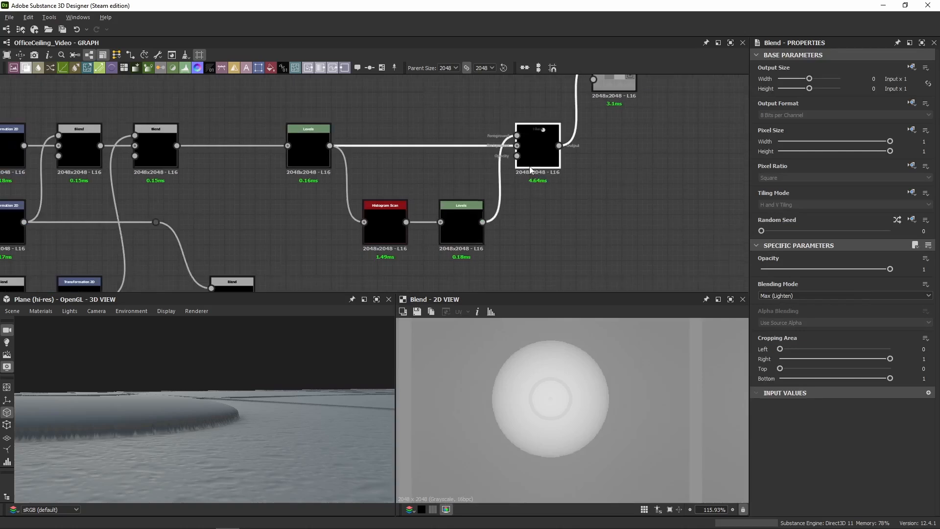
{"action": "left_click", "coordinate": [461, 223]}
{"action": "left_click", "coordinate": [309, 152]}
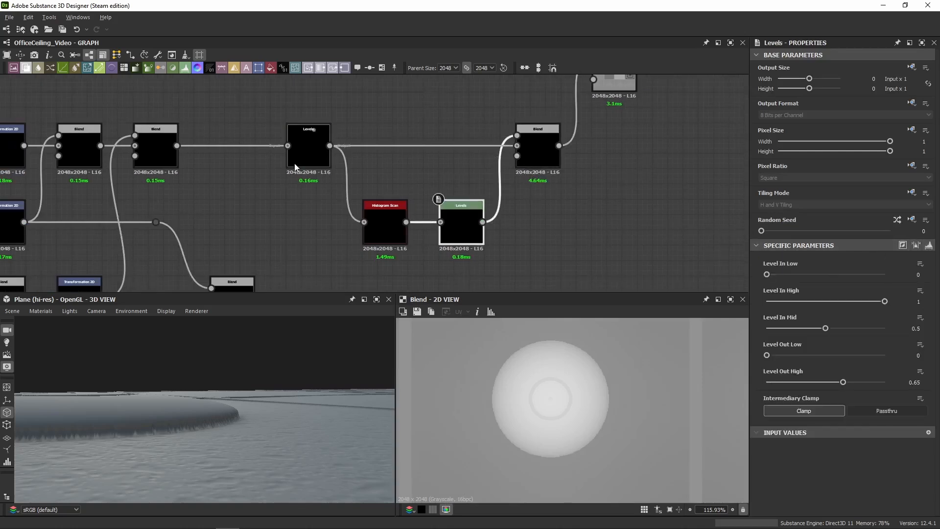
{"action": "left_click", "coordinate": [928, 244]}
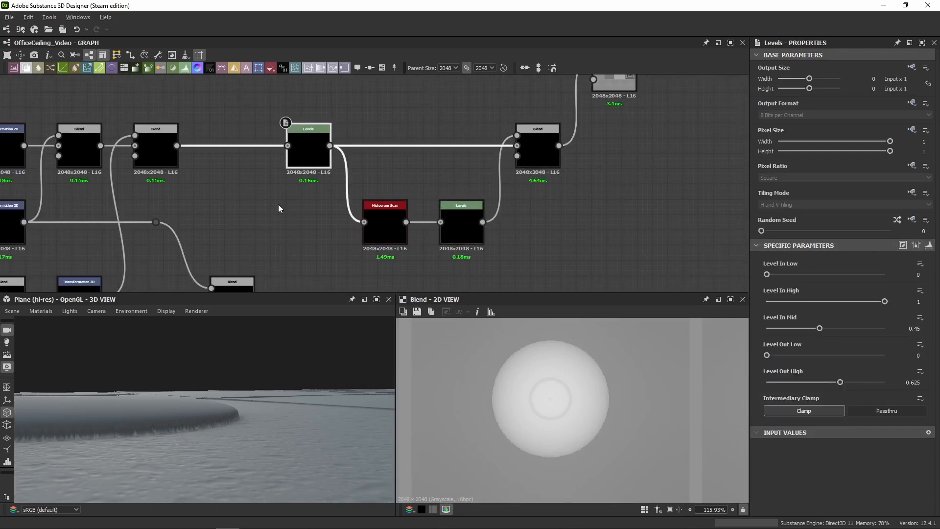
Route the output of the ring-and-dot Add Blend into a new Dot node below the end of the dome chain
{"action": "scroll", "coordinate": [278, 208], "scroll_direction": "down", "scroll_amount": 5}
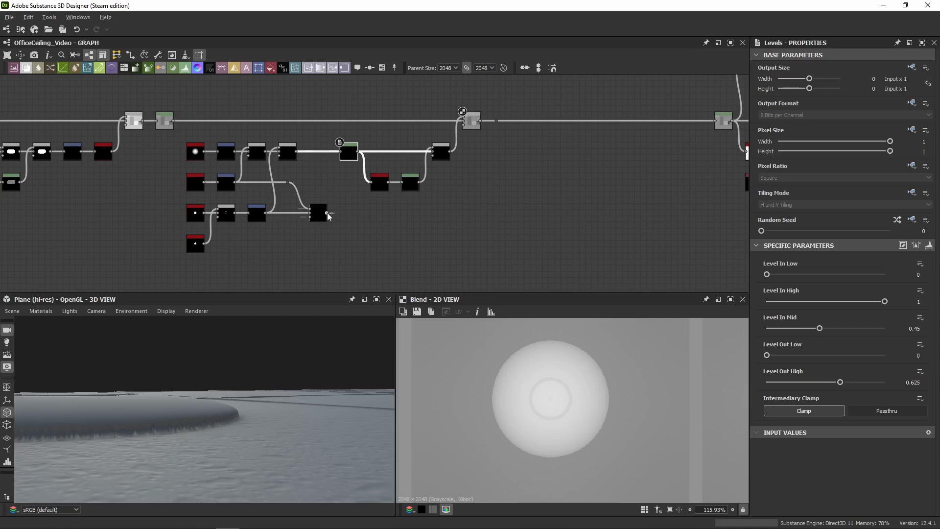
{"action": "left_click_drag", "start_coordinate": [327, 212], "coordinate": [472, 213]}
{"action": "scroll", "coordinate": [467, 196], "scroll_direction": "down", "scroll_amount": 3}
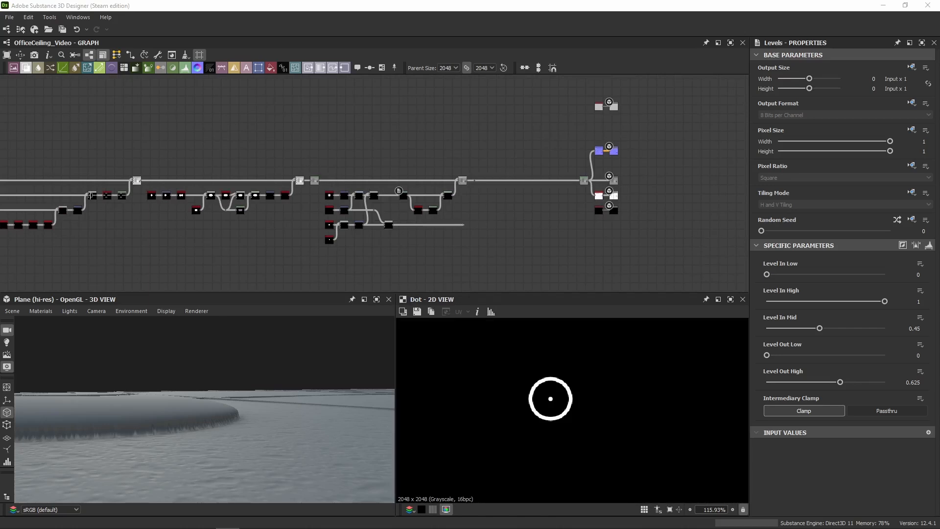
Look over the whole height graph, from its earlier branches to the Dot after the final Max (Lighten) Blend
{"action": "middle_click_drag", "start_coordinate": [503, 140], "coordinate": [646, 129]}
{"action": "scroll", "coordinate": [645, 129], "scroll_direction": "down", "scroll_amount": 3}
{"action": "left_click_drag", "start_coordinate": [653, 126], "coordinate": [115, 220]}
{"action": "scroll", "coordinate": [115, 220], "scroll_direction": "down", "scroll_amount": 3}
{"action": "middle_click_drag", "start_coordinate": [114, 220], "coordinate": [253, 206]}
{"action": "left_click_drag", "start_coordinate": [252, 207], "coordinate": [157, 210]}
{"action": "scroll", "coordinate": [157, 210], "scroll_direction": "down", "scroll_amount": 1}
{"action": "middle_click_drag", "start_coordinate": [157, 210], "coordinate": [386, 193]}
{"action": "left_click_drag", "start_coordinate": [386, 193], "coordinate": [147, 207]}
{"action": "middle_click_drag", "start_coordinate": [448, 196], "coordinate": [208, 201]}
{"action": "scroll", "coordinate": [581, 164], "scroll_direction": "up", "scroll_amount": 3}
{"action": "middle_click_drag", "start_coordinate": [495, 172], "coordinate": [414, 172]}
{"action": "scroll", "coordinate": [214, 160], "scroll_direction": "up", "scroll_amount": 4}
{"action": "middle_click_drag", "start_coordinate": [214, 160], "coordinate": [321, 165]}
{"action": "scroll", "coordinate": [471, 162], "scroll_direction": "up", "scroll_amount": 3}
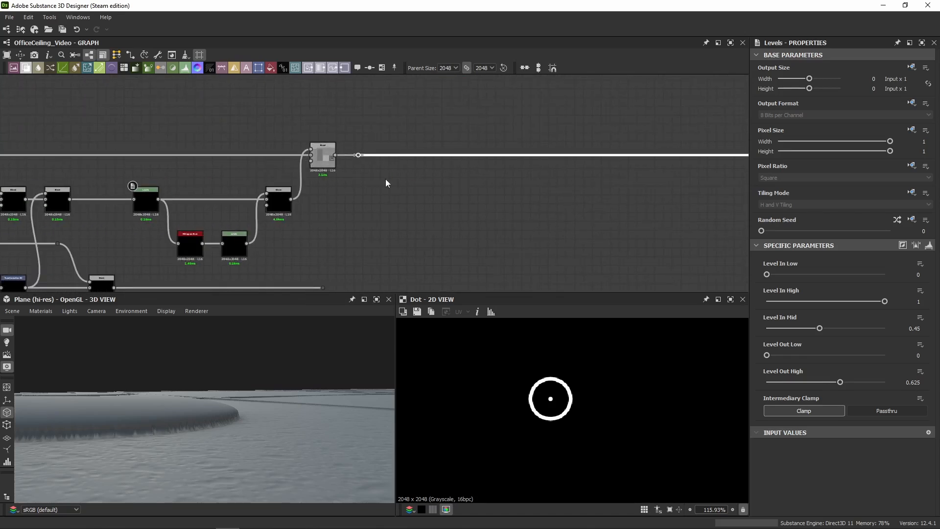
{"action": "middle_click_drag", "start_coordinate": [385, 182], "coordinate": [293, 176]}
{"action": "scroll", "coordinate": [288, 174], "scroll_direction": "down", "scroll_amount": 1}
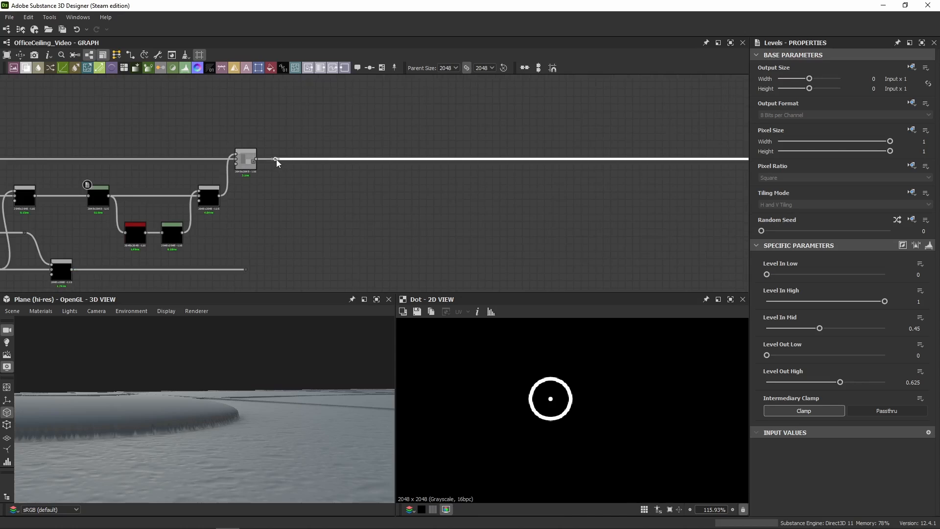
Move the Dot on the final height link far along the line, in level alignment close to the output nodes
{"action": "left_click_drag", "start_coordinate": [275, 159], "coordinate": [713, 165]}
{"action": "middle_click_drag", "start_coordinate": [718, 167], "coordinate": [352, 173]}
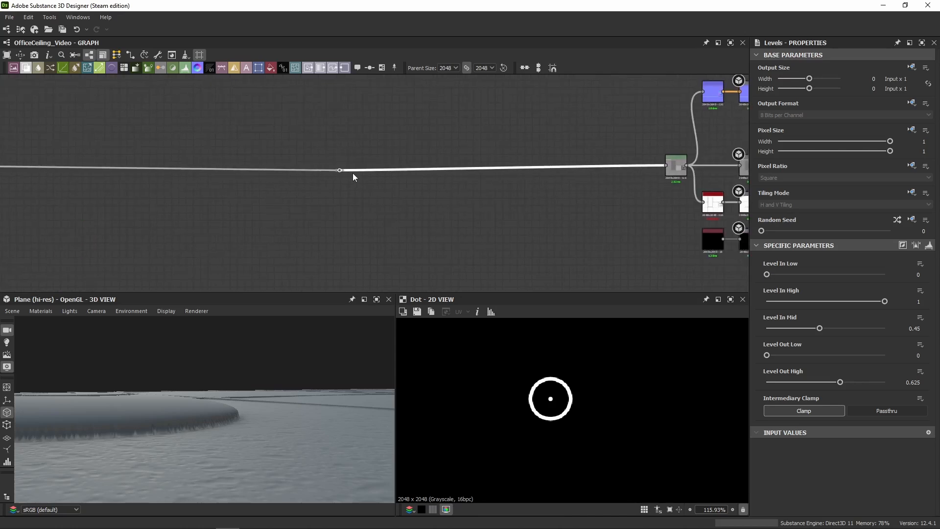
{"action": "left_click_drag", "start_coordinate": [340, 170], "coordinate": [507, 163]}
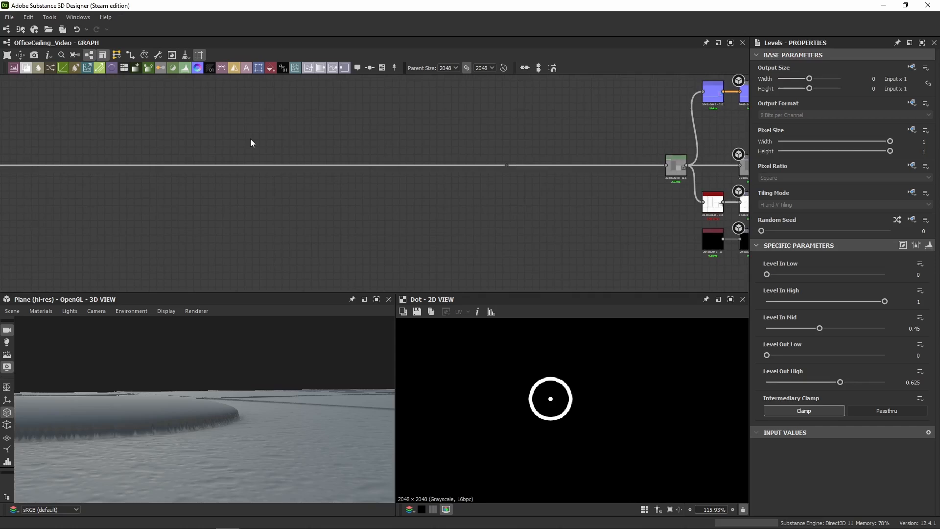
{"action": "scroll", "coordinate": [243, 196], "scroll_direction": "down", "scroll_amount": 3}
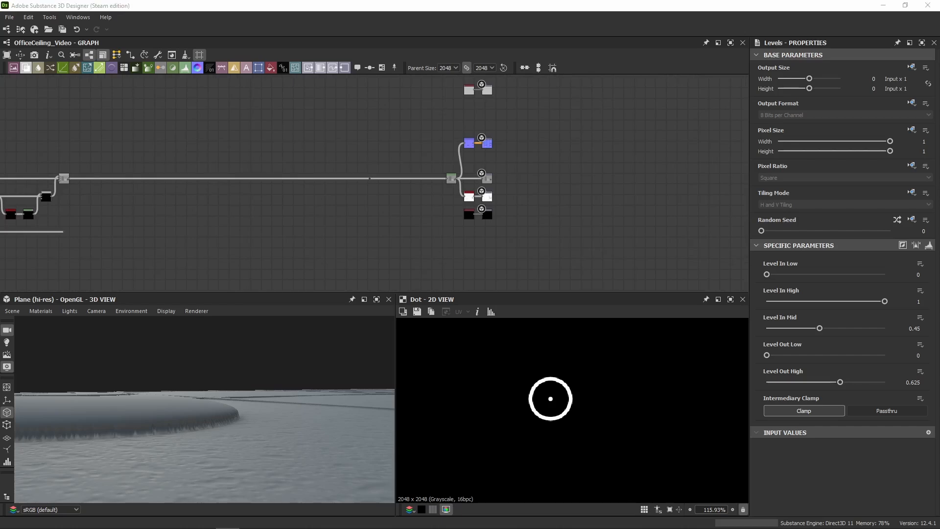
Paste the copied Tile Generator, Transformation 2D, Histogram Range and Normal chain, and place it above the main height line near the outputs
{"action": "left_click", "coordinate": [257, 153]}
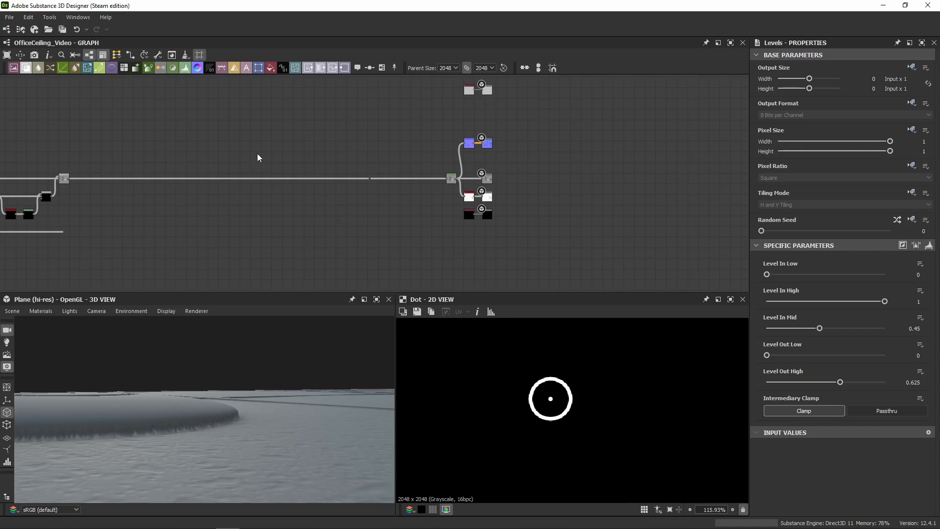
{"action": "key", "text": "ctrl+v"}
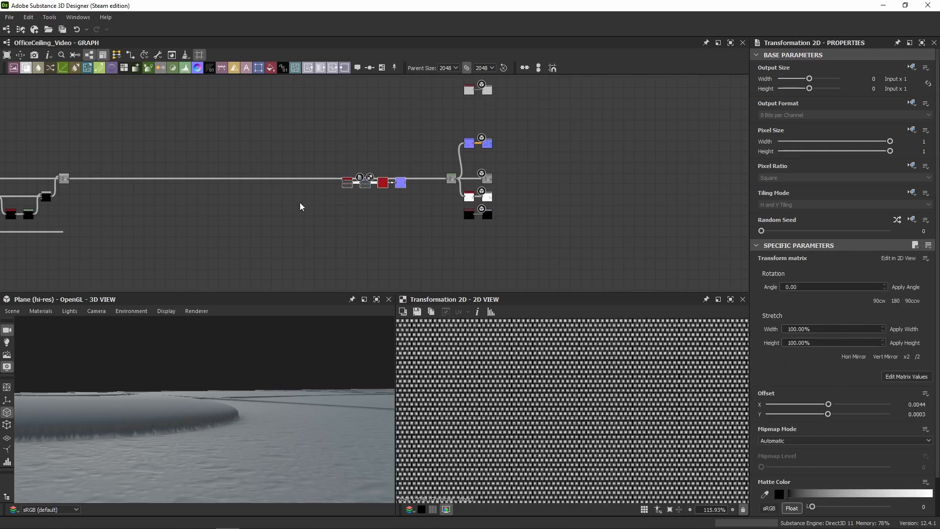
{"action": "middle_click_drag", "start_coordinate": [293, 162], "coordinate": [343, 215]}
{"action": "scroll", "coordinate": [387, 231], "scroll_direction": "up", "scroll_amount": 3}
{"action": "middle_click_drag", "start_coordinate": [395, 247], "coordinate": [418, 183]}
{"action": "left_click_drag", "start_coordinate": [417, 176], "coordinate": [342, 108]}
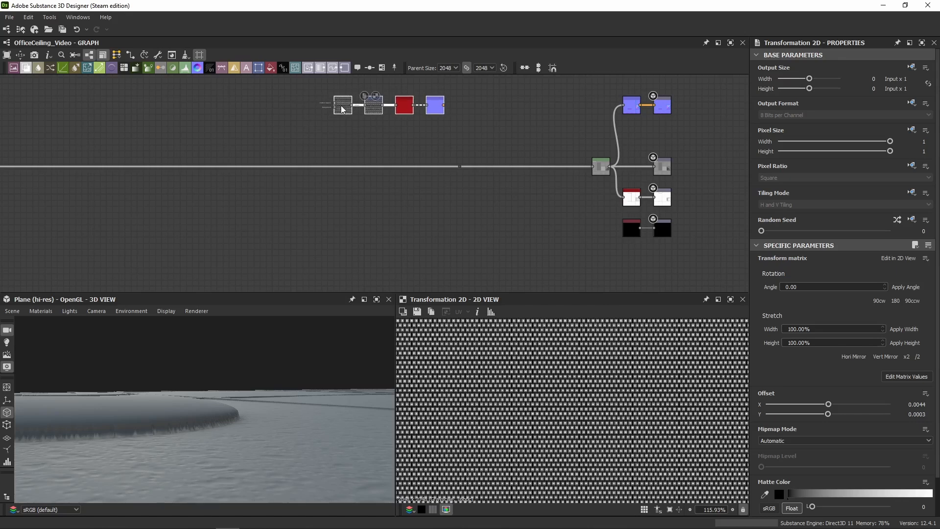
Look over the dome and the surrounding ceiling tiles and panel frames in the 3D view
{"action": "scroll", "coordinate": [147, 397], "scroll_direction": "down", "scroll_amount": 5}
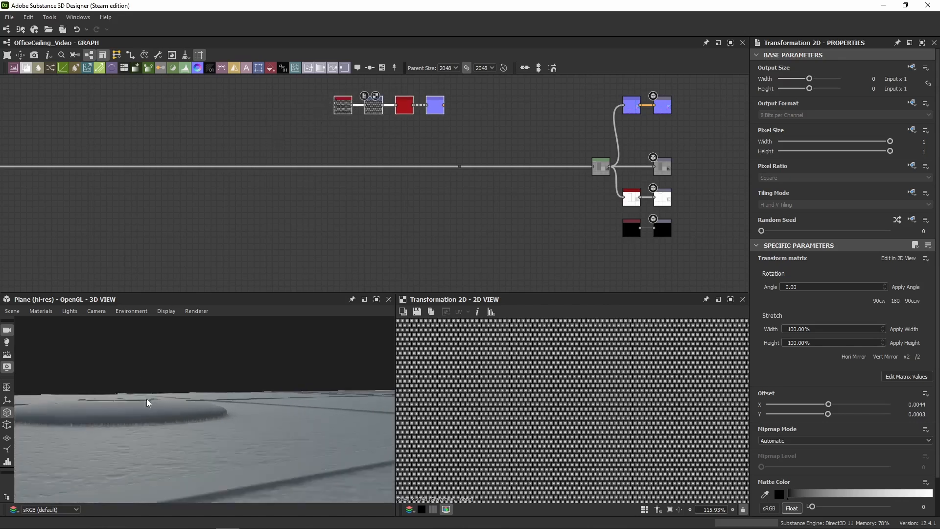
{"action": "left_click_drag", "start_coordinate": [158, 380], "coordinate": [231, 398]}
{"action": "middle_click_drag", "start_coordinate": [231, 398], "coordinate": [130, 387]}
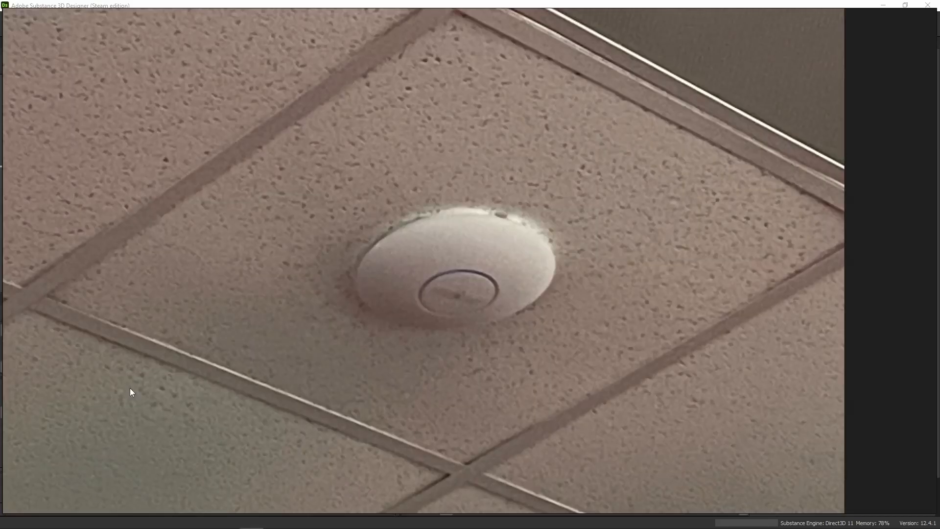
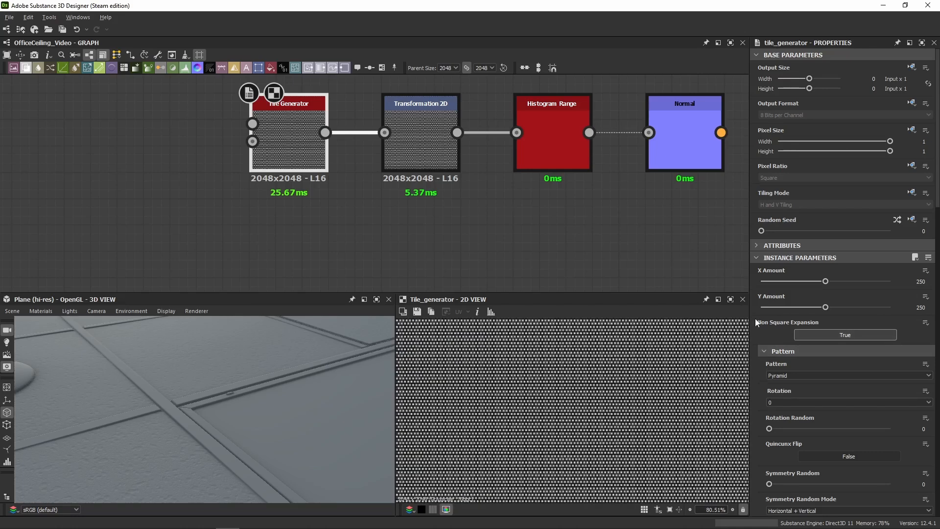
Review the Tile Generator's size, position, rotation and color parameters, and inspect its pyramid tile pattern up close
{"action": "scroll", "coordinate": [755, 322], "scroll_direction": "down", "scroll_amount": 8}
{"action": "scroll", "coordinate": [754, 322], "scroll_direction": "down", "scroll_amount": 2}
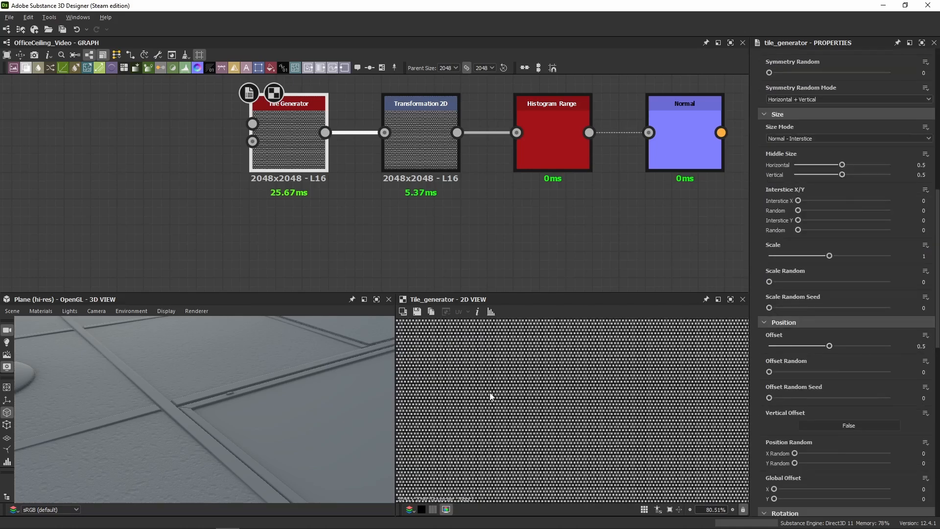
{"action": "scroll", "coordinate": [489, 391], "scroll_direction": "up", "scroll_amount": 9}
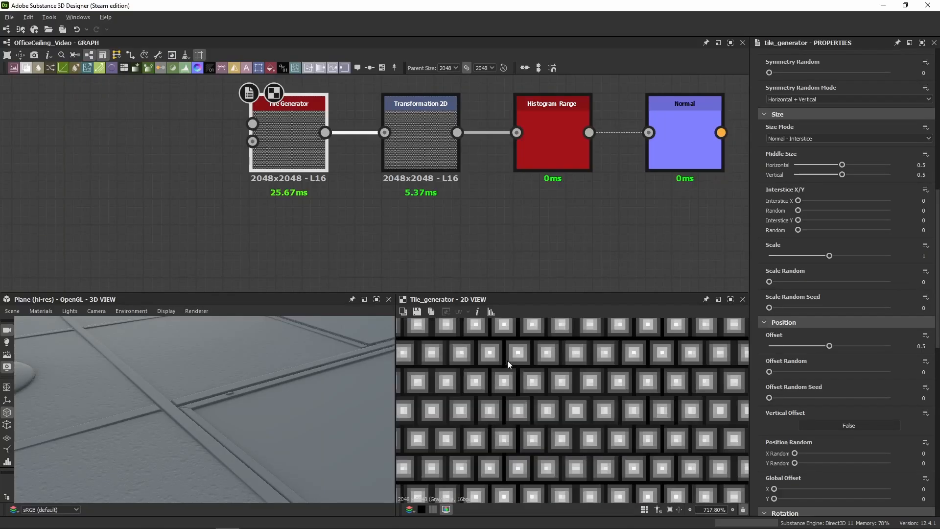
{"action": "scroll", "coordinate": [769, 415], "scroll_direction": "down", "scroll_amount": 5}
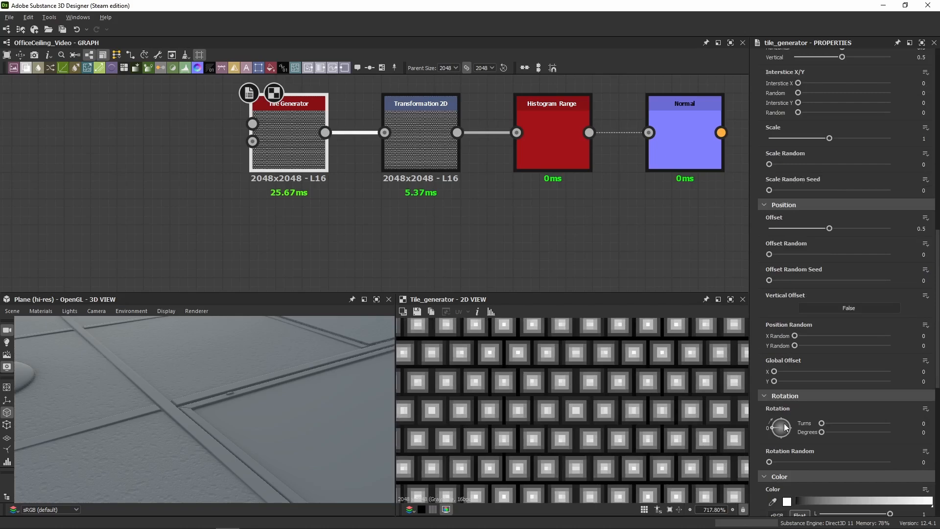
{"action": "scroll", "coordinate": [783, 424], "scroll_direction": "down", "scroll_amount": 7}
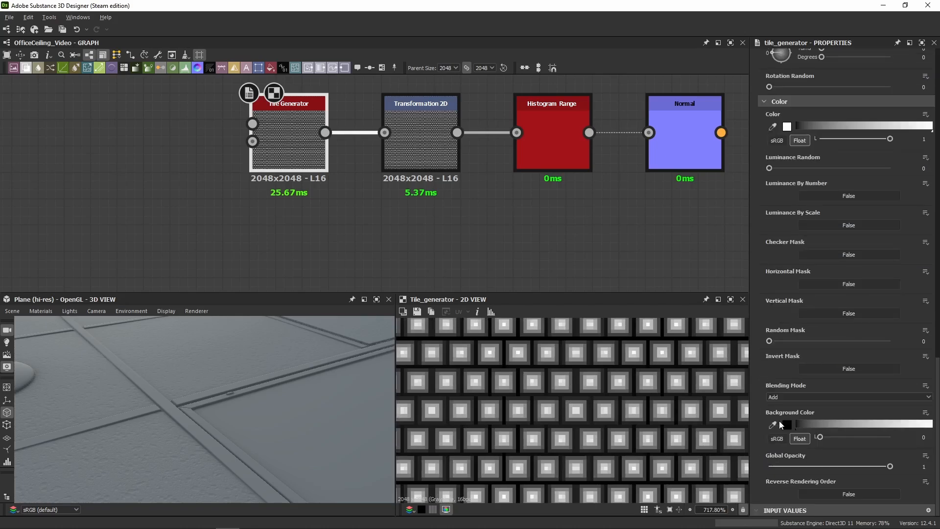
{"action": "scroll", "coordinate": [741, 395], "scroll_direction": "up", "scroll_amount": 2}
{"action": "scroll", "coordinate": [663, 406], "scroll_direction": "down", "scroll_amount": 5}
Show the Transformation 2D's matrix values, and examine its offset pattern and the recessed panel's frame up close
{"action": "double_click", "coordinate": [434, 165]}
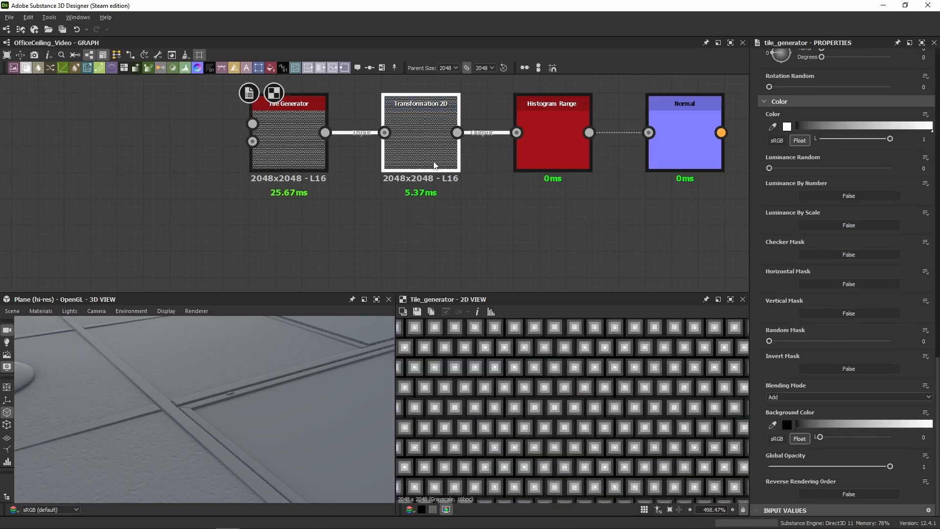
{"action": "scroll", "coordinate": [531, 400], "scroll_direction": "down", "scroll_amount": 1}
{"action": "scroll", "coordinate": [534, 403], "scroll_direction": "down", "scroll_amount": 15}
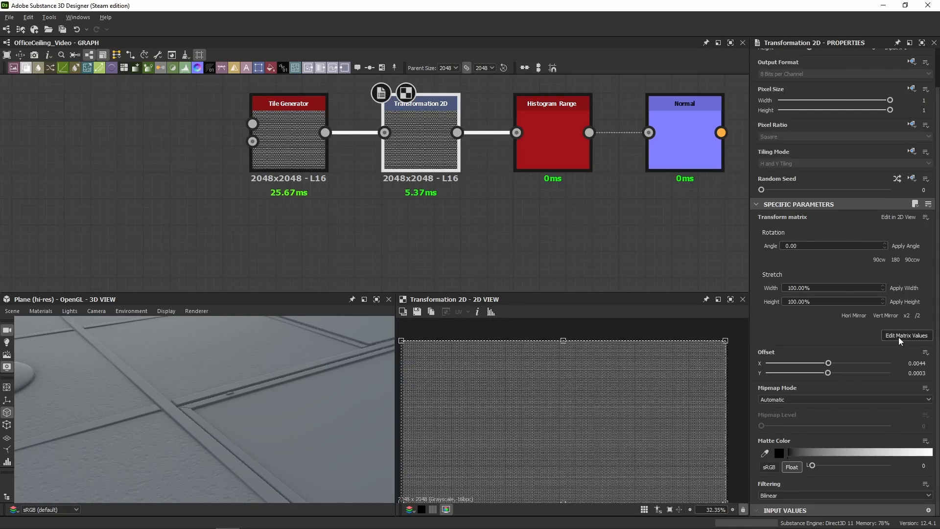
{"action": "left_click", "coordinate": [898, 335]}
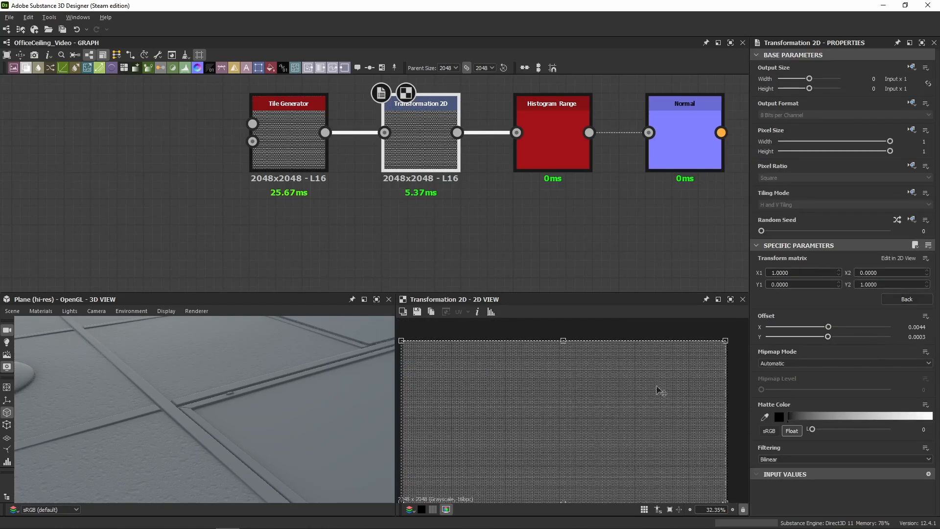
{"action": "scroll", "coordinate": [656, 388], "scroll_direction": "up", "scroll_amount": 7}
{"action": "scroll", "coordinate": [464, 341], "scroll_direction": "up", "scroll_amount": 4}
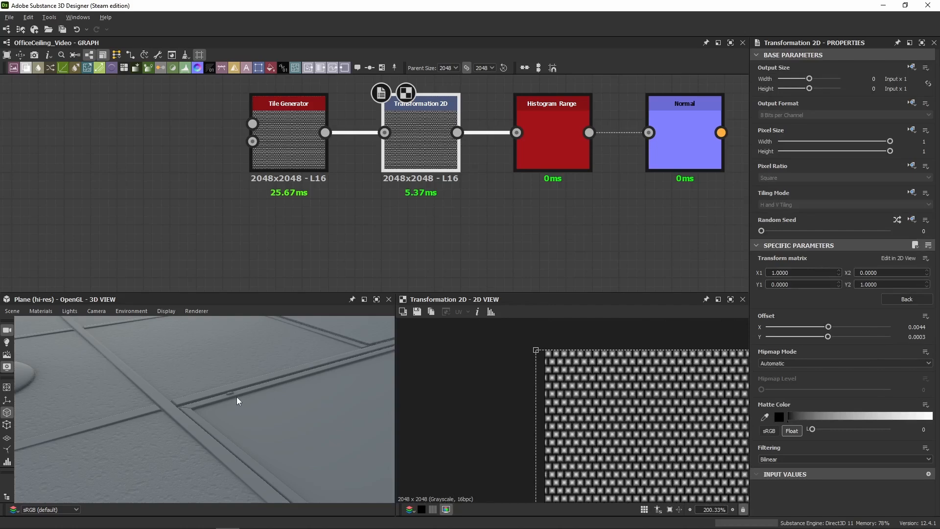
{"action": "scroll", "coordinate": [236, 400], "scroll_direction": "up", "scroll_amount": 5}
{"action": "scroll", "coordinate": [553, 384], "scroll_direction": "up", "scroll_amount": 10}
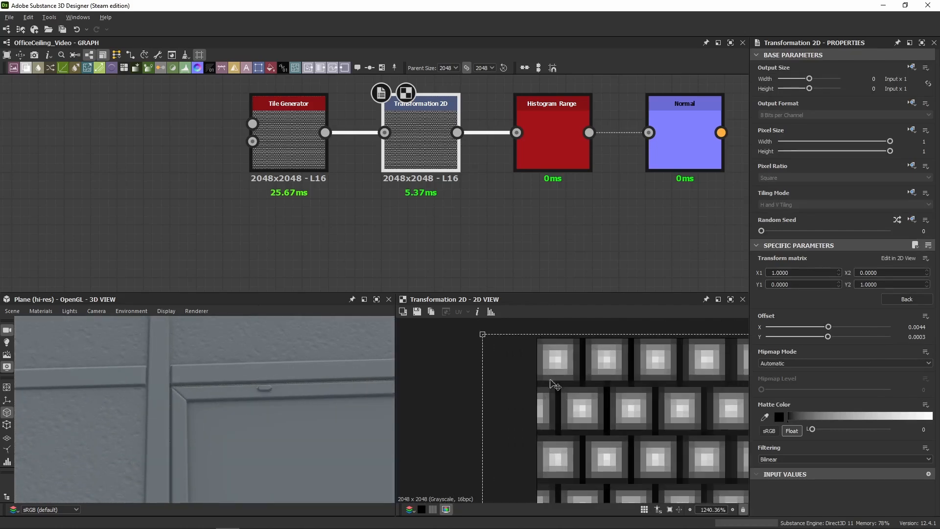
{"action": "scroll", "coordinate": [192, 425], "scroll_direction": "up", "scroll_amount": 5}
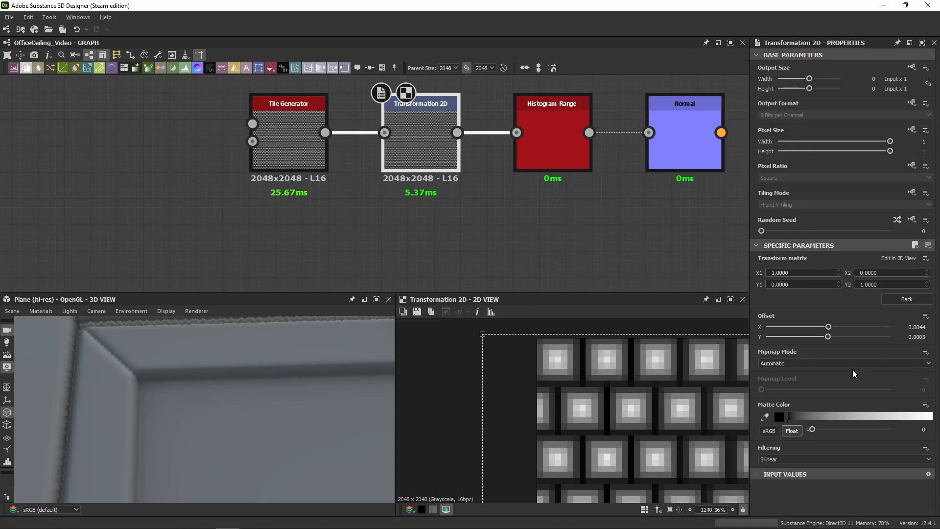
Inspect the Histogram Range node's output together with its Range and Position settings
{"action": "double_click", "coordinate": [580, 169]}
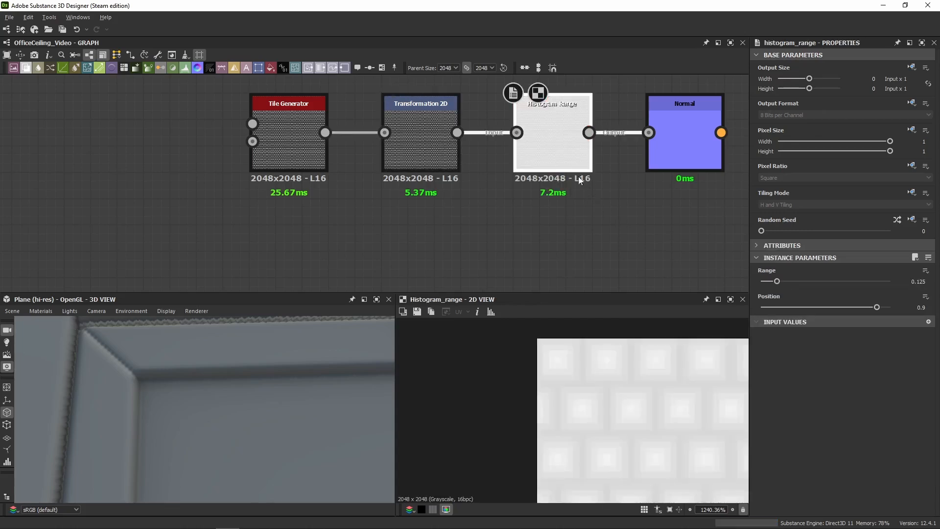
{"action": "scroll", "coordinate": [591, 420], "scroll_direction": "down", "scroll_amount": 1}
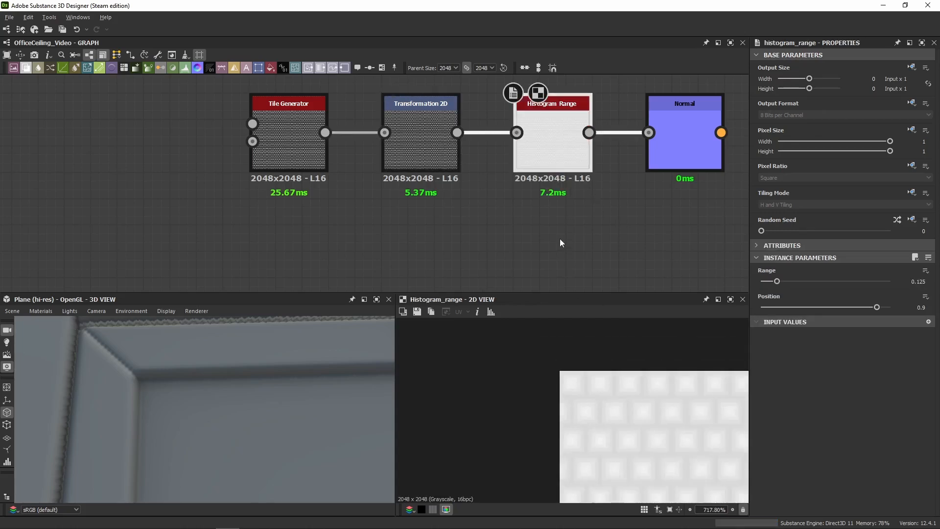
{"action": "middle_click_drag", "start_coordinate": [560, 239], "coordinate": [422, 227]}
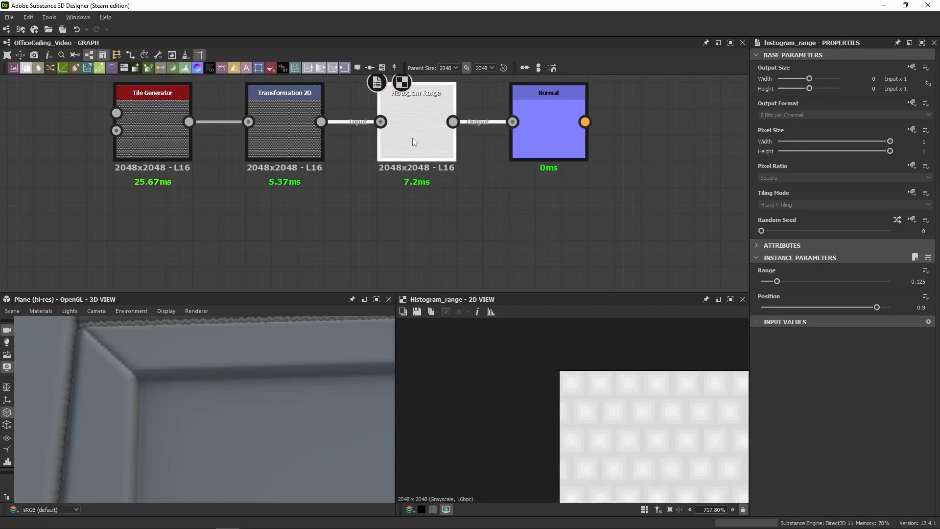
Compare the Normal node's output with the Histogram Range disabled and enabled, and redisplay the Histogram Range result
{"action": "left_click", "coordinate": [560, 156]}
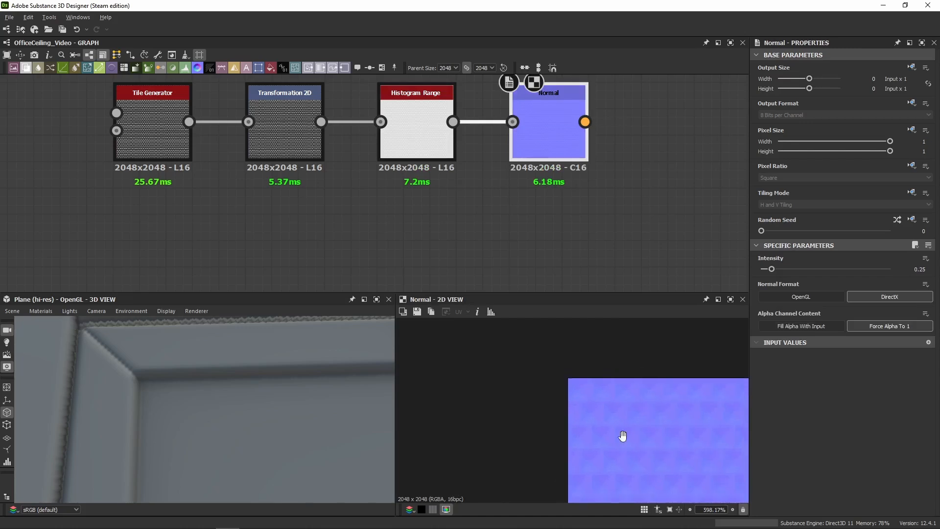
{"action": "scroll", "coordinate": [621, 436], "scroll_direction": "down", "scroll_amount": 1}
{"action": "left_click", "coordinate": [431, 142]}
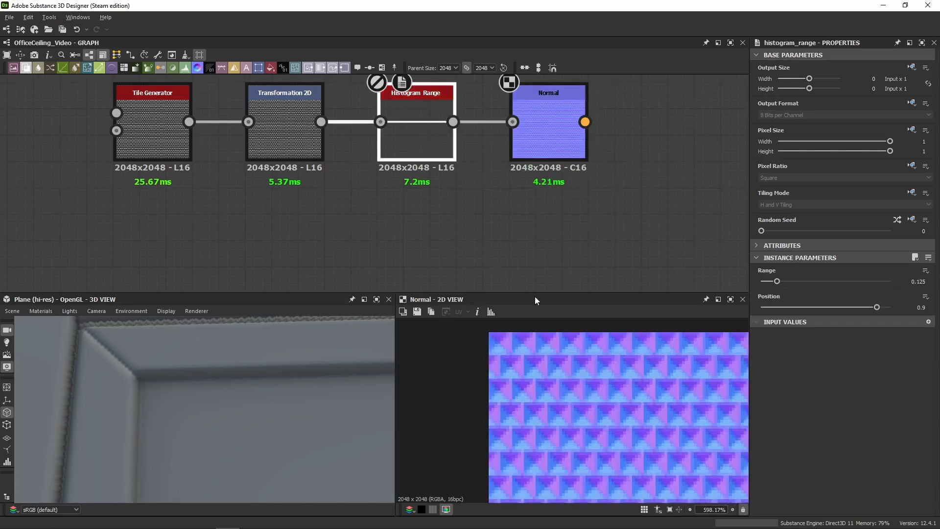
{"action": "double_click", "coordinate": [441, 142]}
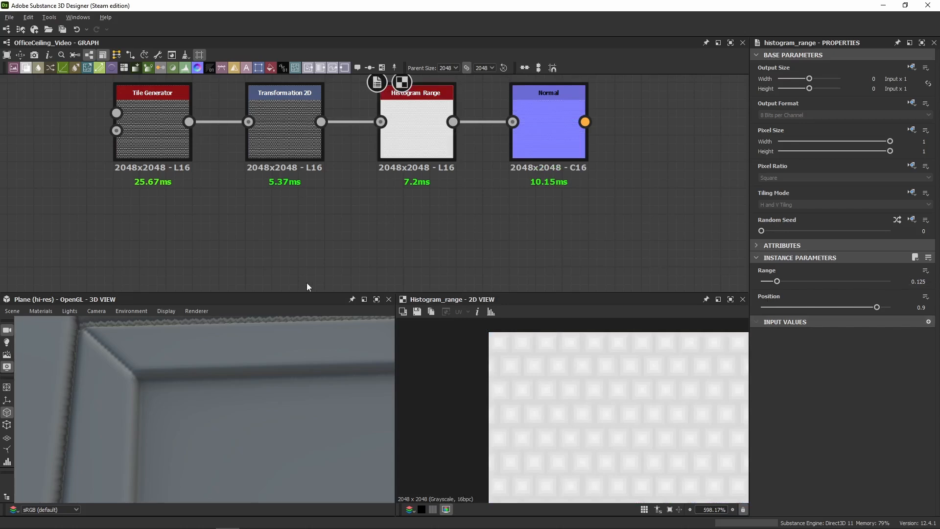
Add a Shape node below the Transformation 2D and set its pattern to Pyramid
{"action": "key", "text": "space"}
{"action": "type", "text": "shape"}
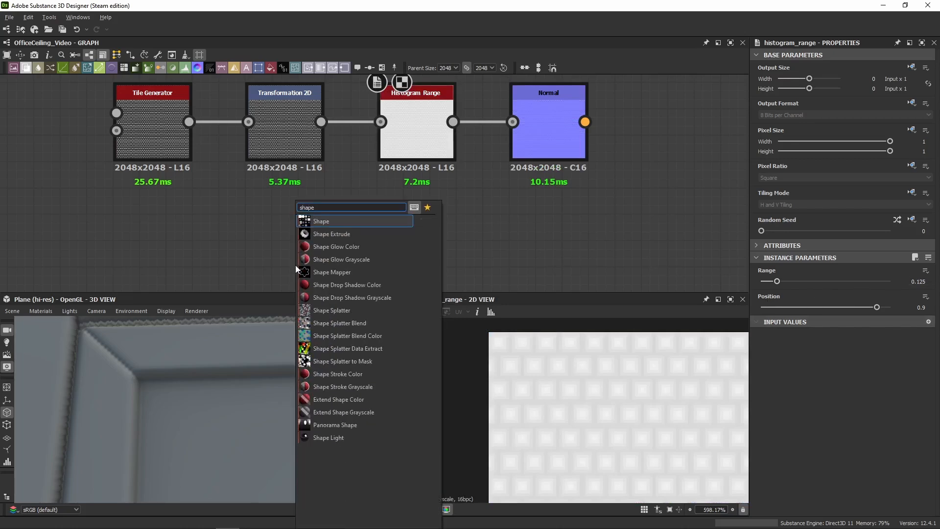
{"action": "key", "text": "Return"}
{"action": "left_click", "coordinate": [783, 308]}
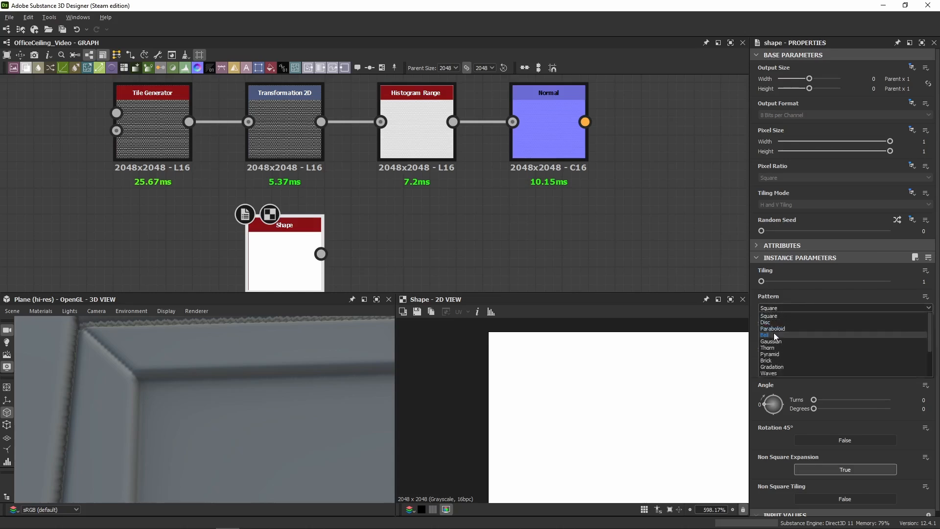
{"action": "left_click", "coordinate": [770, 354]}
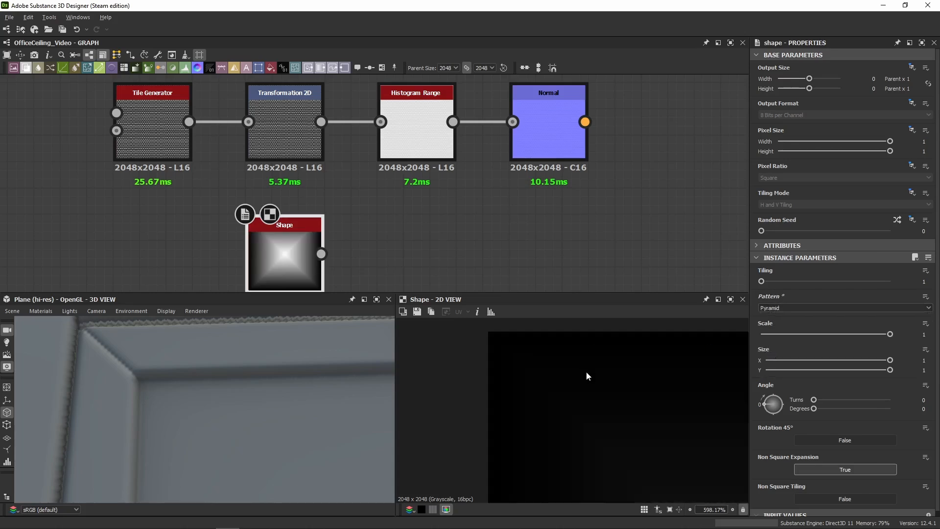
Examine the full pyramid gradient in the 2D view and delete the Shape node
{"action": "scroll", "coordinate": [587, 376], "scroll_direction": "down", "scroll_amount": 3}
{"action": "scroll", "coordinate": [305, 270], "scroll_direction": "down", "scroll_amount": 4}
{"action": "scroll", "coordinate": [618, 410], "scroll_direction": "down", "scroll_amount": 10}
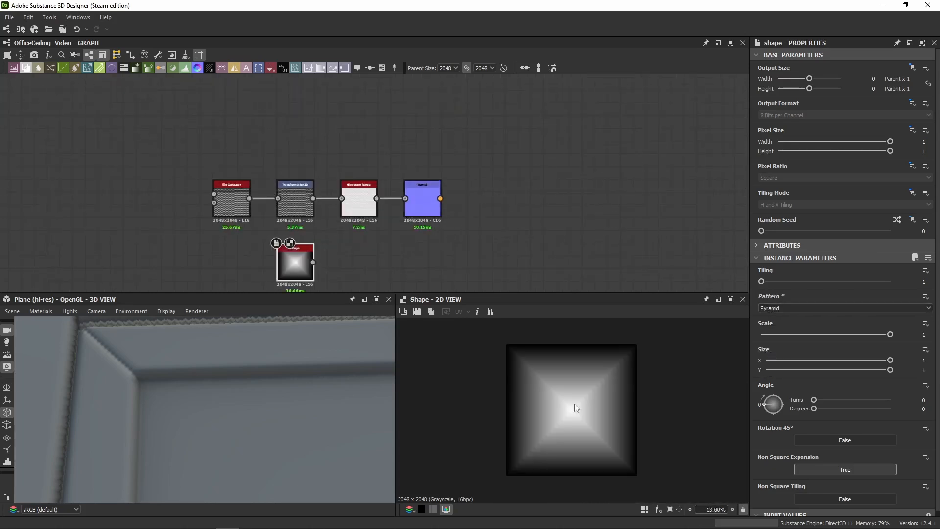
{"action": "scroll", "coordinate": [575, 408], "scroll_direction": "up", "scroll_amount": 4}
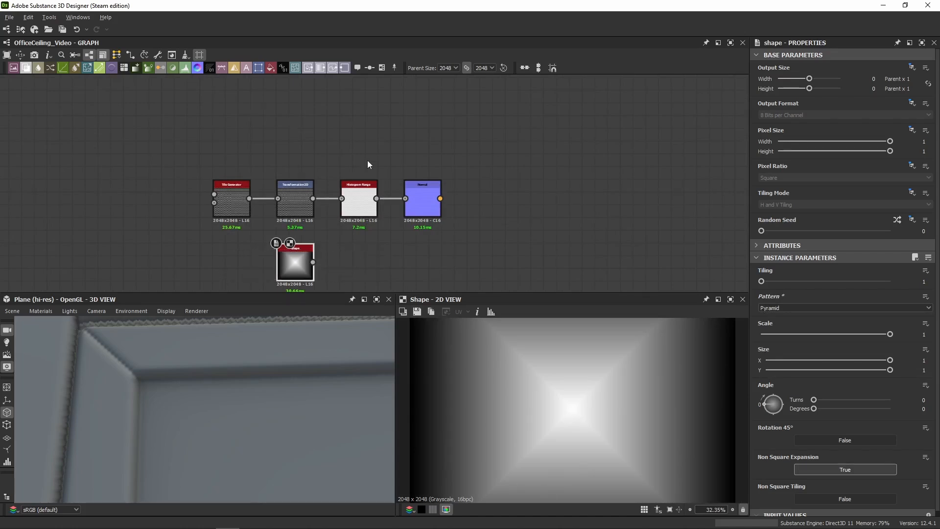
{"action": "key", "text": "Delete"}
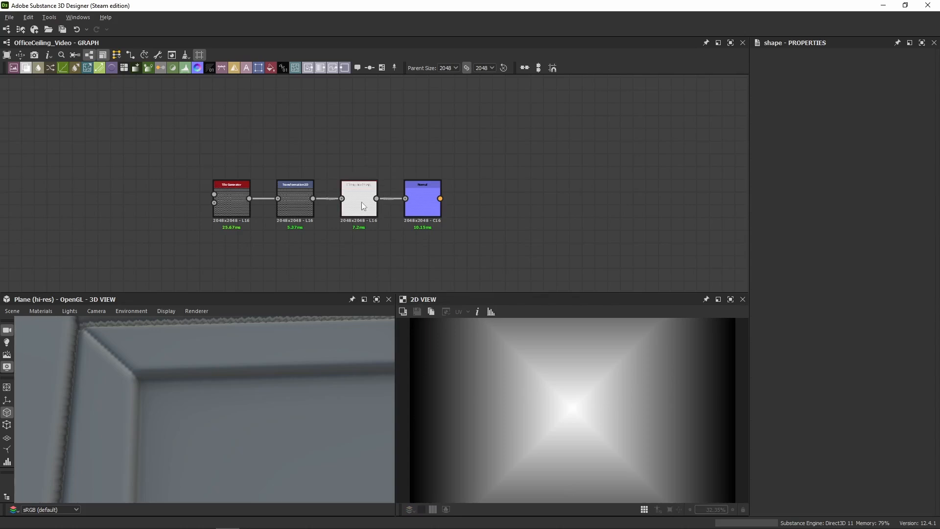
Recheck the Histogram Range's pyramid pattern up close along with its Range value
{"action": "left_click", "coordinate": [364, 205]}
{"action": "scroll", "coordinate": [505, 353], "scroll_direction": "up", "scroll_amount": 10}
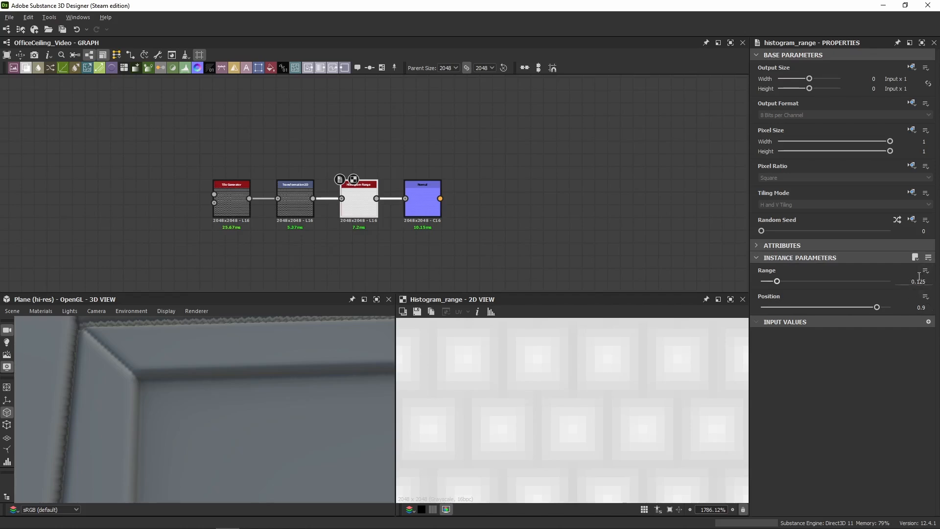
{"action": "scroll", "coordinate": [502, 204], "scroll_direction": "up", "scroll_amount": 3}
Check the Normal node's Intensity and normal pattern, and view the pasted chain within the wider graph
{"action": "double_click", "coordinate": [348, 209]}
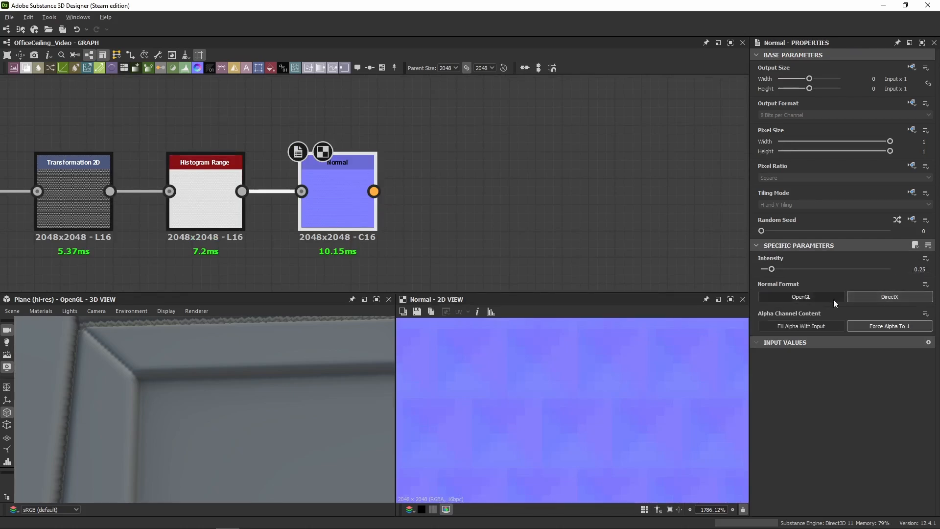
{"action": "left_click", "coordinate": [920, 269]}
{"action": "scroll", "coordinate": [614, 392], "scroll_direction": "down", "scroll_amount": 3}
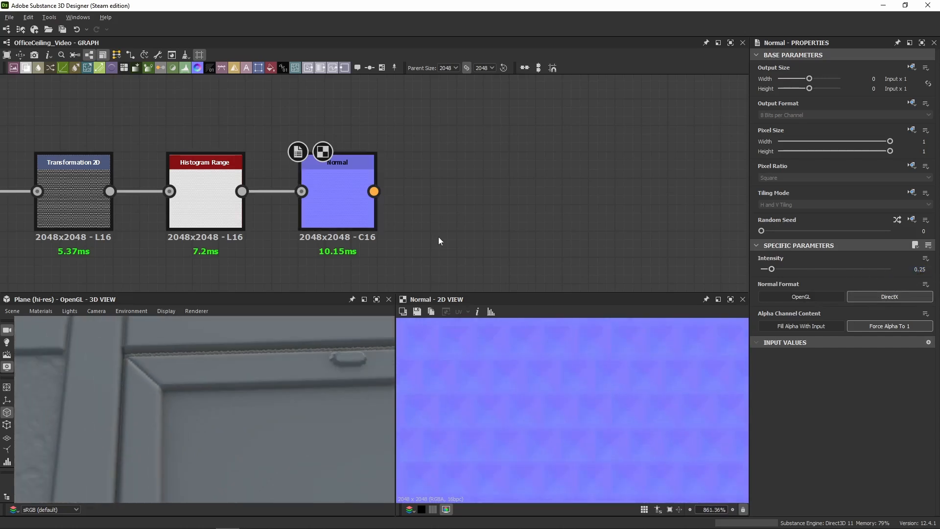
{"action": "scroll", "coordinate": [438, 240], "scroll_direction": "down", "scroll_amount": 5}
{"action": "middle_click_drag", "start_coordinate": [436, 248], "coordinate": [473, 182]}
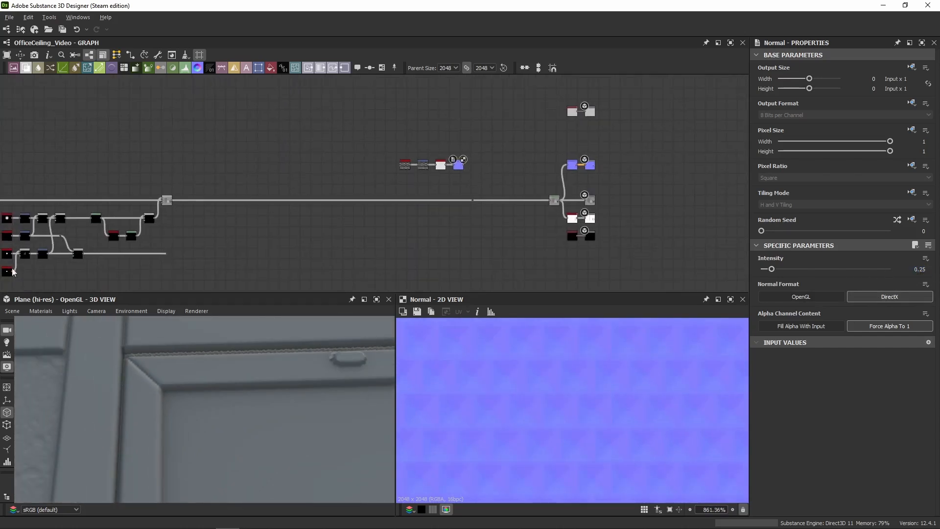
Add a Normal Blend node above the pyramid chain and connect the pyramid Normal to its first normal input
{"action": "left_click", "coordinate": [571, 209]}
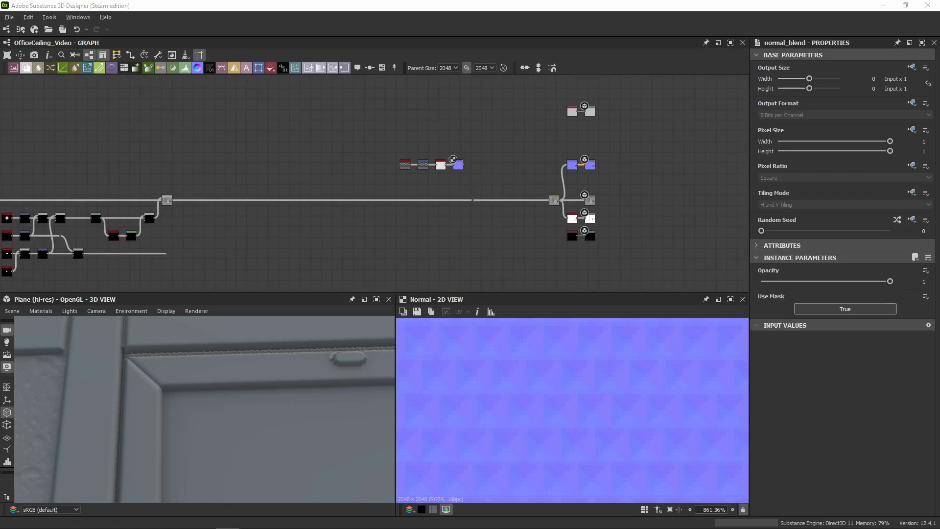
{"action": "scroll", "coordinate": [472, 144], "scroll_direction": "up", "scroll_amount": 3}
{"action": "key", "text": "ctrl+v"}
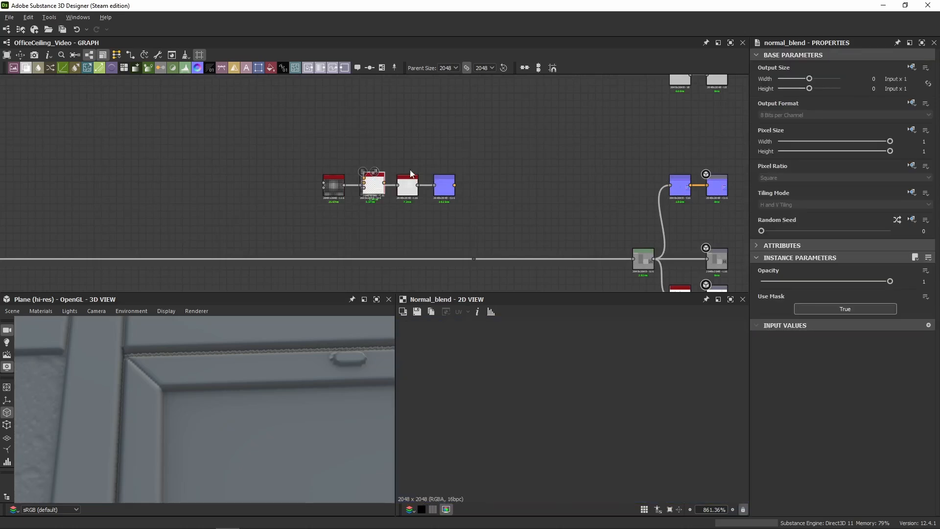
{"action": "left_click_drag", "start_coordinate": [377, 186], "coordinate": [493, 158]}
{"action": "scroll", "coordinate": [476, 153], "scroll_direction": "up", "scroll_amount": 3}
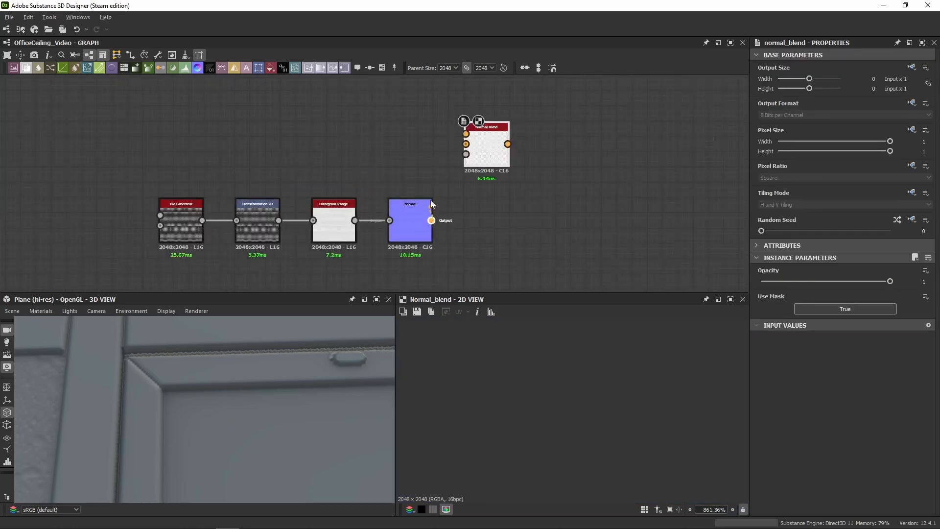
{"action": "left_click_drag", "start_coordinate": [431, 220], "coordinate": [465, 133]}
Disconnect the height link from the main Normal node and move that node ahead of the pyramid chain
{"action": "scroll", "coordinate": [594, 214], "scroll_direction": "down", "scroll_amount": 3}
{"action": "middle_click_drag", "start_coordinate": [596, 218], "coordinate": [351, 153]}
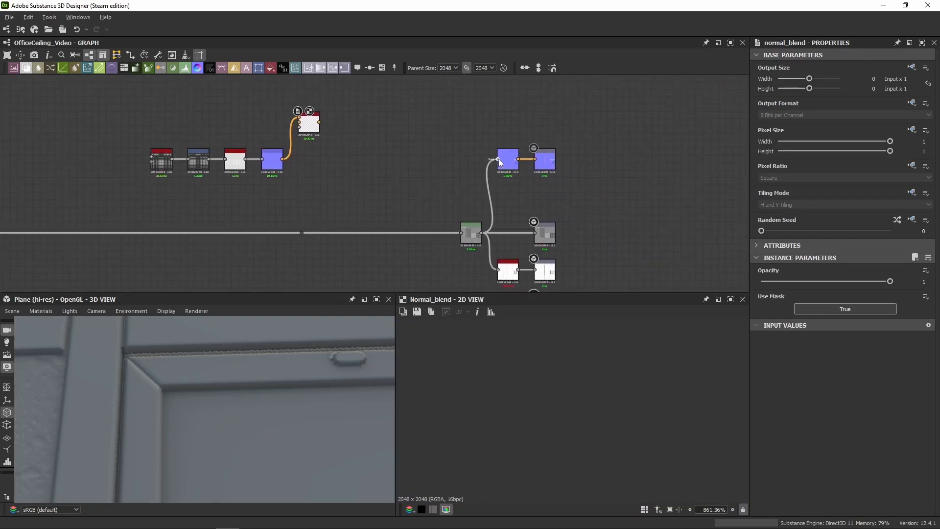
{"action": "left_click_drag", "start_coordinate": [500, 162], "coordinate": [489, 169]}
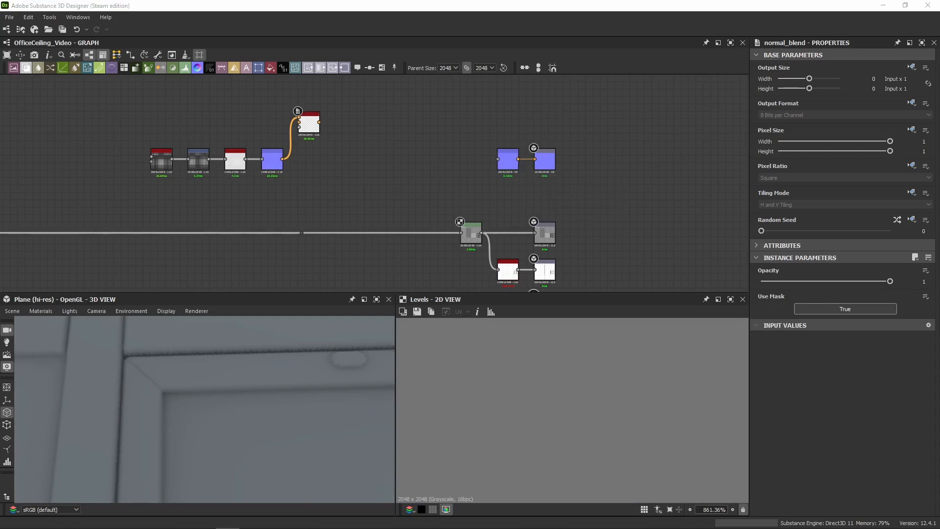
{"action": "left_click_drag", "start_coordinate": [508, 173], "coordinate": [70, 163]}
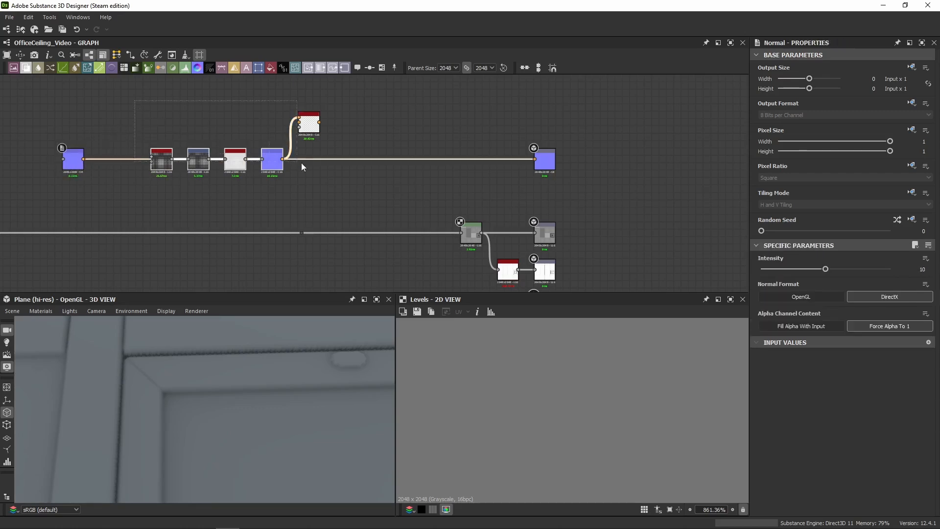
Move the pyramid chain below the normal line and connect the main Normal to the Normal Blend's second normal input
{"action": "scroll", "coordinate": [190, 163], "scroll_direction": "up", "scroll_amount": 3}
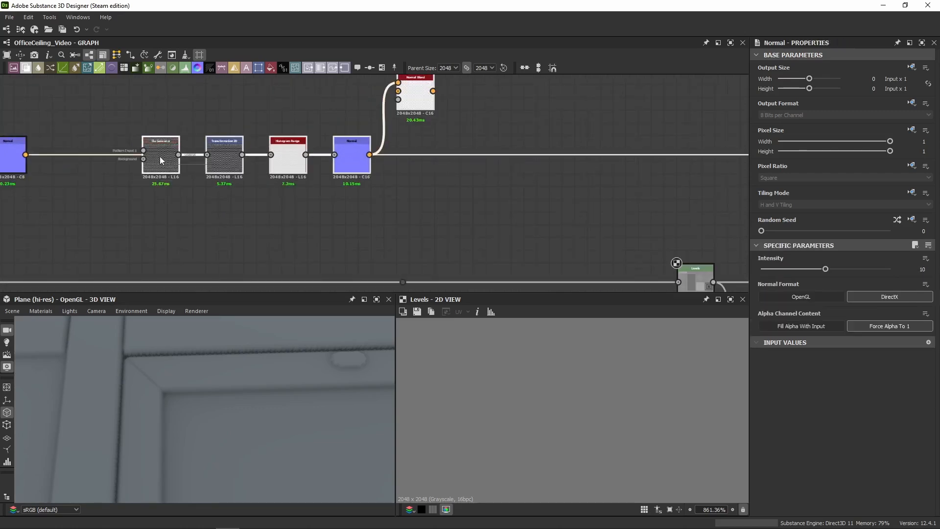
{"action": "left_click_drag", "start_coordinate": [159, 157], "coordinate": [161, 220]}
{"action": "left_click", "coordinate": [41, 179]}
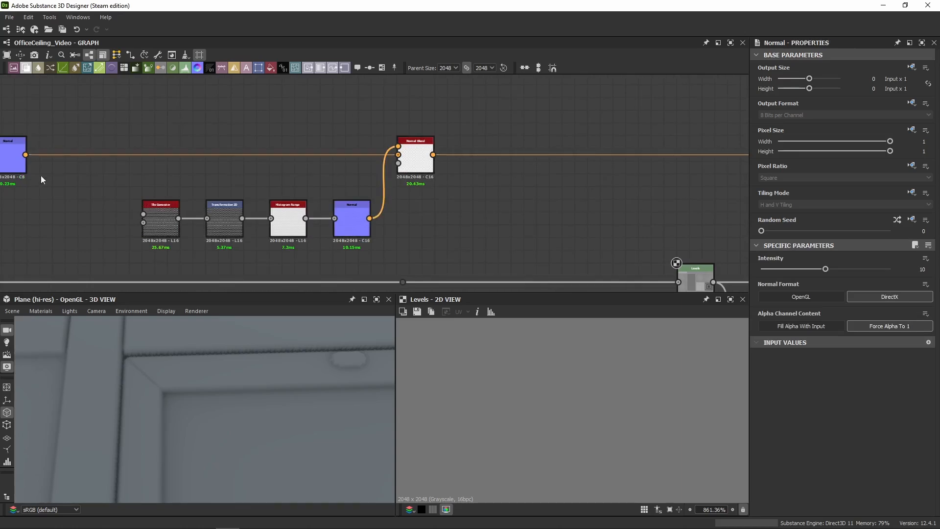
{"action": "left_click_drag", "start_coordinate": [214, 78], "coordinate": [385, 151]}
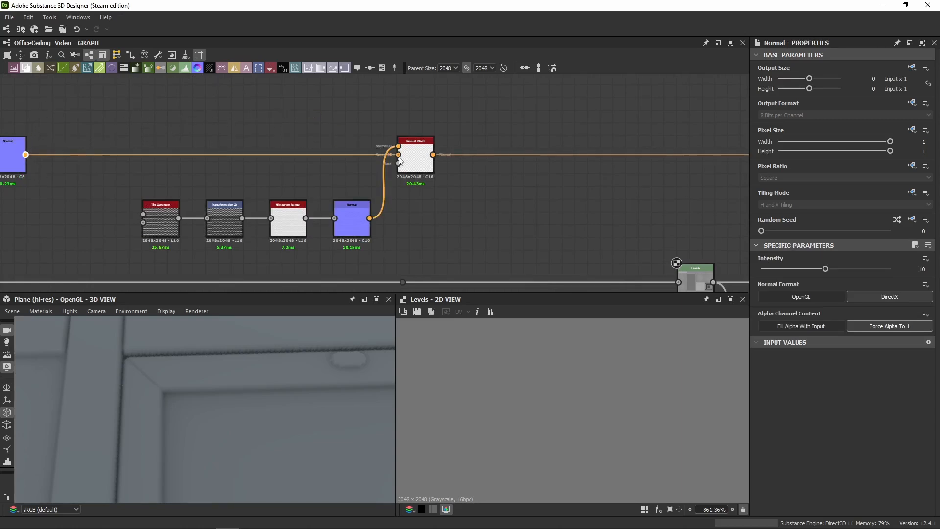
Connect the Normal Blend's result to the material's normal output node
{"action": "left_click", "coordinate": [415, 159]}
{"action": "left_click", "coordinate": [433, 155]}
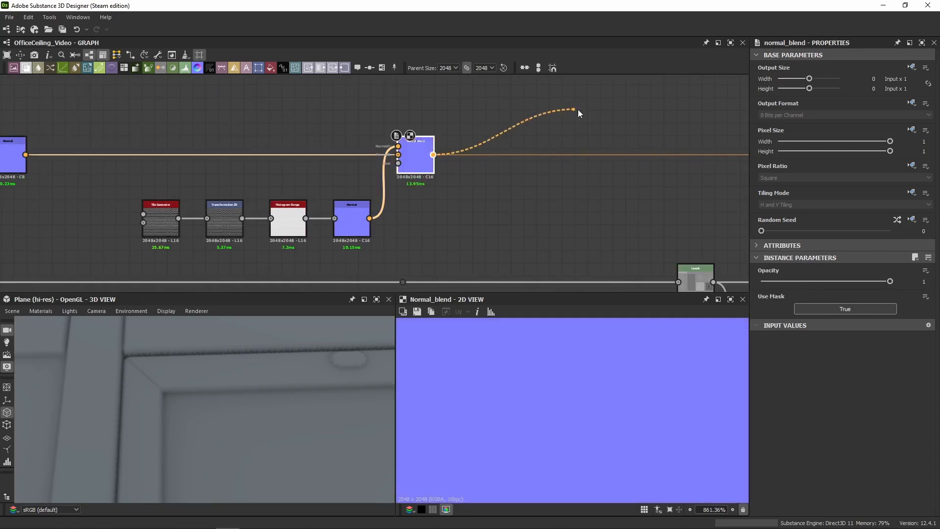
{"action": "middle_click_drag", "start_coordinate": [578, 110], "coordinate": [217, 169]}
{"action": "left_click", "coordinate": [450, 206]}
{"action": "left_click", "coordinate": [465, 218]}
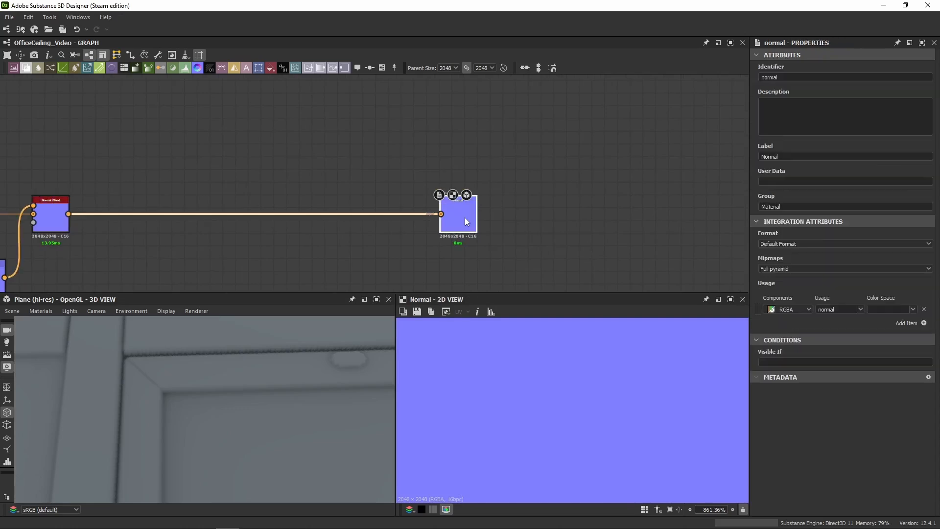
Add a dot node on the main height line and connect it to the main Normal's input
{"action": "middle_click_drag", "start_coordinate": [150, 278], "coordinate": [619, 216]}
{"action": "scroll", "coordinate": [573, 235], "scroll_direction": "down", "scroll_amount": 2}
{"action": "middle_click_drag", "start_coordinate": [244, 244], "coordinate": [403, 200]}
{"action": "scroll", "coordinate": [502, 171], "scroll_direction": "up", "scroll_amount": 1}
{"action": "scroll", "coordinate": [501, 175], "scroll_direction": "up", "scroll_amount": 1}
{"action": "left_click", "coordinate": [509, 139]}
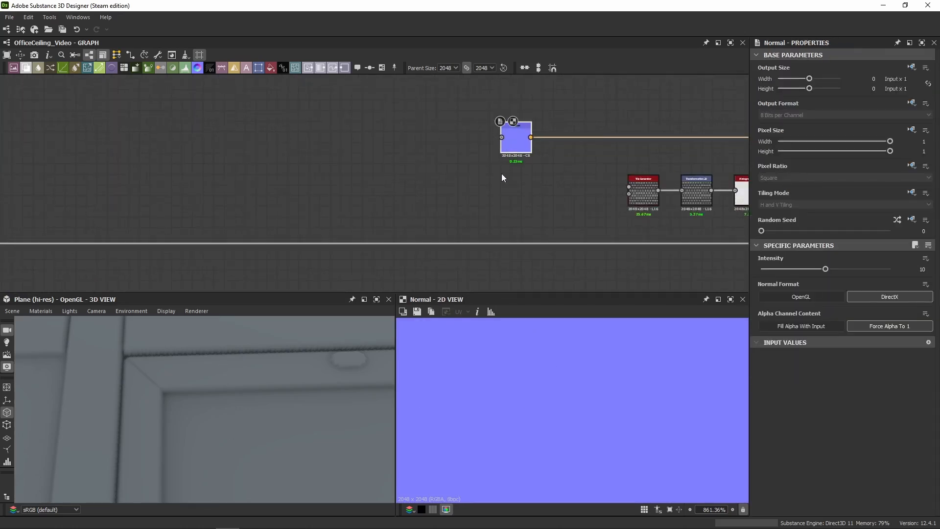
{"action": "double_click", "coordinate": [452, 243]}
{"action": "left_click_drag", "start_coordinate": [451, 243], "coordinate": [509, 138]}
Check the last height Blend and the main Normal map across the full texture in the 2D view
{"action": "scroll", "coordinate": [509, 138], "scroll_direction": "down", "scroll_amount": 4}
{"action": "left_click", "coordinate": [288, 182]}
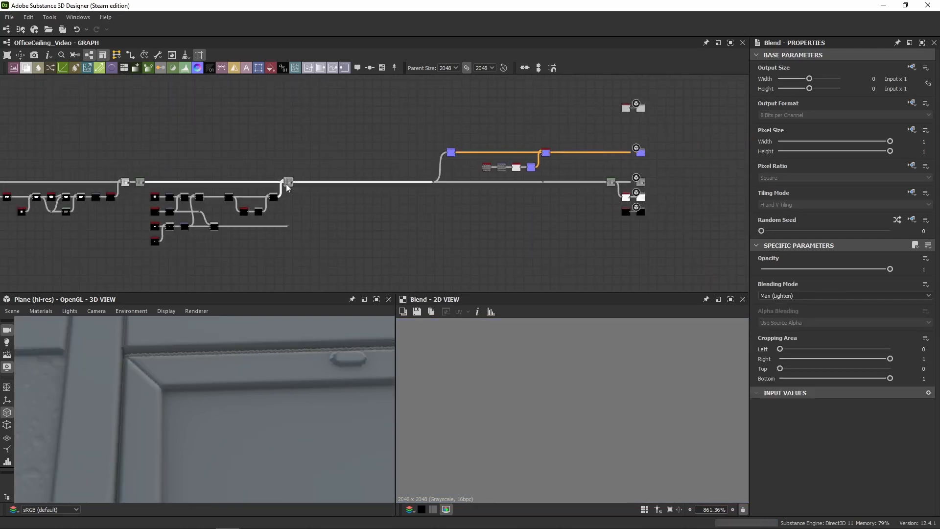
{"action": "scroll", "coordinate": [494, 373], "scroll_direction": "down", "scroll_amount": 10}
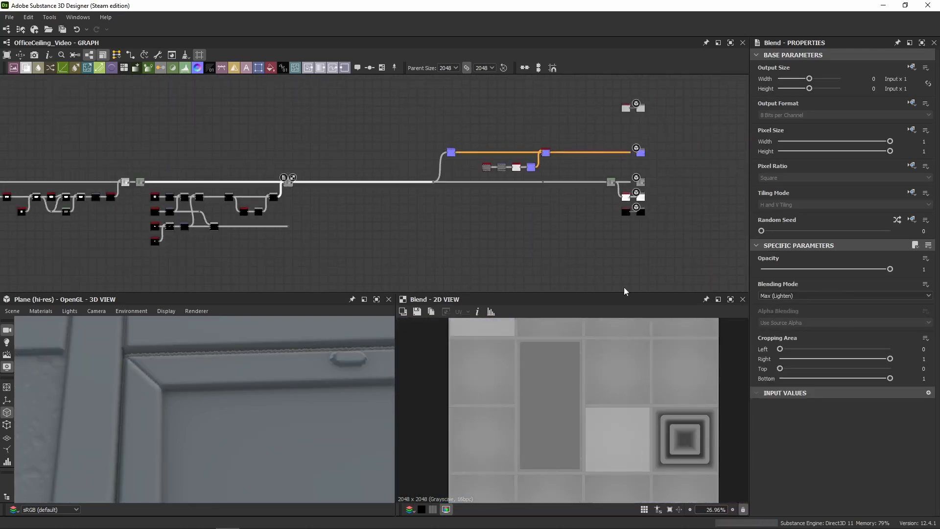
{"action": "scroll", "coordinate": [407, 149], "scroll_direction": "up", "scroll_amount": 6}
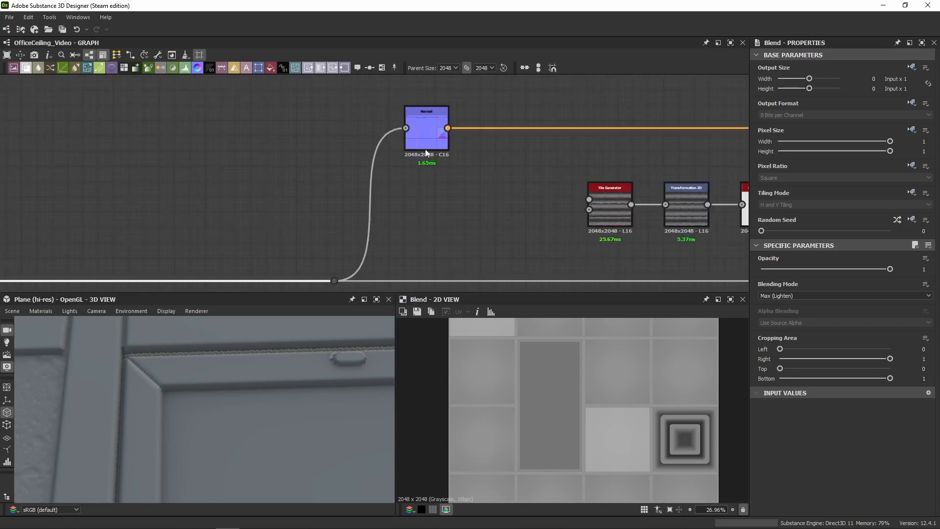
{"action": "left_click", "coordinate": [426, 137]}
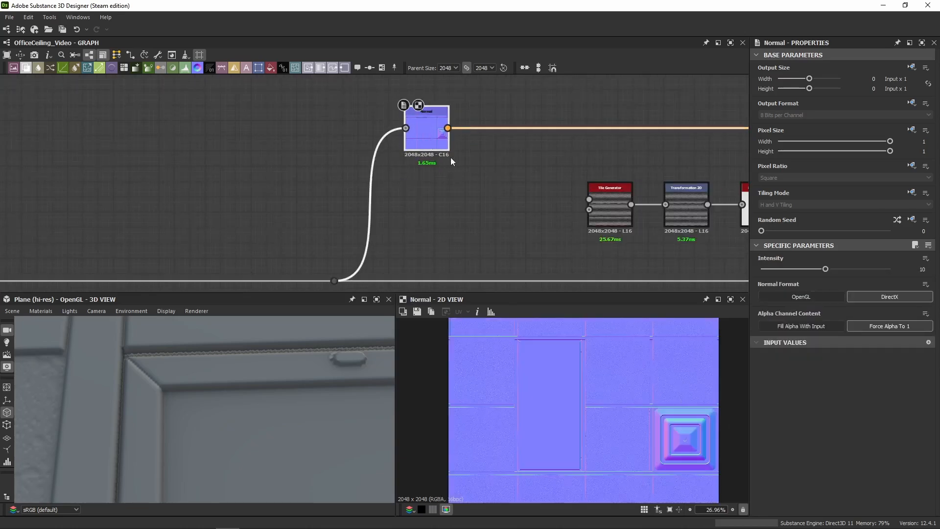
{"action": "key", "text": "f"}
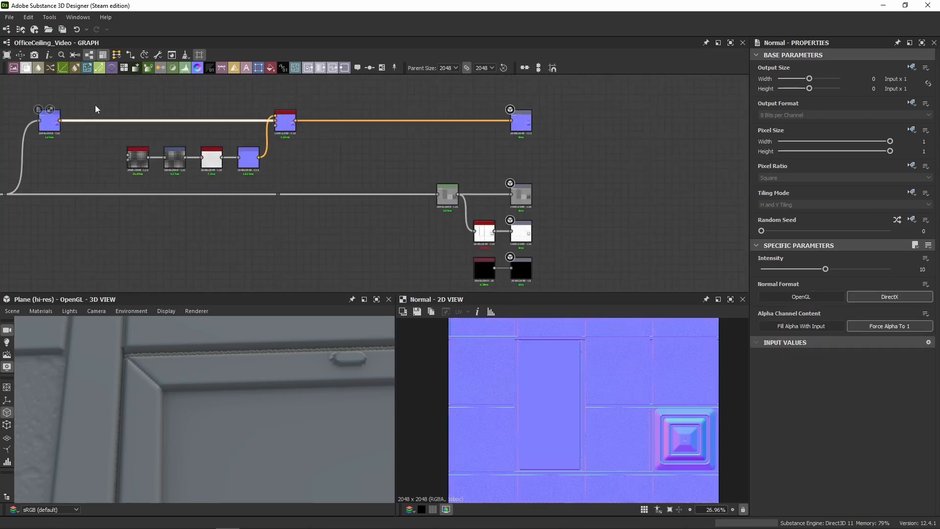
Try routing the main Normal directly to the normal output, bypassing the Normal Blend
{"action": "left_click_drag", "start_coordinate": [59, 119], "coordinate": [513, 120]}
{"action": "double_click", "coordinate": [523, 127]}
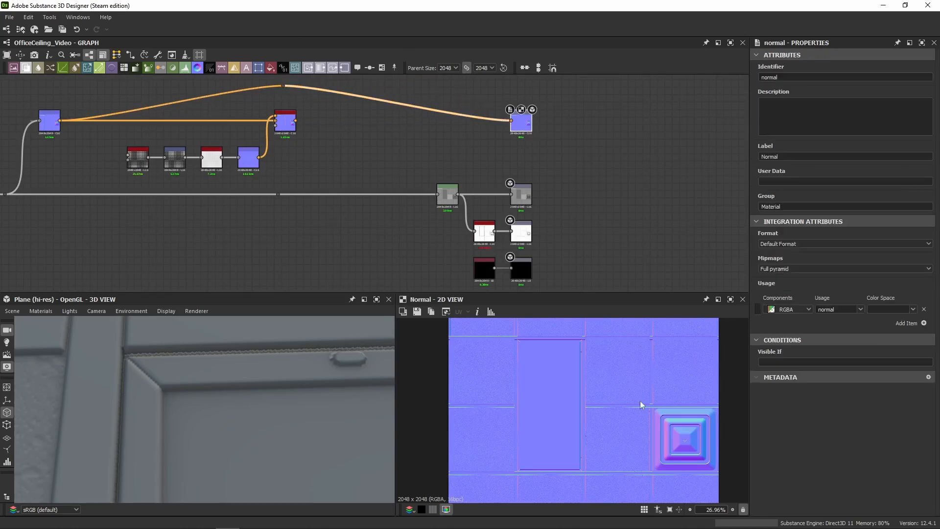
{"action": "key", "text": "ctrl+z"}
{"action": "key", "text": "ctrl+z"}
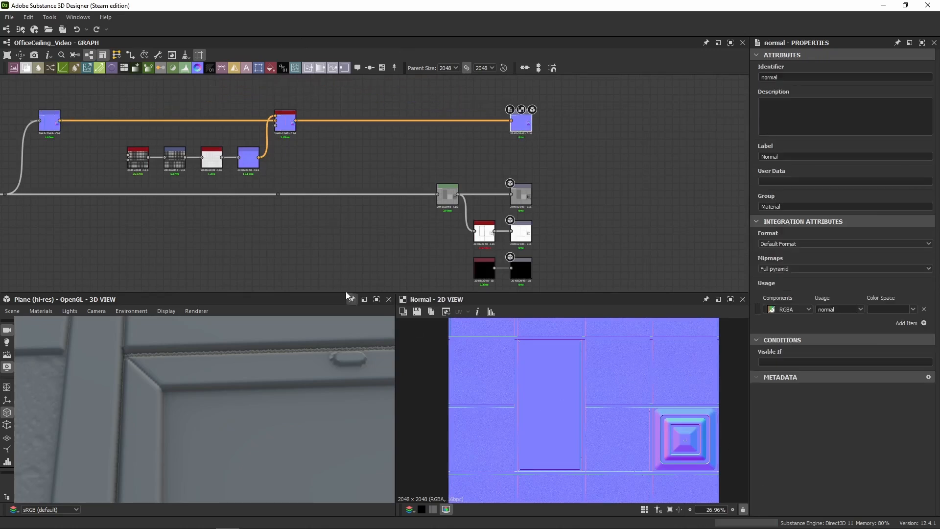
Compare the pyramid Normal with the Normal Blend's result up close in the 2D view
{"action": "double_click", "coordinate": [292, 122]}
{"action": "double_click", "coordinate": [248, 157]}
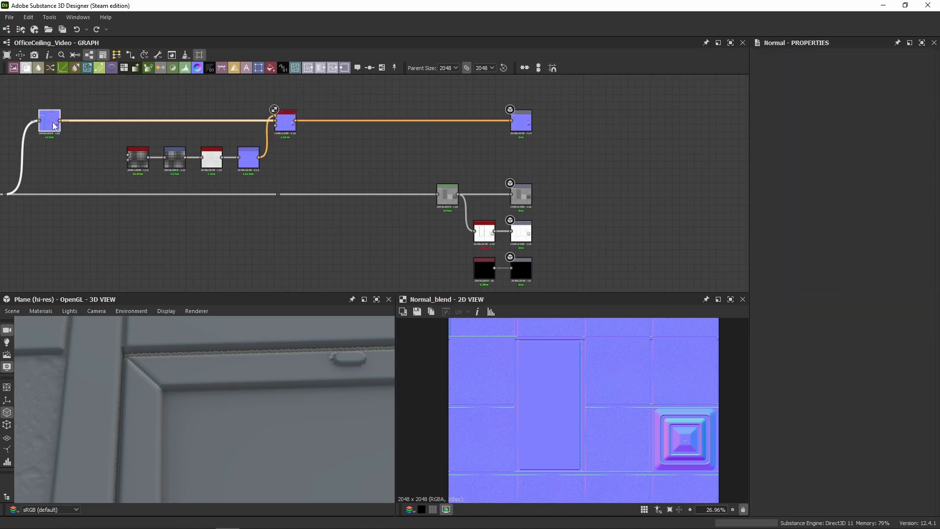
{"action": "scroll", "coordinate": [204, 151], "scroll_direction": "up", "scroll_amount": 3}
{"action": "left_click", "coordinate": [304, 183]}
{"action": "scroll", "coordinate": [645, 330], "scroll_direction": "up", "scroll_amount": 10}
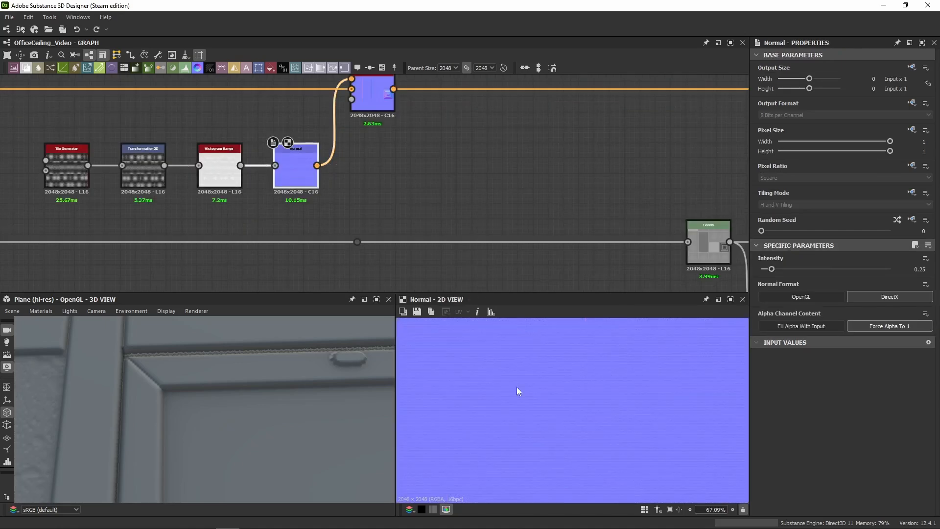
{"action": "middle_click_drag", "start_coordinate": [382, 133], "coordinate": [519, 177]}
{"action": "double_click", "coordinate": [512, 139]}
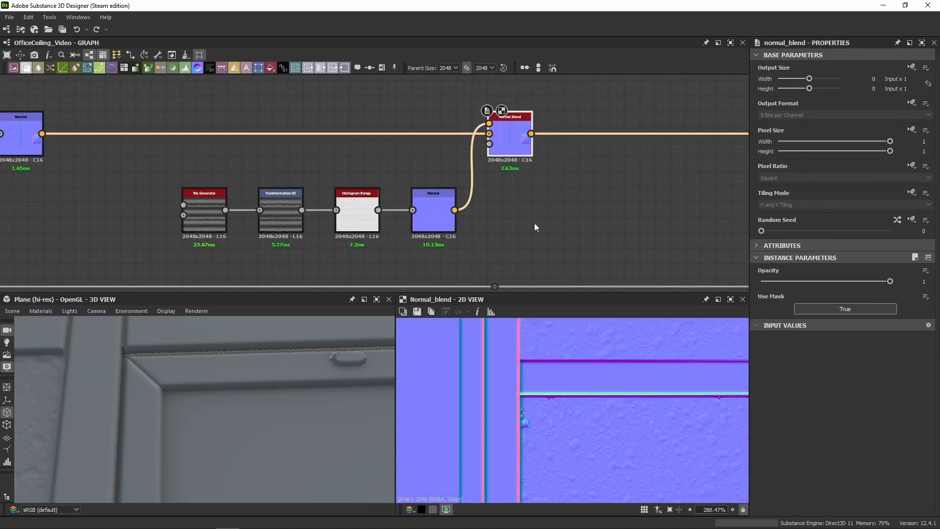
{"action": "scroll", "coordinate": [548, 401], "scroll_direction": "down", "scroll_amount": 2}
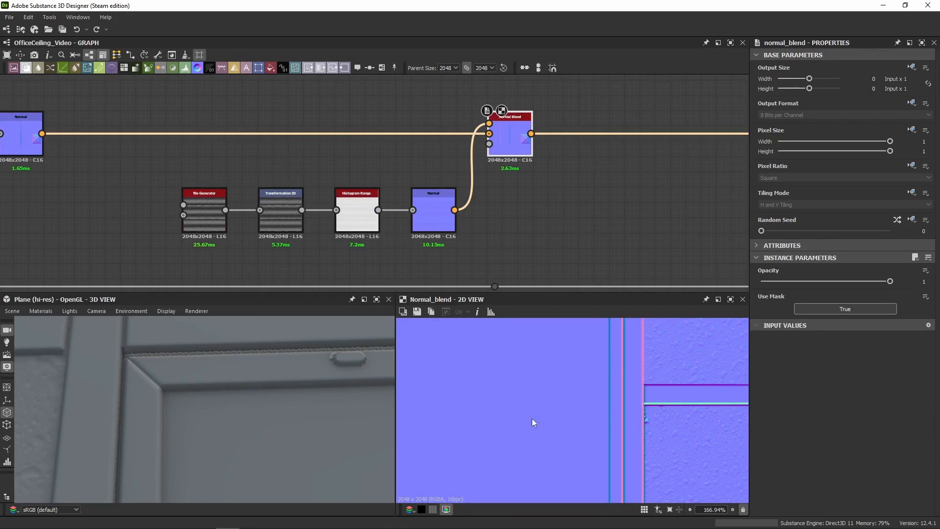
Try the Normal Blend with Use Mask set to False, comparing it with True
{"action": "left_click", "coordinate": [846, 310]}
{"action": "left_click", "coordinate": [838, 309]}
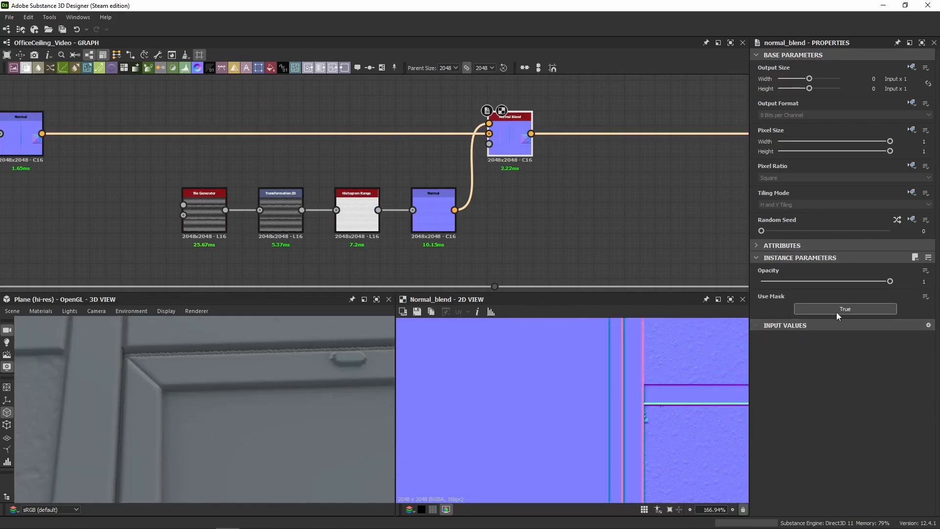
{"action": "left_click", "coordinate": [844, 310]}
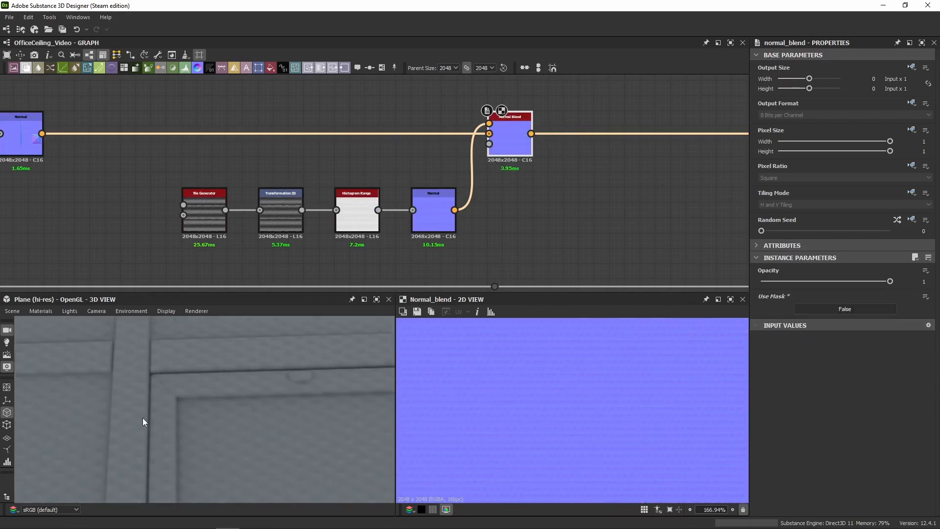
{"action": "left_click", "coordinate": [834, 308]}
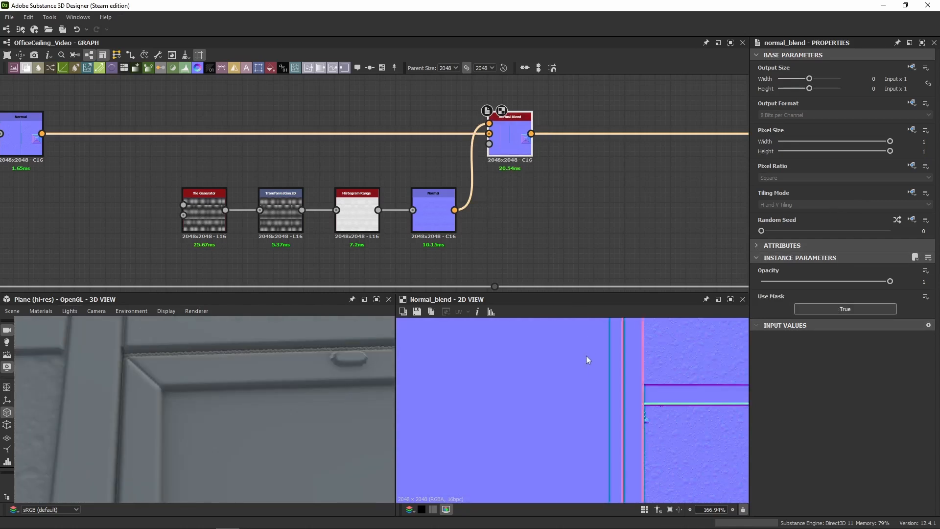
Examine the recessed panel's corner at pixel level in the blended normal map
{"action": "scroll", "coordinate": [586, 355], "scroll_direction": "up", "scroll_amount": 2}
{"action": "scroll", "coordinate": [568, 386], "scroll_direction": "up", "scroll_amount": 4}
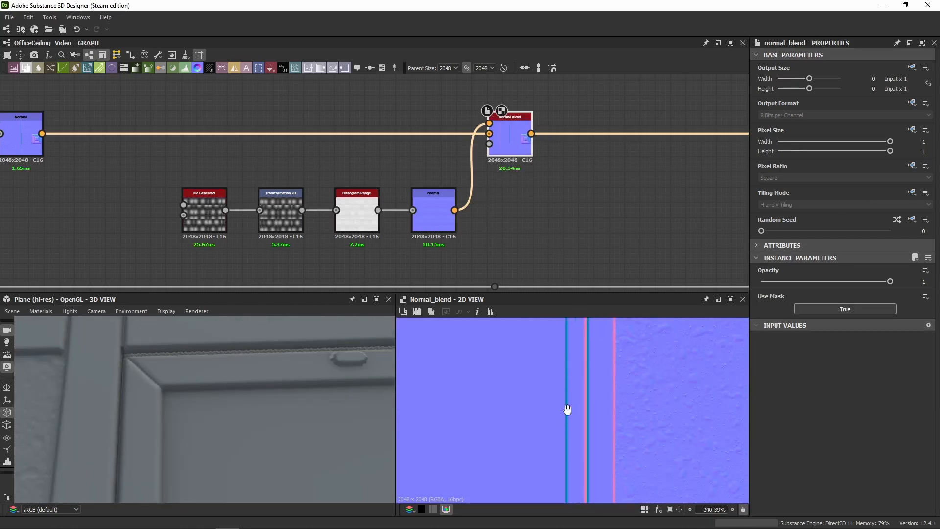
{"action": "scroll", "coordinate": [558, 344], "scroll_direction": "up", "scroll_amount": 10}
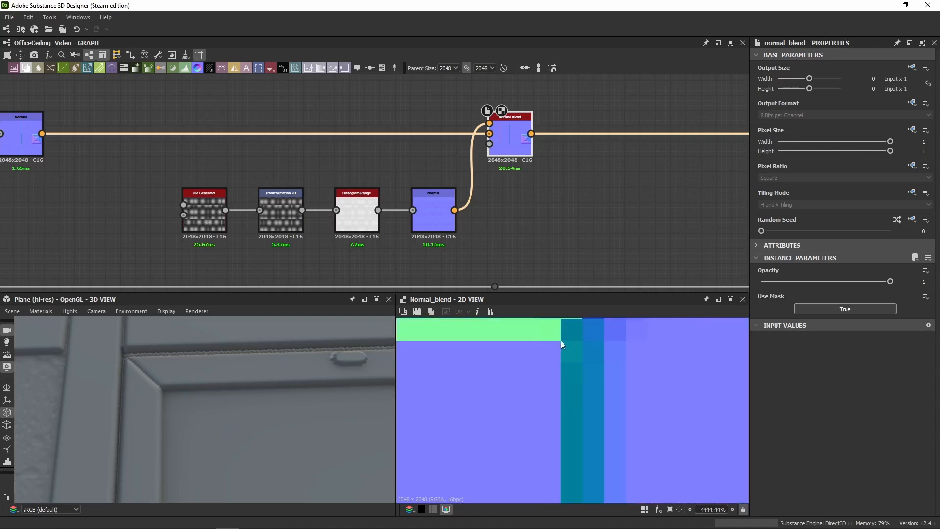
{"action": "scroll", "coordinate": [560, 344], "scroll_direction": "up", "scroll_amount": 1}
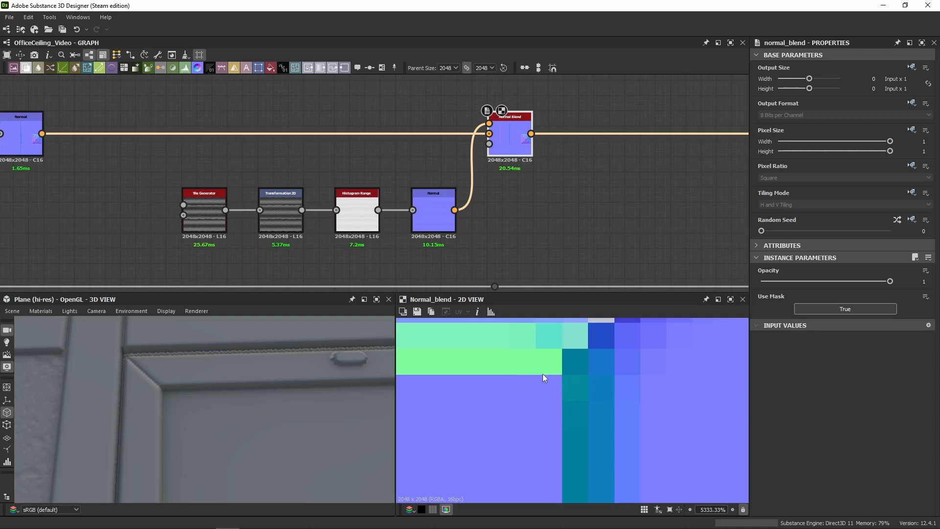
Paste a copy of the recessed panel's Transformation 2D, connect the same Shape to it, and display its matrix values
{"action": "scroll", "coordinate": [208, 266], "scroll_direction": "down", "scroll_amount": 5}
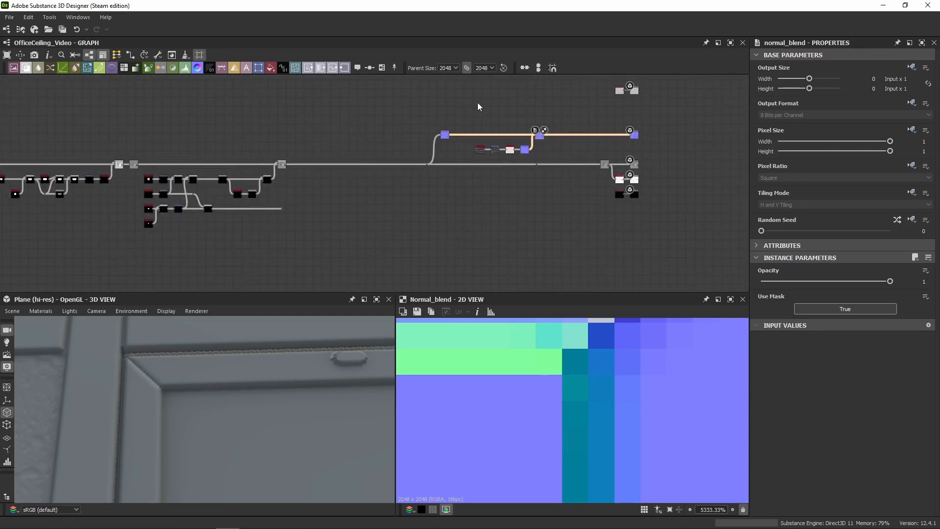
{"action": "scroll", "coordinate": [97, 271], "scroll_direction": "down", "scroll_amount": 4}
{"action": "middle_click_drag", "start_coordinate": [96, 271], "coordinate": [685, 210]}
{"action": "scroll", "coordinate": [244, 227], "scroll_direction": "down", "scroll_amount": 1}
{"action": "middle_click_drag", "start_coordinate": [244, 227], "coordinate": [418, 238]}
{"action": "scroll", "coordinate": [377, 192], "scroll_direction": "up", "scroll_amount": 5}
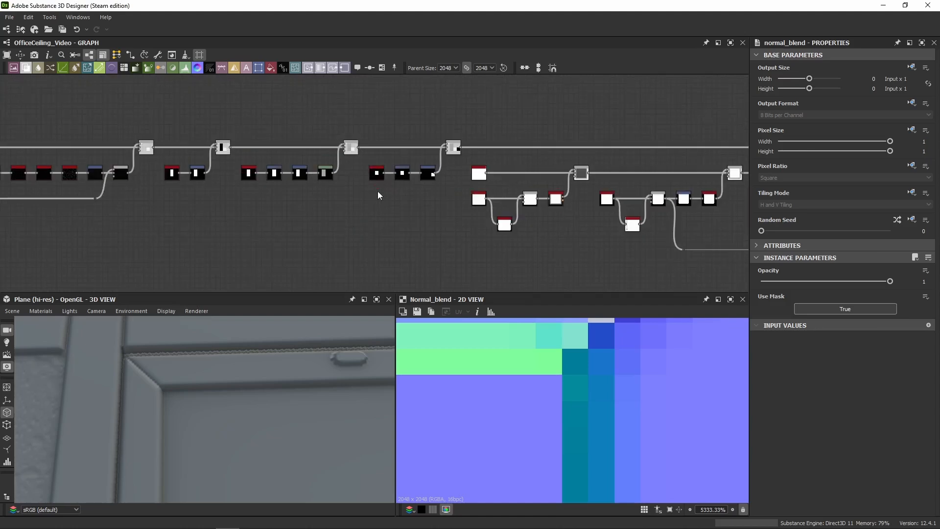
{"action": "scroll", "coordinate": [172, 183], "scroll_direction": "up", "scroll_amount": 3}
{"action": "middle_click_drag", "start_coordinate": [228, 142], "coordinate": [368, 170]}
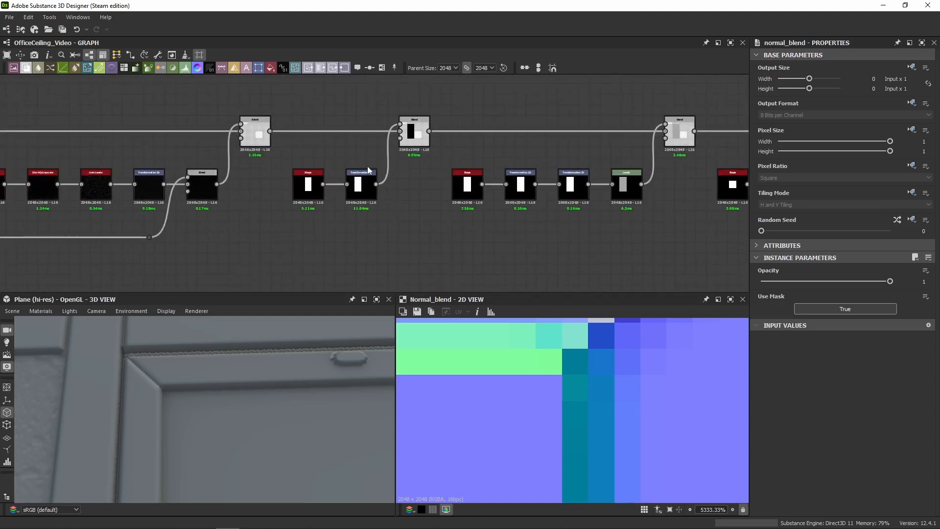
{"action": "left_click", "coordinate": [221, 233]}
{"action": "key", "text": "ctrl+v"}
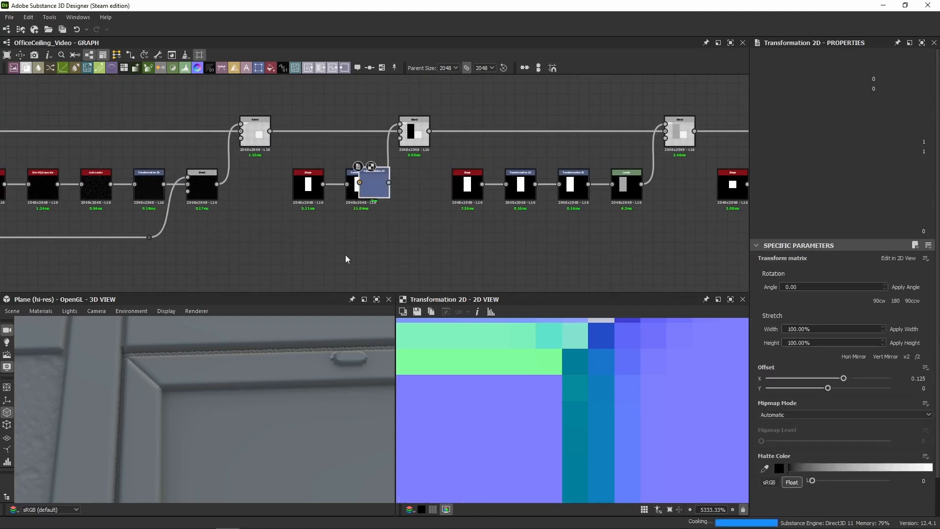
{"action": "left_click_drag", "start_coordinate": [373, 185], "coordinate": [363, 241]}
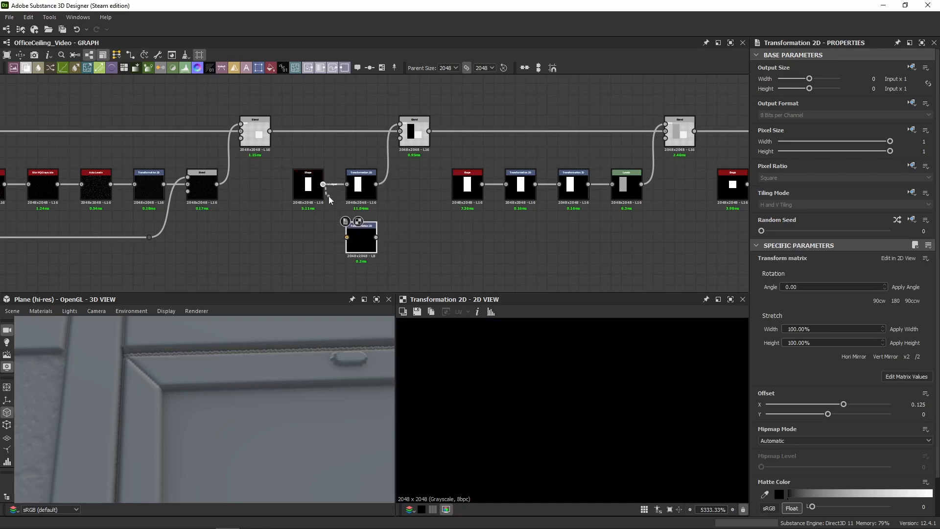
{"action": "left_click_drag", "start_coordinate": [328, 196], "coordinate": [358, 242]}
{"action": "left_click", "coordinate": [902, 377]}
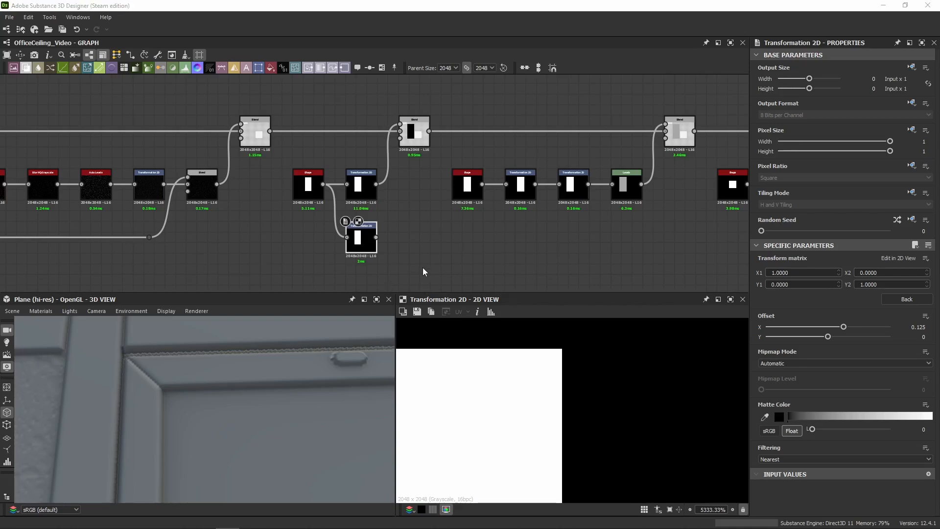
Route the copied Transformation 2D through a Dot node beneath the graph and connect it to the Normal Blend's mask input
{"action": "middle_click_drag", "start_coordinate": [422, 268], "coordinate": [301, 181]}
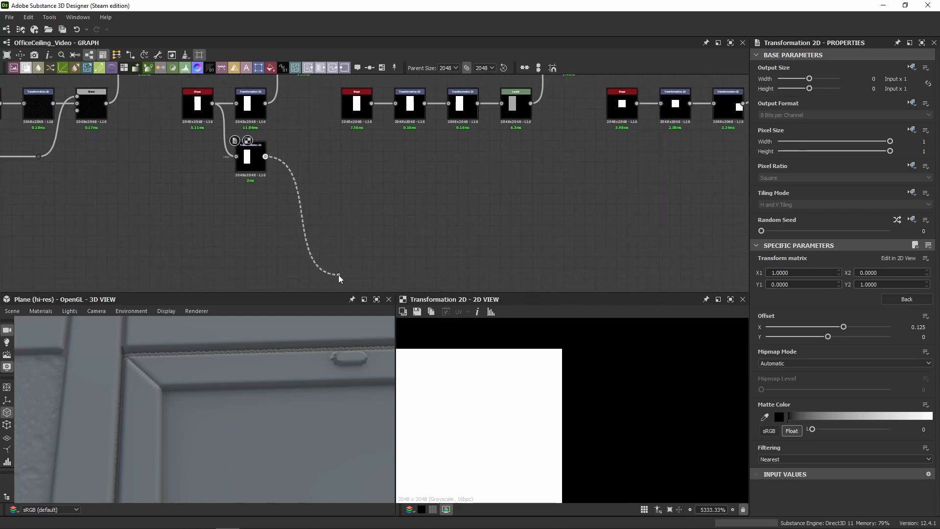
{"action": "left_click_drag", "start_coordinate": [338, 274], "coordinate": [545, 273]}
{"action": "scroll", "coordinate": [611, 269], "scroll_direction": "down", "scroll_amount": 5}
{"action": "middle_click_drag", "start_coordinate": [635, 268], "coordinate": [436, 245]}
{"action": "middle_click_drag", "start_coordinate": [725, 245], "coordinate": [443, 218]}
{"action": "middle_click_drag", "start_coordinate": [634, 225], "coordinate": [391, 224]}
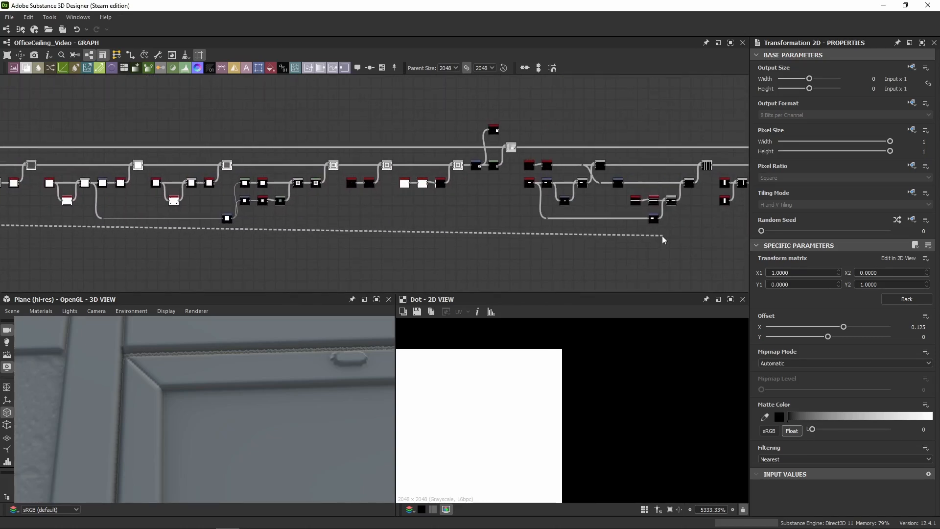
{"action": "middle_click_drag", "start_coordinate": [662, 235], "coordinate": [311, 246]}
{"action": "middle_click_drag", "start_coordinate": [578, 247], "coordinate": [216, 251]}
{"action": "middle_click_drag", "start_coordinate": [520, 250], "coordinate": [191, 252]}
{"action": "middle_click_drag", "start_coordinate": [437, 252], "coordinate": [197, 253]}
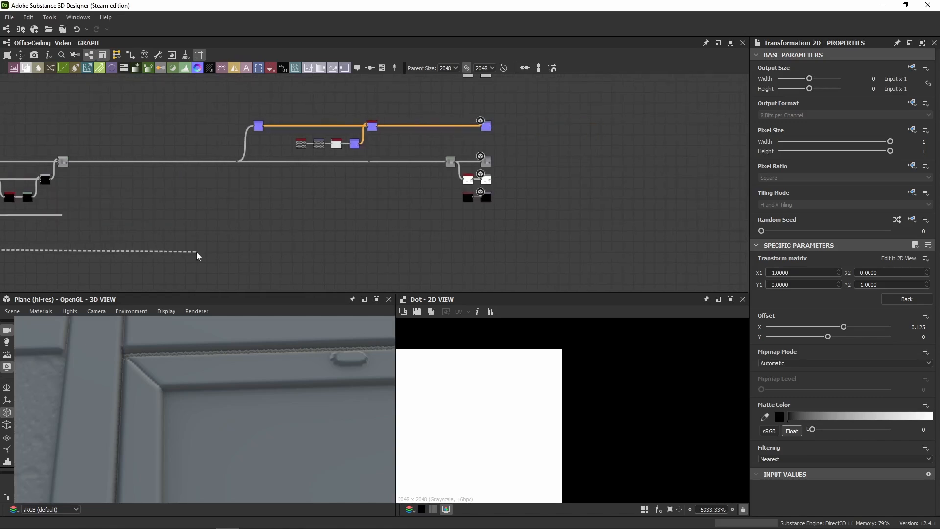
{"action": "scroll", "coordinate": [318, 234], "scroll_direction": "up", "scroll_amount": 3}
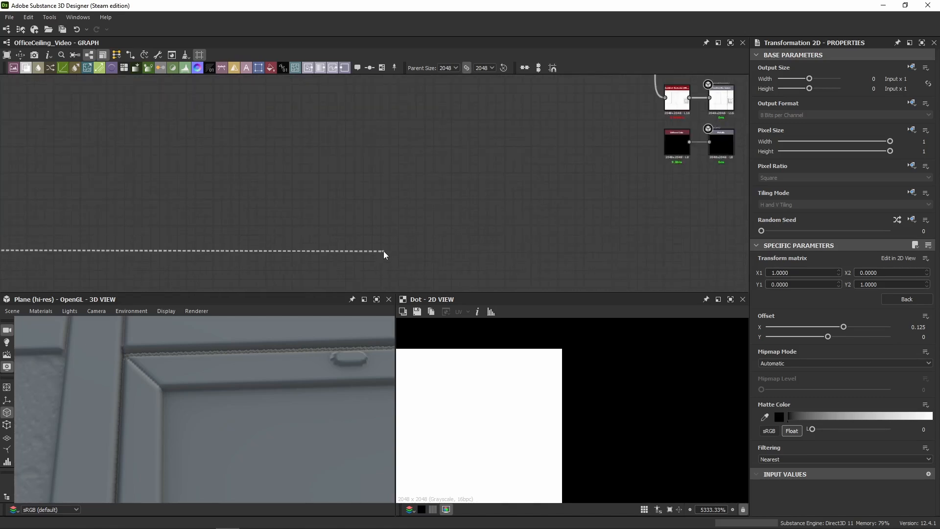
{"action": "scroll", "coordinate": [398, 209], "scroll_direction": "down", "scroll_amount": 3}
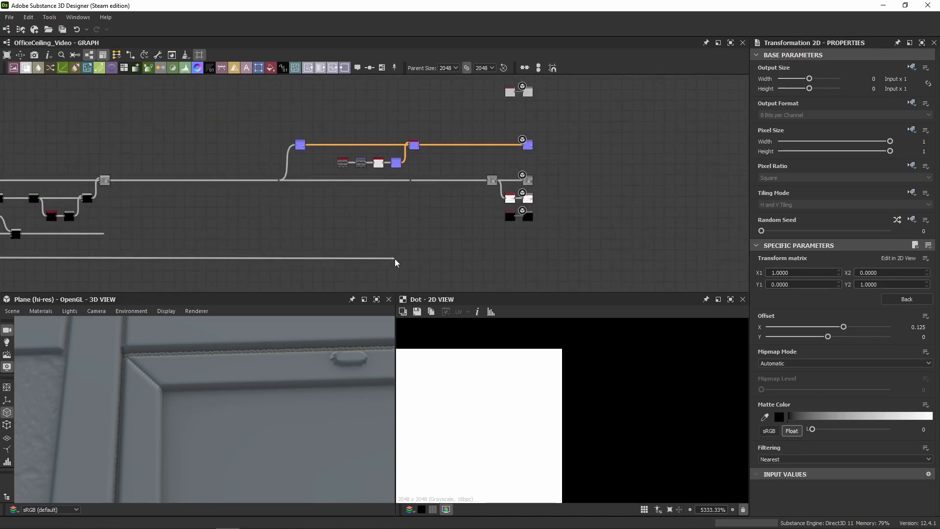
{"action": "double_click", "coordinate": [412, 146]}
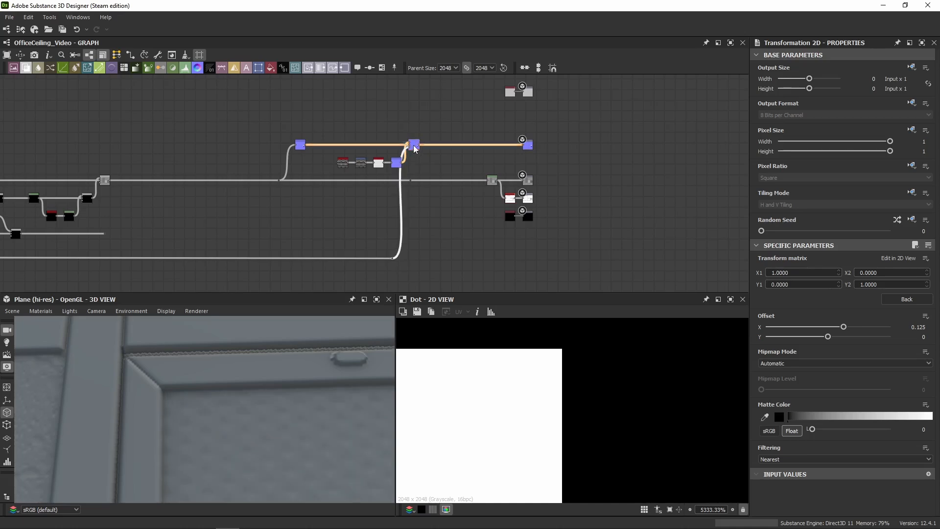
Examine the masked Normal Blend at the recessed panel's corner in the 2D view and across the panel in 3D
{"action": "scroll", "coordinate": [558, 410], "scroll_direction": "down", "scroll_amount": 8}
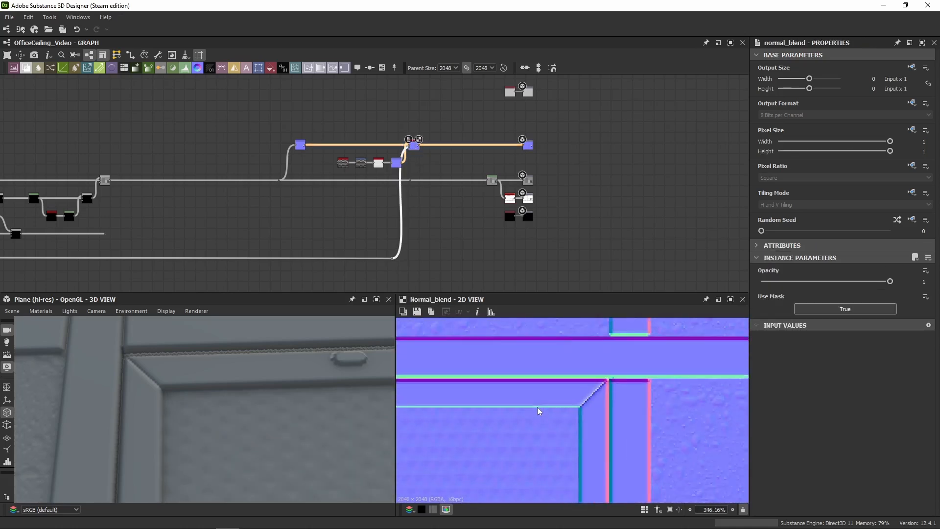
{"action": "scroll", "coordinate": [553, 414], "scroll_direction": "up", "scroll_amount": 10}
{"action": "scroll", "coordinate": [403, 266], "scroll_direction": "up", "scroll_amount": 2}
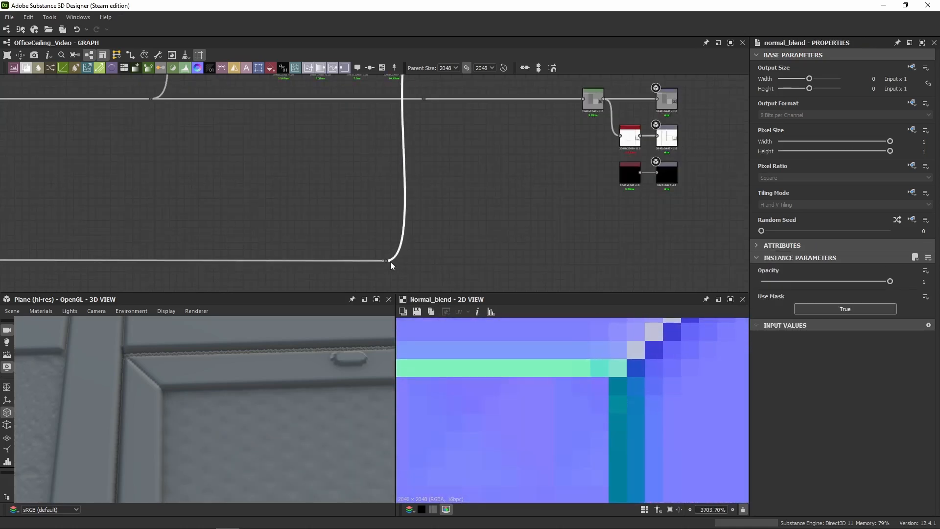
{"action": "double_click", "coordinate": [390, 262]}
{"action": "middle_click_drag", "start_coordinate": [452, 86], "coordinate": [443, 208]}
{"action": "scroll", "coordinate": [420, 152], "scroll_direction": "up", "scroll_amount": 5}
{"action": "double_click", "coordinate": [420, 152]}
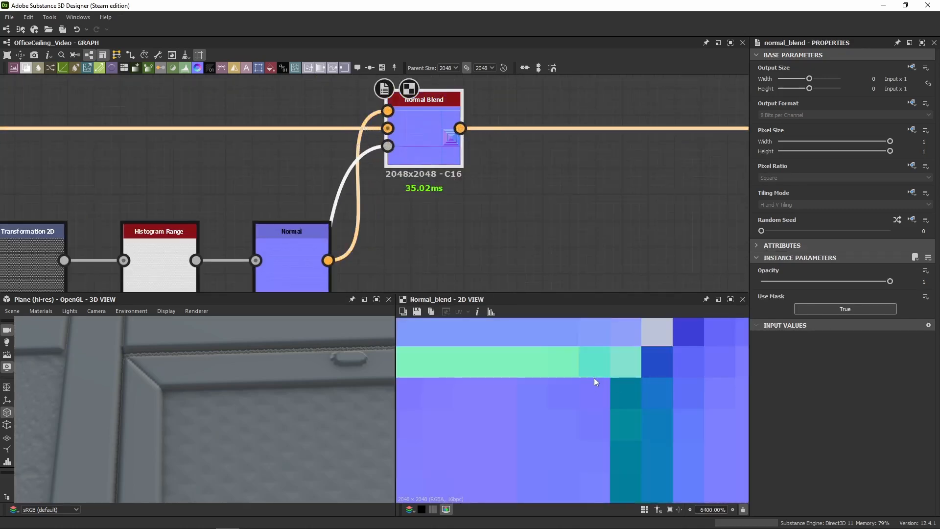
{"action": "scroll", "coordinate": [574, 418], "scroll_direction": "down", "scroll_amount": 8}
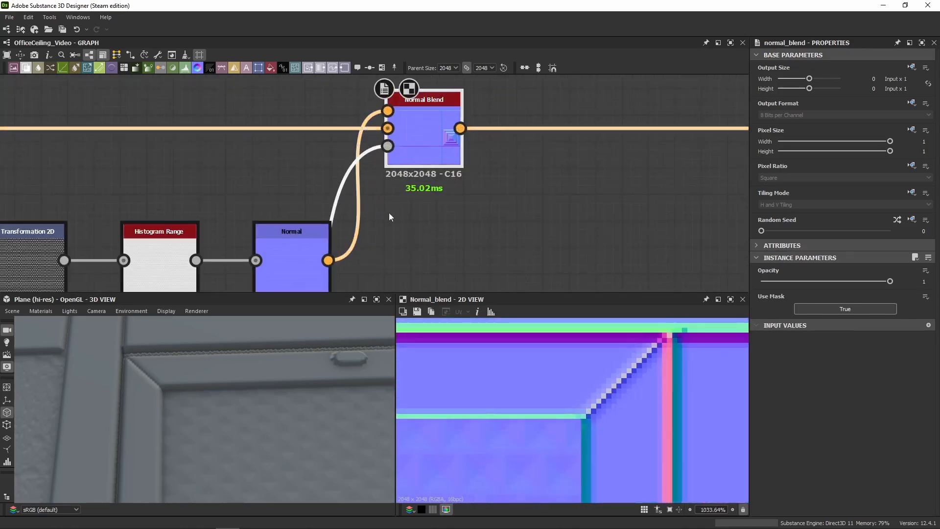
{"action": "left_click_drag", "start_coordinate": [243, 424], "coordinate": [266, 330]}
{"action": "middle_click_drag", "start_coordinate": [441, 152], "coordinate": [480, 118]}
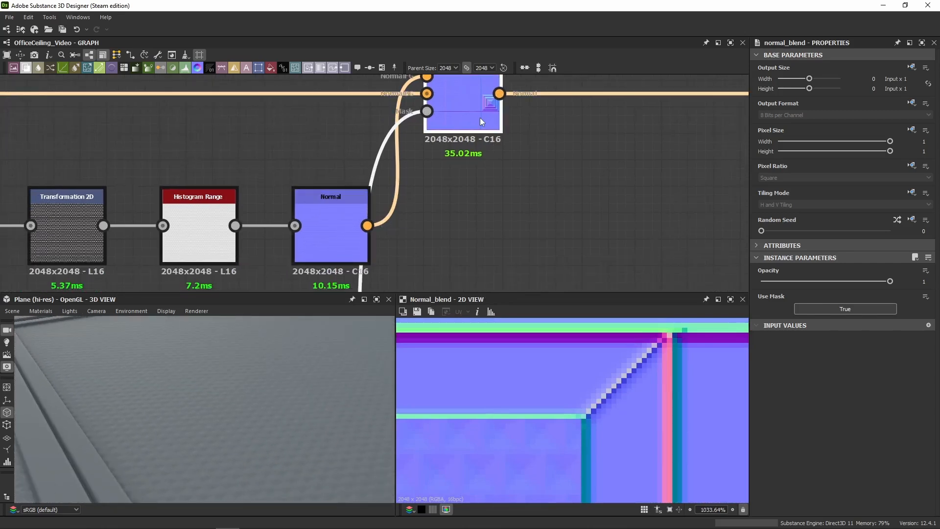
{"action": "left_click_drag", "start_coordinate": [227, 381], "coordinate": [452, 247]}
{"action": "scroll", "coordinate": [366, 232], "scroll_direction": "down", "scroll_amount": 3}
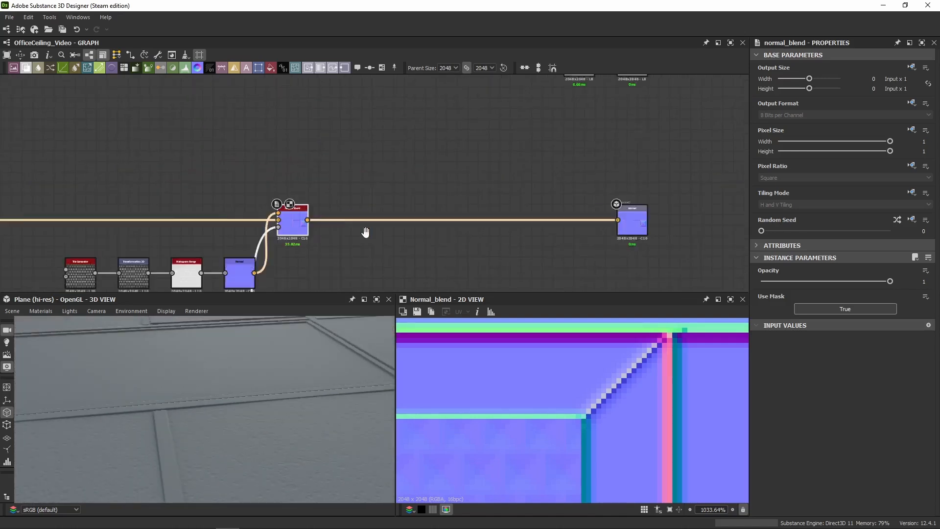
Set the roughness Uniform Color's output value to 0.5 and check the sheen on the panel in 3D
{"action": "middle_click_drag", "start_coordinate": [365, 232], "coordinate": [191, 255]}
{"action": "middle_click_drag", "start_coordinate": [503, 175], "coordinate": [415, 299]}
{"action": "left_click", "coordinate": [324, 219]}
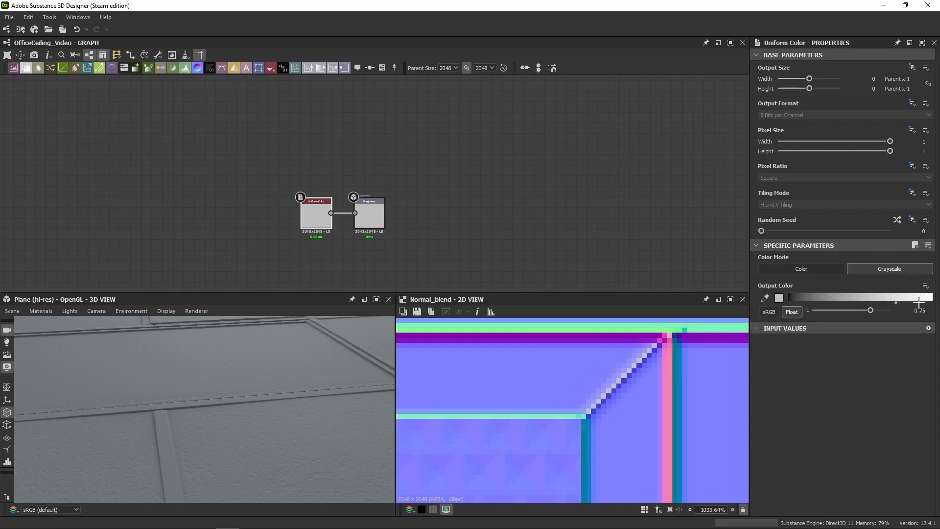
{"action": "type", "text": ".5"}
{"action": "key", "text": "Return"}
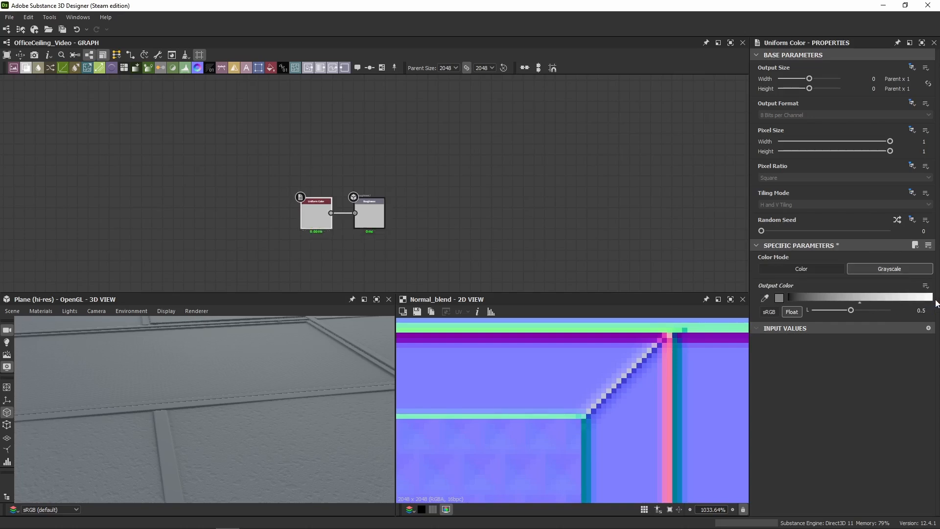
{"action": "left_click_drag", "start_coordinate": [151, 369], "coordinate": [188, 388]}
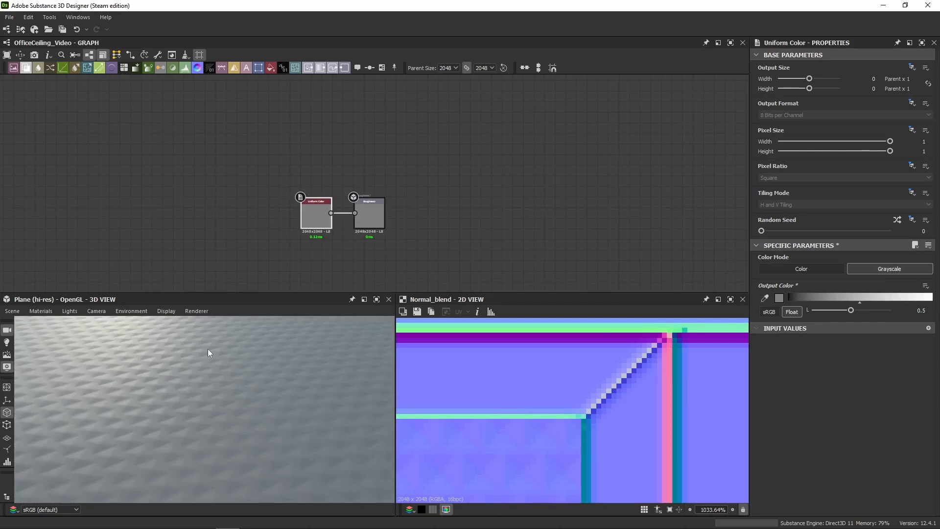
Try raising the pyramid detail Normal's intensity to about 1.34, and undo the change
{"action": "mouse_move", "coordinate": [292, 198]}
{"action": "middle_mouse_down"}
{"action": "mouse_move", "coordinate": [318, 131]}
{"action": "mouse_move", "coordinate": [297, 172]}
{"action": "mouse_move", "coordinate": [494, 106]}
{"action": "mouse_move", "coordinate": [626, 97]}
{"action": "middle_mouse_up"}
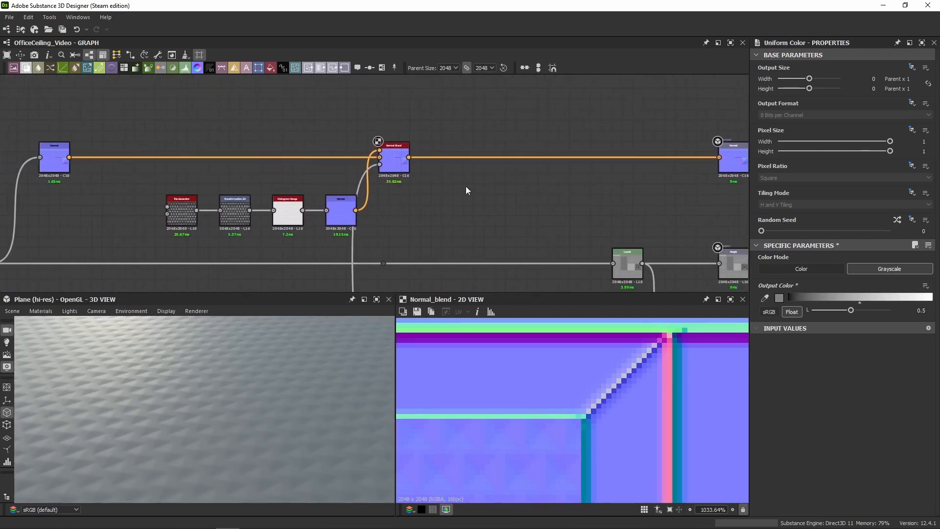
{"action": "left_click", "coordinate": [392, 168]}
{"action": "left_click", "coordinate": [337, 212]}
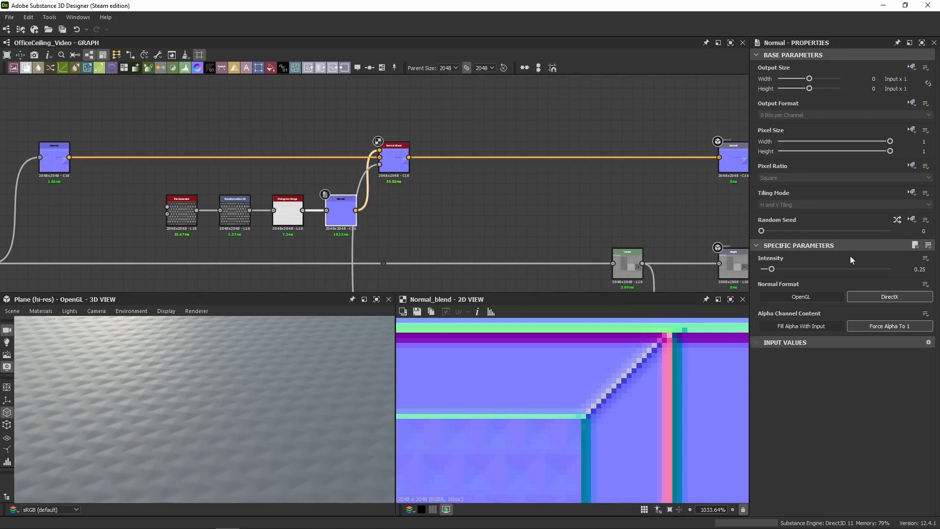
{"action": "left_click_drag", "start_coordinate": [781, 273], "coordinate": [815, 270]}
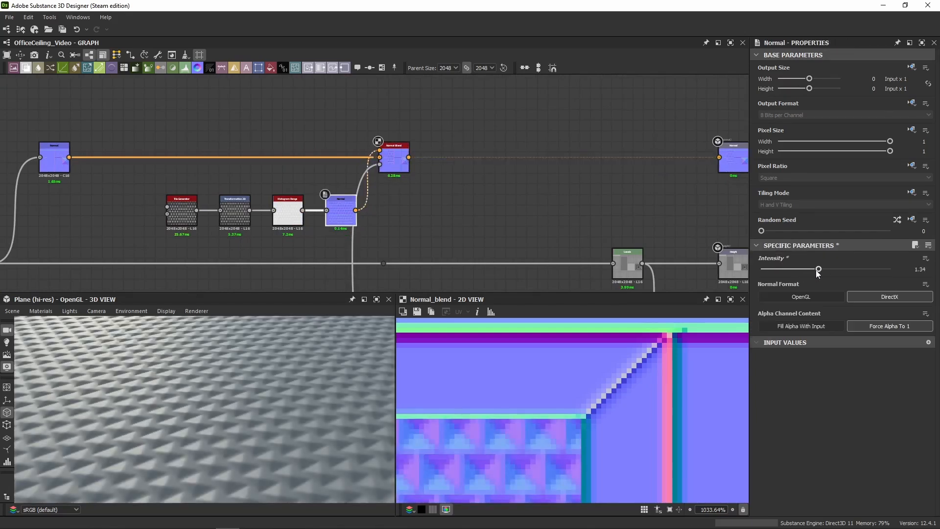
{"action": "scroll", "coordinate": [172, 373], "scroll_direction": "down", "scroll_amount": 5}
{"action": "scroll", "coordinate": [172, 368], "scroll_direction": "up", "scroll_amount": 2}
{"action": "key", "text": "ctrl+z"}
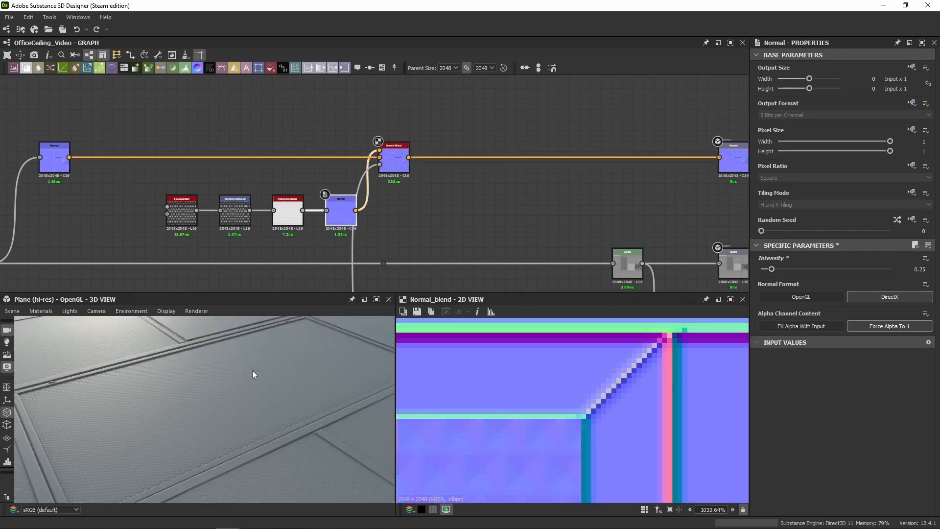
Examine the subtle pyramid detail and its highlights on the recessed panel in the 3D view
{"action": "scroll", "coordinate": [171, 401], "scroll_direction": "up", "scroll_amount": 3}
{"action": "scroll", "coordinate": [170, 397], "scroll_direction": "down", "scroll_amount": 2}
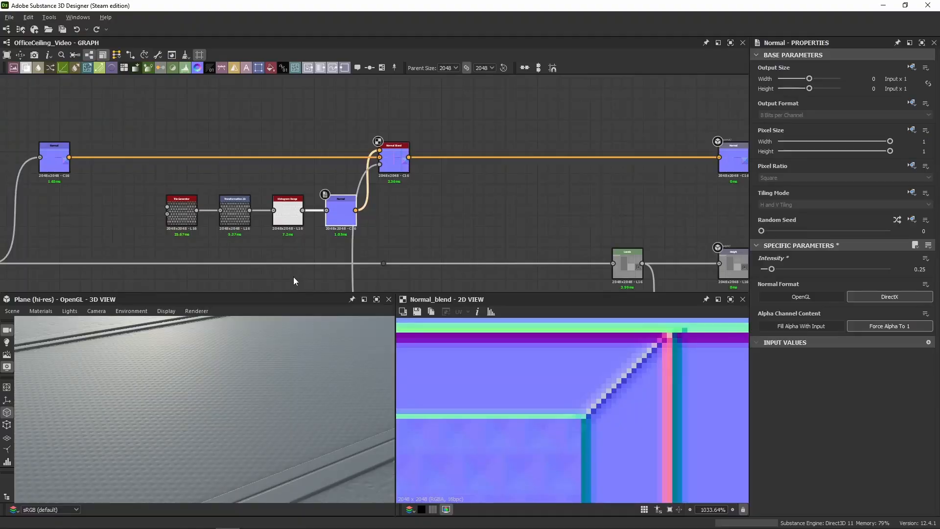
{"action": "mouse_move", "coordinate": [255, 342]}
{"action": "left_mouse_down"}
{"action": "mouse_move", "coordinate": [224, 434]}
{"action": "mouse_move", "coordinate": [196, 405]}
{"action": "mouse_move", "coordinate": [235, 396]}
{"action": "left_mouse_up"}
{"action": "scroll", "coordinate": [235, 394], "scroll_direction": "down", "scroll_amount": 3}
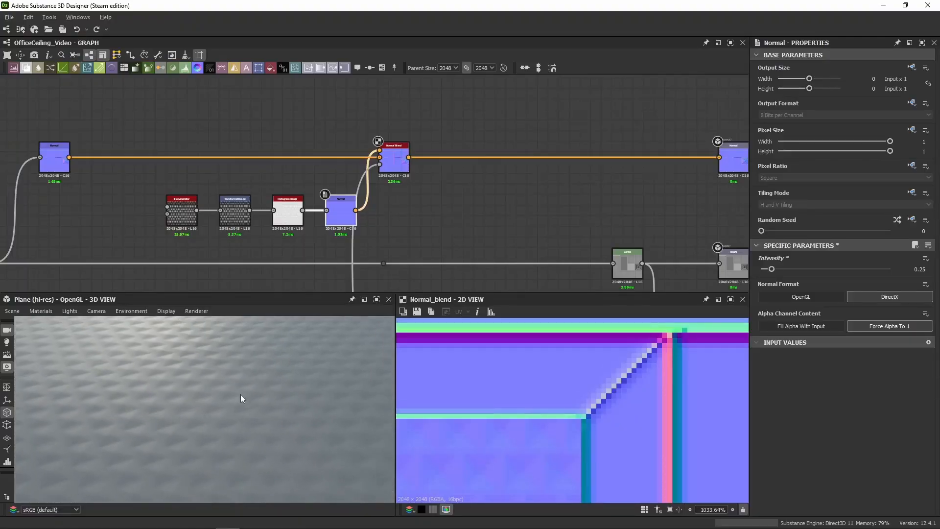
{"action": "scroll", "coordinate": [515, 201], "scroll_direction": "down", "scroll_amount": 3}
Review the Normal, Height and Ambient Occlusion outputs in the 2D view
{"action": "middle_click_drag", "start_coordinate": [515, 202], "coordinate": [391, 151]}
{"action": "left_click", "coordinate": [499, 140]}
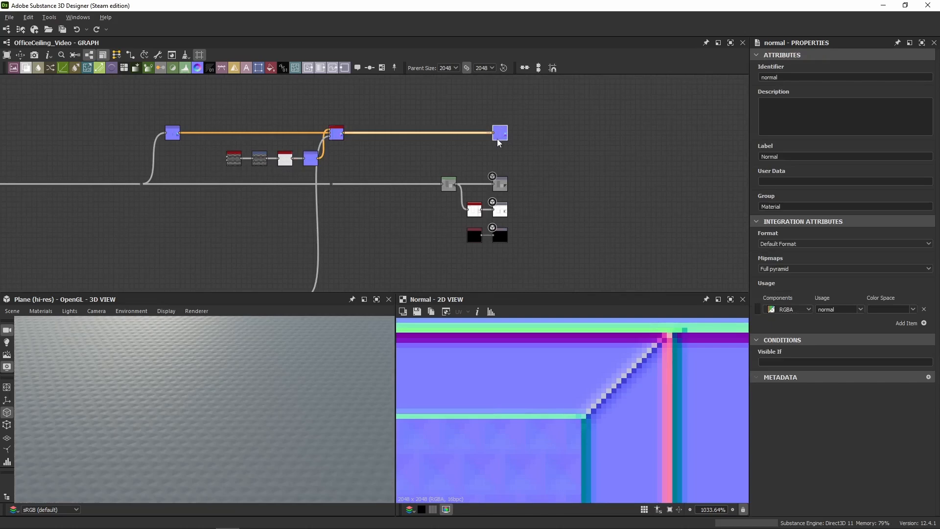
{"action": "left_click", "coordinate": [503, 185]}
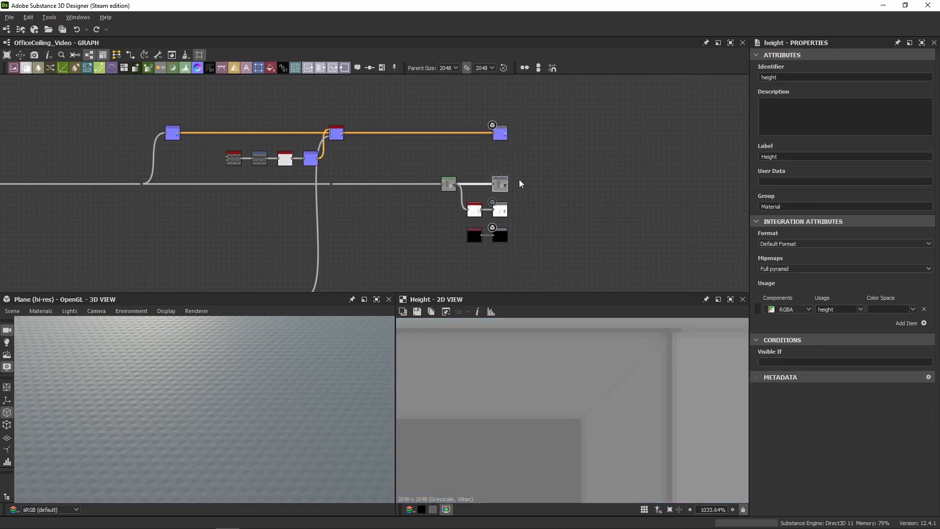
{"action": "left_click", "coordinate": [499, 211]}
{"action": "scroll", "coordinate": [514, 409], "scroll_direction": "down", "scroll_amount": 5}
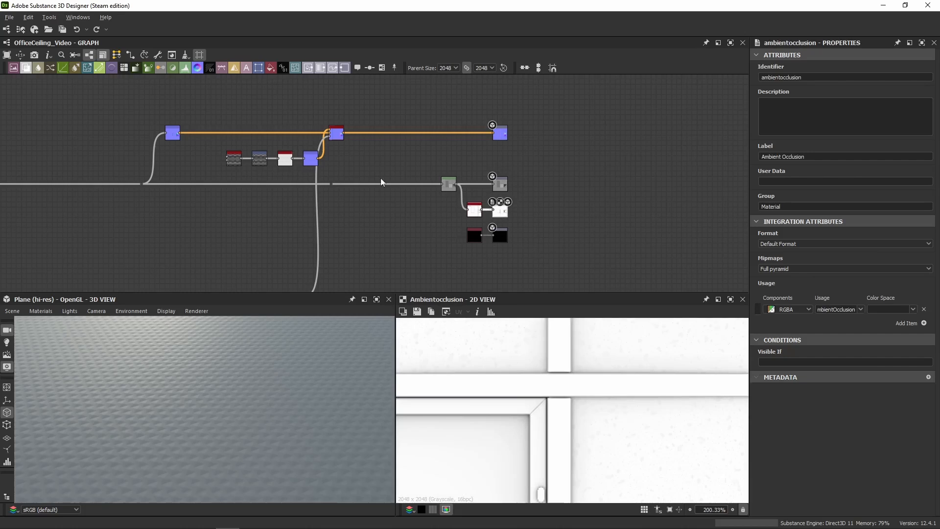
Look over the wider node graph and inspect the entire ceiling plane in 3D
{"action": "left_click", "coordinate": [329, 176], "text": "alt"}
{"action": "middle_click_drag", "start_coordinate": [478, 229], "coordinate": [457, 359]}
{"action": "middle_click_drag", "start_coordinate": [408, 226], "coordinate": [589, 159]}
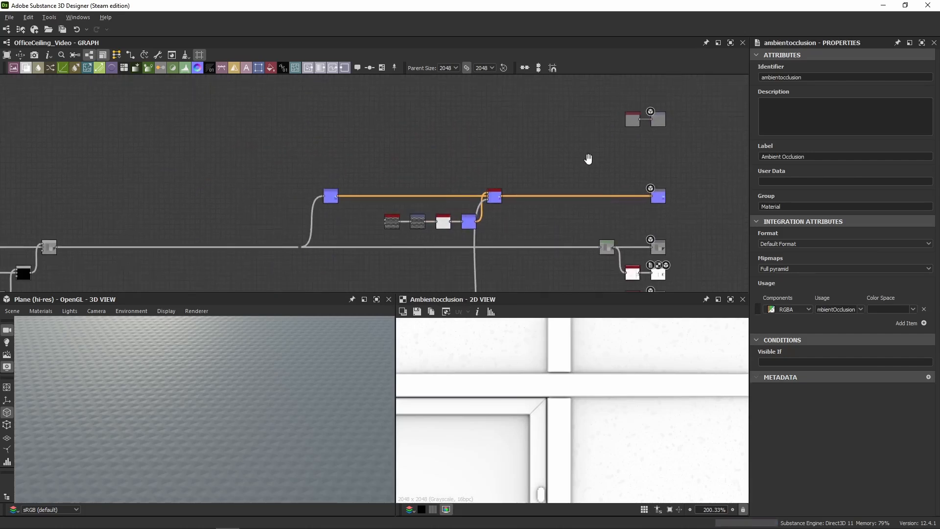
{"action": "scroll", "coordinate": [562, 175], "scroll_direction": "down", "scroll_amount": 5}
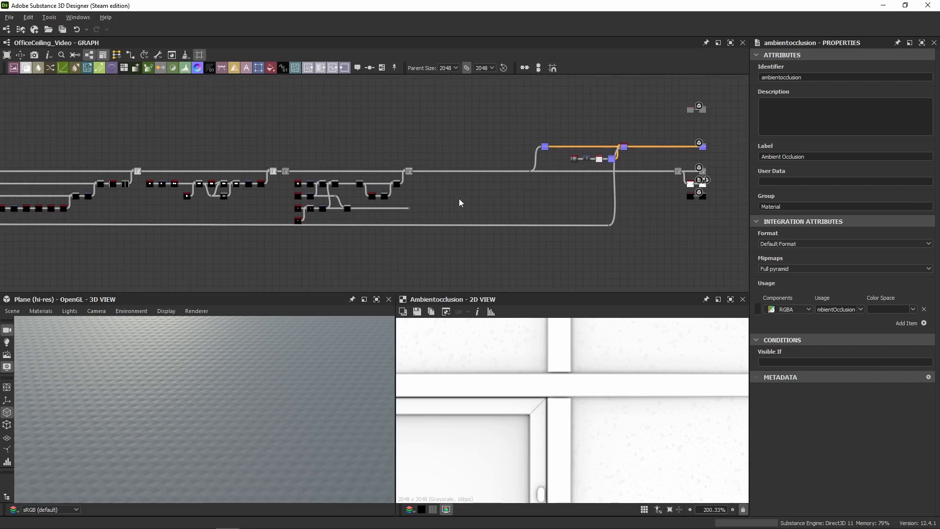
{"action": "scroll", "coordinate": [199, 355], "scroll_direction": "down", "scroll_amount": 10}
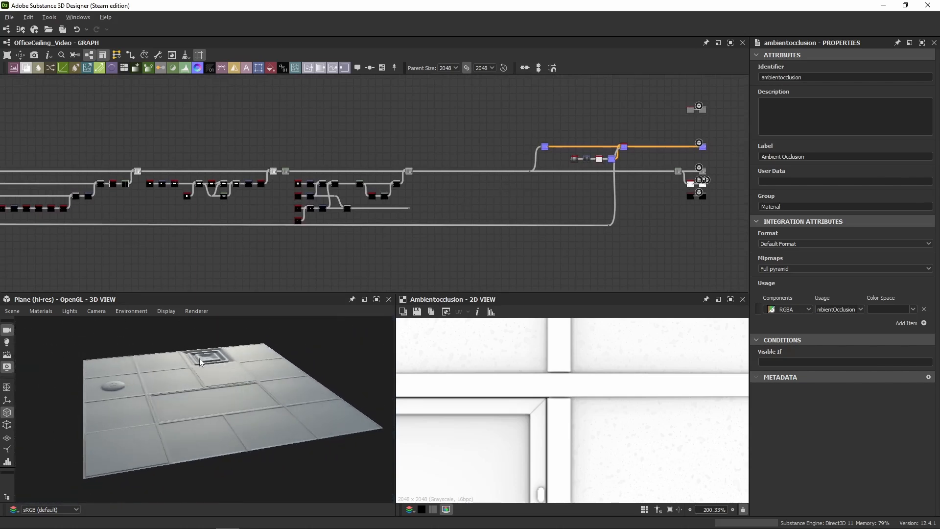
{"action": "left_click_drag", "start_coordinate": [200, 362], "coordinate": [218, 380]}
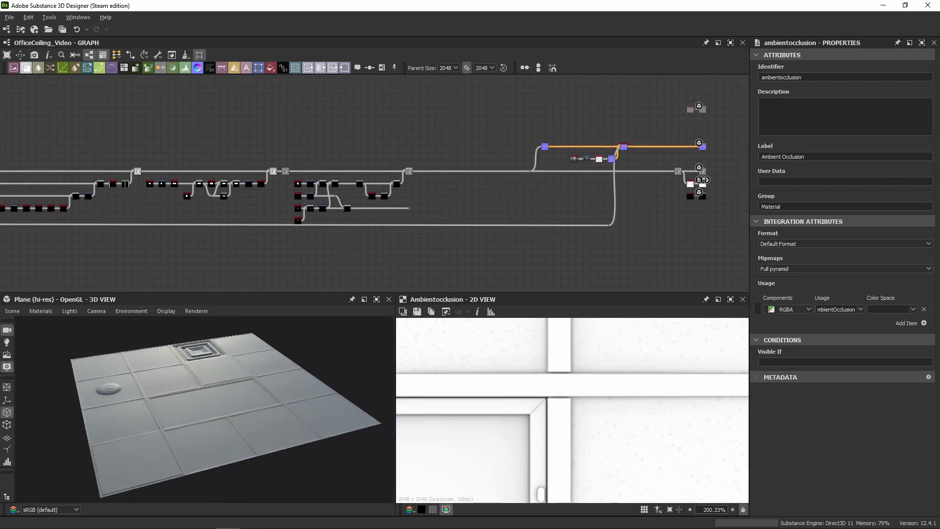